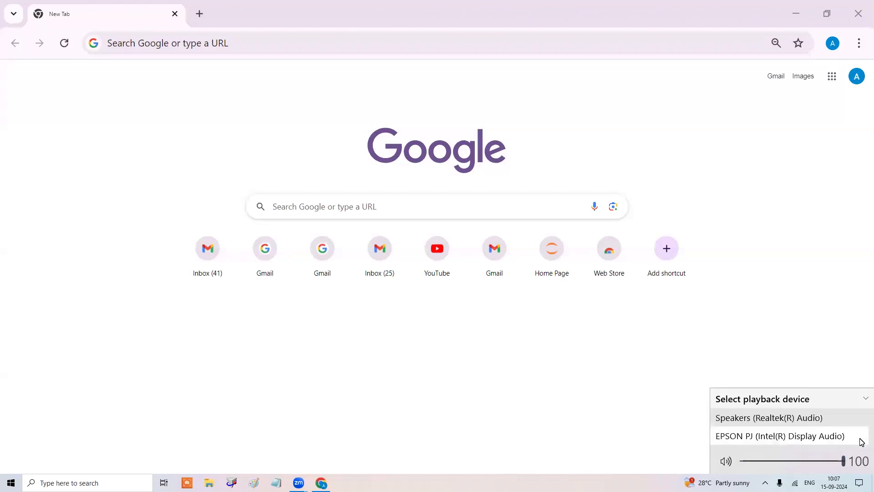
Route Windows audio through the EPSON PJ (Intel(R) Display Audio) projector instead of the speakers.
{"action": "left_click", "coordinate": [834, 421]}
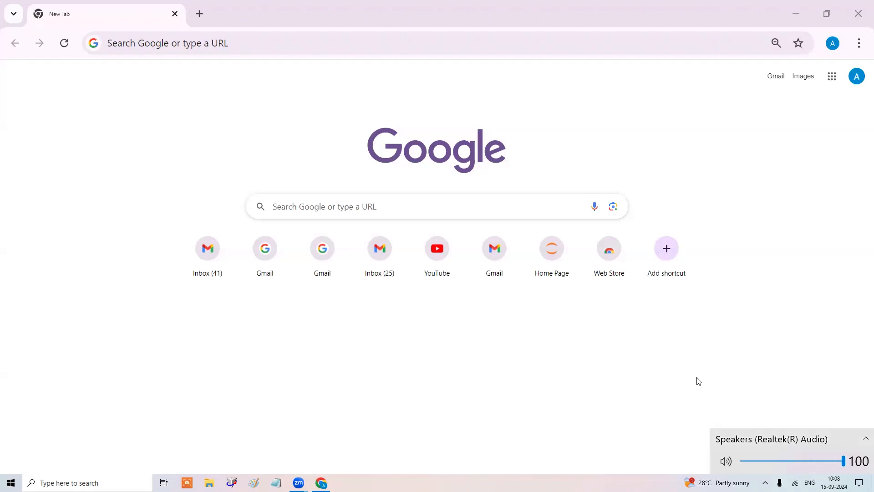
{"action": "left_click", "coordinate": [722, 399]}
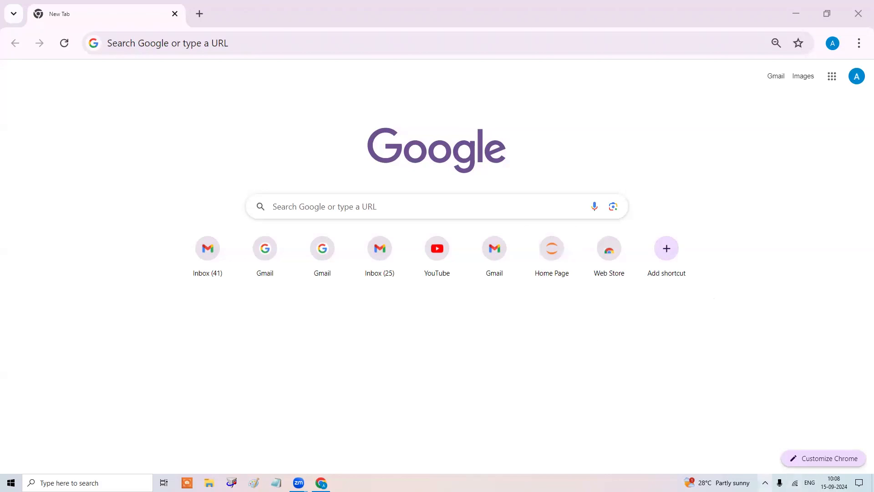
{"action": "left_click", "coordinate": [765, 482]}
{"action": "left_click", "coordinate": [756, 466]}
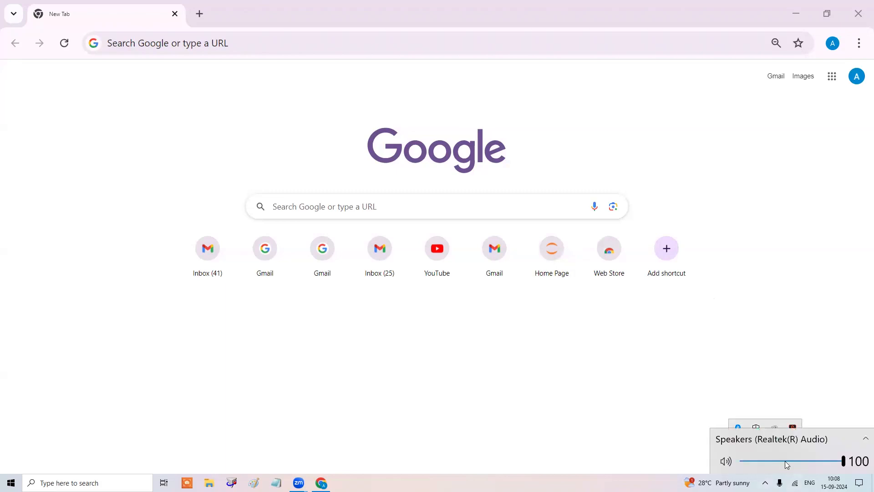
{"action": "left_click", "coordinate": [785, 460]}
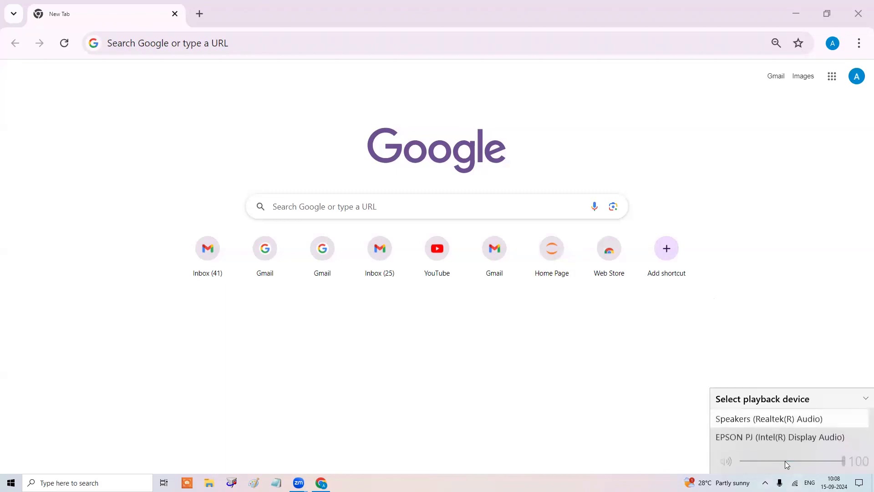
{"action": "left_click", "coordinate": [819, 436]}
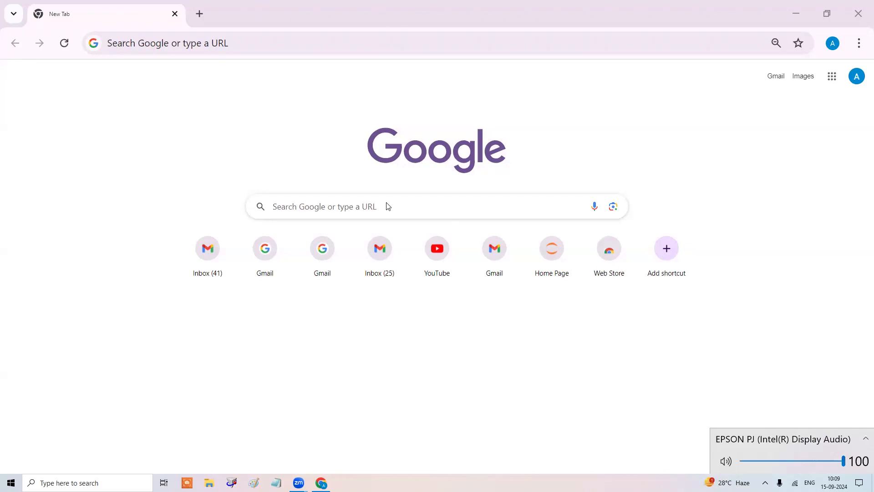
Open the sent '14TH SEP 4084 BATCH CLASS TOPIC & ASSIGNMENT' email in Gmail.
{"action": "left_click", "coordinate": [777, 77]}
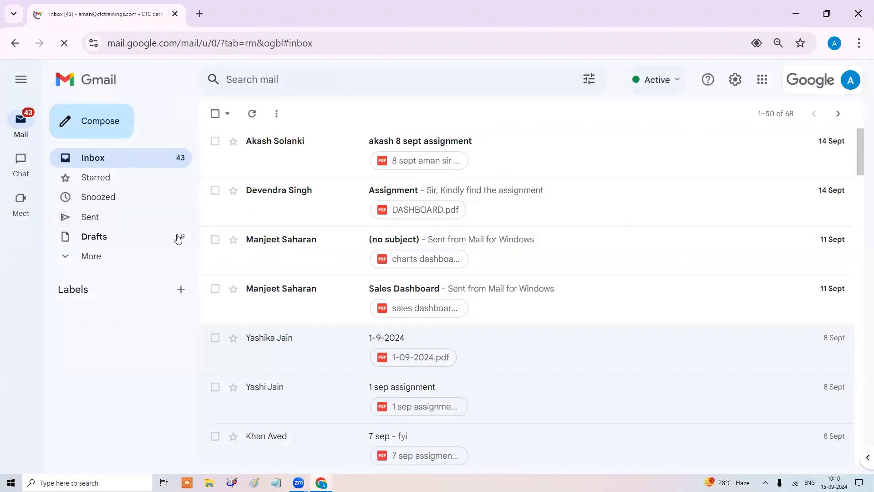
{"action": "left_click", "coordinate": [157, 221]}
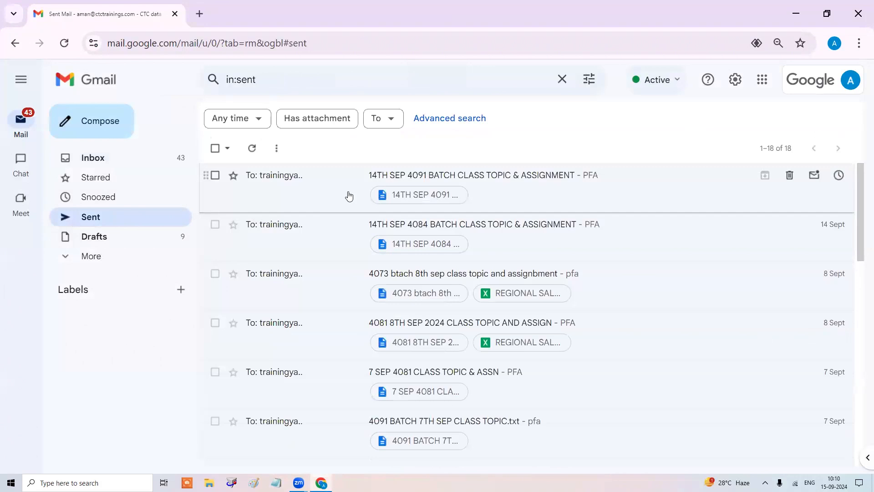
{"action": "left_click", "coordinate": [325, 232]}
Read through the email's attached .txt assignment, then close the preview.
{"action": "left_click", "coordinate": [331, 286]}
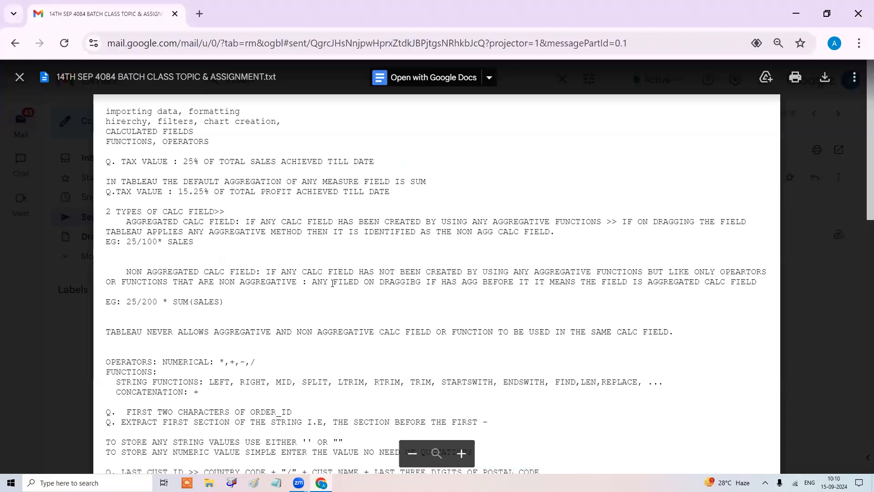
{"action": "scroll", "coordinate": [332, 283], "scroll_direction": "down", "scroll_amount": 12}
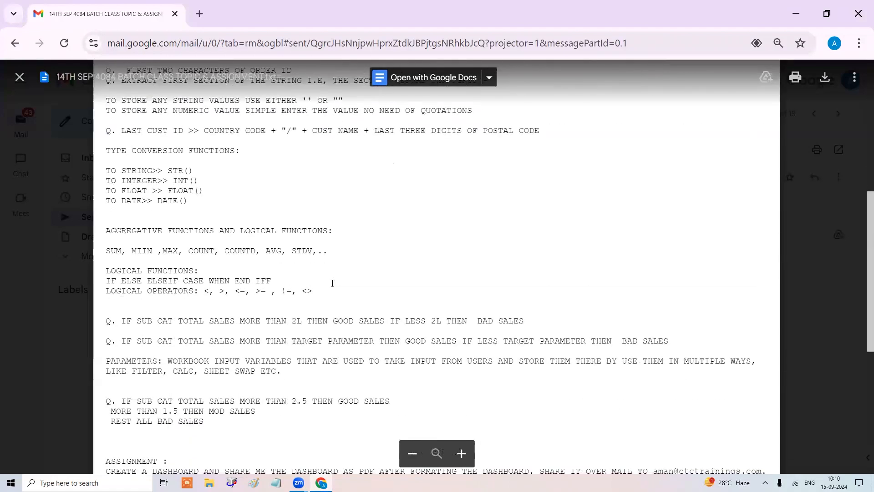
{"action": "scroll", "coordinate": [332, 283], "scroll_direction": "down", "scroll_amount": 1}
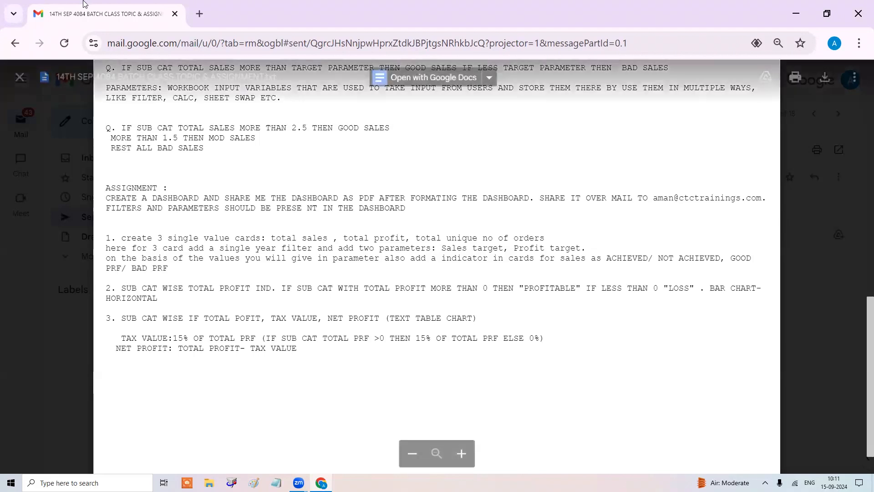
{"action": "left_click", "coordinate": [15, 43]}
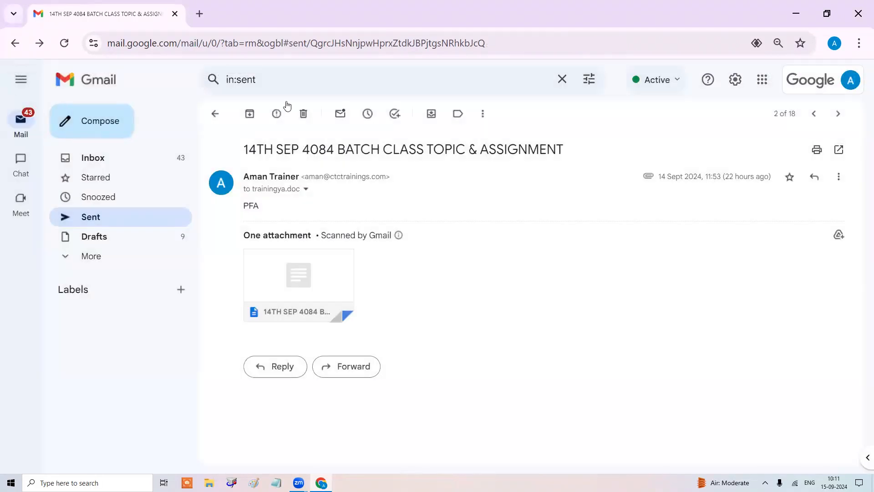
Return to the Inbox and put the cursor in the Search mail box.
{"action": "left_click", "coordinate": [104, 163]}
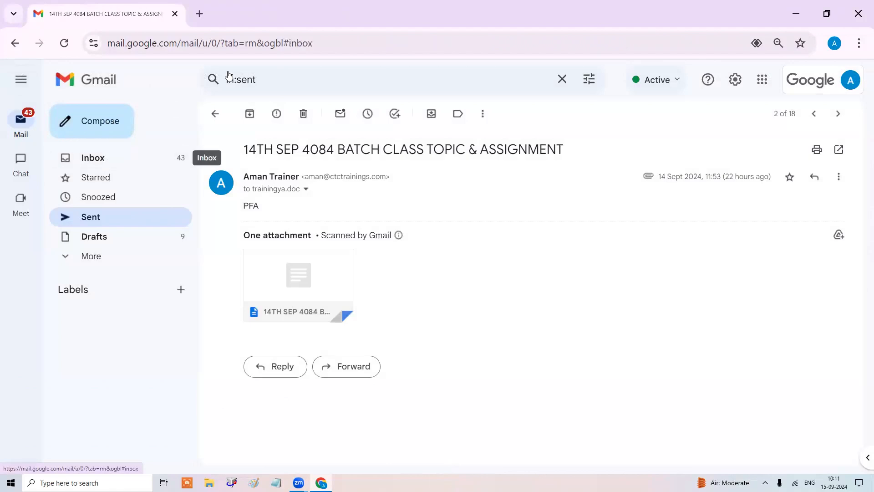
{"action": "left_click", "coordinate": [302, 78]}
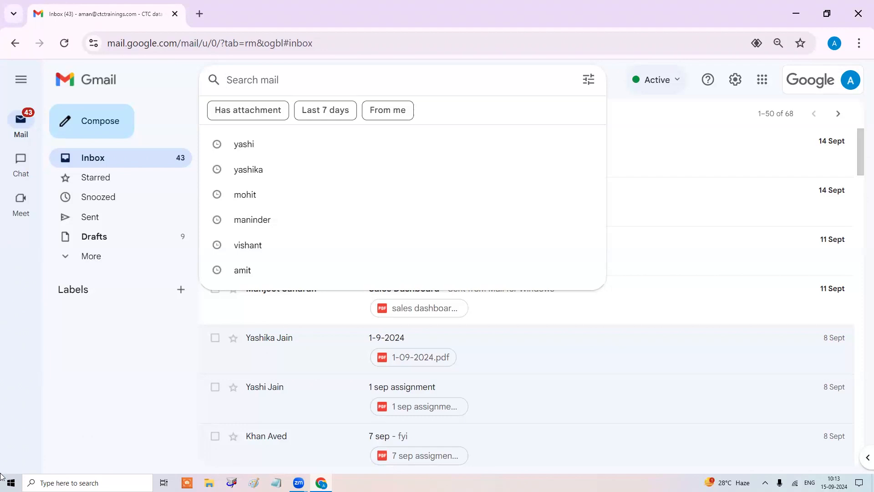
Search mail for the student's name, then go back to the Inbox list.
{"action": "type", "text": "rohan"}
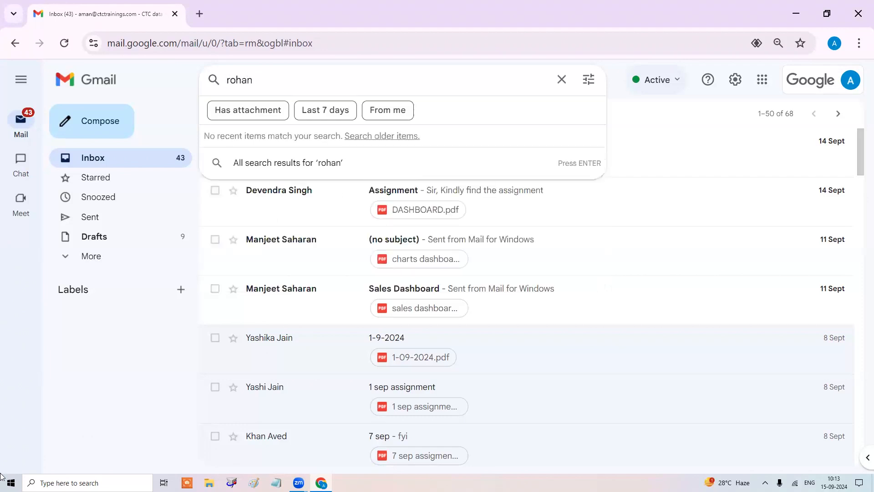
{"action": "key", "text": "Return"}
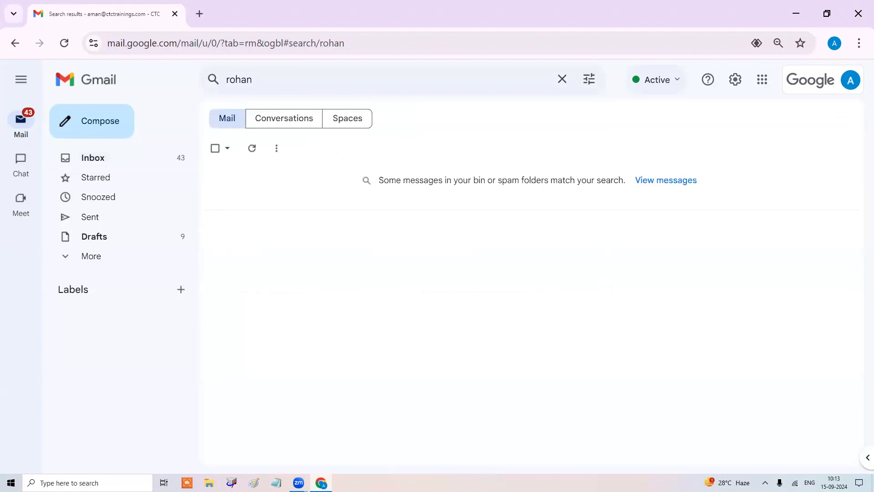
{"action": "left_click", "coordinate": [135, 159]}
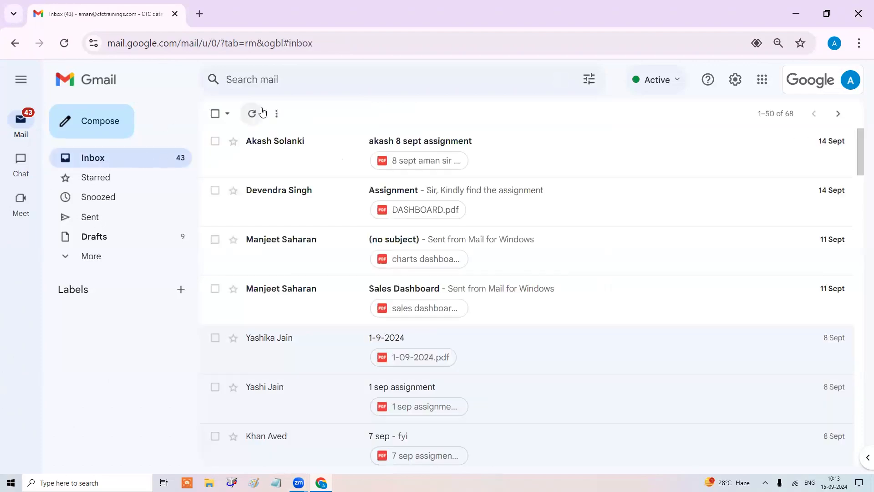
{"action": "scroll", "coordinate": [262, 214], "scroll_direction": "down", "scroll_amount": 9}
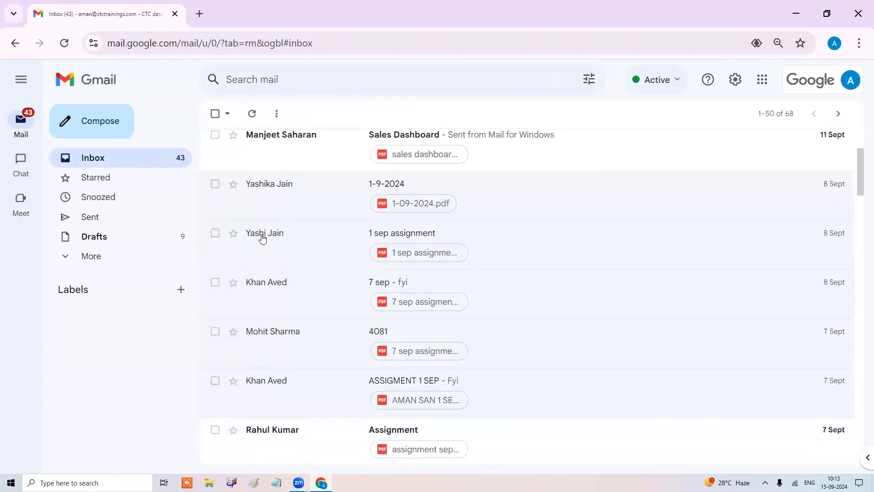
{"action": "scroll", "coordinate": [262, 237], "scroll_direction": "down", "scroll_amount": 7}
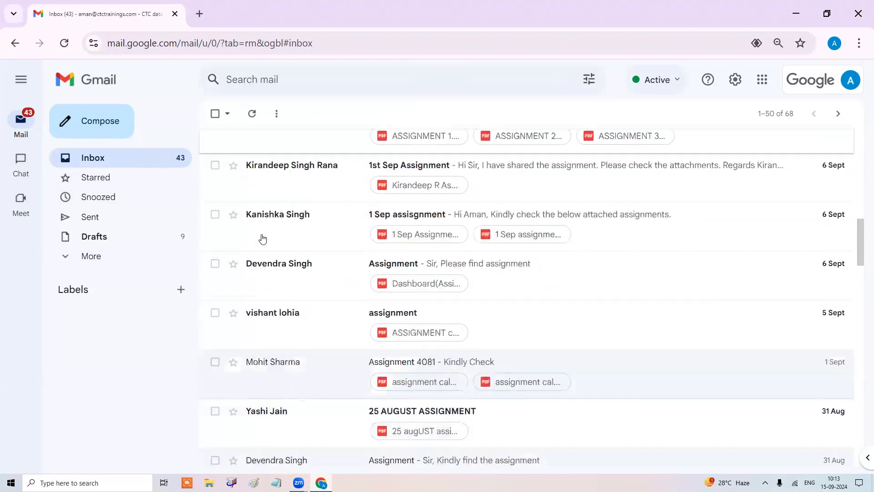
Report the '14 SEP ASSIGNMENT TABLEAU BATCH 4084' email in Spam as not spam.
{"action": "left_click", "coordinate": [75, 263]}
{"action": "left_click", "coordinate": [93, 335]}
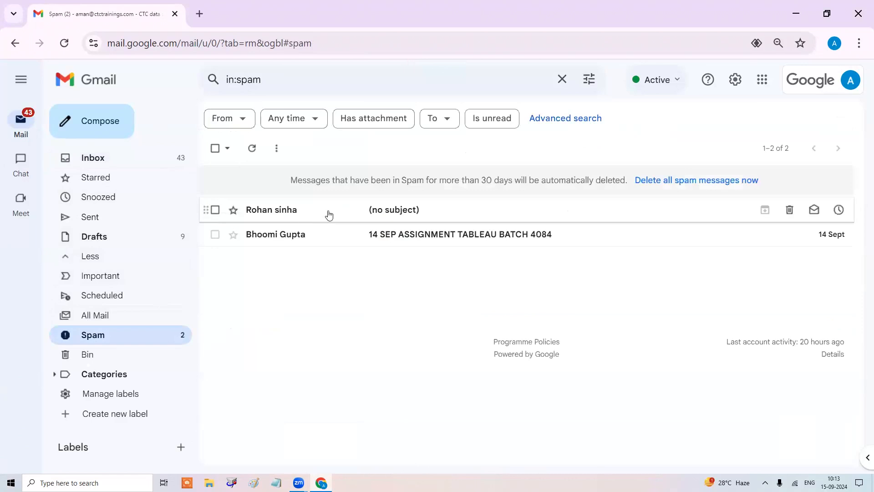
{"action": "left_click", "coordinate": [326, 236]}
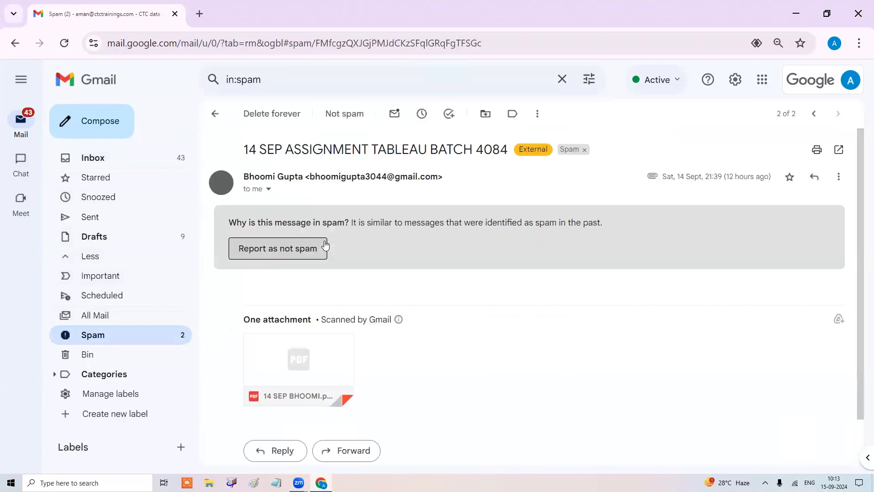
{"action": "left_click", "coordinate": [294, 248]}
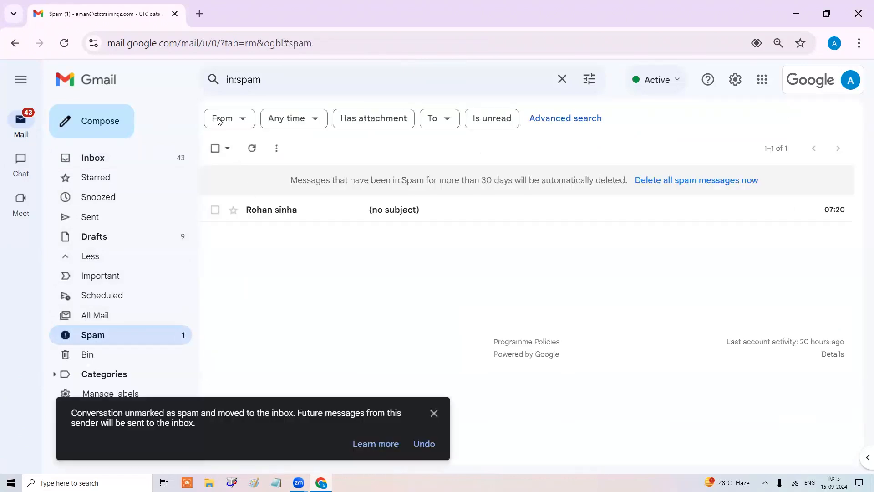
{"action": "left_click", "coordinate": [14, 44]}
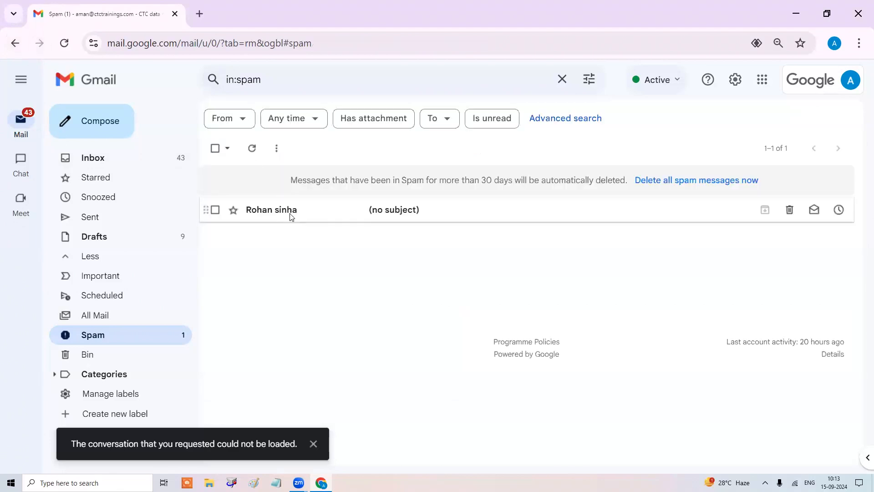
Mark the remaining no-subject spam message 'Looks safe' so its PDF attachment is downloadable.
{"action": "left_click", "coordinate": [291, 210]}
{"action": "scroll", "coordinate": [426, 315], "scroll_direction": "down", "scroll_amount": 2}
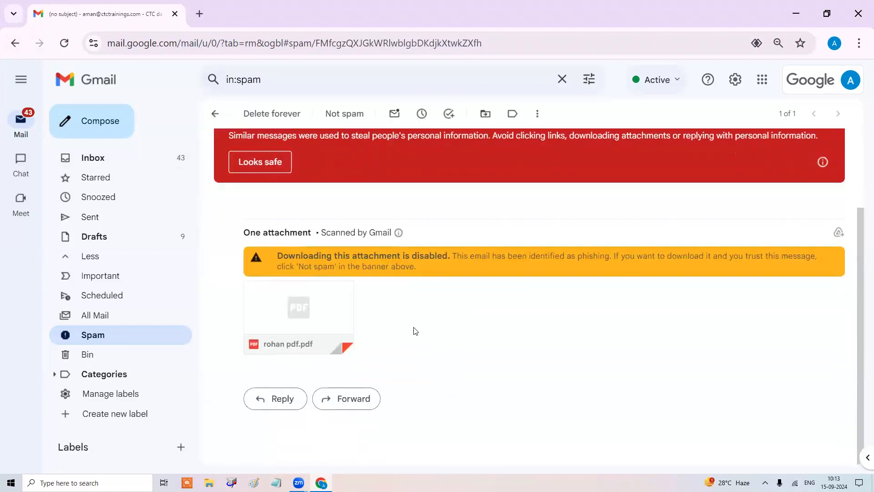
{"action": "scroll", "coordinate": [429, 317], "scroll_direction": "up", "scroll_amount": 2}
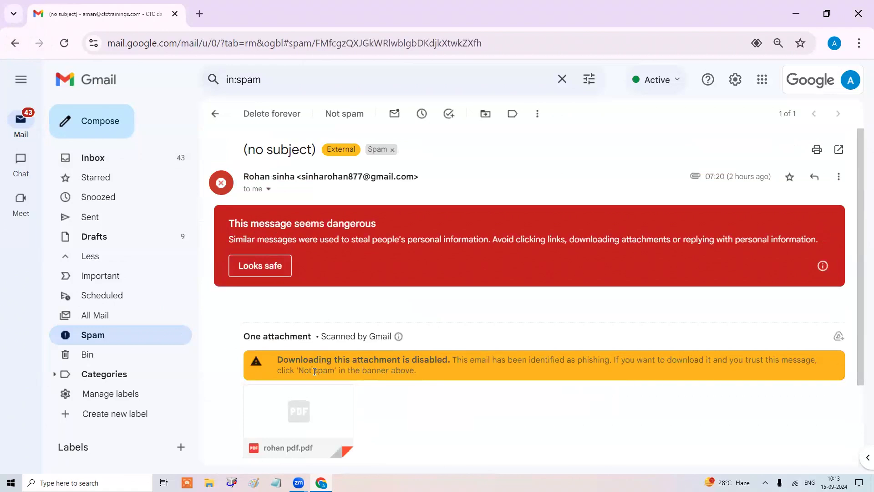
{"action": "left_click", "coordinate": [270, 264]}
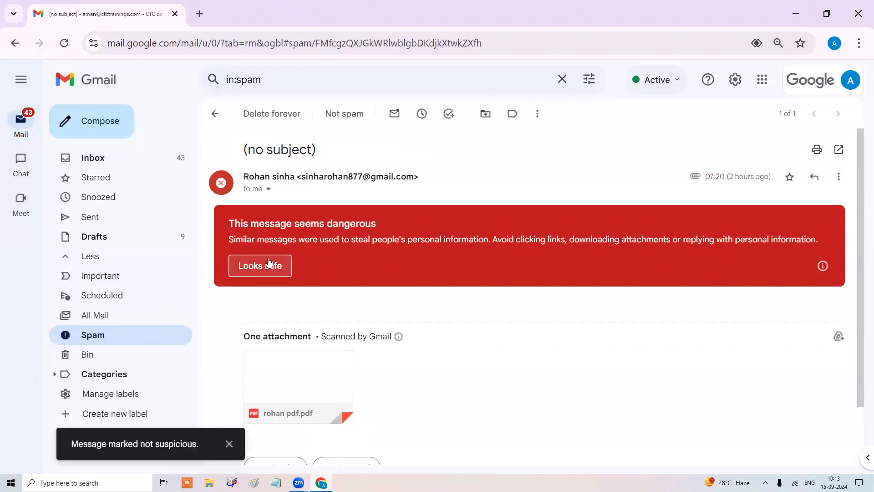
{"action": "scroll", "coordinate": [338, 330], "scroll_direction": "down", "scroll_amount": 1}
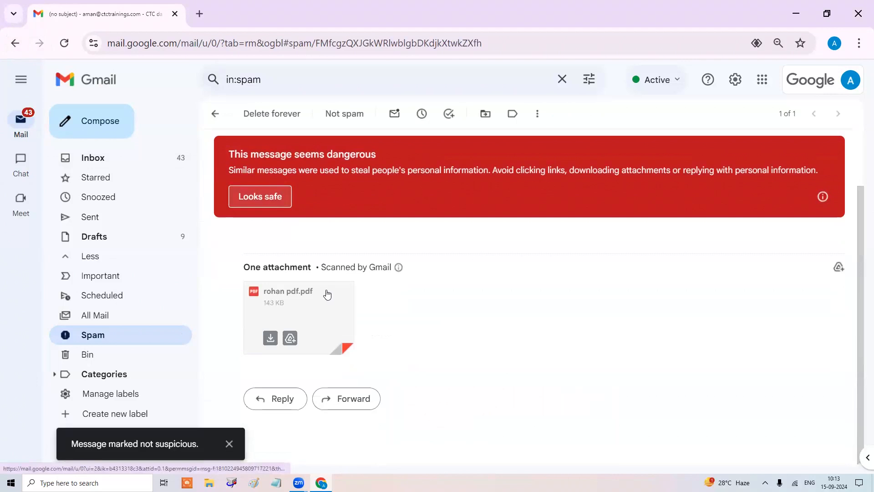
{"action": "scroll", "coordinate": [325, 291], "scroll_direction": "up", "scroll_amount": 2}
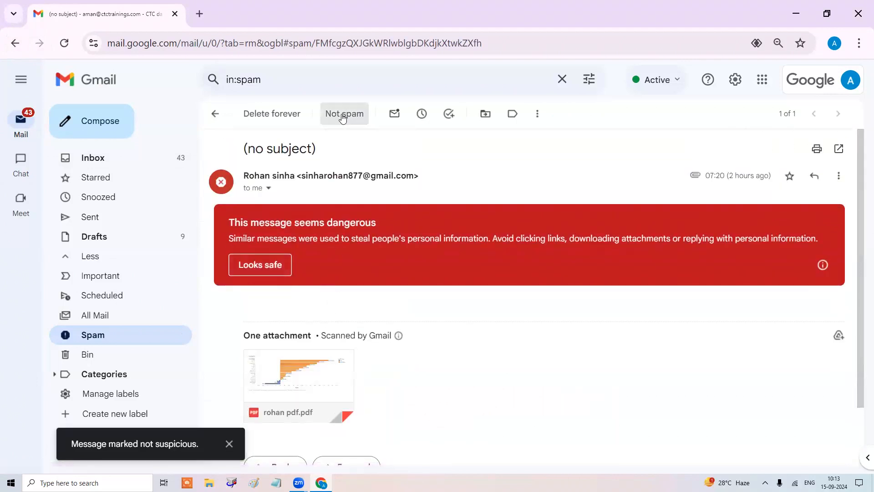
Preview the student's attached PDF and view its Sheet 1 profit-by-sub-category bar chart.
{"action": "left_click", "coordinate": [285, 382]}
{"action": "scroll", "coordinate": [272, 314], "scroll_direction": "down", "scroll_amount": 8}
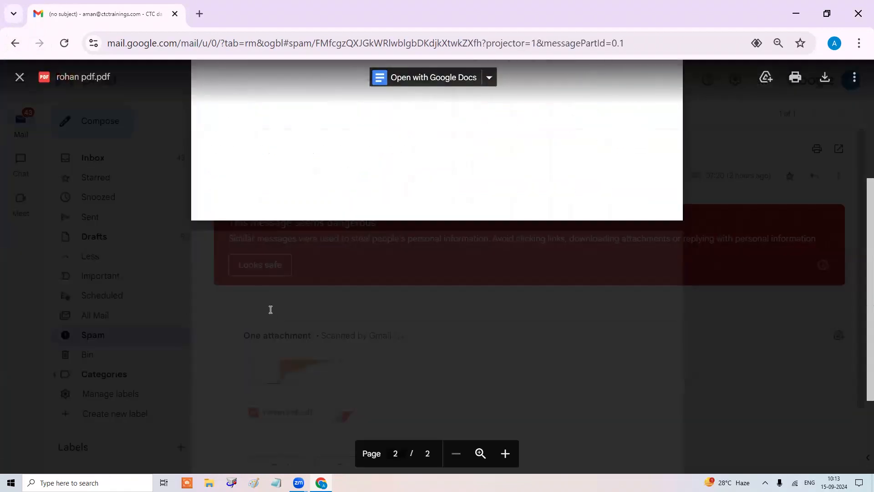
{"action": "scroll", "coordinate": [270, 310], "scroll_direction": "up", "scroll_amount": 8}
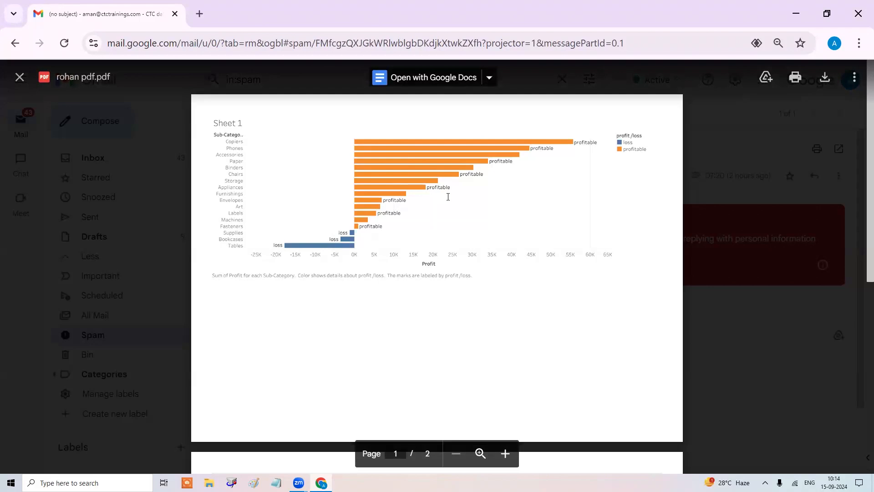
{"action": "scroll", "coordinate": [448, 197], "scroll_direction": "down", "scroll_amount": 6}
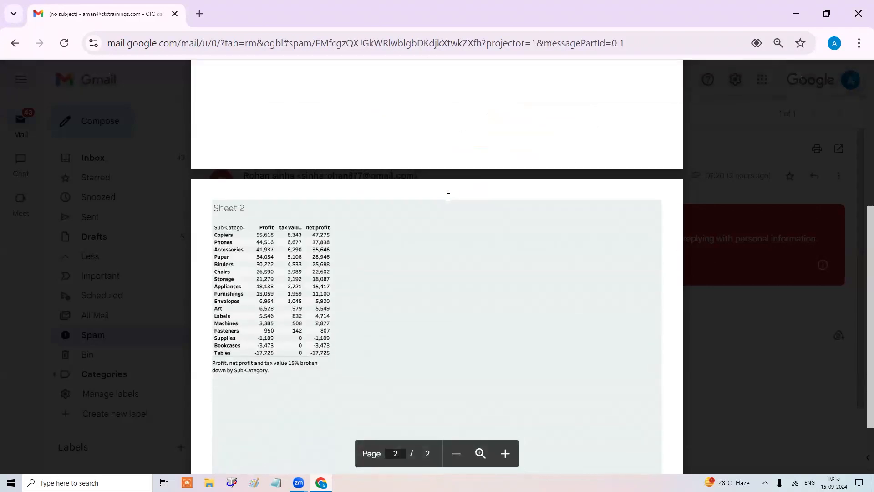
{"action": "left_click_drag", "start_coordinate": [301, 354], "coordinate": [297, 349]}
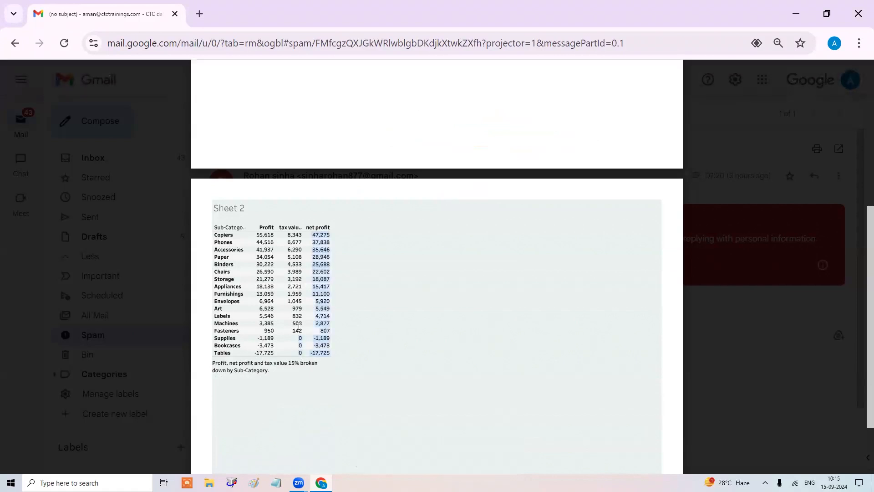
{"action": "left_click_drag", "start_coordinate": [289, 235], "coordinate": [294, 277]}
{"action": "scroll", "coordinate": [294, 277], "scroll_direction": "down", "scroll_amount": 2}
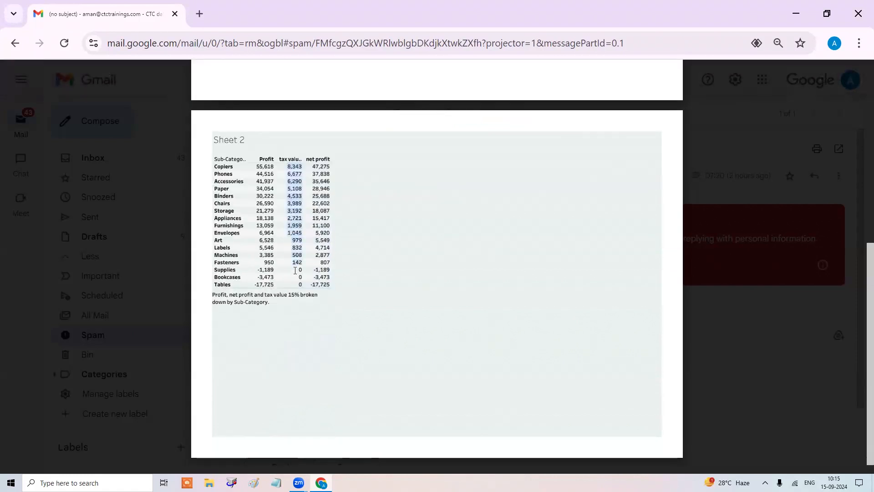
{"action": "left_click", "coordinate": [305, 175]}
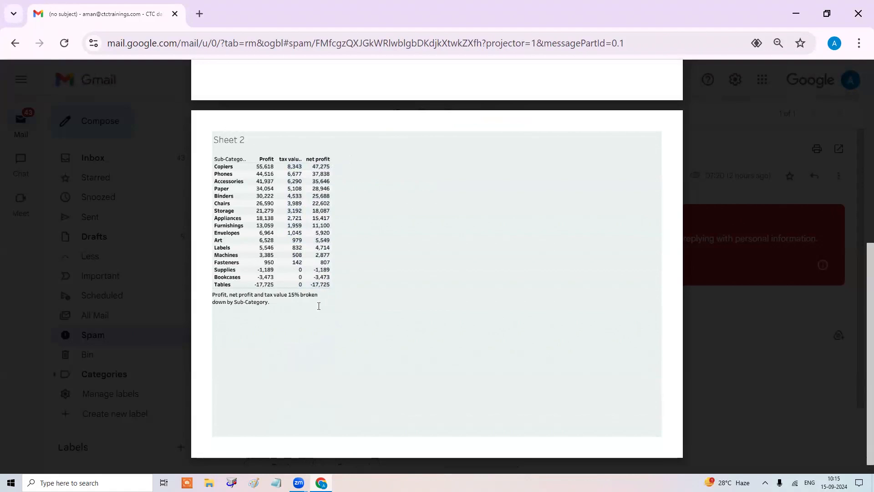
{"action": "triple_click", "coordinate": [260, 298]}
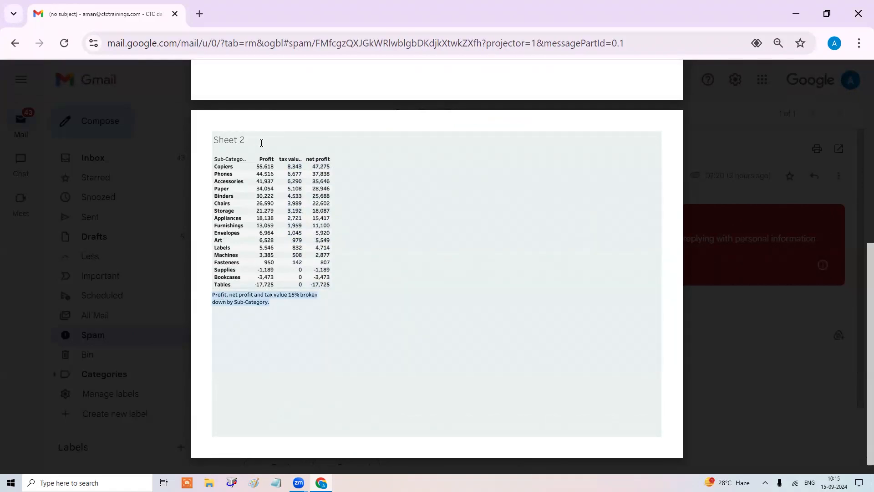
{"action": "left_click_drag", "start_coordinate": [250, 142], "coordinate": [218, 141]}
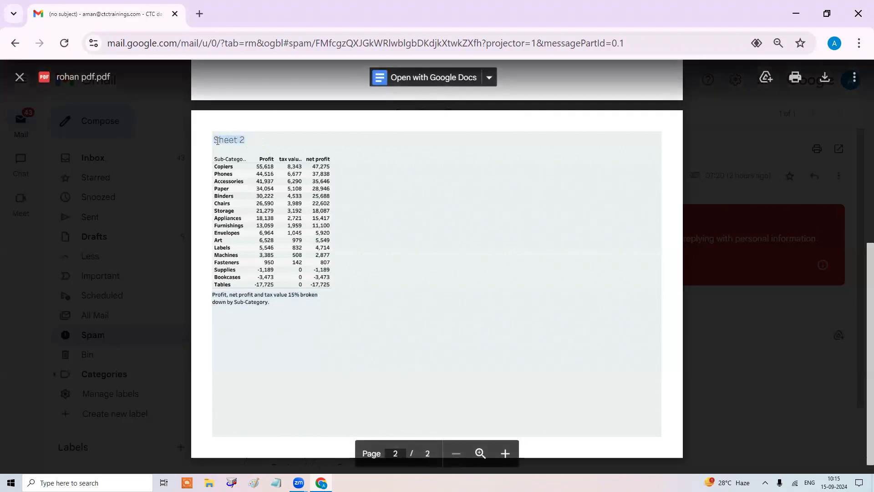
{"action": "scroll", "coordinate": [217, 141], "scroll_direction": "up", "scroll_amount": 4}
{"action": "scroll", "coordinate": [218, 141], "scroll_direction": "down", "scroll_amount": 5}
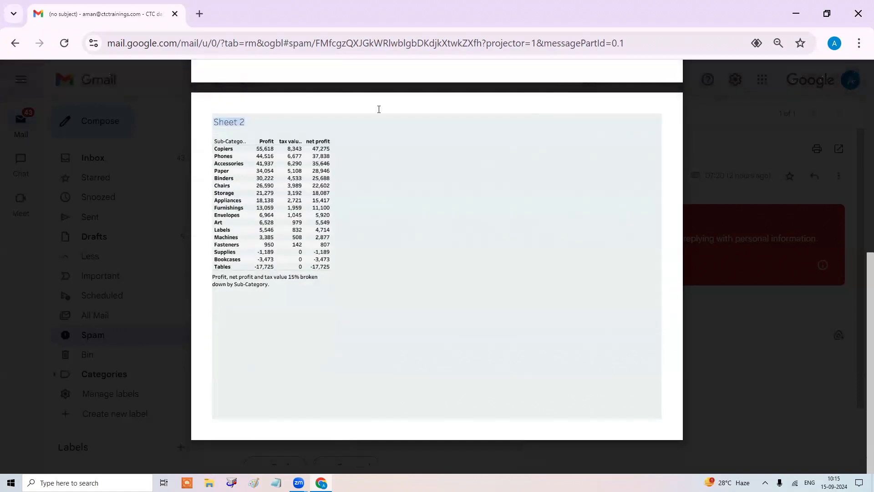
{"action": "scroll", "coordinate": [395, 166], "scroll_direction": "up", "scroll_amount": 8}
{"action": "triple_click", "coordinate": [219, 126]}
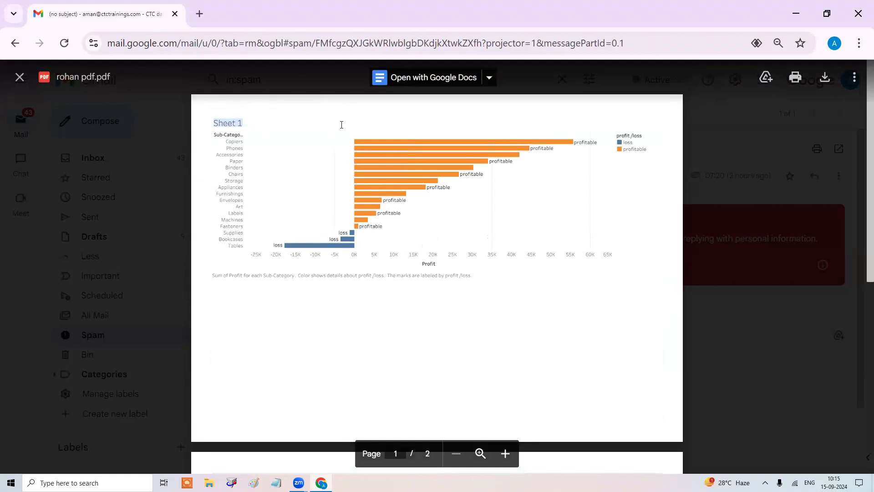
{"action": "scroll", "coordinate": [342, 125], "scroll_direction": "down", "scroll_amount": 8}
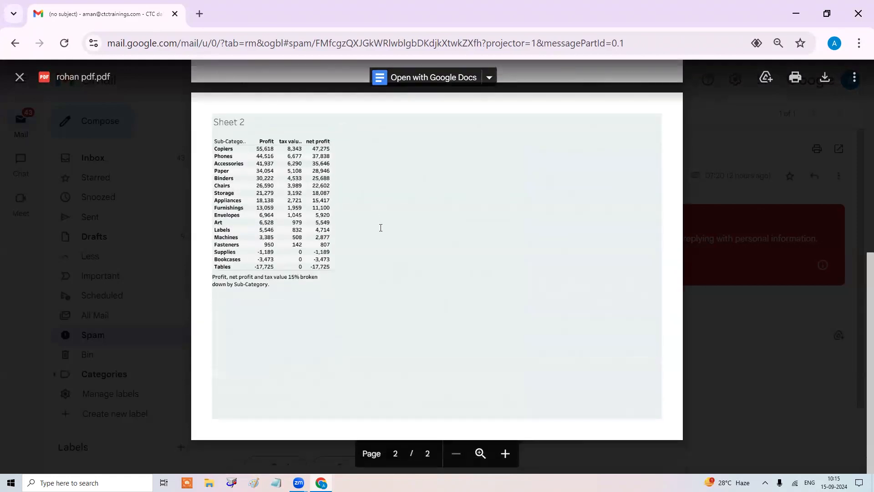
{"action": "scroll", "coordinate": [380, 228], "scroll_direction": "up", "scroll_amount": 8}
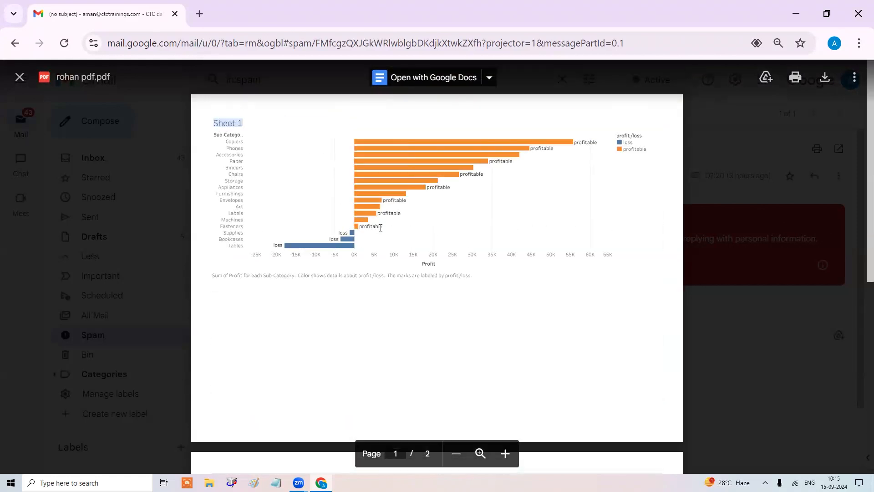
Close the PDF preview with Esc and go back to the Inbox list.
{"action": "key", "text": "Escape"}
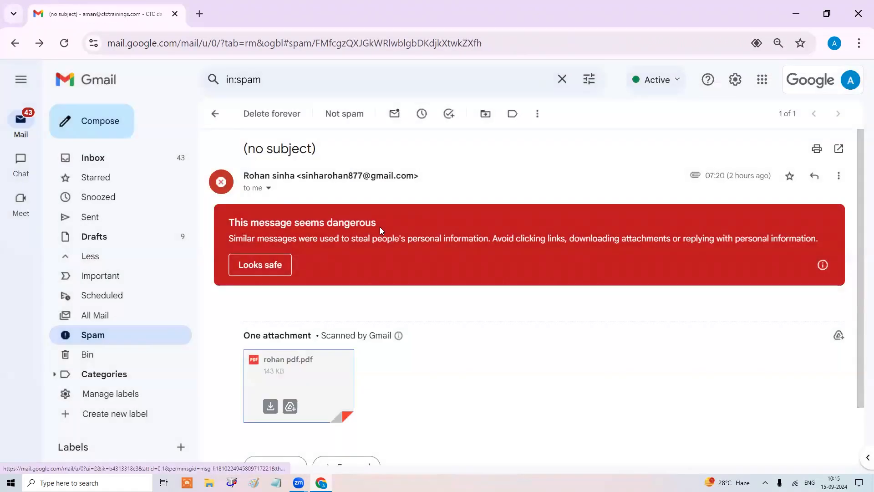
{"action": "left_click", "coordinate": [112, 161]}
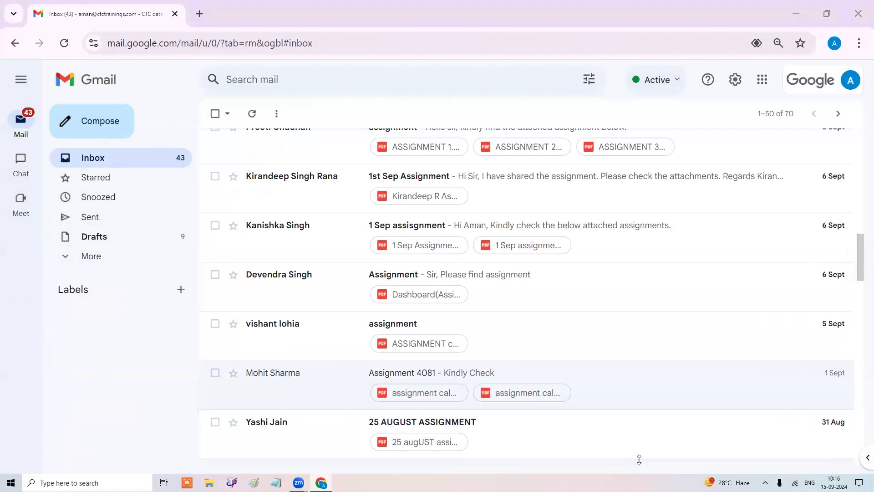
Open the next student's assignment email and preview its Dashboard 1 PDF of 2015 sales and profit.
{"action": "scroll", "coordinate": [639, 462], "scroll_direction": "up", "scroll_amount": 15}
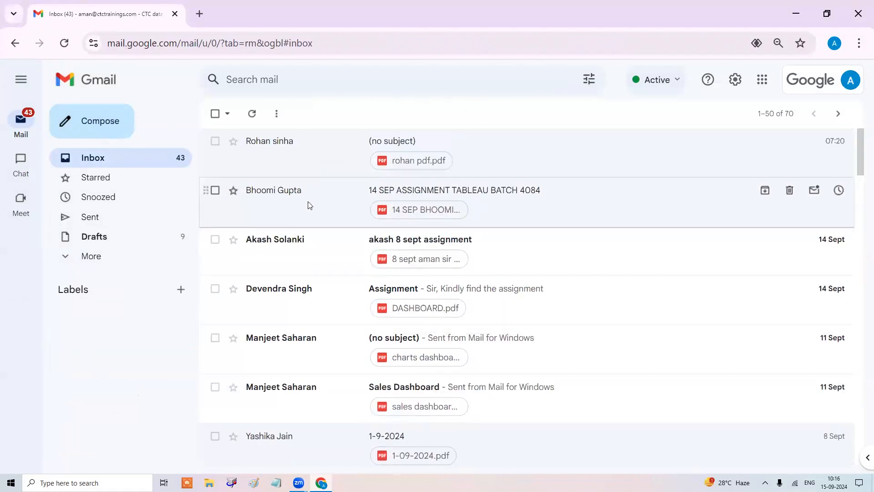
{"action": "left_click", "coordinate": [309, 206]}
{"action": "left_click", "coordinate": [304, 278]}
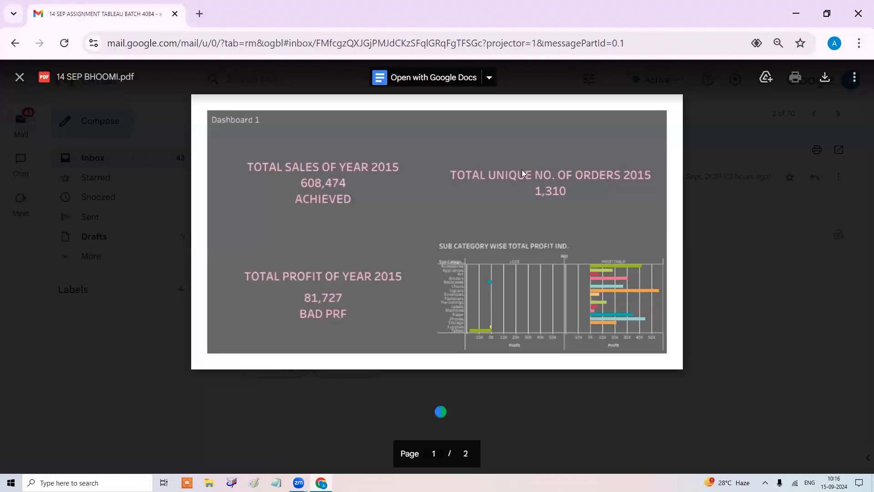
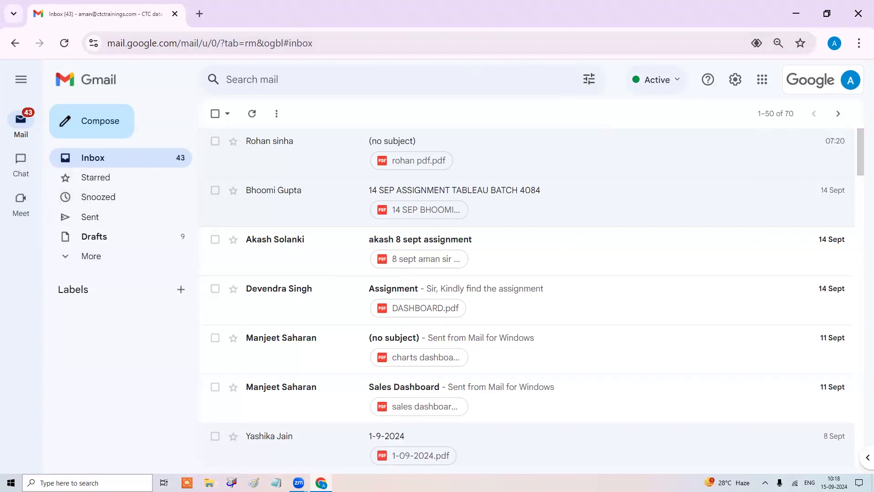
Launch Tableau 2019.1 by searching 'tab' in the Windows taskbar search.
{"action": "left_click", "coordinate": [69, 483]}
{"action": "type", "text": "tab"}
{"action": "key", "text": "Return"}
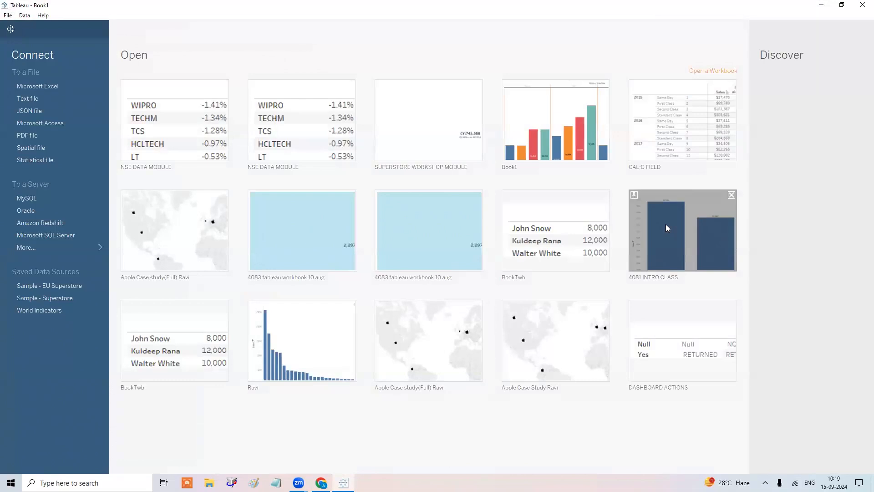
Start a blank sheet on the Sample - Superstore data source, then return to Gmail's Sent folder.
{"action": "left_click", "coordinate": [43, 300]}
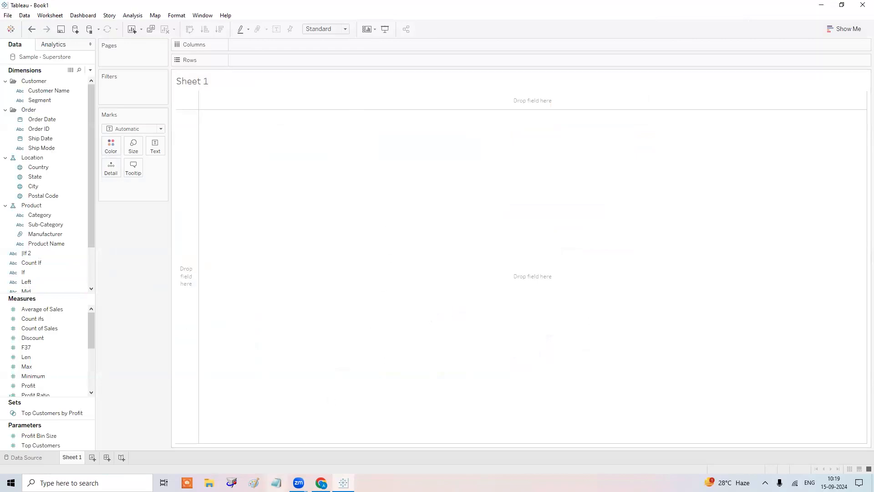
{"action": "left_click", "coordinate": [321, 482]}
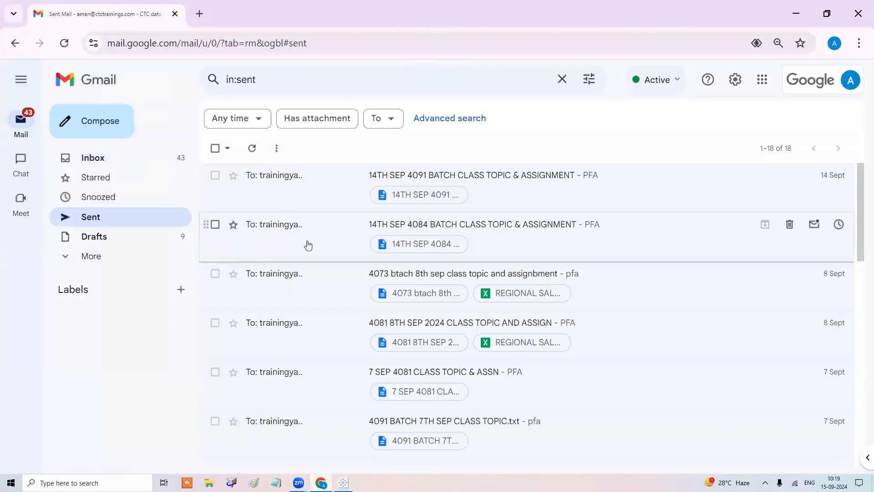
Read the first task in the 14TH SEP 4084 batch assignment text attachment, then return to Tableau.
{"action": "left_click", "coordinate": [306, 245]}
{"action": "left_click", "coordinate": [306, 297]}
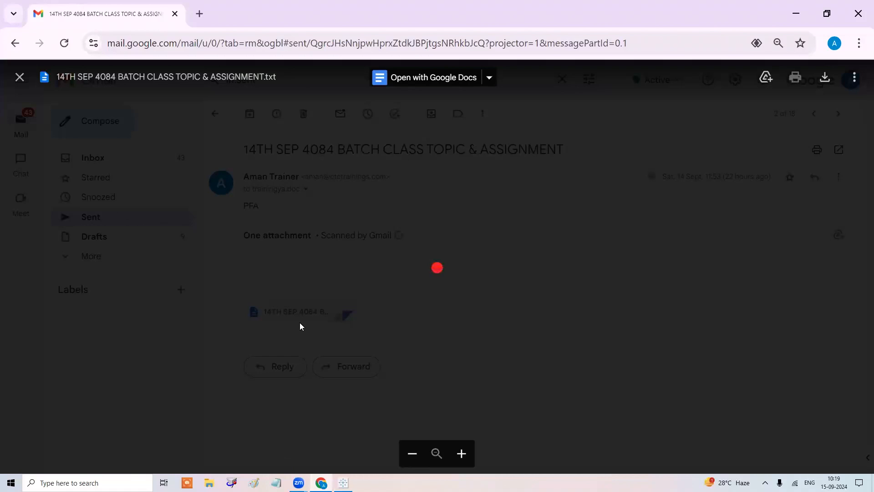
{"action": "scroll", "coordinate": [122, 375], "scroll_direction": "down", "scroll_amount": 10}
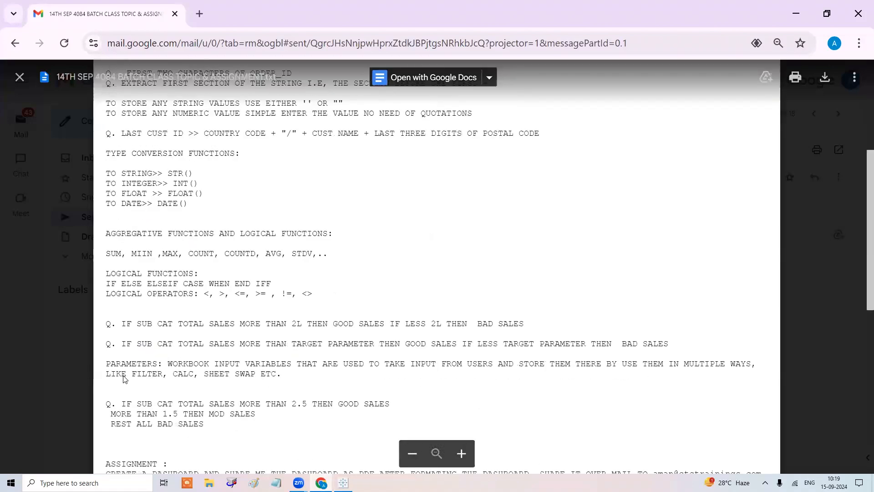
{"action": "left_click_drag", "start_coordinate": [122, 191], "coordinate": [536, 222]}
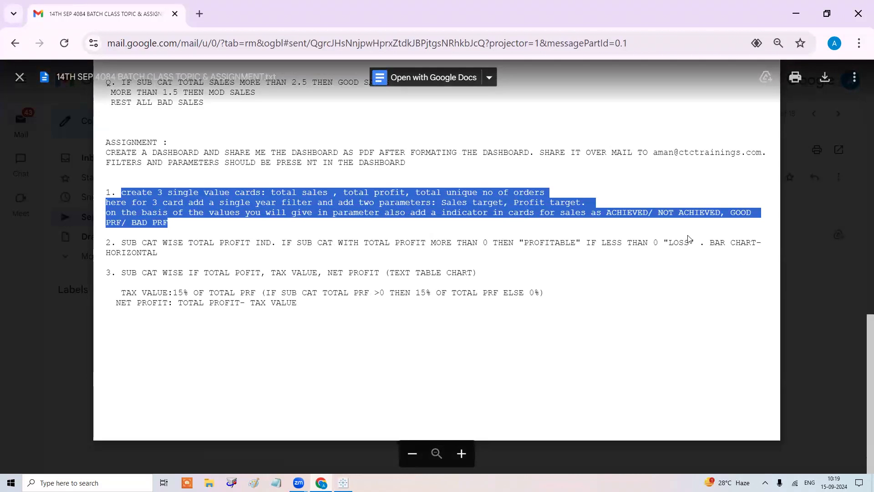
{"action": "key", "text": "Escape"}
{"action": "left_click", "coordinate": [343, 482]}
{"action": "left_click", "coordinate": [33, 327]}
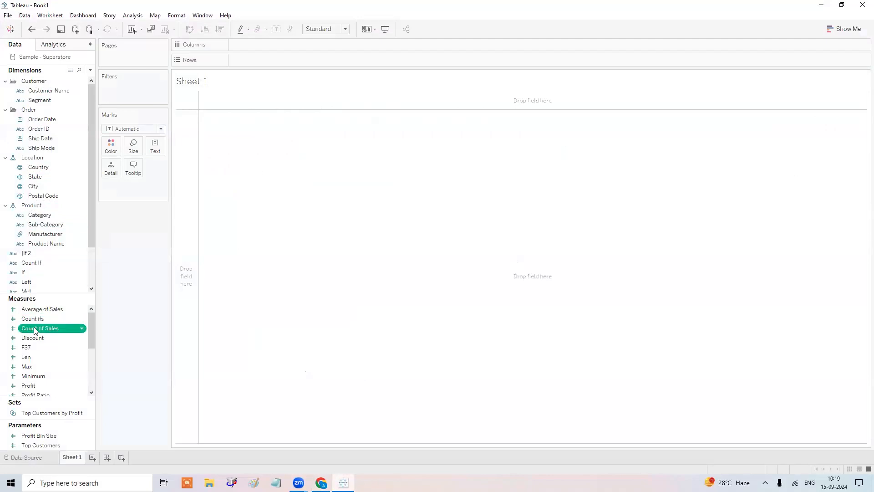
Show total Sales ($2,297,201) as text, fitted to Entire View and centred horizontally.
{"action": "key", "text": "s"}
{"action": "left_click_drag", "start_coordinate": [44, 383], "coordinate": [155, 146]}
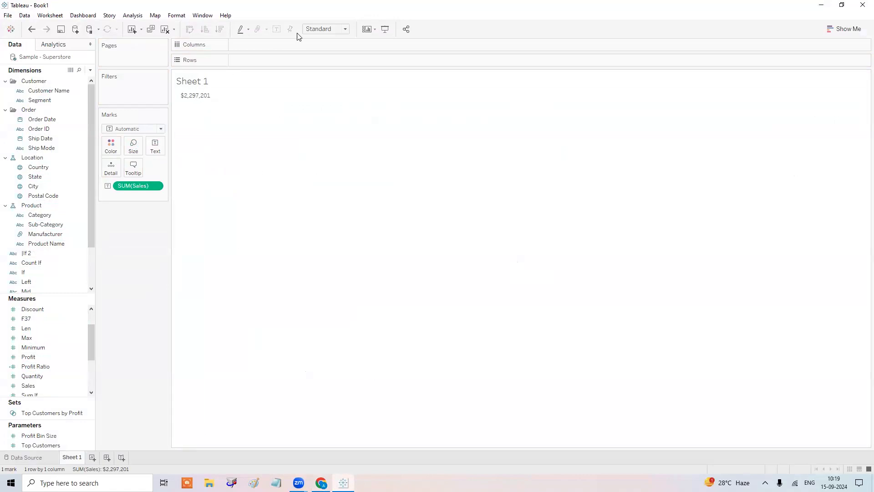
{"action": "left_click", "coordinate": [333, 31]}
{"action": "left_click", "coordinate": [339, 63]}
{"action": "left_click", "coordinate": [155, 146]}
{"action": "left_click", "coordinate": [205, 179]}
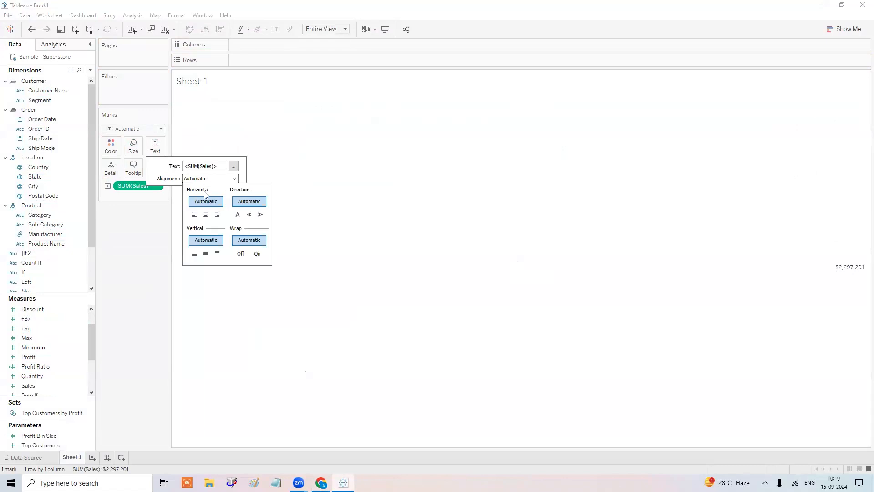
{"action": "left_click", "coordinate": [206, 216]}
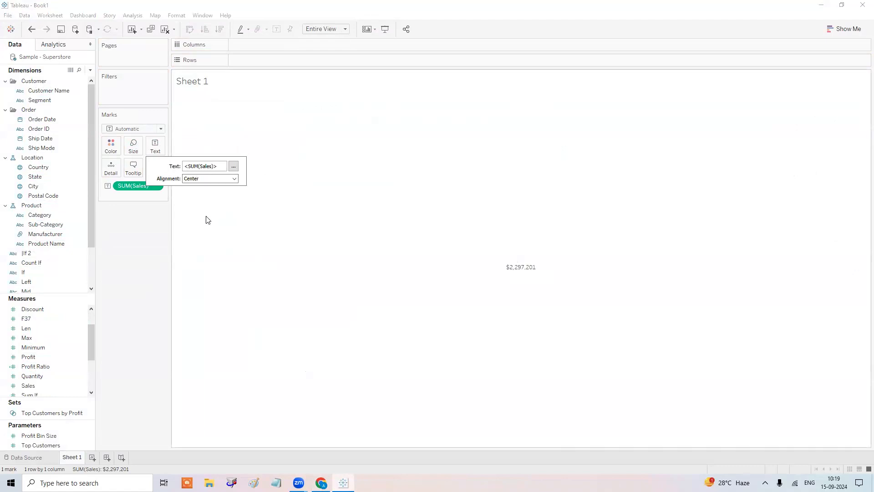
Try editing the label text, then cancel the edit and close the label settings unchanged.
{"action": "left_click", "coordinate": [233, 166]}
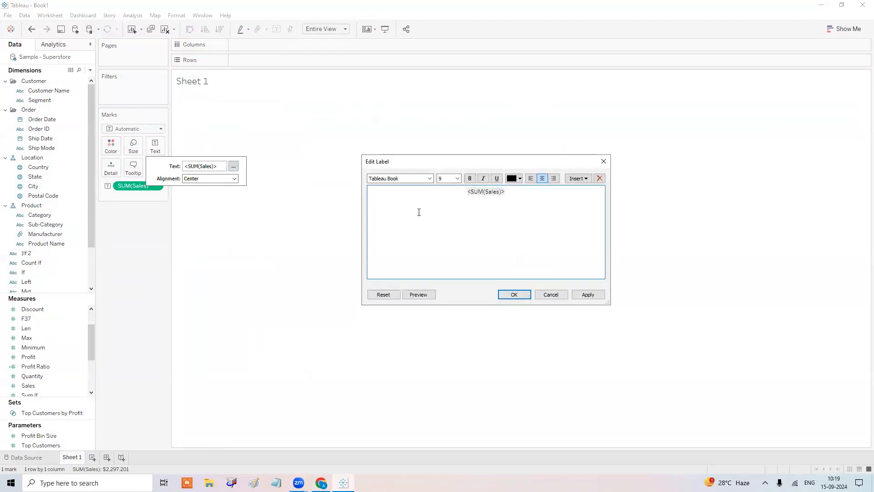
{"action": "key", "text": "ctrl+a"}
{"action": "left_click", "coordinate": [419, 212]}
{"action": "type", "text": "totl"}
{"action": "key", "text": "Escape"}
{"action": "left_click", "coordinate": [527, 304]}
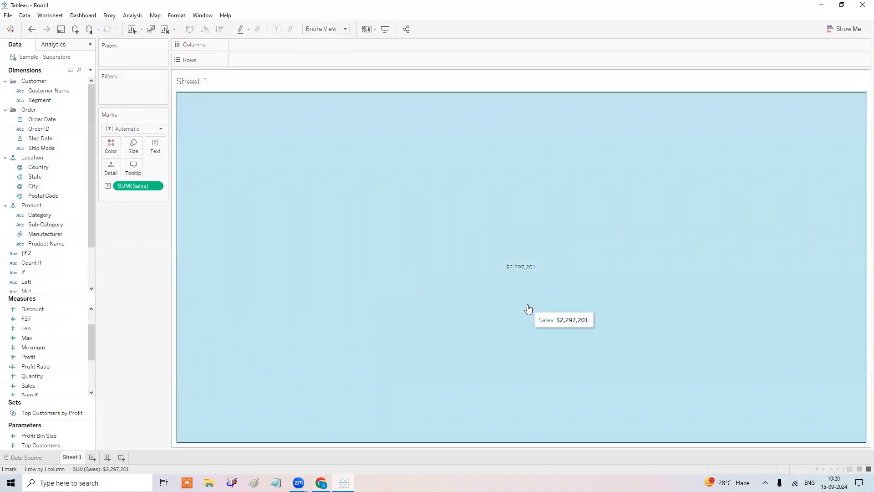
{"action": "left_click", "coordinate": [143, 279]}
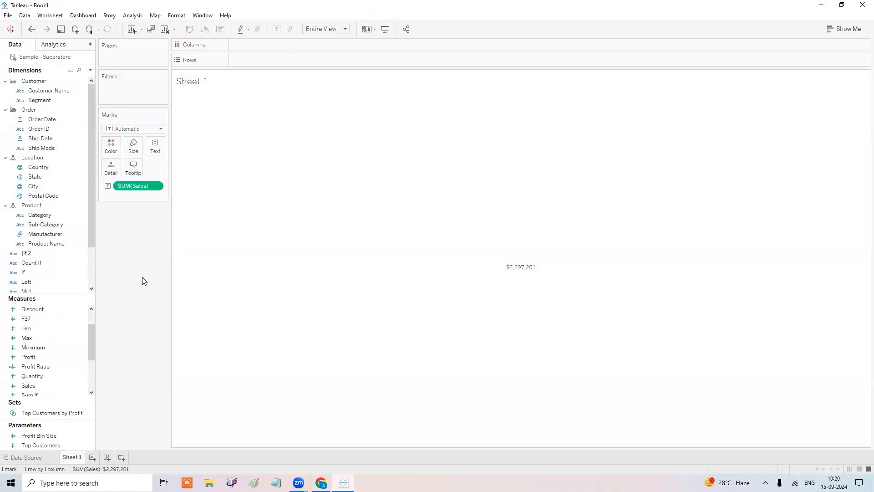
Create a new parameter named TOTAL SALES TARGET.
{"action": "left_click", "coordinate": [89, 72]}
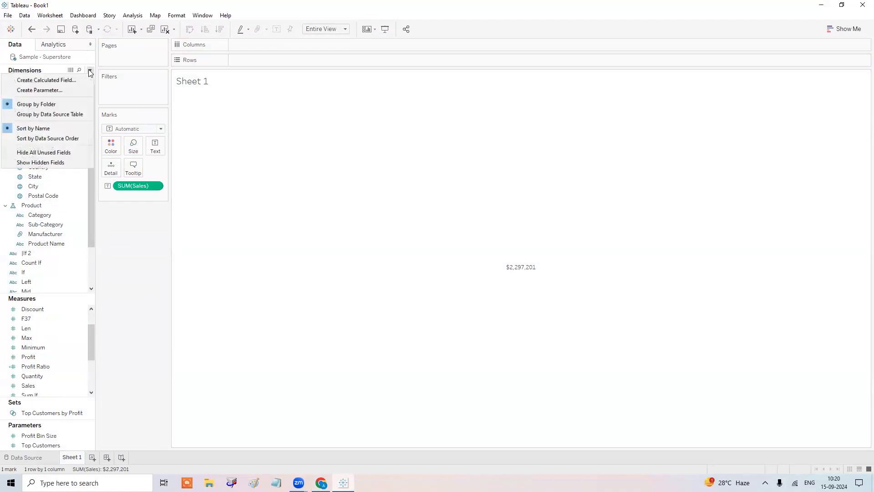
{"action": "left_click", "coordinate": [83, 90]}
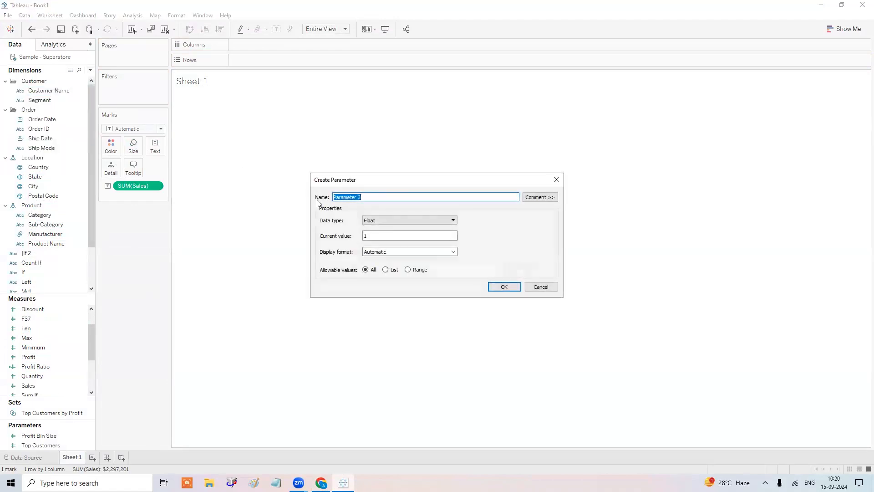
{"action": "type", "text": "TOTAL SALES TARGET"}
{"action": "left_click", "coordinate": [509, 287]}
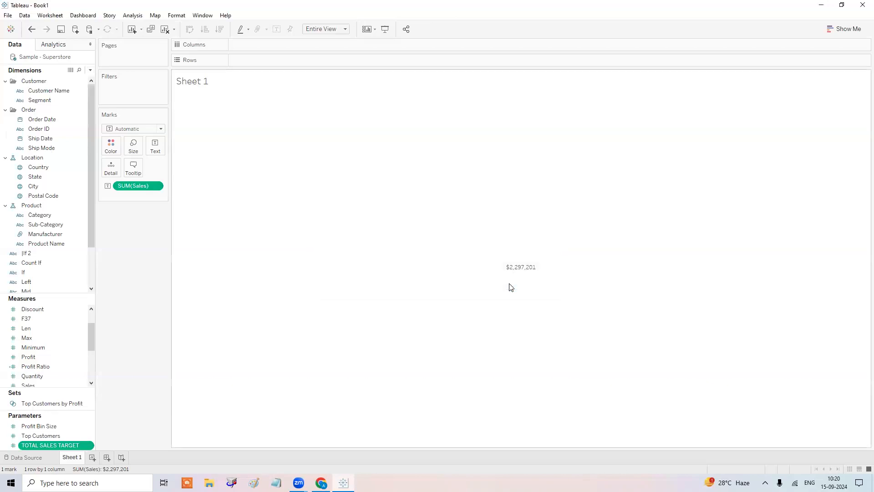
Show the TOTAL SALES TARGET parameter control and set it to 23,00,000.
{"action": "right_click", "coordinate": [77, 446]}
{"action": "left_click", "coordinate": [108, 297]}
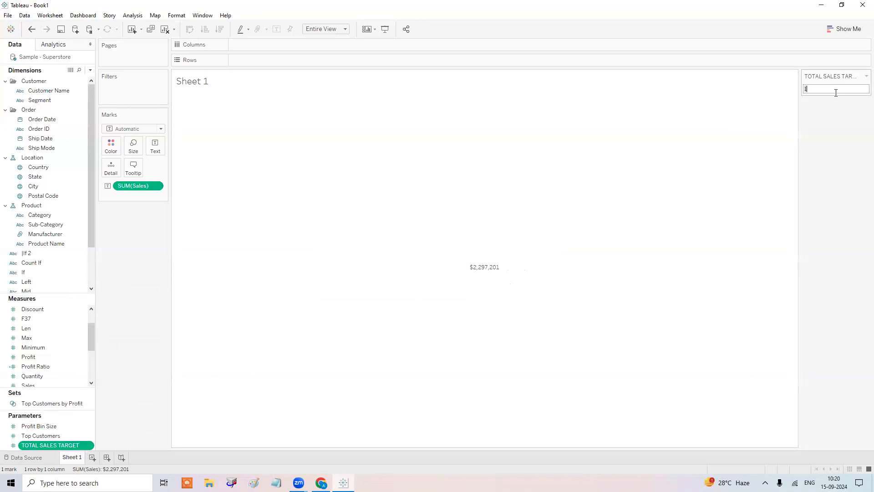
{"action": "type", "text": "23"}
{"action": "type", "text": "00000"}
{"action": "key", "text": "BackSpace"}
{"action": "key", "text": "BackSpace"}
{"action": "key", "text": "BackSpace"}
{"action": "type", "text": "000"}
{"action": "key", "text": "Return"}
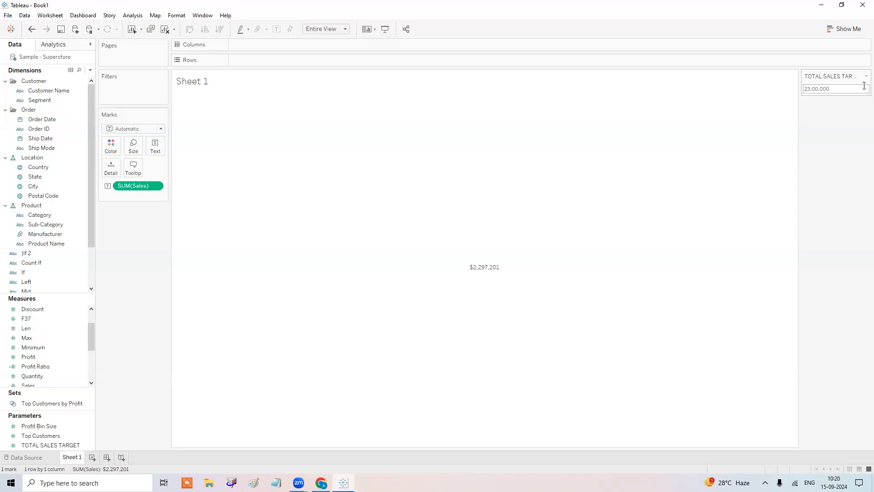
{"action": "left_click", "coordinate": [91, 71]}
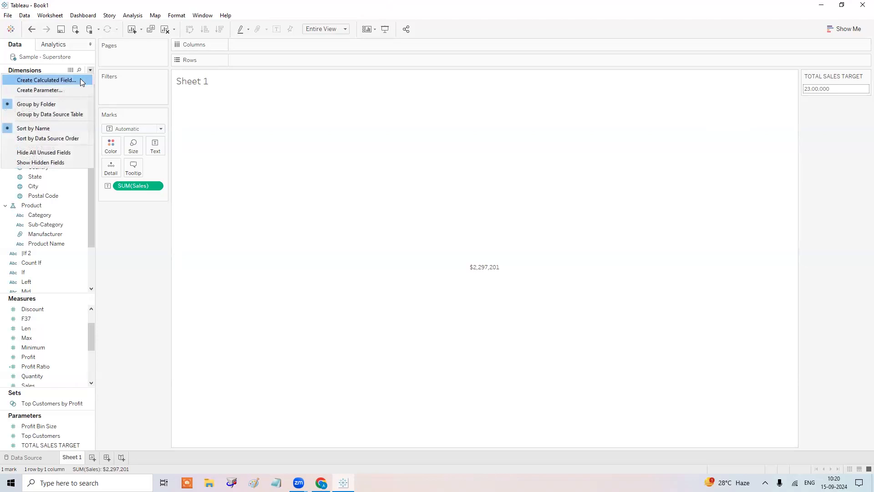
Create a new calculated field named TOTAL SALES IND.
{"action": "left_click", "coordinate": [82, 81]}
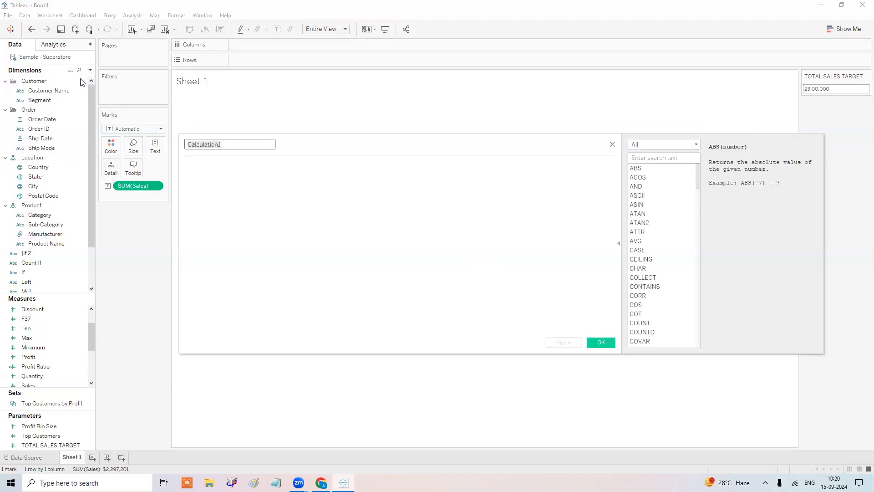
{"action": "left_click_drag", "start_coordinate": [360, 148], "coordinate": [396, 164]}
{"action": "type", "text": "TOA=TA"}
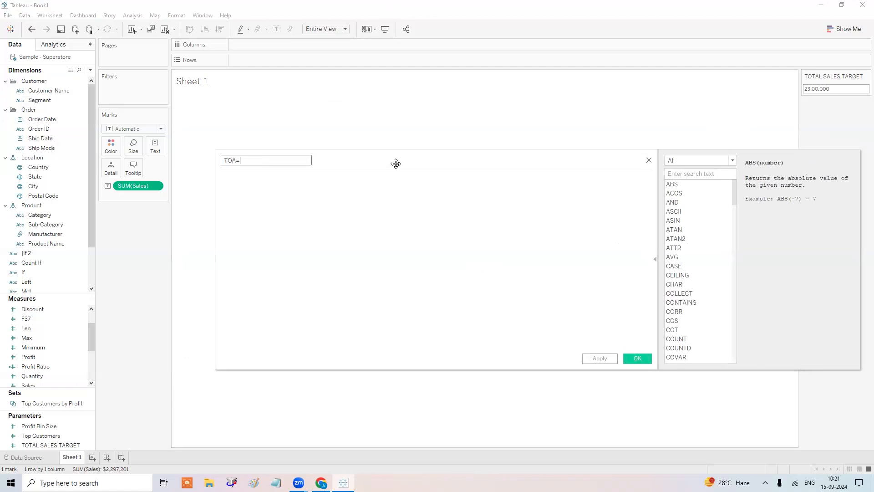
{"action": "key", "text": "BackSpace"}
{"action": "key", "text": "BackSpace"}
{"action": "key", "text": "BackSpace"}
{"action": "key", "text": "BackSpace"}
{"action": "type", "text": "TAL SALES IND"}
{"action": "key", "text": "Tab"}
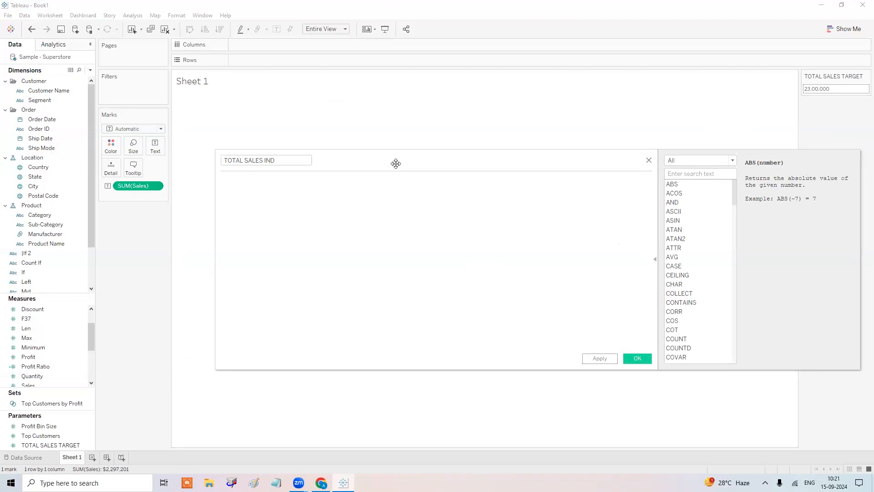
Write the condition IF SUM([Sales])>=[TOTAL SALES TARGET] in the formula.
{"action": "type", "text": "IF"}
{"action": "key", "text": "Down"}
{"action": "key", "text": "Return"}
{"action": "type", "text": "SUM"}
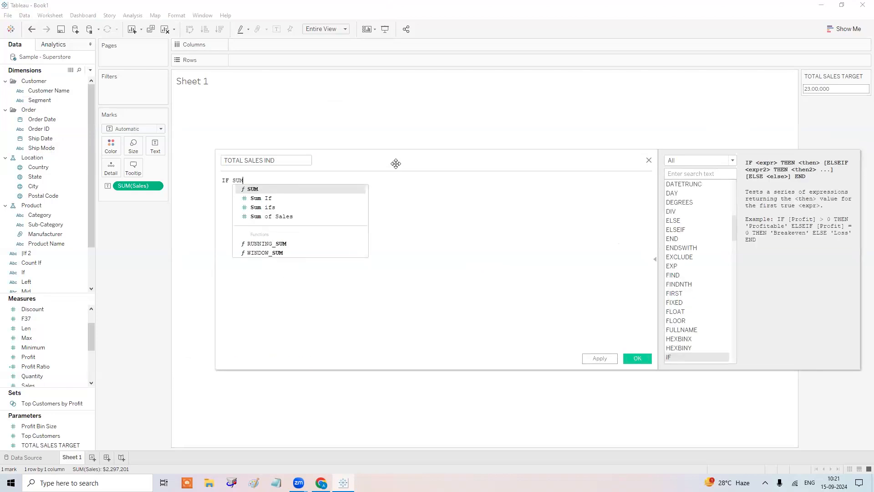
{"action": "key", "text": "Return"}
{"action": "type", "text": "S"}
{"action": "key", "text": "Return"}
{"action": "type", "text": ")"}
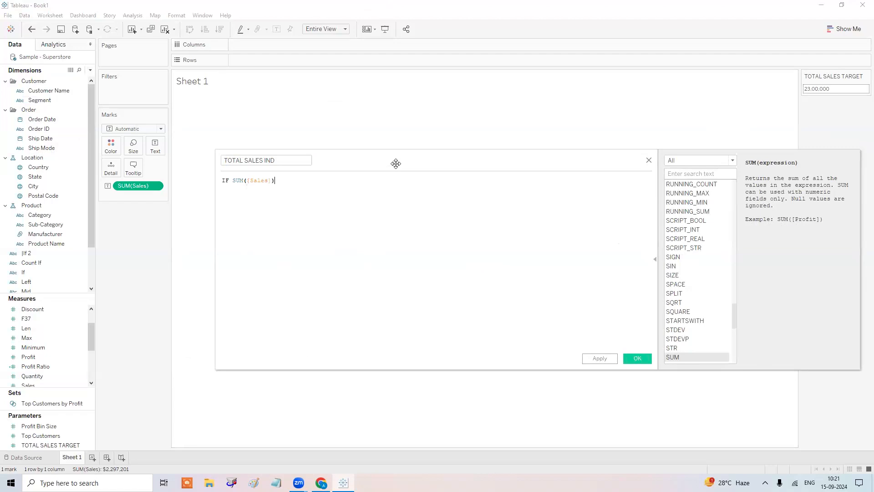
{"action": "type", "text": ">=TOT"}
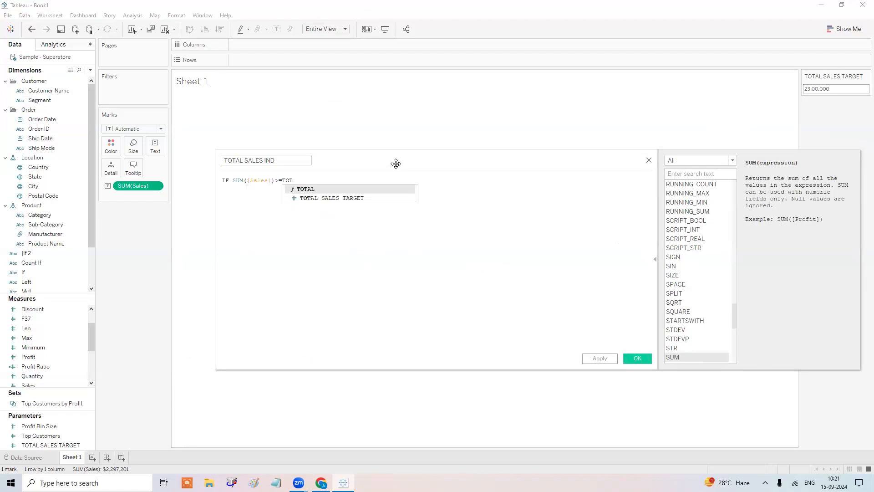
{"action": "key", "text": "Down"}
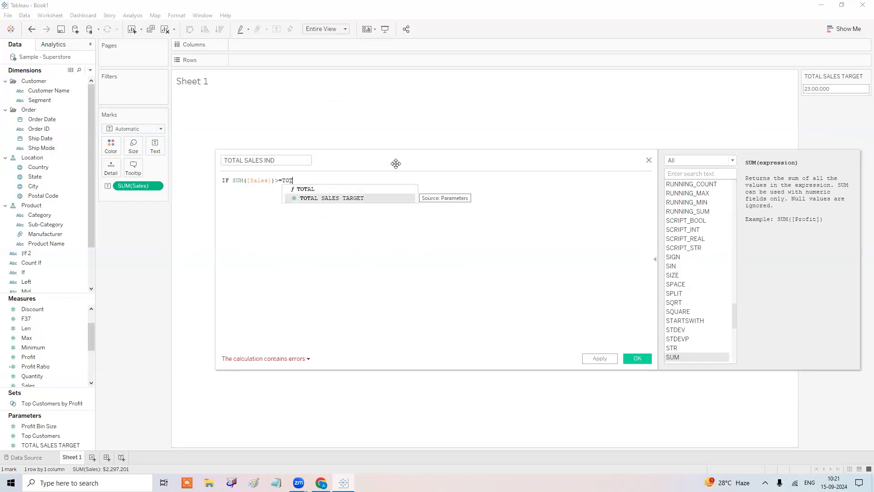
{"action": "key", "text": "Return"}
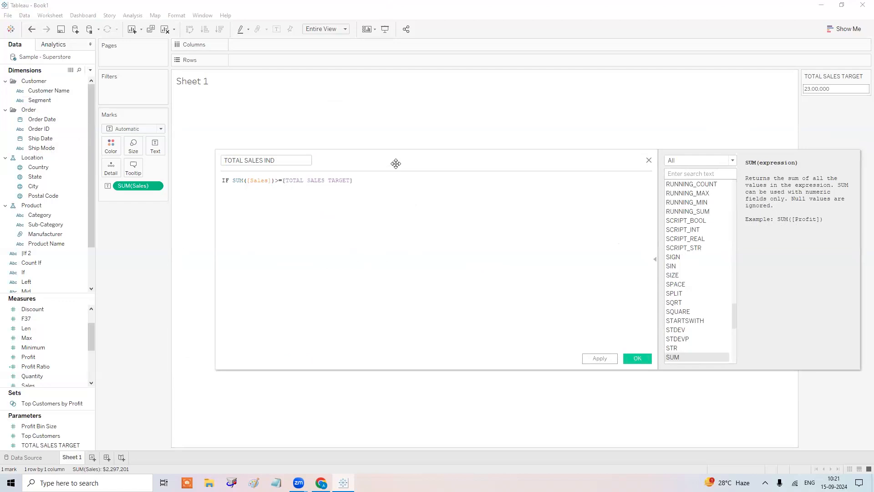
Complete the formula with THEN "ACHVD" ELSE "NOT ACHCD" END and save the field.
{"action": "type", "text": "THEN \"ACHVD"}
{"action": "type", "text": "\""}
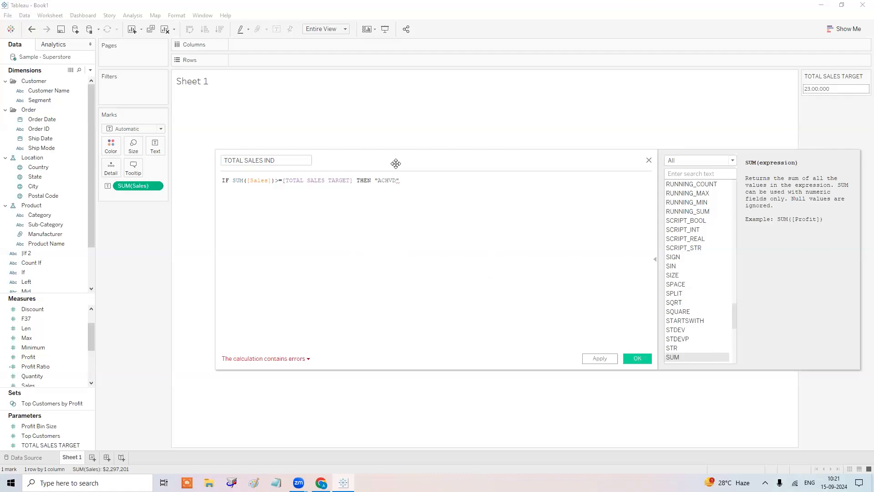
{"action": "key", "text": "Return"}
{"action": "type", "text": "ELSE"}
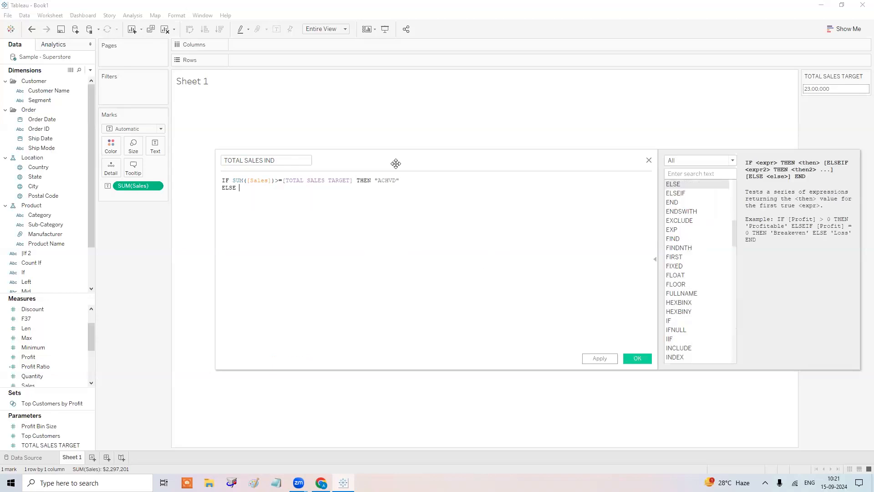
{"action": "type", "text": " \" NOT ACHCD\""}
{"action": "scroll", "coordinate": [389, 229], "scroll_direction": "up", "scroll_amount": 3}
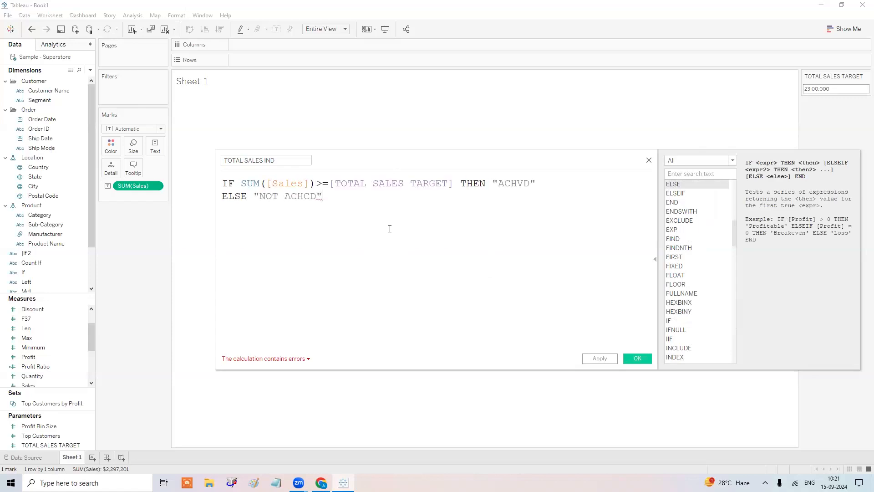
{"action": "key", "text": "Return"}
{"action": "type", "text": "END"}
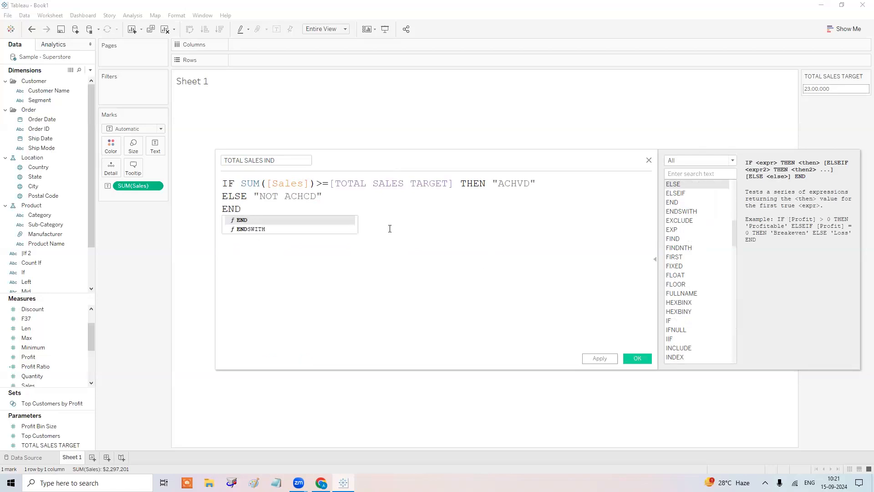
{"action": "left_click", "coordinate": [390, 228]}
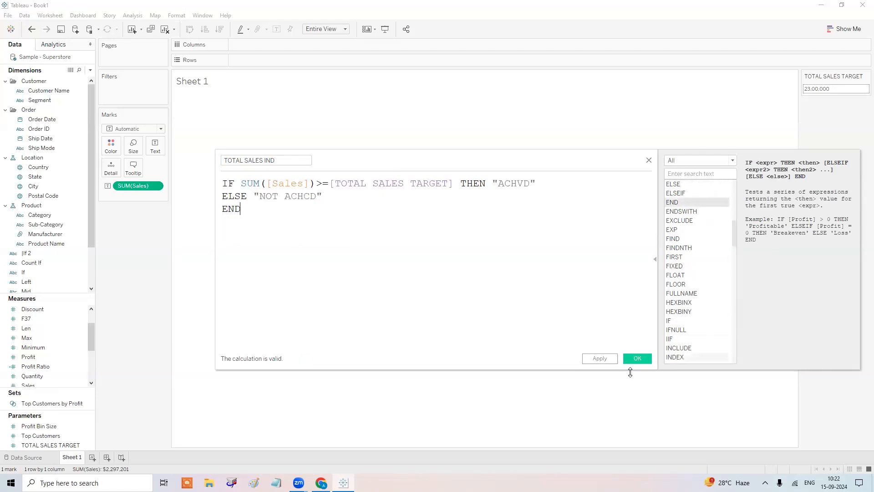
{"action": "left_click", "coordinate": [637, 360]}
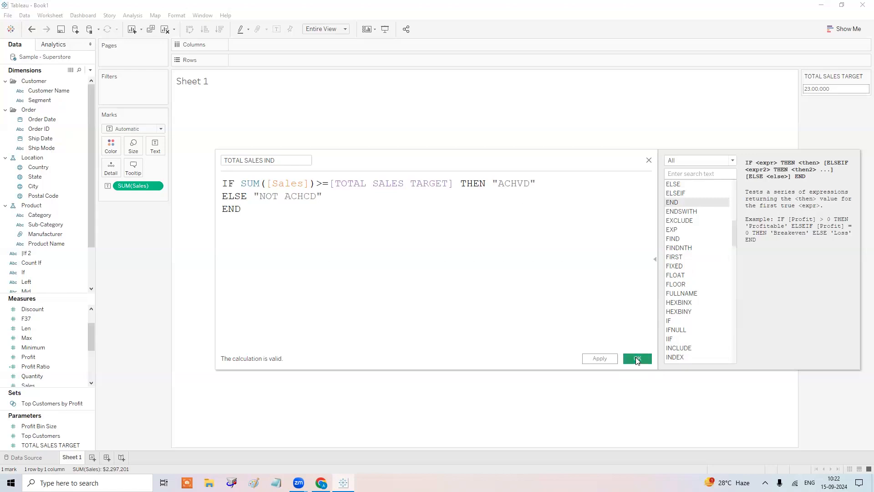
Add TOTAL SALES IND to the text labels and set the sales target to 20,00,000.
{"action": "left_click_drag", "start_coordinate": [54, 377], "coordinate": [157, 142]}
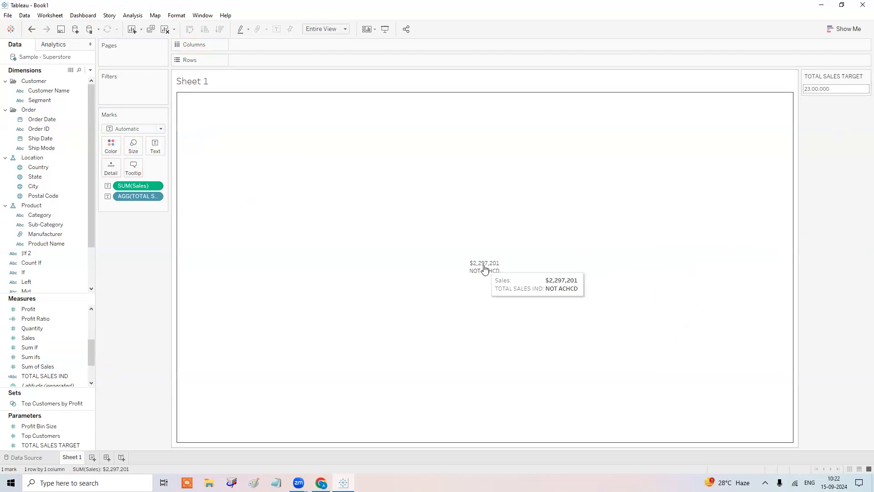
{"action": "left_click", "coordinate": [837, 89]}
{"action": "type", "text": "2"}
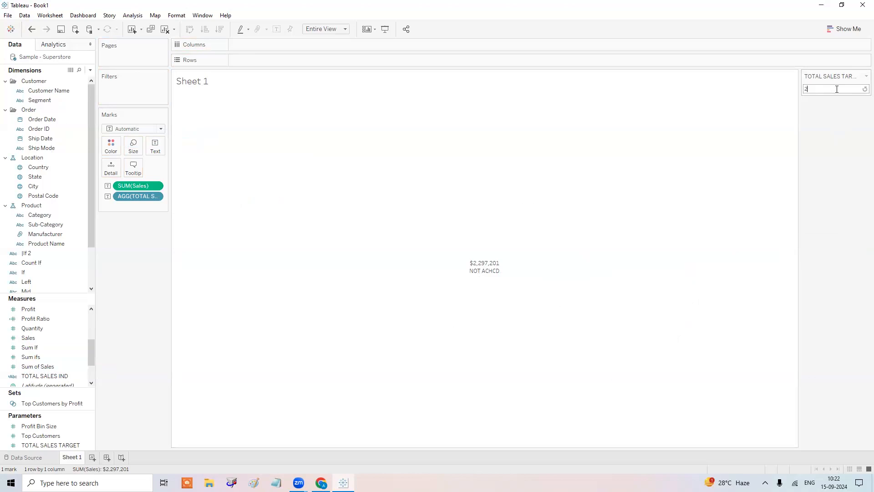
{"action": "type", "text": "000000"}
{"action": "key", "text": "Return"}
Make the label text bold at size 24.
{"action": "left_click", "coordinate": [156, 146]}
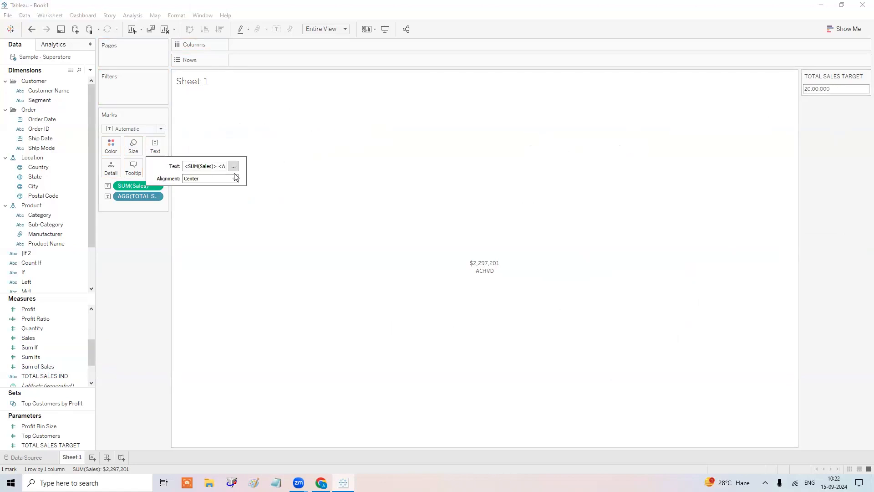
{"action": "left_click", "coordinate": [233, 167]}
{"action": "left_click_drag", "start_coordinate": [527, 204], "coordinate": [455, 191]}
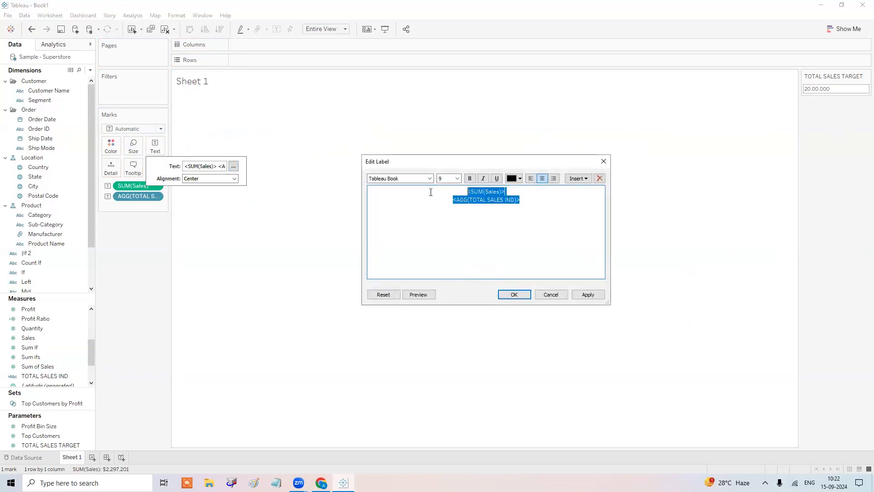
{"action": "left_click", "coordinate": [470, 178]}
{"action": "left_click", "coordinate": [457, 178]}
{"action": "left_click", "coordinate": [454, 267]}
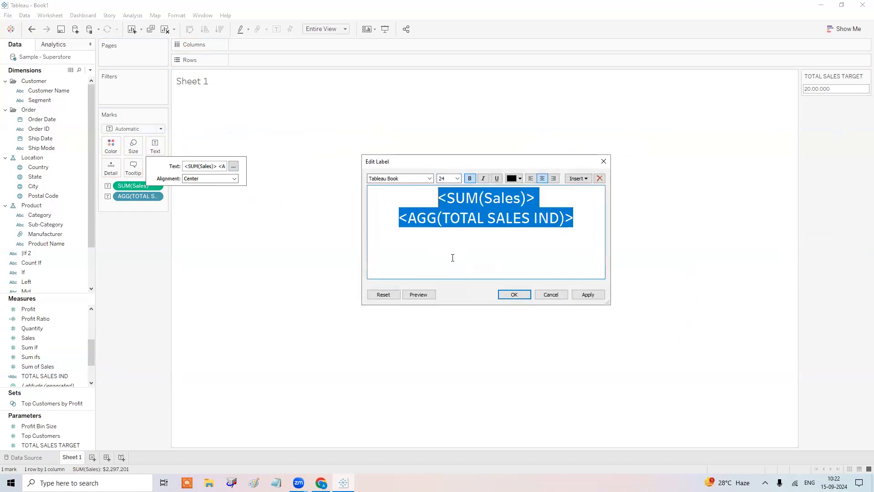
Add a TOTAL SALES line to the label and set the font to Tableau Bold.
{"action": "left_click", "coordinate": [554, 201]}
{"action": "key", "text": "Return"}
{"action": "type", "text": "TOTAL SALES"}
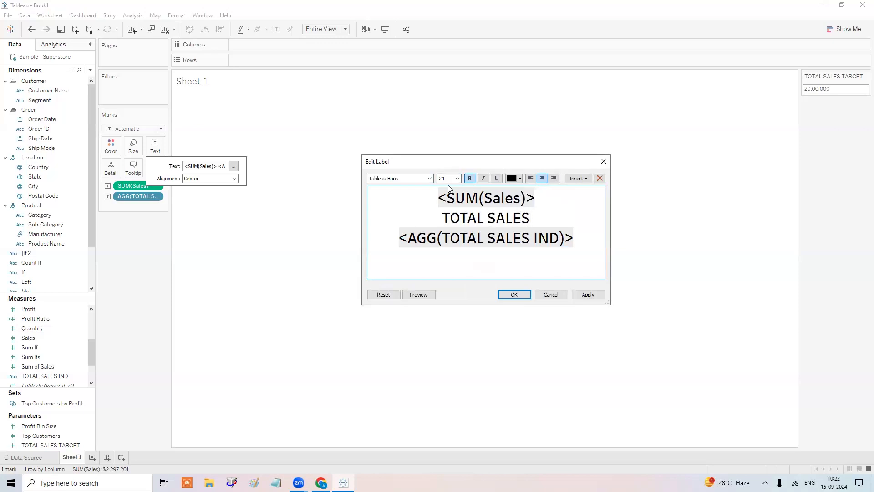
{"action": "key", "text": "ctrl+a"}
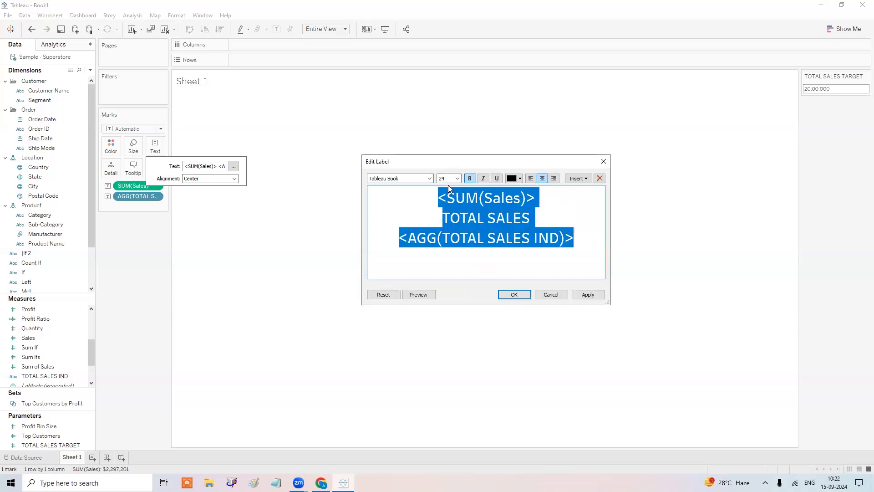
{"action": "left_click", "coordinate": [421, 178]}
{"action": "left_click", "coordinate": [420, 194]}
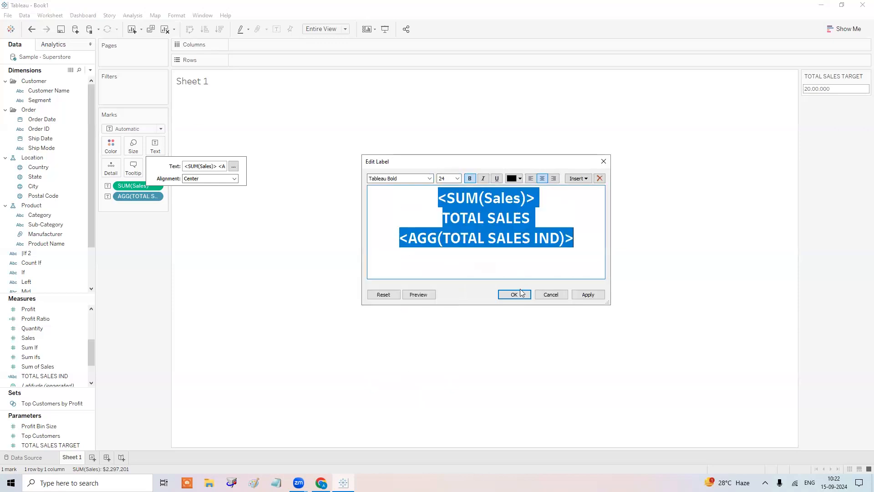
{"action": "left_click", "coordinate": [513, 294]}
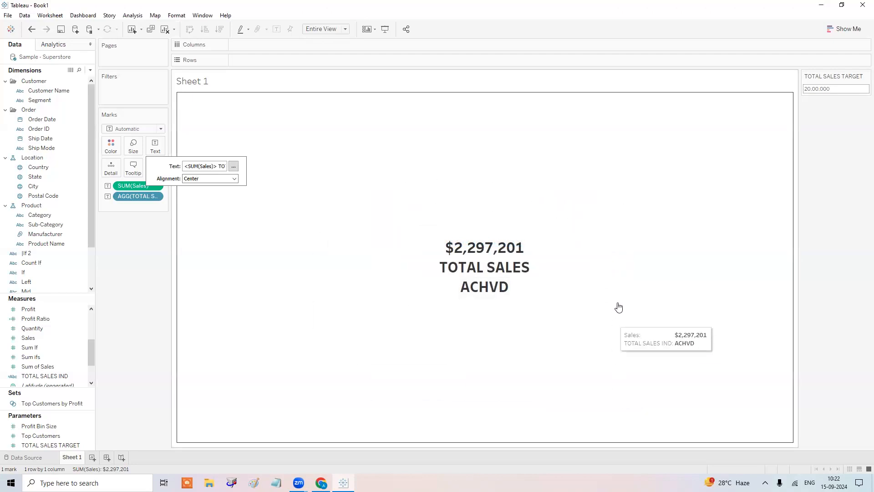
Raise the sales target to 25,00,000 so the card shows NOT ACHCD.
{"action": "left_click", "coordinate": [834, 88]}
{"action": "type", "text": "2500000"}
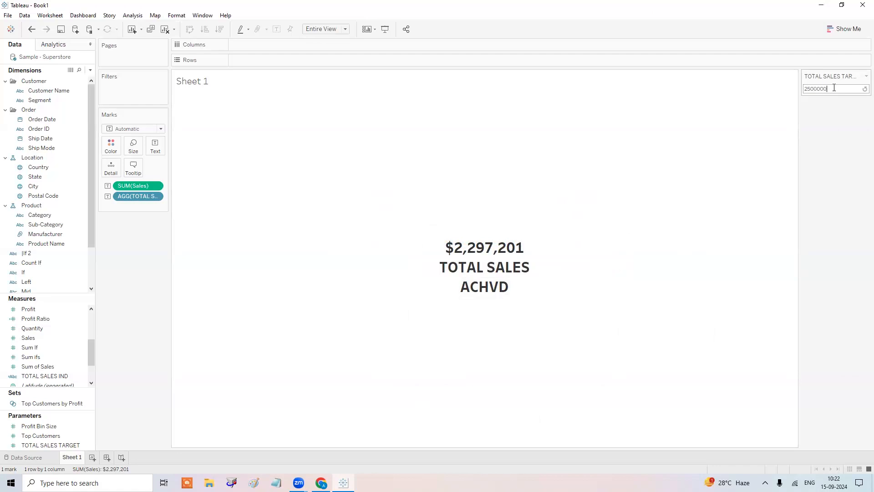
{"action": "key", "text": "Return"}
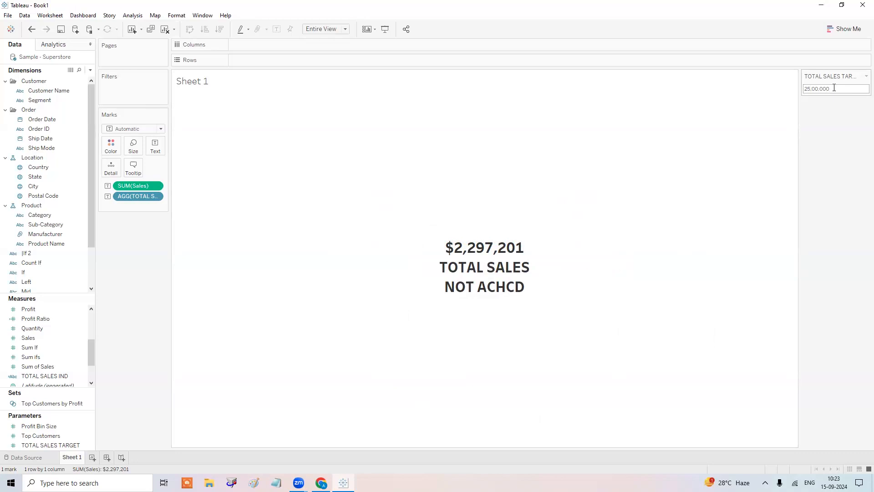
Rename Sheet 1 to SALES.
{"action": "double_click", "coordinate": [81, 456]}
{"action": "type", "text": "SALES"}
{"action": "key", "text": "Return"}
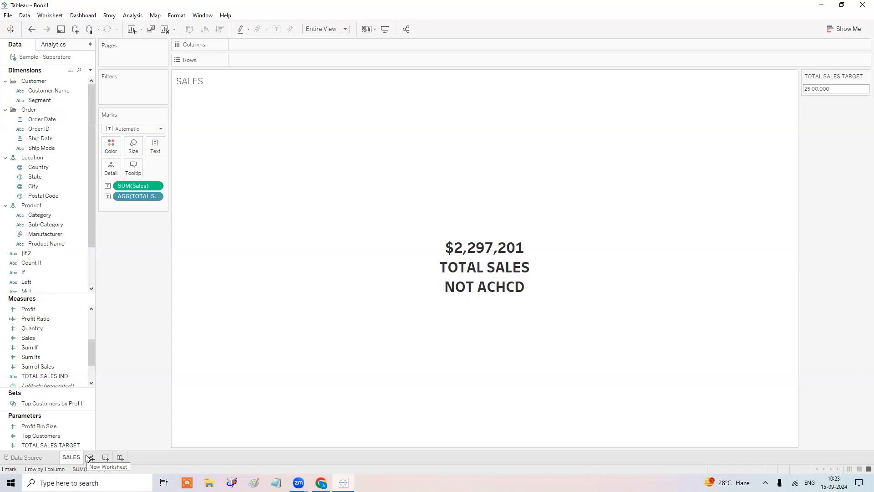
On a new Sheet 2, show the distinct count of Order ID (5,009), then open the Data Source page.
{"action": "left_click", "coordinate": [93, 457]}
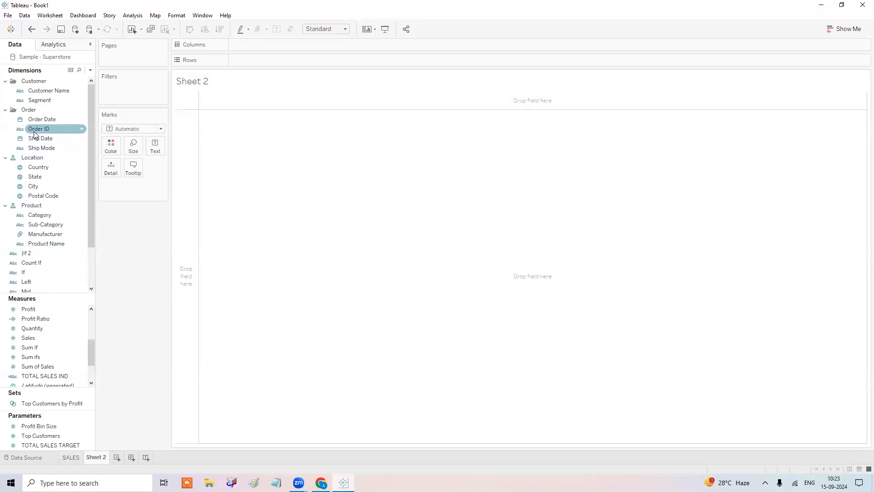
{"action": "left_click_drag", "start_coordinate": [33, 131], "coordinate": [156, 148]}
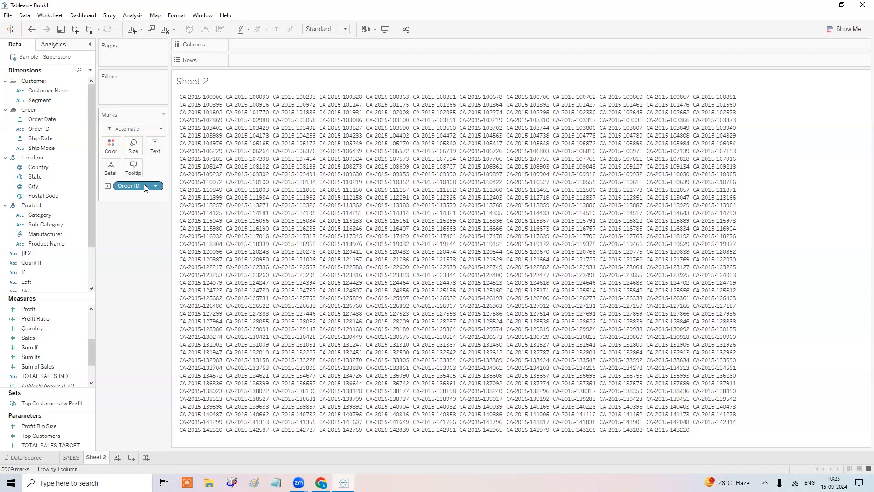
{"action": "right_click", "coordinate": [145, 187]}
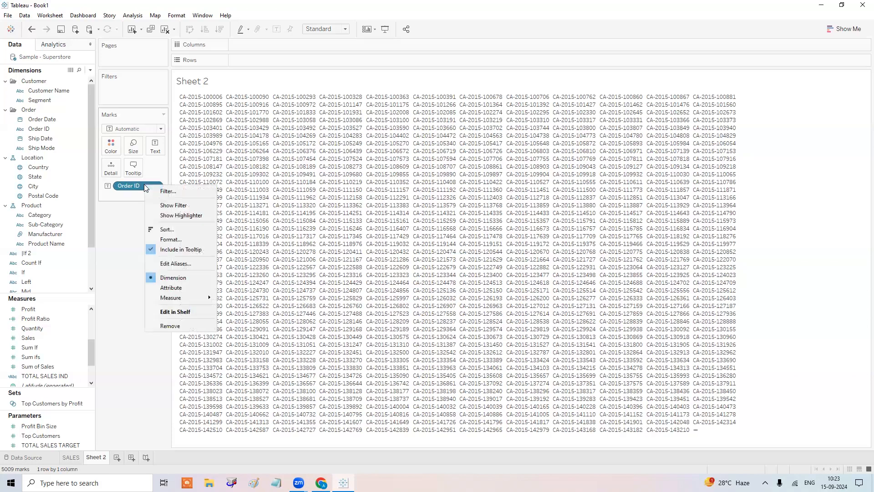
{"action": "mouse_move", "coordinate": [174, 298]}
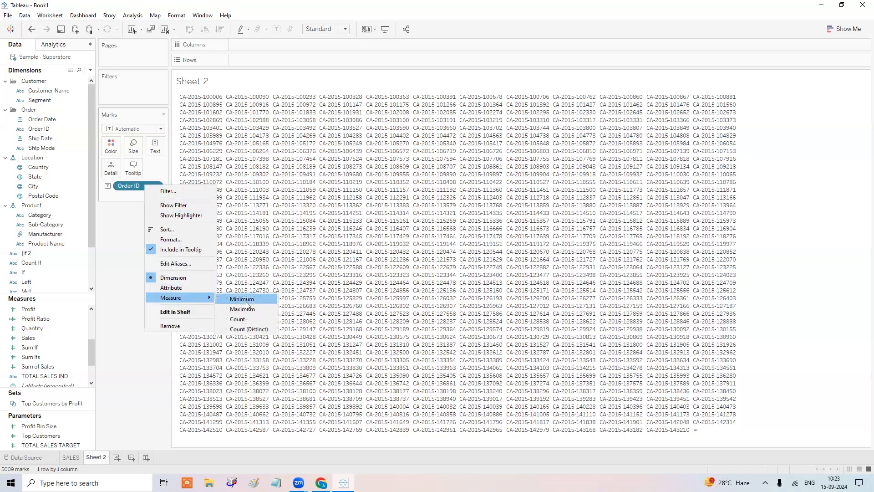
{"action": "left_click", "coordinate": [257, 330]}
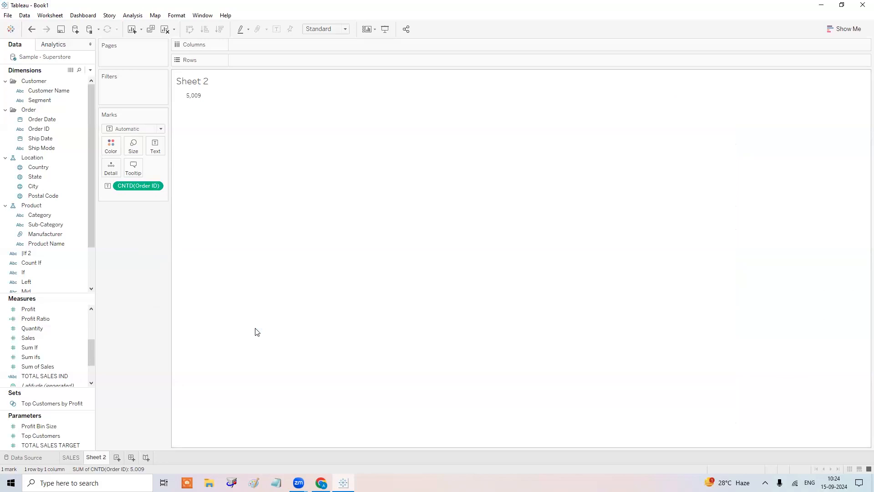
{"action": "left_click", "coordinate": [39, 459]}
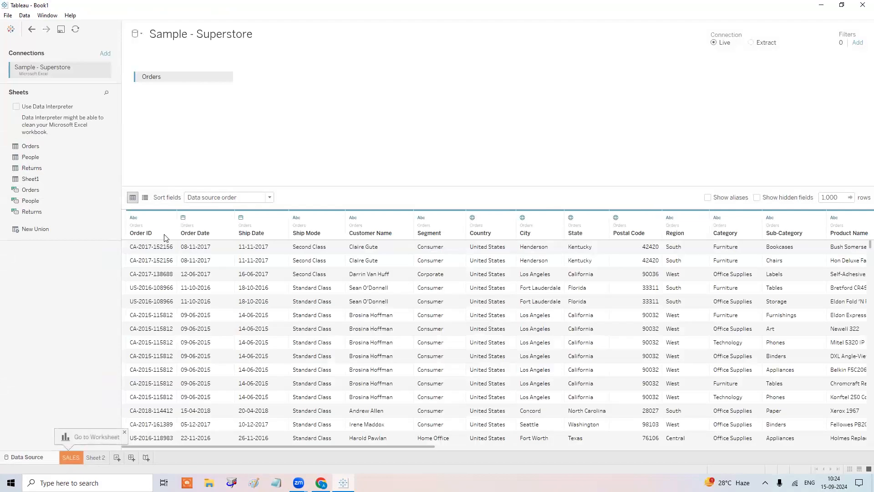
Sort the Orders data by Order ID and step through its cells to row 3's Sales value.
{"action": "left_click", "coordinate": [168, 232]}
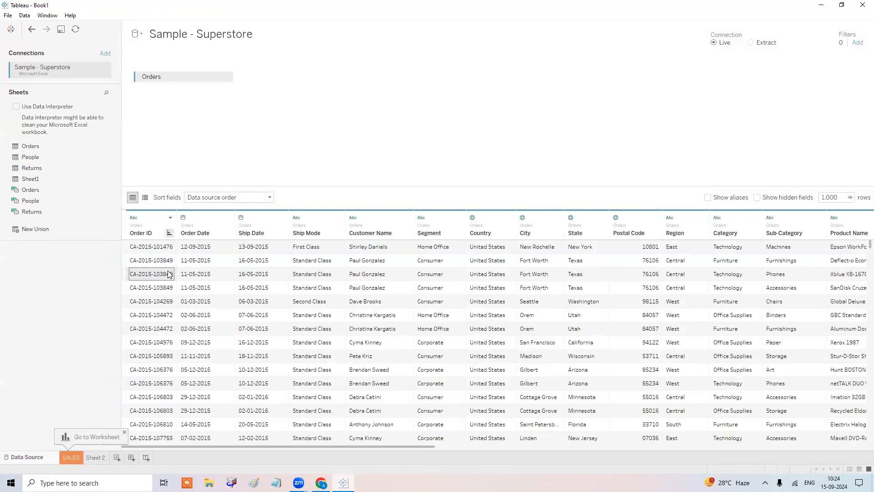
{"action": "key", "text": "Up"}
{"action": "key", "text": "Right"}
{"action": "key", "text": "Right"}
{"action": "key", "text": "Right"}
{"action": "key", "text": "Down"}
{"action": "key", "text": "Up"}
{"action": "key", "text": "Right"}
{"action": "key", "text": "Down"}
{"action": "key", "text": "Up"}
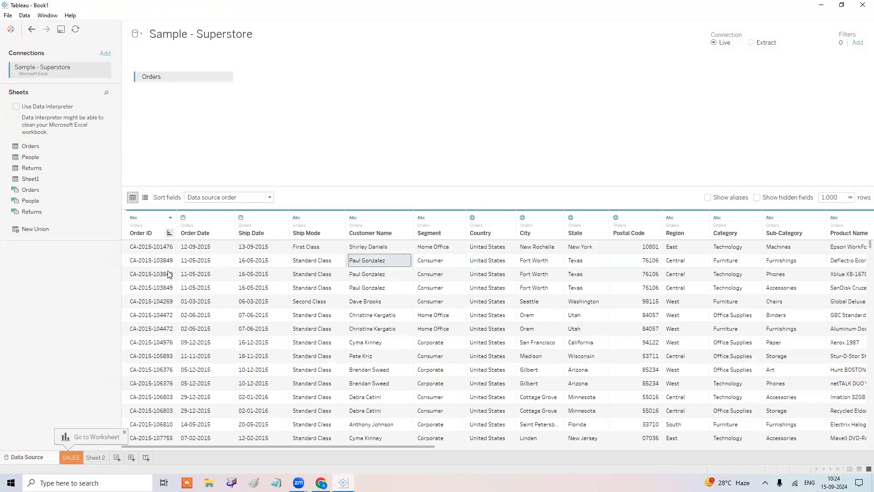
{"action": "key", "text": "Right"}
{"action": "key", "text": "Down"}
{"action": "key", "text": "Up"}
{"action": "key", "text": "Down"}
{"action": "key", "text": "Right"}
{"action": "key", "text": "Up"}
{"action": "key", "text": "Down"}
{"action": "key", "text": "Right"}
{"action": "key", "text": "Right"}
{"action": "key", "text": "Right"}
{"action": "key", "text": "Right"}
{"action": "key", "text": "Right"}
{"action": "key", "text": "Up"}
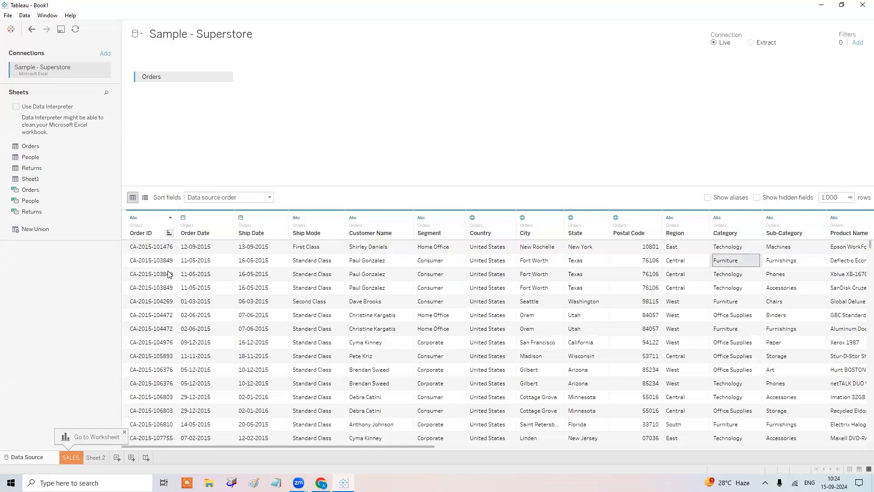
{"action": "key", "text": "Down"}
{"action": "key", "text": "Up"}
{"action": "key", "text": "Down"}
{"action": "key", "text": "Up"}
{"action": "key", "text": "Down"}
{"action": "key", "text": "Up"}
{"action": "key", "text": "Down"}
{"action": "key", "text": "Up"}
{"action": "key", "text": "Down"}
{"action": "key", "text": "Up"}
{"action": "key", "text": "Down"}
{"action": "key", "text": "Up"}
{"action": "key", "text": "Right"}
{"action": "key", "text": "Down"}
{"action": "key", "text": "Up"}
{"action": "key", "text": "Down"}
{"action": "key", "text": "Right"}
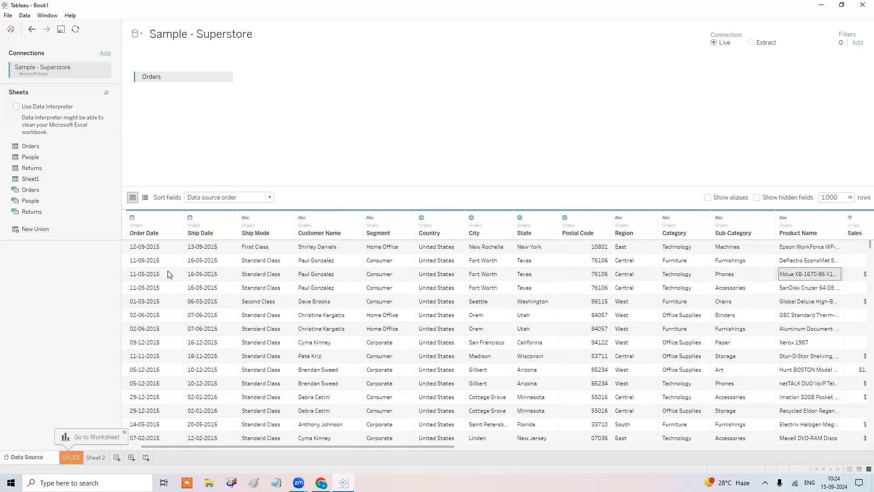
{"action": "key", "text": "Up"}
{"action": "key", "text": "Down"}
{"action": "key", "text": "Up"}
{"action": "key", "text": "Down"}
{"action": "key", "text": "Right"}
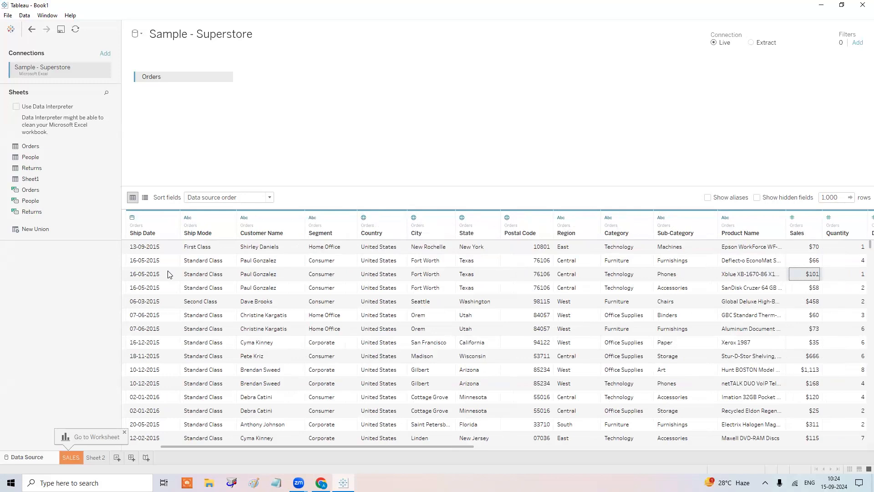
Check that row's Product Name, then add a new blank worksheet, Sheet 3.
{"action": "key", "text": "Left"}
{"action": "key", "text": "Left"}
{"action": "key", "text": "Left"}
{"action": "key", "text": "Left"}
{"action": "key", "text": "Left"}
{"action": "key", "text": "Left"}
{"action": "key", "text": "Left"}
{"action": "key", "text": "Left"}
{"action": "key", "text": "Left"}
{"action": "key", "text": "Left"}
{"action": "key", "text": "Left"}
{"action": "key", "text": "Left"}
{"action": "key", "text": "Left"}
{"action": "key", "text": "Left"}
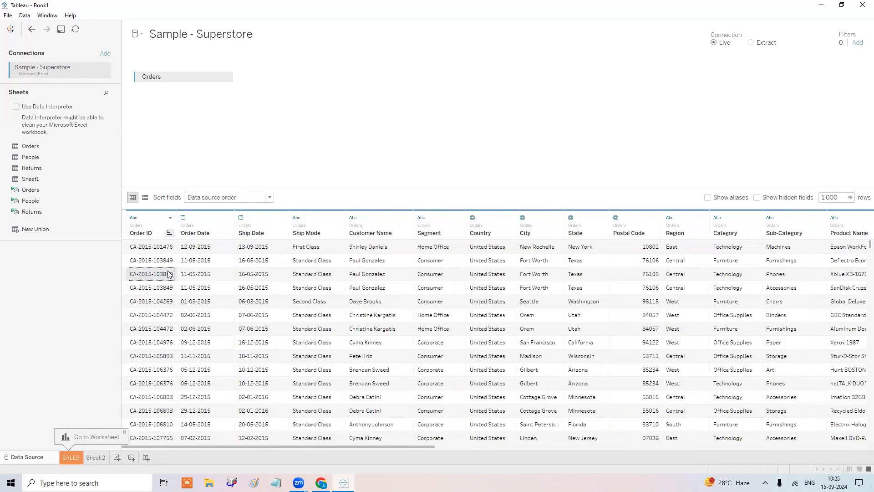
{"action": "key", "text": "Up"}
{"action": "key", "text": "Down"}
{"action": "left_click", "coordinate": [117, 457]}
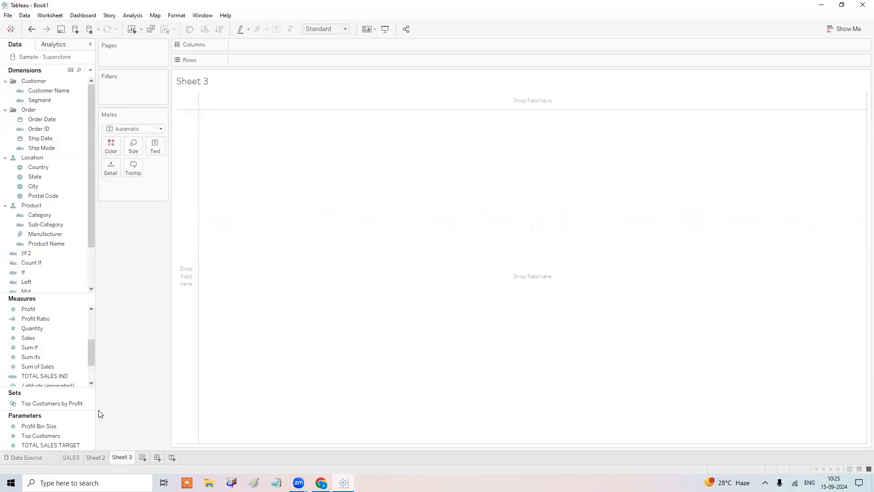
On Sheet 2, fit the order count to Entire View and center it horizontally.
{"action": "left_click", "coordinate": [95, 457]}
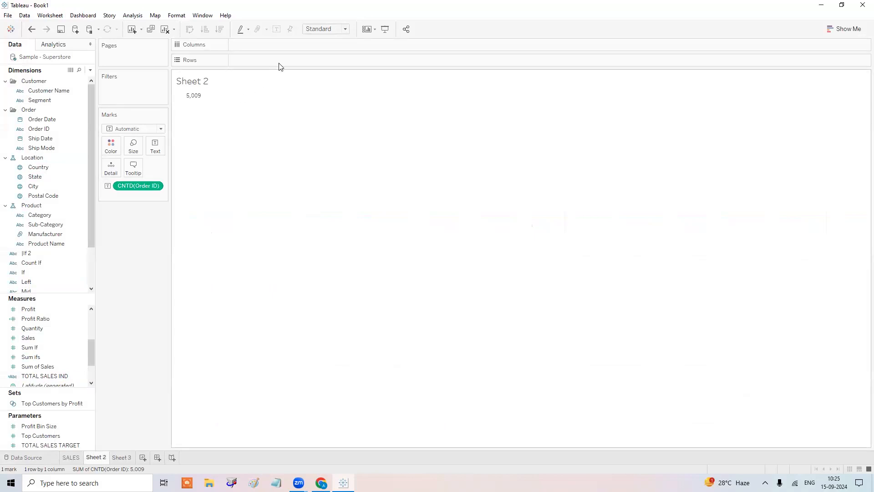
{"action": "left_click", "coordinate": [339, 29]}
{"action": "left_click", "coordinate": [331, 63]}
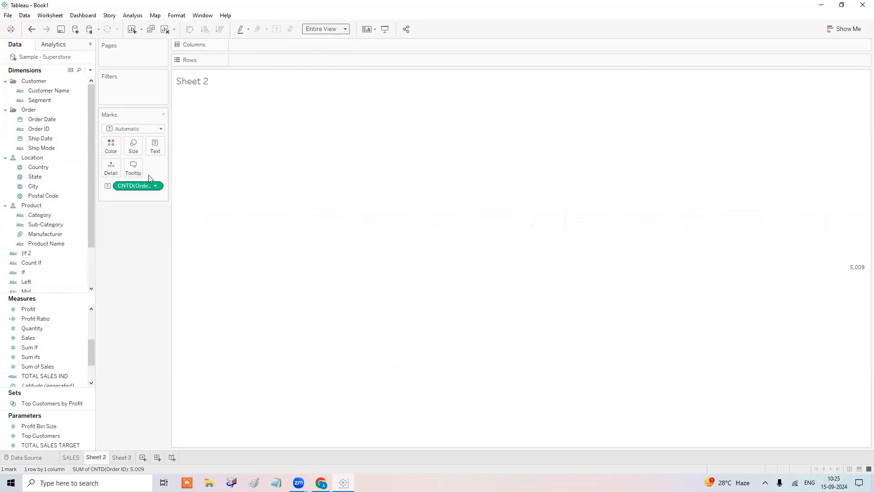
{"action": "left_click", "coordinate": [155, 146]}
{"action": "left_click", "coordinate": [187, 178]}
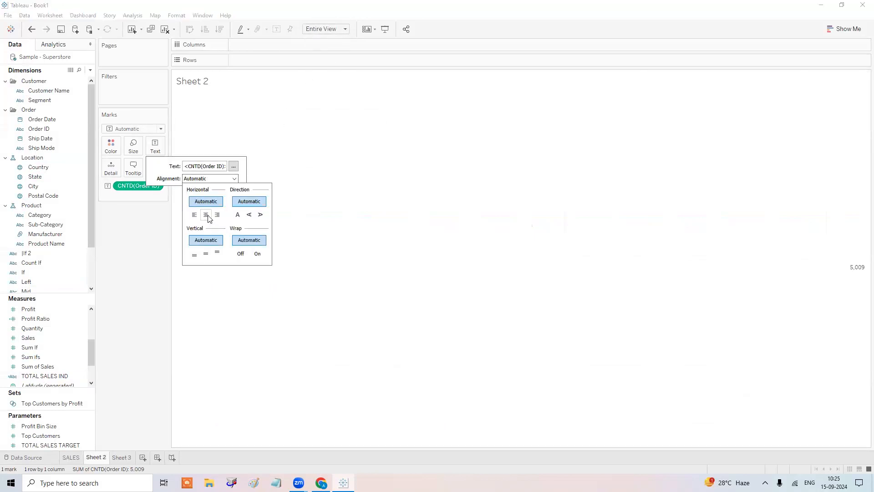
{"action": "left_click", "coordinate": [206, 215]}
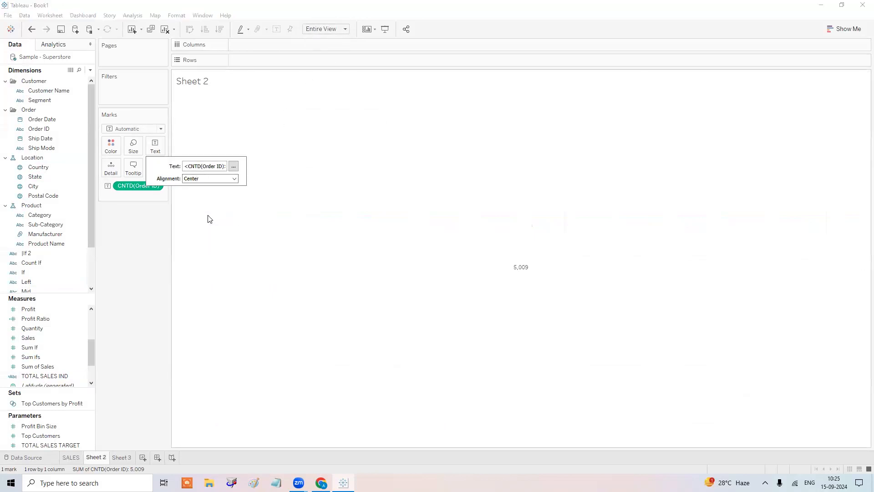
Add a bold 22pt Tableau Bold 'TOTAL ORDERS' line to the label beneath 5,009.
{"action": "left_click", "coordinate": [233, 166]}
{"action": "left_click_drag", "start_coordinate": [510, 221], "coordinate": [423, 193]}
{"action": "left_click", "coordinate": [471, 178]}
{"action": "type", "text": "TO"}
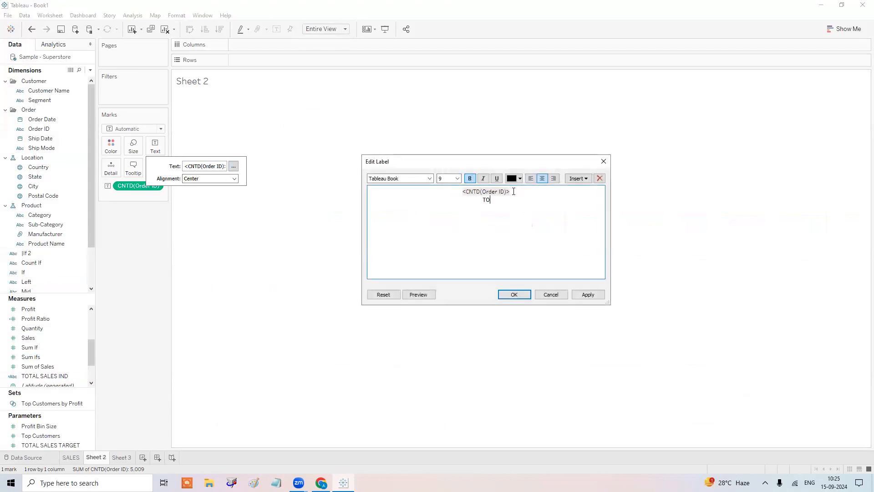
{"action": "type", "text": "TAL ORDERS"}
{"action": "key", "text": "ctrl+a"}
{"action": "left_click", "coordinate": [470, 179]}
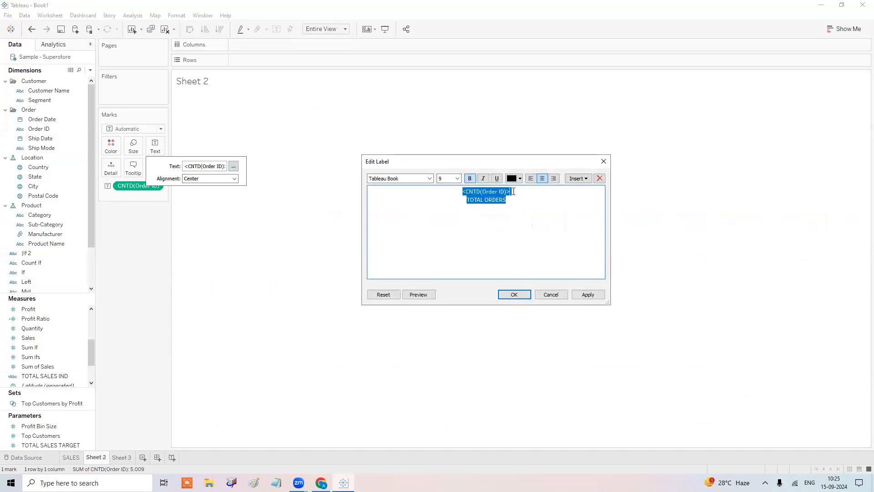
{"action": "left_click", "coordinate": [457, 178]}
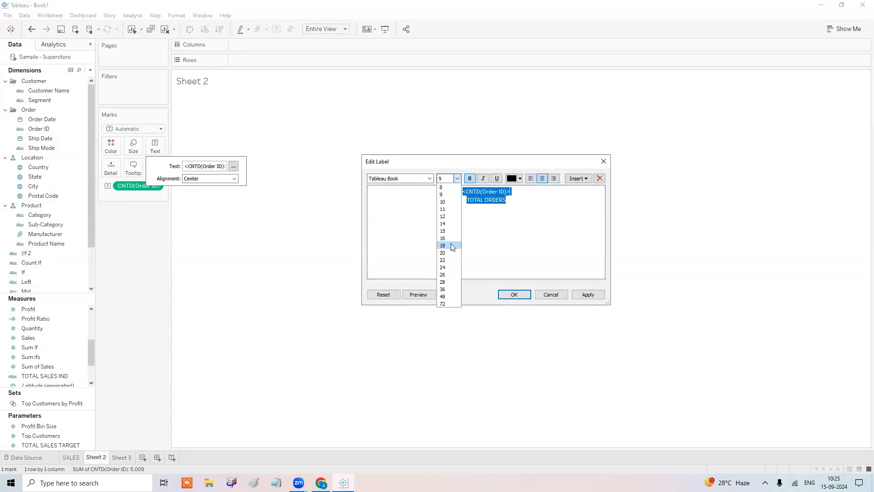
{"action": "left_click", "coordinate": [452, 255]}
{"action": "left_click", "coordinate": [430, 179]}
{"action": "left_click", "coordinate": [430, 189]}
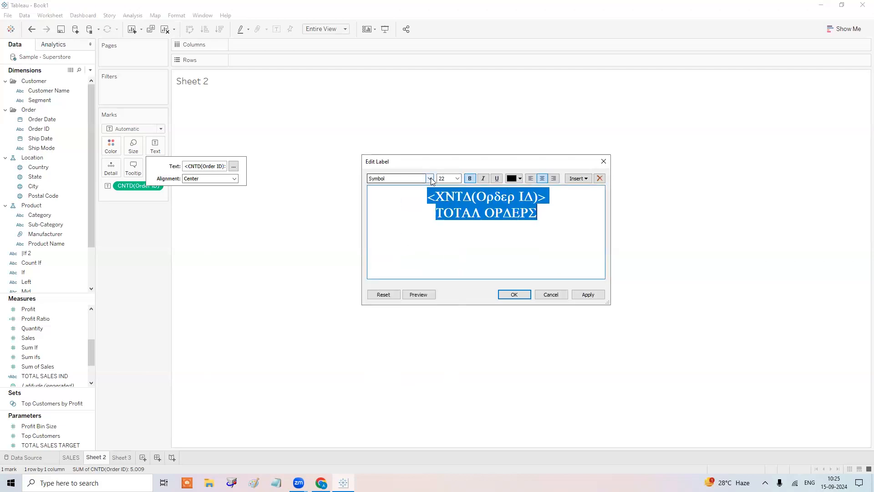
{"action": "left_click", "coordinate": [430, 179]}
{"action": "left_click", "coordinate": [400, 194]}
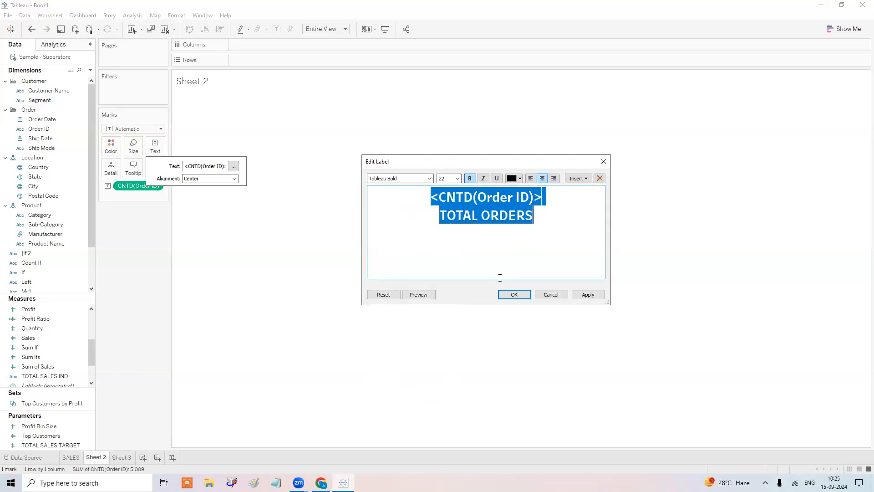
{"action": "left_click", "coordinate": [515, 295]}
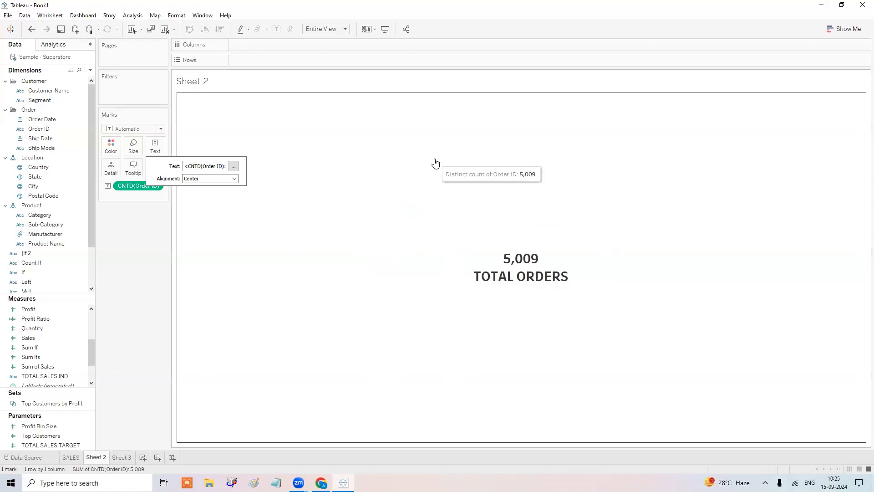
{"action": "left_click", "coordinate": [123, 360]}
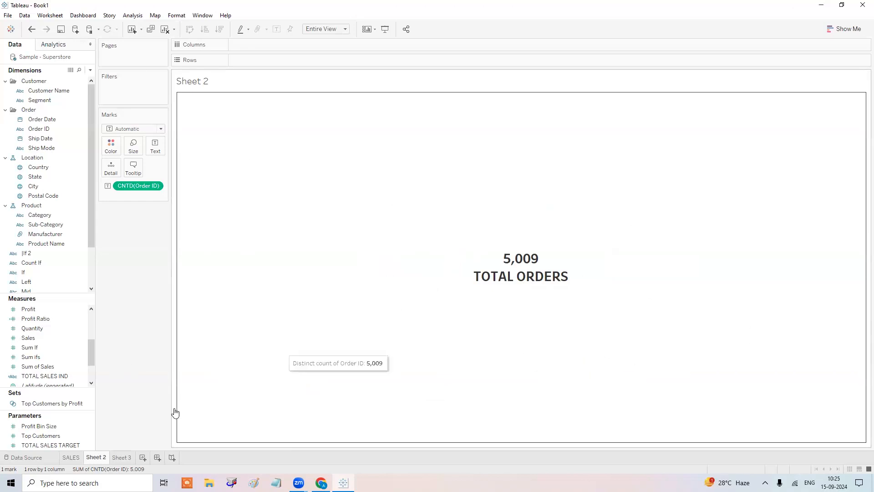
Rename the Sheet 2 tab to #ORDERS.
{"action": "left_click", "coordinate": [69, 457]}
{"action": "left_click", "coordinate": [92, 457]}
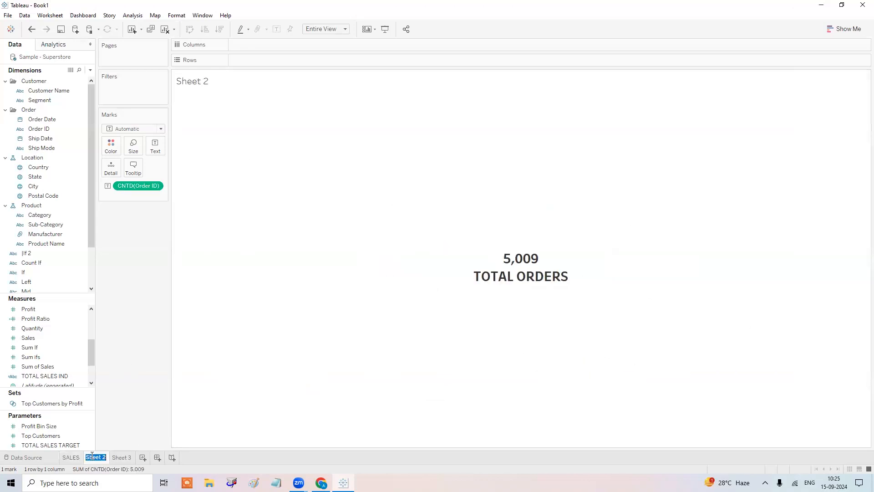
{"action": "double_click", "coordinate": [98, 456]}
{"action": "key", "text": "BackSpace"}
{"action": "type", "text": "#ORDERS"}
{"action": "key", "text": "Return"}
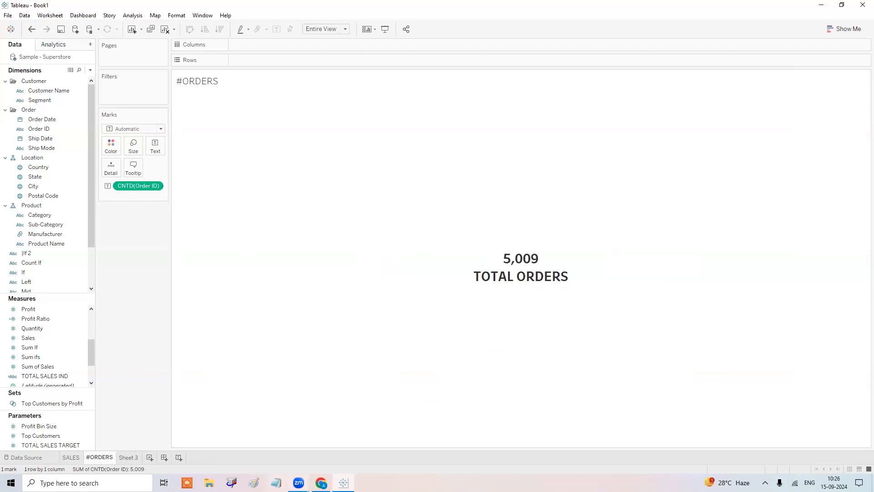
{"action": "left_click", "coordinate": [321, 483]}
Copy assignment item 2 from the Gmail .txt attachment.
{"action": "left_click", "coordinate": [330, 264]}
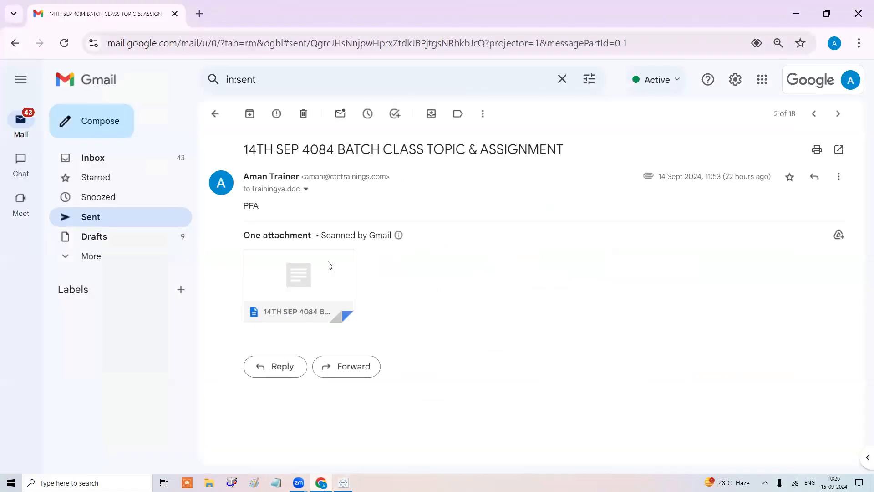
{"action": "scroll", "coordinate": [289, 346], "scroll_direction": "down", "scroll_amount": 15}
{"action": "left_click_drag", "start_coordinate": [121, 287], "coordinate": [159, 298]}
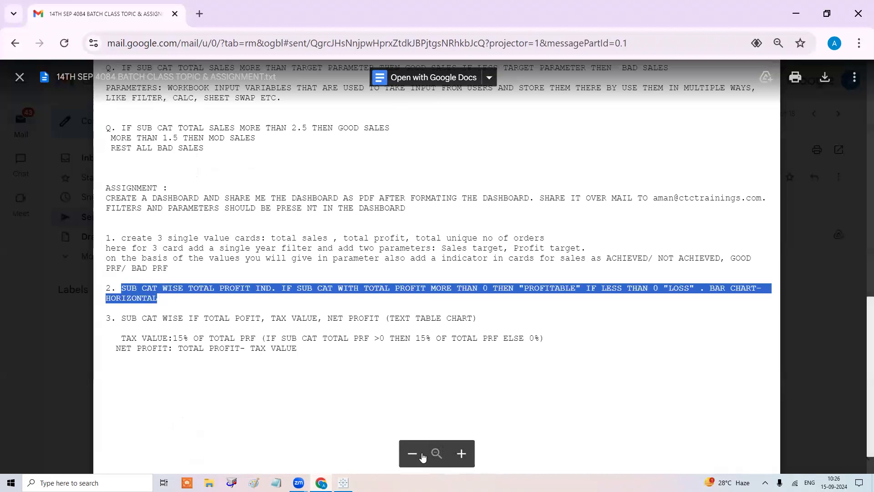
Paste it as Sheet 3's title: sub-category profit indicator, horizontal bar chart.
{"action": "left_click", "coordinate": [343, 483]}
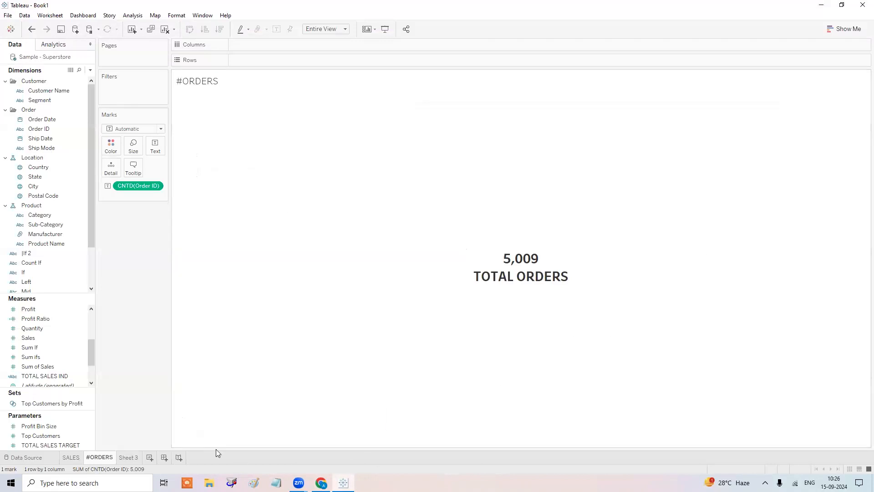
{"action": "left_click", "coordinate": [129, 457]}
{"action": "double_click", "coordinate": [209, 82]}
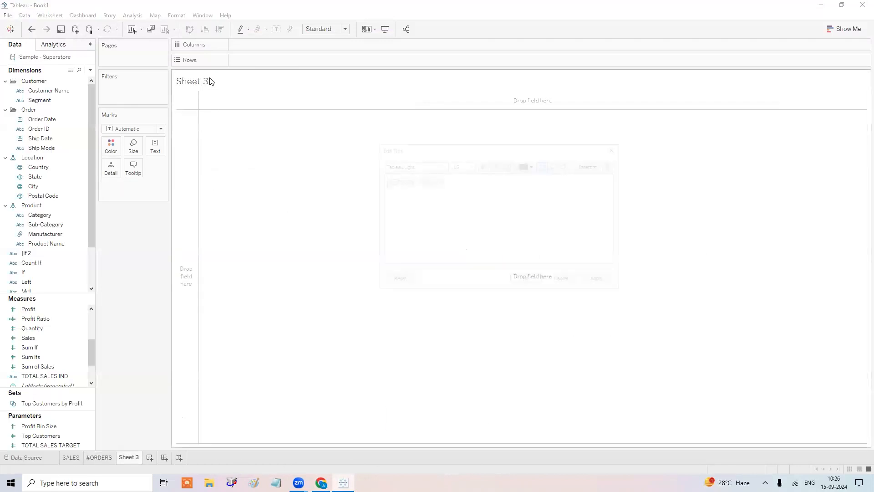
{"action": "type", "text": "SUB CAT WISE TOTAL PROFIT IND. IF SUB CAT WITH TOTAL PROFIT MORE THAN 0 THEN \"PROFITABLE\" IF LESS THAN 0 \"LOSS\" . BAR CHART- HORIZONTAL"}
{"action": "key", "text": "ctrl+a"}
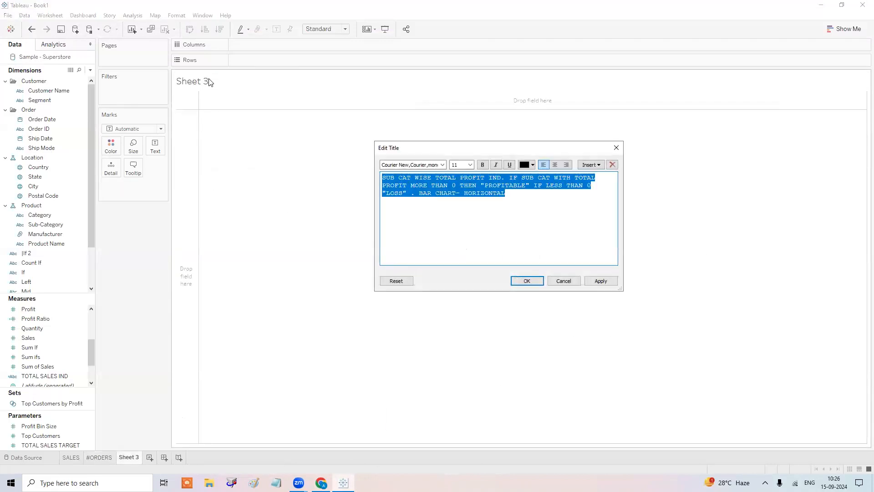
{"action": "left_click", "coordinate": [530, 281]}
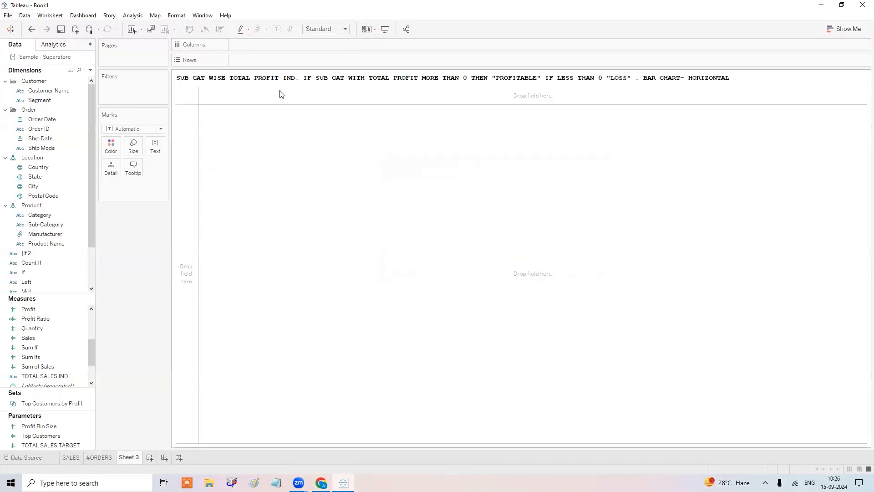
Plot SUM(Profit) by Sub-Category as horizontal bars, fitted to Entire View.
{"action": "double_click", "coordinate": [45, 225]}
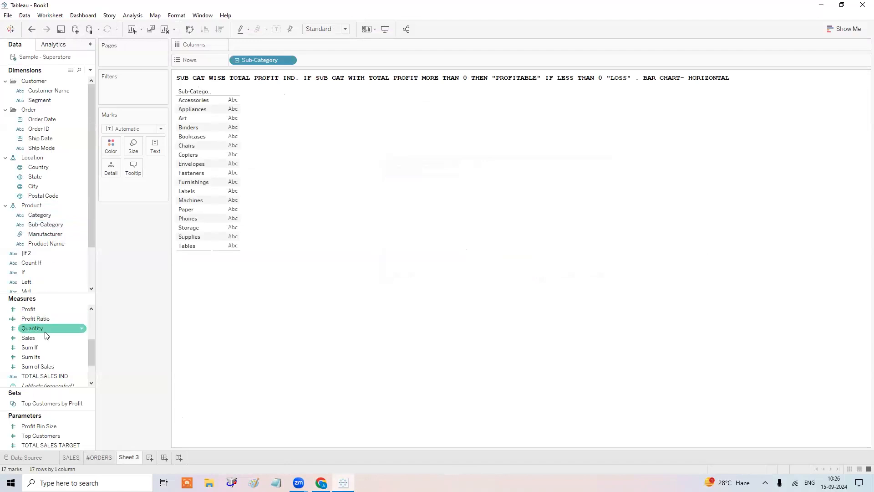
{"action": "left_click_drag", "start_coordinate": [49, 319], "coordinate": [268, 123]}
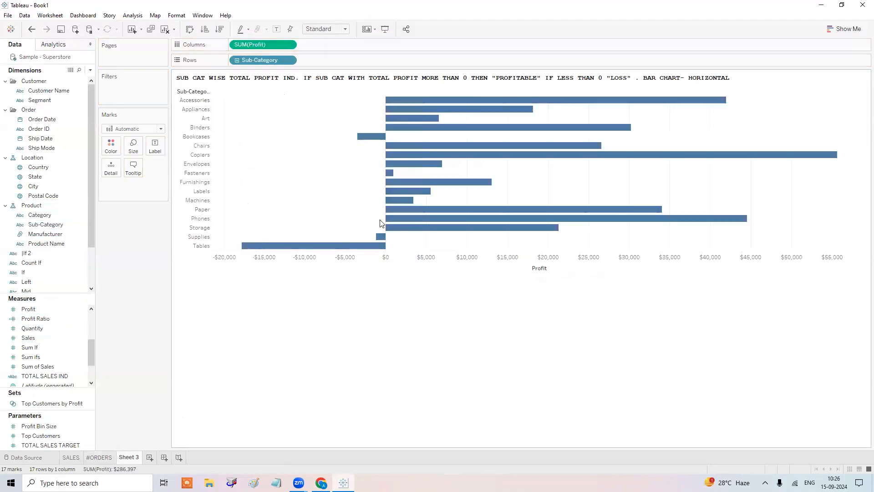
{"action": "left_click", "coordinate": [324, 29]}
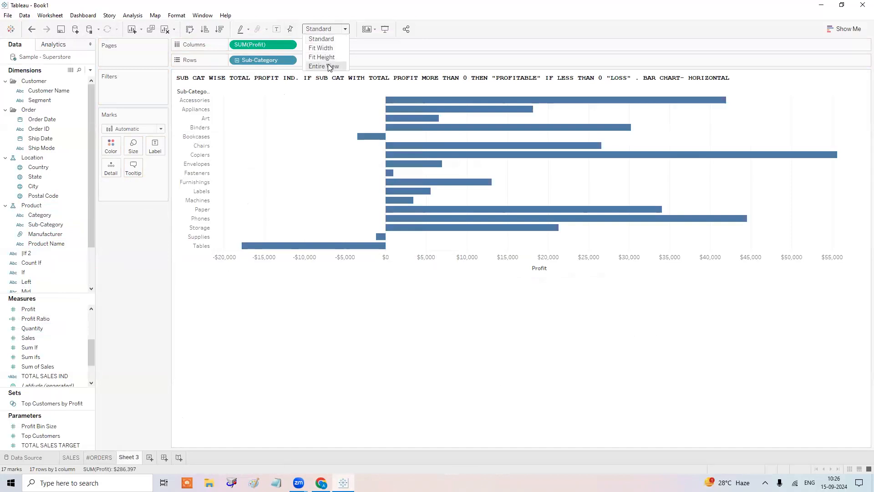
{"action": "left_click", "coordinate": [321, 66]}
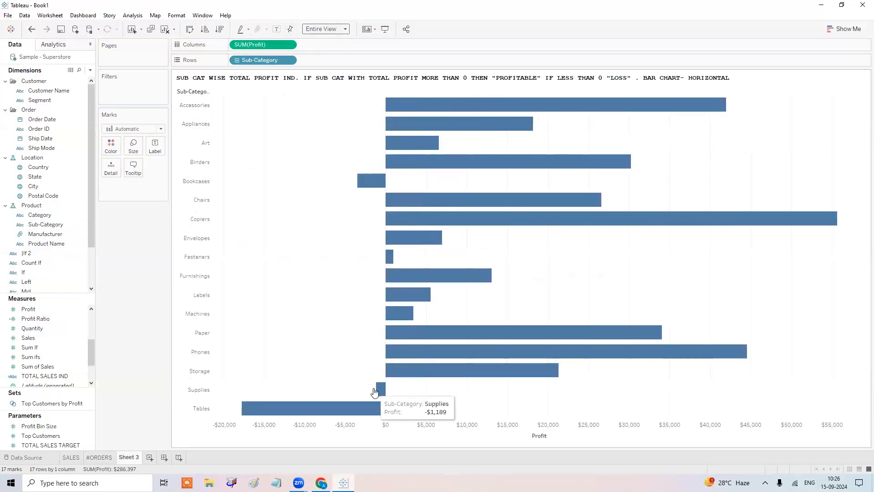
{"action": "mouse_move", "coordinate": [429, 392]}
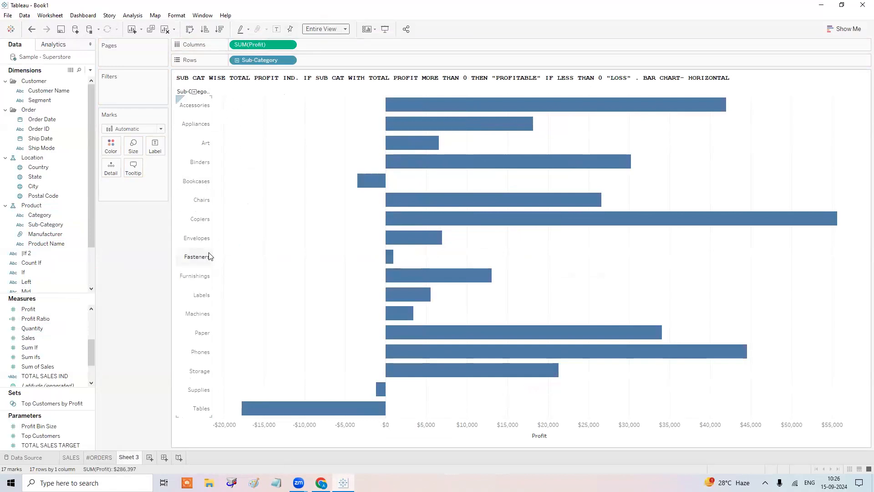
{"action": "left_click", "coordinate": [90, 70]}
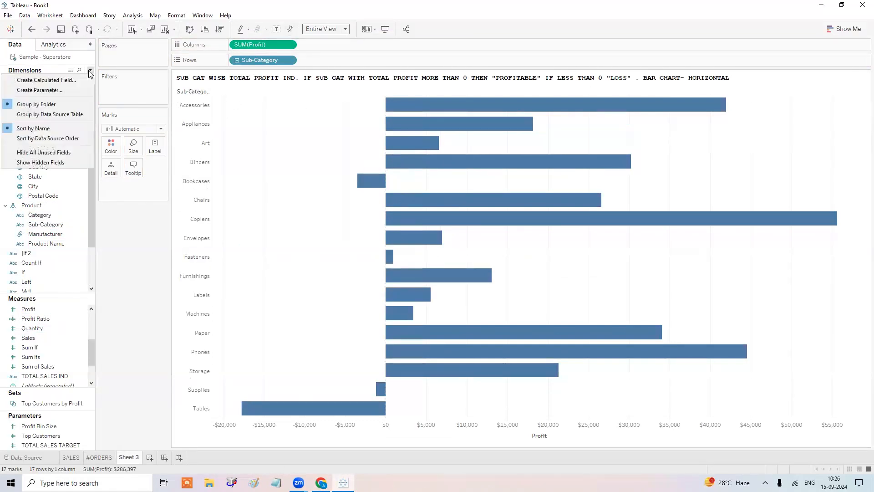
Create calculated field TOTAL PRF IND beginning IF SUM([Profit])>0 THEN "PROFITABLE".
{"action": "left_click", "coordinate": [79, 80]}
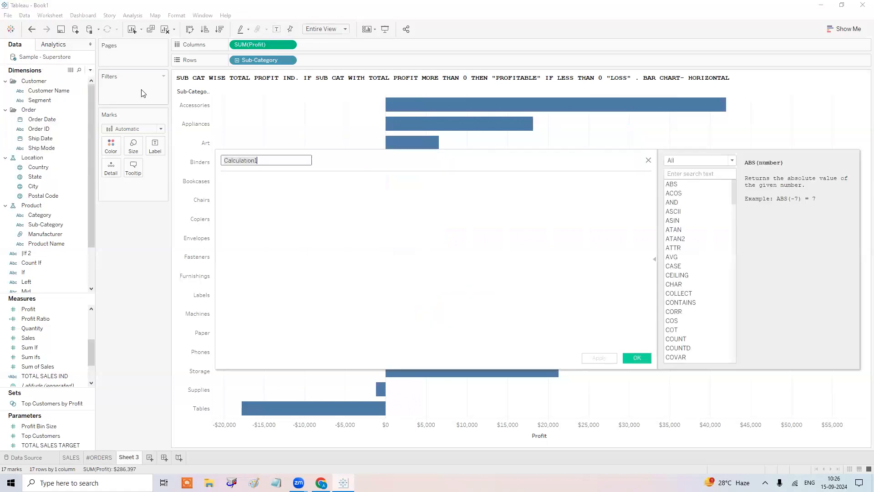
{"action": "type", "text": "TOTAL PRF IND"}
{"action": "key", "text": "Tab"}
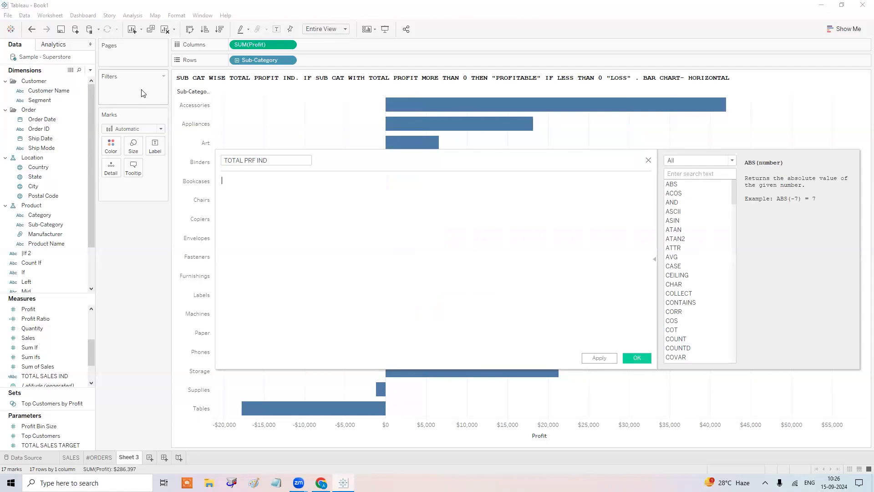
{"action": "type", "text": "IF "}
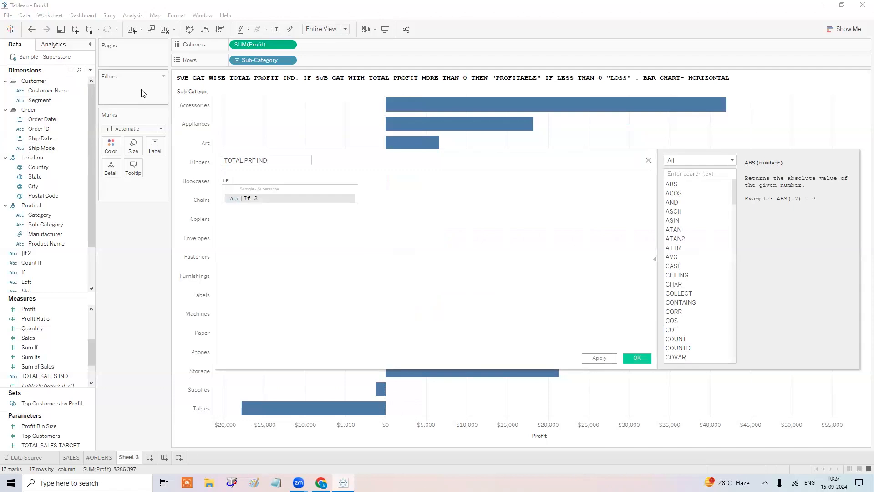
{"action": "type", "text": "SUM"}
{"action": "key", "text": "Return"}
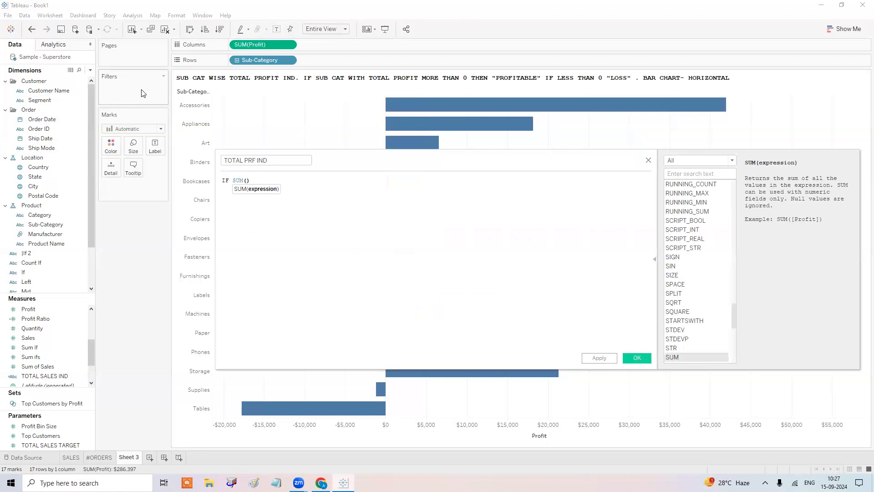
{"action": "type", "text": "pro"}
{"action": "key", "text": "Return"}
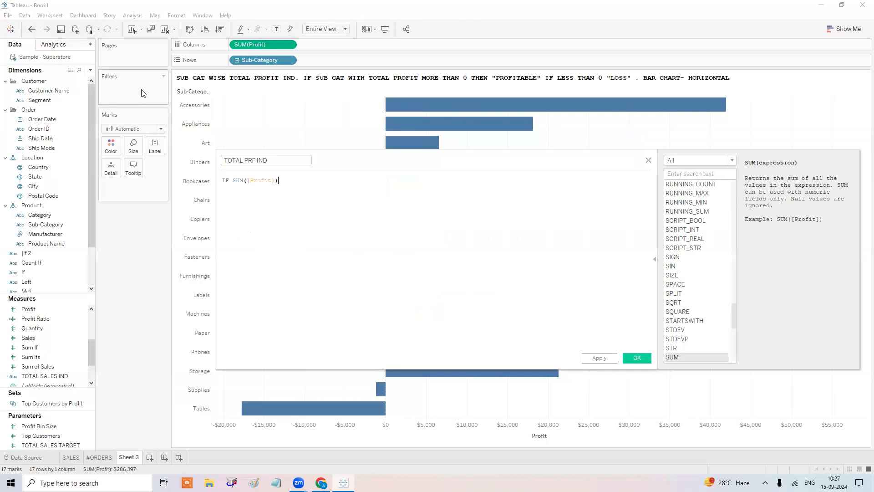
{"action": "type", "text": ">0 THE"}
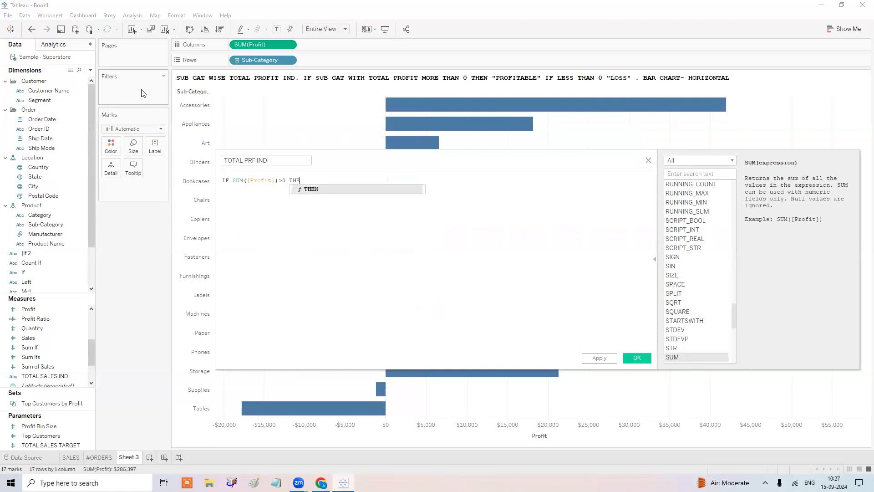
{"action": "type", "text": "N \"PRO"}
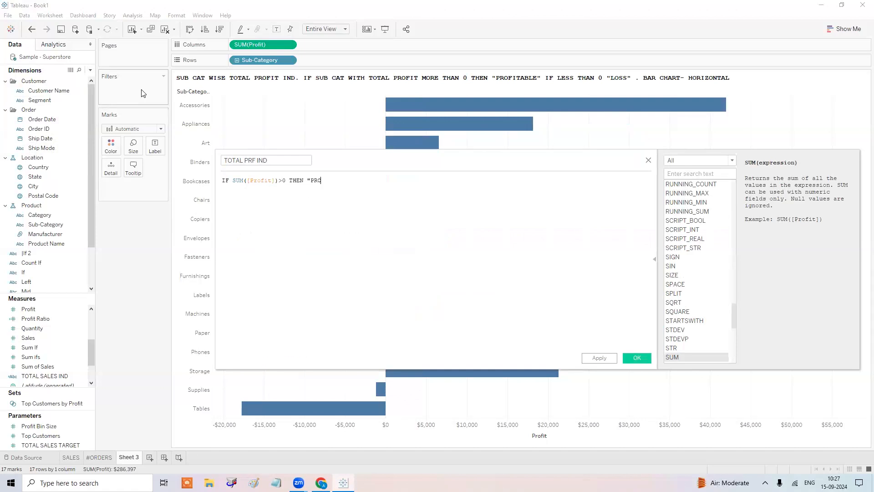
{"action": "type", "text": "FITABLE\""}
{"action": "key", "text": "Return"}
Finish the formula with ELSE "LOSS" END and save the field.
{"action": "type", "text": "ELSE"}
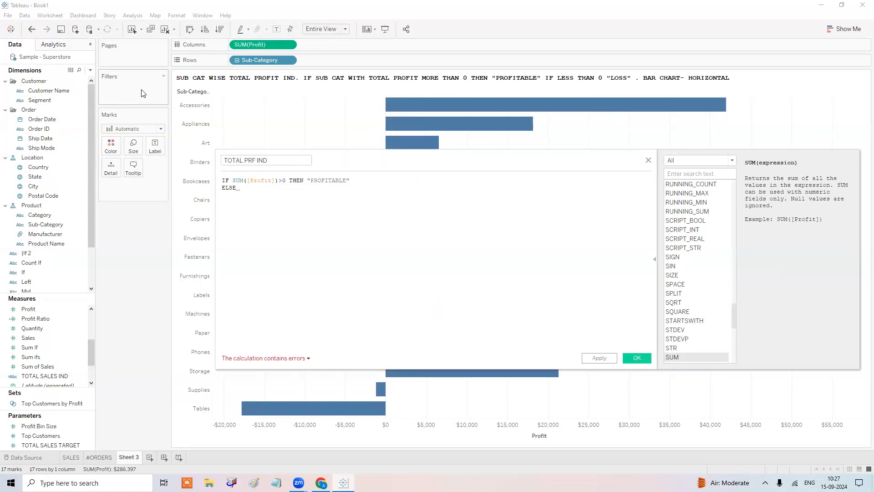
{"action": "type", "text": "\"LOSS\""}
{"action": "key", "text": "ctrl+plus"}
{"action": "key", "text": "ctrl+plus"}
{"action": "key", "text": "ctrl+plus"}
{"action": "key", "text": "ctrl+plus"}
{"action": "key", "text": "ctrl+plus"}
{"action": "key", "text": "ctrl+plus"}
{"action": "key", "text": "ctrl+plus"}
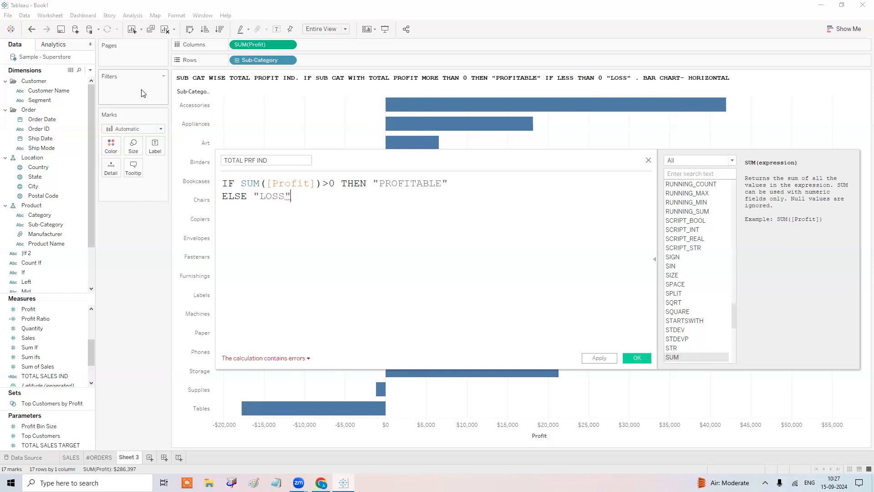
{"action": "key", "text": "Return"}
{"action": "type", "text": "END"}
{"action": "key", "text": "Escape"}
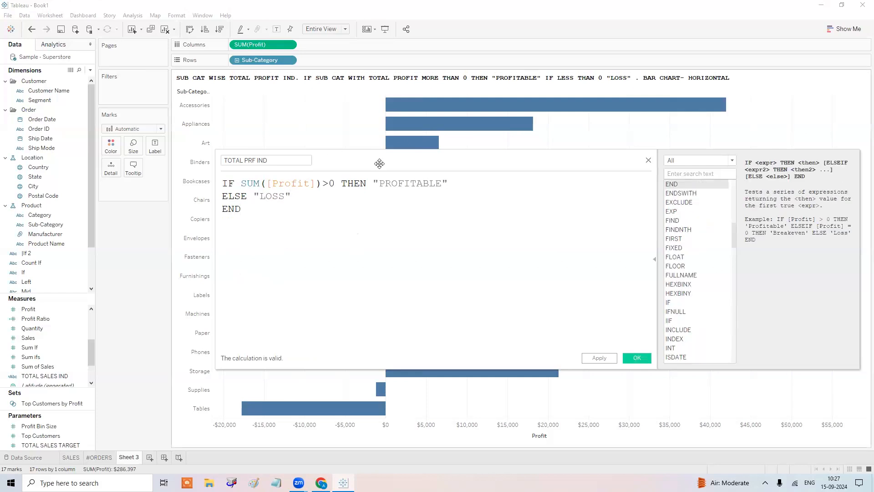
{"action": "left_click", "coordinate": [637, 358]}
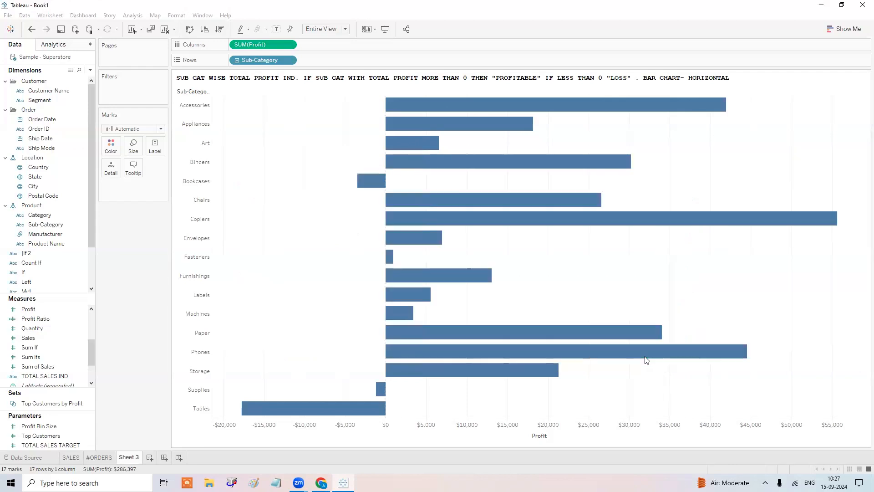
Add TOTAL PRF IND to Rows and colour the bars by it.
{"action": "left_click_drag", "start_coordinate": [37, 376], "coordinate": [330, 59]}
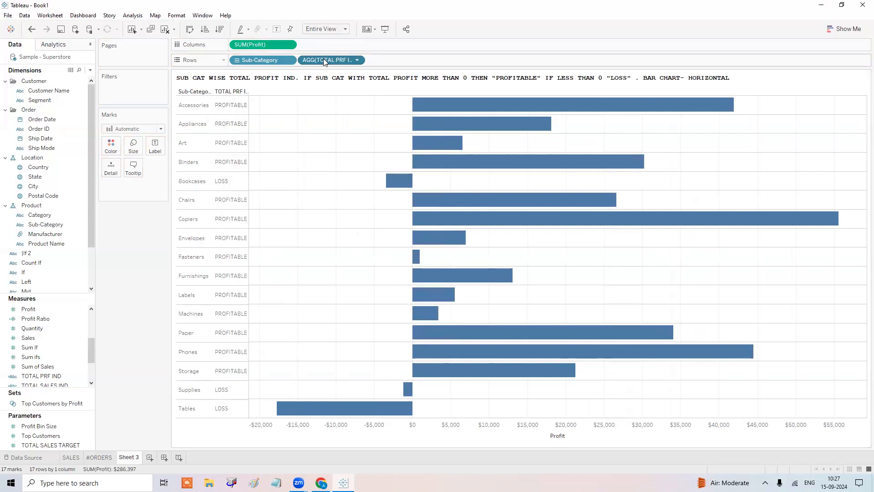
{"action": "left_click_drag", "start_coordinate": [324, 62], "coordinate": [105, 147]}
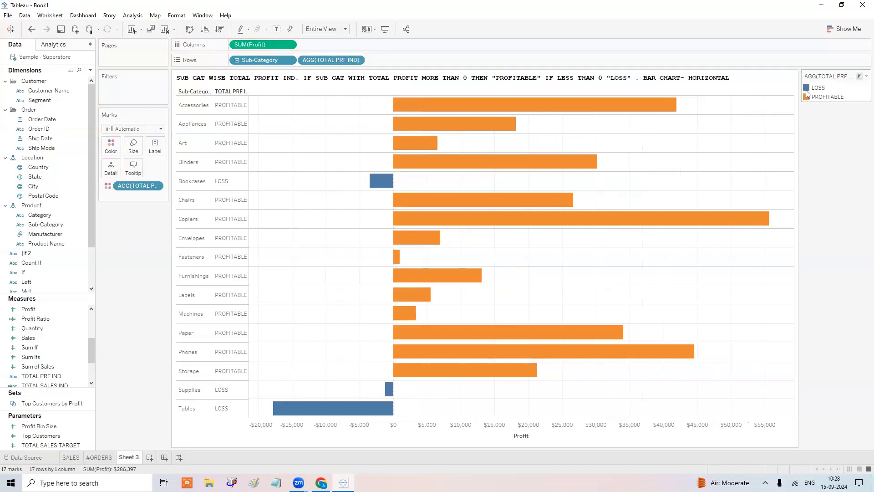
Colour LOSS red and PROFITABLE dark green, then widen the TOTAL PRF IND header column.
{"action": "double_click", "coordinate": [806, 88]}
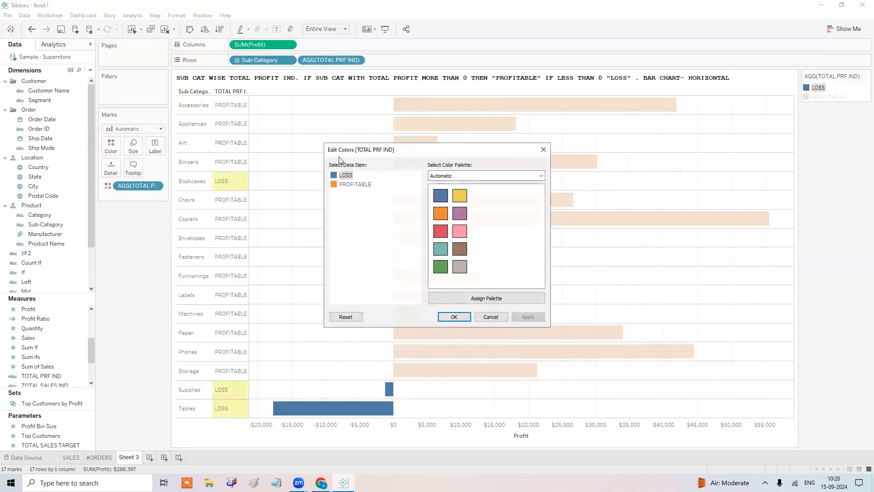
{"action": "double_click", "coordinate": [349, 176]}
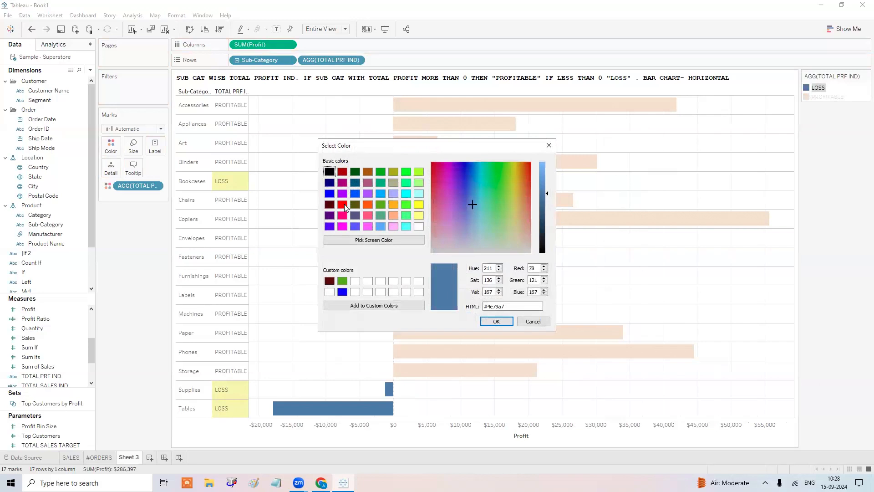
{"action": "left_click", "coordinate": [343, 205]}
{"action": "left_click", "coordinate": [496, 321]}
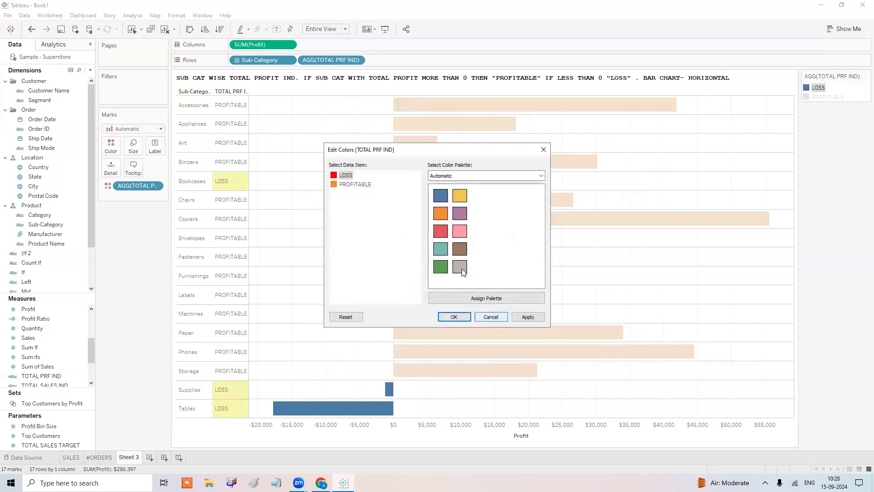
{"action": "double_click", "coordinate": [357, 185]}
{"action": "left_click", "coordinate": [355, 172]}
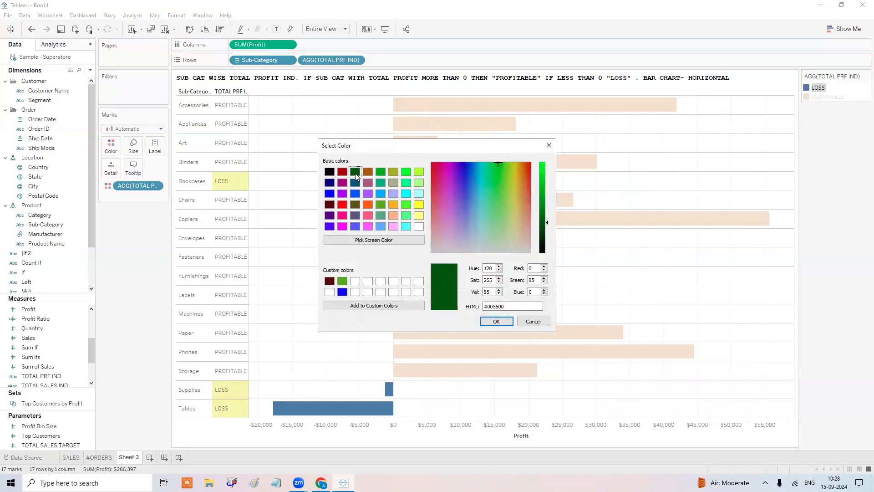
{"action": "left_click", "coordinate": [496, 321]}
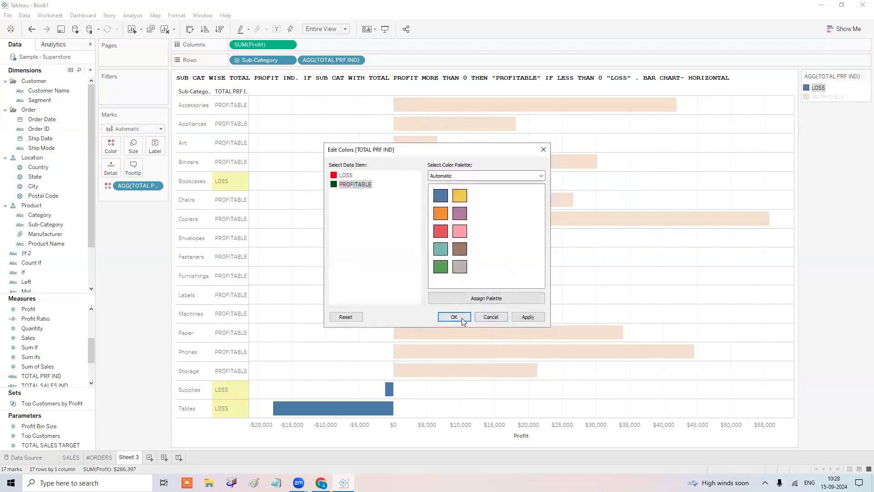
{"action": "left_click", "coordinate": [462, 318]}
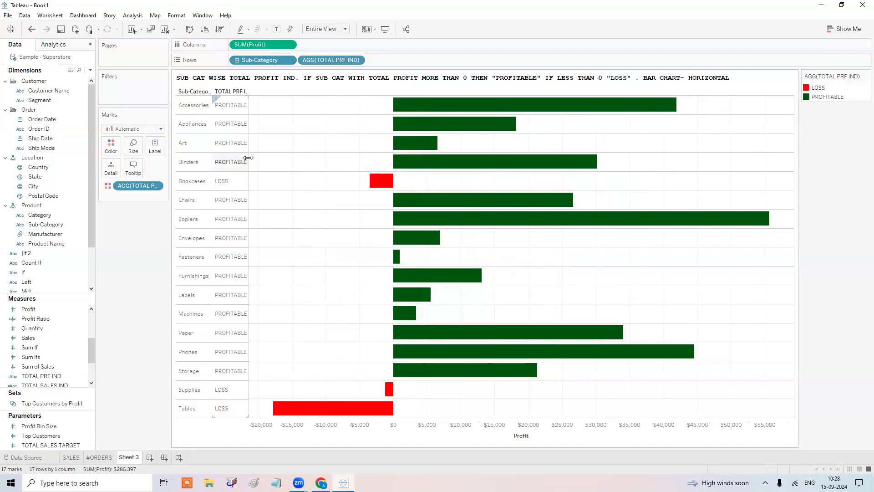
{"action": "left_click_drag", "start_coordinate": [251, 158], "coordinate": [258, 158]}
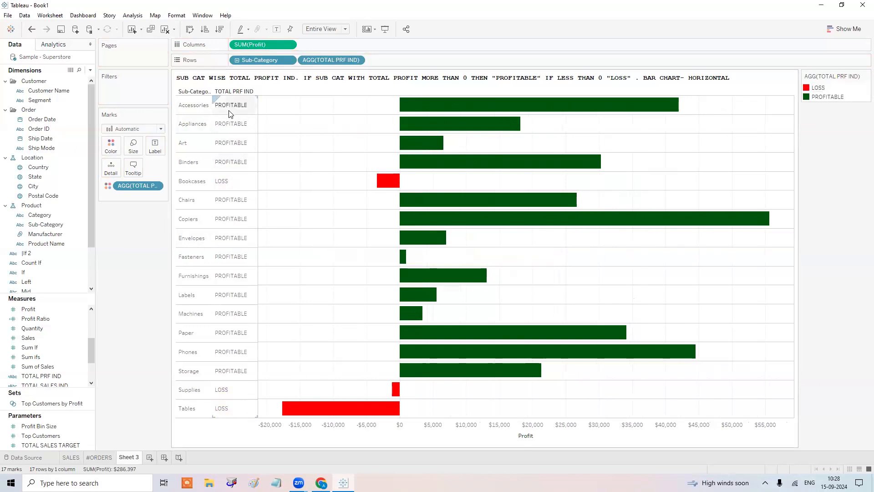
Label each bar with its profit value, e.g. $55,618 for Copiers, -$17,725 for Tables.
{"action": "left_click", "coordinate": [276, 29]}
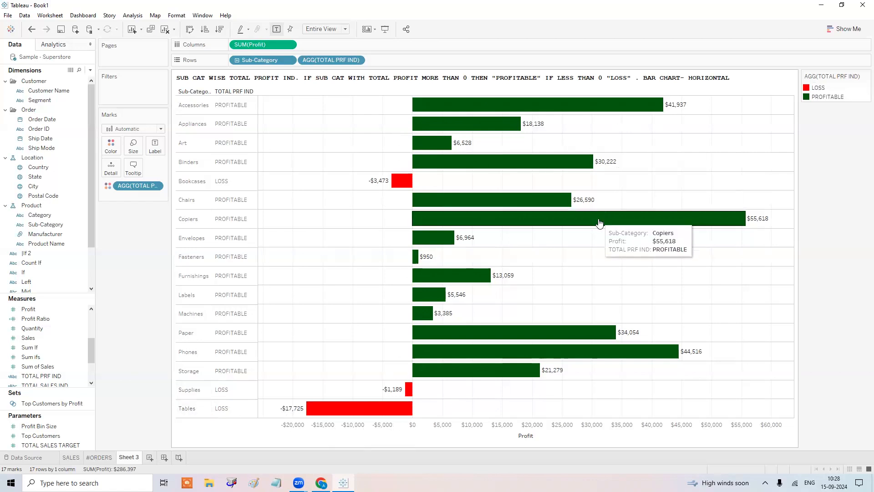
{"action": "left_click", "coordinate": [466, 431]}
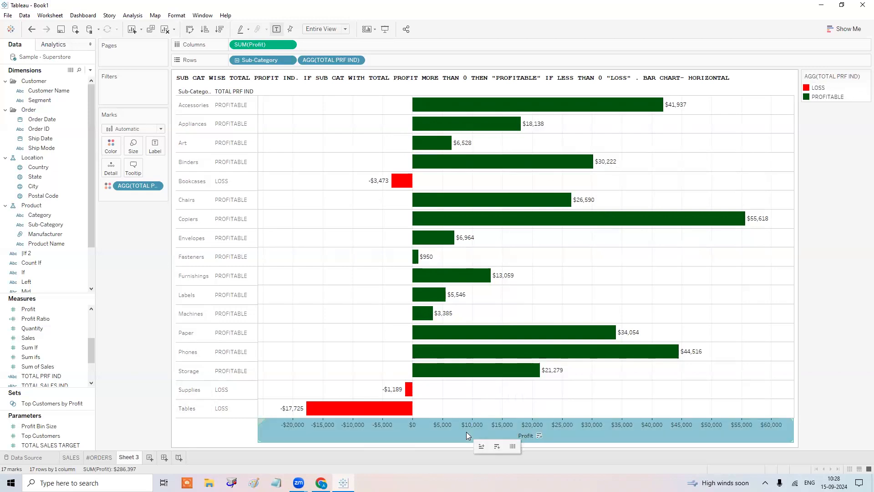
Hide the Profit axis header beneath the sub-category bar chart.
{"action": "right_click", "coordinate": [466, 432]}
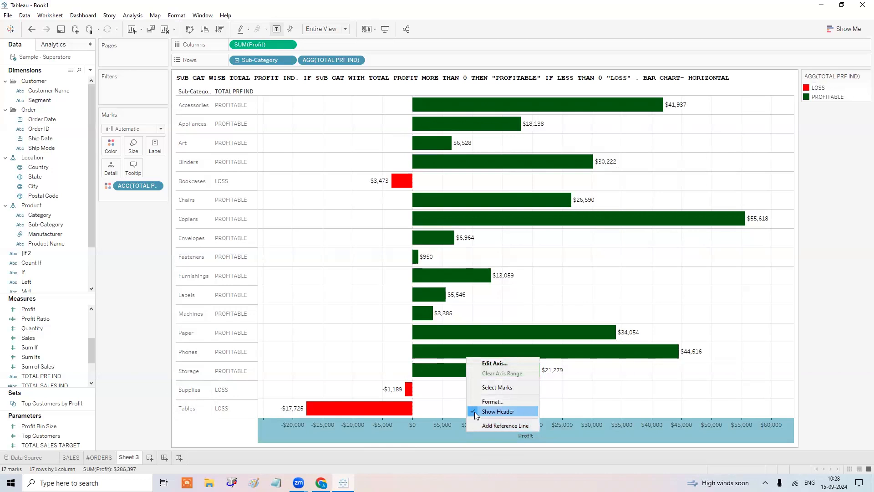
{"action": "left_click", "coordinate": [475, 412]}
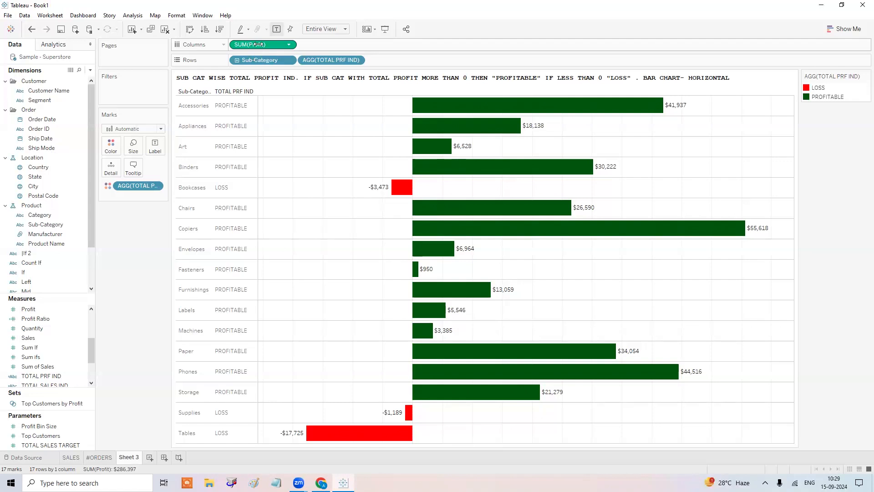
{"action": "right_click", "coordinate": [259, 44]}
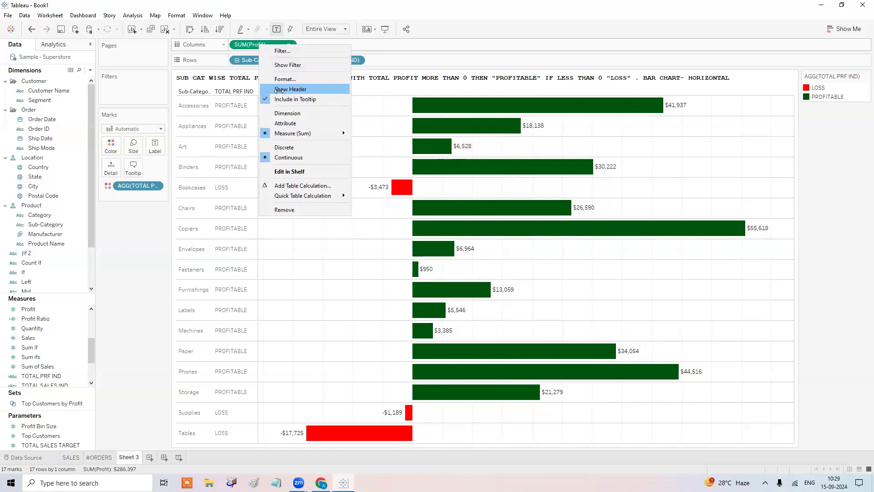
{"action": "left_click", "coordinate": [280, 89]}
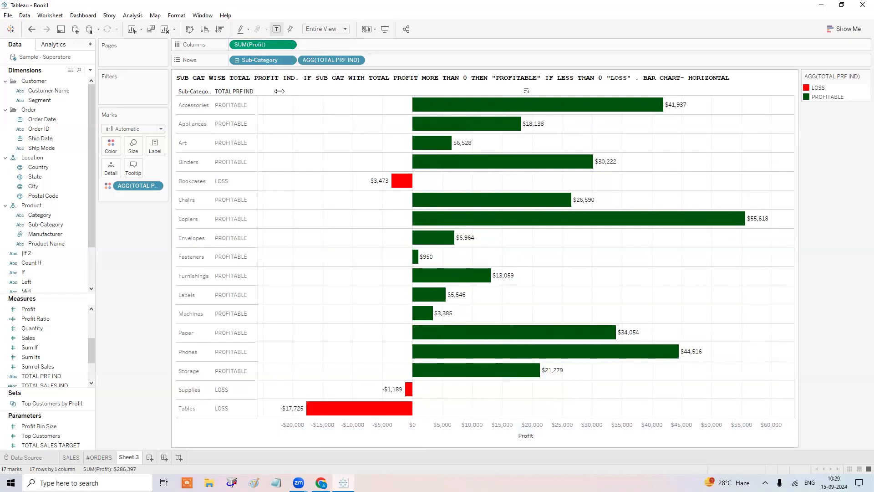
{"action": "left_click", "coordinate": [321, 431]}
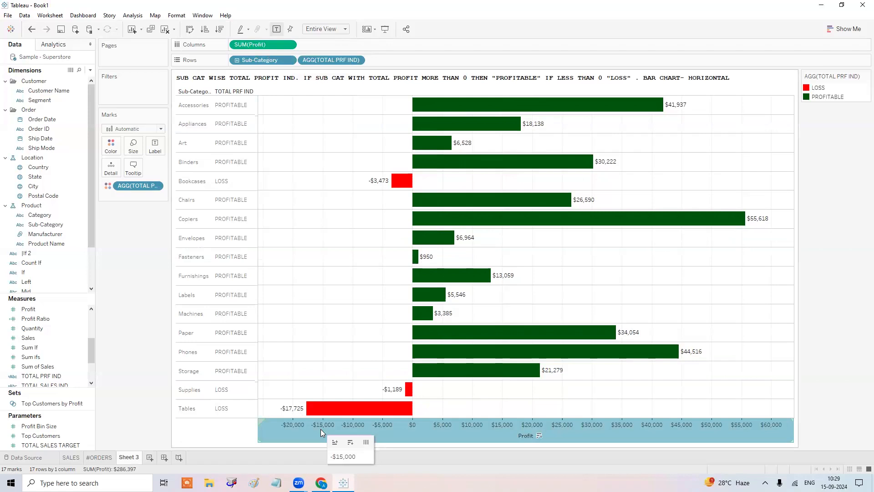
{"action": "right_click", "coordinate": [320, 429]}
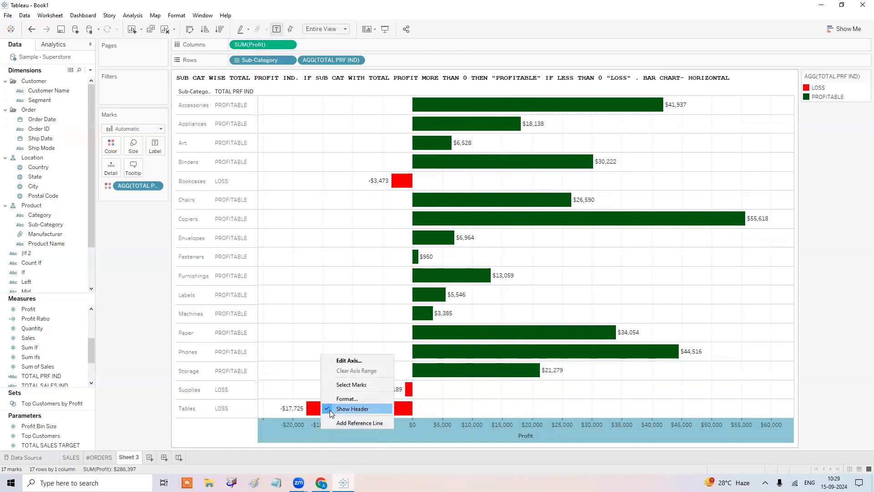
{"action": "right_click", "coordinate": [252, 45]}
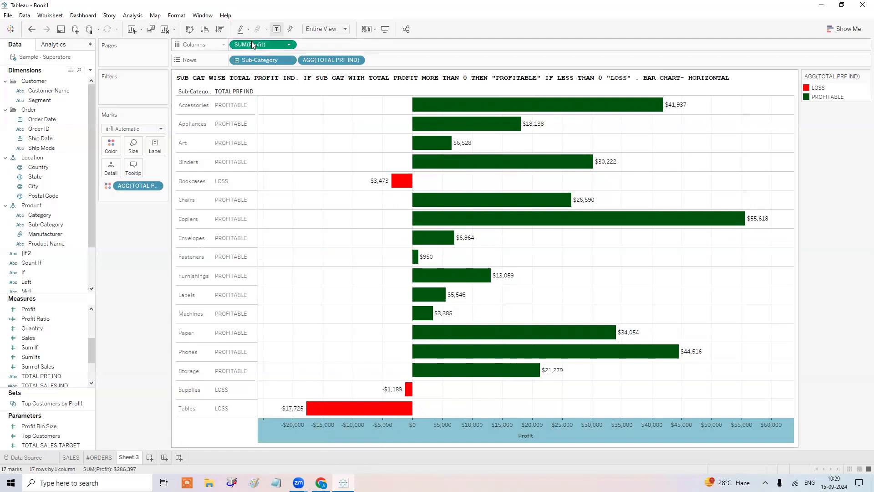
{"action": "left_click", "coordinate": [284, 87]}
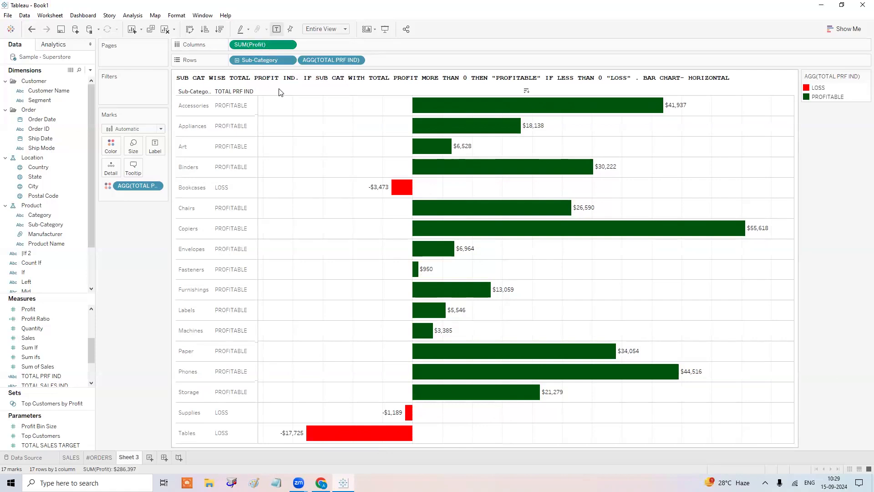
{"action": "double_click", "coordinate": [131, 457]}
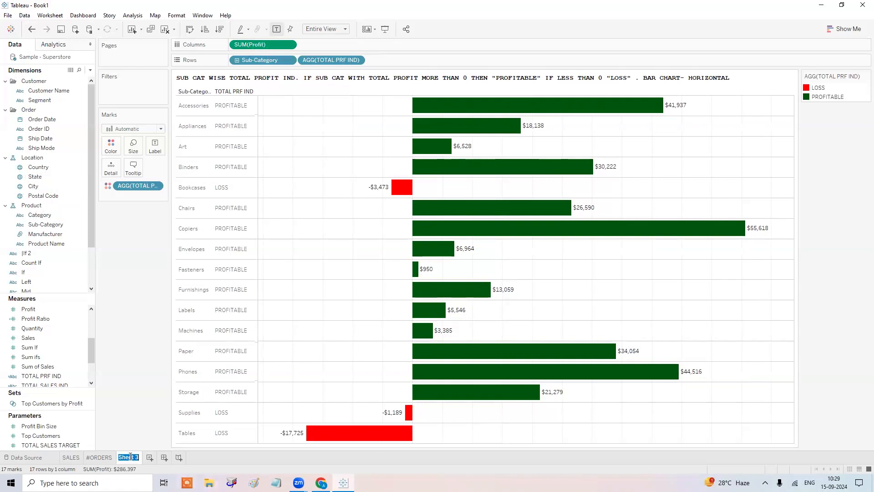
Name the sheet PRF IND, duplicate it as a crosstab, and remove TOTAL PRF IND from Columns.
{"action": "type", "text": "PRF IND"}
{"action": "right_click", "coordinate": [129, 457]}
{"action": "left_click", "coordinate": [163, 377]}
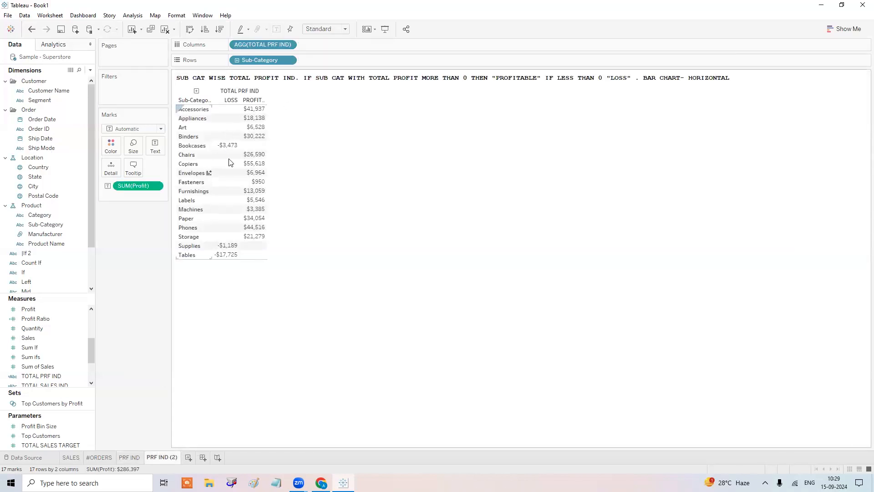
{"action": "left_click_drag", "start_coordinate": [280, 44], "coordinate": [141, 321]}
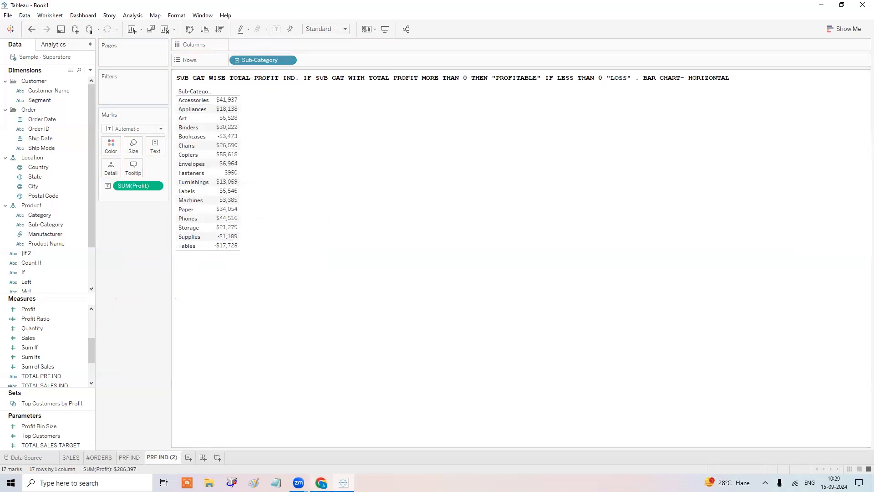
Title PRF IND (2) with task 3: sub-category total profit, 15% tax value and net profit.
{"action": "left_click", "coordinate": [321, 483]}
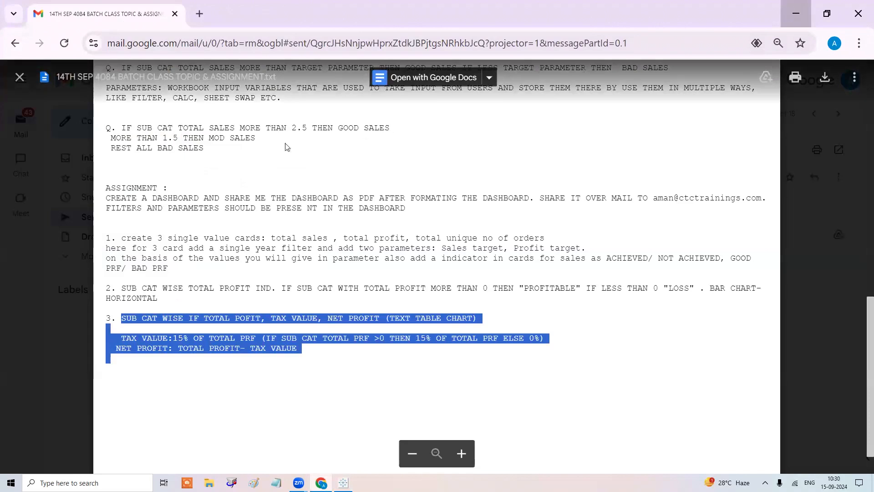
{"action": "key", "text": "alt+Tab"}
{"action": "double_click", "coordinate": [278, 79]}
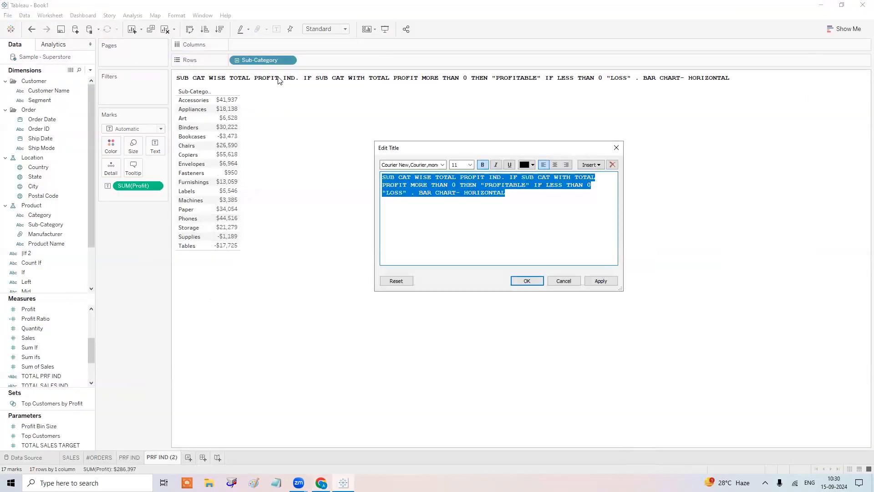
{"action": "type", "text": "SUB CAT WISE IF TOTAL POFIT, TAX VALUE, NET PROFIT (TEXT TABLE CHART)     TAX VALUE:15% OF TOTAL PRF (IF SUB CAT TOTAL PRF >0 THEN 15% OF TOTAL PRF ELSE 0%)   NET PROFIT: TOTAL PROFIT- TAX VALUE"}
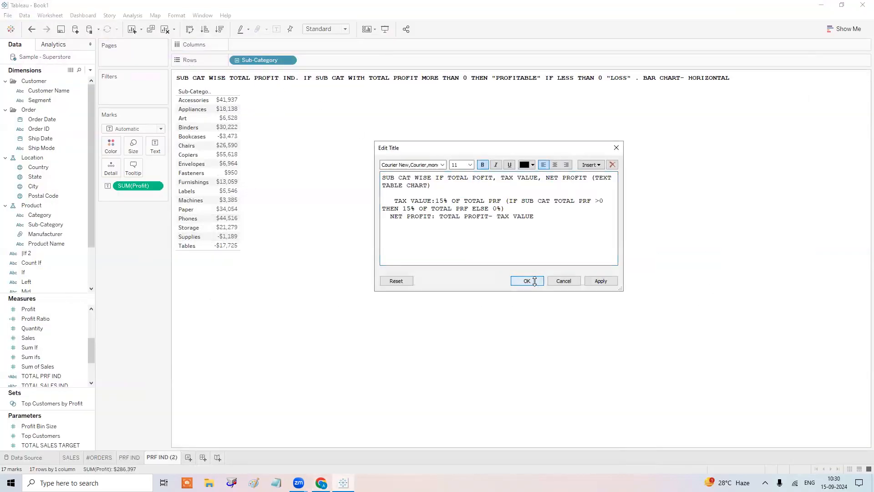
{"action": "left_click", "coordinate": [534, 281]}
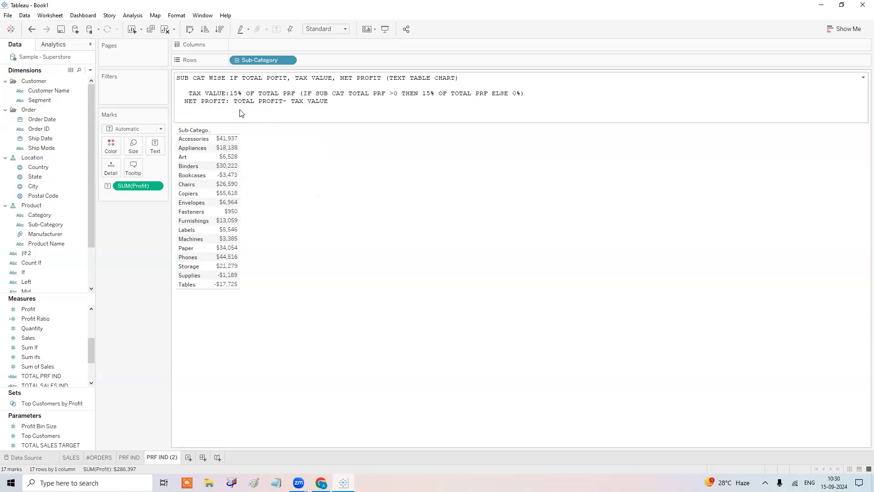
{"action": "left_click", "coordinate": [323, 122]}
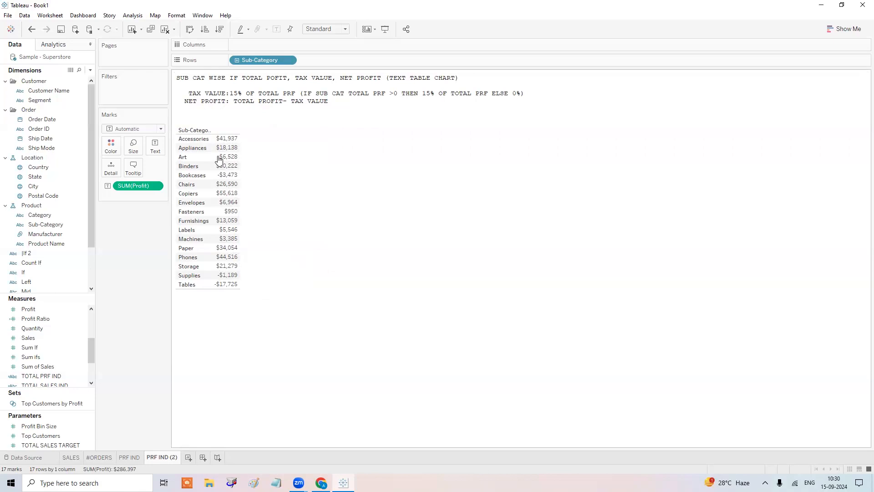
Create a new calculated field named TAX VALUE and move to its empty formula box.
{"action": "left_click", "coordinate": [90, 70]}
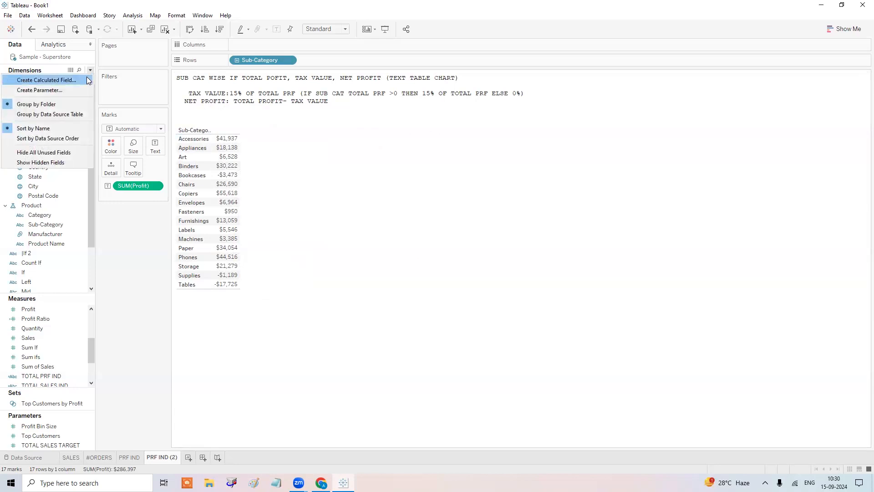
{"action": "left_click", "coordinate": [88, 79]}
{"action": "type", "text": "TAX VALUE"}
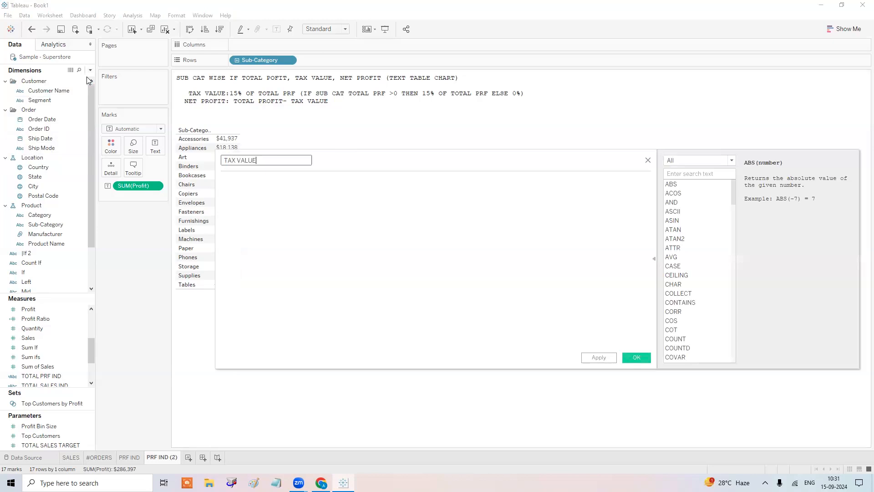
{"action": "key", "text": "Tab"}
In Notepad, write the tip 'TO ADD COMMENT LINE ON CALC FIELD USE //' and minimize it.
{"action": "left_click", "coordinate": [275, 483]}
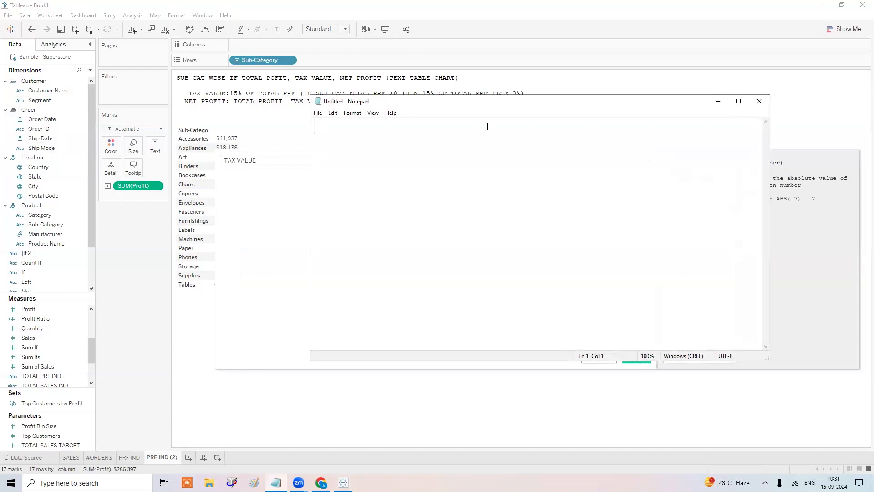
{"action": "type", "text": "TO ADD COME"}
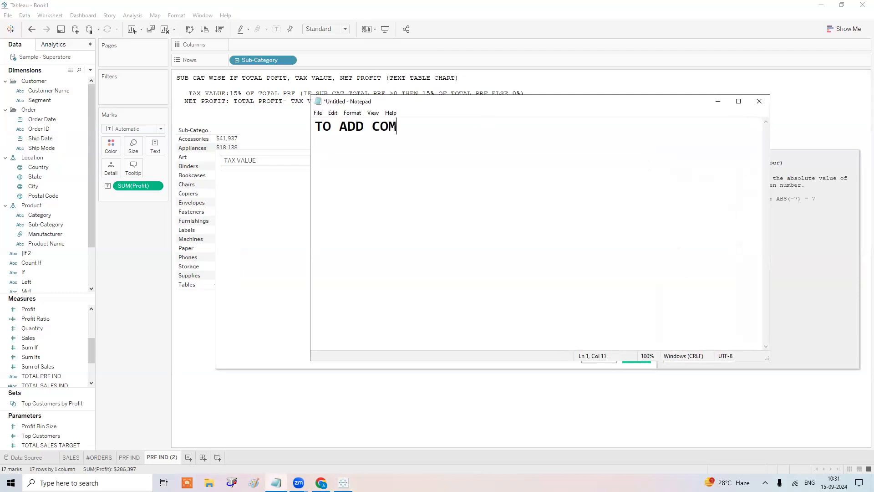
{"action": "key", "text": "BackSpace"}
{"action": "type", "text": "MENT LINE ON CALC FI"}
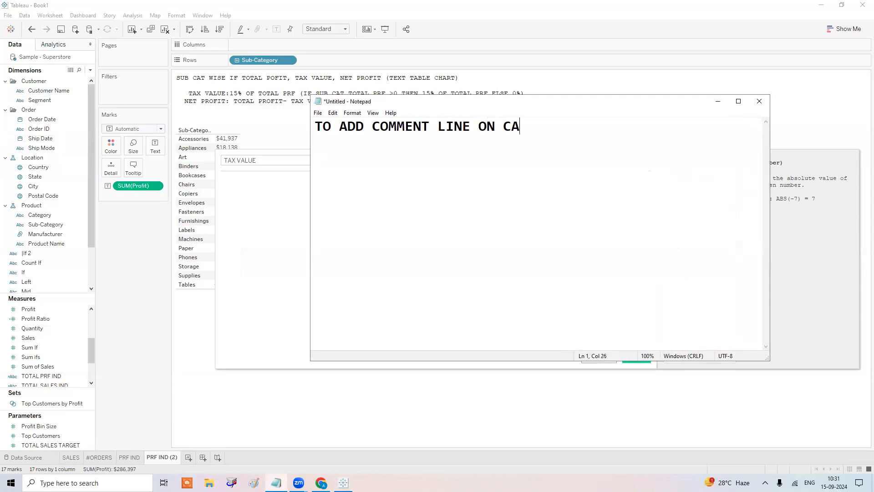
{"action": "type", "text": "USE //"}
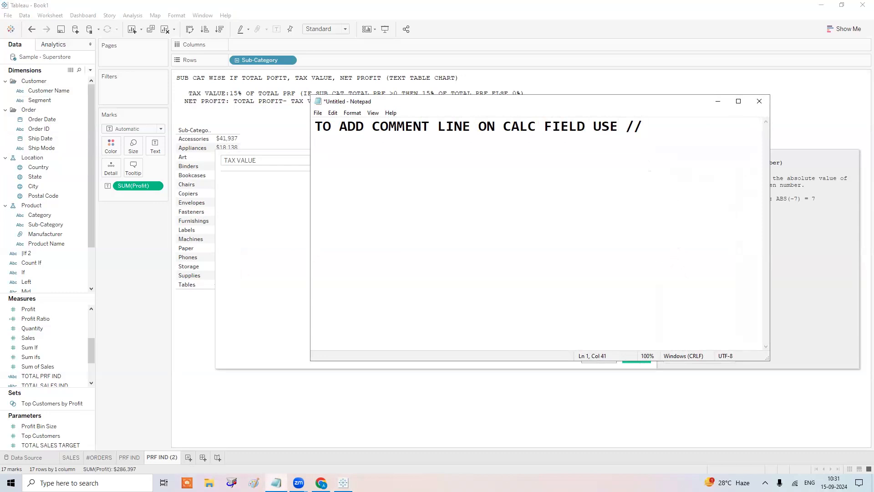
{"action": "left_click", "coordinate": [718, 101]}
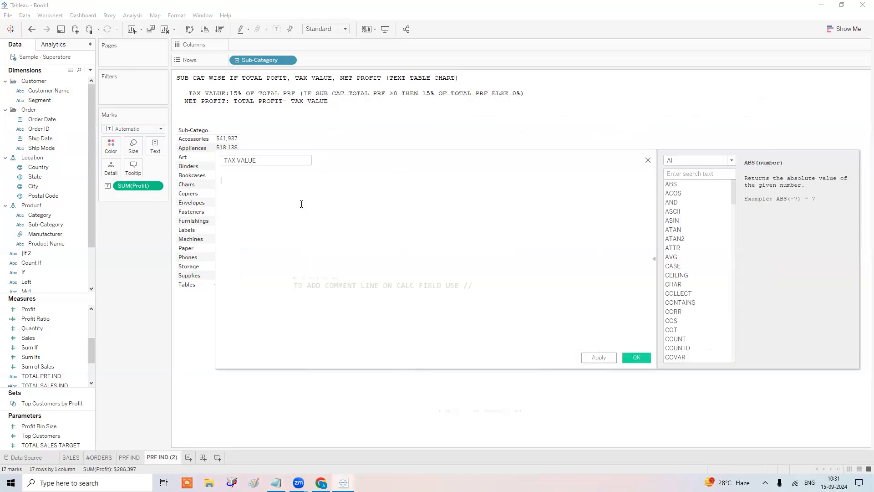
Write a // comment stating that positive sub-wise profit is taxed at 15/100 of SUM(PRF), else 0.
{"action": "type", "text": "// IF S"}
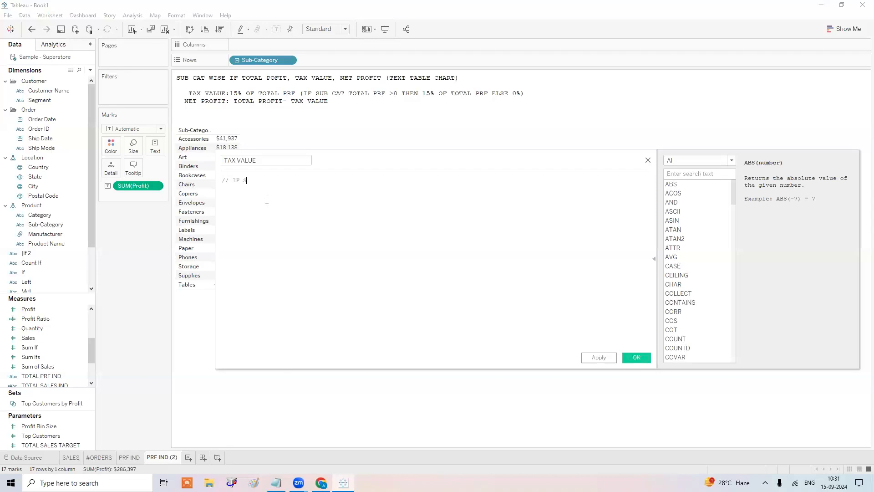
{"action": "type", "text": "UB WISE NET PROFIT >0 ,"}
{"action": "scroll", "coordinate": [266, 201], "scroll_direction": "up", "scroll_amount": 4}
{"action": "type", "text": "TOTA"}
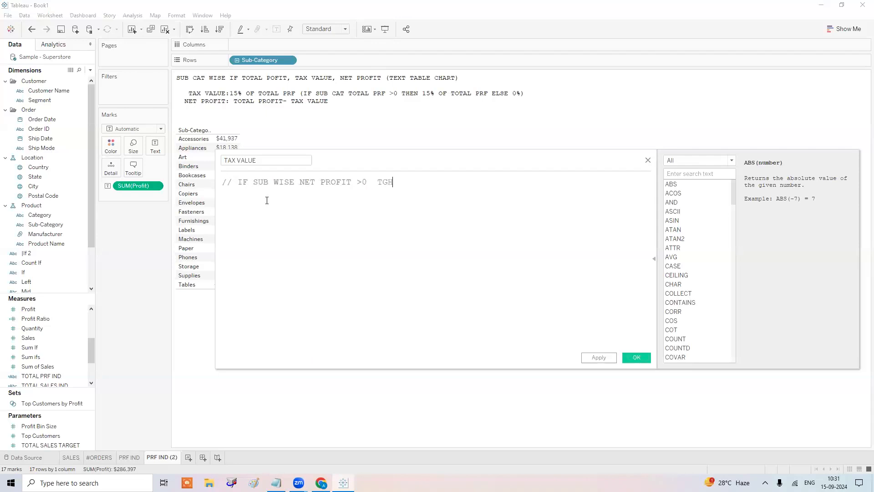
{"action": "key", "text": "BackSpace"}
{"action": "key", "text": "BackSpace"}
{"action": "key", "text": "BackSpace"}
{"action": "type", "text": "HEN 15/100 OF "}
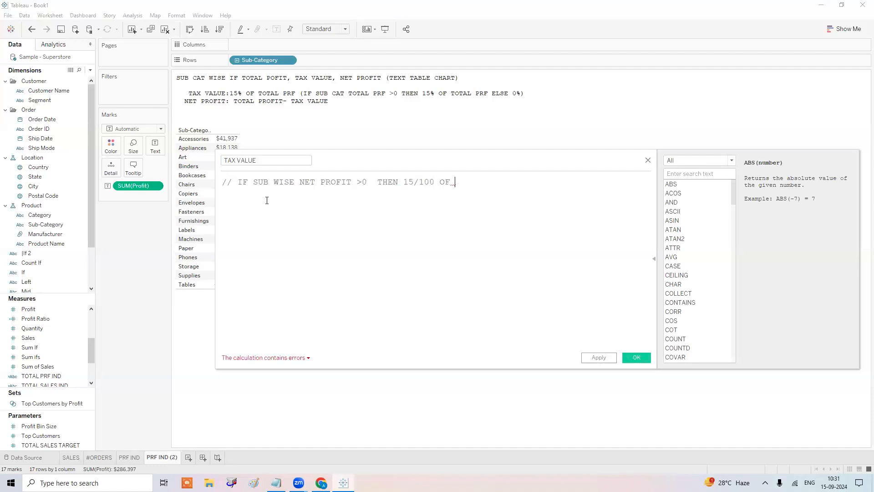
{"action": "type", "text": "SUM(PRF"}
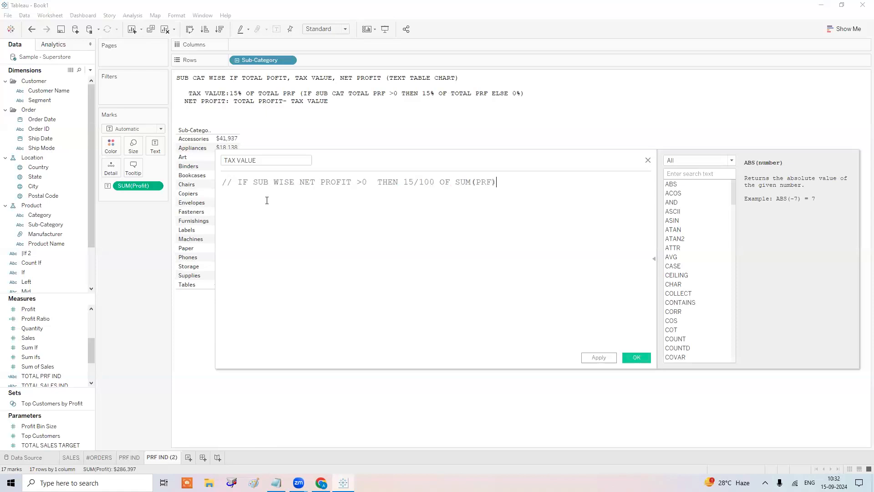
{"action": "type", "text": ") ESLE"}
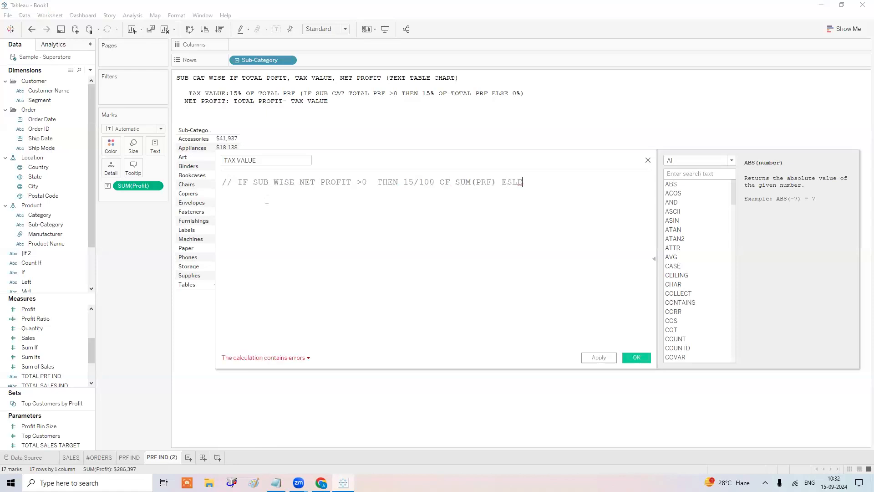
{"action": "type", "text": "."}
{"action": "type", "text": "0"}
Copy SUM(PRF) in after PROFIT in the comment, then begin the formula with IF on a new line.
{"action": "left_click_drag", "start_coordinate": [496, 182], "coordinate": [454, 182]}
{"action": "key", "text": "ctrl+c"}
{"action": "left_click_drag", "start_coordinate": [351, 184], "coordinate": [321, 182]}
{"action": "left_click", "coordinate": [352, 183]}
{"action": "key", "text": "ctrl+v"}
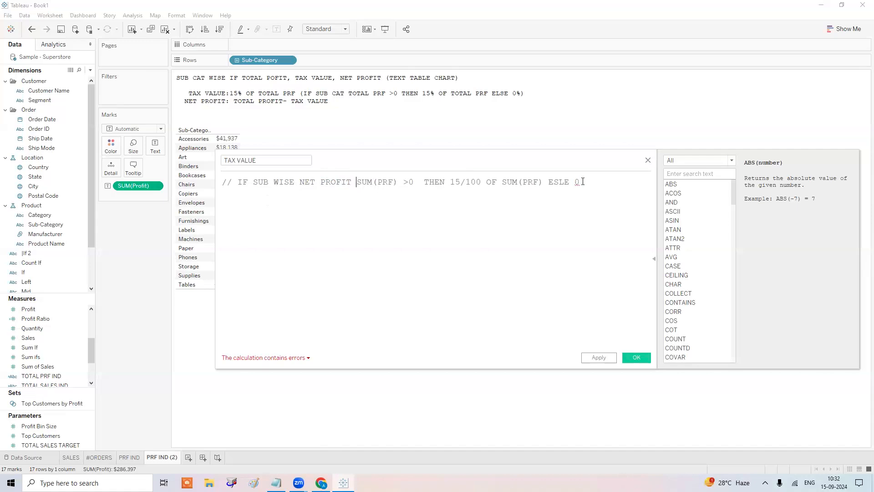
{"action": "key", "text": "Return"}
{"action": "key", "text": "Return"}
{"action": "key", "text": "Return"}
{"action": "key", "text": "Return"}
{"action": "type", "text": "IF"}
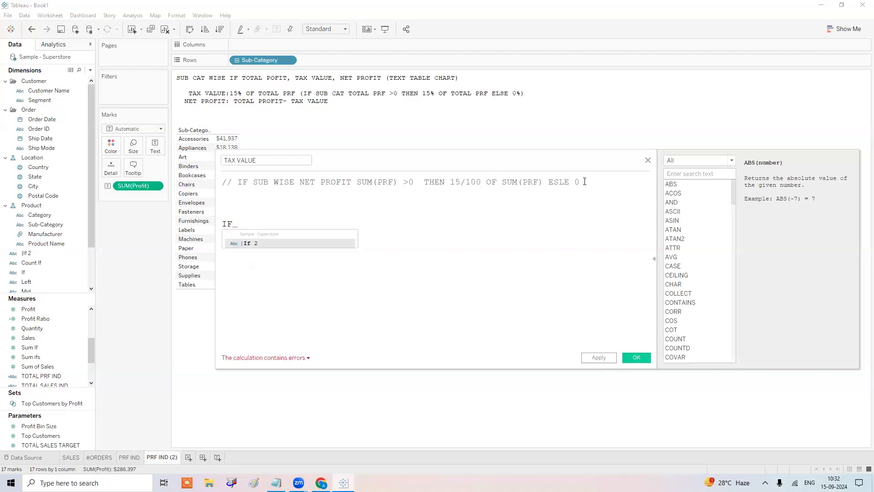
Write the condition SUM([Profit])>0 THEN in the TAX VALUE formula.
{"action": "type", "text": "SU"}
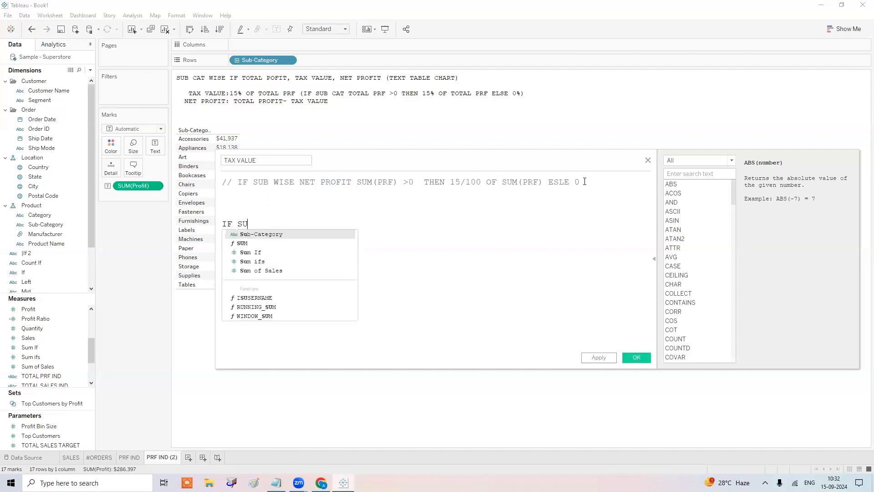
{"action": "type", "text": "M(PR"}
{"action": "key", "text": "Down"}
{"action": "key", "text": "Down"}
{"action": "key", "text": "Return"}
{"action": "type", "text": ")"}
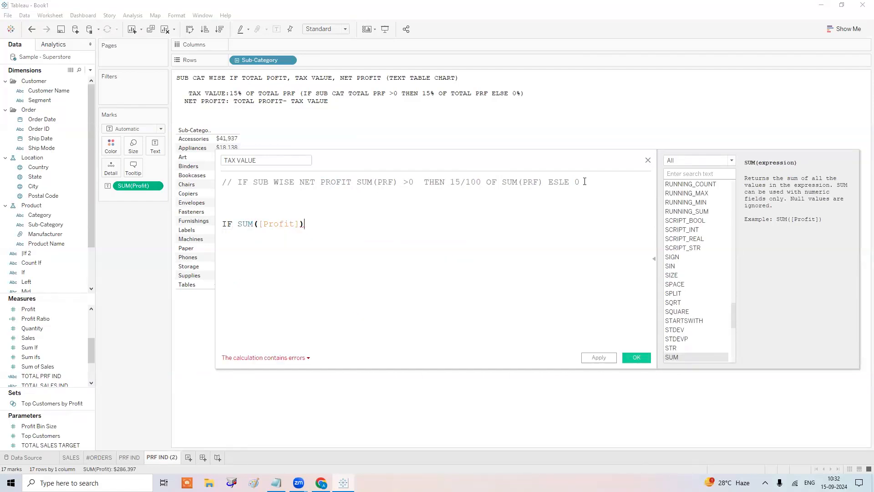
{"action": "type", "text": ">0 THEN"}
Complete the formula with .15*SUM([Profit]) ELSE 0 END and save the calculation.
{"action": "type", "text": "15"}
{"action": "key", "text": "BackSpace"}
{"action": "key", "text": "BackSpace"}
{"action": "type", "text": "15/100"}
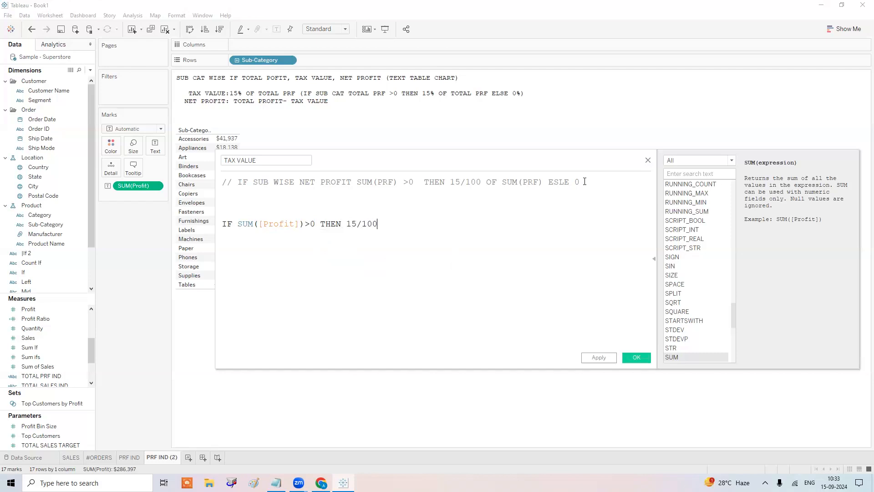
{"action": "key", "text": "BackSpace"}
{"action": "key", "text": "BackSpace"}
{"action": "key", "text": "BackSpace"}
{"action": "key", "text": "BackSpace"}
{"action": "key", "text": "BackSpace"}
{"action": "key", "text": "BackSpace"}
{"action": "type", "text": ".15*SUM("}
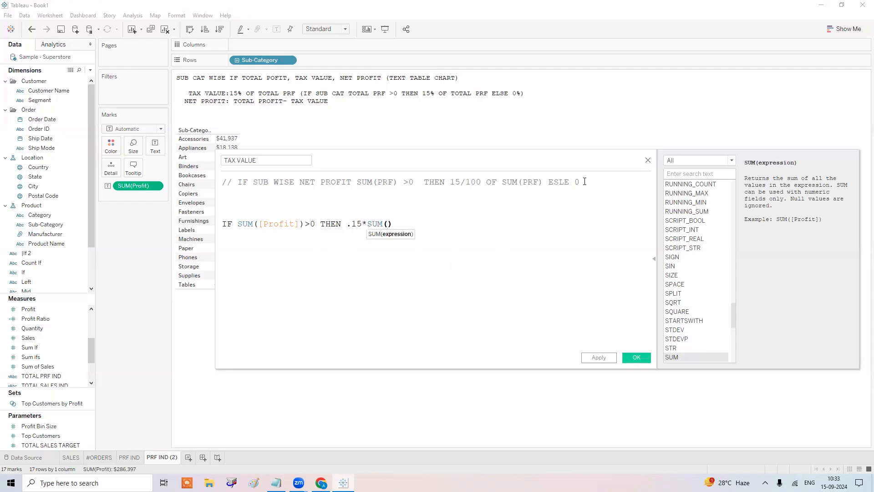
{"action": "type", "text": "PROF"}
{"action": "key", "text": "Return"}
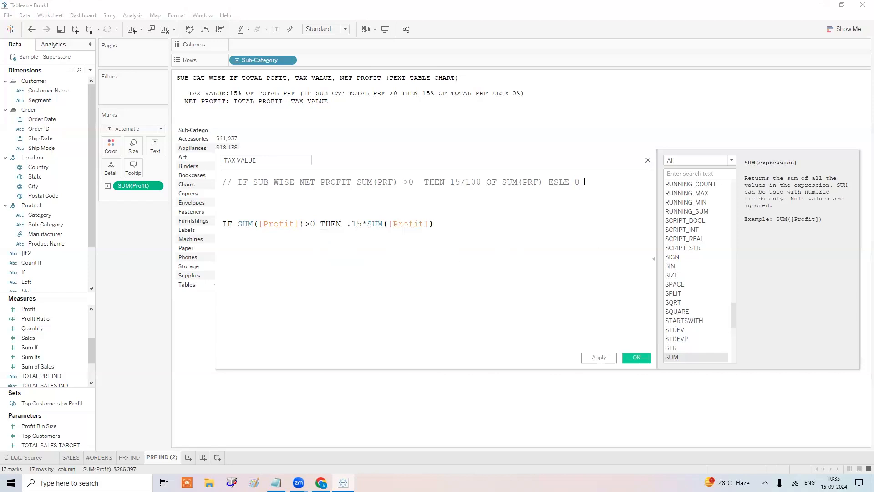
{"action": "key", "text": "Return"}
{"action": "type", "text": "ELSE 0"}
{"action": "key", "text": "Return"}
{"action": "type", "text": "END"}
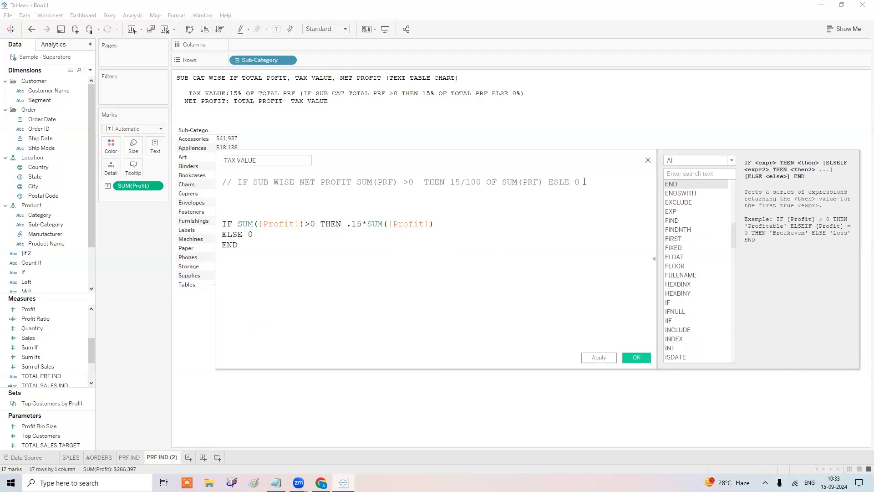
{"action": "left_click", "coordinate": [638, 357]}
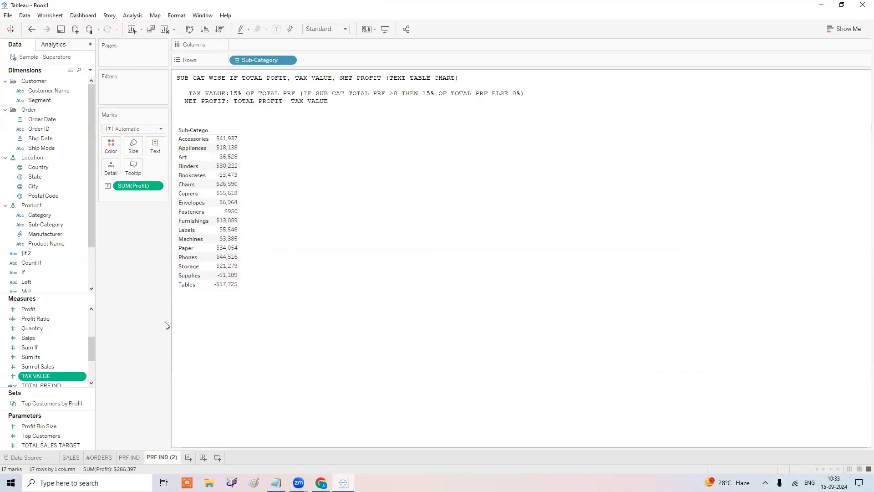
Add TAX VALUE as a column and sort sub-categories by Profit, highest first.
{"action": "left_click_drag", "start_coordinate": [36, 376], "coordinate": [234, 181]}
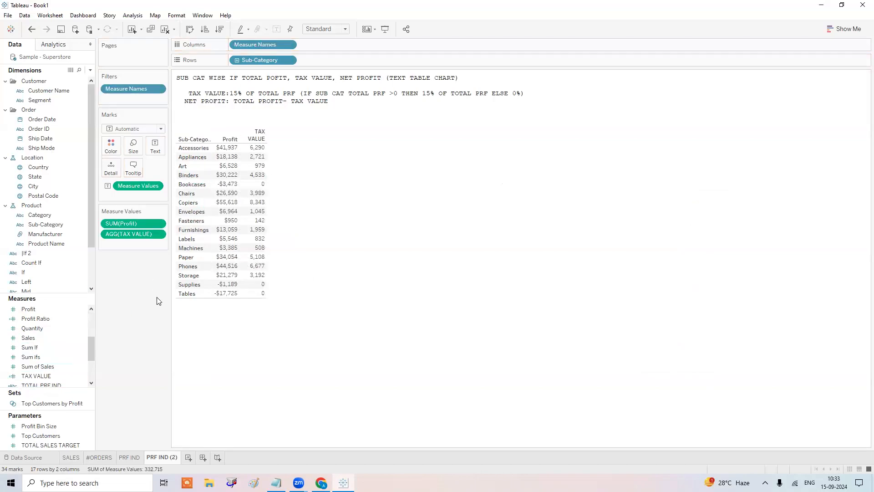
{"action": "left_click", "coordinate": [234, 140]}
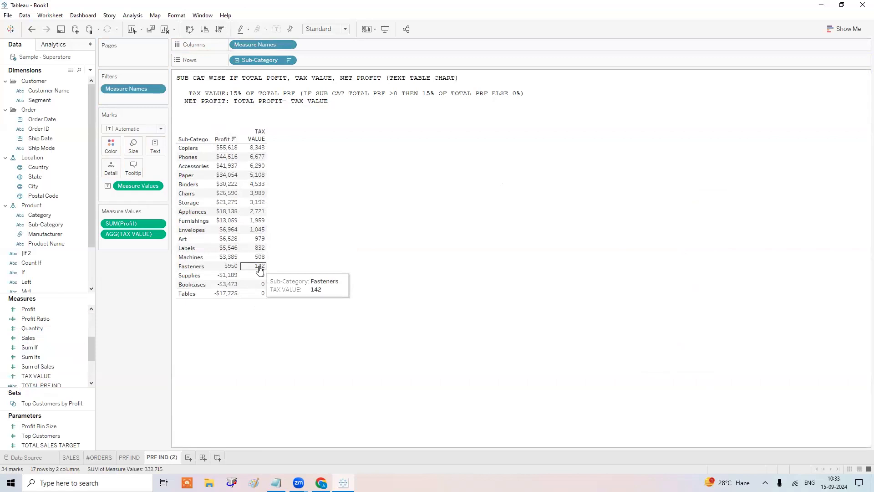
{"action": "left_click", "coordinate": [91, 71]}
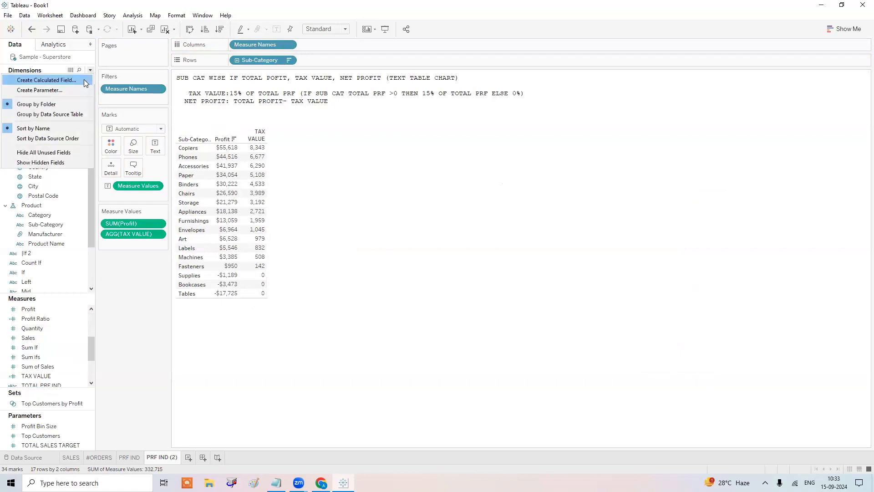
Create a NET PROFIT calculated field with formula SUM([Profit])-[TAX VALUE].
{"action": "left_click", "coordinate": [45, 80]}
{"action": "type", "text": "NET"}
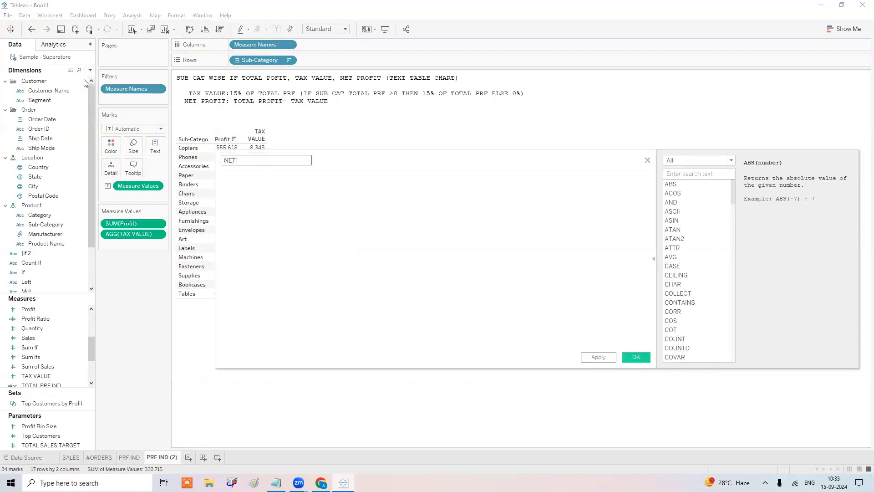
{"action": "type", "text": " PROFIT"}
{"action": "key", "text": "Tab"}
{"action": "left_click", "coordinate": [654, 257]}
{"action": "left_click_drag", "start_coordinate": [519, 164], "coordinate": [645, 126]}
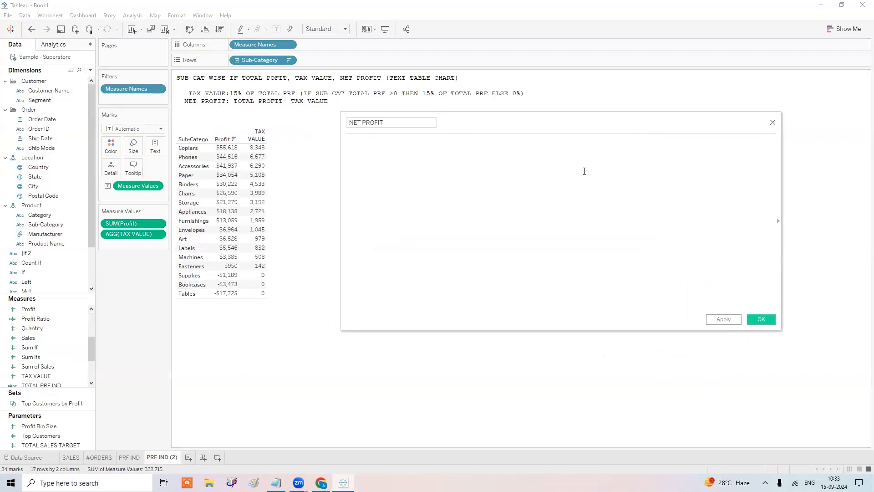
{"action": "left_click_drag", "start_coordinate": [121, 223], "coordinate": [409, 182]}
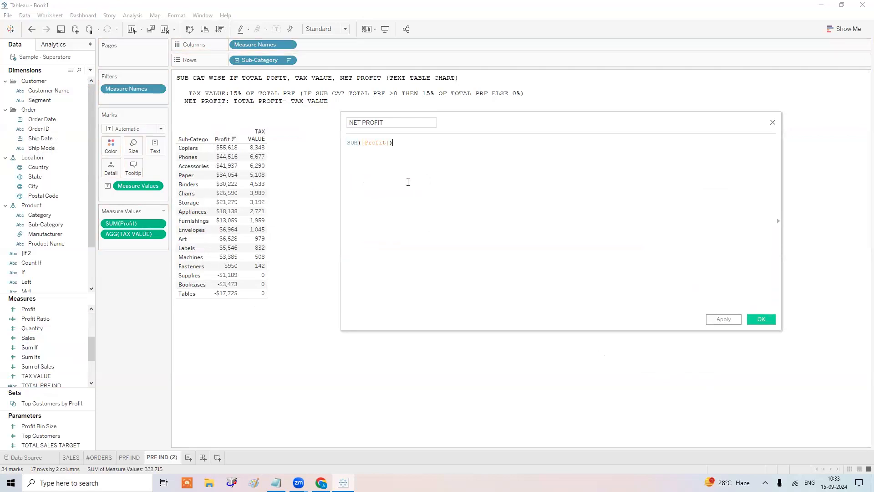
{"action": "type", "text": "-"}
{"action": "left_click_drag", "start_coordinate": [137, 234], "coordinate": [458, 157]}
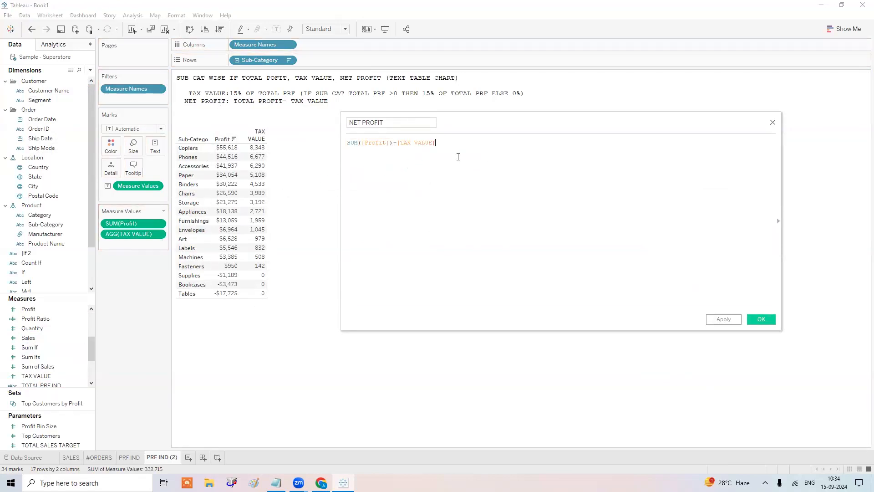
Save NET PROFIT and add it as a table column beside Profit and TAX VALUE.
{"action": "left_click", "coordinate": [762, 318]}
{"action": "left_click_drag", "start_coordinate": [35, 311], "coordinate": [115, 241]}
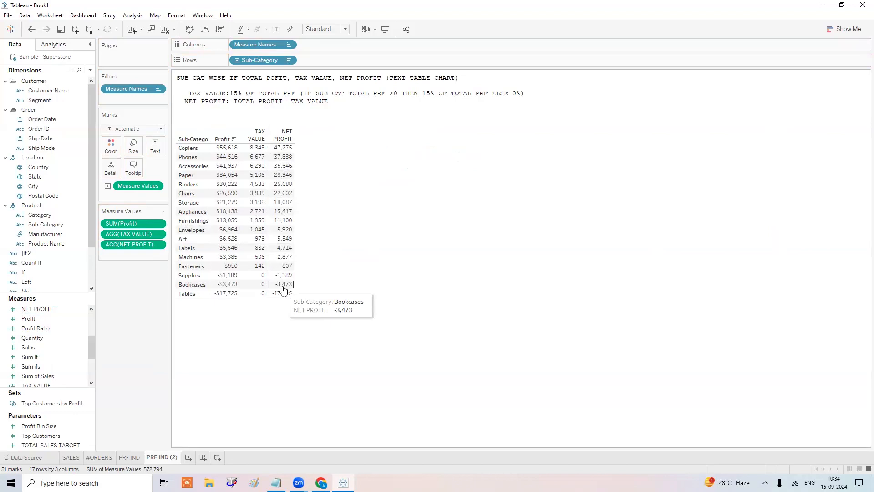
{"action": "left_click", "coordinate": [276, 482]}
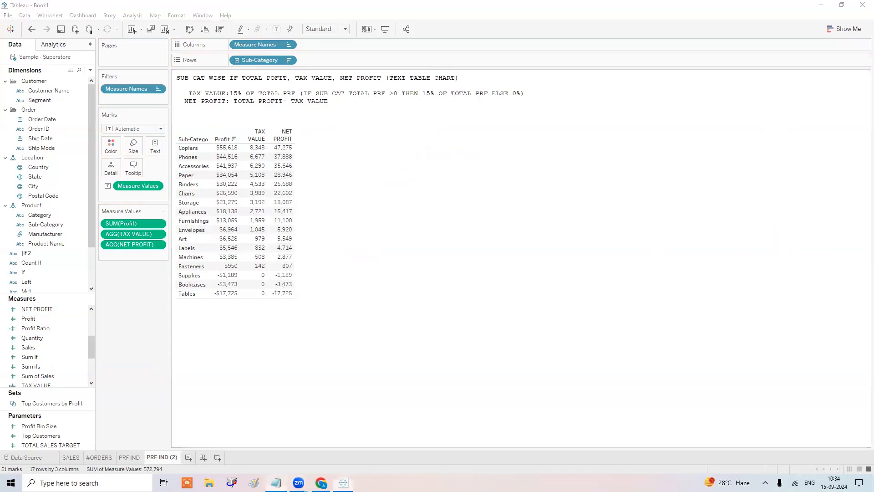
On the note's second line, type 'TO EXTRACT THE CHARACTERS FROM LEFT INDEX OF A STRING'.
{"action": "key", "text": "Return"}
{"action": "key", "text": "Return"}
{"action": "key", "text": "Return"}
{"action": "key", "text": "Return"}
{"action": "key", "text": "Return"}
{"action": "key", "text": "Return"}
{"action": "key", "text": "Return"}
{"action": "key", "text": "Return"}
{"action": "key", "text": "Return"}
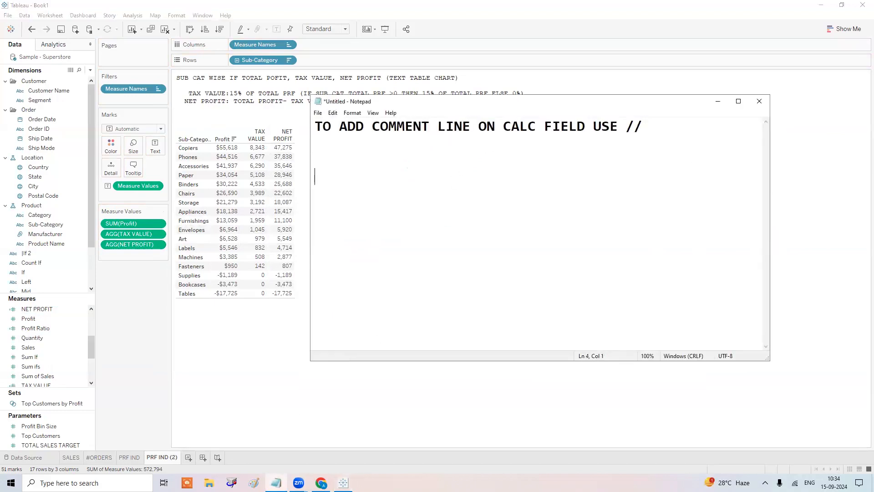
{"action": "key", "text": "Up"}
{"action": "key", "text": "Up"}
{"action": "key", "text": "Up"}
{"action": "key", "text": "Up"}
{"action": "key", "text": "Up"}
{"action": "key", "text": "Up"}
{"action": "key", "text": "Up"}
{"action": "key", "text": "Up"}
{"action": "key", "text": "Up"}
{"action": "key", "text": "Down"}
{"action": "type", "text": "TO EXTRACT THE C"}
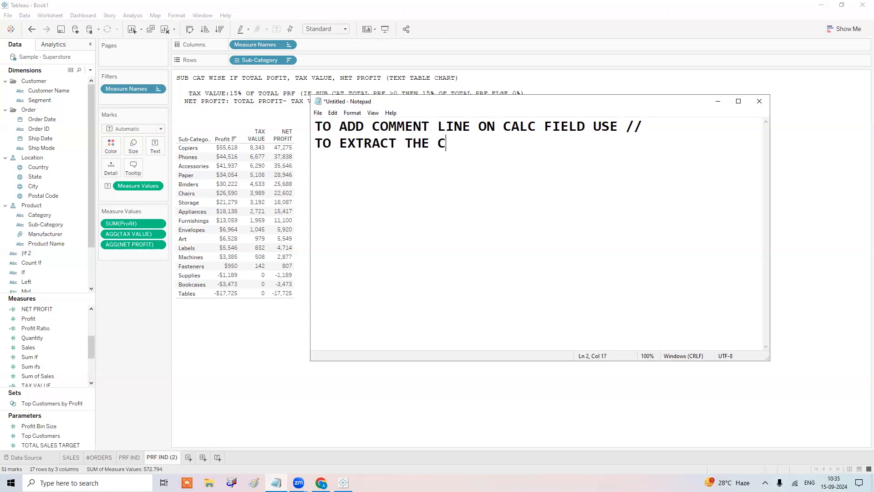
{"action": "key", "text": "BackSpace"}
{"action": "type", "text": "CHARACTERS FR"}
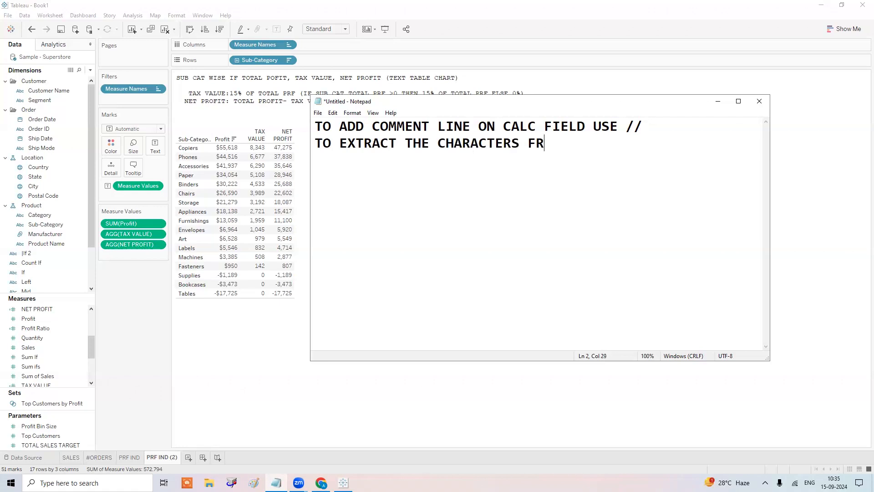
{"action": "type", "text": "OM LEFT INDEX"}
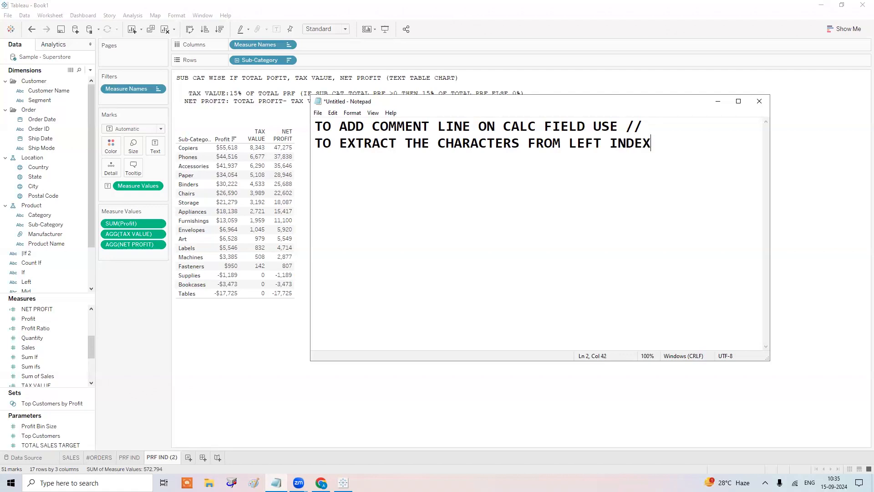
{"action": "key", "text": "BackSpace"}
{"action": "type", "text": "OF A STRING"}
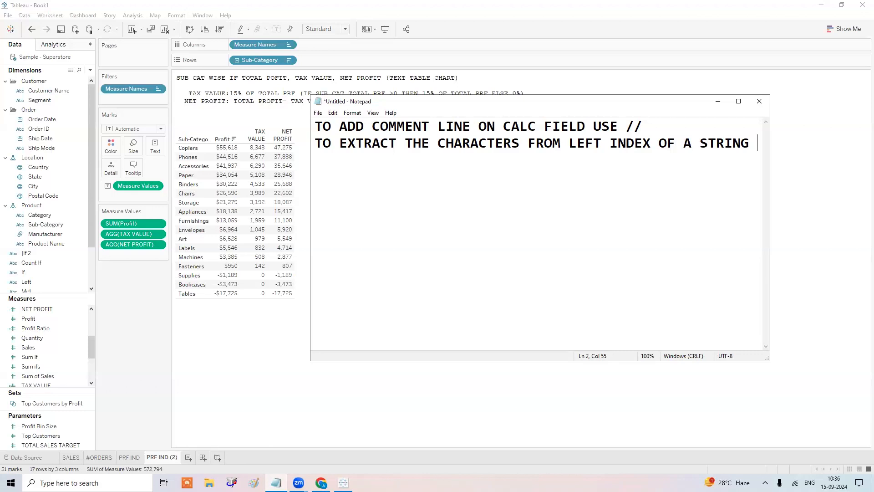
Split Order ID into separate fields, then undo the split.
{"action": "right_click", "coordinate": [46, 128]}
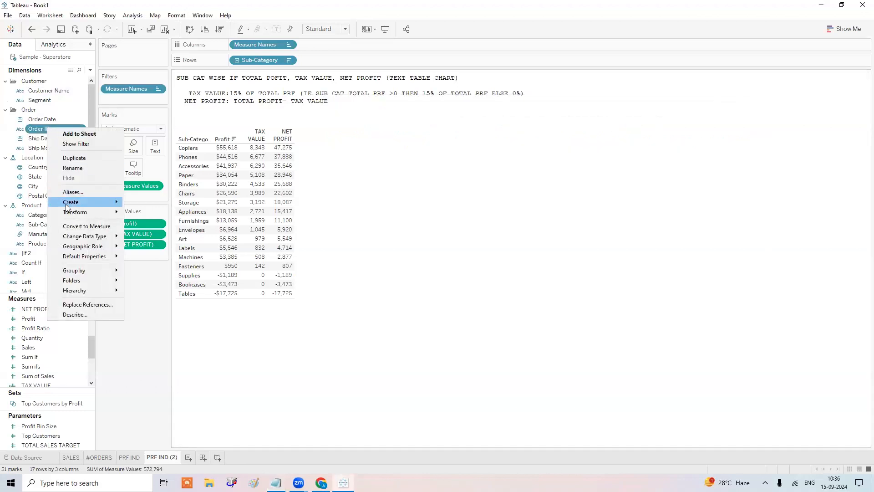
{"action": "mouse_move", "coordinate": [84, 213]}
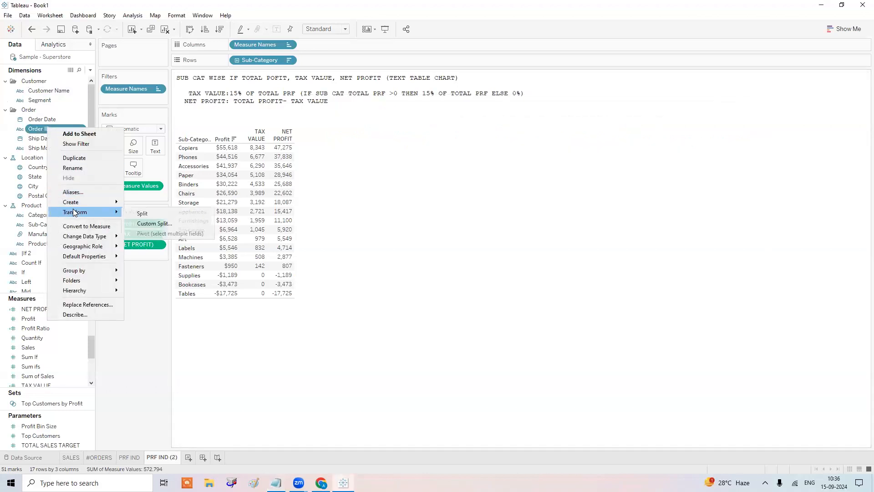
{"action": "left_click", "coordinate": [143, 214]}
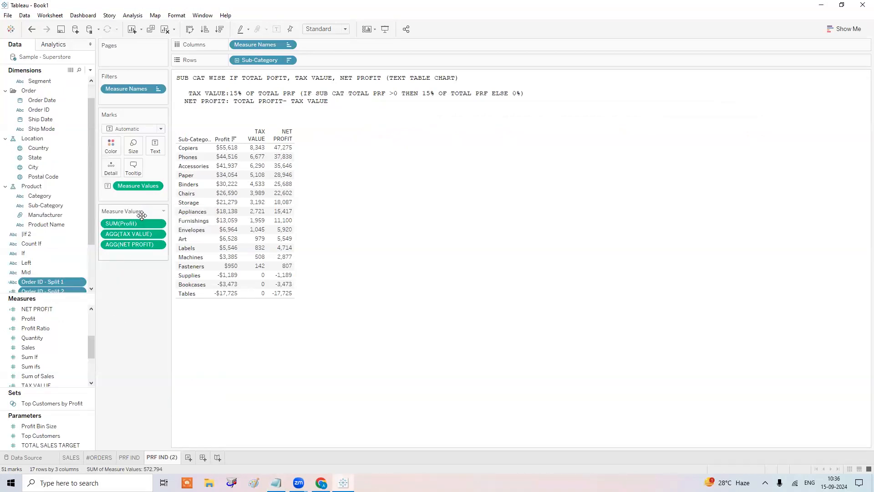
{"action": "scroll", "coordinate": [66, 270], "scroll_direction": "down", "scroll_amount": 2}
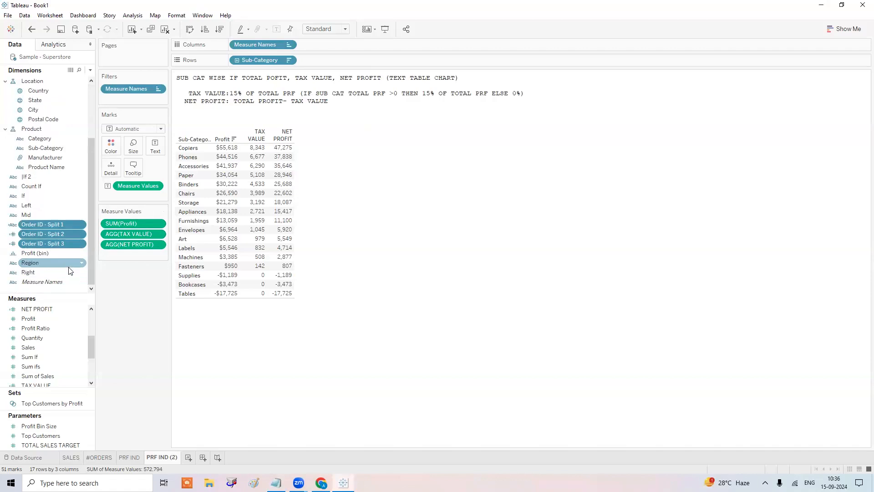
{"action": "key", "text": "ctrl+z"}
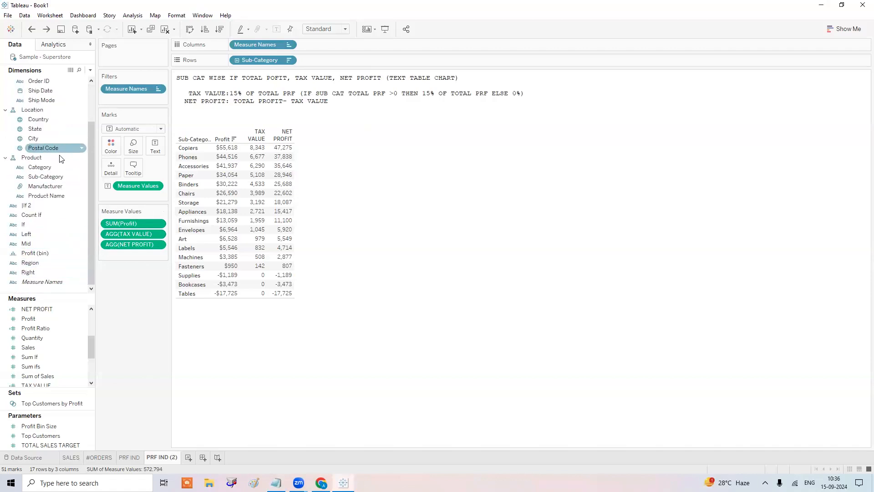
{"action": "scroll", "coordinate": [60, 156], "scroll_direction": "up", "scroll_amount": 2}
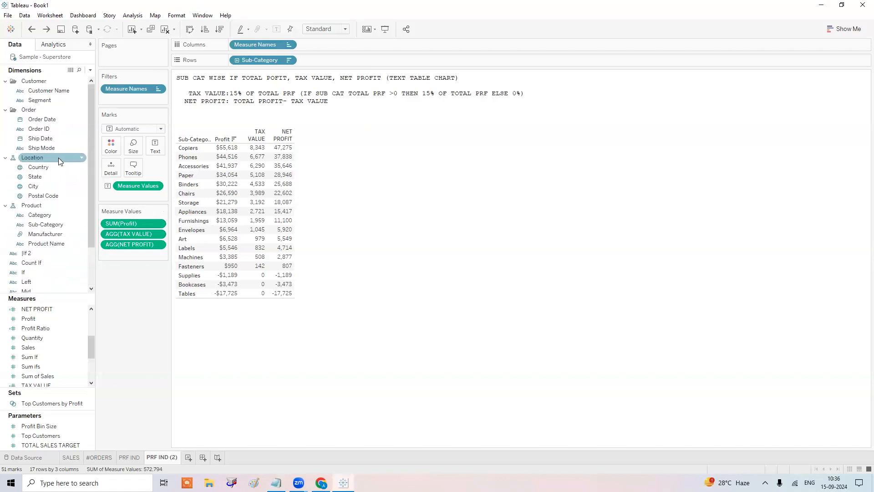
Try a custom split of Order ID on '-', then cancel it without splitting.
{"action": "right_click", "coordinate": [59, 130]}
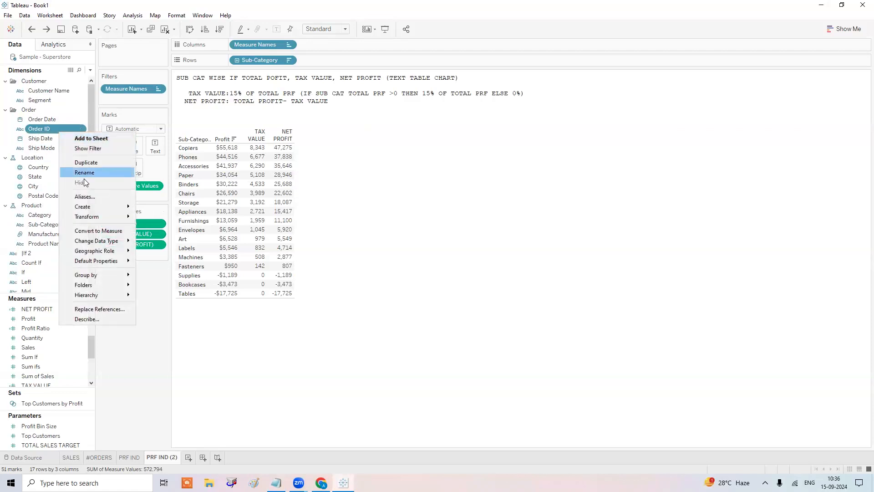
{"action": "mouse_move", "coordinate": [102, 220]}
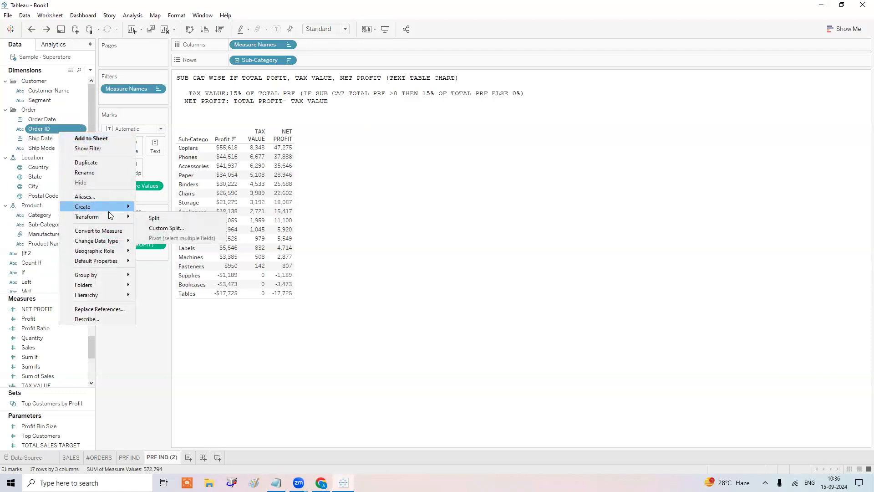
{"action": "left_click", "coordinate": [174, 227]}
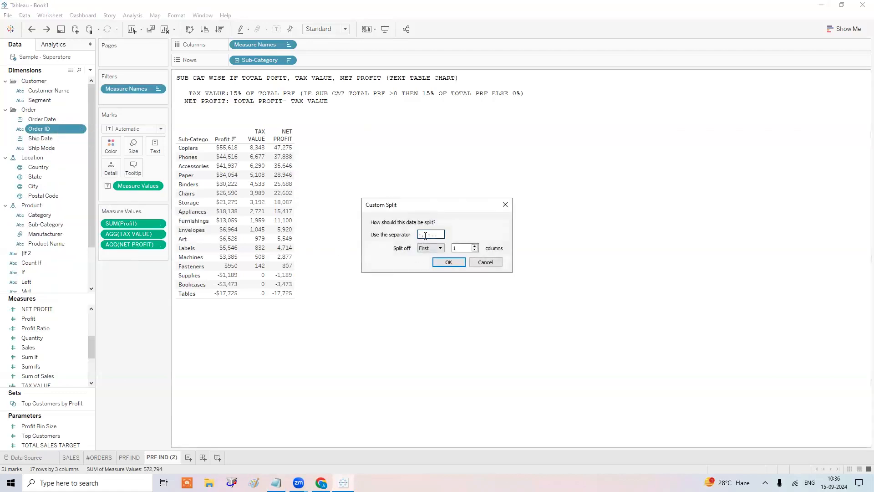
{"action": "type", "text": "-"}
{"action": "left_click", "coordinate": [430, 249]}
{"action": "left_click", "coordinate": [505, 206]}
{"action": "left_click", "coordinate": [505, 206]}
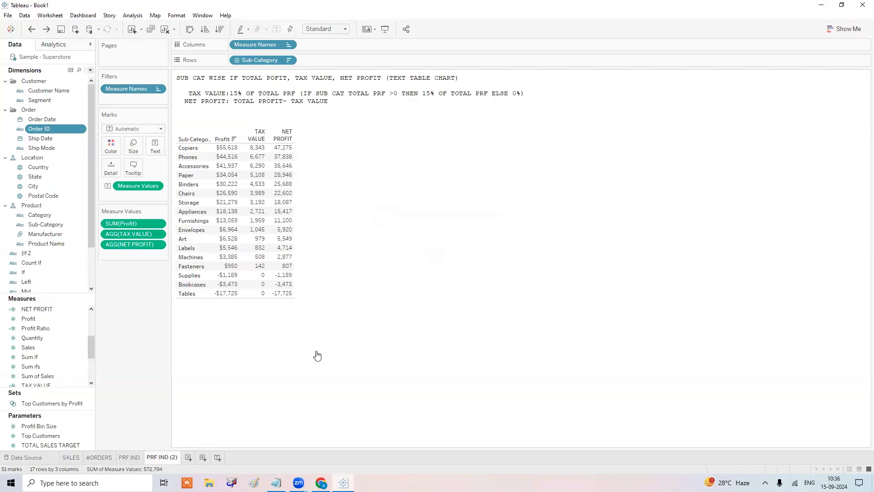
{"action": "left_click", "coordinate": [276, 483]}
Add the note lines STRING and 'OPERATORS: NUM: +,-,'.
{"action": "key", "text": "Return"}
{"action": "key", "text": "Return"}
{"action": "key", "text": "Return"}
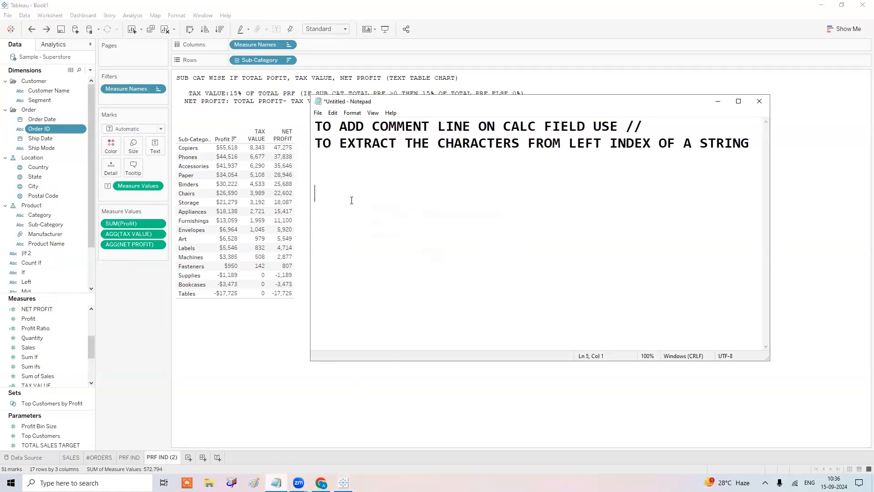
{"action": "type", "text": "STRING"}
{"action": "key", "text": "Return"}
{"action": "type", "text": "OPERATORS"}
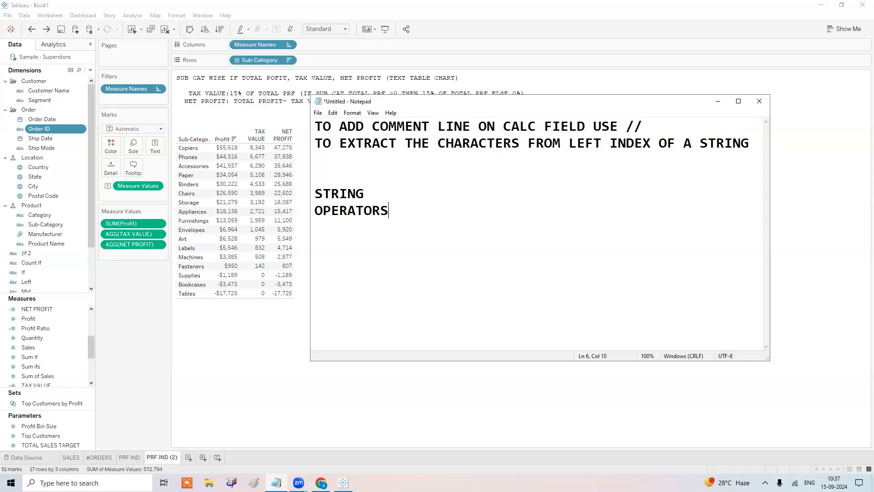
{"action": "type", "text": ": NUM: +,-,"}
List logical operators >, <, >=, <=, AND, NOR, NOT, <>, != and start a LOGICAL FUNCTIONS heading.
{"action": "key", "text": "Return"}
{"action": "type", "text": "LOGICAL OPERATORS: "}
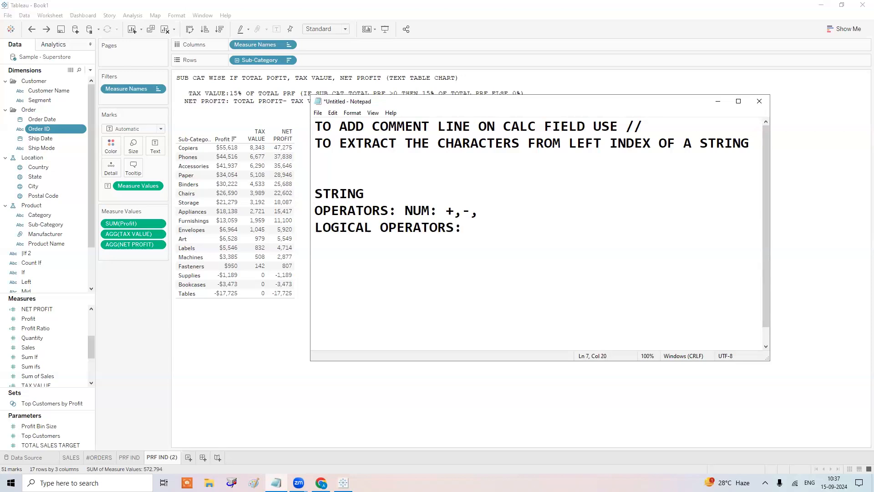
{"action": "type", "text": ">,<"}
{"action": "type", "text": "<"}
{"action": "key", "text": "BackSpace"}
{"action": "key", "text": "BackSpace"}
{"action": "type", "text": ", >=, <=, AND , "}
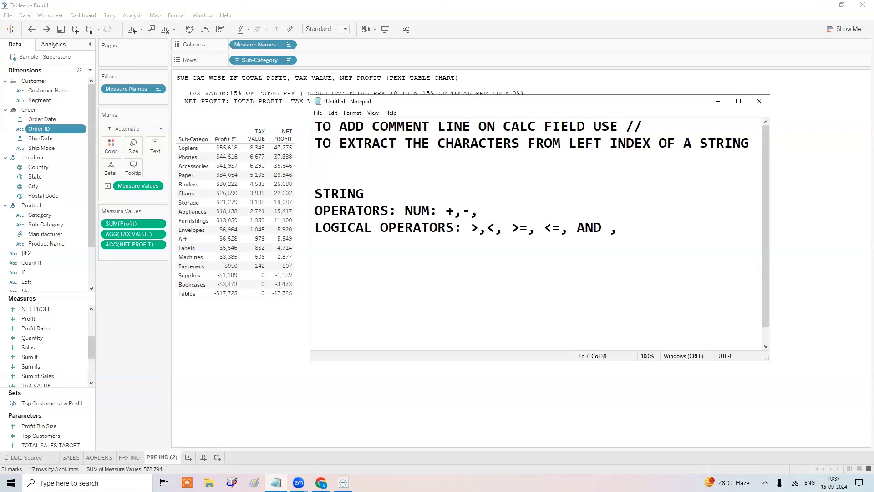
{"action": "type", "text": "NOR, NOT, <>,!="}
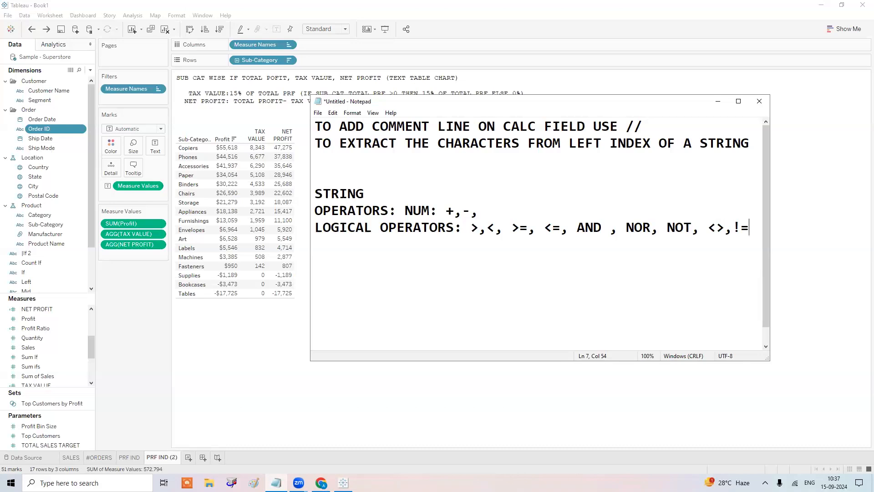
{"action": "key", "text": "Return"}
{"action": "key", "text": "Return"}
{"action": "type", "text": "LOGICAL FUNC"}
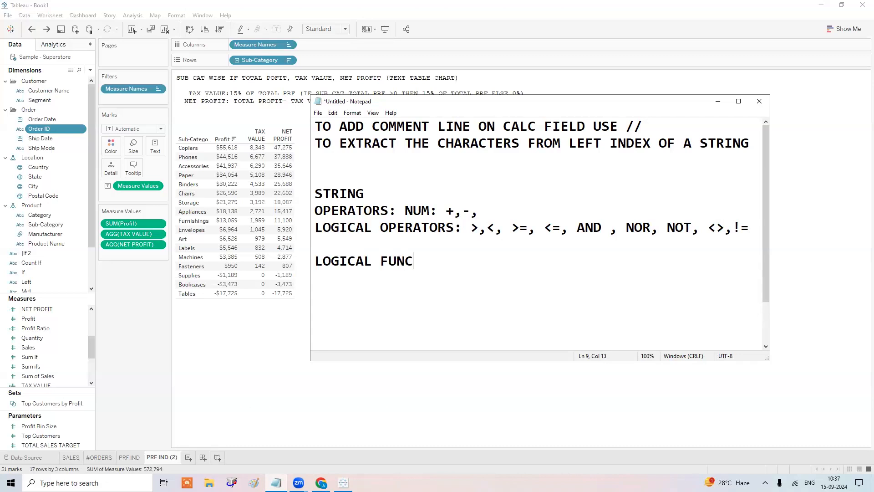
{"action": "type", "text": "TIONS:"}
List the logical functions IF ELSE ELSEIF CASE WHEN END IIF under their heading.
{"action": "key", "text": "Return"}
{"action": "type", "text": "IF ELSE ELS"}
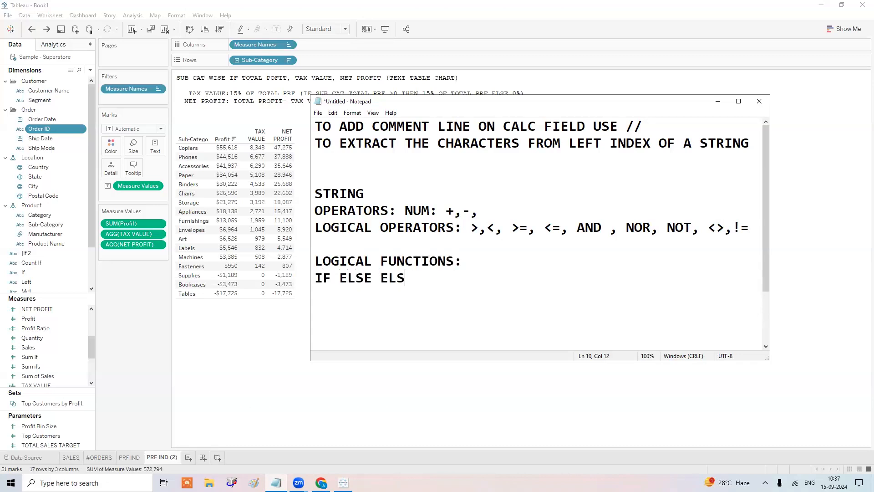
{"action": "type", "text": "EIF CASE WHEN "}
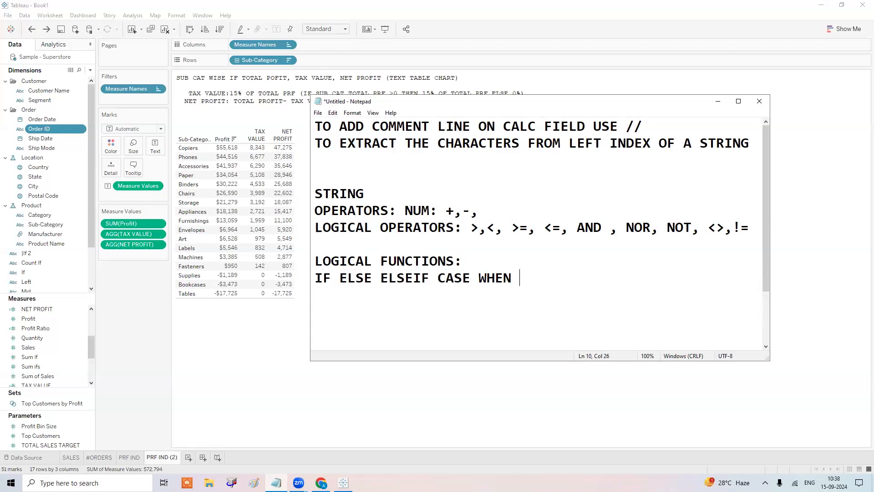
{"action": "type", "text": " END"}
{"action": "type", "text": "IF"}
Add an AGGREGATIVE: section listing SUM, MIN, MAX, AVG, COUNT, COUNTD, STDV, ...
{"action": "key", "text": "Return"}
{"action": "key", "text": "Return"}
{"action": "type", "text": "AGGREG"}
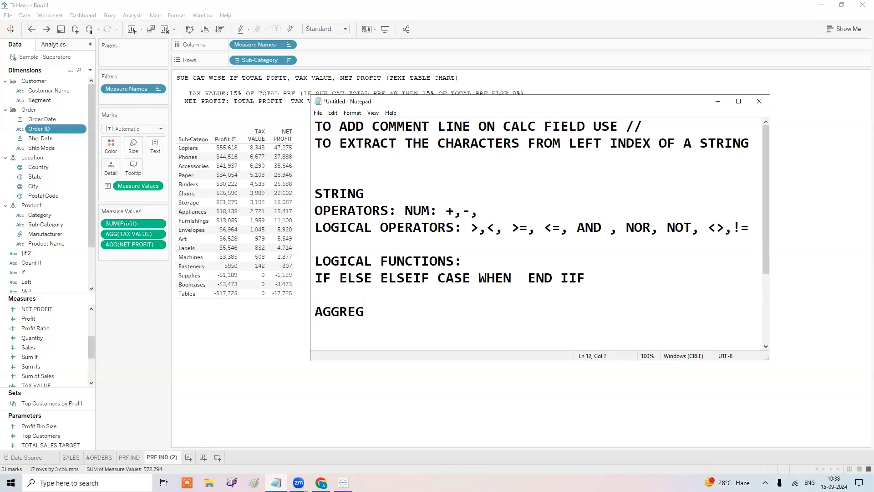
{"action": "type", "text": "ATIC"}
{"action": "key", "text": "BackSpace"}
{"action": "type", "text": "VE:"}
{"action": "key", "text": "Return"}
{"action": "type", "text": "SUM, "}
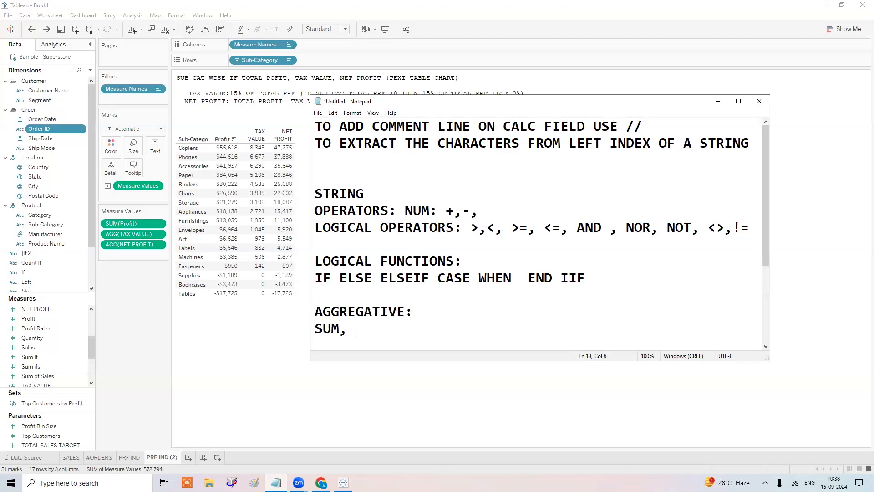
{"action": "type", "text": "MIN, MAX,"}
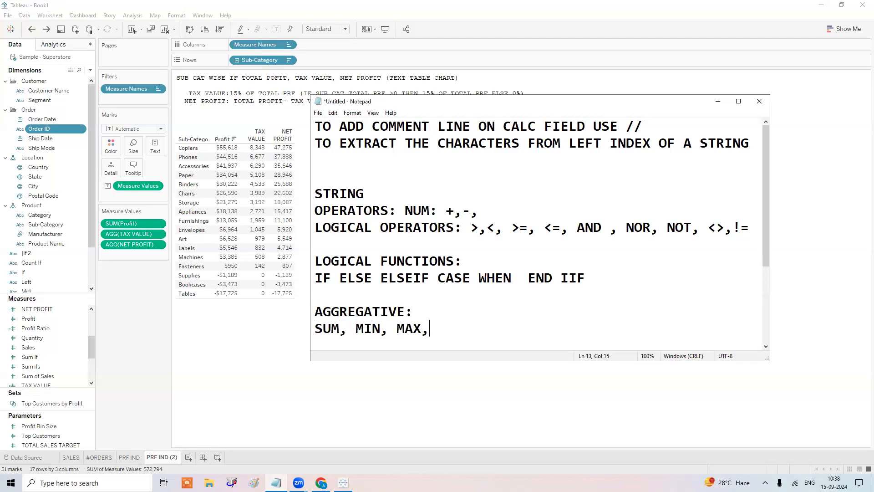
{"action": "type", "text": " AVG, COUN"}
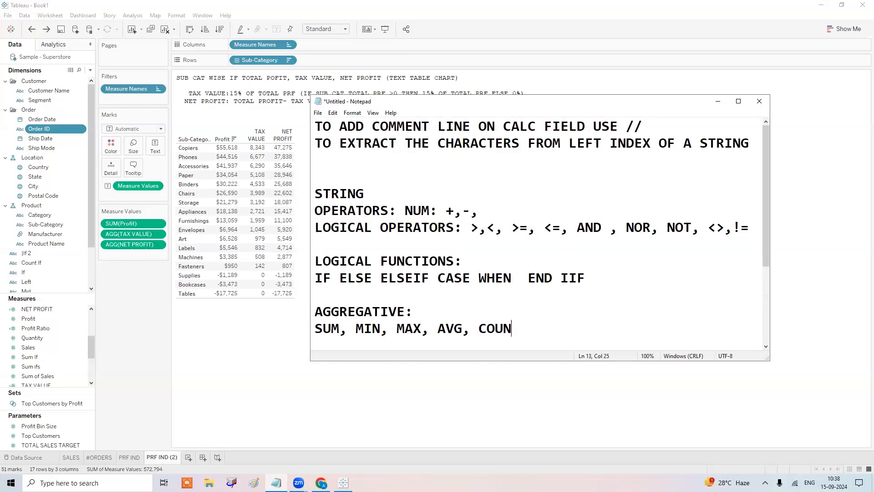
{"action": "type", "text": "T, COUNTD"}
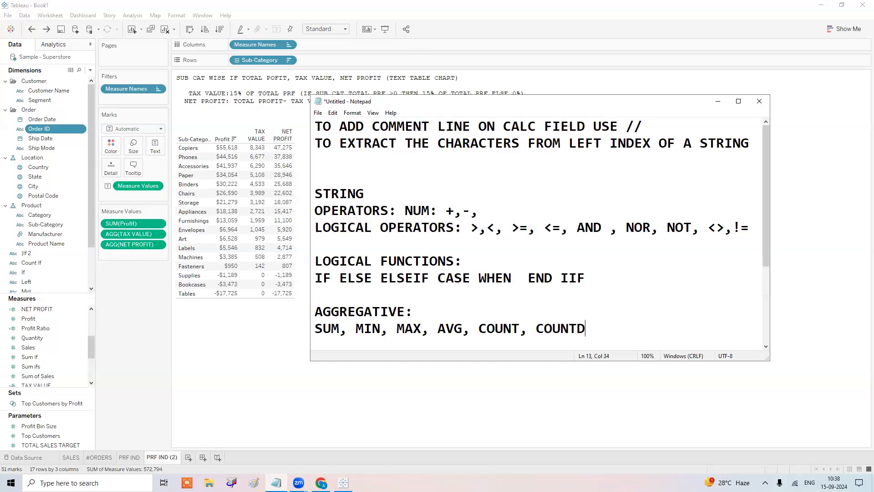
{"action": "type", "text": ", STDV, ..."}
{"action": "key", "text": "Return"}
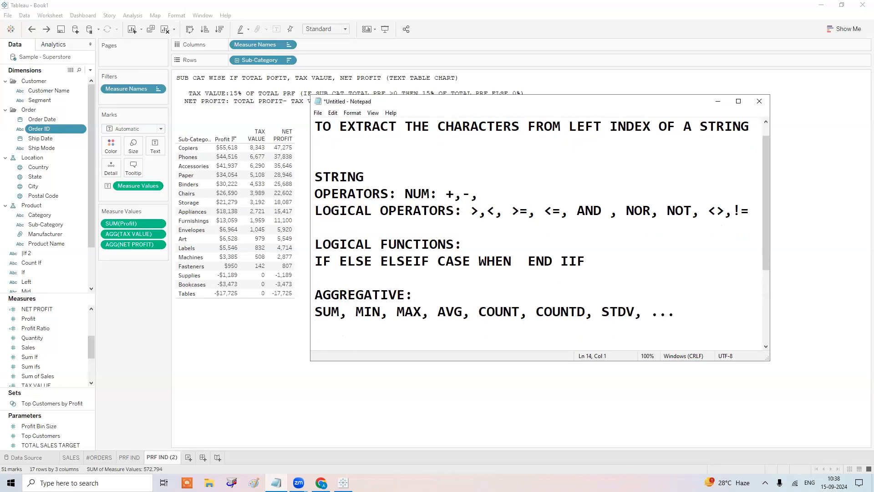
{"action": "key", "text": "Return"}
{"action": "key", "text": "Return"}
{"action": "key", "text": "Return"}
{"action": "key", "text": "BackSpace"}
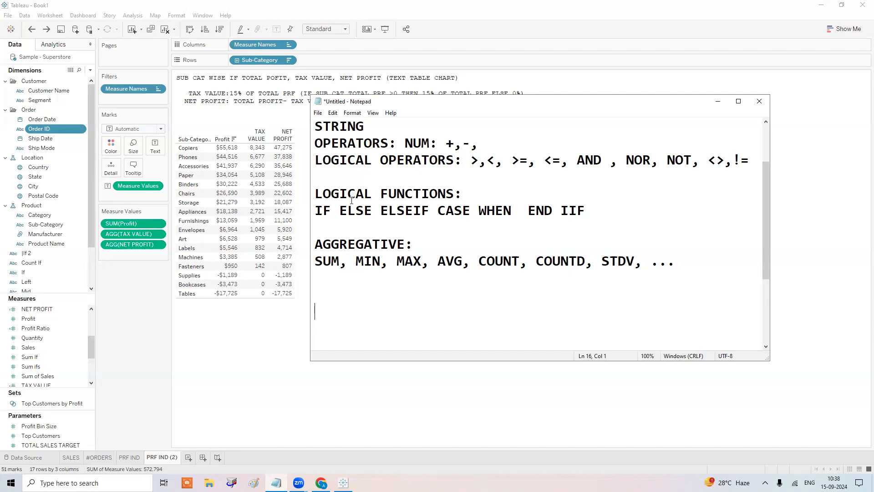
Append 'TABLE CALCULATIONS:' with 'QUICK TABLE CALCULATIONS' beneath it to the Notepad notes, then minimize Notepad.
{"action": "type", "text": "TABLE CALCULATIONS"}
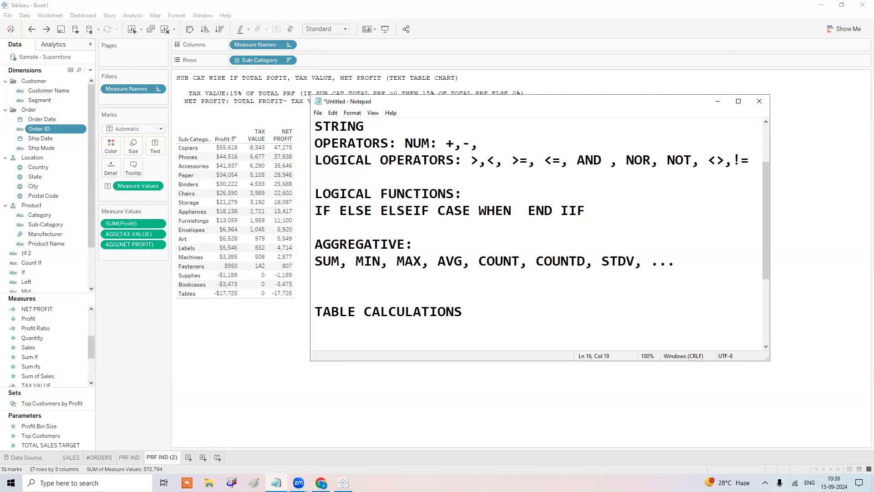
{"action": "type", "text": ":"}
{"action": "key", "text": "Return"}
{"action": "type", "text": "QUICK TABLE CALCU;"}
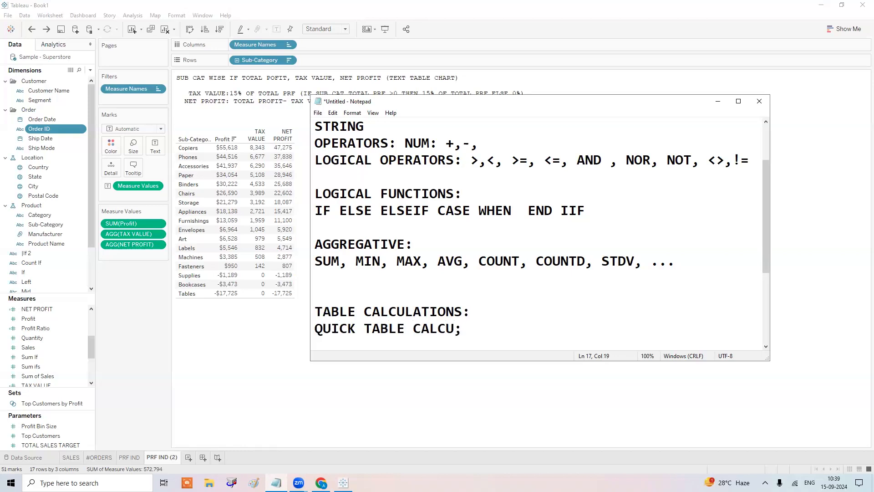
{"action": "key", "text": "BackSpace"}
{"action": "type", "text": "LAT"}
{"action": "key", "text": "BackSpace"}
{"action": "type", "text": "ATIONS"}
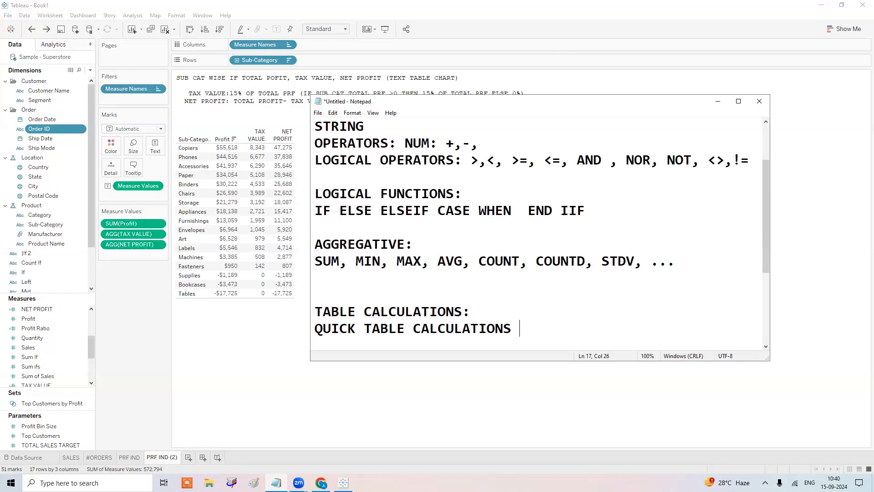
{"action": "left_click", "coordinate": [718, 101]}
Duplicate the PRF IND (2) sheet and drop TAX VALUE from Measure Values.
{"action": "right_click", "coordinate": [167, 458]}
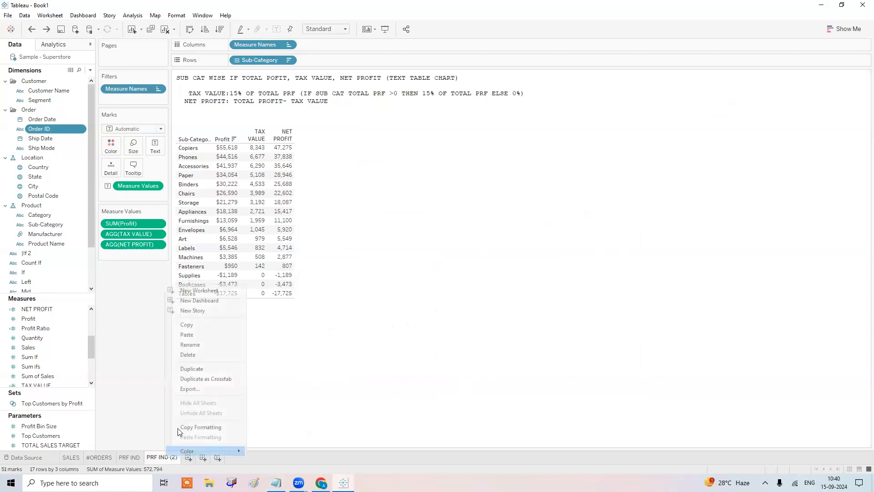
{"action": "left_click", "coordinate": [204, 378]}
{"action": "left_click_drag", "start_coordinate": [138, 236], "coordinate": [251, 170]}
Retitle the sheet 'SUB CAT WISE TOTAL PROFIT, %OF TOTAL PROFIT , CUMULATIVE TOTAL' in bold.
{"action": "double_click", "coordinate": [254, 100]}
{"action": "key", "text": "ctrl+a"}
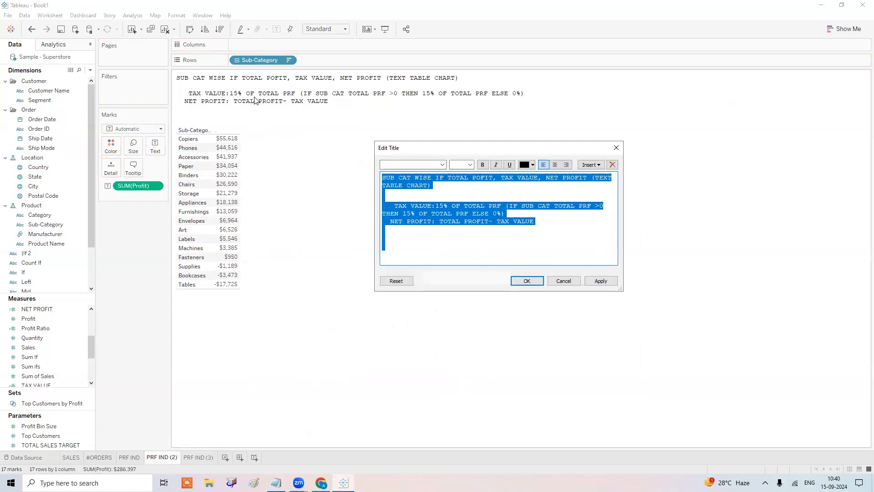
{"action": "type", "text": "SUB CAT WI"}
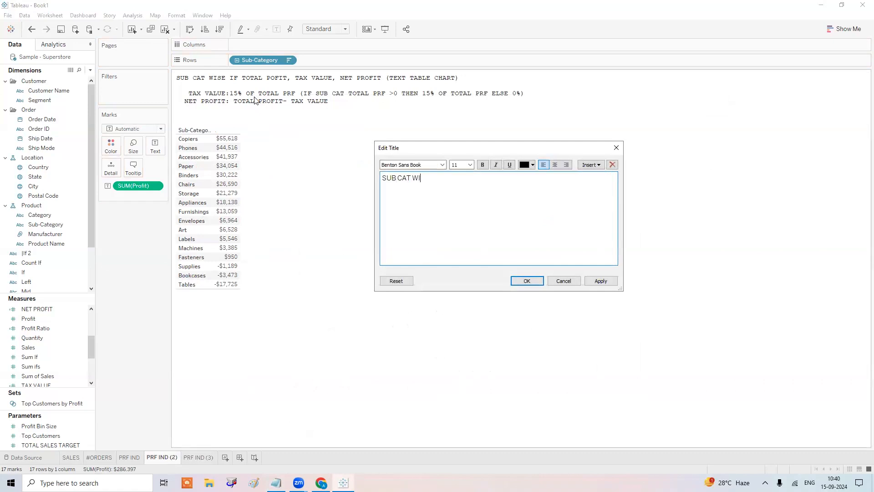
{"action": "type", "text": "SE TOTAL PROFI"}
{"action": "type", "text": "%OF TOTAL PROFIT"}
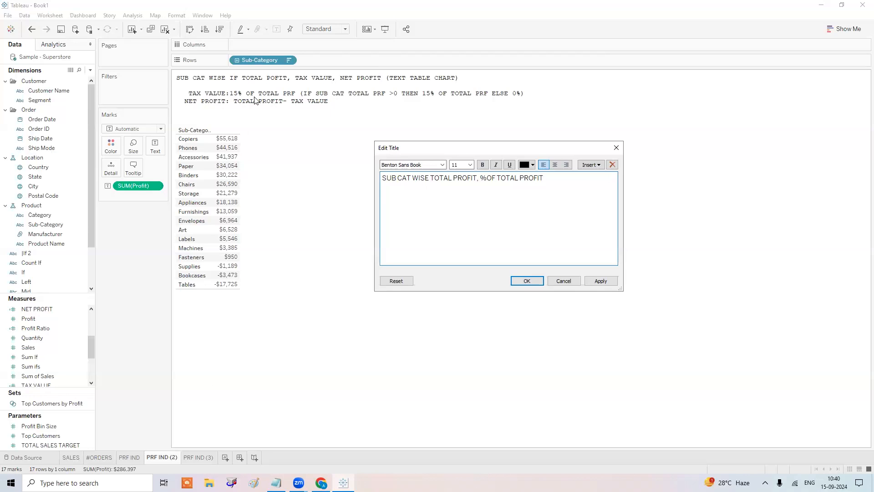
{"action": "type", "text": ","}
{"action": "type", "text": " RUNN"}
{"action": "type", "text": "I"}
{"action": "key", "text": "BackSpace"}
{"action": "key", "text": "BackSpace"}
{"action": "key", "text": "BackSpace"}
{"action": "key", "text": "BackSpace"}
{"action": "key", "text": "BackSpace"}
{"action": "type", "text": "CU"}
{"action": "type", "text": "L"}
{"action": "key", "text": "BackSpace"}
{"action": "type", "text": "MU"}
{"action": "type", "text": "LATIVE TO"}
{"action": "type", "text": "TA;"}
{"action": "key", "text": "BackSpace"}
{"action": "type", "text": "L"}
{"action": "key", "text": "ctrl+a"}
{"action": "key", "text": "ctrl+b"}
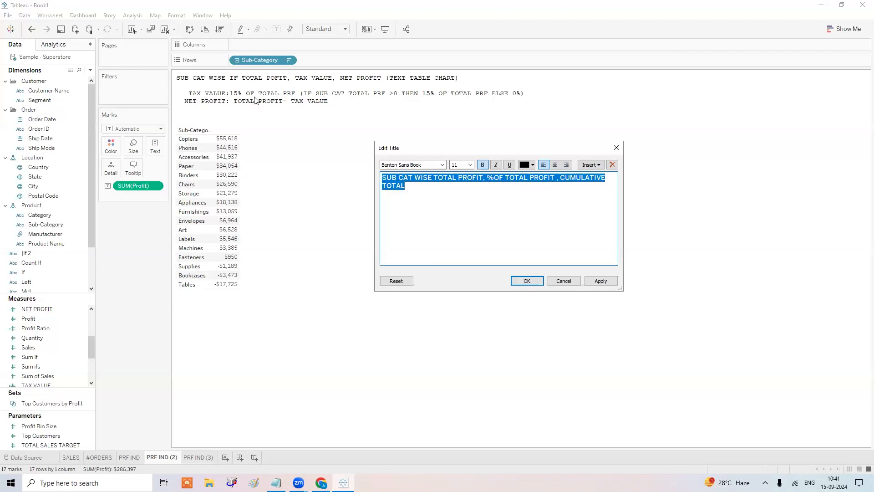
{"action": "left_click", "coordinate": [542, 279]}
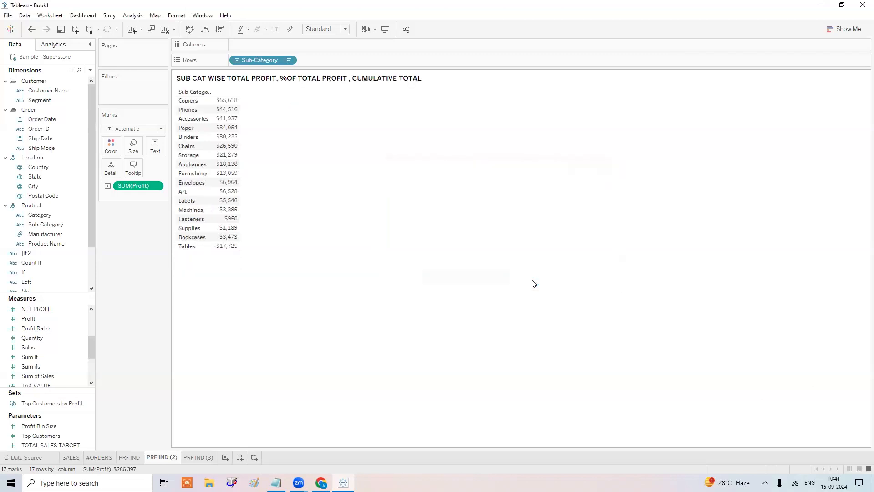
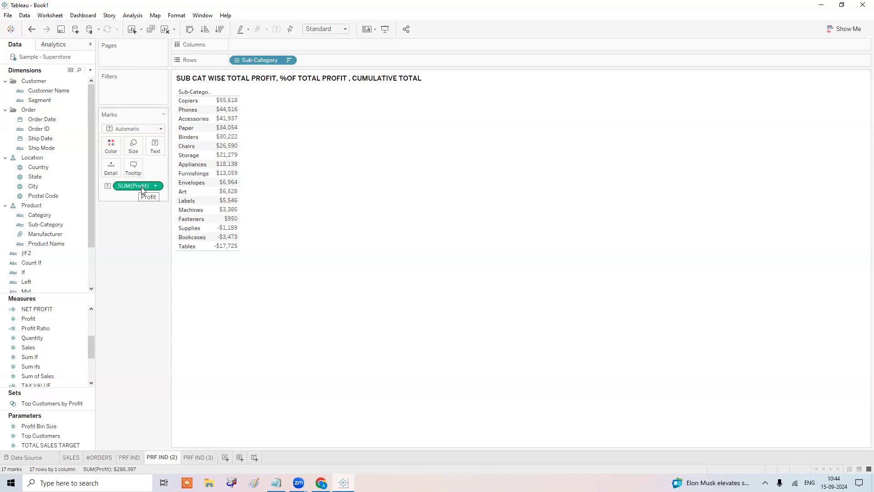
Turn the SUM(Profit) column into a Percent of Total quick table calculation.
{"action": "right_click", "coordinate": [141, 187]}
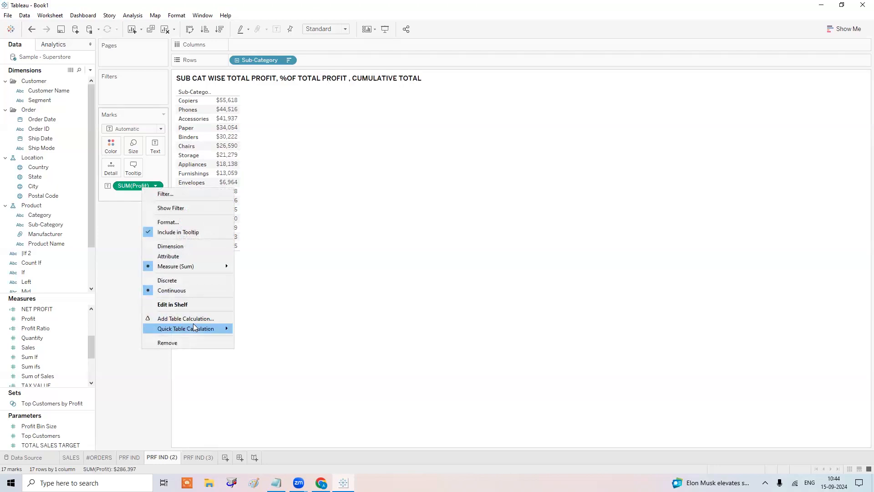
{"action": "mouse_move", "coordinate": [193, 327]}
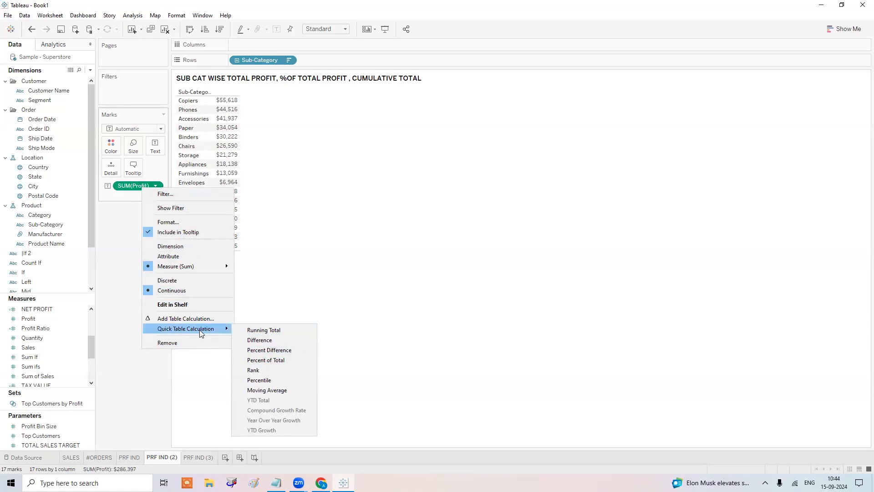
{"action": "left_click", "coordinate": [272, 360]}
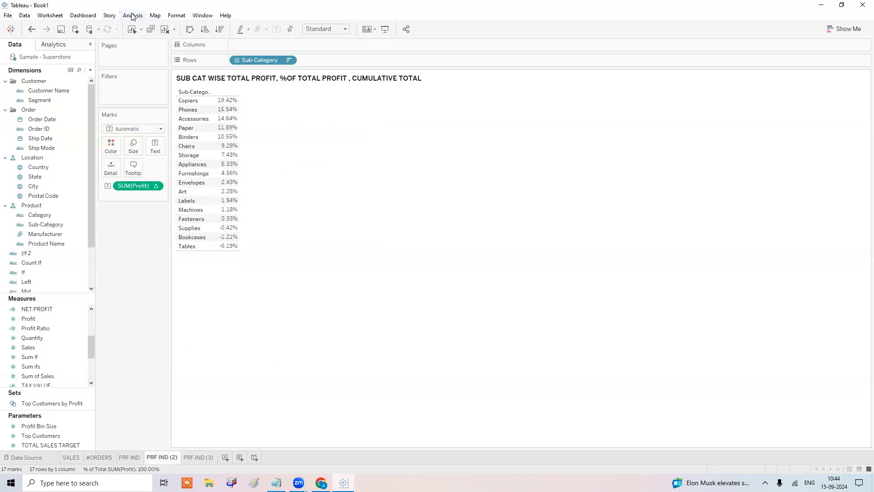
Add a plain Profit column to Measure Values, placed before % of Total.
{"action": "left_click_drag", "start_coordinate": [46, 320], "coordinate": [202, 128]}
{"action": "left_click_drag", "start_coordinate": [223, 126], "coordinate": [223, 128]}
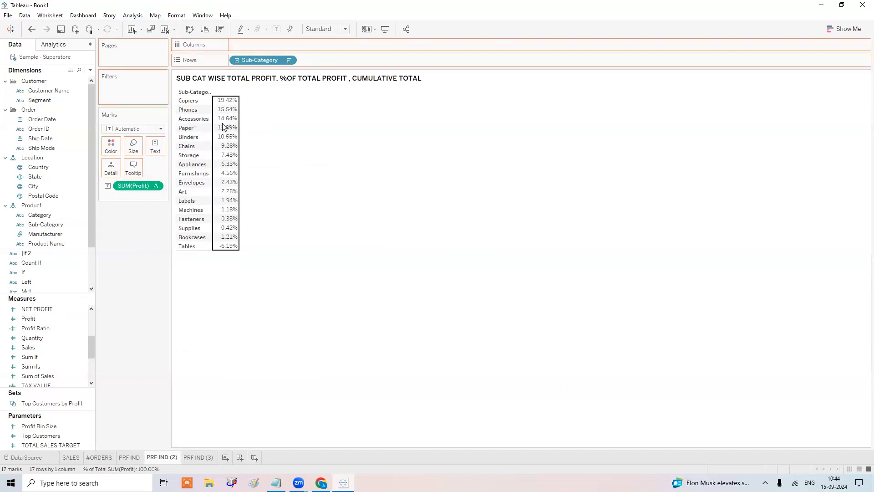
{"action": "left_click_drag", "start_coordinate": [138, 226], "coordinate": [140, 244]}
Show column grand totals, giving a Grand Total row of $286,397 and 100.00%.
{"action": "left_click", "coordinate": [130, 15]}
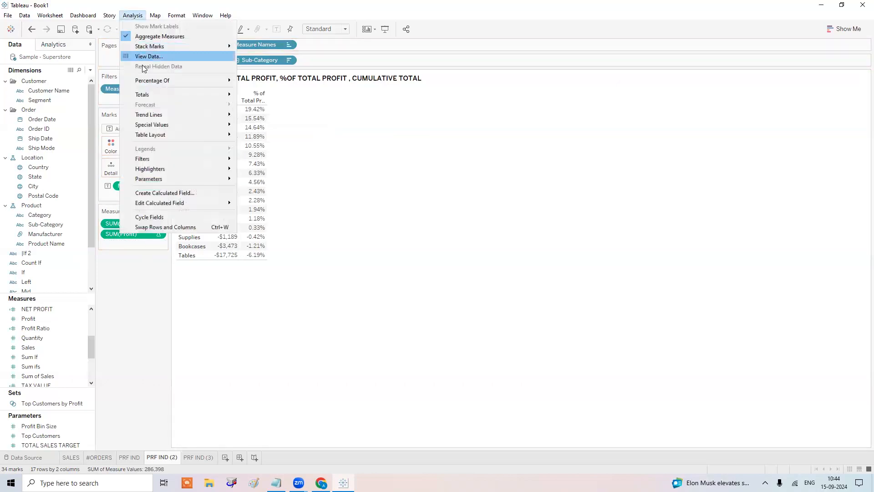
{"action": "mouse_move", "coordinate": [173, 95]}
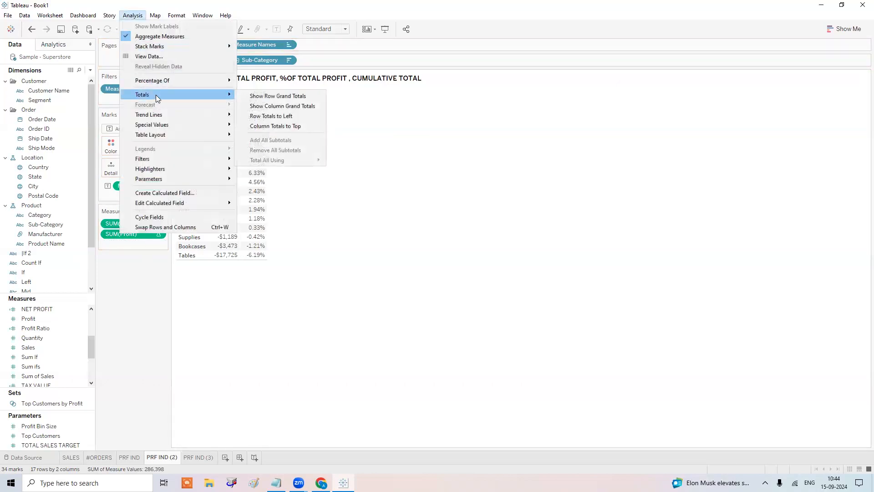
{"action": "left_click", "coordinate": [292, 108]}
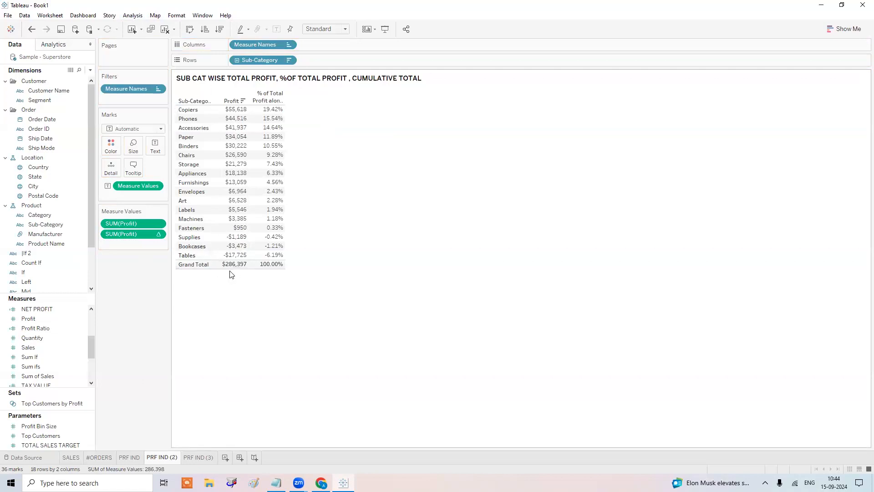
{"action": "mouse_move", "coordinate": [234, 270]}
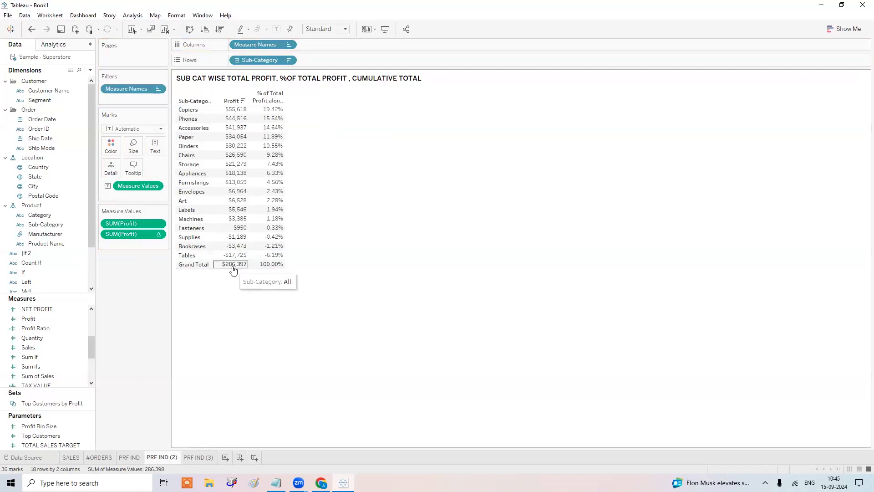
{"action": "mouse_move", "coordinate": [236, 114]}
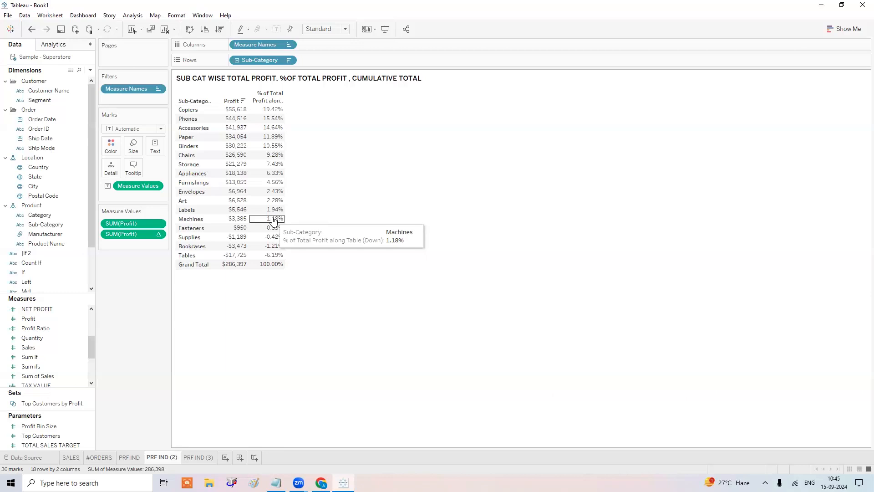
Make Profit a Running Total, re-add plain Profit, and move Running Sum to the end.
{"action": "right_click", "coordinate": [134, 224]}
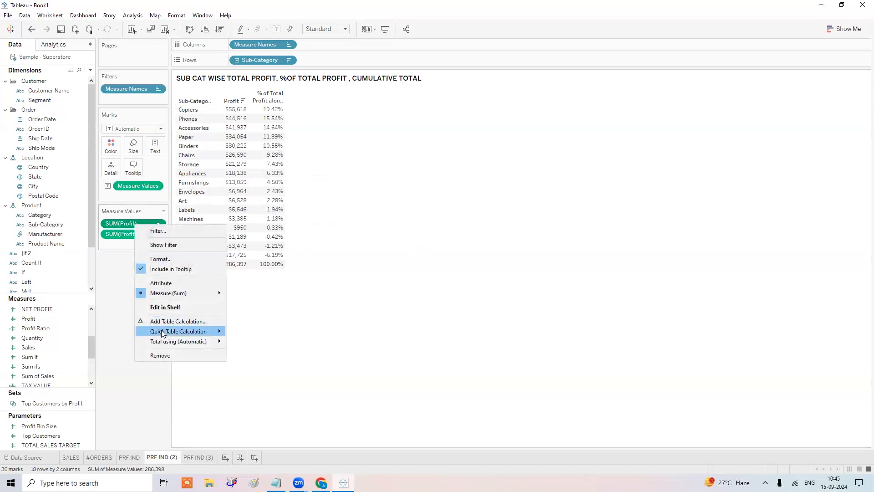
{"action": "mouse_move", "coordinate": [163, 333]}
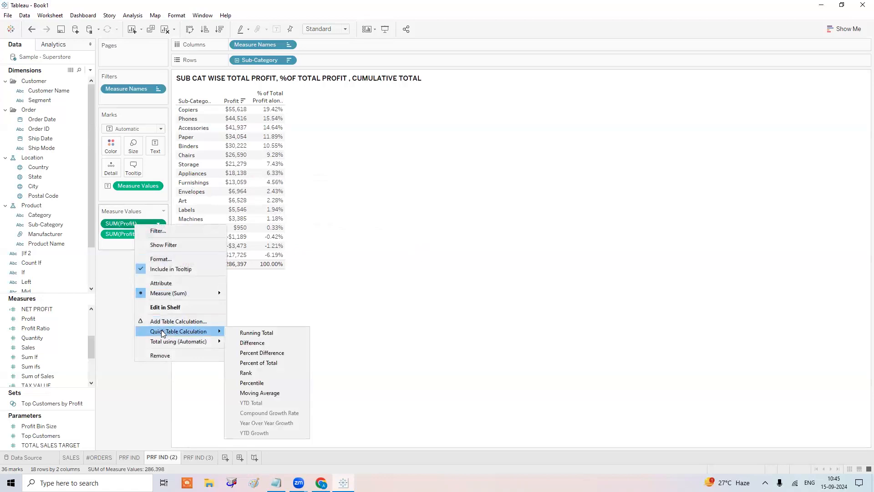
{"action": "left_click", "coordinate": [250, 333]}
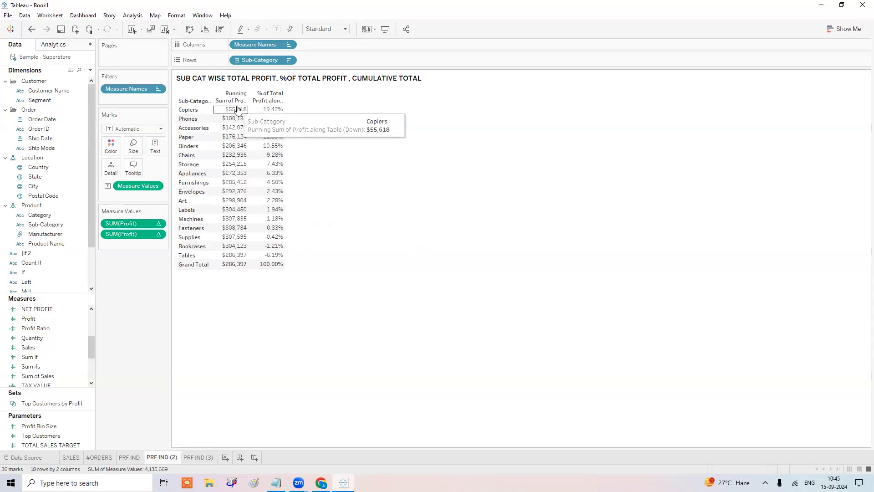
{"action": "left_click_drag", "start_coordinate": [28, 318], "coordinate": [122, 218]}
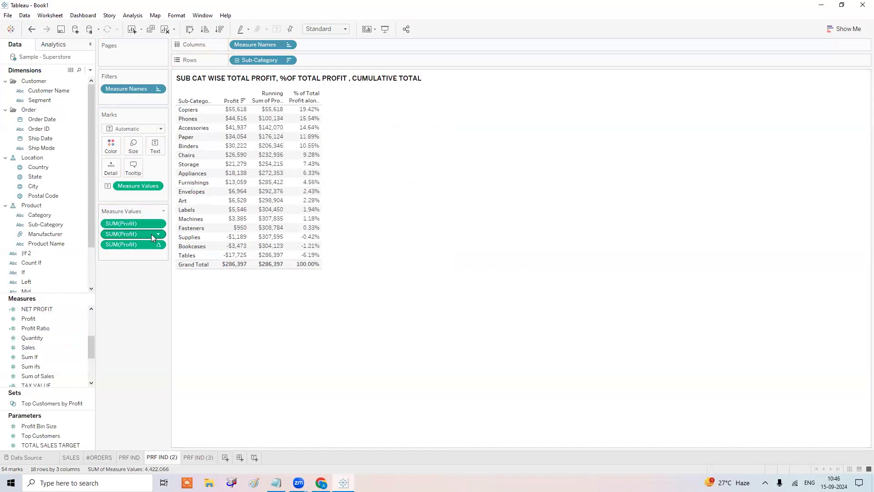
{"action": "left_click_drag", "start_coordinate": [141, 234], "coordinate": [141, 252]}
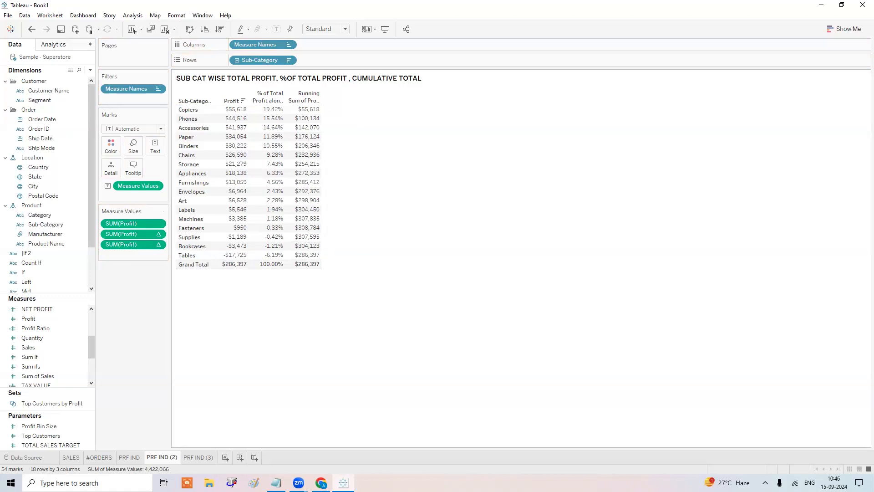
Add 'TOTAL()' under QUICK TABLE CALCULATIONS in the Notepad notes, then minimize Notepad.
{"action": "key", "text": "alt+Tab"}
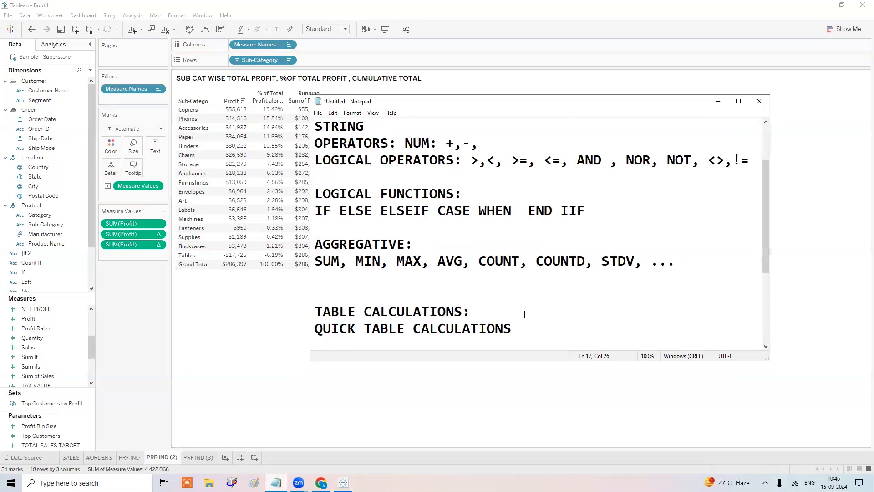
{"action": "key", "text": "Return"}
{"action": "key", "text": "Return"}
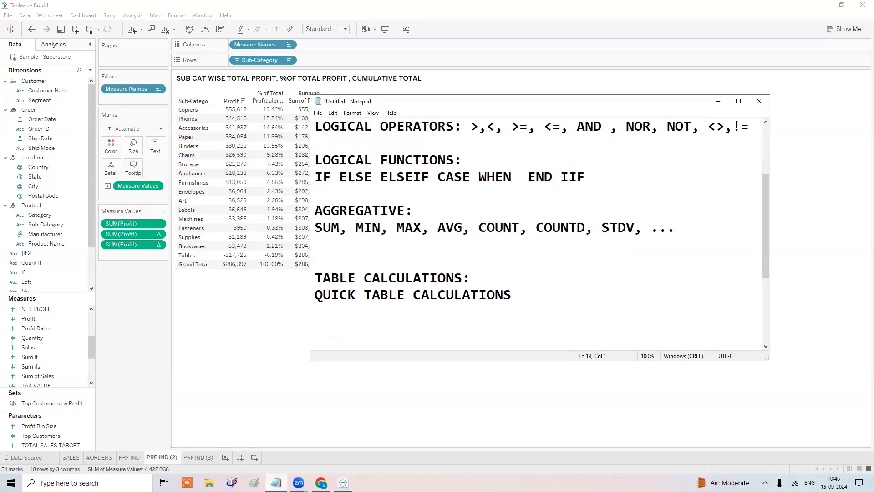
{"action": "key", "text": "BackSpace"}
{"action": "type", "text": "TOTAL()"}
{"action": "left_click", "coordinate": [718, 104]}
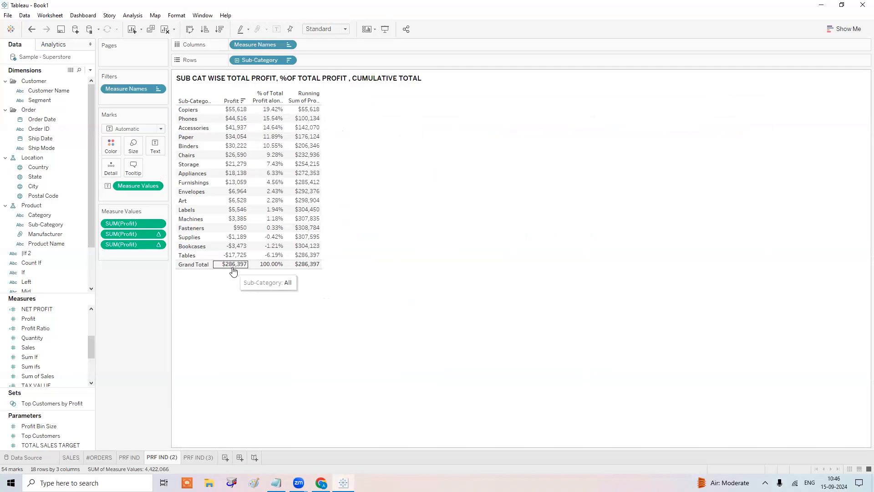
Create a calculated field named TOTAL SALES with formula TOTAL(SUM([Sales])).
{"action": "left_click", "coordinate": [91, 70]}
{"action": "left_click", "coordinate": [81, 79]}
{"action": "type", "text": "TOTAL SALES"}
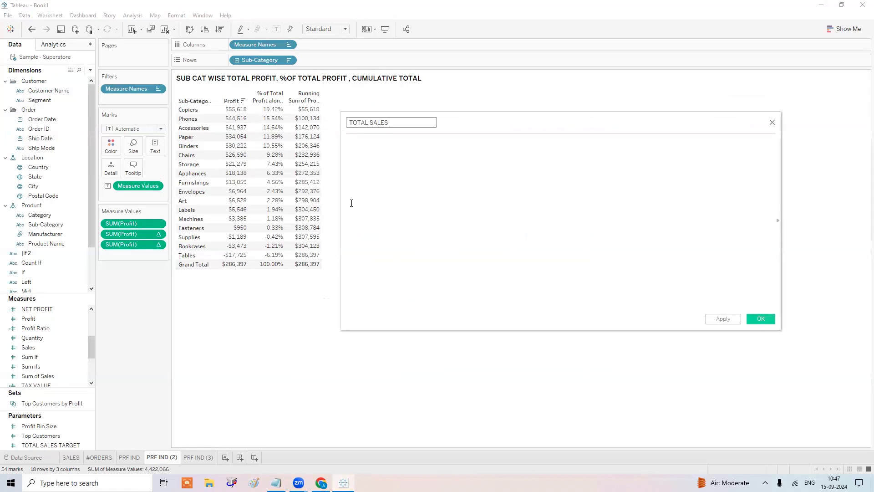
{"action": "left_click", "coordinate": [352, 203]}
{"action": "type", "text": "TOTA"}
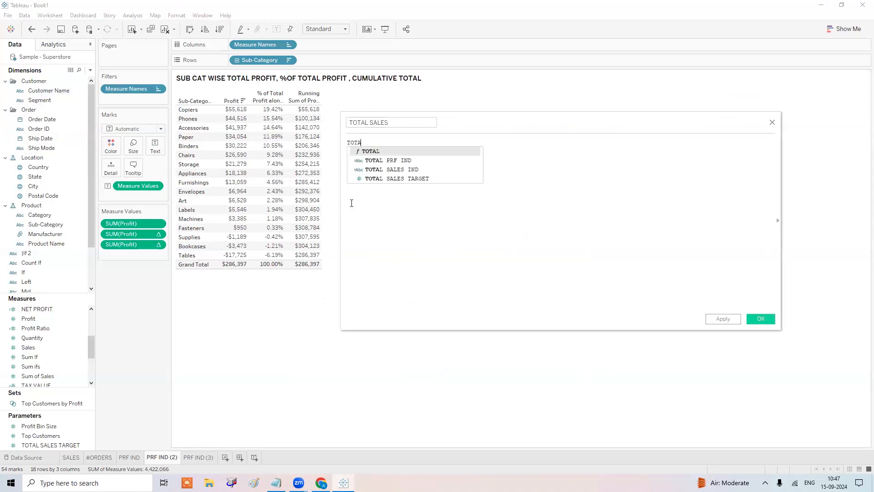
{"action": "key", "text": "Return"}
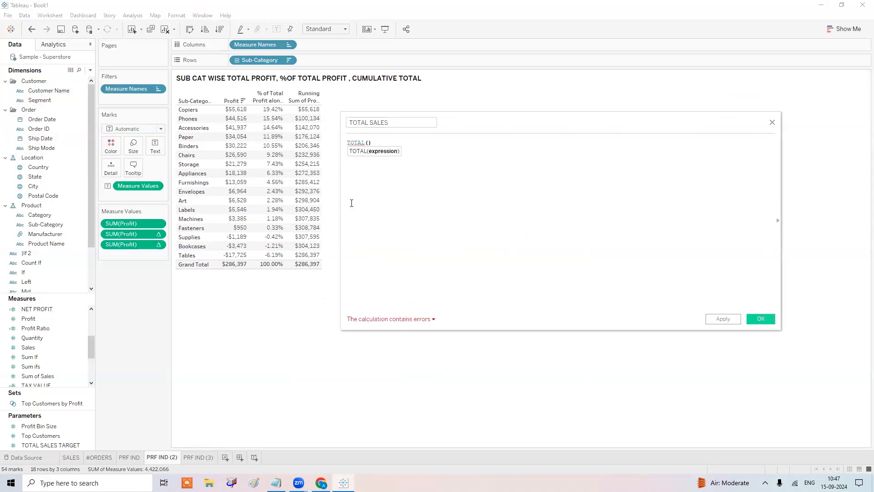
{"action": "scroll", "coordinate": [351, 203], "scroll_direction": "up", "scroll_amount": 6}
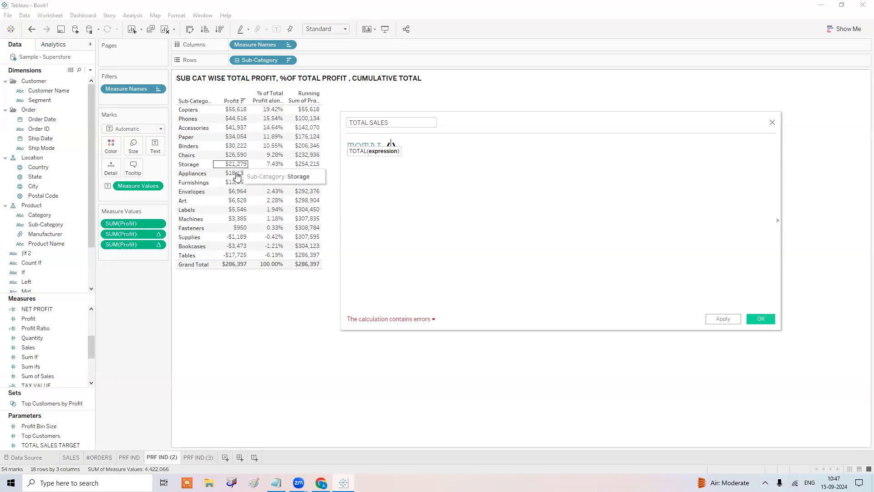
{"action": "type", "text": "SUM"}
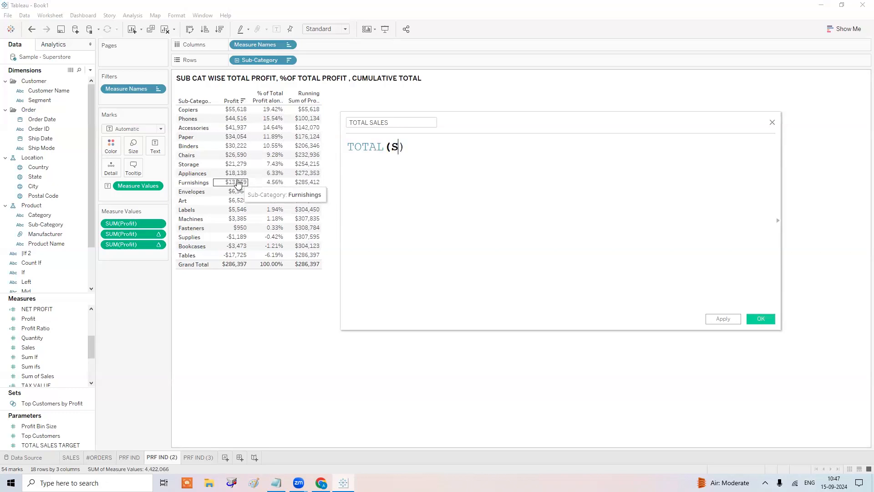
{"action": "type", "text": "(SA"}
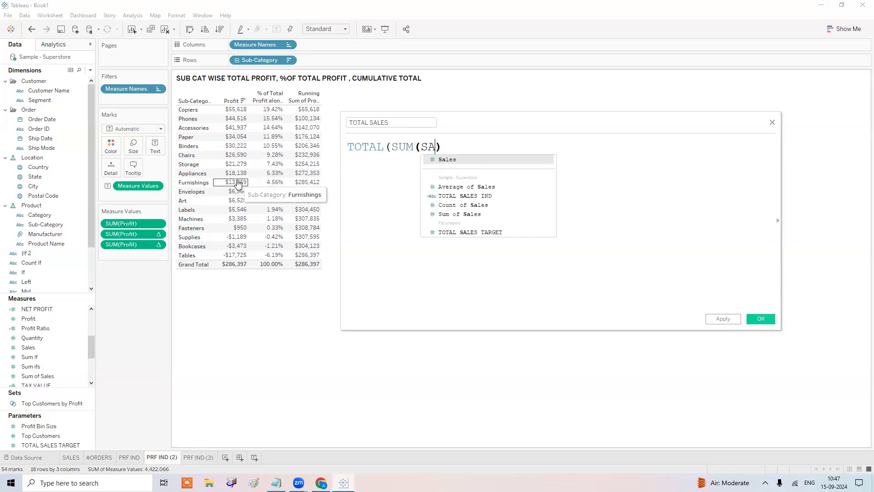
{"action": "key", "text": "Return"}
{"action": "type", "text": ")"}
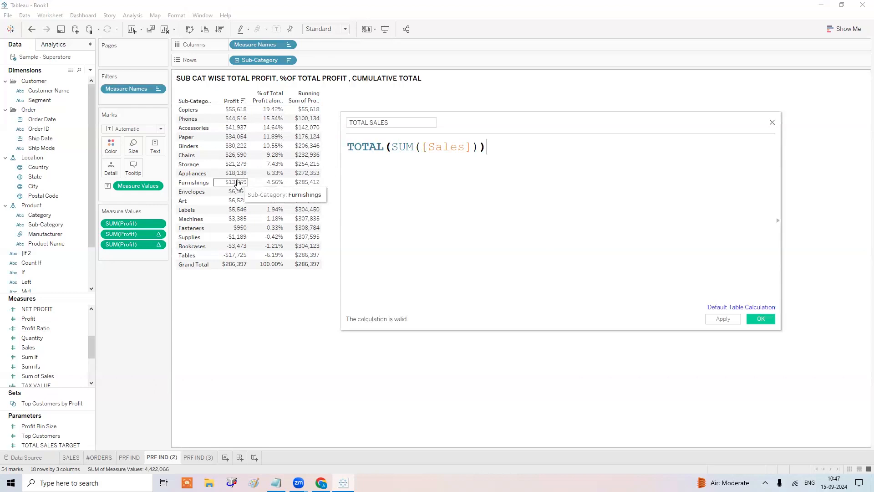
{"action": "left_click", "coordinate": [721, 320]}
Add the calculation to the table and change its formula to TOTAL(SUM([Profit])).
{"action": "left_click_drag", "start_coordinate": [656, 135], "coordinate": [718, 203]}
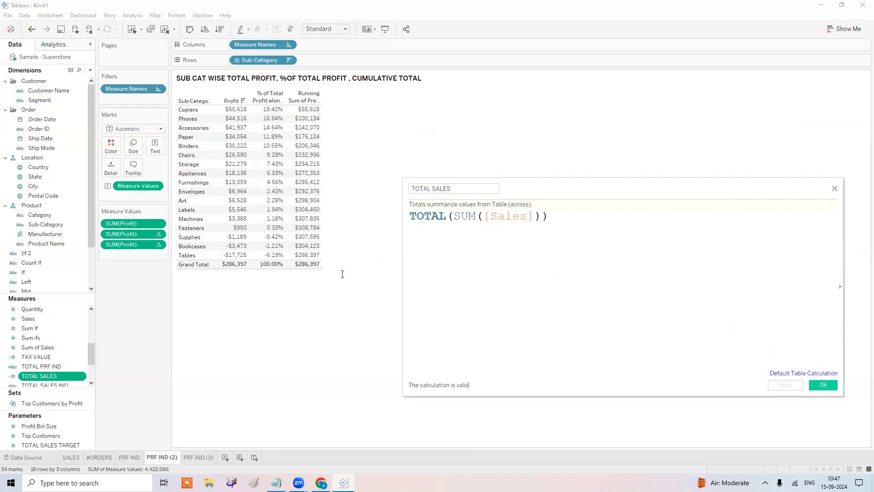
{"action": "left_click_drag", "start_coordinate": [70, 366], "coordinate": [141, 254]}
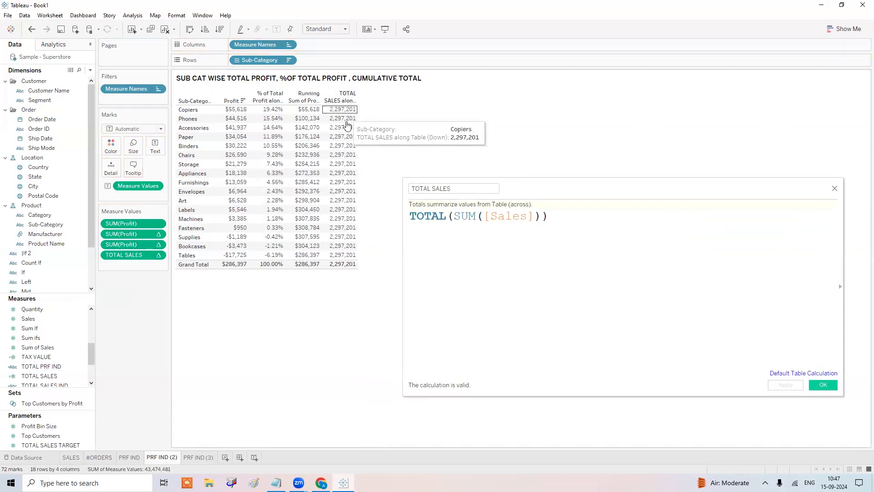
{"action": "left_click", "coordinate": [537, 216]}
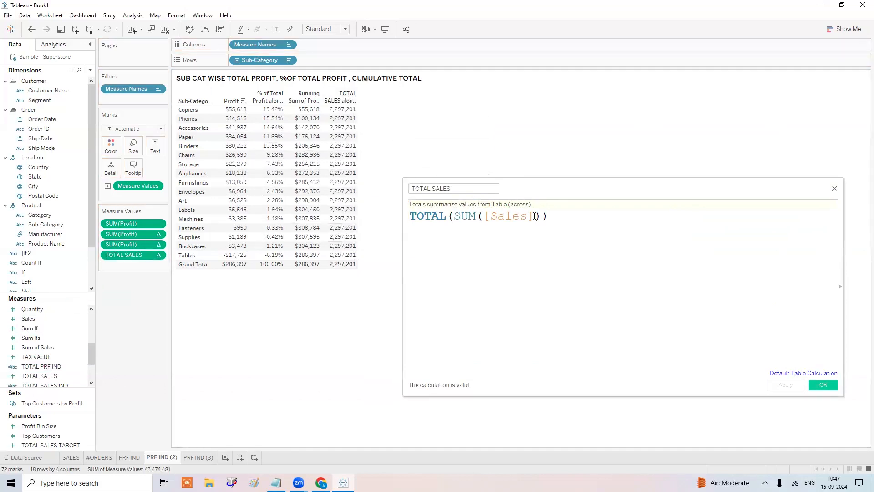
{"action": "key", "text": "BackSpace"}
{"action": "key", "text": "BackSpace"}
{"action": "key", "text": "BackSpace"}
{"action": "key", "text": "BackSpace"}
{"action": "key", "text": "BackSpace"}
{"action": "key", "text": "BackSpace"}
{"action": "key", "text": "BackSpace"}
{"action": "type", "text": "PRO"}
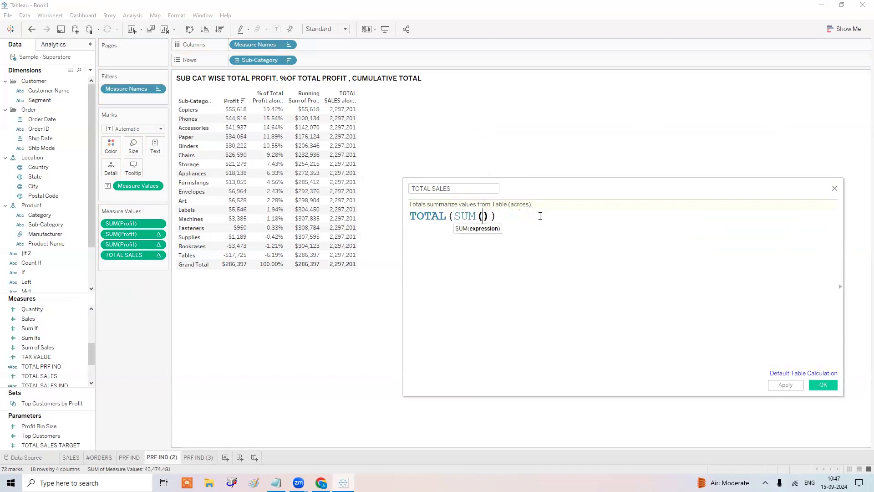
{"action": "type", "text": "F"}
{"action": "key", "text": "Return"}
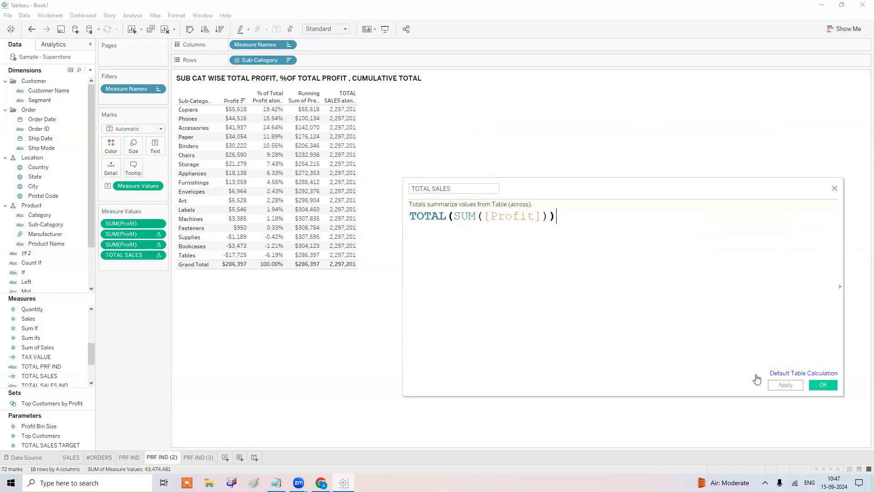
{"action": "left_click", "coordinate": [824, 386]}
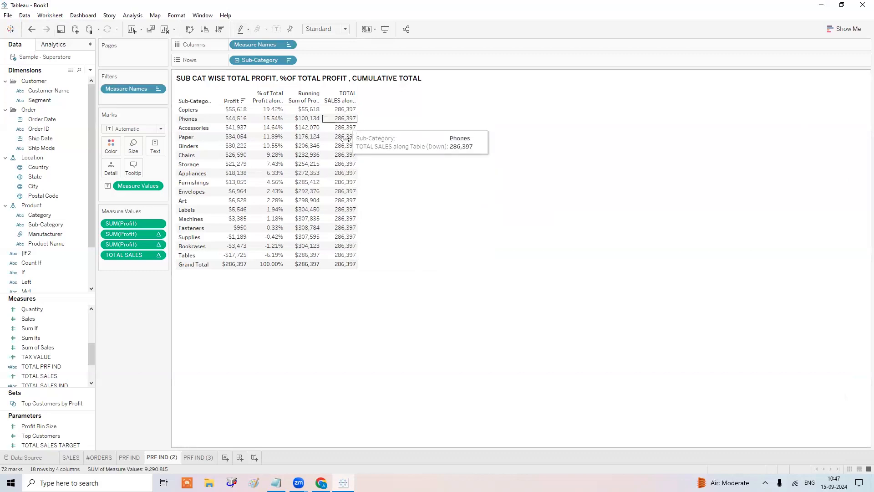
{"action": "left_click", "coordinate": [44, 358]}
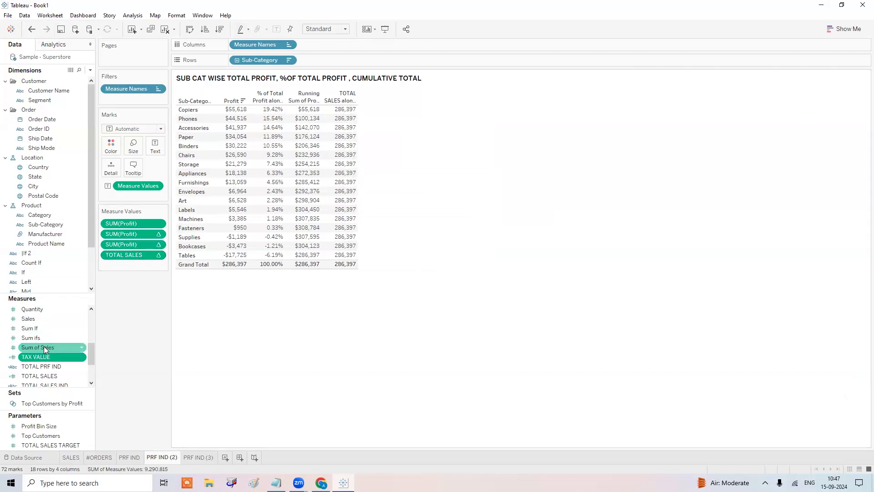
Rename the TOTAL SALES calculated field to TOTAL PROFIT.
{"action": "scroll", "coordinate": [45, 368], "scroll_direction": "down", "scroll_amount": 1}
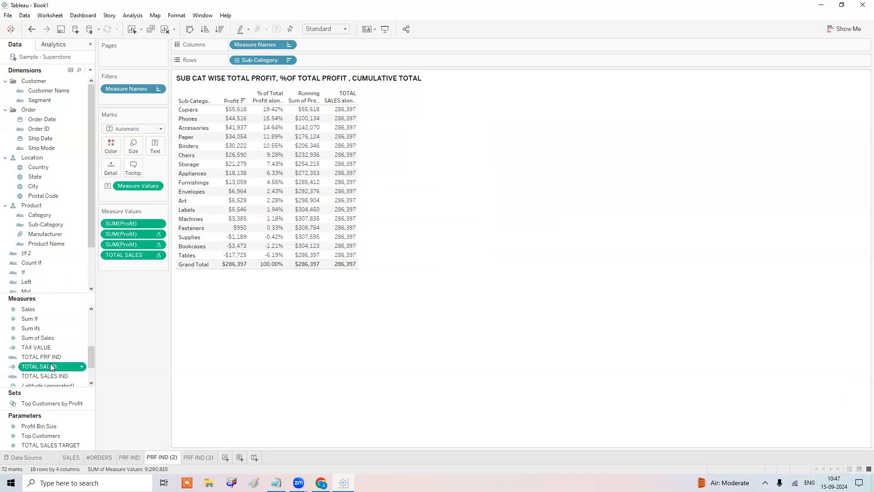
{"action": "right_click", "coordinate": [49, 366]}
{"action": "left_click", "coordinate": [102, 211]}
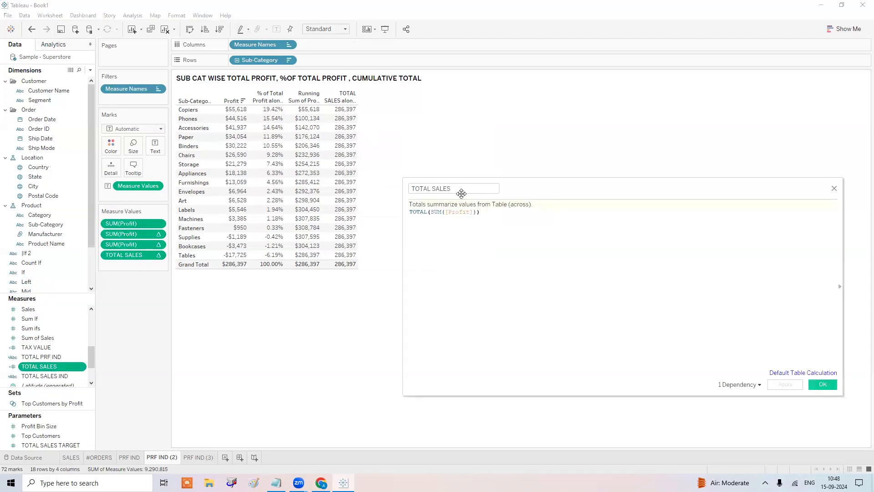
{"action": "left_click", "coordinate": [445, 187]}
{"action": "type", "text": "PROFIT"}
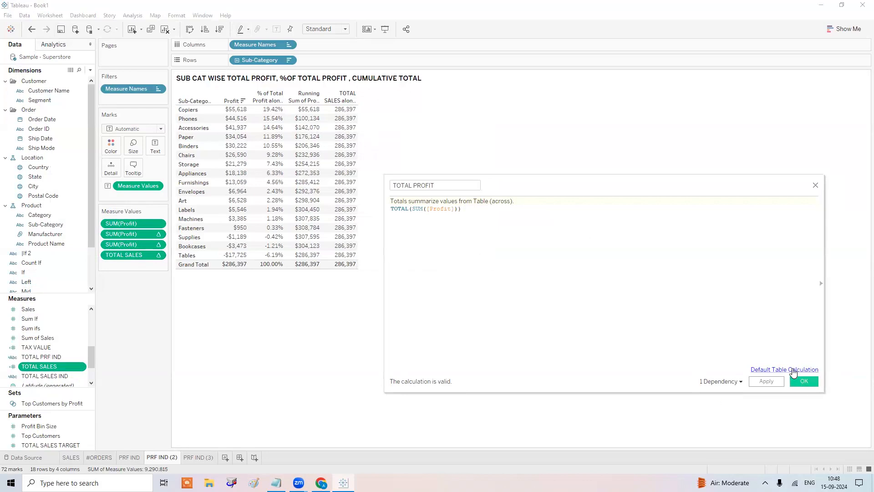
{"action": "left_click", "coordinate": [805, 381]}
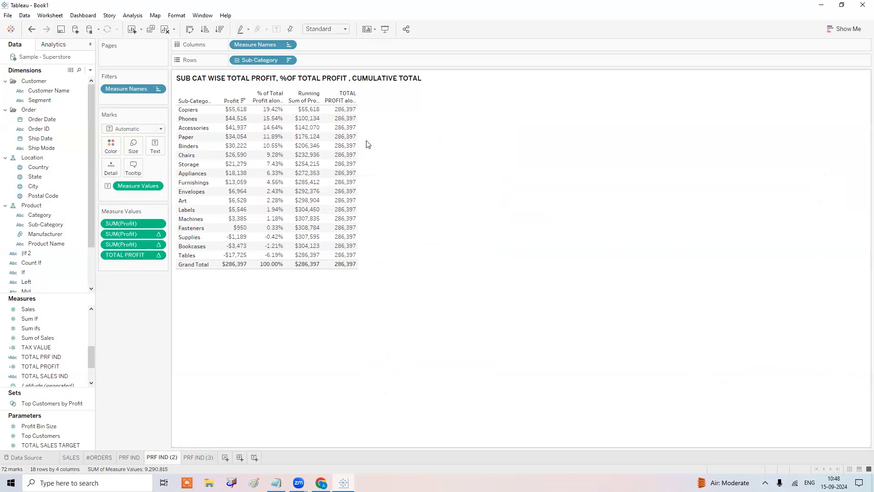
Start a new calculated field with the comment //INDV TOTAL / GRAND TOTAL.
{"action": "left_click", "coordinate": [90, 73]}
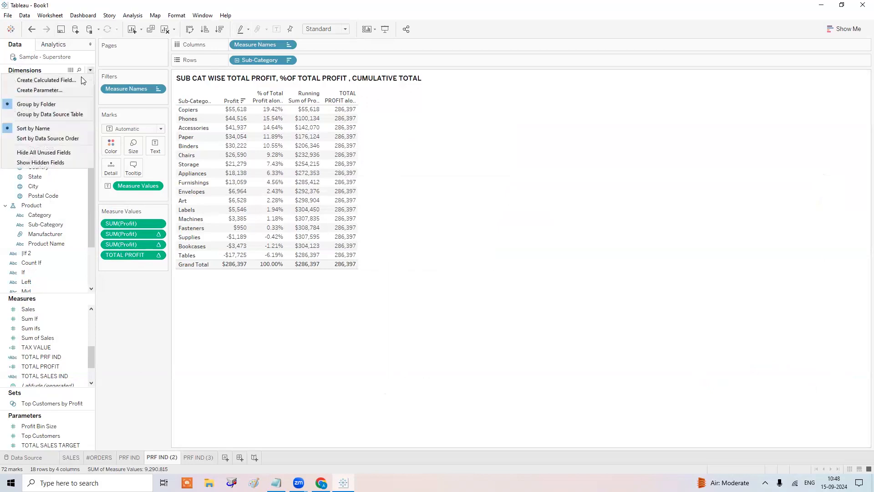
{"action": "left_click", "coordinate": [80, 78]}
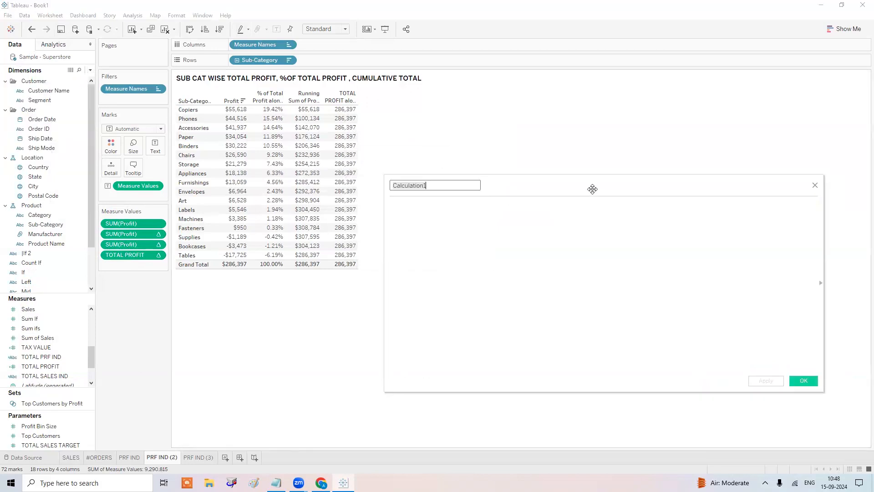
{"action": "left_click_drag", "start_coordinate": [593, 189], "coordinate": [559, 186]}
{"action": "left_click_drag", "start_coordinate": [149, 223], "coordinate": [446, 224]}
{"action": "key", "text": "BackSpace"}
{"action": "key", "text": "BackSpace"}
{"action": "key", "text": "BackSpace"}
{"action": "key", "text": "BackSpace"}
{"action": "key", "text": "BackSpace"}
{"action": "key", "text": "BackSpace"}
{"action": "key", "text": "BackSpace"}
{"action": "key", "text": "BackSpace"}
{"action": "key", "text": "BackSpace"}
{"action": "key", "text": "BackSpace"}
{"action": "key", "text": "BackSpace"}
{"action": "key", "text": "BackSpace"}
{"action": "key", "text": "BackSpace"}
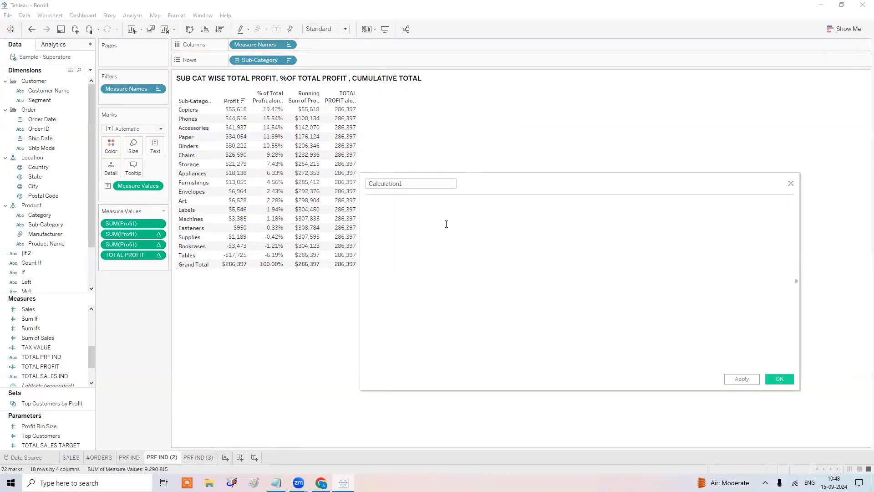
{"action": "type", "text": "INDV TOTAL / "}
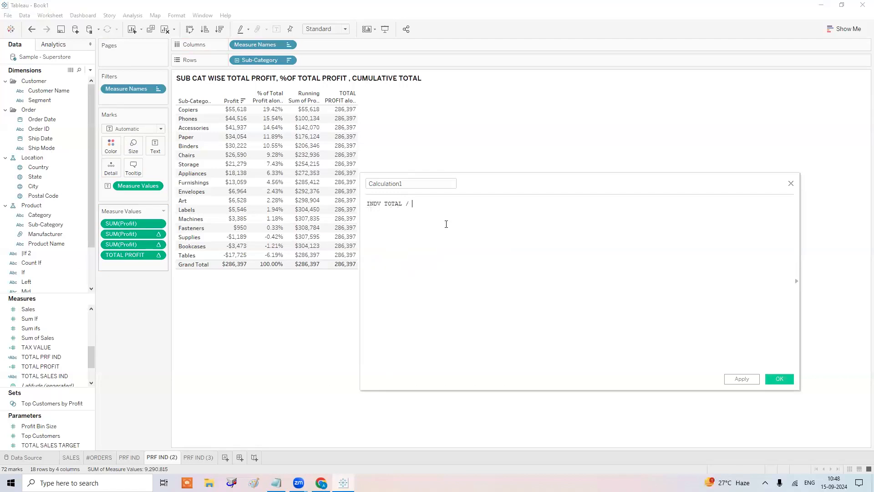
{"action": "type", "text": "G"}
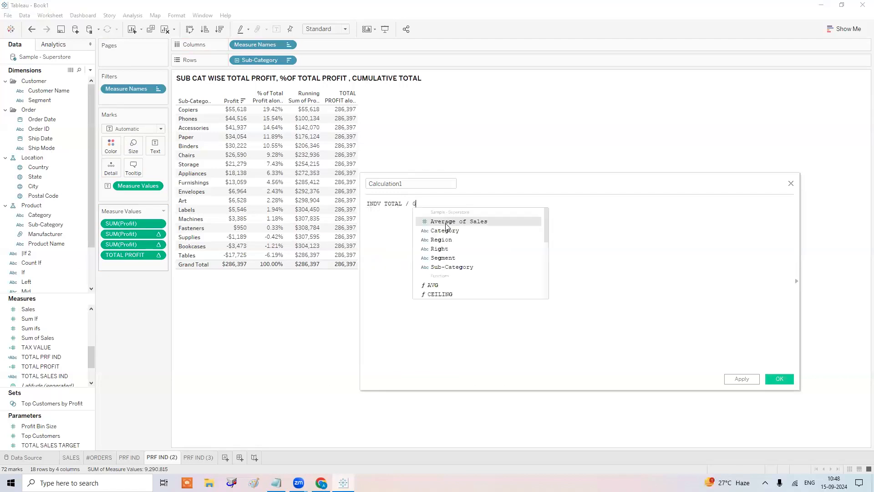
{"action": "type", "text": "RAND TOTAL"}
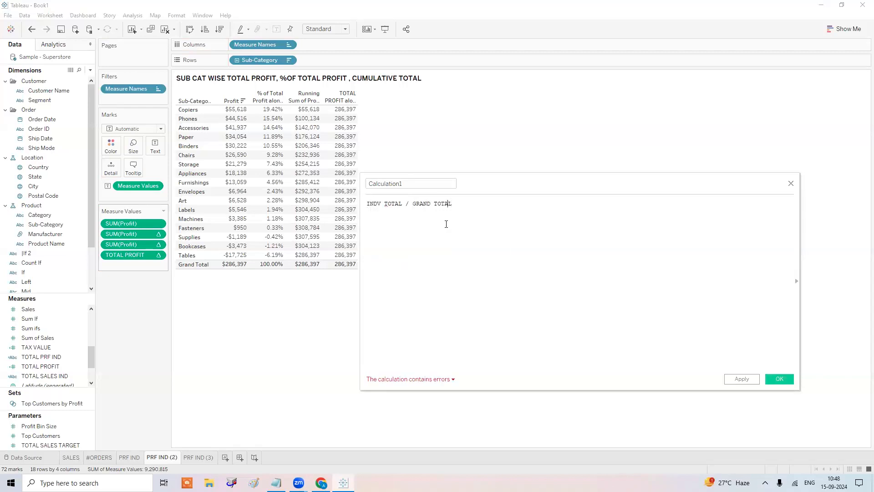
{"action": "type", "text": "//"}
{"action": "key", "text": "End"}
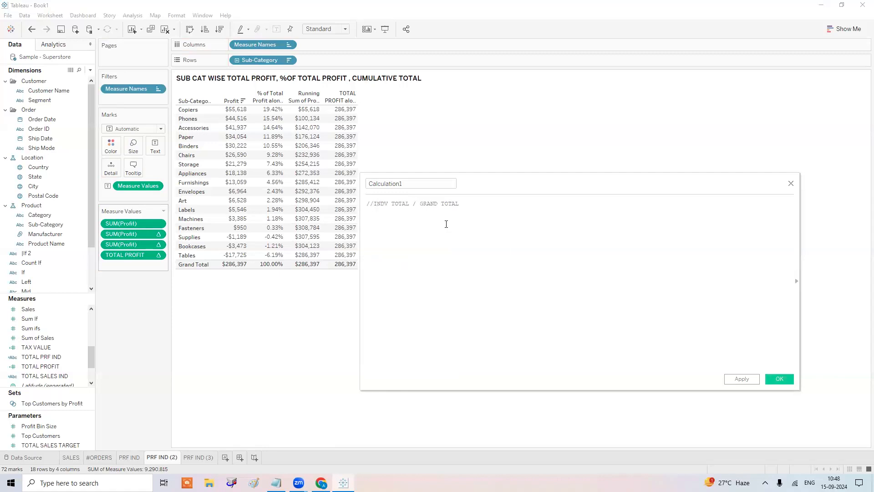
{"action": "key", "text": "Return"}
{"action": "key", "text": "Return"}
Enter the formula SUM([Profit]) below the comment.
{"action": "type", "text": "sum"}
{"action": "key", "text": "Return"}
{"action": "type", "text": "pro"}
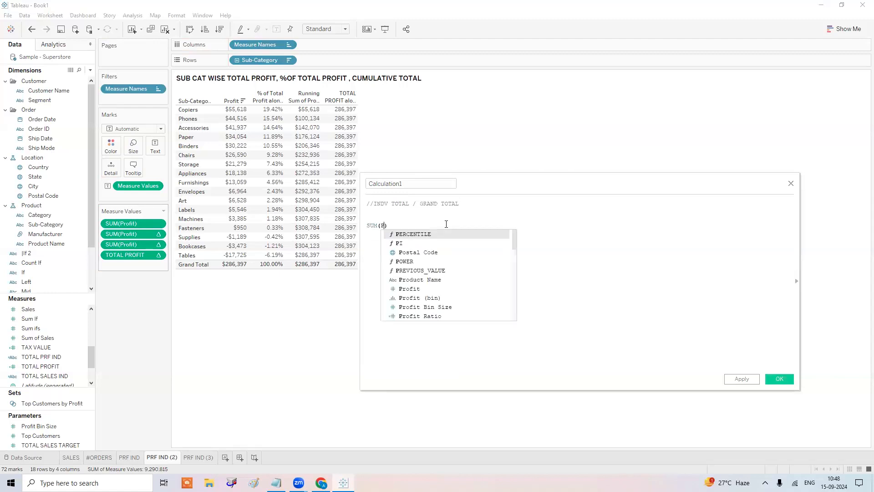
{"action": "key", "text": "Return"}
{"action": "key", "text": "BackSpace"}
{"action": "key", "text": "BackSpace"}
{"action": "key", "text": "BackSpace"}
{"action": "key", "text": "BackSpace"}
{"action": "key", "text": "BackSpace"}
{"action": "key", "text": "BackSpace"}
{"action": "key", "text": "BackSpace"}
{"action": "key", "text": "BackSpace"}
{"action": "key", "text": "BackSpace"}
{"action": "key", "text": "BackSpace"}
{"action": "key", "text": "BackSpace"}
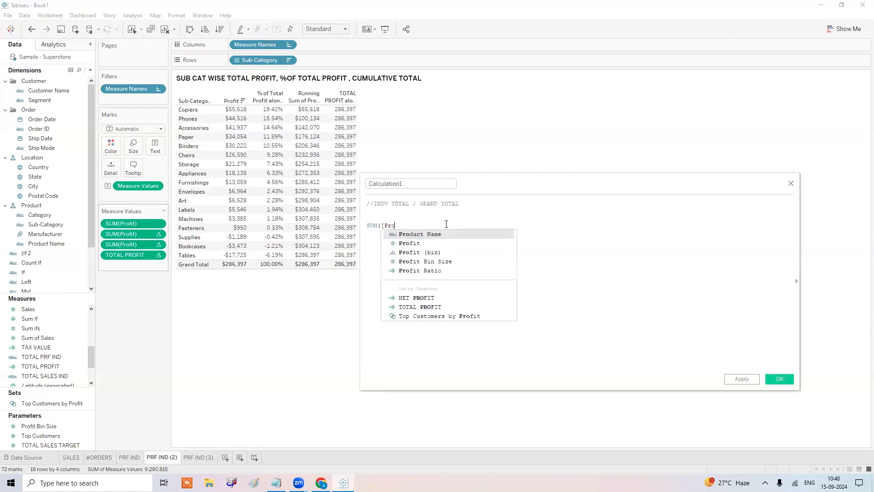
{"action": "key", "text": "Down"}
{"action": "key", "text": "Return"}
{"action": "type", "text": ")"}
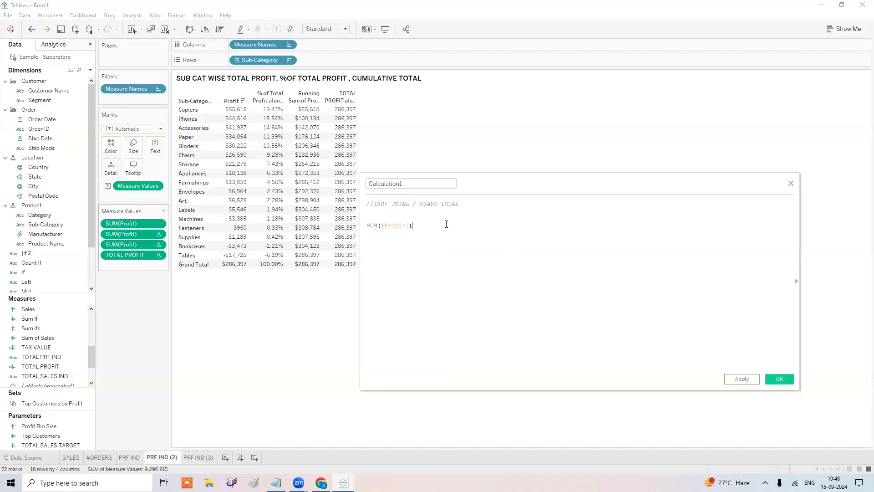
{"action": "scroll", "coordinate": [447, 224], "scroll_direction": "up", "scroll_amount": 4}
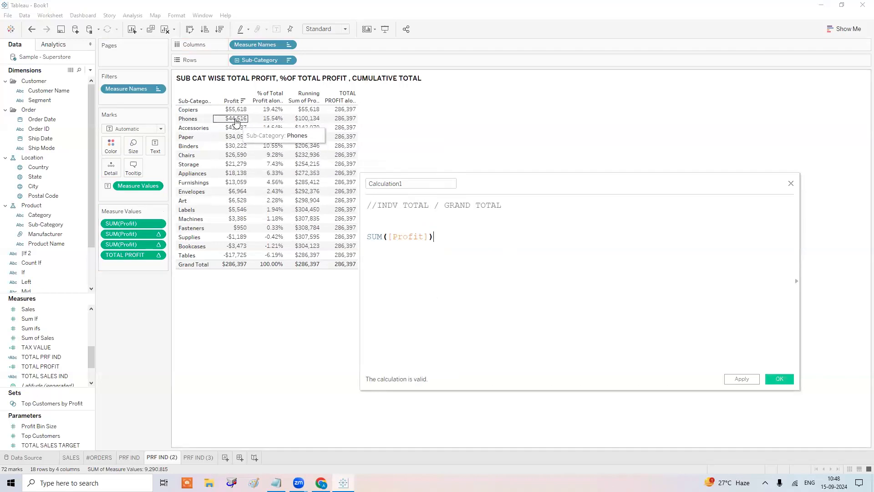
Remove the % of Total column and set the calculation to SUM([Profit])/[TOTAL PROFIT].
{"action": "left_click_drag", "start_coordinate": [126, 235], "coordinate": [130, 281]}
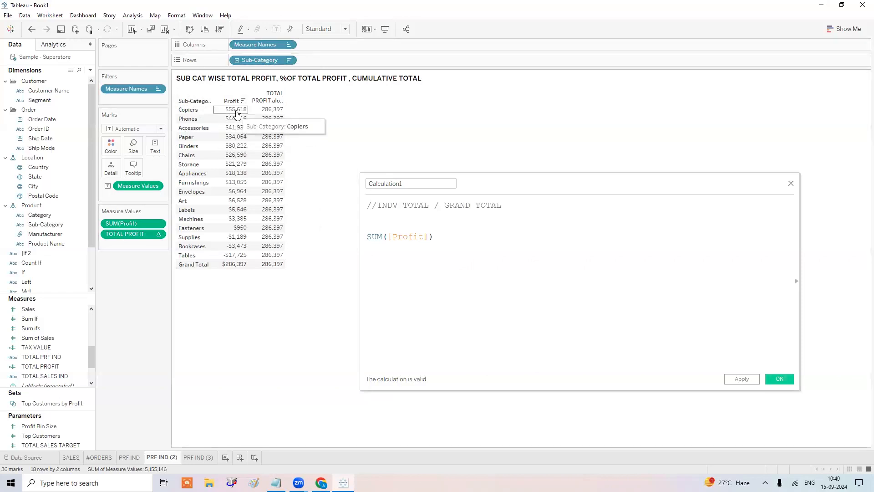
{"action": "left_click", "coordinate": [452, 236]}
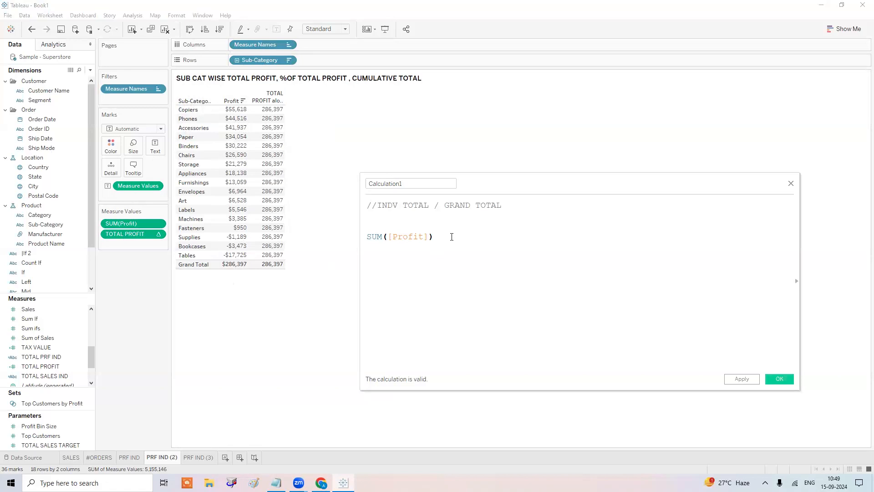
{"action": "type", "text": "/TOTA"}
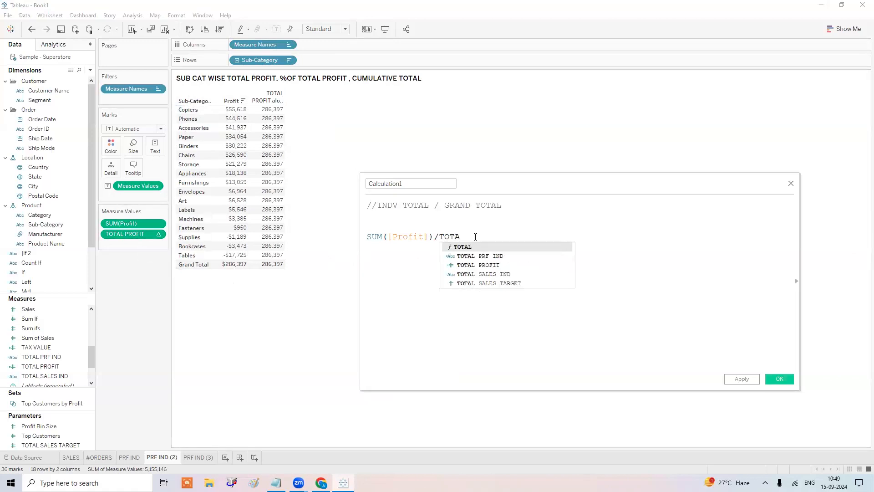
{"action": "key", "text": "Down"}
{"action": "key", "text": "Down"}
{"action": "key", "text": "Return"}
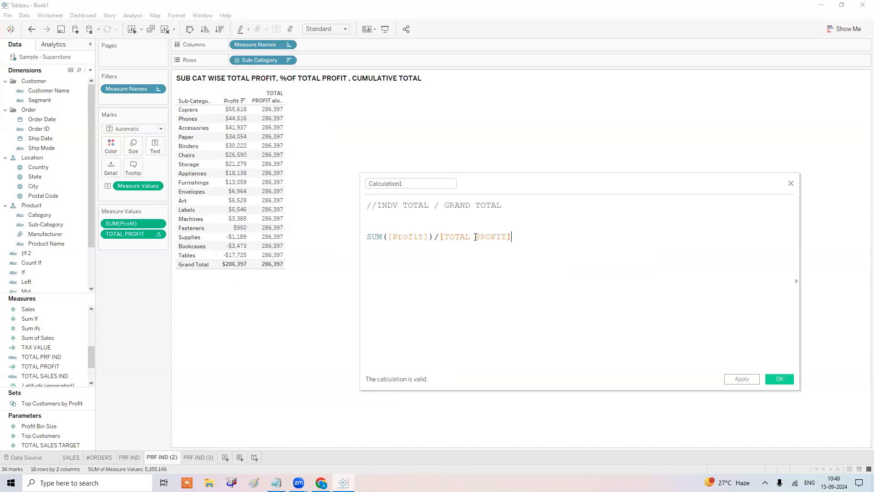
{"action": "left_click", "coordinate": [736, 380]}
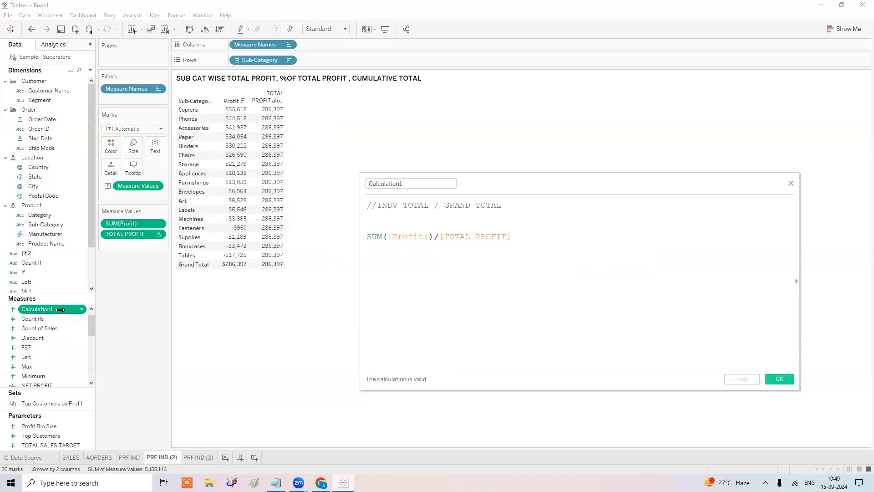
Rename the calculation to %CONTRIBUTION and add it to Measure Values.
{"action": "left_click", "coordinate": [410, 180]}
{"action": "double_click", "coordinate": [411, 180]}
{"action": "type", "text": "%CONTRIBUTION"}
{"action": "key", "text": "Return"}
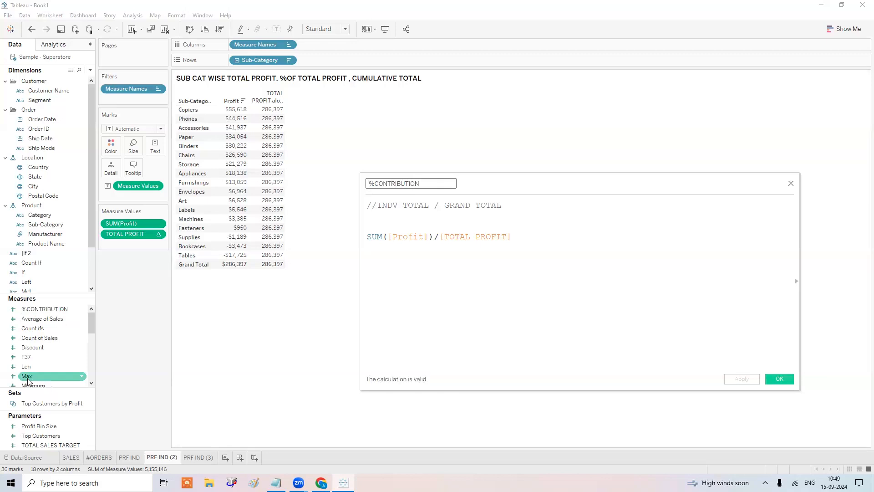
{"action": "left_click_drag", "start_coordinate": [45, 308], "coordinate": [126, 245]}
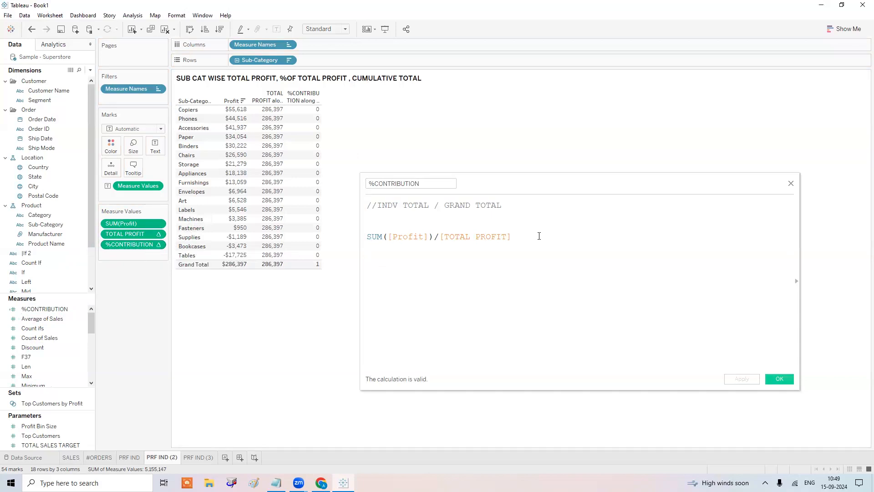
Format %CONTRIBUTION numbers as Percentage with 2 decimals, e.g. Copiers 19.42%.
{"action": "right_click", "coordinate": [142, 246]}
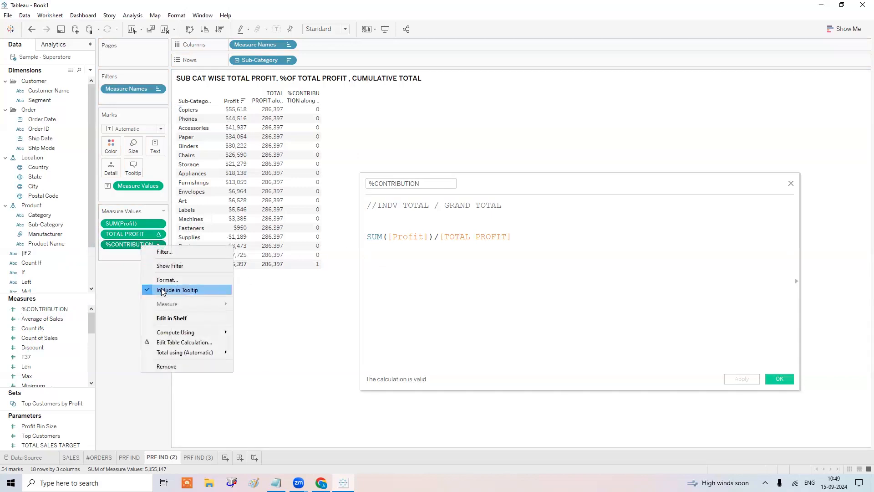
{"action": "left_click", "coordinate": [167, 279]}
{"action": "left_click", "coordinate": [64, 101]}
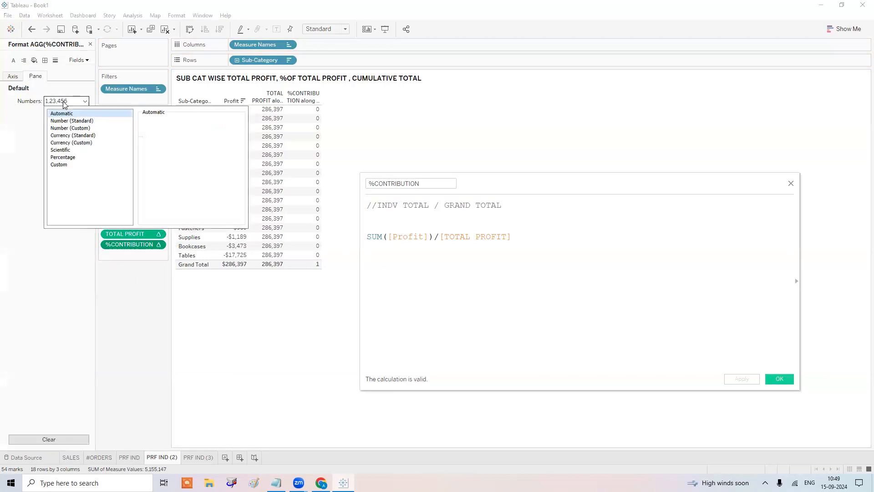
{"action": "left_click", "coordinate": [69, 158]}
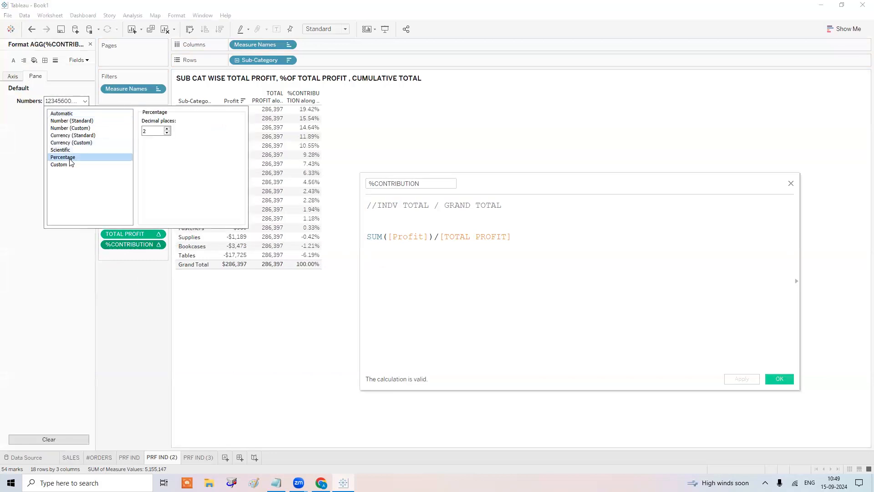
{"action": "left_click", "coordinate": [552, 246]}
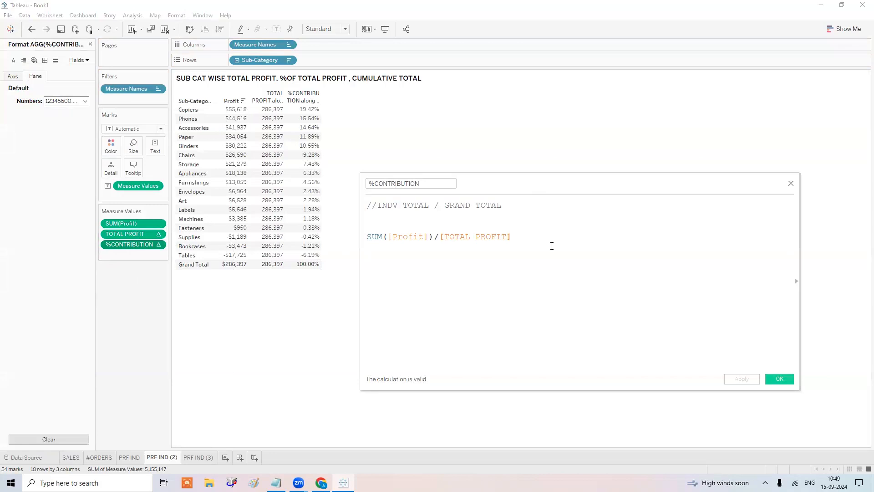
{"action": "left_click", "coordinate": [90, 44]}
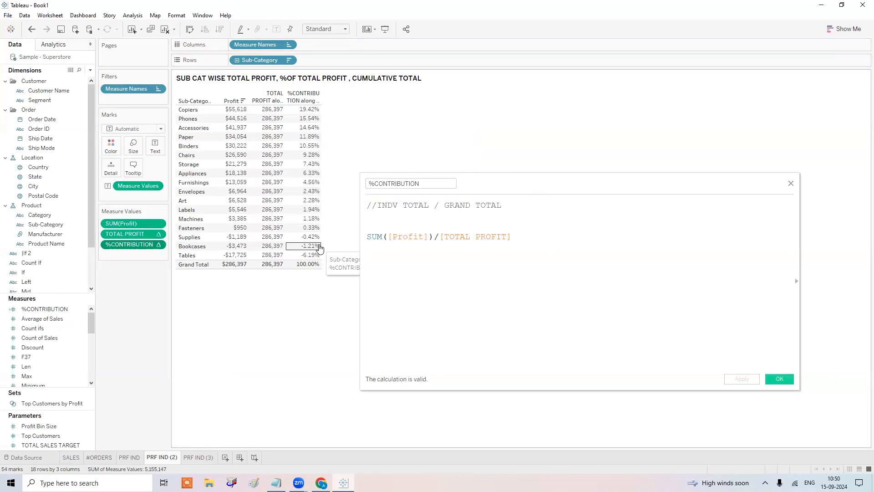
Swap the %CONTRIBUTION divisor [TOTAL PROFIT] for TOTAL(SUM([Profit])) and apply.
{"action": "left_click_drag", "start_coordinate": [513, 236], "coordinate": [441, 242]}
{"action": "key", "text": "BackSpace"}
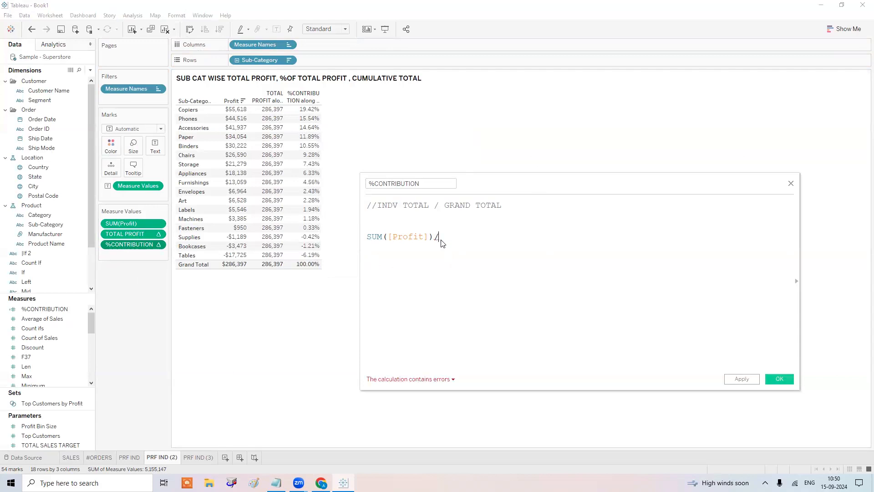
{"action": "type", "text": "TOTA"}
{"action": "key", "text": "Return"}
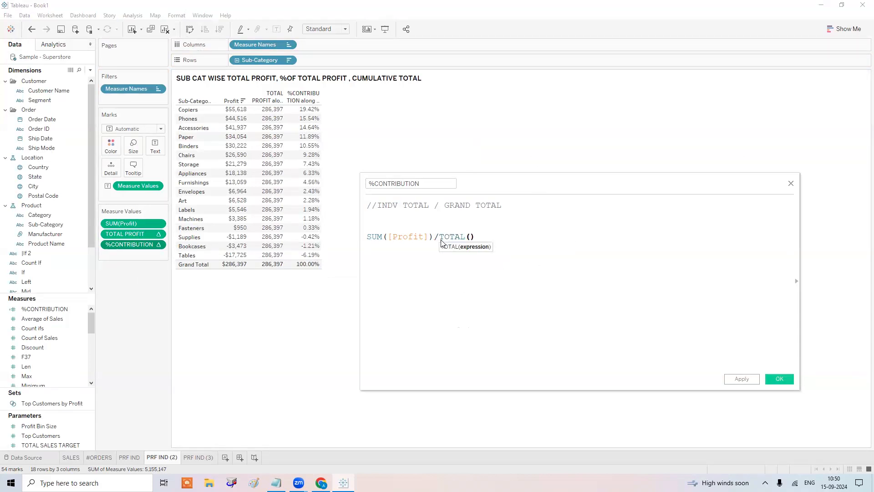
{"action": "type", "text": "SUM"}
{"action": "key", "text": "Return"}
{"action": "type", "text": "PR"}
{"action": "key", "text": "Down"}
{"action": "key", "text": "Return"}
{"action": "type", "text": ")"}
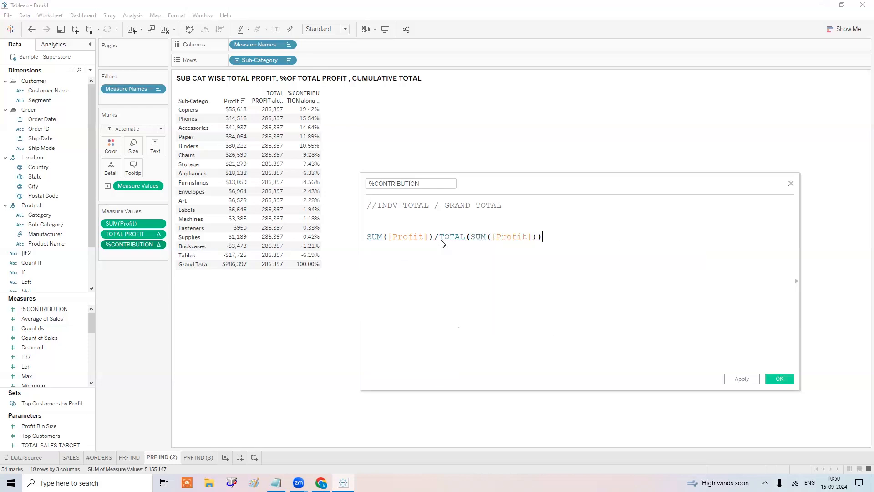
{"action": "scroll", "coordinate": [441, 243], "scroll_direction": "up", "scroll_amount": 3}
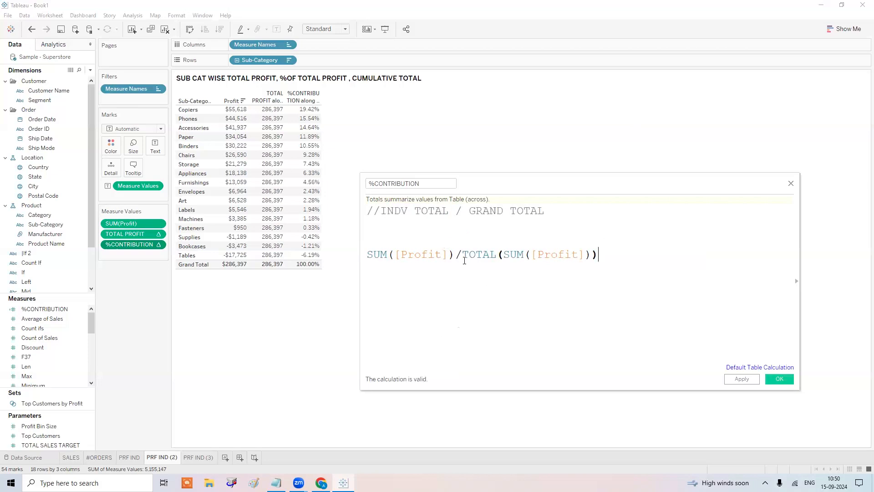
{"action": "left_click", "coordinate": [742, 378]}
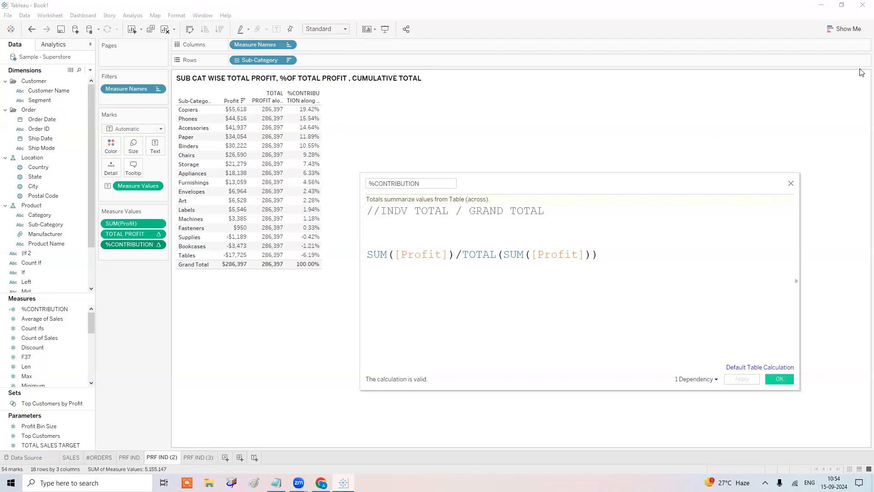
Save the %CONTRIBUTION calculation and move sheet PRF IND (2) after PRF IND (3).
{"action": "left_click", "coordinate": [776, 378]}
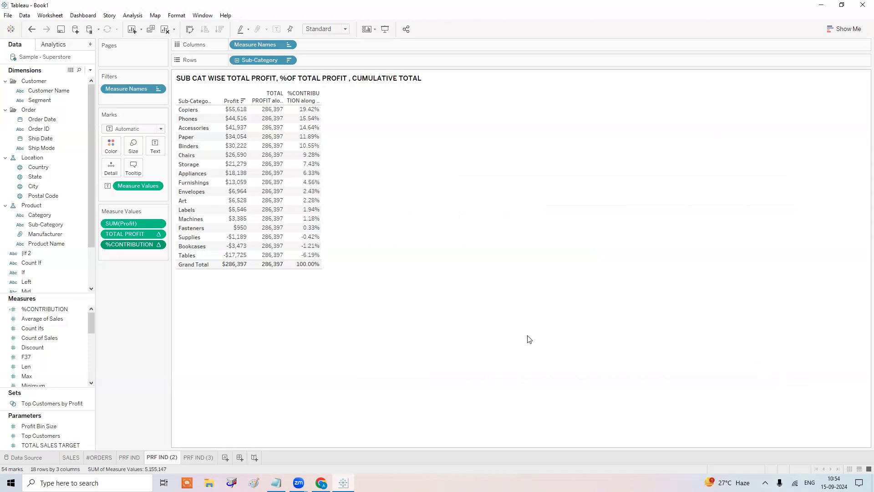
{"action": "left_click", "coordinate": [210, 457]}
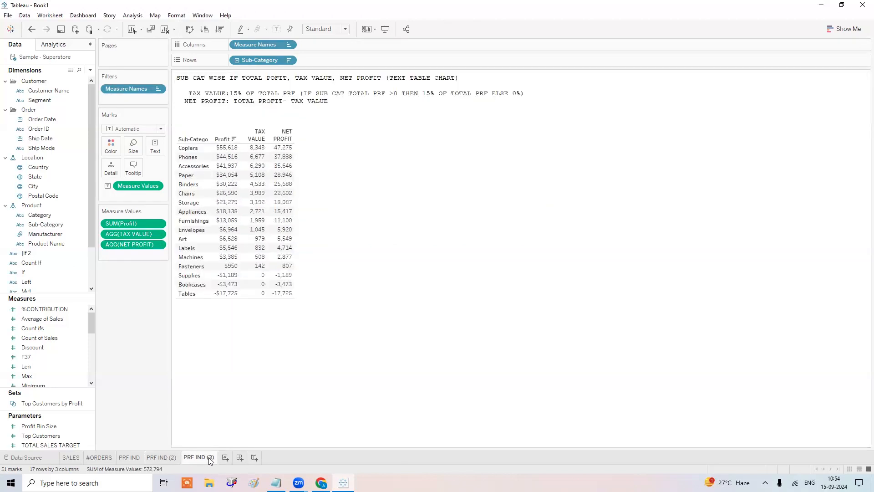
{"action": "left_click", "coordinate": [170, 457]}
{"action": "left_click_drag", "start_coordinate": [170, 458], "coordinate": [212, 458]}
Append ', INDEX()' after TOTAL() in the Notepad table-calculation notes.
{"action": "left_click", "coordinate": [276, 482]}
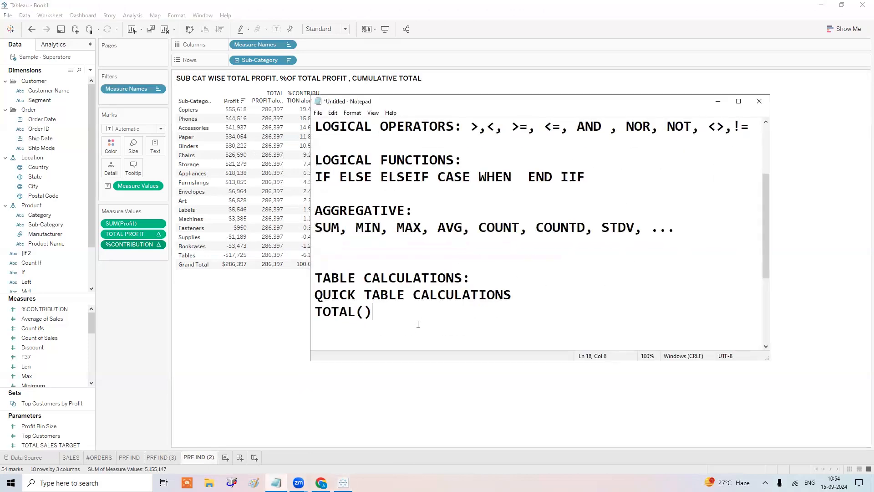
{"action": "key", "text": "Return"}
{"action": "key", "text": "BackSpace"}
{"action": "type", "text": ", INDEX()"}
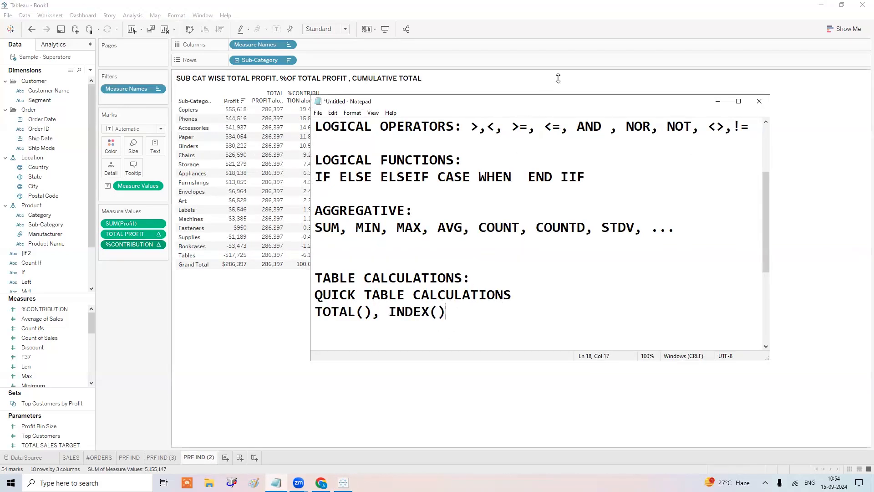
{"action": "left_click", "coordinate": [718, 101]}
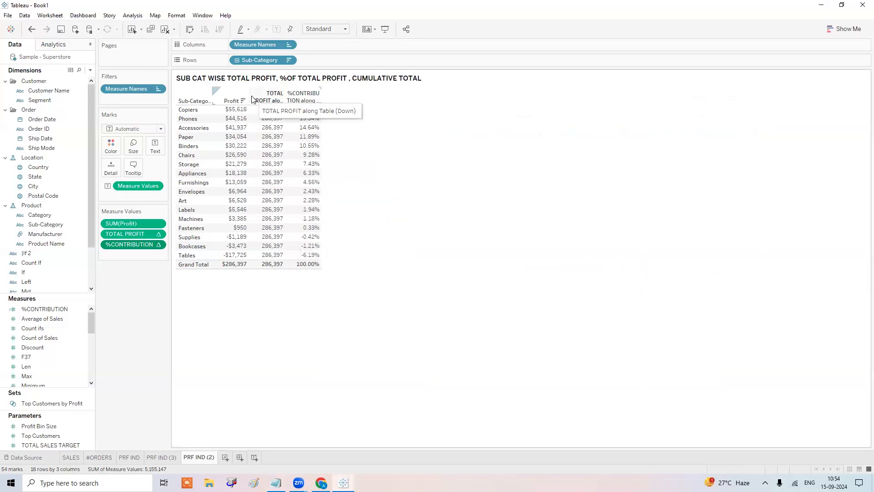
Create a calculated field named INDEX() whose formula is INDEX(), and save it.
{"action": "left_click", "coordinate": [90, 70]}
{"action": "left_click", "coordinate": [71, 77]}
{"action": "type", "text": "INDEX()"}
{"action": "key", "text": "Tab"}
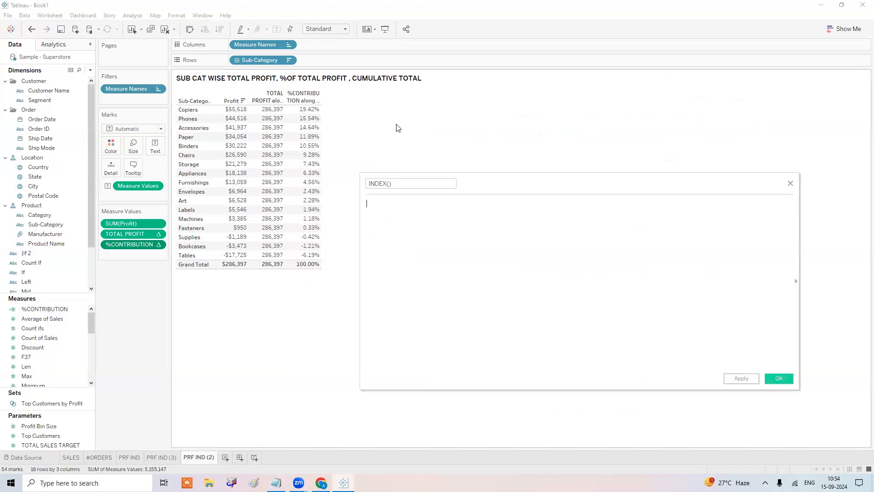
{"action": "type", "text": "INDE"}
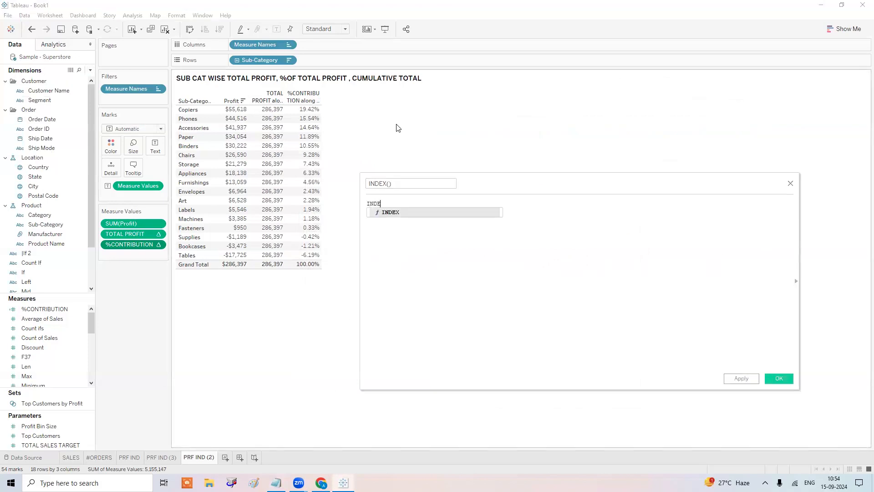
{"action": "key", "text": "Return"}
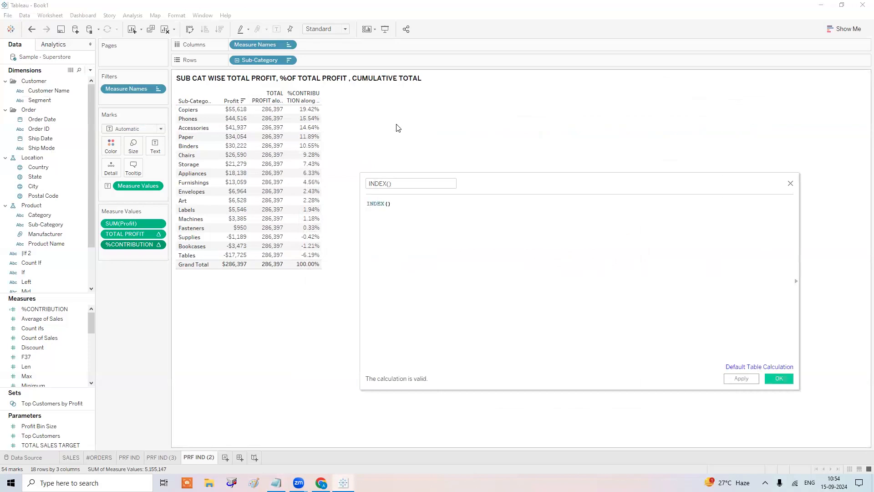
{"action": "key", "text": "BackSpace"}
{"action": "key", "text": "BackSpace"}
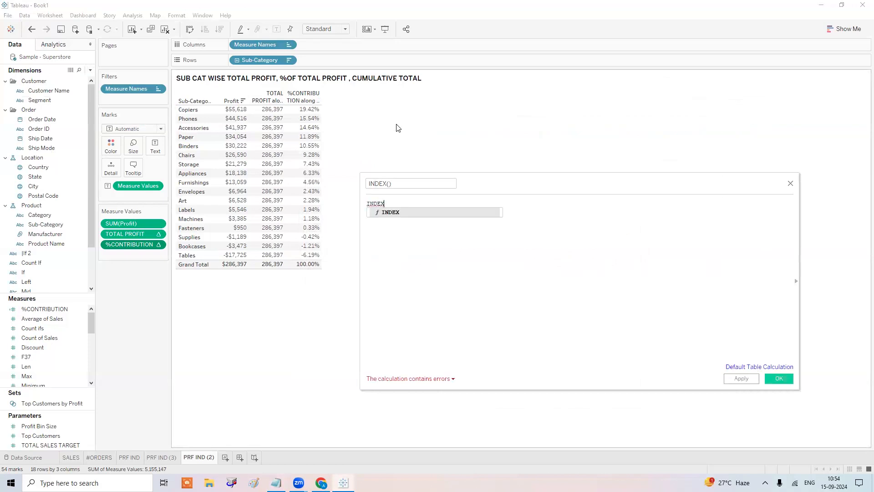
{"action": "key", "text": "BackSpace"}
{"action": "key", "text": "BackSpace"}
{"action": "key", "text": "BackSpace"}
{"action": "key", "text": "BackSpace"}
{"action": "key", "text": "BackSpace"}
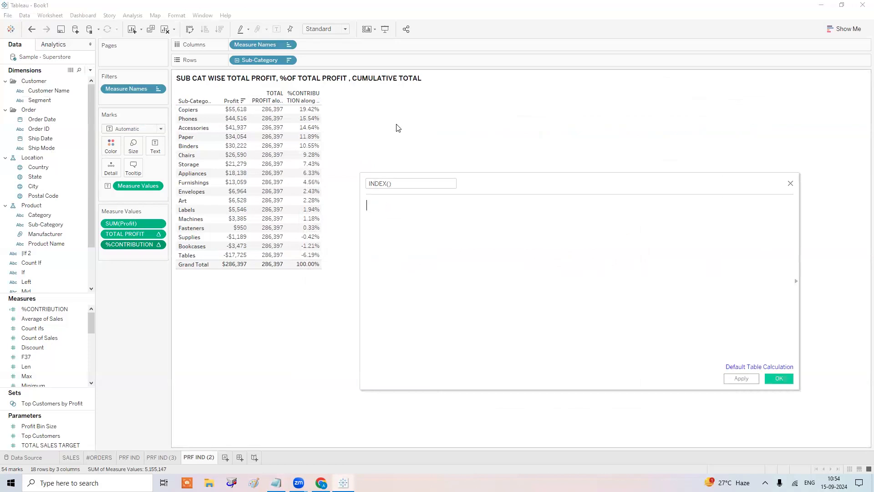
{"action": "type", "text": "INDEX"}
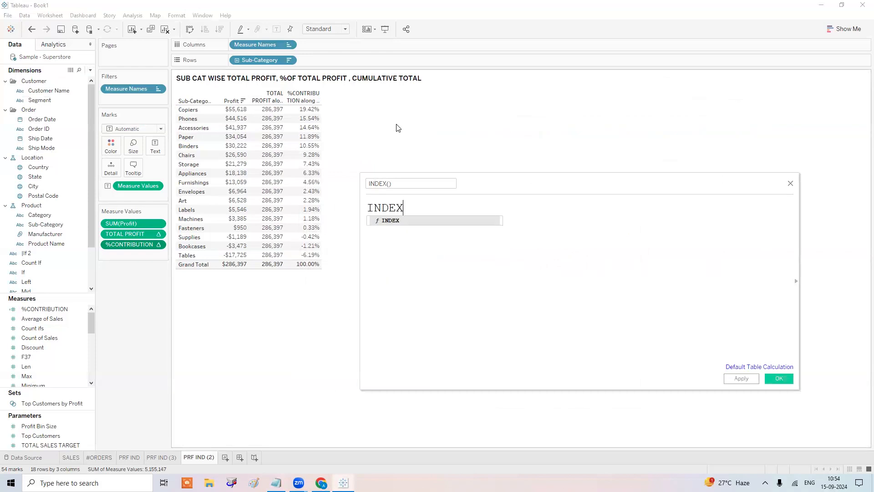
{"action": "type", "text": "()"}
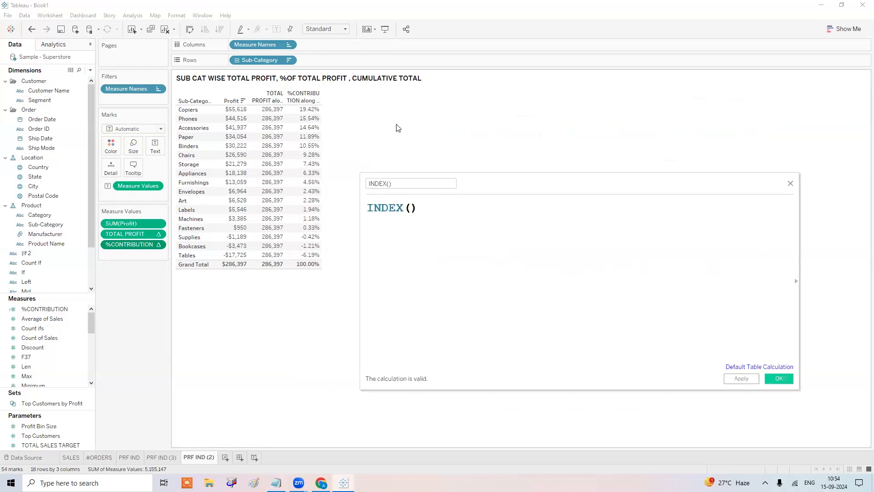
{"action": "left_click", "coordinate": [410, 207]}
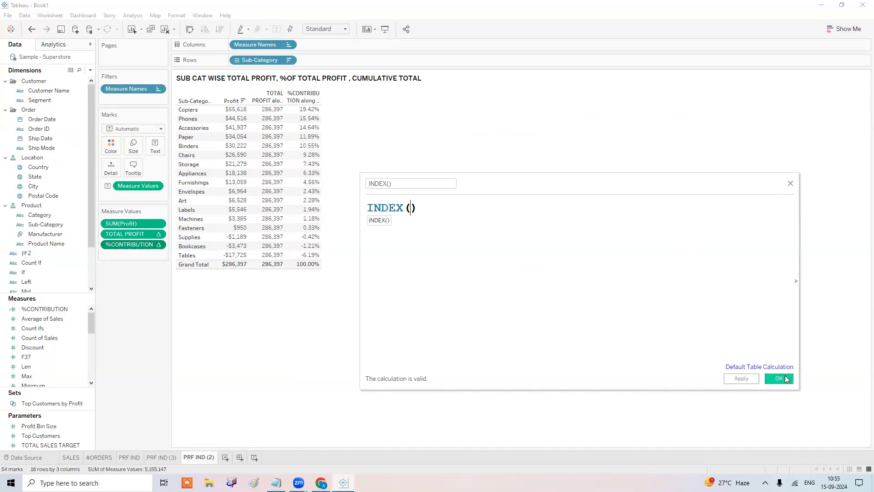
{"action": "left_click", "coordinate": [785, 379]}
Add INDEX() to Rows as a discrete field and sort rows by profit ascending, Tables 1 to Copiers 17.
{"action": "left_click_drag", "start_coordinate": [45, 370], "coordinate": [346, 57]}
{"action": "right_click", "coordinate": [347, 57]}
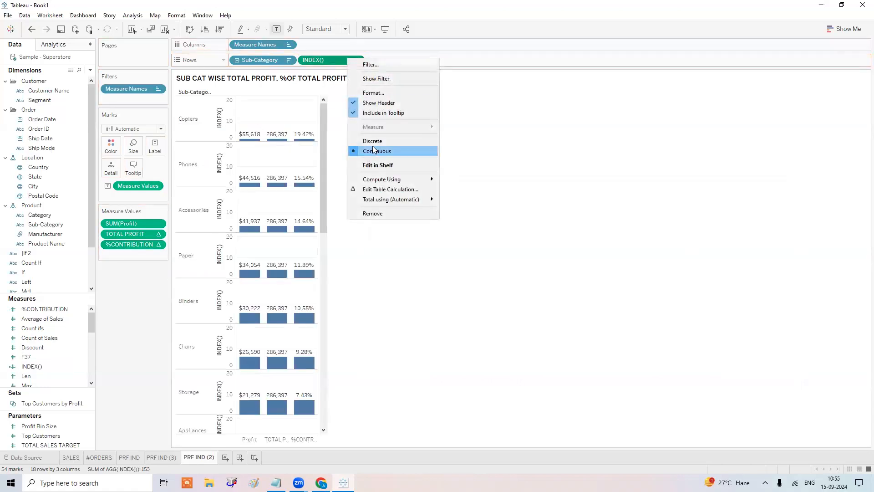
{"action": "left_click", "coordinate": [373, 140]}
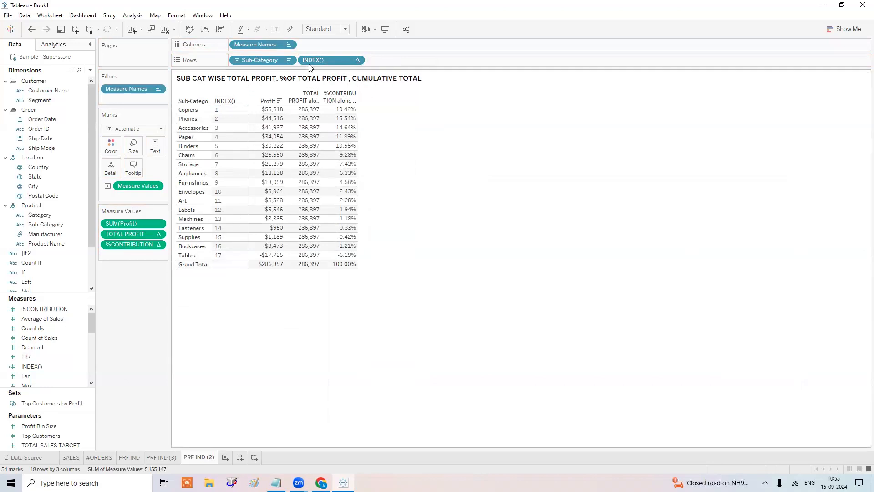
{"action": "left_click", "coordinate": [205, 28]}
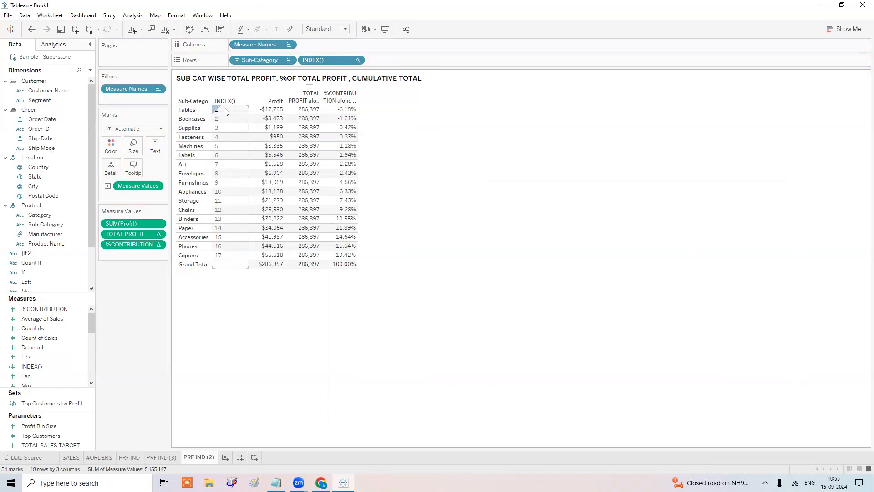
{"action": "left_click", "coordinate": [68, 320]}
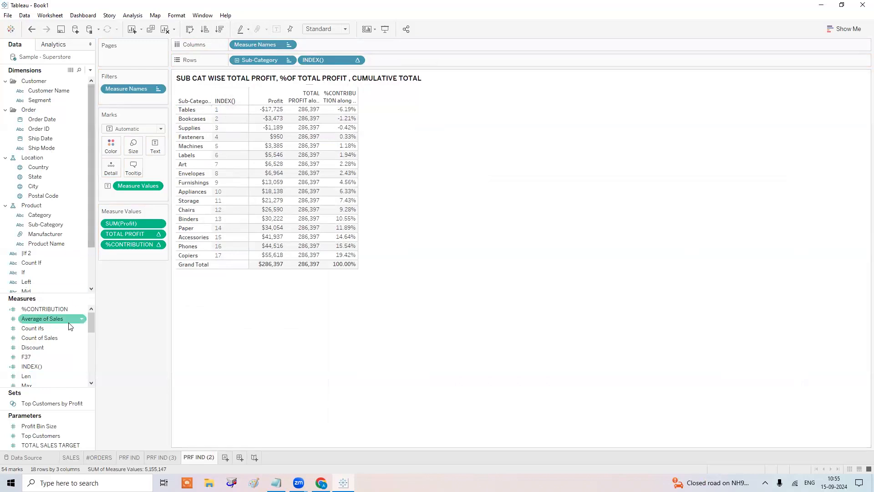
Check the INDEX() calculation, then move INDEX() ahead of Sub-Category and narrow its column.
{"action": "right_click", "coordinate": [62, 364]}
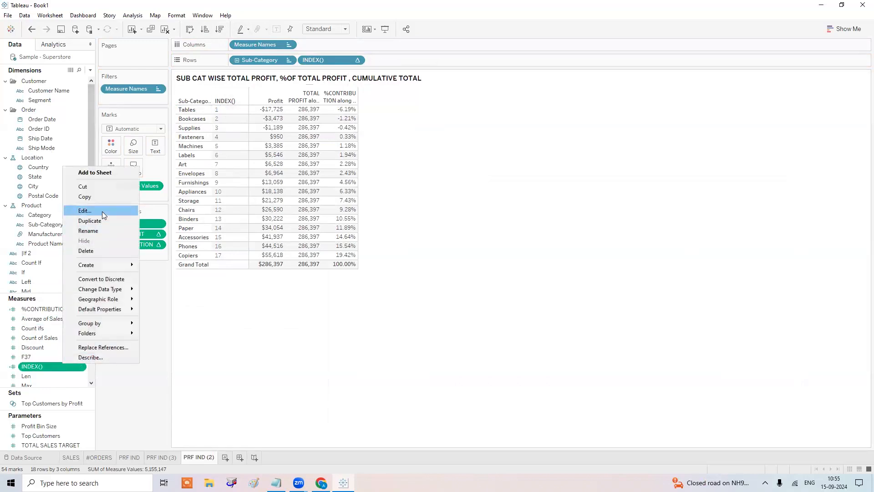
{"action": "left_click", "coordinate": [85, 211]}
{"action": "scroll", "coordinate": [463, 250], "scroll_direction": "up", "scroll_amount": 5}
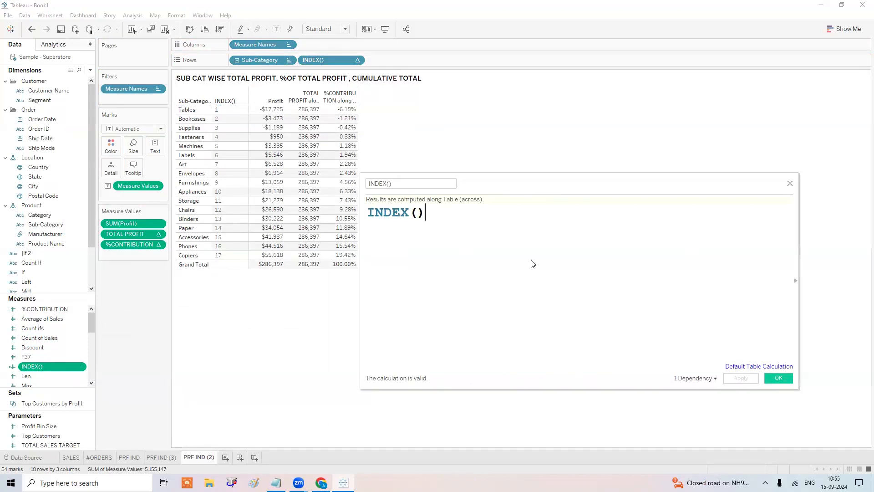
{"action": "left_click", "coordinate": [768, 379]}
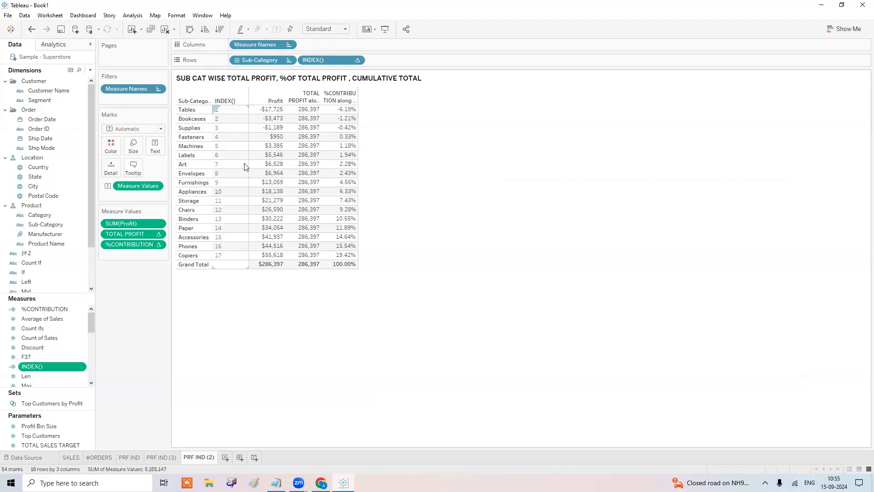
{"action": "mouse_move", "coordinate": [244, 167]}
{"action": "left_mouse_down"}
{"action": "mouse_move", "coordinate": [324, 63]}
{"action": "mouse_move", "coordinate": [411, 61]}
{"action": "left_mouse_up"}
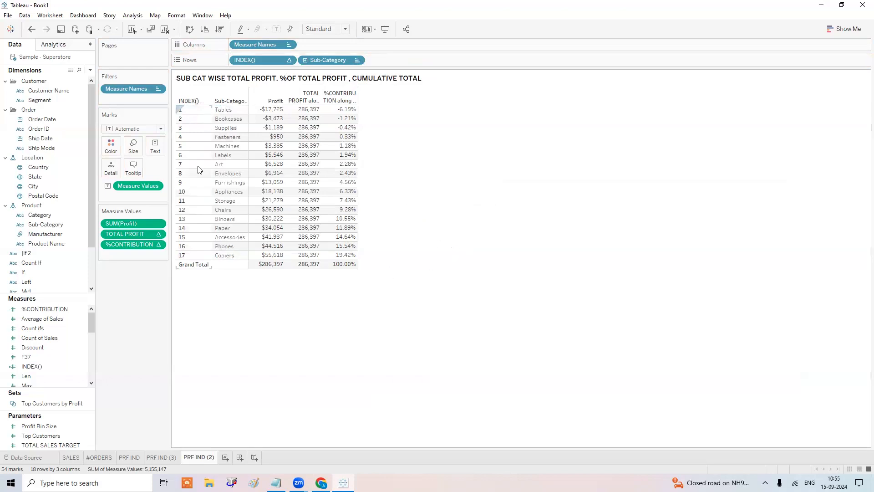
{"action": "left_click_drag", "start_coordinate": [210, 168], "coordinate": [203, 168]}
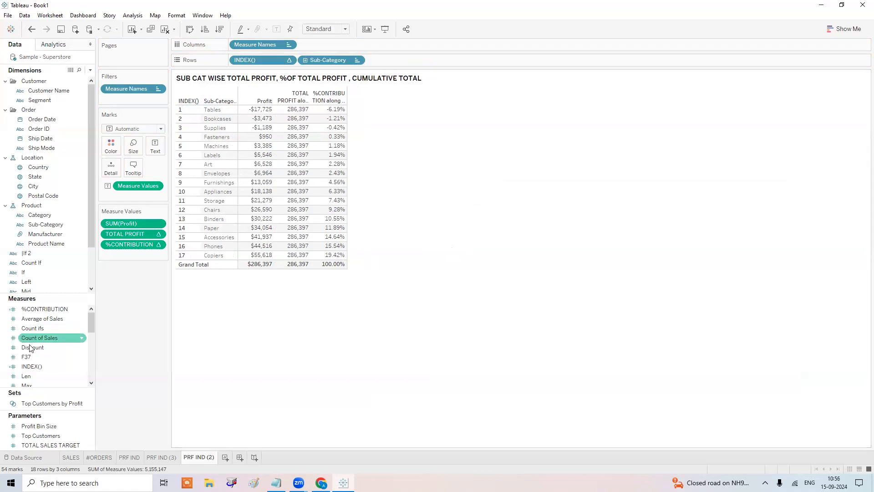
Reopen the INDEX() calculation to review its formula, computed along Table (across).
{"action": "right_click", "coordinate": [40, 369]}
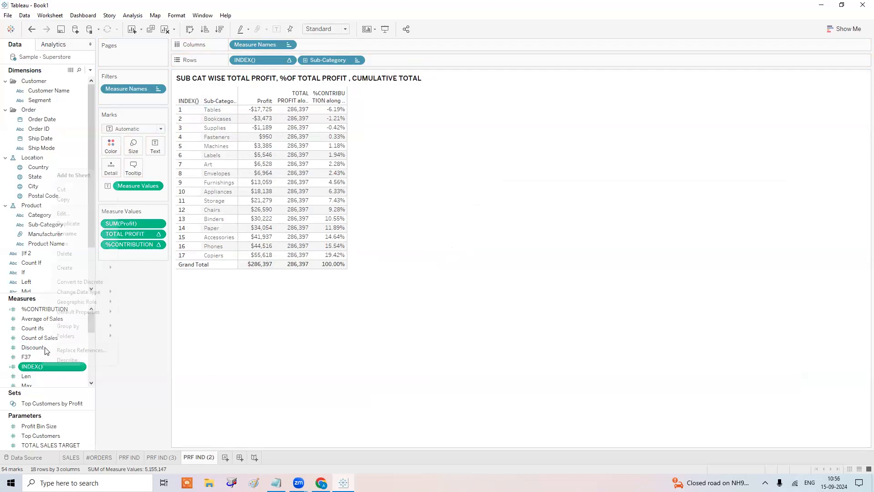
{"action": "left_click", "coordinate": [77, 215]}
{"action": "scroll", "coordinate": [532, 203], "scroll_direction": "up", "scroll_amount": 6}
{"action": "left_click_drag", "start_coordinate": [549, 177], "coordinate": [575, 135]}
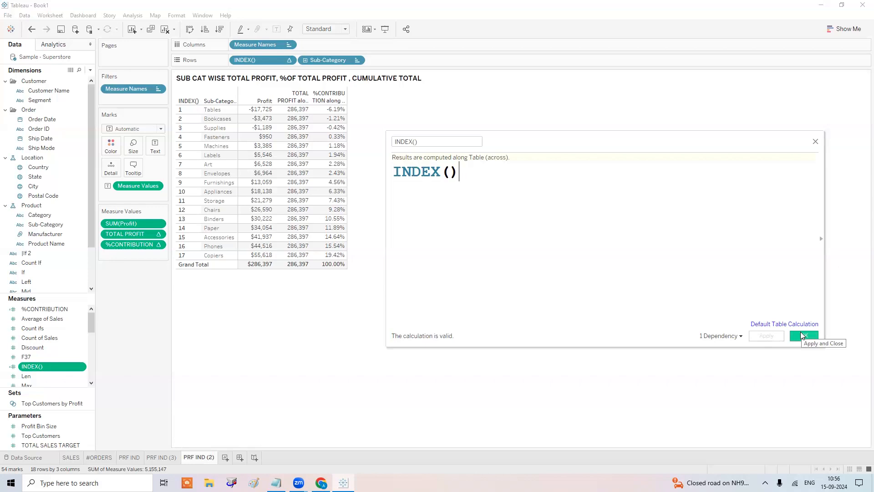
{"action": "left_click", "coordinate": [801, 336]}
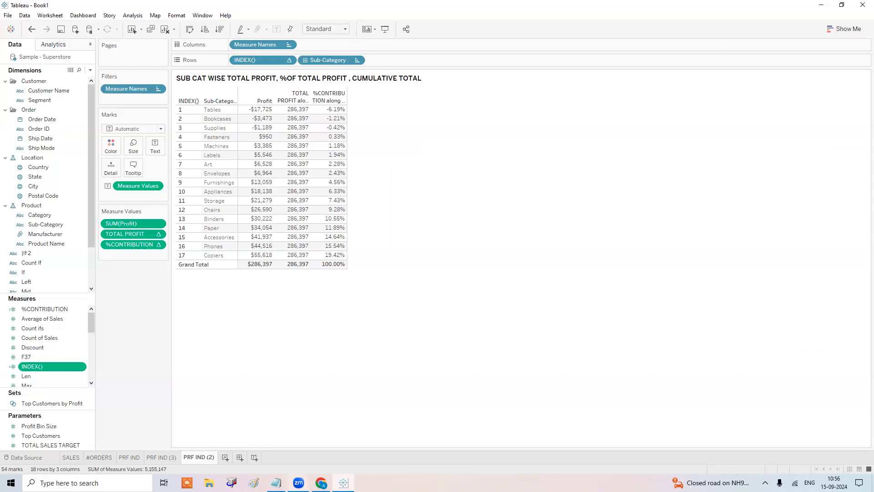
Type 'SHOW ME TOP 3 PRODUCTS FOR EACH YEAR' on a new line below TOTAL(), INDEX() in Notepad.
{"action": "key", "text": "alt+Tab"}
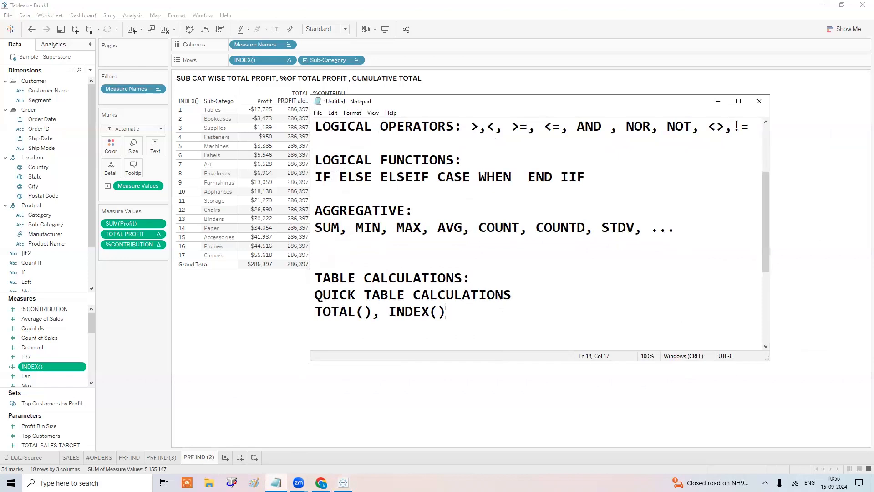
{"action": "key", "text": "Return"}
{"action": "key", "text": "Return"}
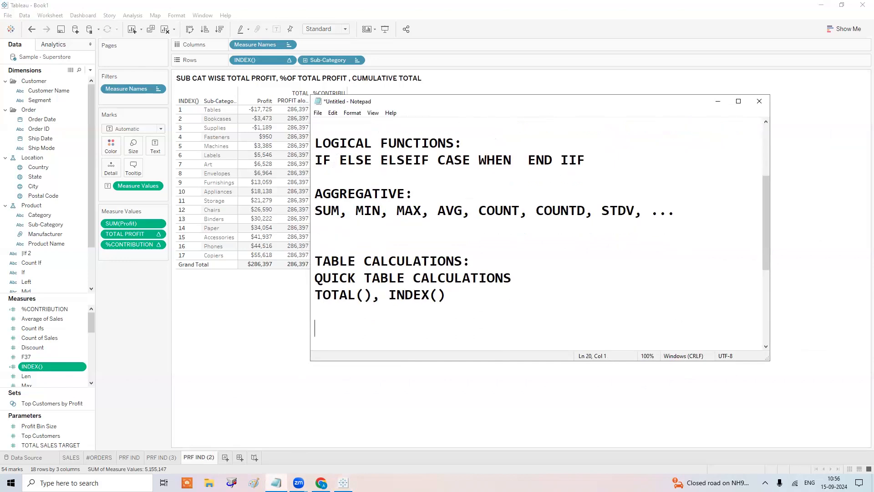
{"action": "type", "text": "SHOW MW"}
{"action": "key", "text": "BackSpace"}
{"action": "type", "text": "E TOP 3"}
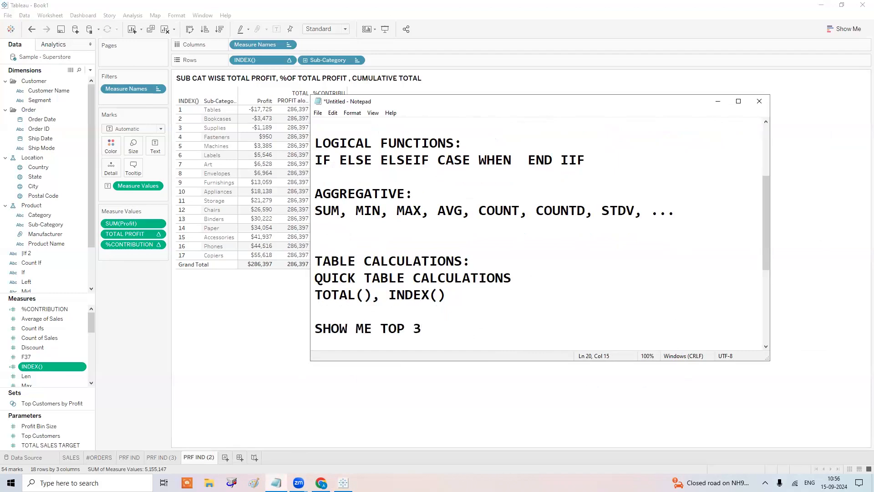
{"action": "type", "text": " PRODUCTS FOR EACH YEAR"}
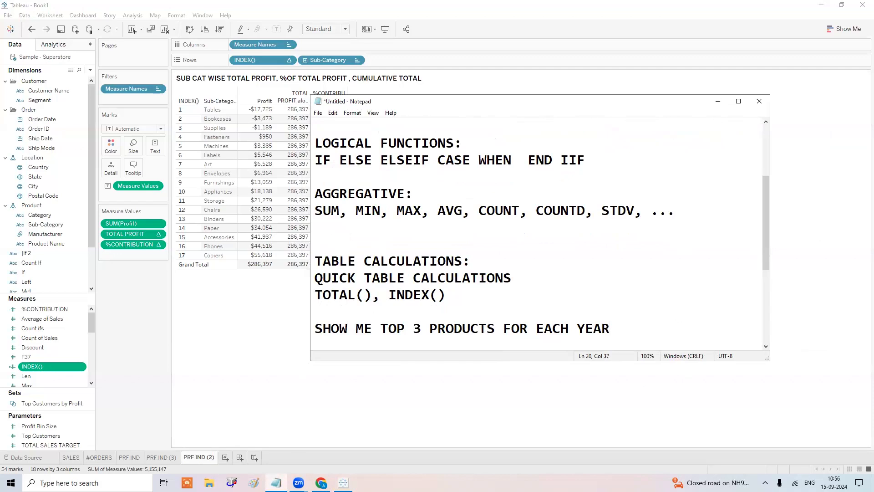
{"action": "scroll", "coordinate": [505, 308], "scroll_direction": "up", "scroll_amount": 1}
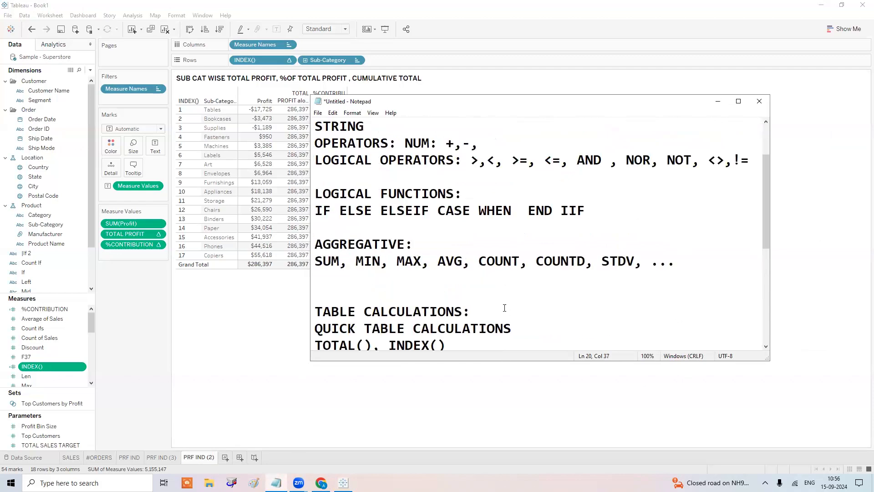
{"action": "scroll", "coordinate": [506, 285], "scroll_direction": "down", "scroll_amount": 5}
Edit the line to 'Q.SHOW ME TOP 3 PRODUCTS BY TOTAL SALES FOR EACH YEAR', select it, and add Sheet 6.
{"action": "left_click", "coordinate": [495, 160]}
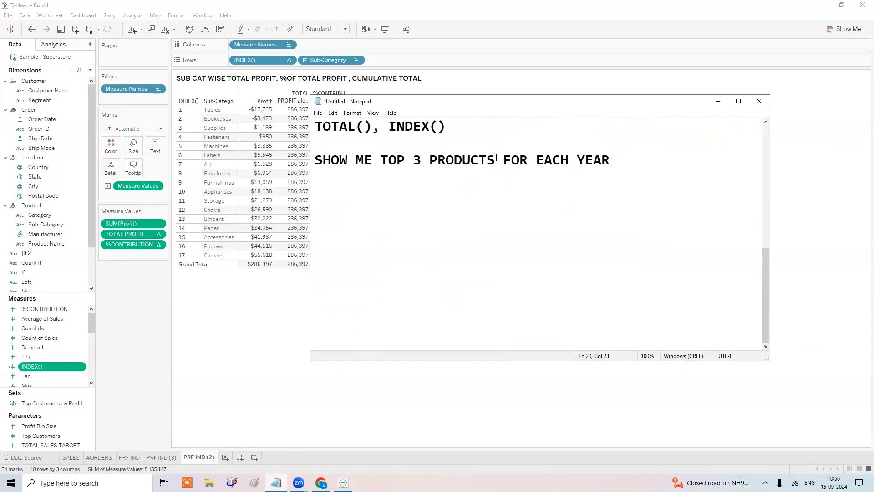
{"action": "type", "text": "Y"}
{"action": "key", "text": "BackSpace"}
{"action": "key", "text": "BackSpace"}
{"action": "key", "text": "BackSpace"}
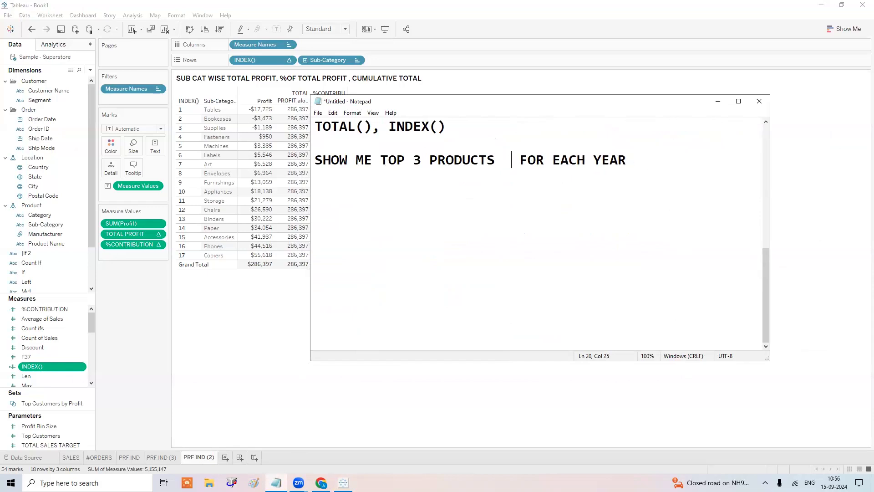
{"action": "type", "text": "BY TT"}
{"action": "key", "text": "BackSpace"}
{"action": "type", "text": "OTAL SAL"}
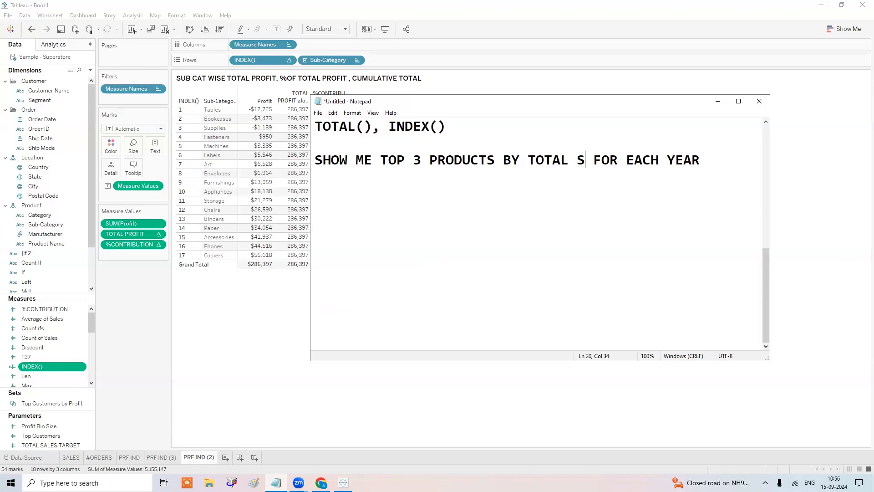
{"action": "type", "text": "ES"}
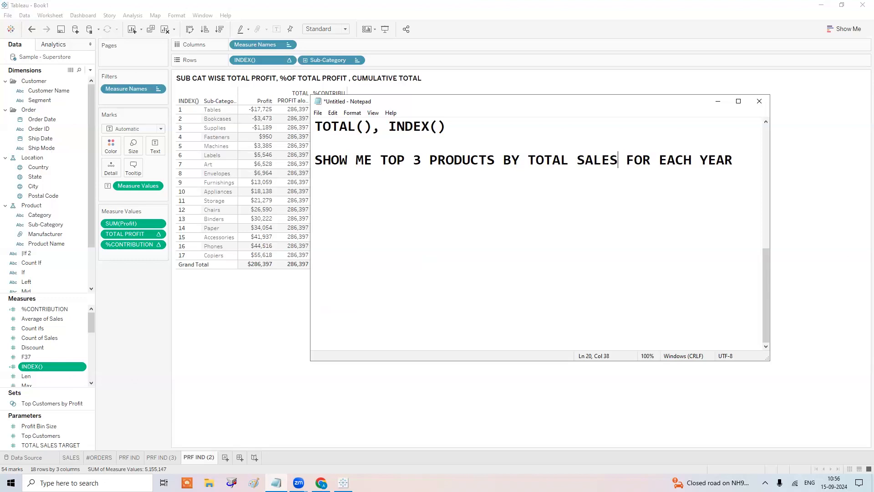
{"action": "left_click", "coordinate": [318, 163]}
{"action": "type", "text": "Q."}
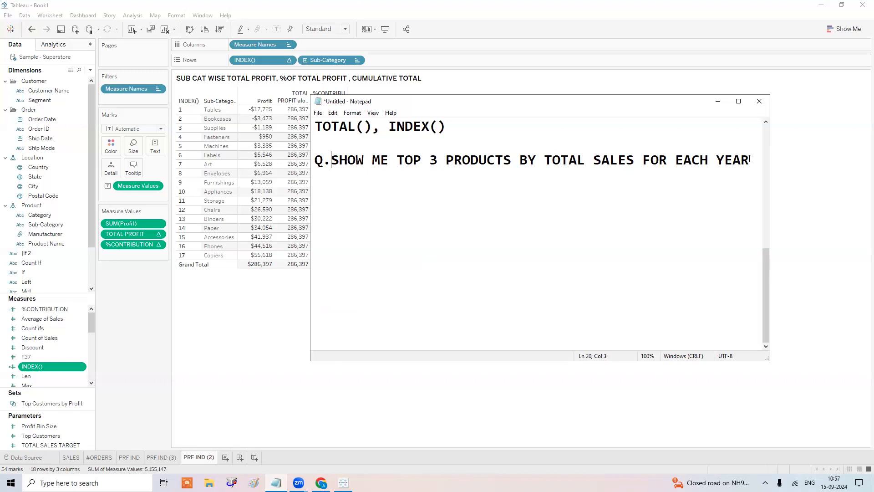
{"action": "left_click_drag", "start_coordinate": [440, 190], "coordinate": [317, 156]}
{"action": "key", "text": "ctrl+c"}
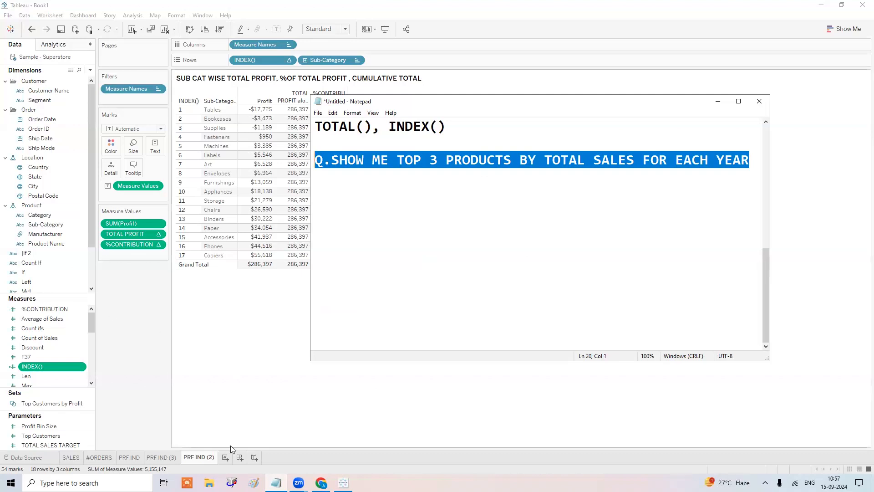
{"action": "left_click", "coordinate": [225, 457]}
Title Sheet 6 with the pasted top-3-products question in bold.
{"action": "double_click", "coordinate": [214, 87]}
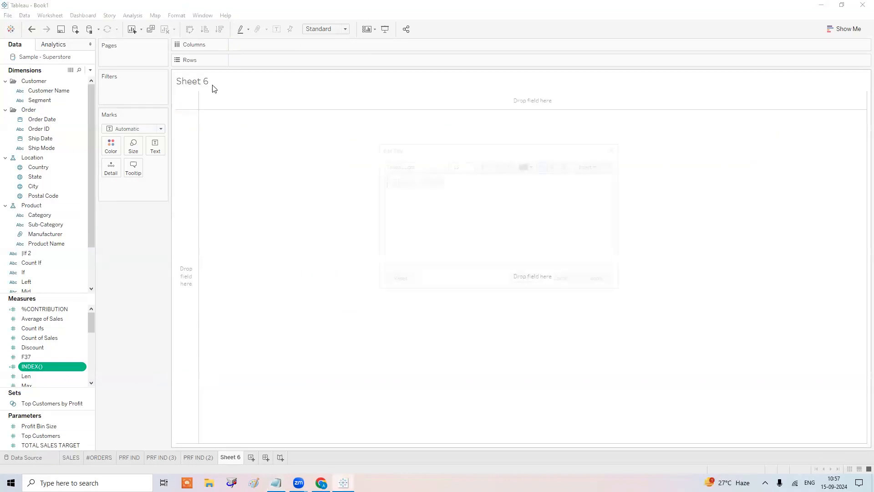
{"action": "key", "text": "ctrl+v"}
{"action": "key", "text": "ctrl+a"}
{"action": "key", "text": "ctrl+b"}
{"action": "left_click", "coordinate": [526, 281]}
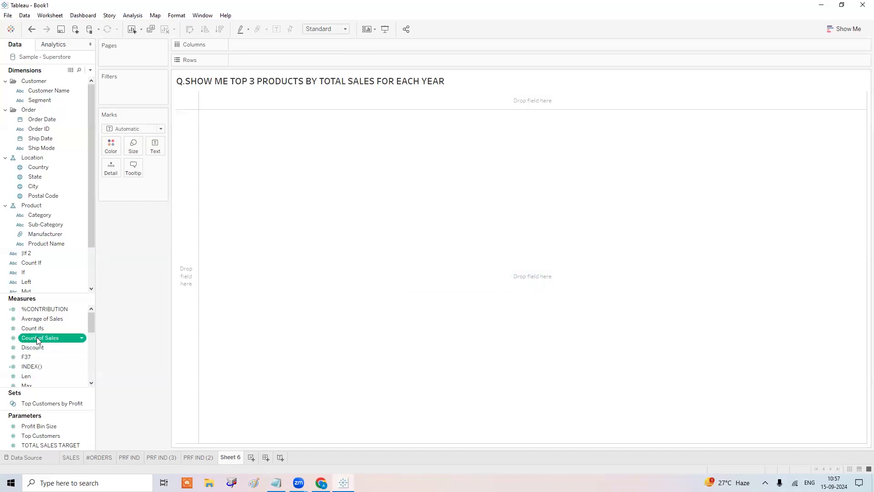
Show total SUM(Sales) of $2,297,201 as text on Sheet 6.
{"action": "scroll", "coordinate": [36, 346], "scroll_direction": "down", "scroll_amount": 3}
{"action": "left_click_drag", "start_coordinate": [38, 376], "coordinate": [308, 194]}
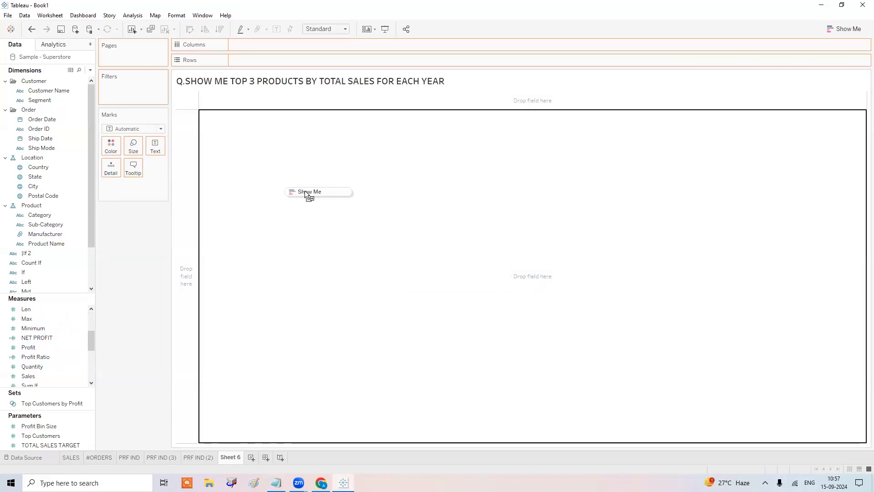
{"action": "left_click_drag", "start_coordinate": [308, 196], "coordinate": [156, 146]}
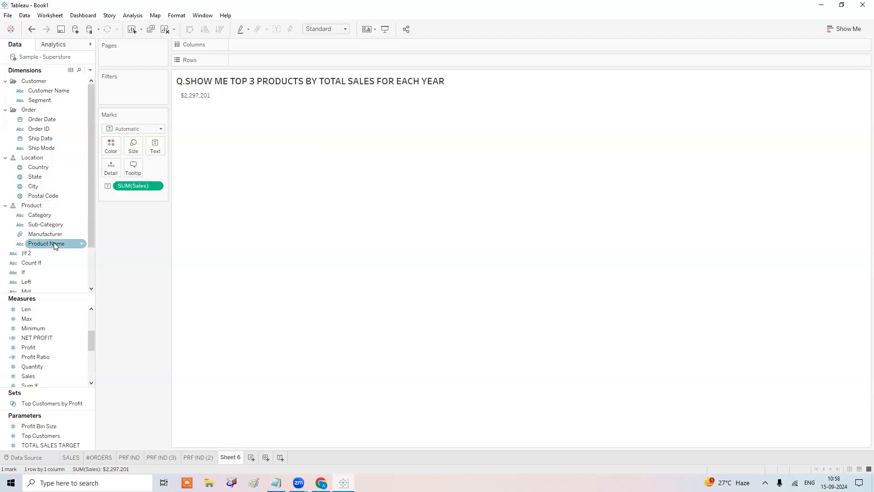
Filter Product Name to the top 3 by Sum of Sales, reducing the total to $111,692.
{"action": "left_click_drag", "start_coordinate": [55, 246], "coordinate": [132, 89]}
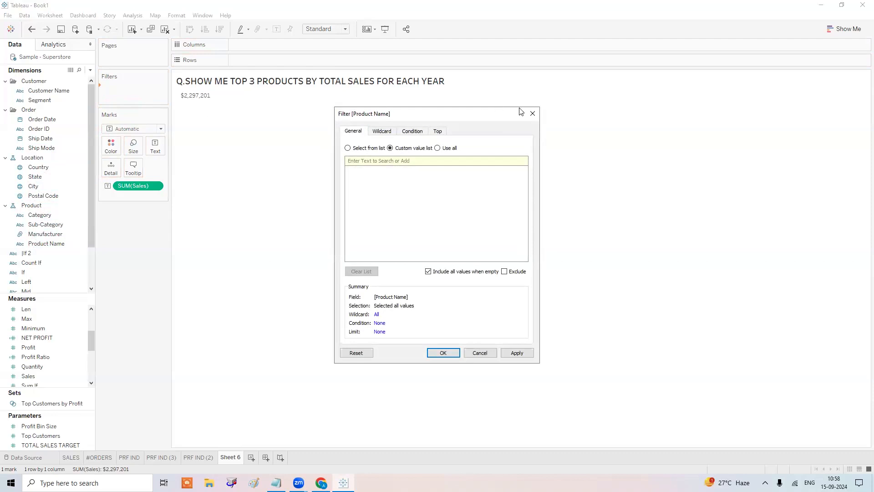
{"action": "left_click", "coordinate": [438, 132]}
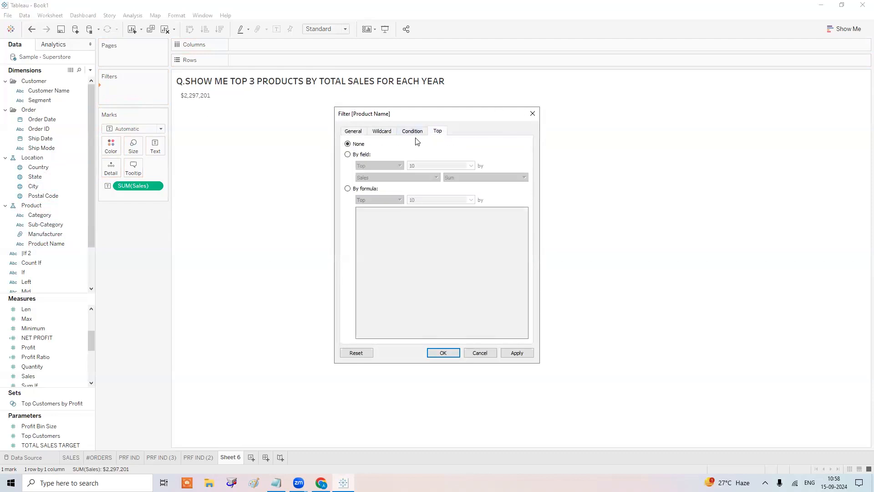
{"action": "left_click", "coordinate": [347, 154]}
{"action": "key", "text": "Tab"}
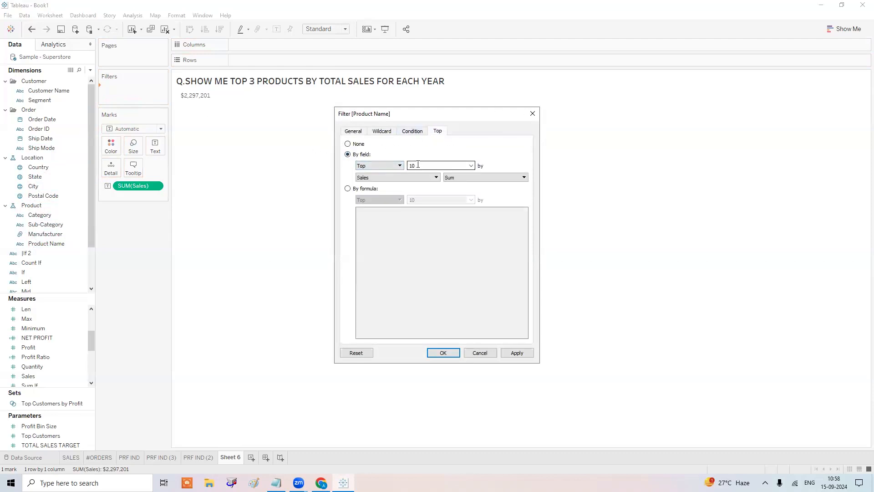
{"action": "type", "text": "3"}
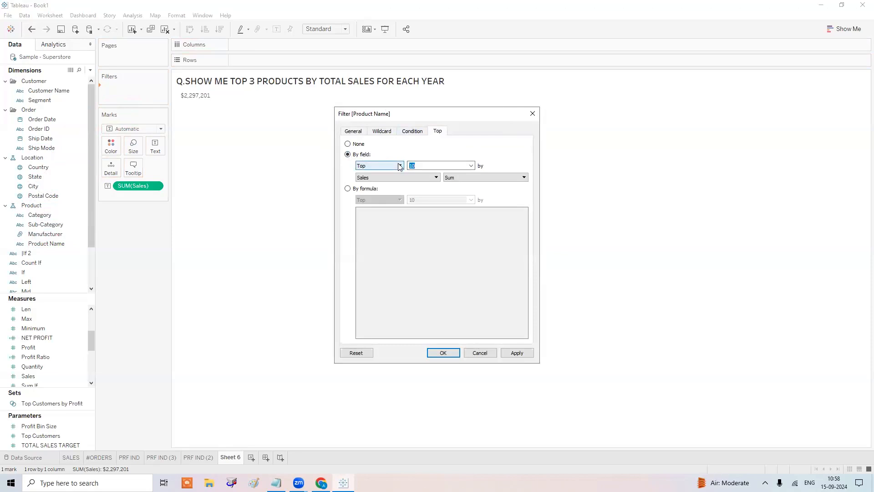
{"action": "left_click", "coordinate": [477, 179]}
{"action": "left_click", "coordinate": [475, 177]}
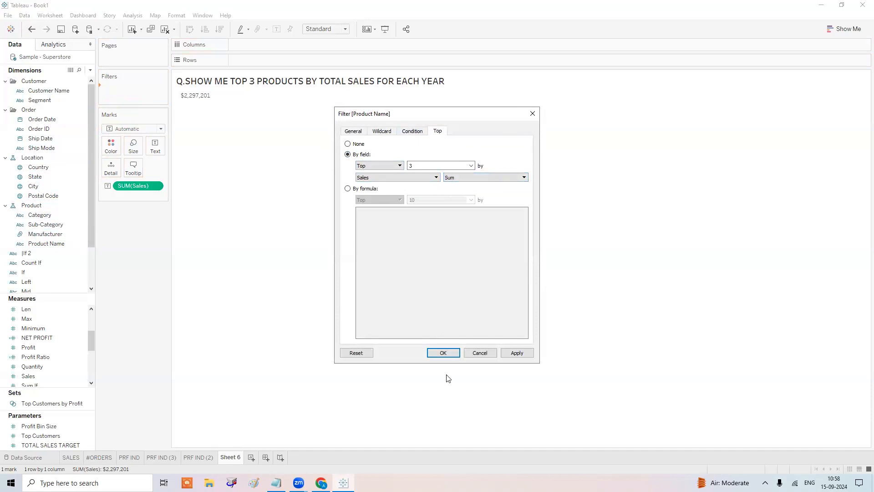
{"action": "left_click", "coordinate": [453, 353]}
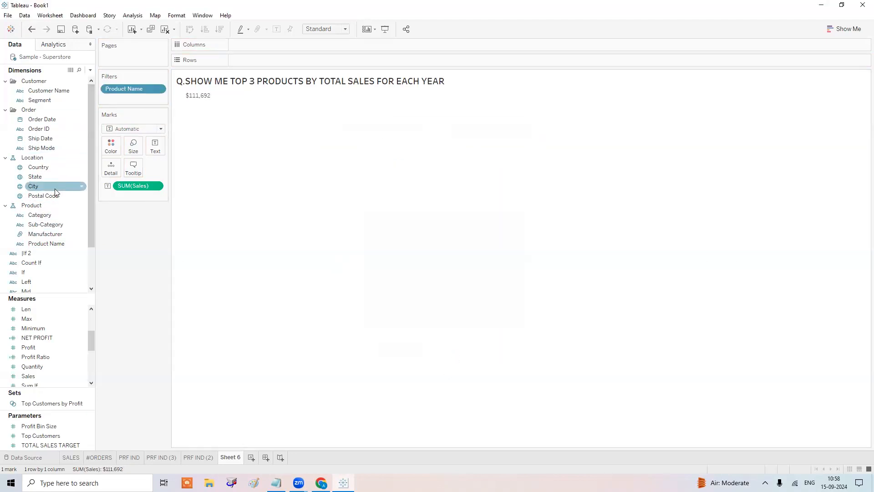
List Product Name on Rows sorted by sales descending, broken down by YEAR(Order Date) 2015–2018.
{"action": "left_click_drag", "start_coordinate": [48, 246], "coordinate": [258, 61]}
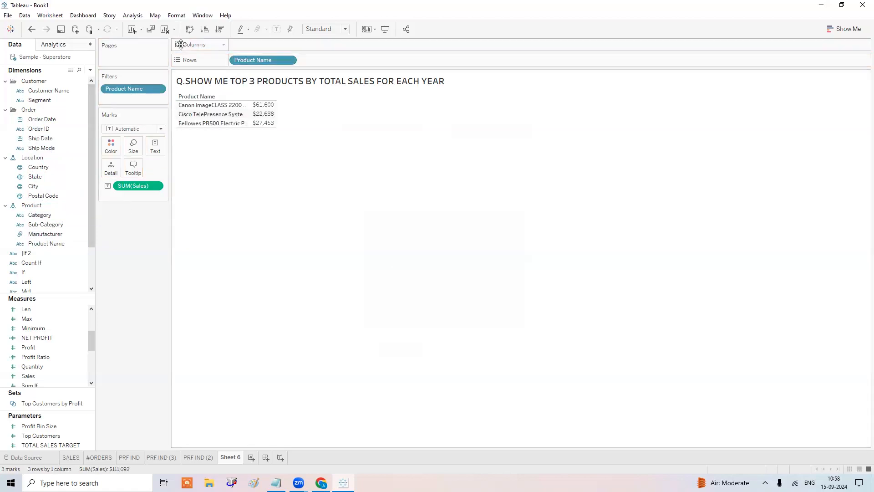
{"action": "left_click", "coordinate": [219, 30]}
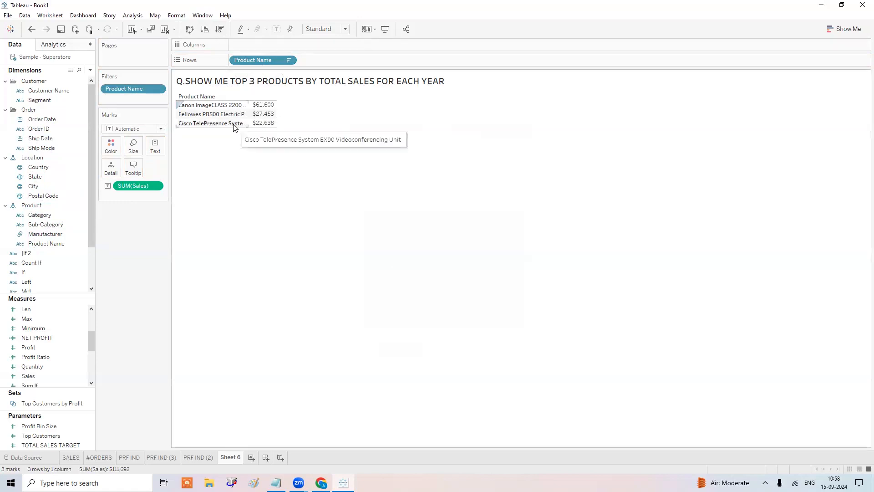
{"action": "left_click", "coordinate": [46, 120]}
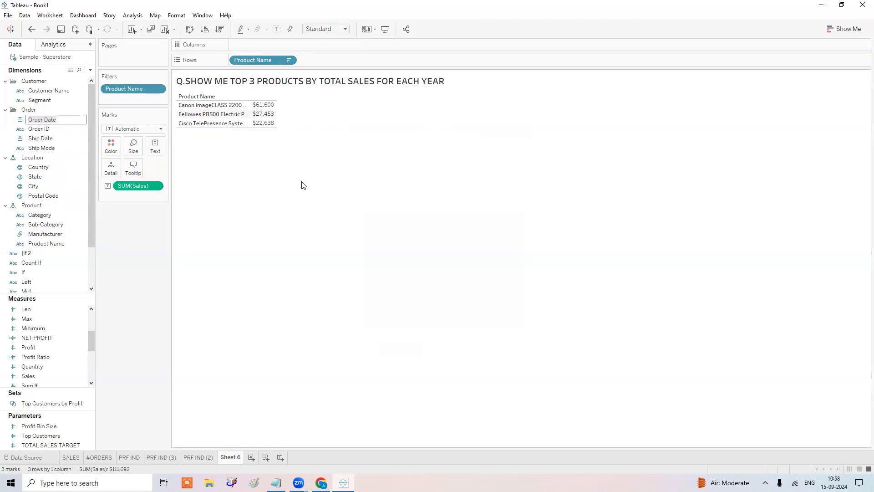
{"action": "left_click_drag", "start_coordinate": [58, 120], "coordinate": [231, 62]}
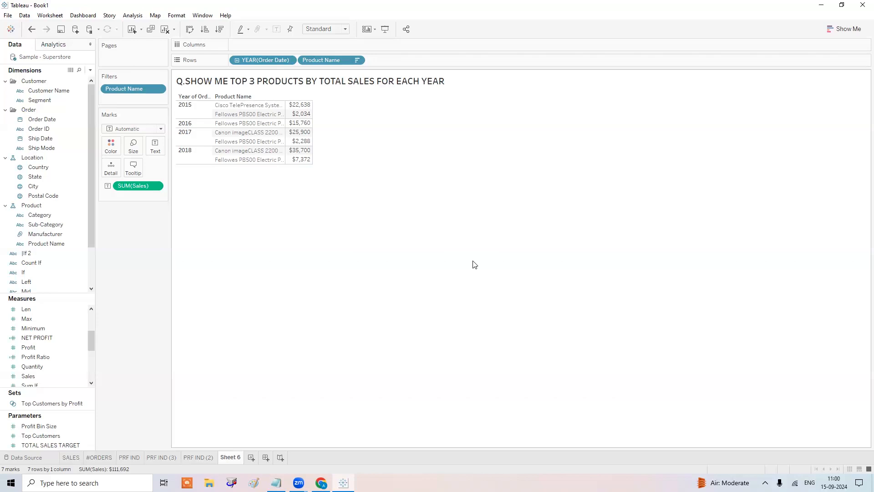
Type 'ORDER OF OPERATIONS' on a new line in the Notepad notes.
{"action": "left_click", "coordinate": [276, 483]}
{"action": "left_click", "coordinate": [426, 223]}
{"action": "type", "text": "ORDER "}
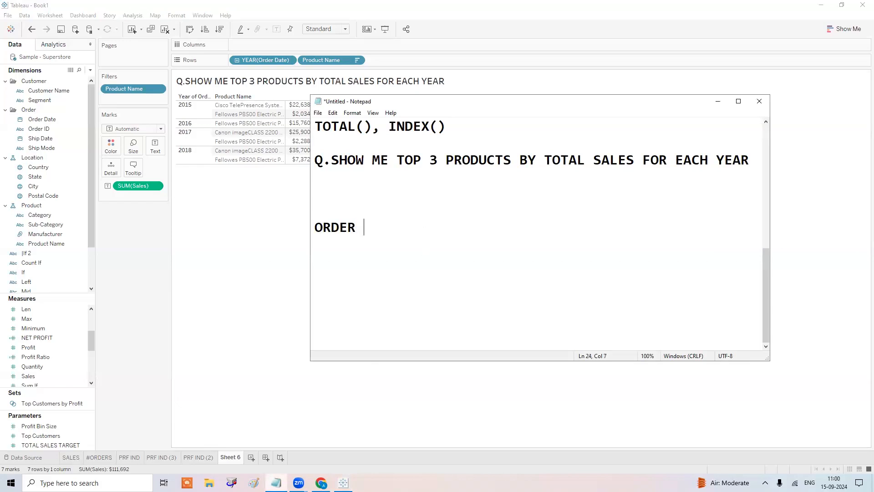
{"action": "type", "text": "OF OPERATIONS"}
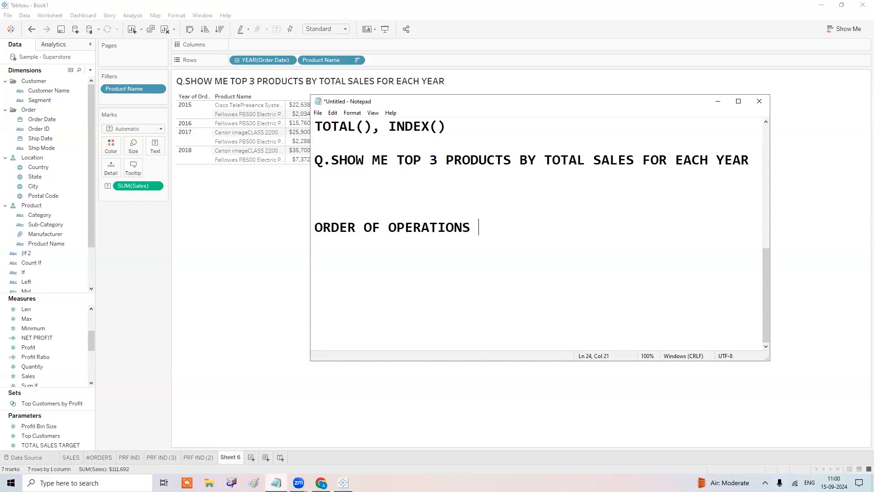
Search Chrome for order of operations in Tableau and open the Tableau help page on it.
{"action": "left_click", "coordinate": [317, 483]}
{"action": "left_click", "coordinate": [200, 6]}
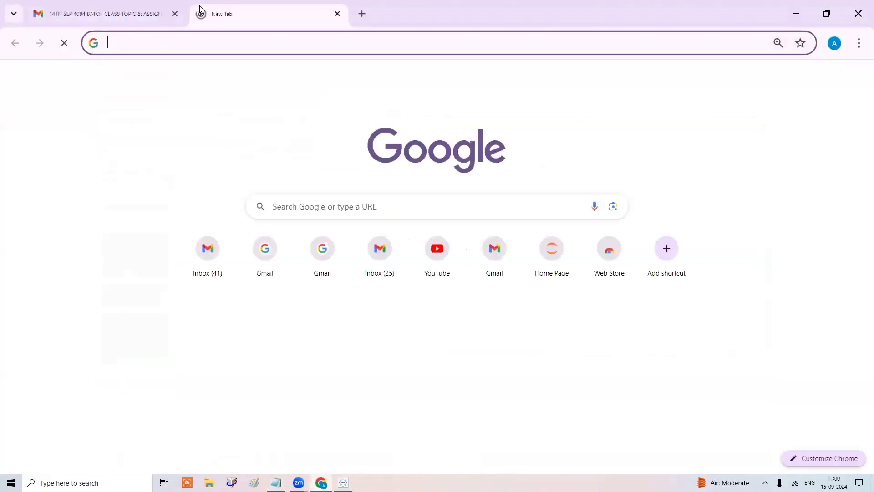
{"action": "type", "text": "ORDER"}
{"action": "key", "text": "Return"}
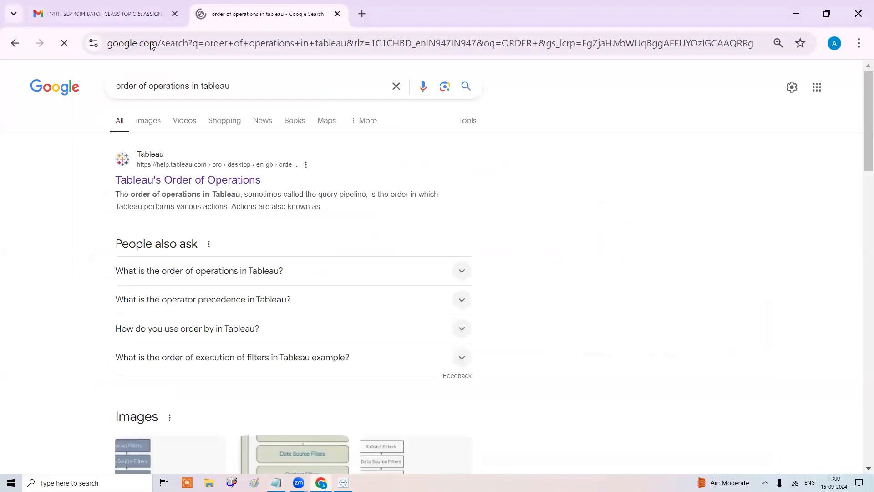
{"action": "left_click", "coordinate": [172, 181]}
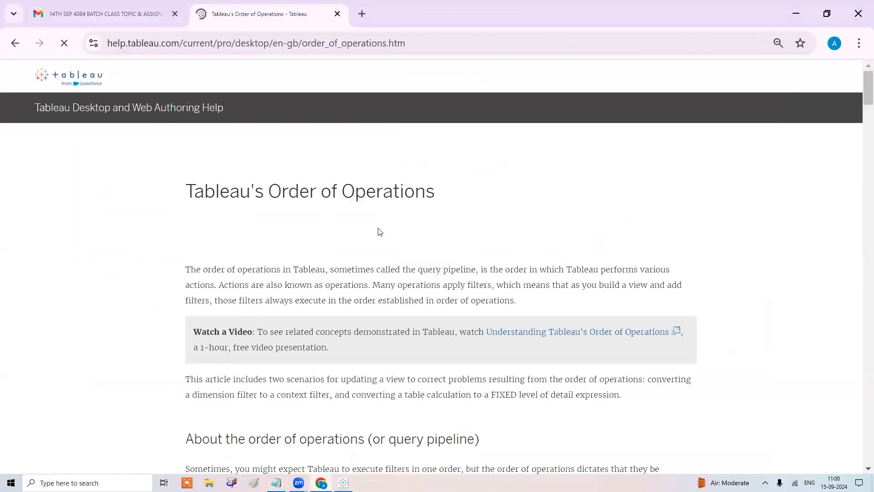
{"action": "scroll", "coordinate": [385, 242], "scroll_direction": "down", "scroll_amount": 8}
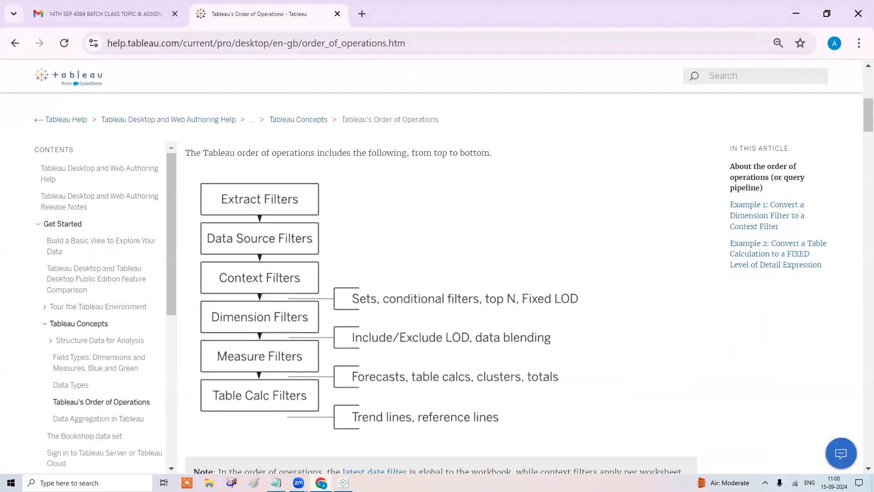
Compare the help page's order of operations with the workbook, then minimize Chrome.
{"action": "key", "text": "alt+Tab"}
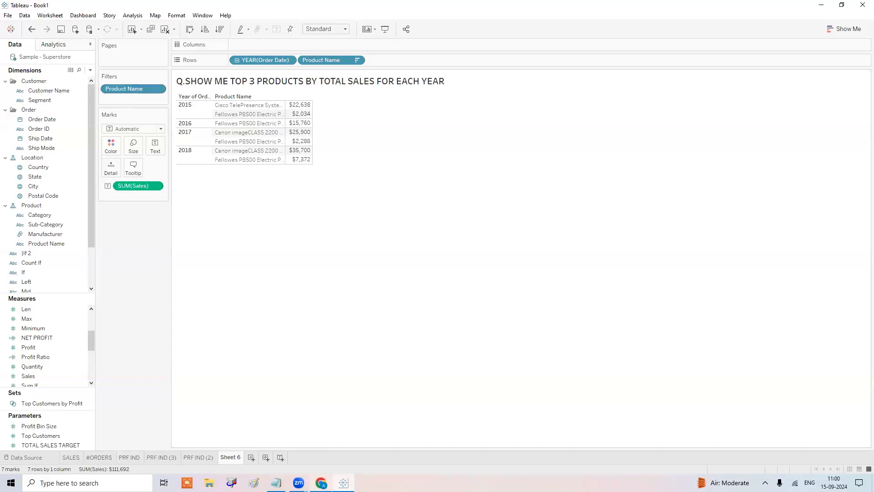
{"action": "key", "text": "alt+Tab"}
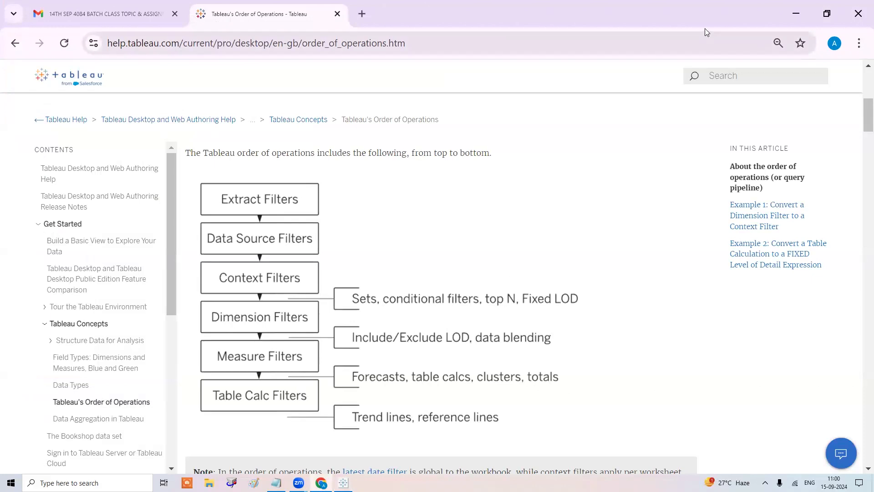
{"action": "left_click", "coordinate": [796, 13]}
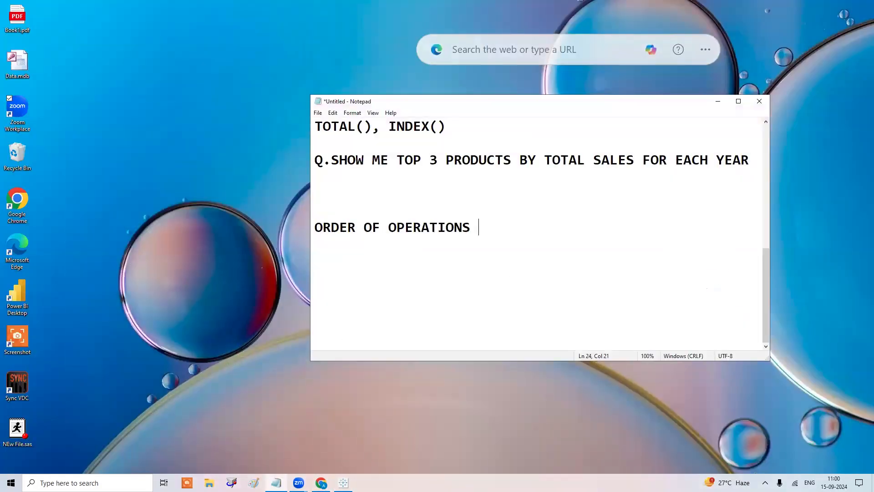
Back in Tableau, try removing the Product Name filter and YEAR pill, undoing each removal.
{"action": "key", "text": "alt+Tab"}
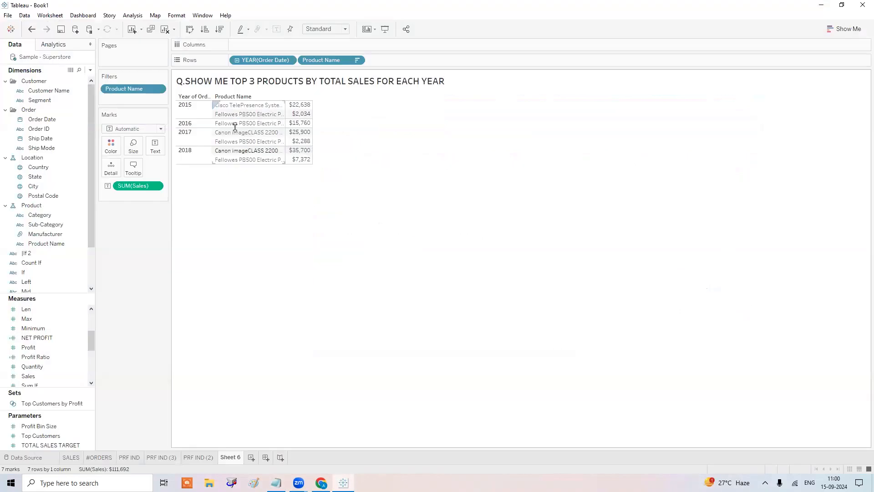
{"action": "left_click_drag", "start_coordinate": [113, 89], "coordinate": [371, 285]}
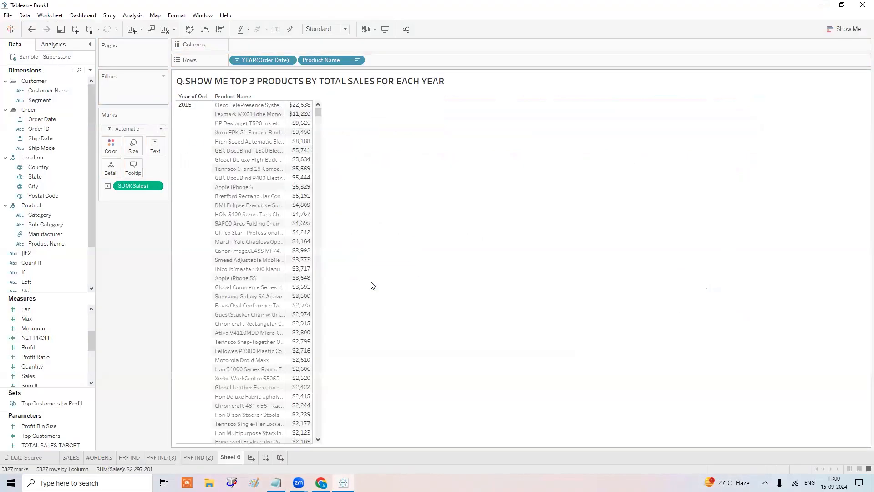
{"action": "key", "text": "ctrl+z"}
{"action": "left_click_drag", "start_coordinate": [266, 60], "coordinate": [160, 281]}
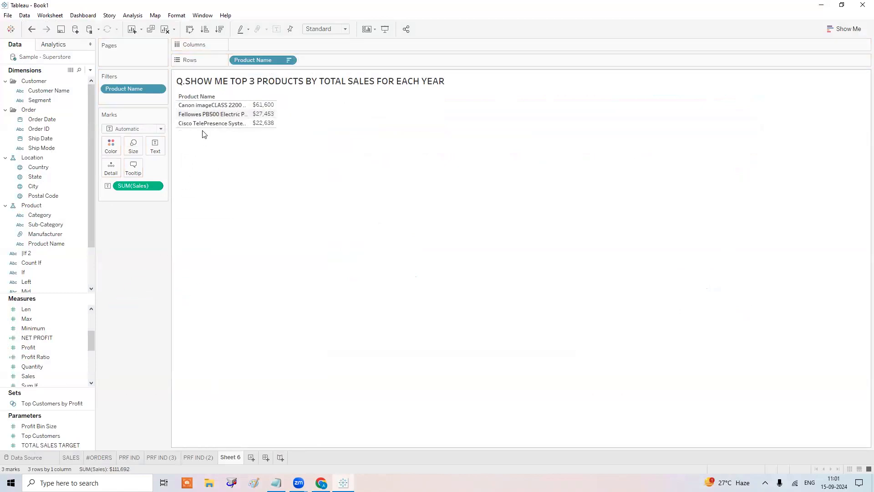
{"action": "key", "text": "ctrl+z"}
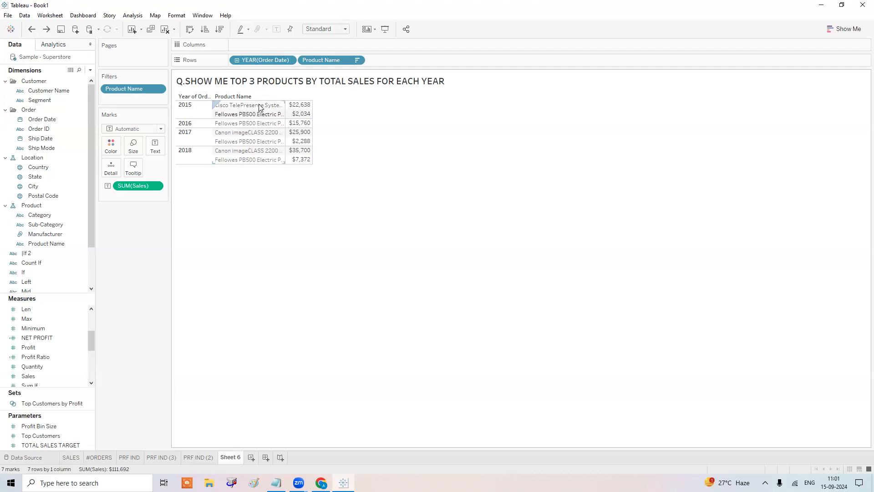
{"action": "mouse_move", "coordinate": [304, 110]}
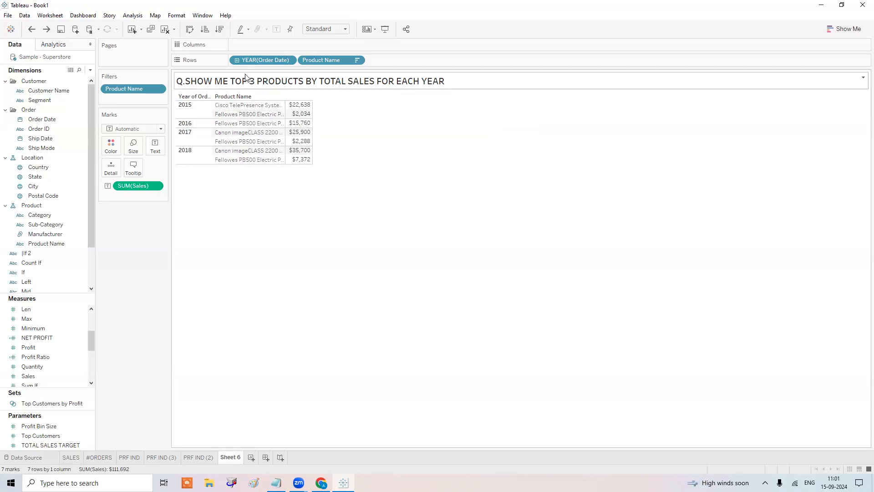
{"action": "left_click_drag", "start_coordinate": [262, 60], "coordinate": [318, 232]}
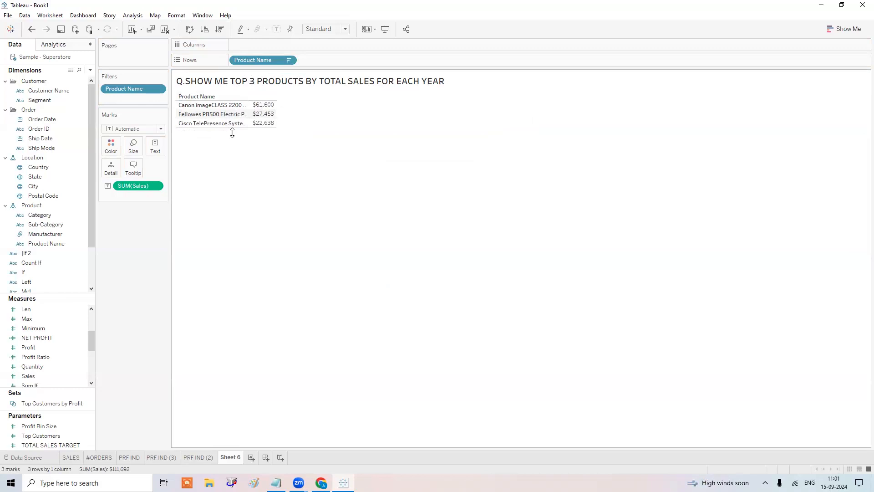
{"action": "left_click_drag", "start_coordinate": [41, 120], "coordinate": [231, 60]}
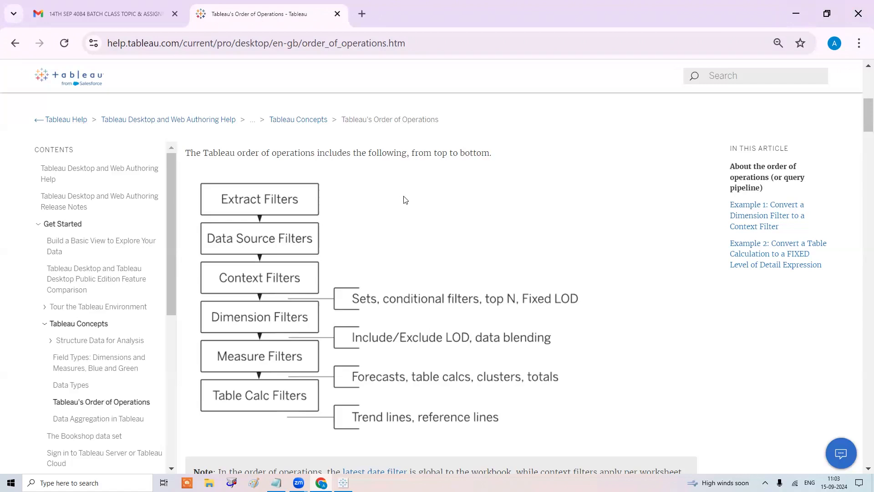
{"action": "left_click", "coordinate": [787, 13]}
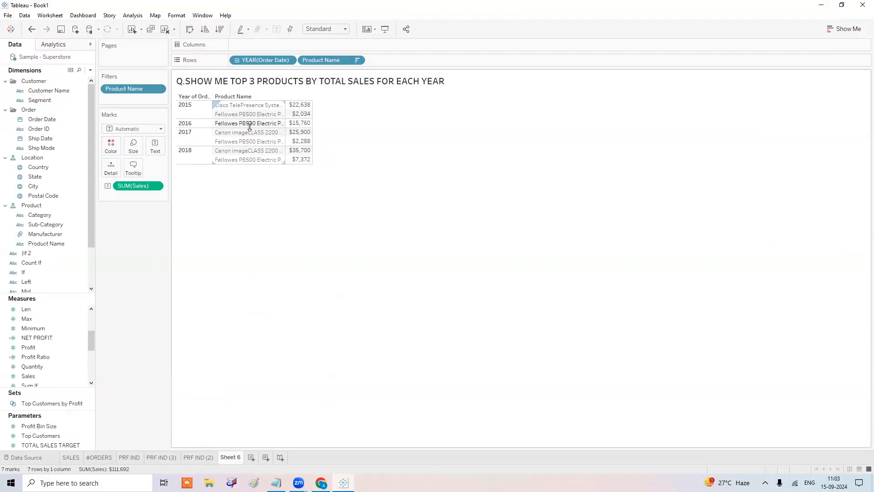
{"action": "left_click_drag", "start_coordinate": [122, 90], "coordinate": [315, 241]}
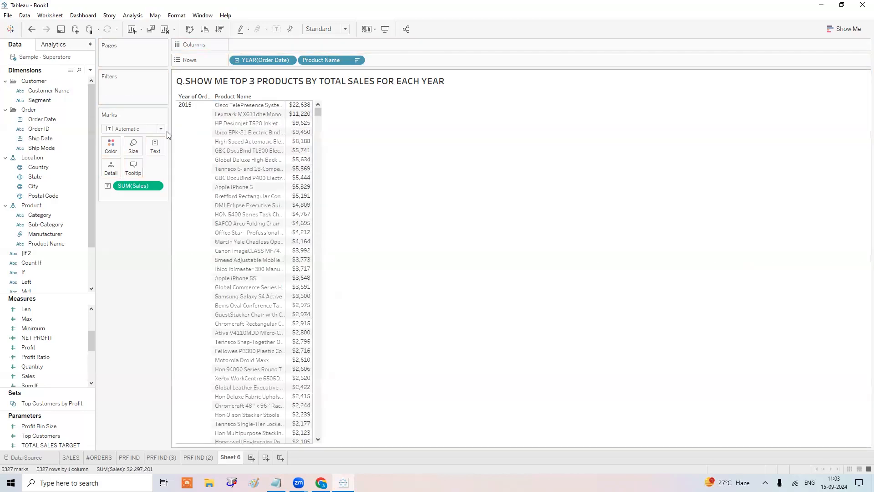
{"action": "right_click", "coordinate": [325, 58]}
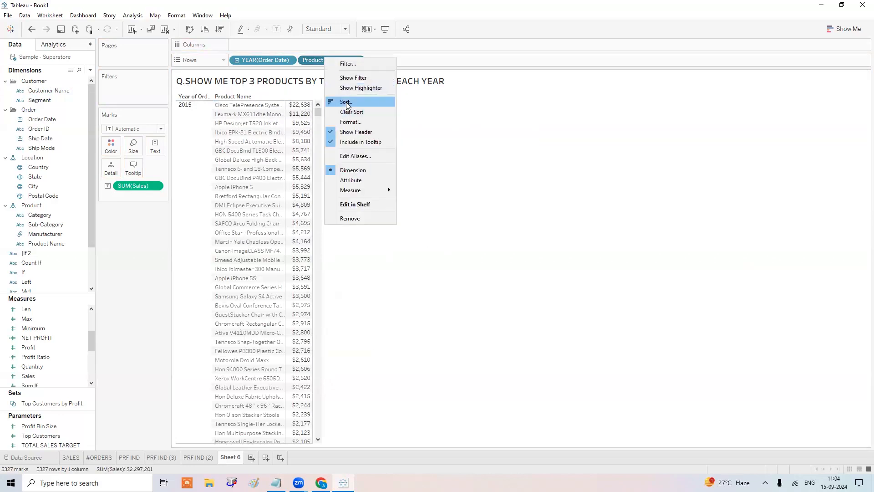
{"action": "left_click", "coordinate": [348, 104]}
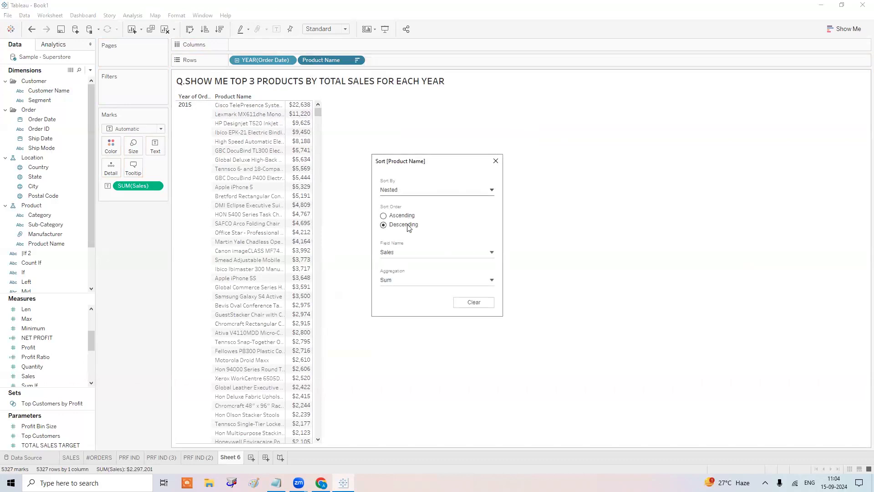
{"action": "left_click", "coordinate": [495, 161]}
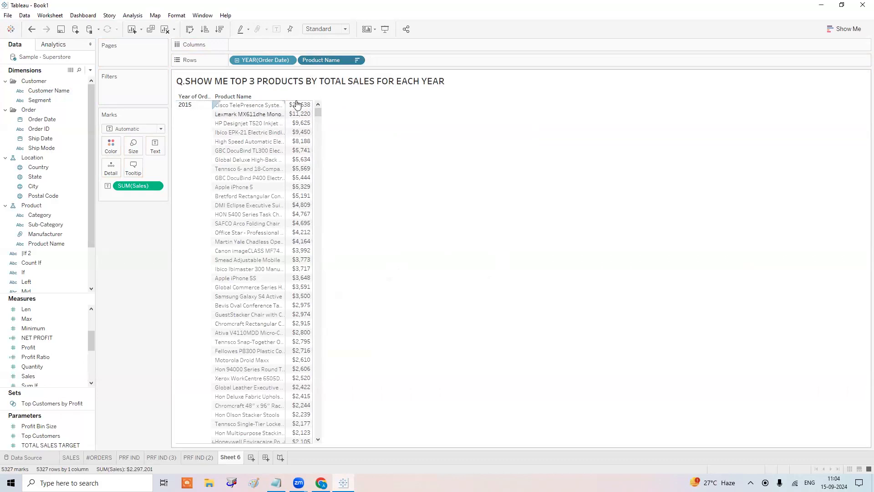
{"action": "left_click_drag", "start_coordinate": [318, 112], "coordinate": [319, 169]}
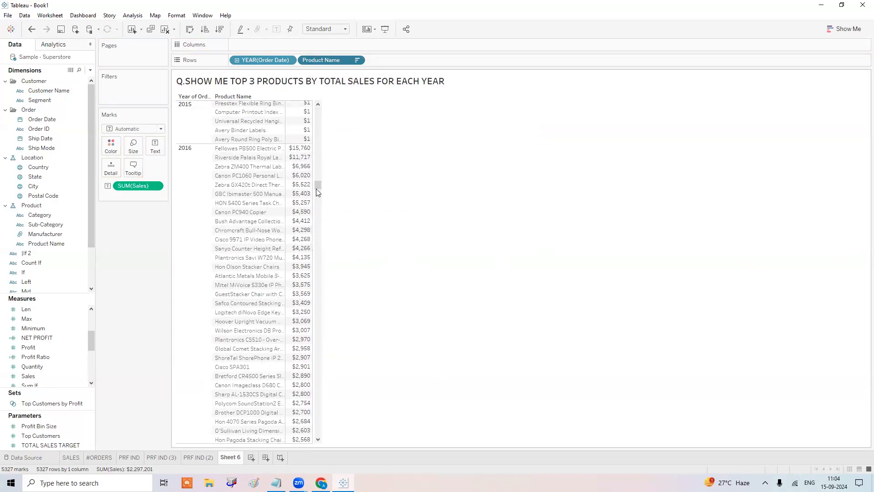
{"action": "left_click_drag", "start_coordinate": [319, 185], "coordinate": [319, 93]}
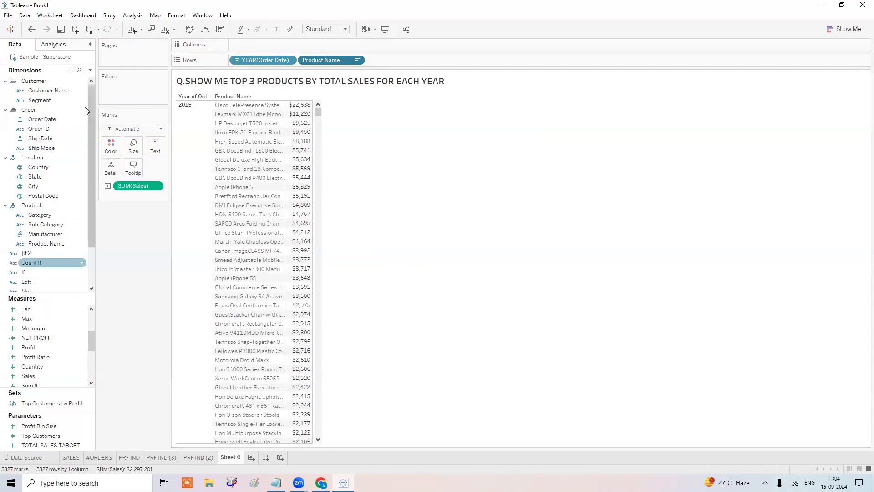
Add the INDEX() calculation to the table as a column placed after SUM(Sales).
{"action": "left_click", "coordinate": [80, 71]}
{"action": "type", "text": "INDE"}
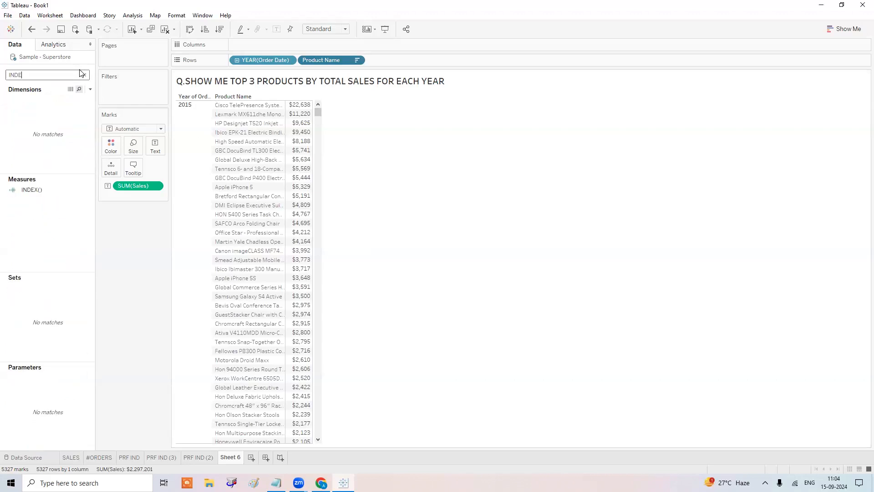
{"action": "left_click", "coordinate": [44, 192]}
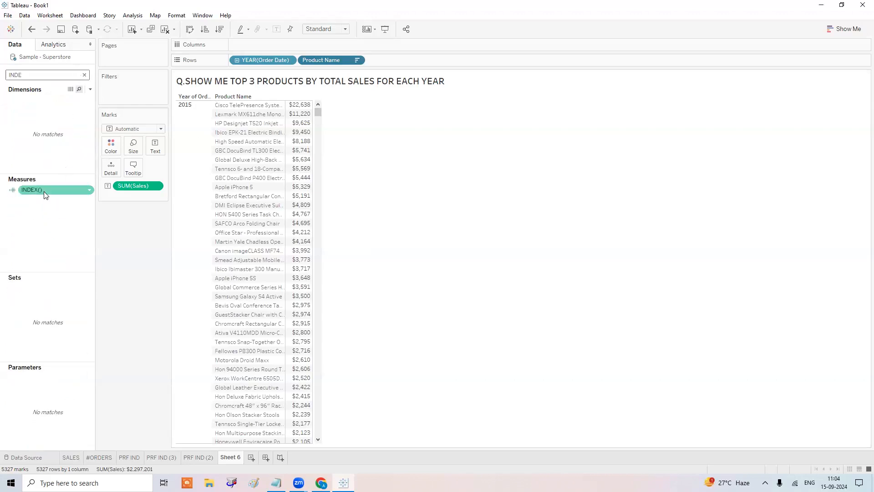
{"action": "left_click_drag", "start_coordinate": [45, 195], "coordinate": [304, 145]}
{"action": "left_click_drag", "start_coordinate": [130, 238], "coordinate": [131, 252]}
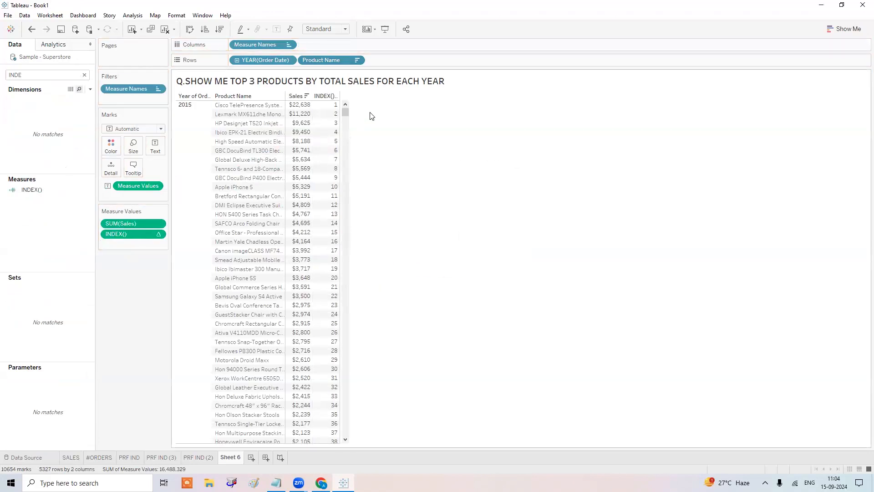
Scroll through the table to check the INDEX() numbering runs continuously to 5,327.
{"action": "left_click_drag", "start_coordinate": [344, 112], "coordinate": [349, 190]}
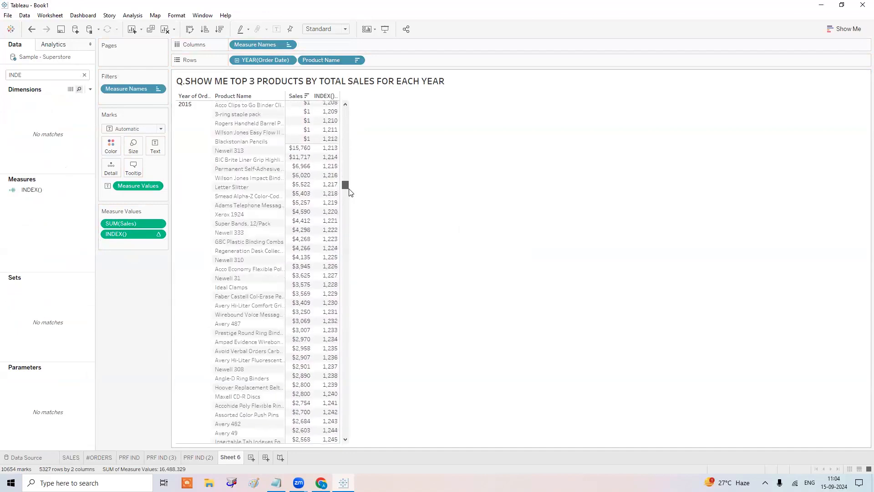
{"action": "left_click_drag", "start_coordinate": [351, 157], "coordinate": [347, 12]}
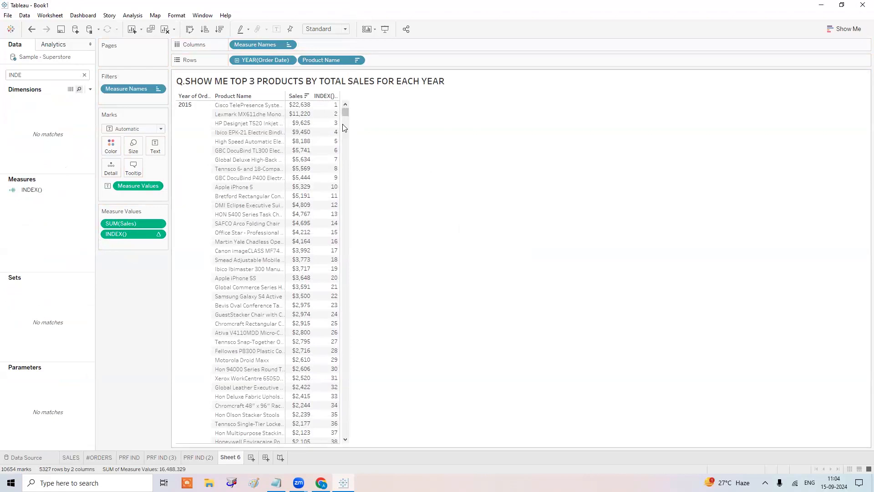
{"action": "left_click_drag", "start_coordinate": [345, 113], "coordinate": [345, 433]}
{"action": "mouse_move", "coordinate": [328, 439]}
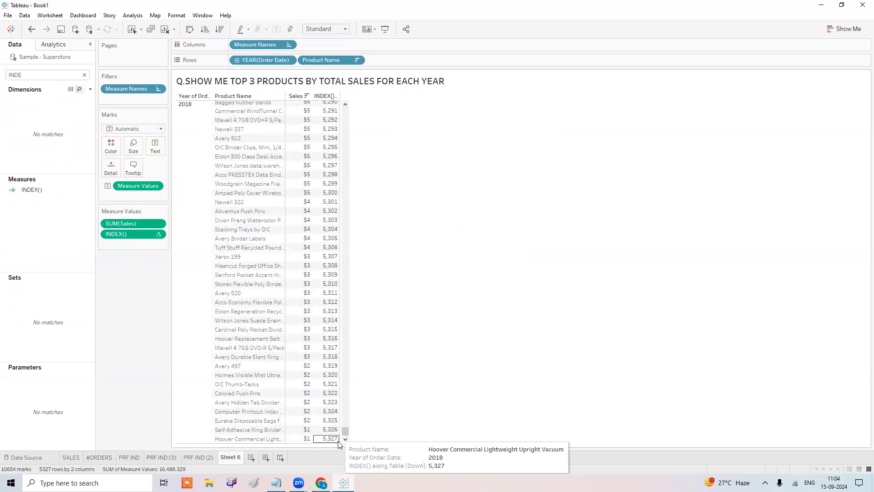
{"action": "left_click_drag", "start_coordinate": [343, 432], "coordinate": [345, 110]}
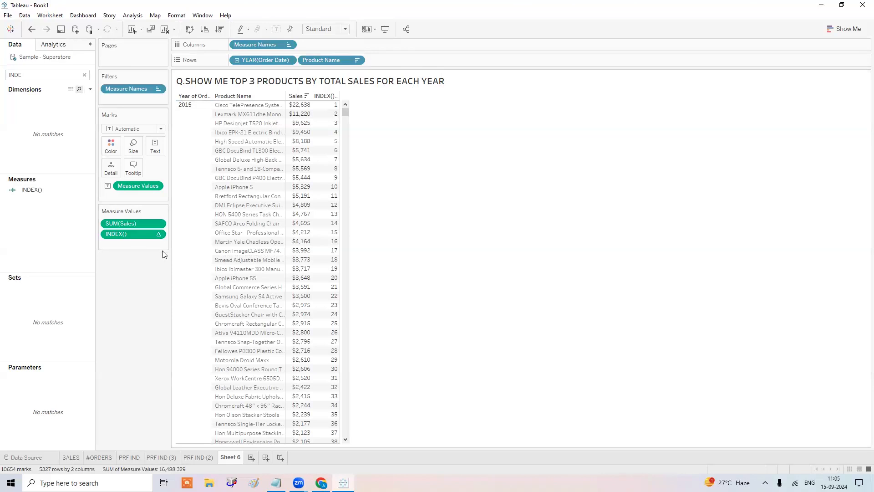
Set INDEX() to compute using Pane (down) so numbering restarts at 1 for 2016.
{"action": "right_click", "coordinate": [138, 235]}
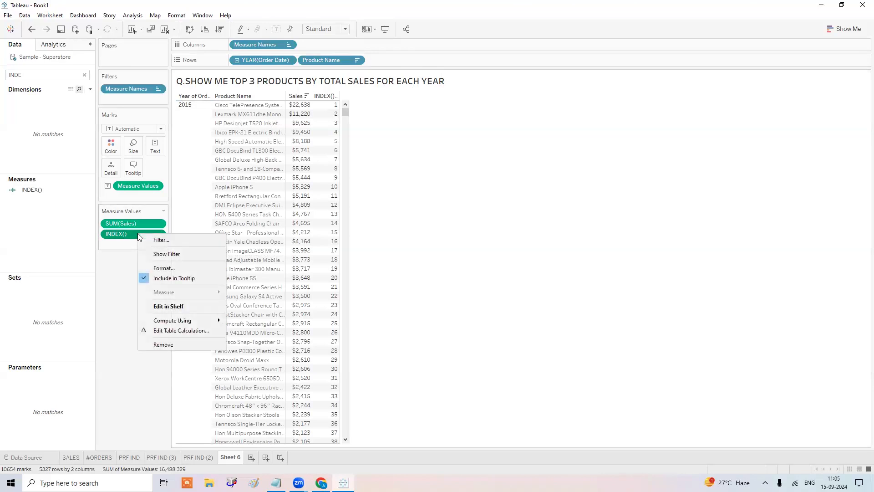
{"action": "mouse_move", "coordinate": [168, 319]}
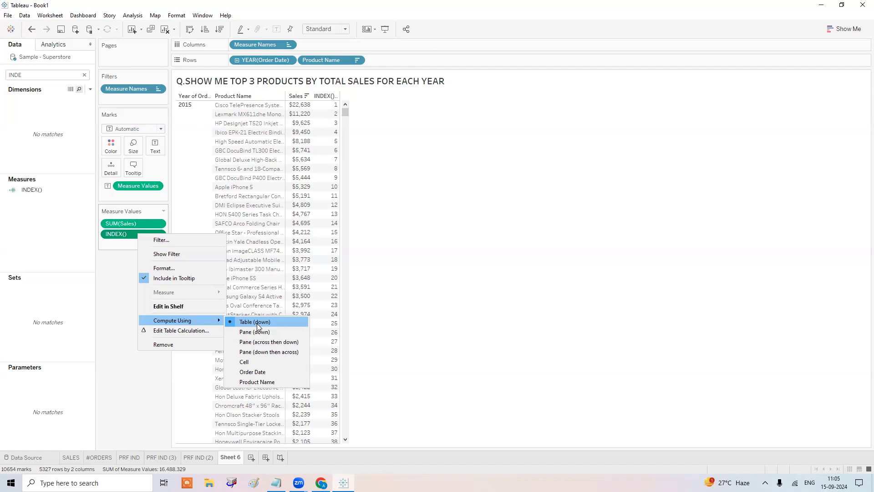
{"action": "left_click", "coordinate": [259, 333]}
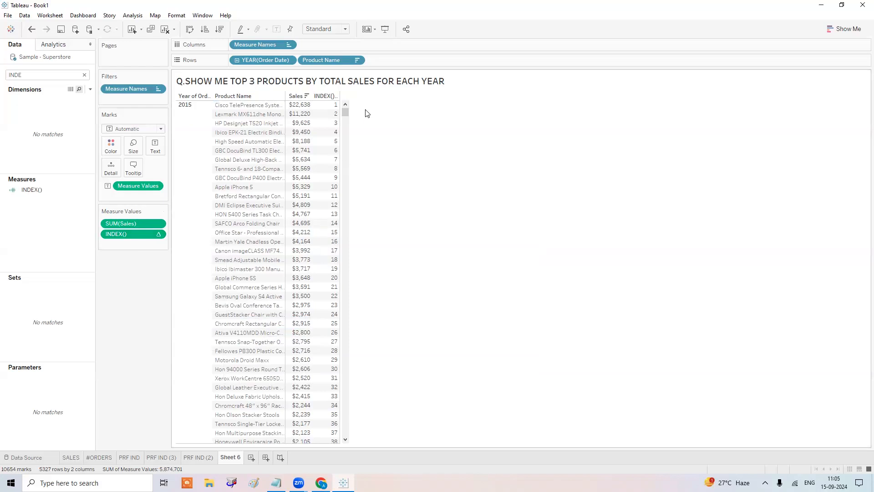
{"action": "left_click_drag", "start_coordinate": [345, 116], "coordinate": [345, 185]}
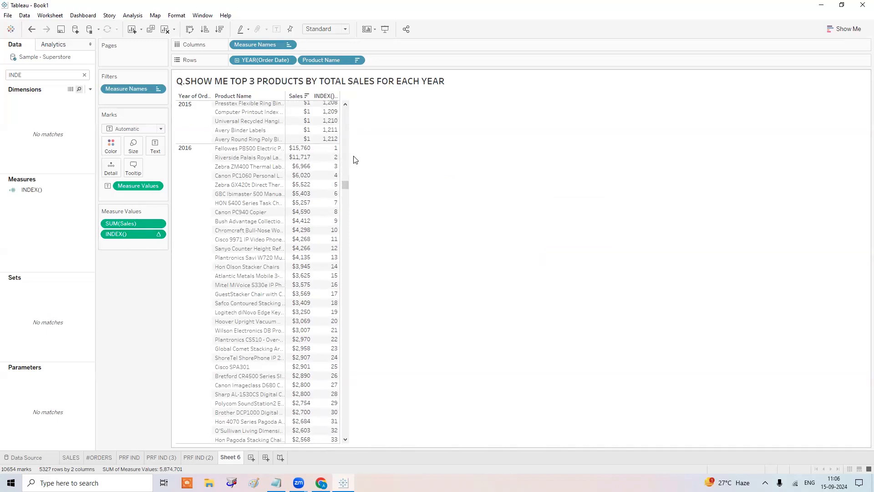
Filter the sheet on INDEX() at most 3, keeping the top 3 products per year.
{"action": "left_click_drag", "start_coordinate": [136, 234], "coordinate": [144, 100]}
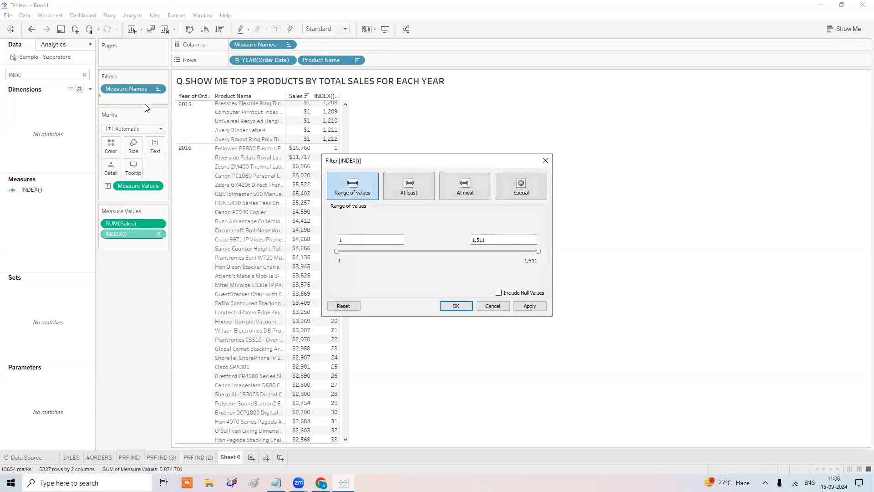
{"action": "left_click", "coordinate": [465, 186]}
{"action": "double_click", "coordinate": [490, 238]}
{"action": "type", "text": "3"}
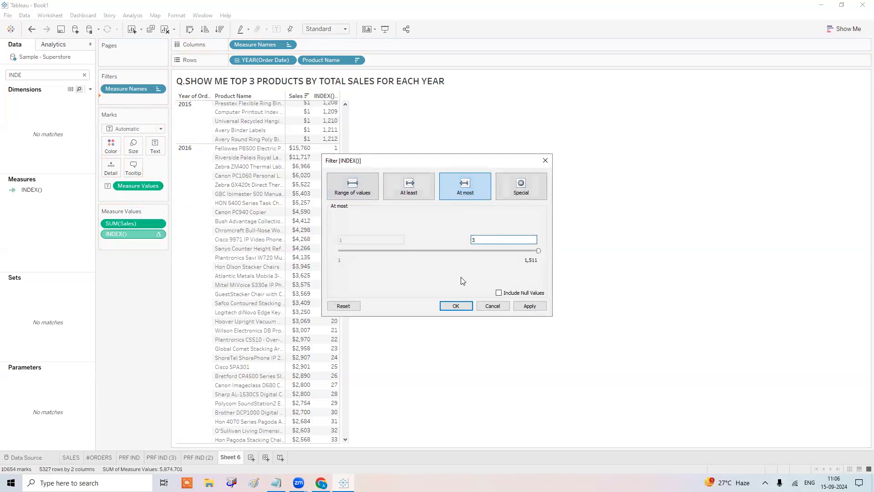
{"action": "left_click", "coordinate": [459, 307]}
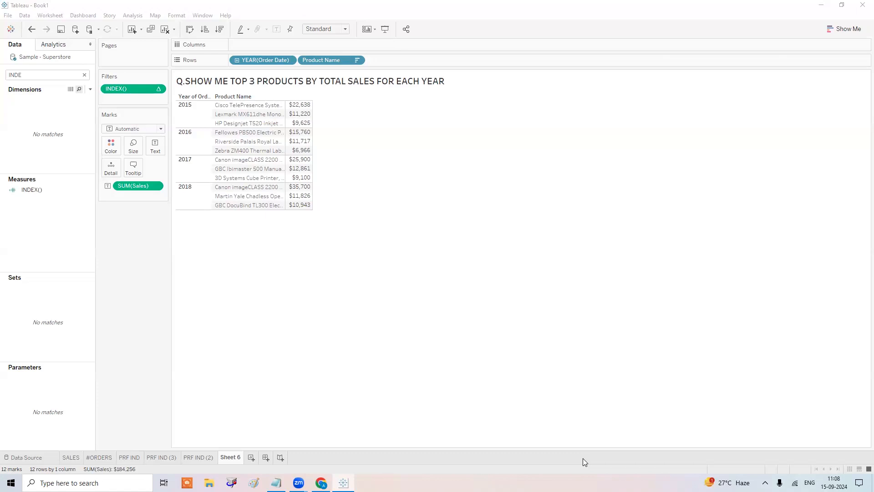
{"action": "left_click", "coordinate": [275, 482]}
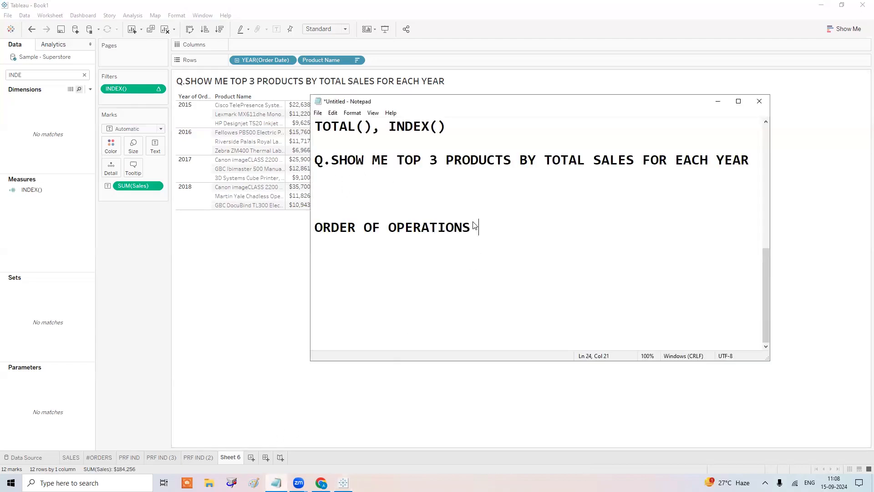
Frame the notes heading as *****ORDER OF OPERATIONS****** with asterisks.
{"action": "left_click", "coordinate": [317, 228]}
{"action": "type", "text": "*****"}
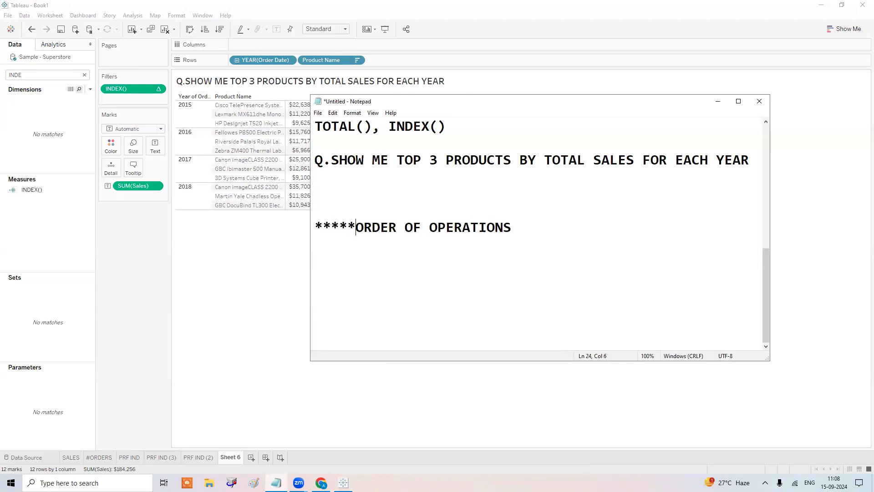
{"action": "key", "text": "Right"}
{"action": "key", "text": "Right"}
{"action": "key", "text": "Right"}
{"action": "key", "text": "Right"}
{"action": "key", "text": "Right"}
{"action": "key", "text": "Right"}
{"action": "key", "text": "Right"}
{"action": "key", "text": "Right"}
{"action": "key", "text": "Right"}
{"action": "key", "text": "Right"}
{"action": "key", "text": "Right"}
{"action": "key", "text": "Right"}
{"action": "key", "text": "Right"}
{"action": "key", "text": "Right"}
{"action": "key", "text": "Right"}
{"action": "key", "text": "Right"}
{"action": "key", "text": "Right"}
{"action": "key", "text": "Right"}
{"action": "key", "text": "Right"}
{"action": "key", "text": "Right"}
{"action": "key", "text": "Up"}
{"action": "key", "text": "Up"}
{"action": "key", "text": "Up"}
{"action": "key", "text": "Left"}
{"action": "type", "text": "******"}
{"action": "key", "text": "Up"}
{"action": "key", "text": "Up"}
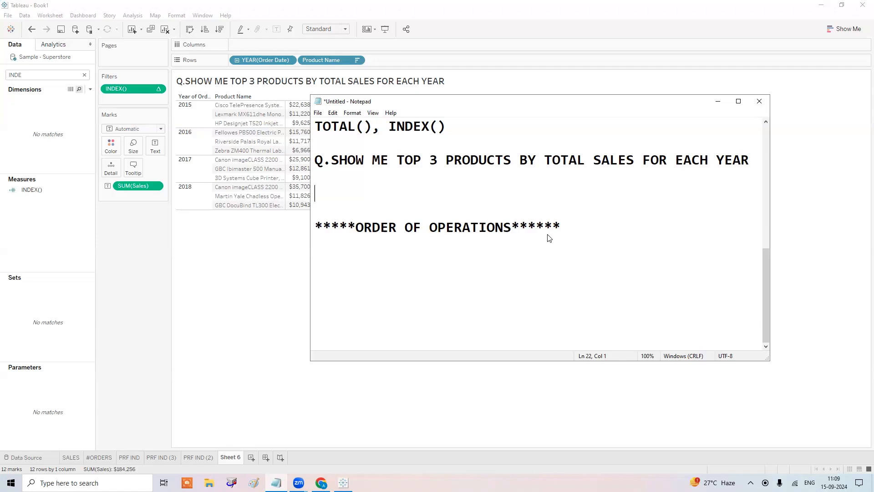
Add blank lines under ORDER OF OPERATIONS and append LOOKUP() after TOTAL(), INDEX() in the notes.
{"action": "left_click", "coordinate": [592, 232]}
{"action": "key", "text": "Return"}
{"action": "key", "text": "Return"}
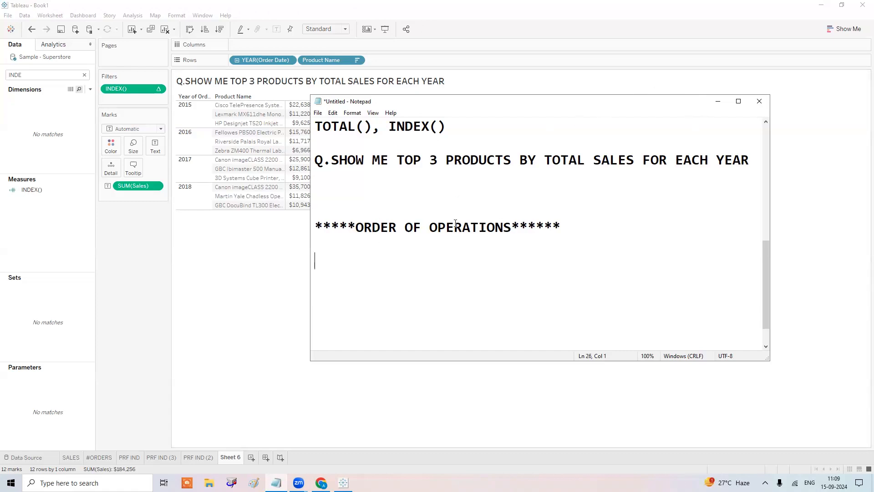
{"action": "left_click", "coordinate": [453, 126]}
{"action": "type", "text": ","}
{"action": "scroll", "coordinate": [490, 219], "scroll_direction": "up", "scroll_amount": 2}
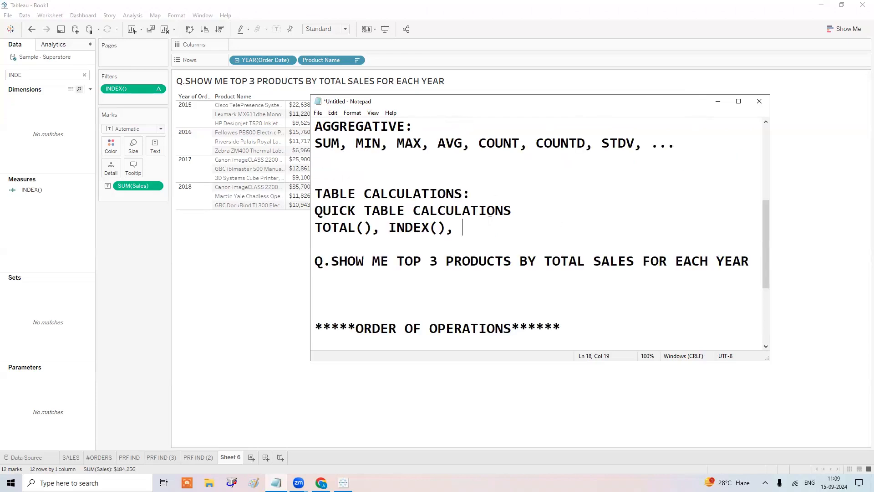
{"action": "type", "text": "LOOKUP()"}
{"action": "left_click", "coordinate": [416, 448]}
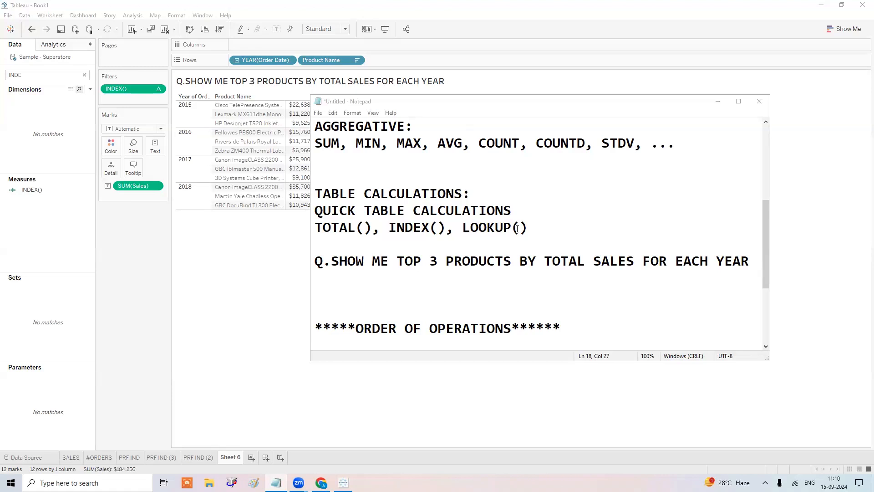
On a new sheet, build a text table of SUM(Sales) by Order Date year.
{"action": "left_click", "coordinate": [251, 457]}
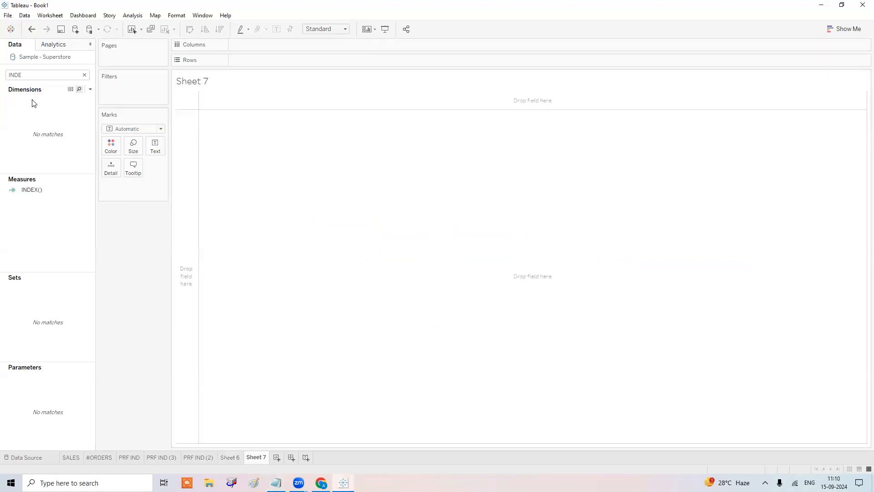
{"action": "left_click", "coordinate": [85, 75]}
{"action": "left_click_drag", "start_coordinate": [41, 138], "coordinate": [291, 59]}
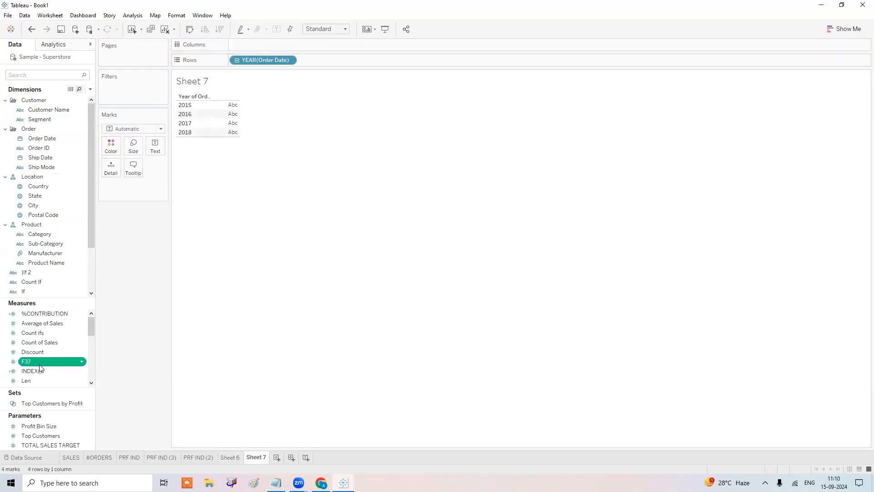
{"action": "scroll", "coordinate": [40, 368], "scroll_direction": "down", "scroll_amount": 3}
{"action": "left_click_drag", "start_coordinate": [45, 381], "coordinate": [226, 118]}
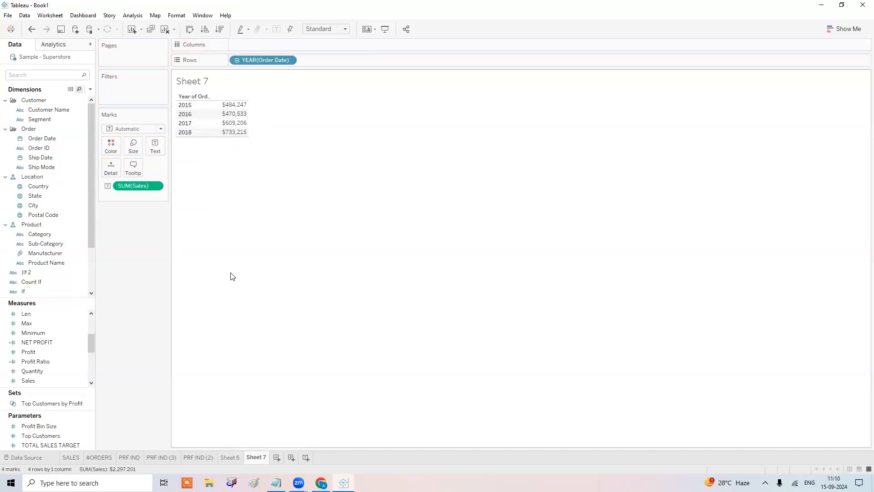
{"action": "mouse_move", "coordinate": [232, 118]}
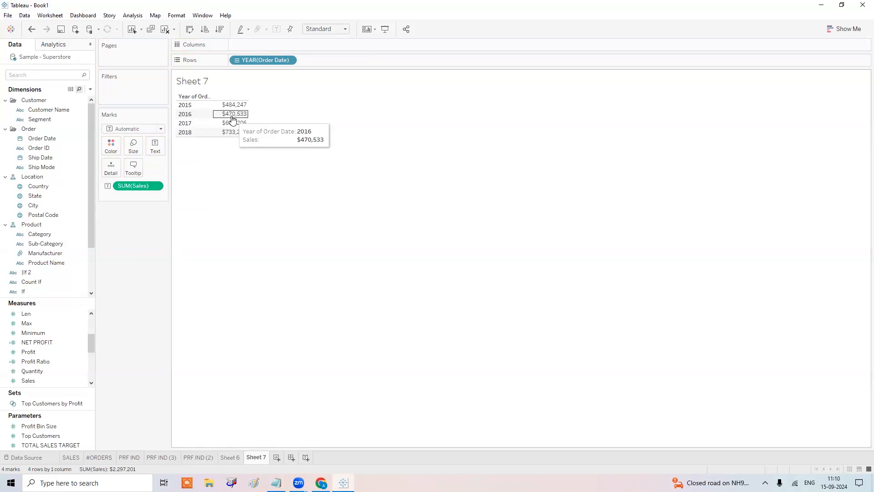
Under the top-3-products question, type the note %CHANGE: (CURR VAL- PREV VAL)/PREV VAL.
{"action": "left_click", "coordinate": [276, 483]}
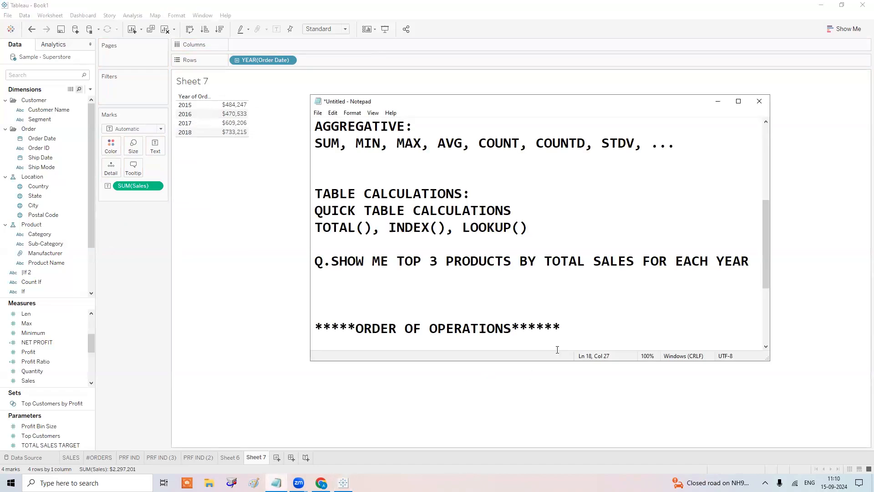
{"action": "left_click", "coordinate": [356, 296]}
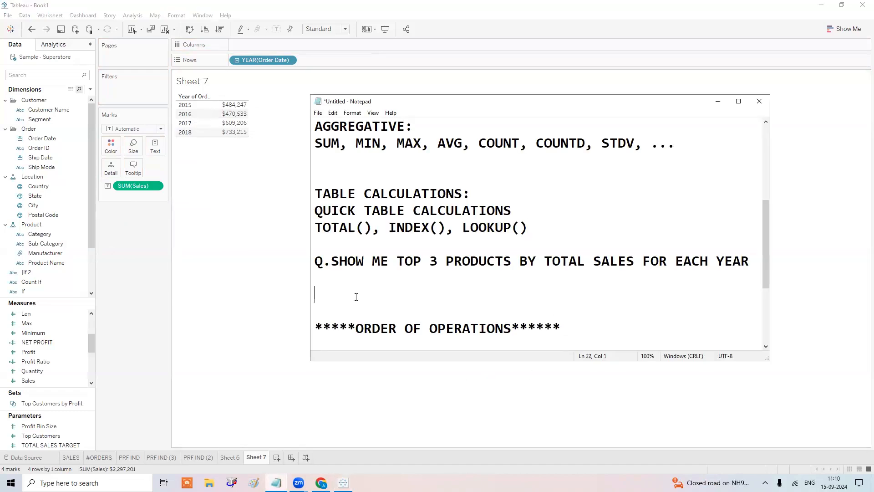
{"action": "type", "text": "%CHANGR"}
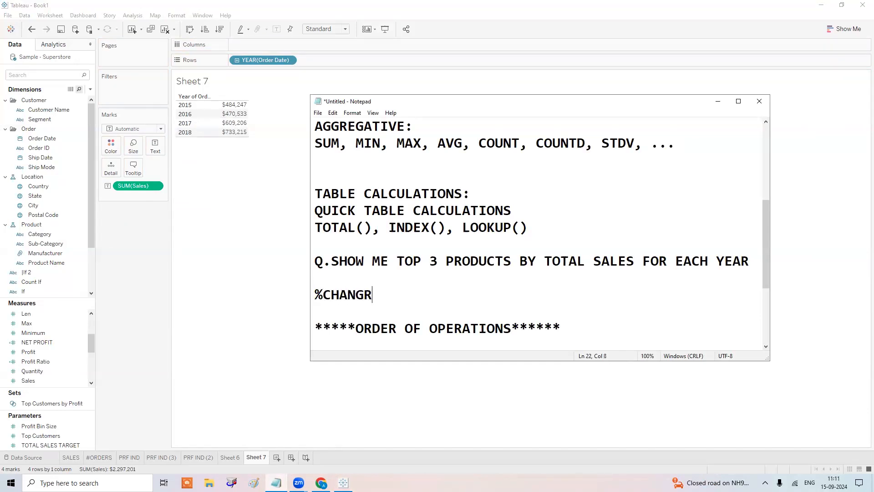
{"action": "key", "text": "BackSpace"}
{"action": "type", "text": "E: (CURR VAL- PREV VAL)/PREV VAL"}
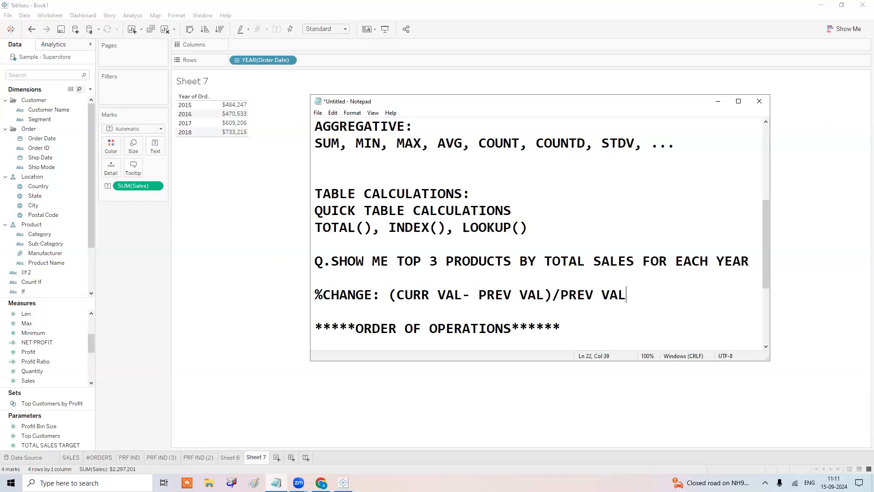
Highlight the (CURR VAL- PREV VAL) and PREV VAL parts of the formula, then minimize Notepad.
{"action": "left_click_drag", "start_coordinate": [553, 295], "coordinate": [412, 310]}
{"action": "scroll", "coordinate": [316, 310], "scroll_direction": "up", "scroll_amount": 1}
{"action": "scroll", "coordinate": [451, 202], "scroll_direction": "down", "scroll_amount": 4}
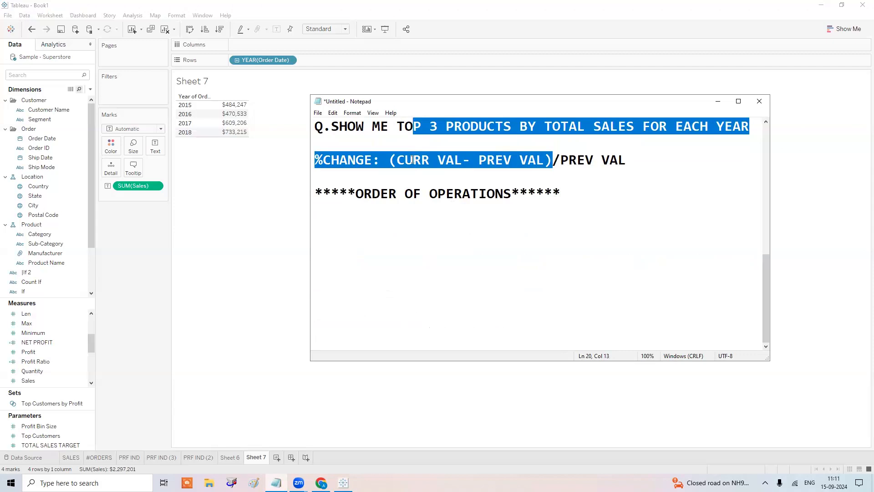
{"action": "left_click_drag", "start_coordinate": [381, 159], "coordinate": [551, 158]}
{"action": "left_click_drag", "start_coordinate": [628, 159], "coordinate": [561, 159]}
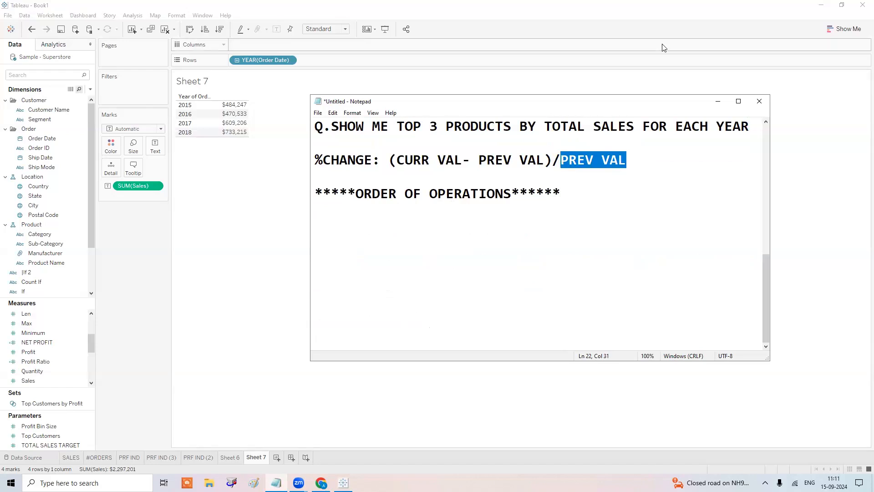
{"action": "left_click", "coordinate": [719, 102]}
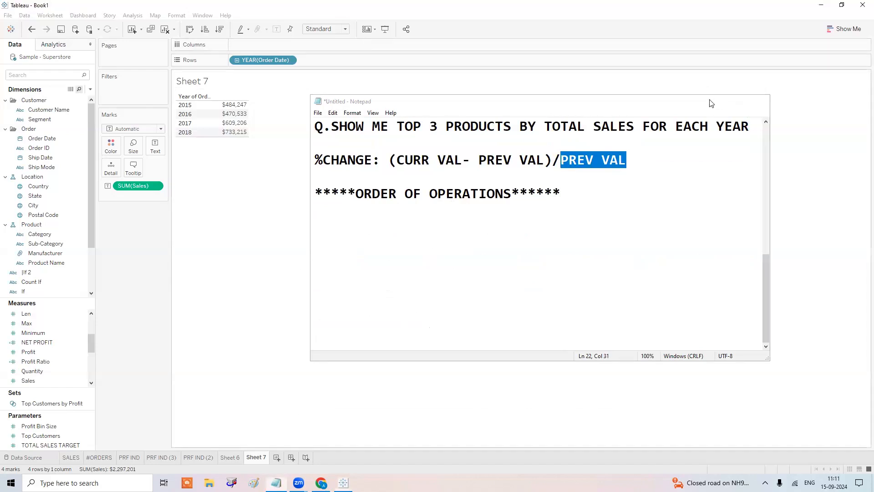
{"action": "right_click", "coordinate": [135, 187]}
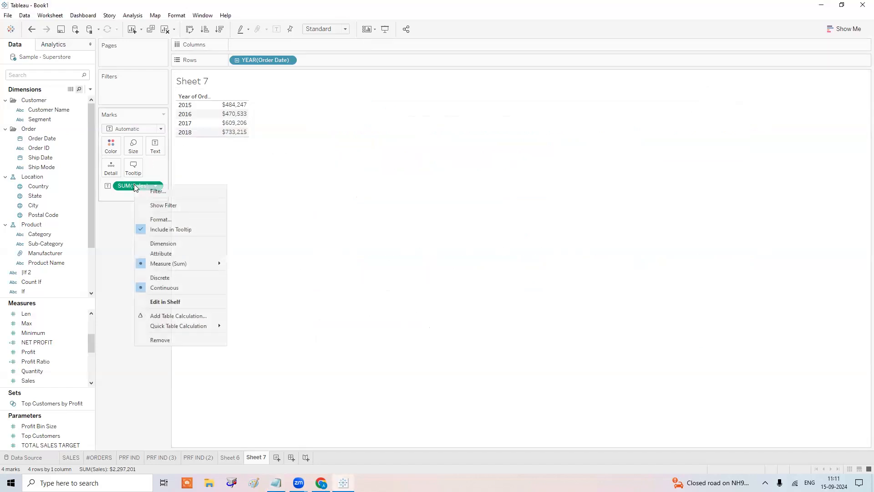
{"action": "mouse_move", "coordinate": [183, 325]}
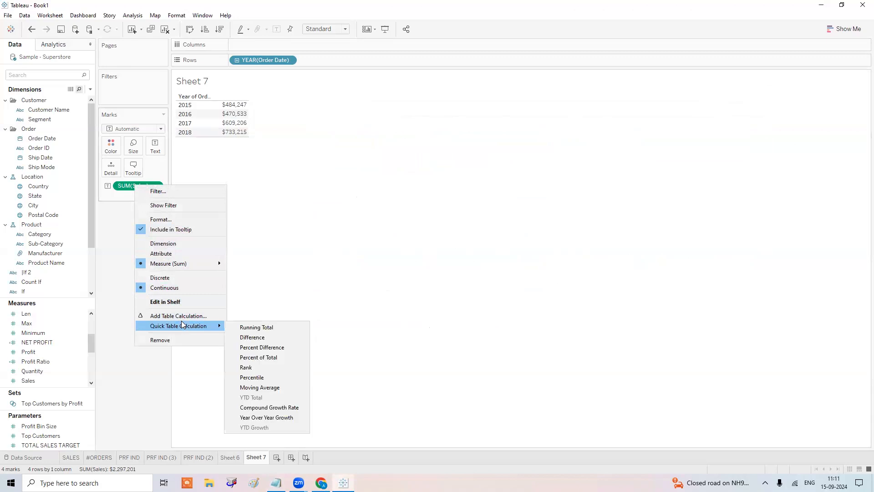
{"action": "left_click", "coordinate": [267, 417]}
{"action": "key", "text": "ctrl+z"}
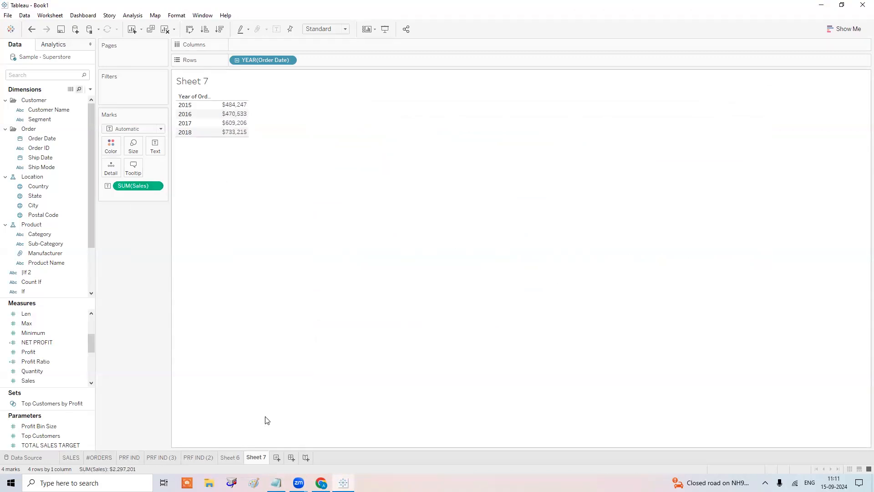
{"action": "right_click", "coordinate": [146, 188]}
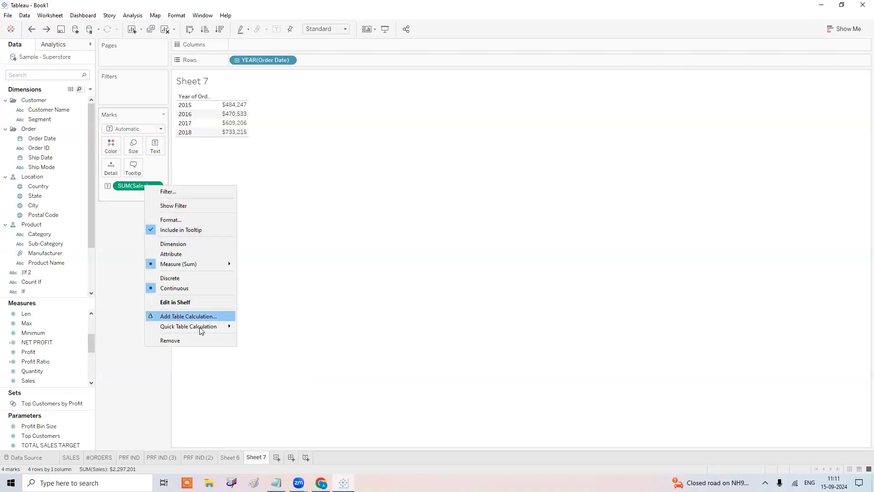
{"action": "mouse_move", "coordinate": [205, 326]}
{"action": "left_click", "coordinate": [257, 348]}
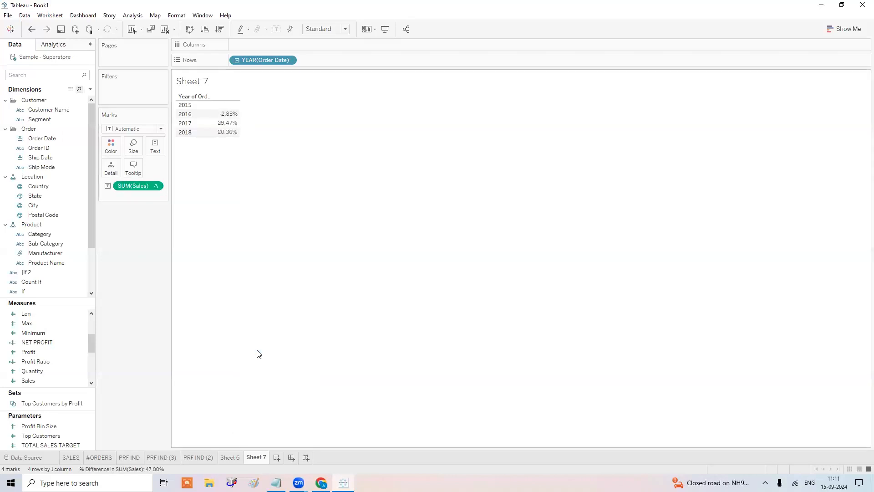
{"action": "key", "text": "ctrl+z"}
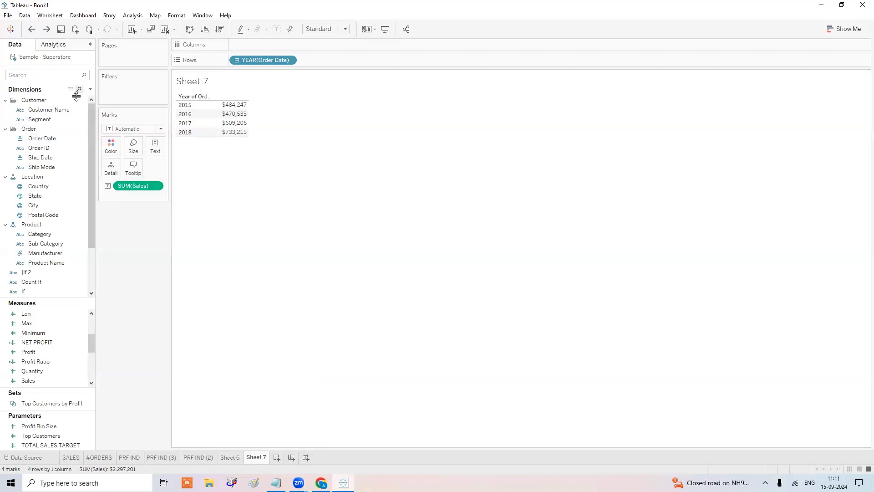
Create a calculated field named LOOKUP with formula LOOKUP(SUM([Sales]),-1) and apply it.
{"action": "left_click", "coordinate": [90, 90]}
{"action": "left_click", "coordinate": [74, 97]}
{"action": "type", "text": "LOOKUP"}
{"action": "key", "text": "Tab"}
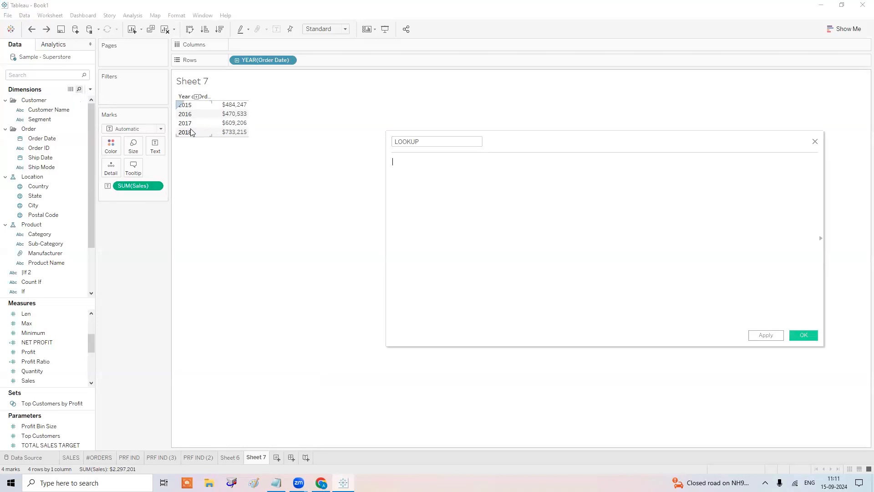
{"action": "type", "text": "LOO"}
{"action": "key", "text": "Return"}
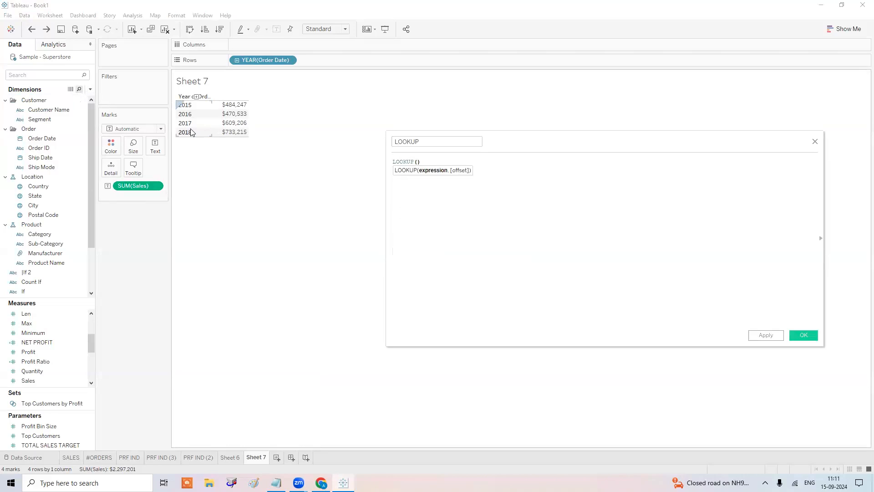
{"action": "key", "text": "ctrl+plus"}
{"action": "key", "text": "ctrl+plus"}
{"action": "key", "text": "ctrl+plus"}
{"action": "key", "text": "ctrl+plus"}
{"action": "key", "text": "ctrl+plus"}
{"action": "key", "text": "ctrl+plus"}
{"action": "key", "text": "ctrl+plus"}
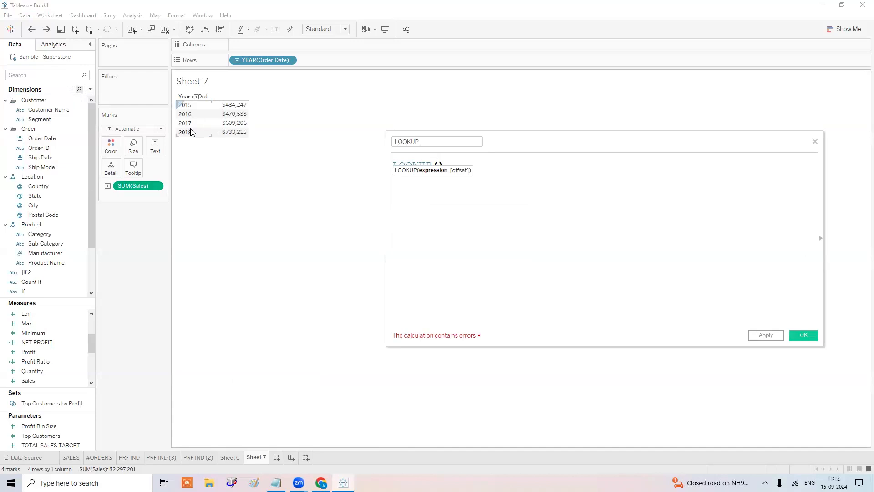
{"action": "type", "text": "SUM"}
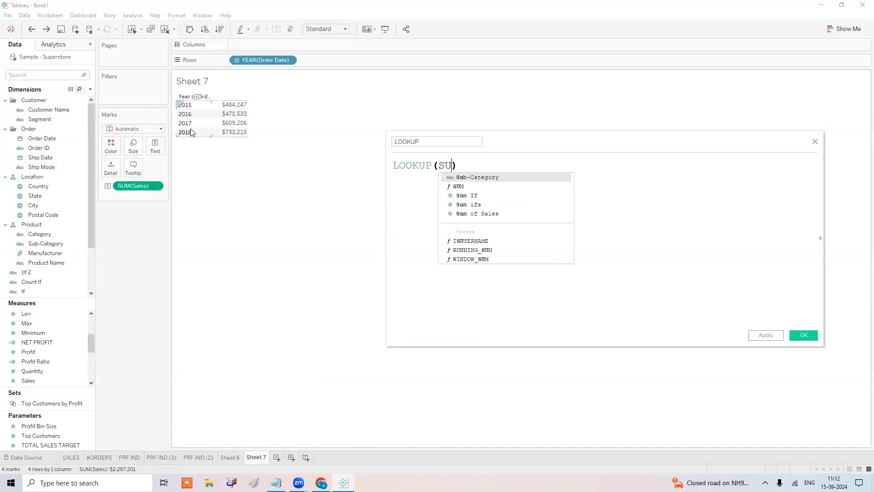
{"action": "type", "text": "([S"}
{"action": "key", "text": "Return"}
{"action": "type", "text": ")"}
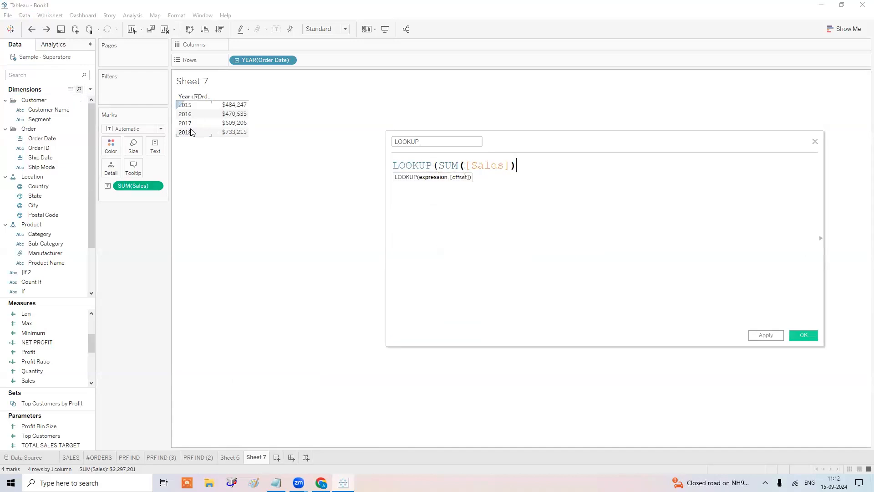
{"action": "type", "text": ",,"}
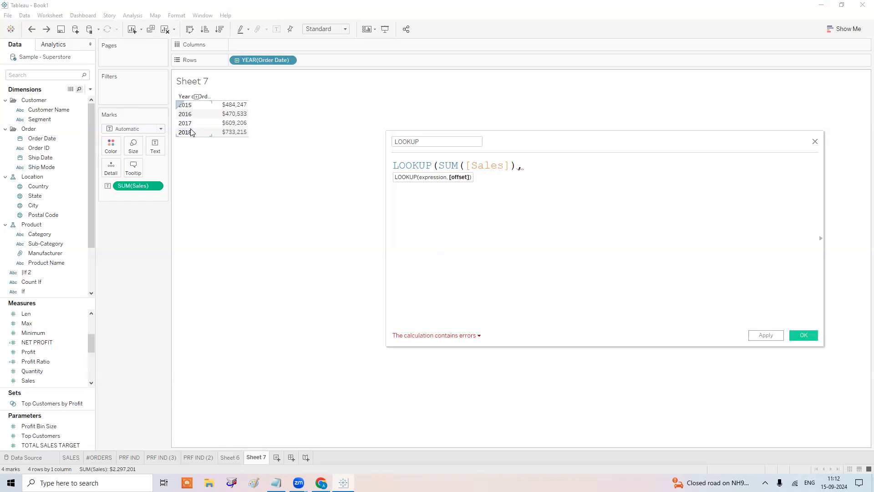
{"action": "type", "text": "-1)"}
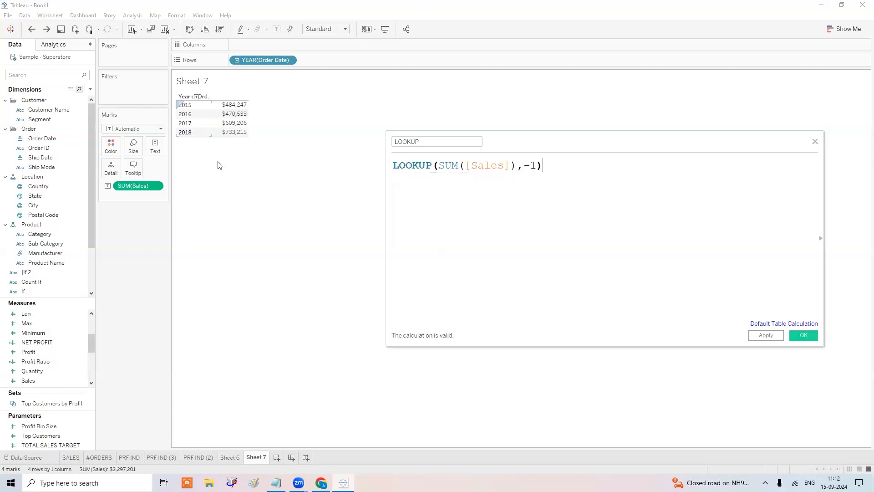
{"action": "left_click", "coordinate": [766, 336]}
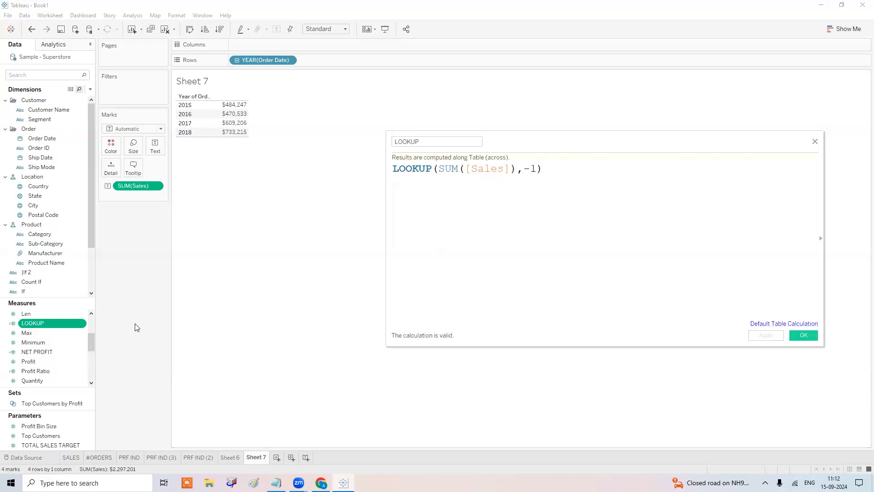
Place LOOKUP after Sales in the table to show prior-year totals, and close the editor.
{"action": "left_click_drag", "start_coordinate": [50, 321], "coordinate": [237, 121]}
{"action": "left_click_drag", "start_coordinate": [141, 225], "coordinate": [148, 246]}
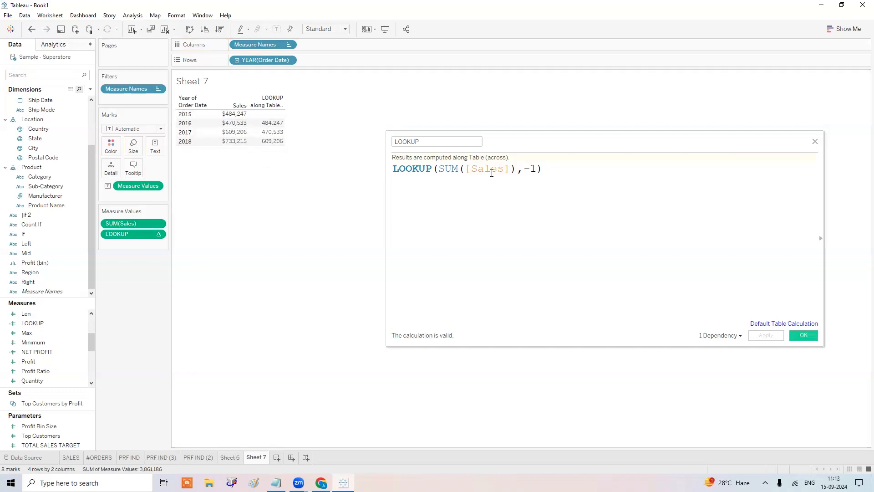
{"action": "left_click", "coordinate": [802, 335]}
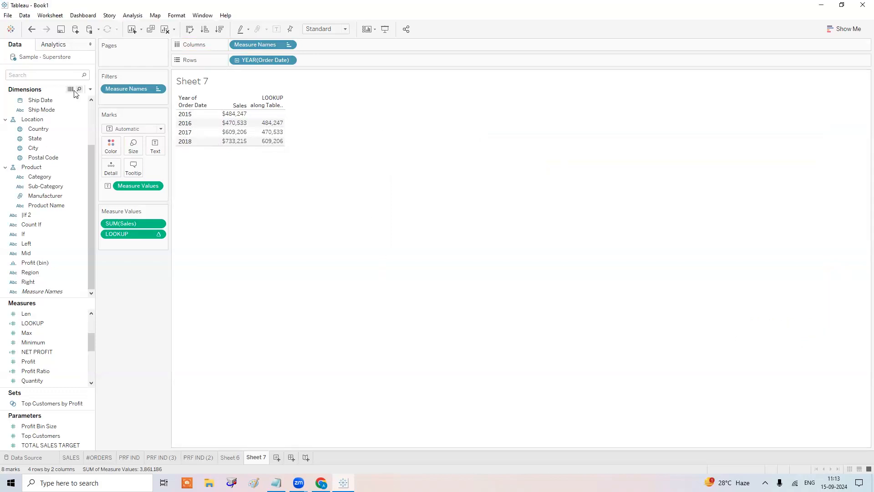
Start a calculated field named %CHANGE with the comment //(CURR- PREV)/PREV.
{"action": "left_click", "coordinate": [91, 93]}
{"action": "left_click", "coordinate": [105, 97]}
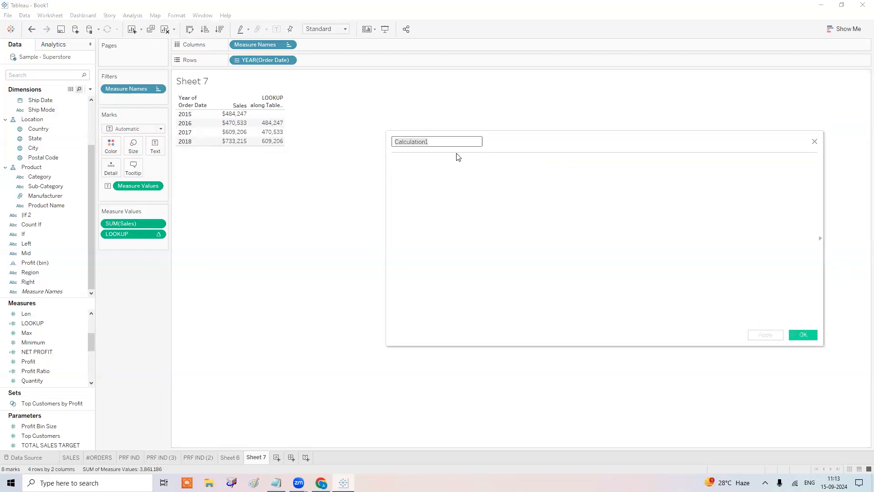
{"action": "type", "text": "%CH"}
{"action": "key", "text": "BackSpace"}
{"action": "type", "text": "HANGE"}
{"action": "left_click", "coordinate": [458, 157]}
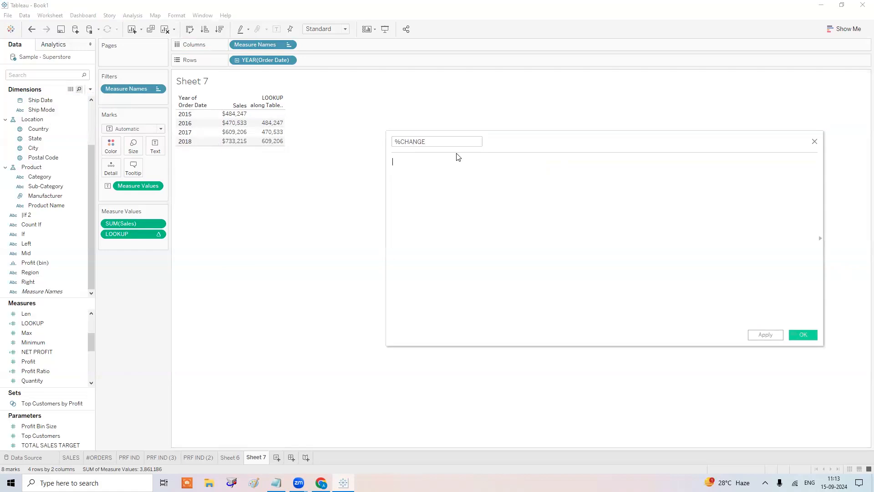
{"action": "type", "text": "//(CURR- PREV)/PREV"}
{"action": "scroll", "coordinate": [458, 156], "scroll_direction": "up", "scroll_amount": 3, "text": "ctrl"}
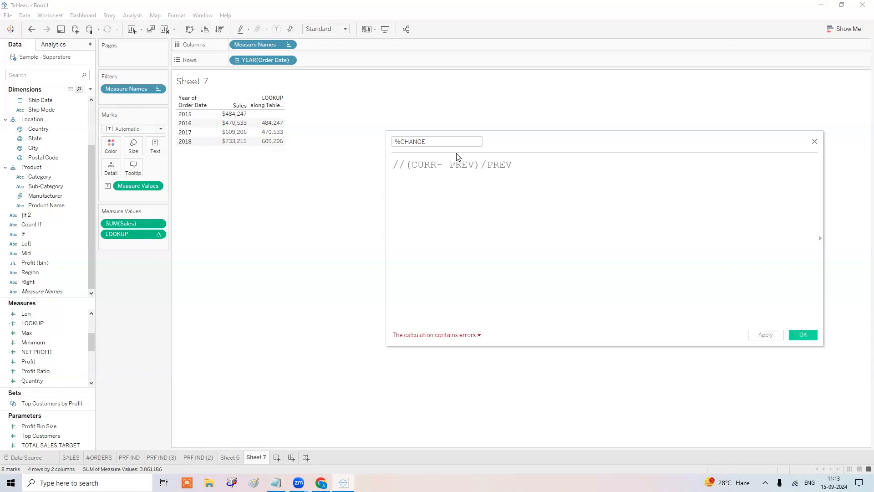
{"action": "type", "text": "("}
Build the formula (SUM([Sales])-[LOOKUP])/[LOOKUP] from dragged fields and save it.
{"action": "left_click_drag", "start_coordinate": [128, 223], "coordinate": [458, 237]}
{"action": "type", "text": "-"}
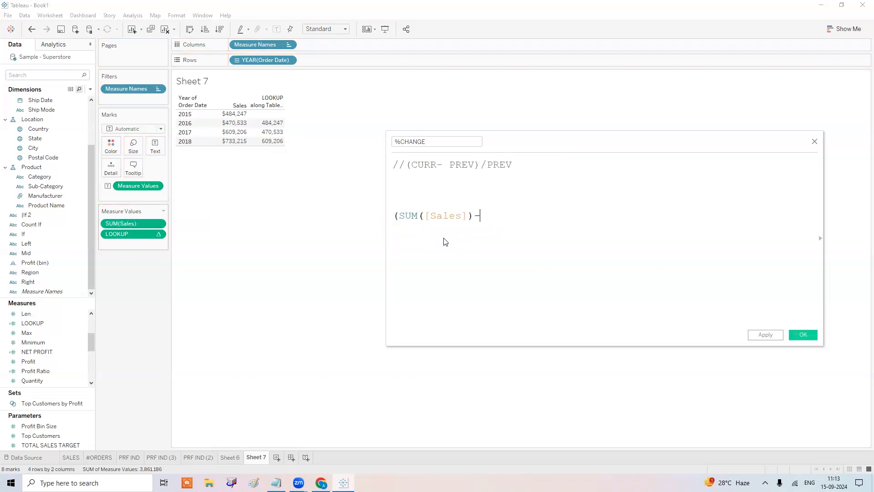
{"action": "left_click_drag", "start_coordinate": [126, 237], "coordinate": [563, 241]}
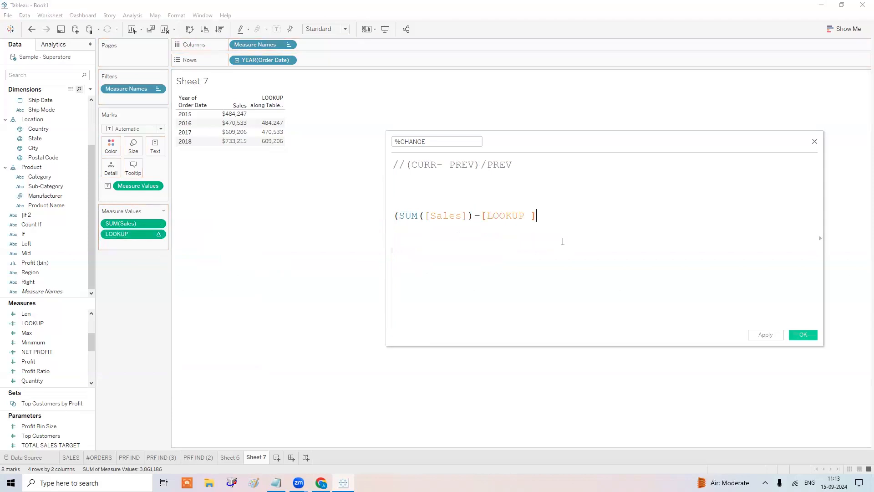
{"action": "type", "text": ")/"}
{"action": "double_click", "coordinate": [135, 234]}
{"action": "left_click", "coordinate": [197, 269]}
{"action": "left_click_drag", "start_coordinate": [142, 232], "coordinate": [651, 230]}
{"action": "left_click", "coordinate": [811, 335]}
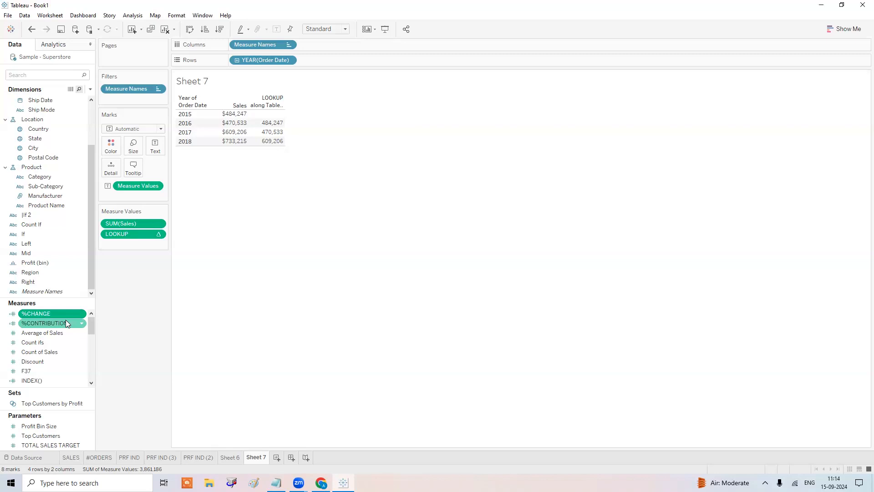
Add %CHANGE as a column in the Sheet 7 table.
{"action": "left_click_drag", "start_coordinate": [64, 310], "coordinate": [148, 240]}
{"action": "right_click", "coordinate": [148, 240]}
{"action": "left_click", "coordinate": [173, 275]}
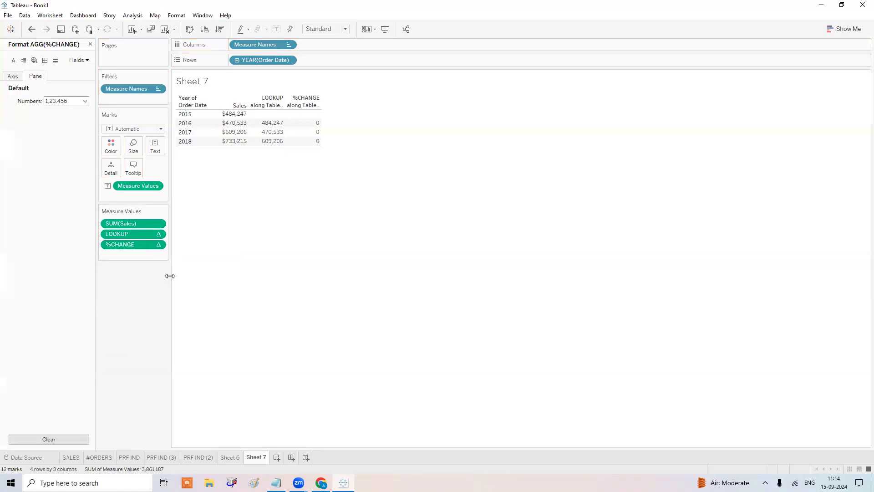
{"action": "left_click", "coordinate": [90, 44]}
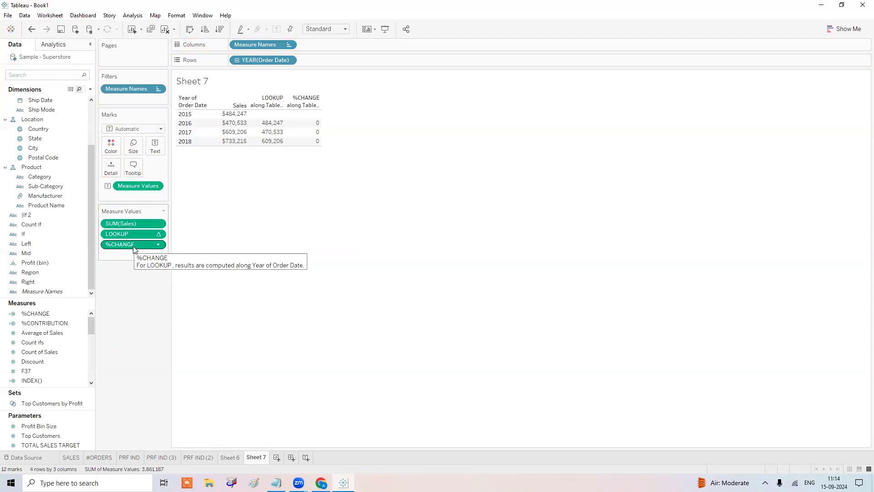
Set %CHANGE's default number format to Percentage with 2 decimals (-2.83%, 29.47%, 20.36%).
{"action": "right_click", "coordinate": [46, 314]}
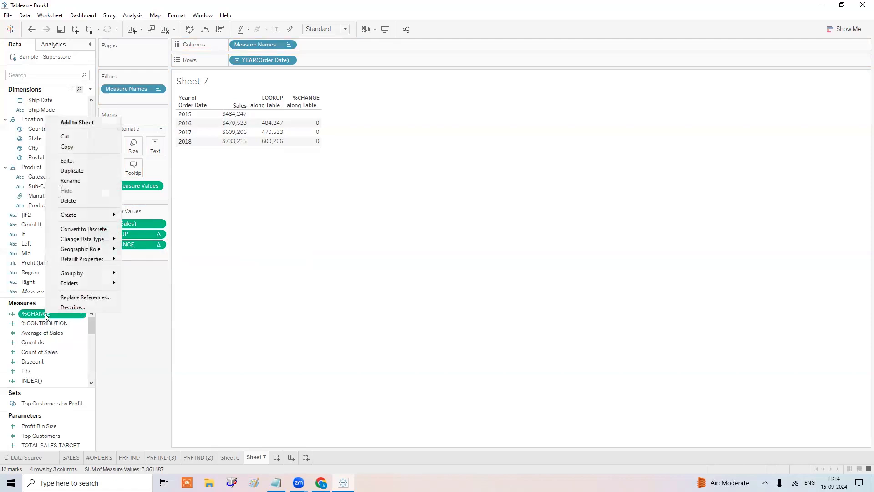
{"action": "mouse_move", "coordinate": [101, 260]}
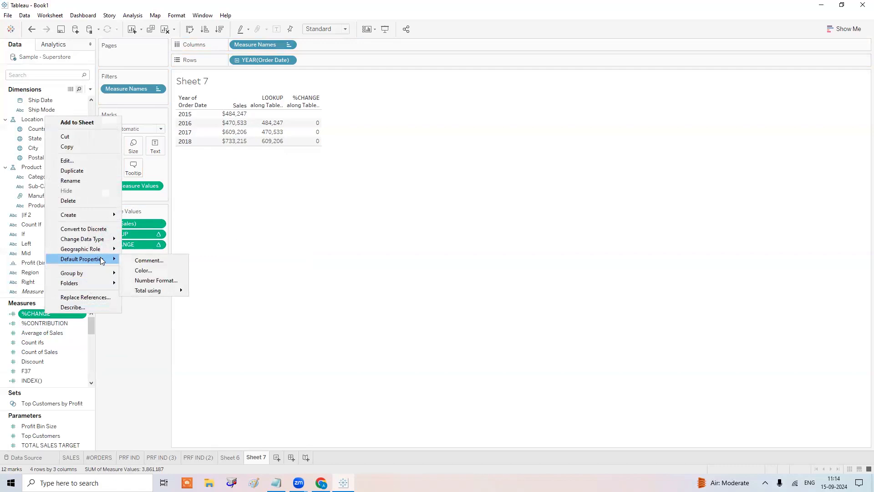
{"action": "left_click", "coordinate": [172, 281]}
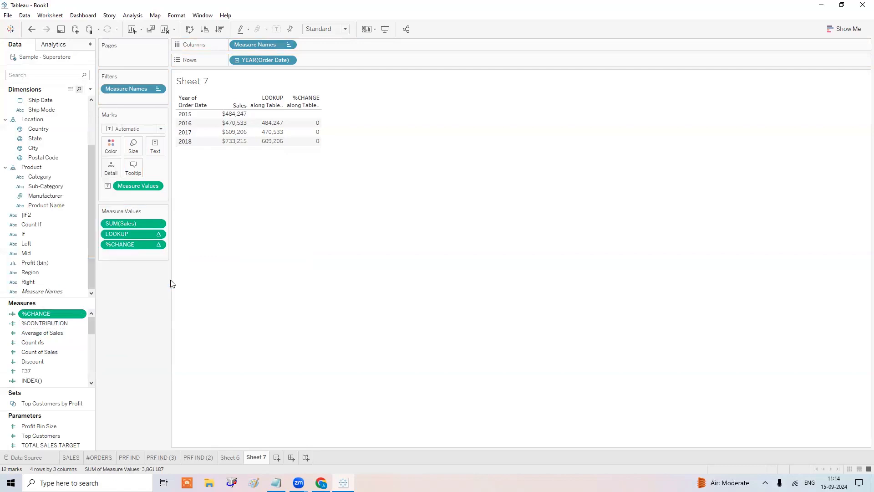
{"action": "left_click", "coordinate": [381, 223]}
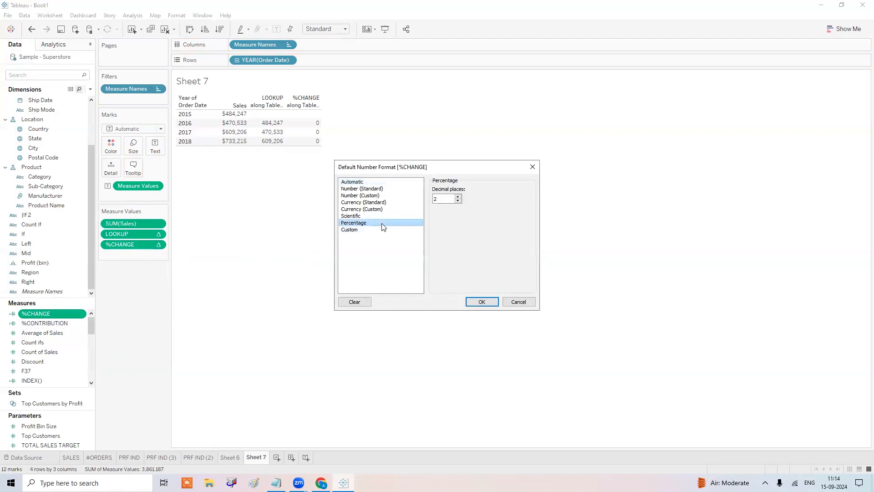
{"action": "left_click", "coordinate": [486, 302]}
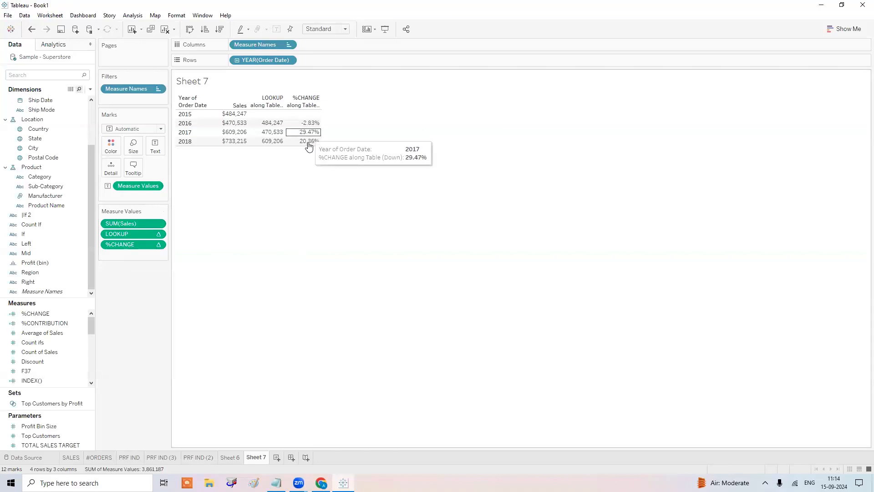
Drag LOOKUP off Measure Values, leaving only Sales and %CHANGE per year.
{"action": "left_click_drag", "start_coordinate": [125, 233], "coordinate": [132, 313]}
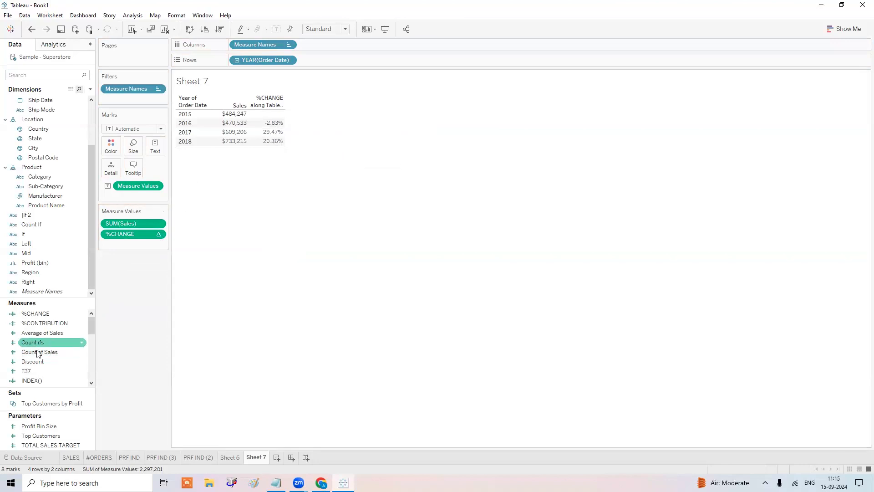
{"action": "scroll", "coordinate": [47, 380], "scroll_direction": "down", "scroll_amount": 2}
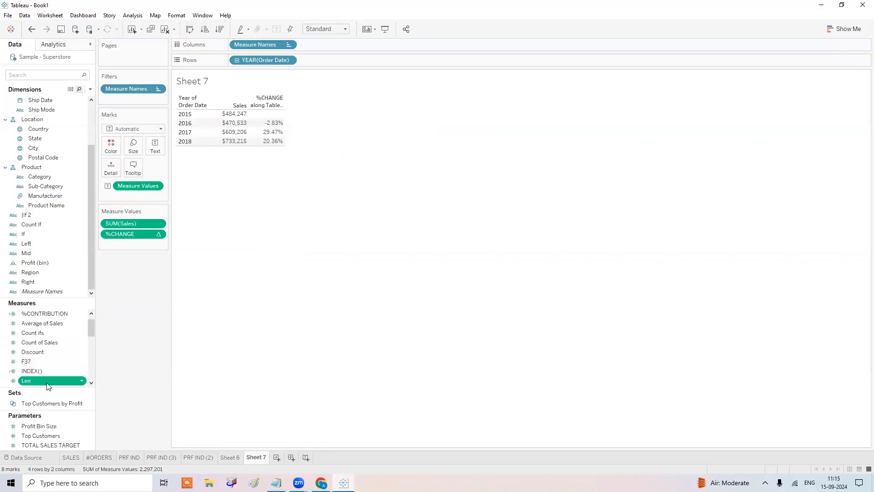
Open the LOOKUP calculation for editing and add LOOKUP back as a table column.
{"action": "right_click", "coordinate": [47, 377]}
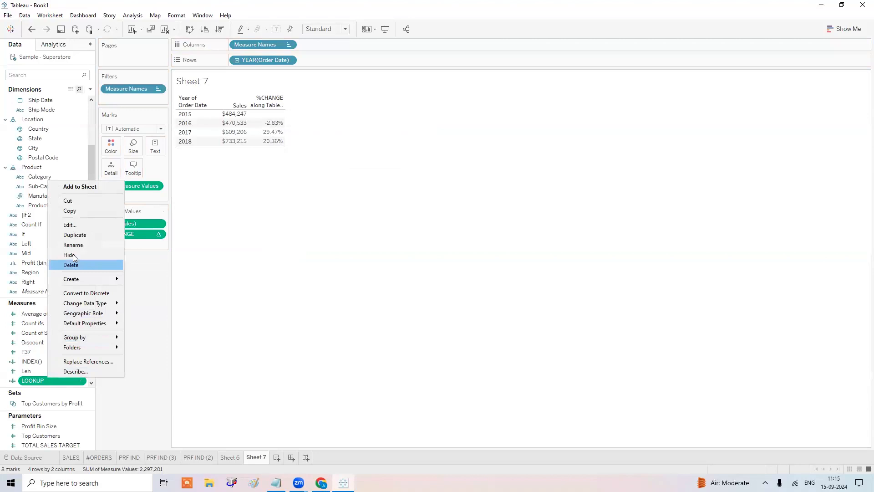
{"action": "left_click", "coordinate": [76, 223]}
{"action": "scroll", "coordinate": [504, 197], "scroll_direction": "up", "scroll_amount": 4, "text": "ctrl"}
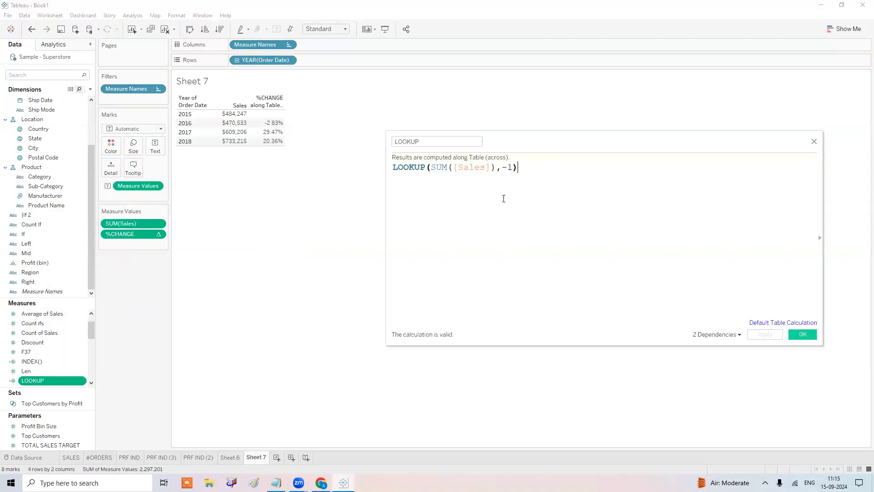
{"action": "left_click_drag", "start_coordinate": [50, 379], "coordinate": [138, 259]}
{"action": "left_click_drag", "start_coordinate": [32, 381], "coordinate": [121, 228]}
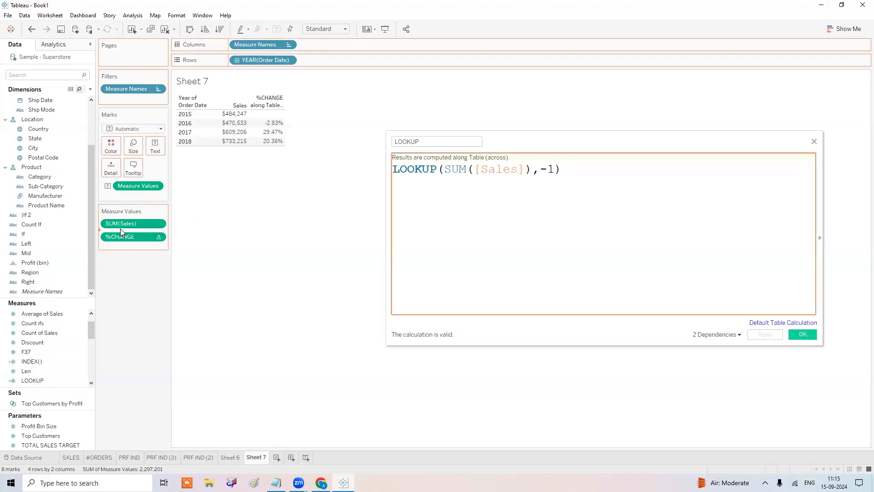
Try a LOOKUP offset of 1 to see next-year values, then restore -1 and save.
{"action": "mouse_move", "coordinate": [266, 138]}
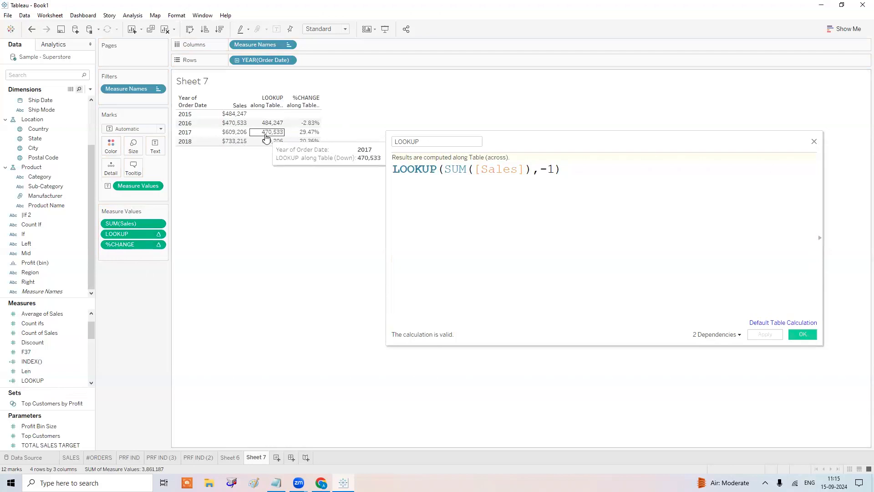
{"action": "left_click", "coordinate": [548, 169]}
{"action": "key", "text": "BackSpace"}
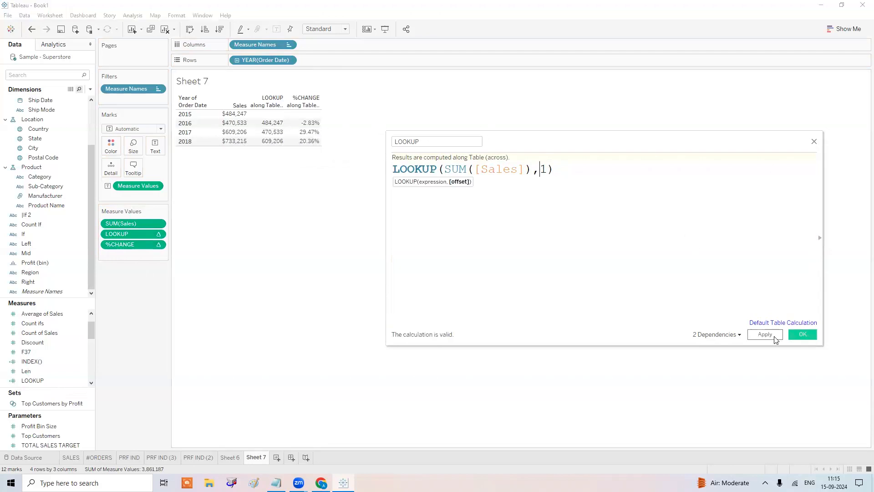
{"action": "left_click", "coordinate": [766, 334]}
{"action": "mouse_move", "coordinate": [267, 134]}
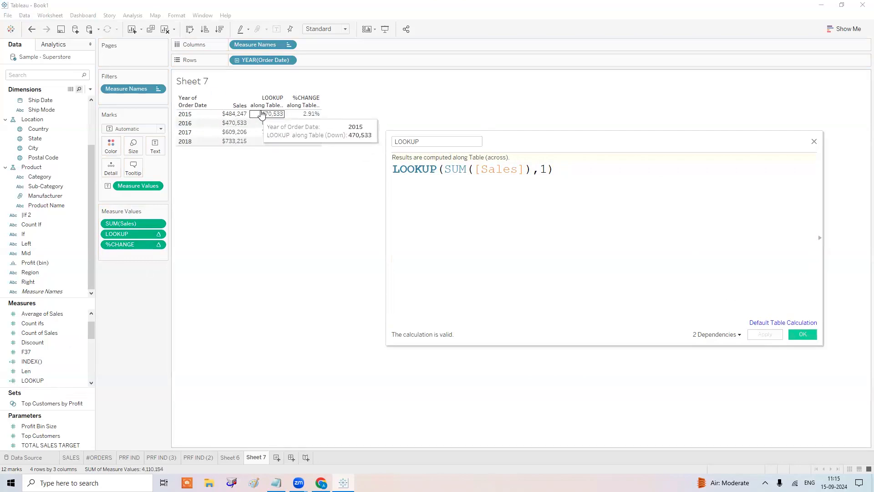
{"action": "mouse_move", "coordinate": [238, 133]}
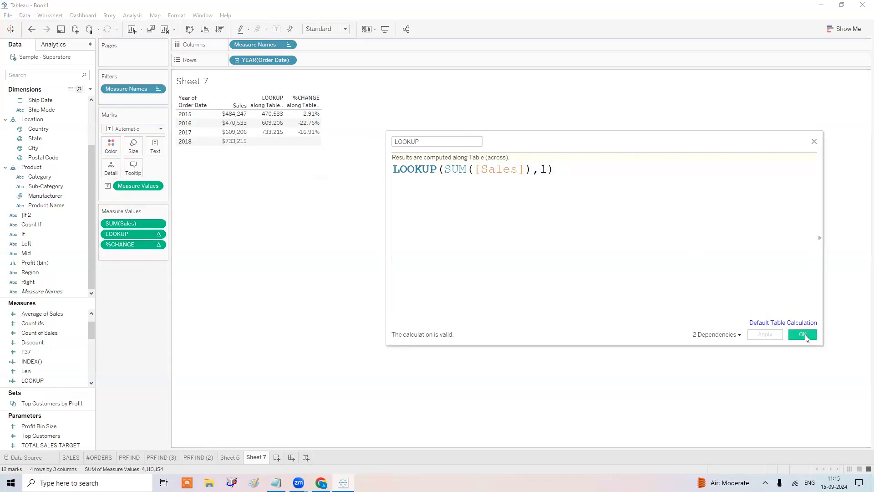
{"action": "left_click", "coordinate": [541, 169]}
{"action": "type", "text": "-"}
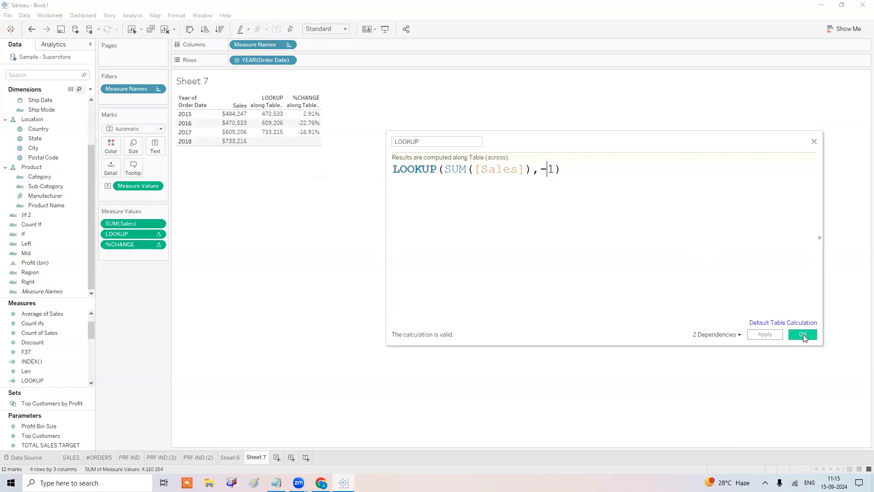
{"action": "left_click", "coordinate": [803, 335]}
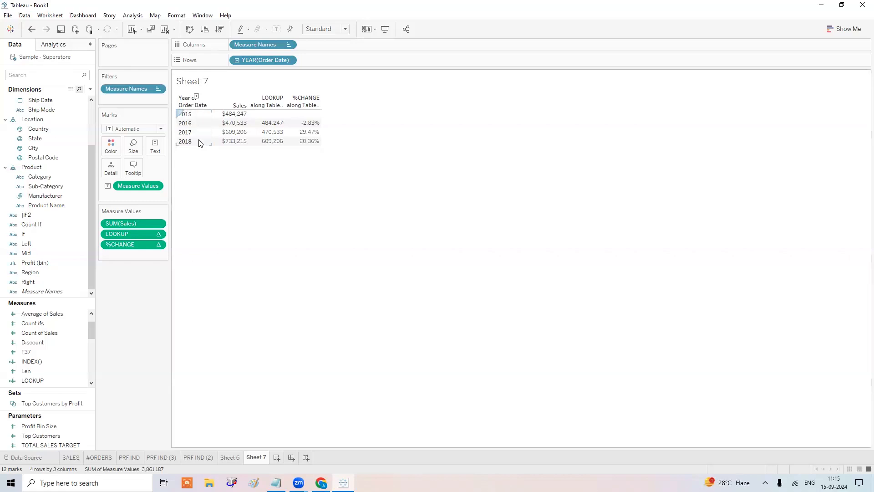
{"action": "left_click", "coordinate": [204, 106]}
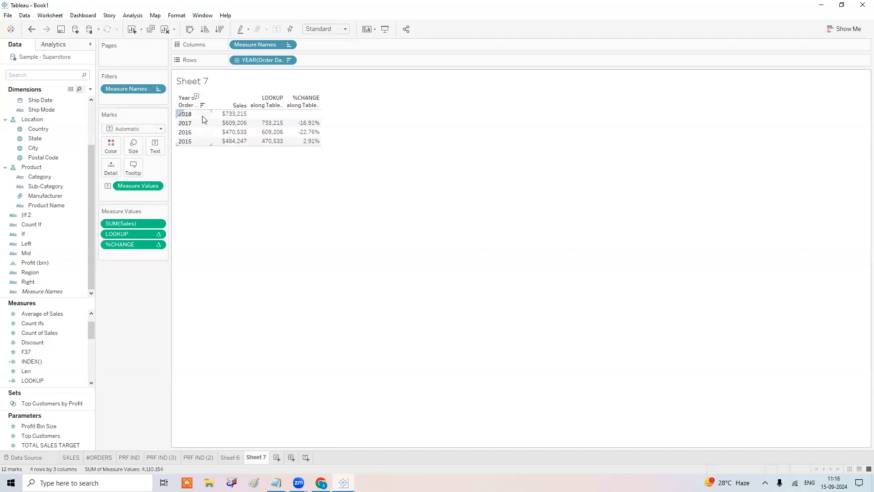
{"action": "left_click", "coordinate": [204, 106]}
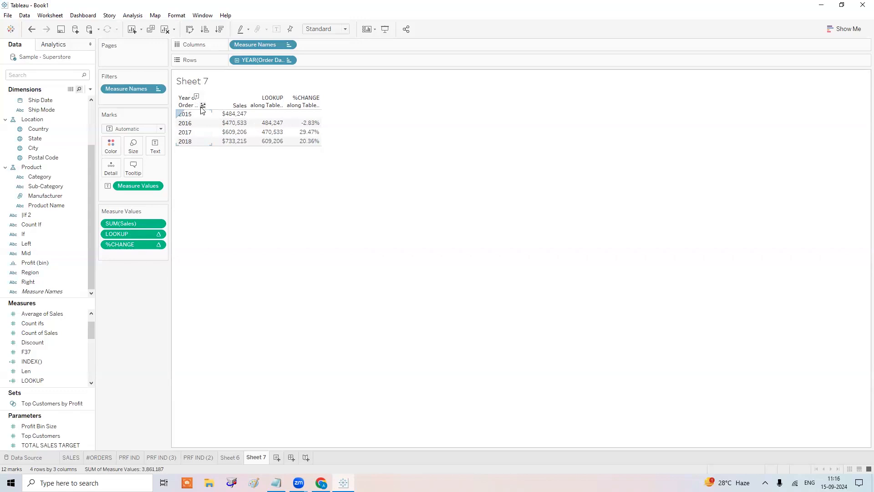
Add a NUMERICAL FUNC: heading with ZN(): TO CONVERT ANY NULL VALUES TO 0, then move Notepad aside.
{"action": "left_click", "coordinate": [276, 483]}
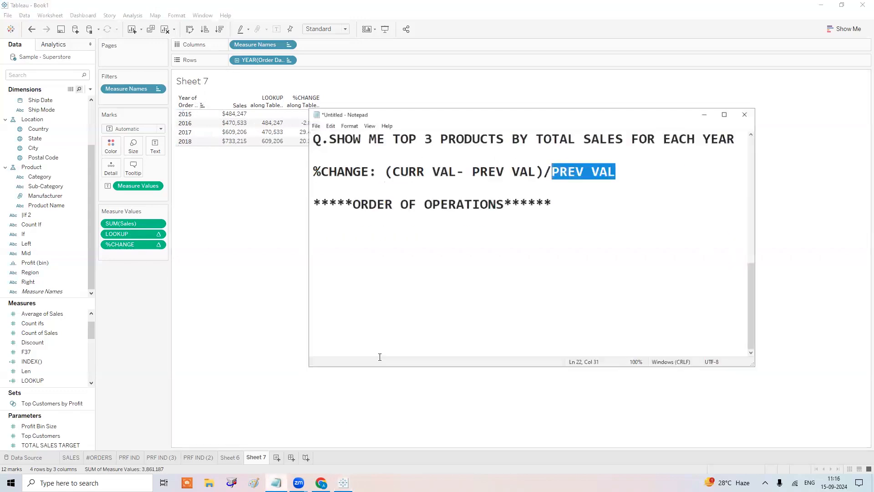
{"action": "left_click", "coordinate": [592, 204]}
{"action": "key", "text": "Return"}
{"action": "key", "text": "Return"}
{"action": "type", "text": "NUMBER SPEC"}
{"action": "key", "text": "BackSpace"}
{"action": "key", "text": "BackSpace"}
{"action": "key", "text": "BackSpace"}
{"action": "key", "text": "BackSpace"}
{"action": "key", "text": "BackSpace"}
{"action": "key", "text": "BackSpace"}
{"action": "key", "text": "BackSpace"}
{"action": "key", "text": "BackSpace"}
{"action": "type", "text": "ERICA"}
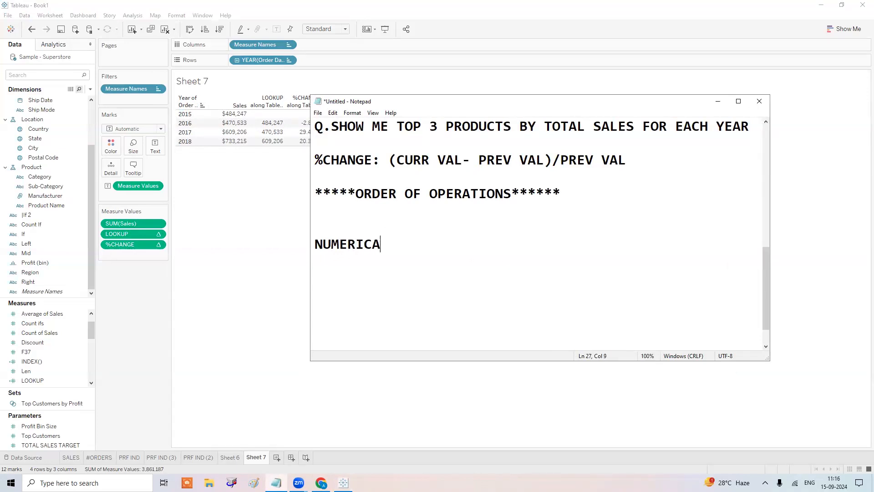
{"action": "type", "text": "L FUNC:"}
{"action": "key", "text": "Return"}
{"action": "type", "text": "ZN"}
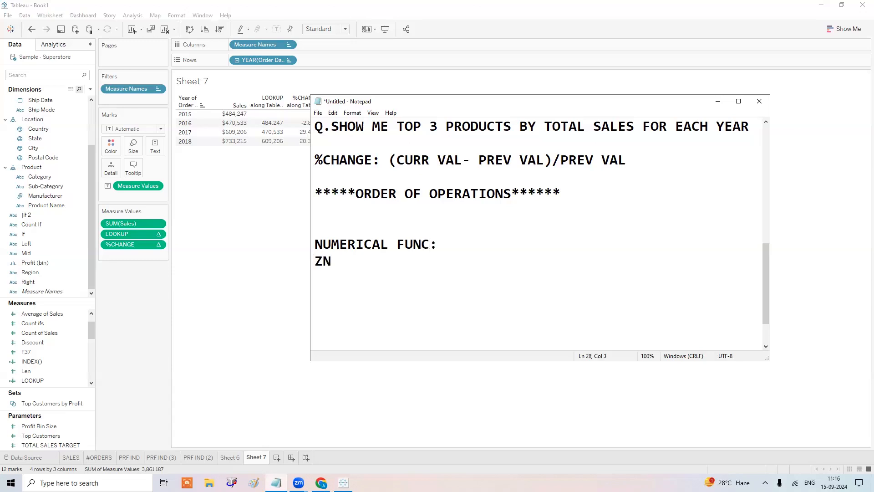
{"action": "type", "text": "(): TO CONVERT AN"}
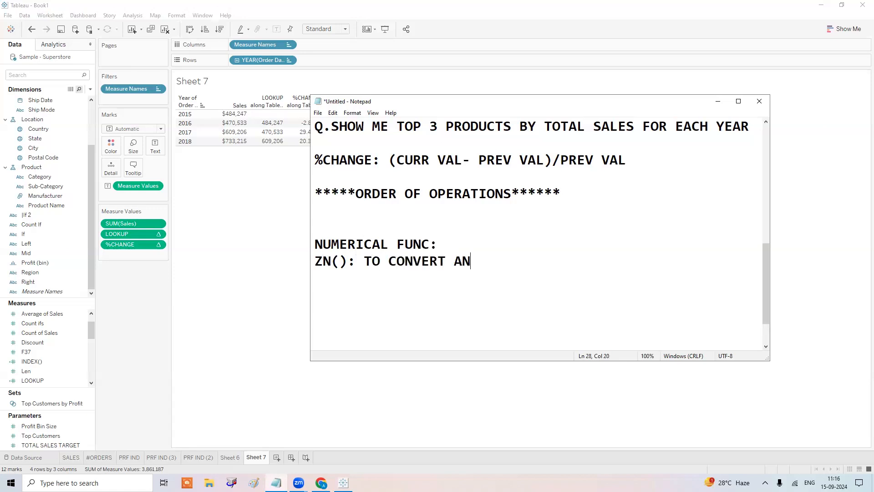
{"action": "type", "text": "Y NEGATIV"}
{"action": "key", "text": "BackSpace"}
{"action": "key", "text": "BackSpace"}
{"action": "key", "text": "BackSpace"}
{"action": "key", "text": "BackSpace"}
{"action": "key", "text": "BackSpace"}
{"action": "key", "text": "BackSpace"}
{"action": "type", "text": "ULL VALUES TO "}
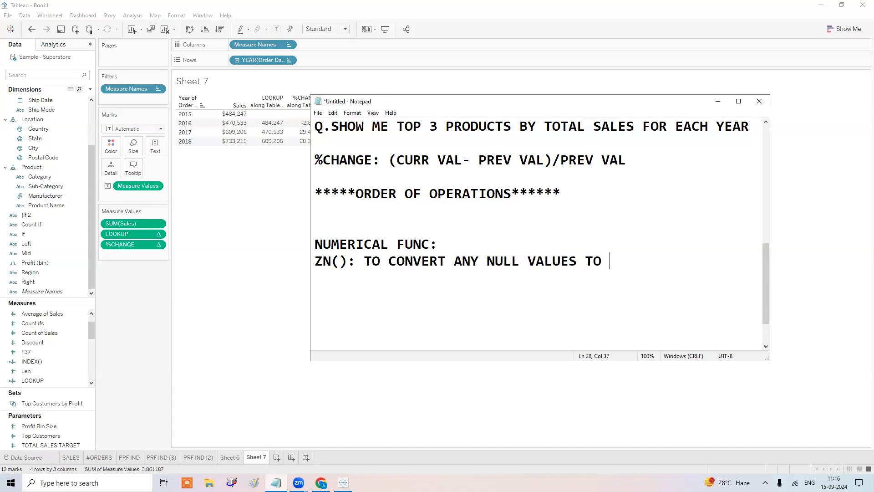
{"action": "type", "text": "0"}
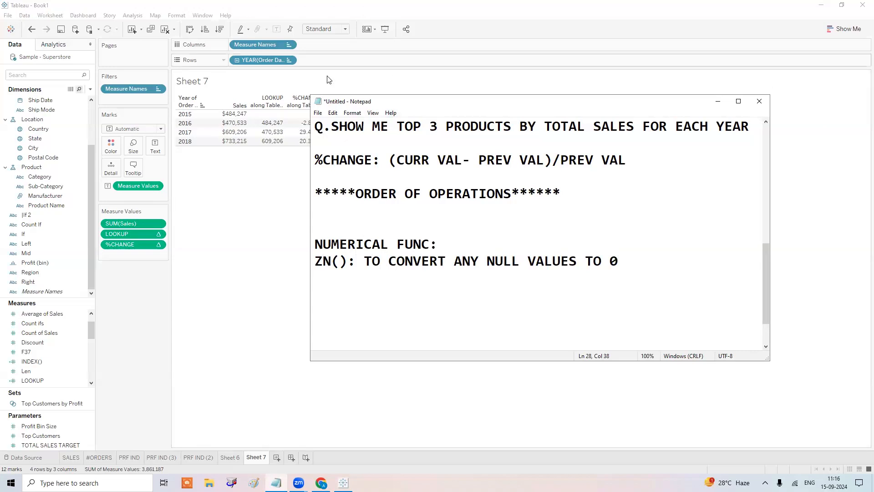
{"action": "left_click_drag", "start_coordinate": [474, 104], "coordinate": [560, 106]}
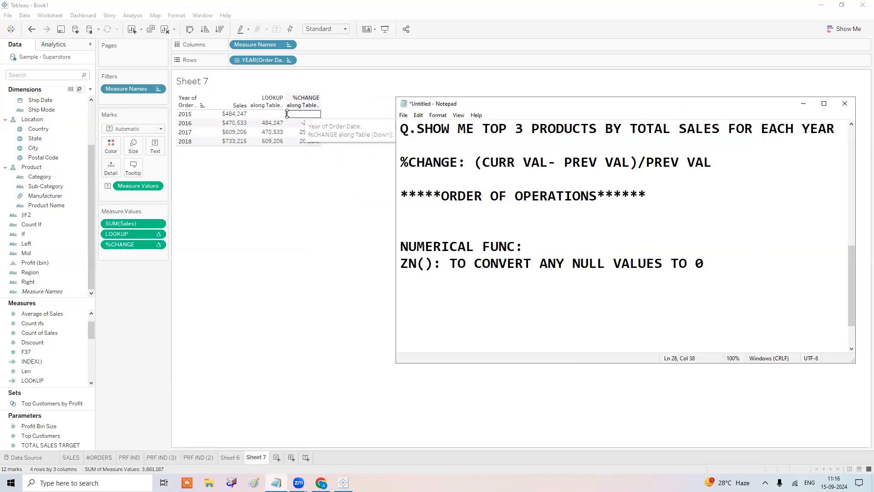
{"action": "mouse_move", "coordinate": [289, 115]}
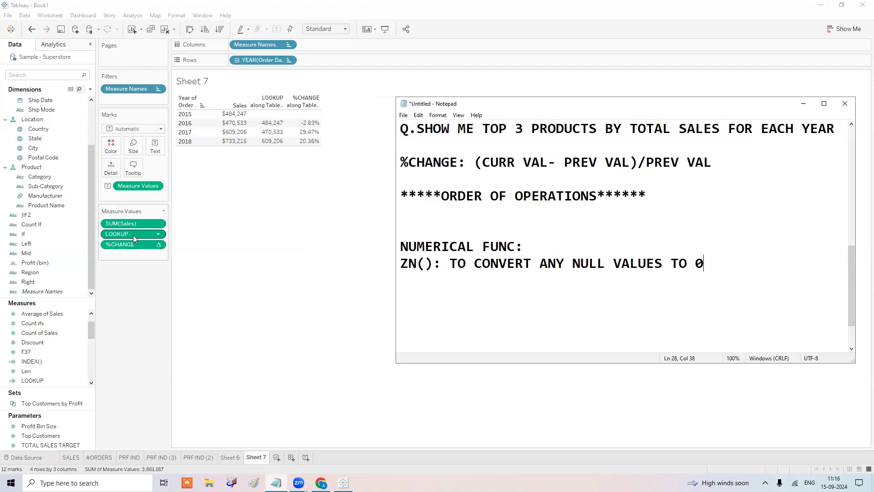
Change the LOOKUP formula to ZN(LOOKUP(SUM([Sales]),-1)) and apply it, so 2015 shows 0.
{"action": "right_click", "coordinate": [40, 380]}
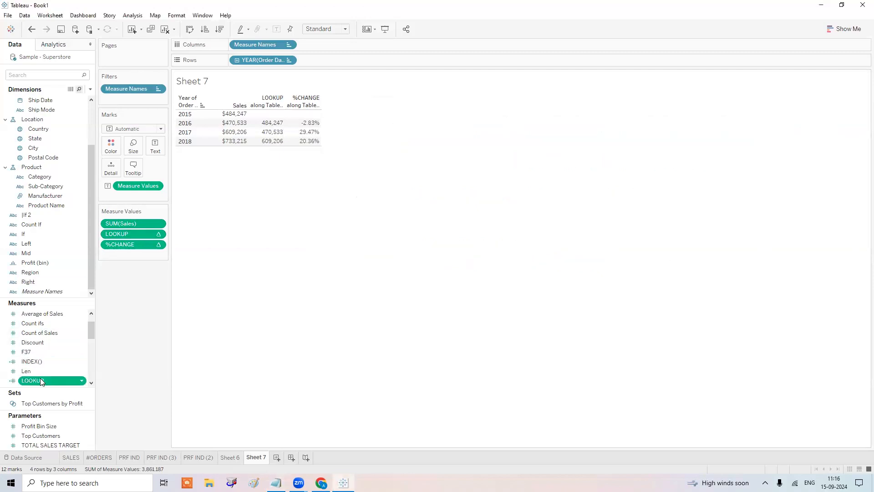
{"action": "left_click", "coordinate": [99, 227]}
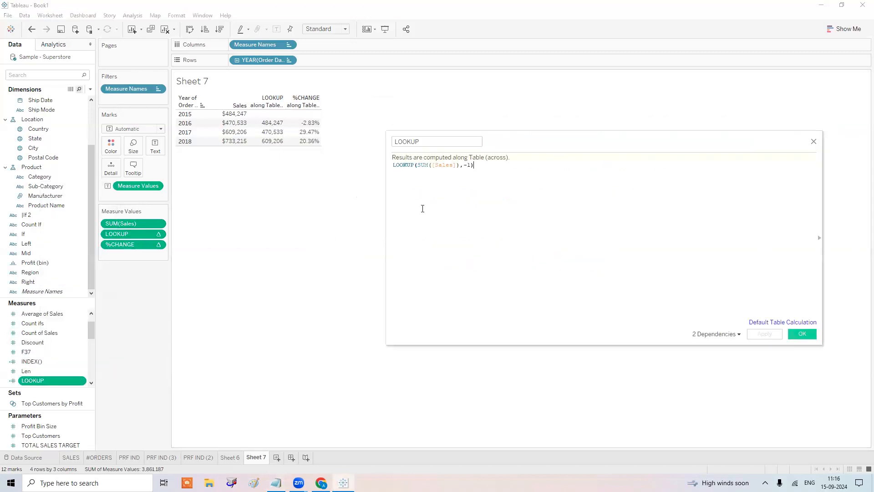
{"action": "left_click", "coordinate": [394, 165]}
{"action": "type", "text": "ZN("}
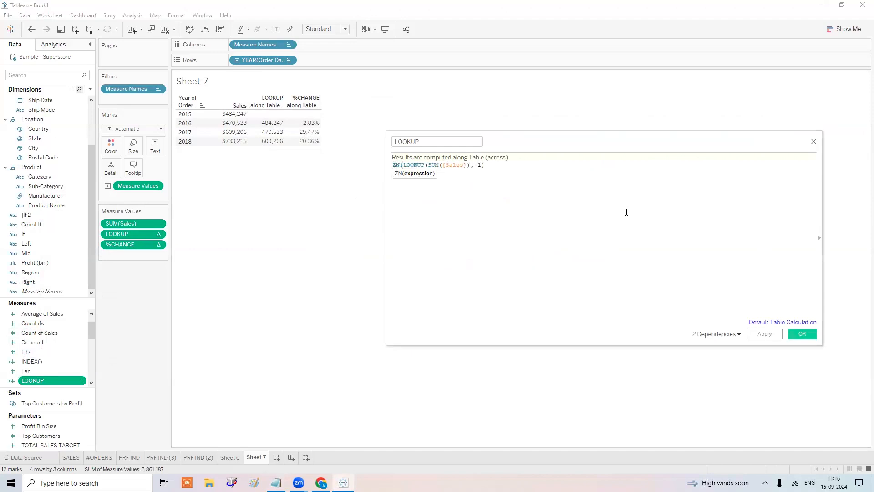
{"action": "left_click", "coordinate": [536, 179]}
{"action": "type", "text": ")"}
{"action": "left_click", "coordinate": [757, 334]}
{"action": "mouse_move", "coordinate": [279, 118]}
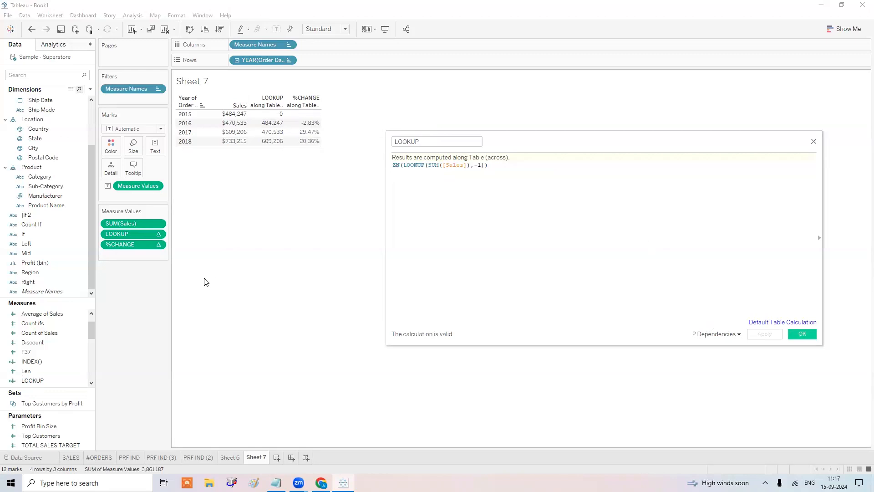
{"action": "scroll", "coordinate": [55, 364], "scroll_direction": "down", "scroll_amount": 1}
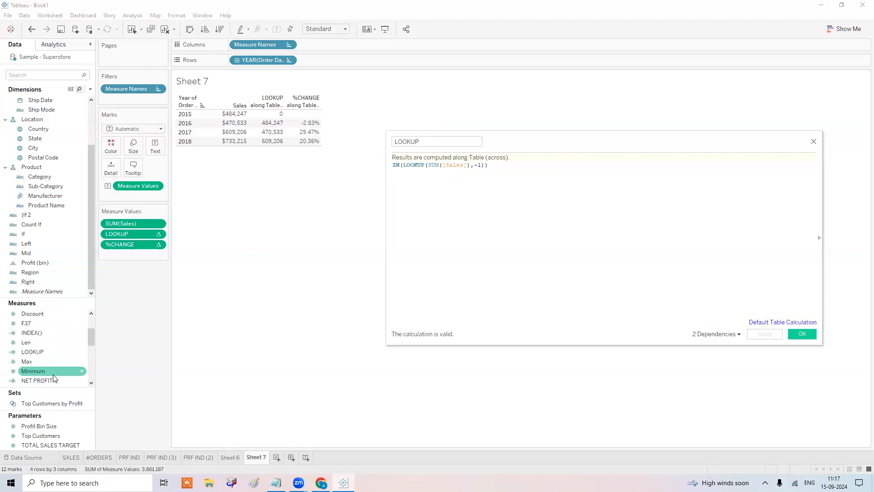
{"action": "scroll", "coordinate": [53, 378], "scroll_direction": "down", "scroll_amount": 5}
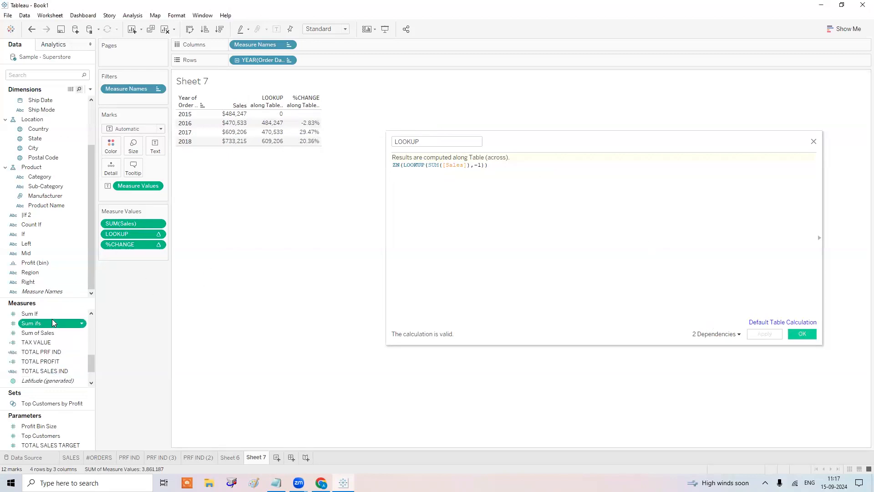
{"action": "scroll", "coordinate": [54, 320], "scroll_direction": "up", "scroll_amount": 10}
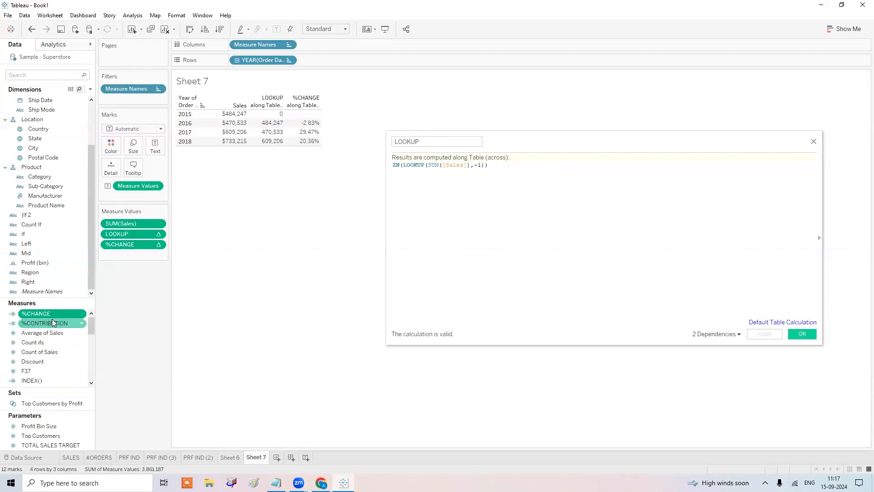
Wrap the %CHANGE formula in ZN() so 2015 shows 0.00% instead of blank.
{"action": "right_click", "coordinate": [65, 318]}
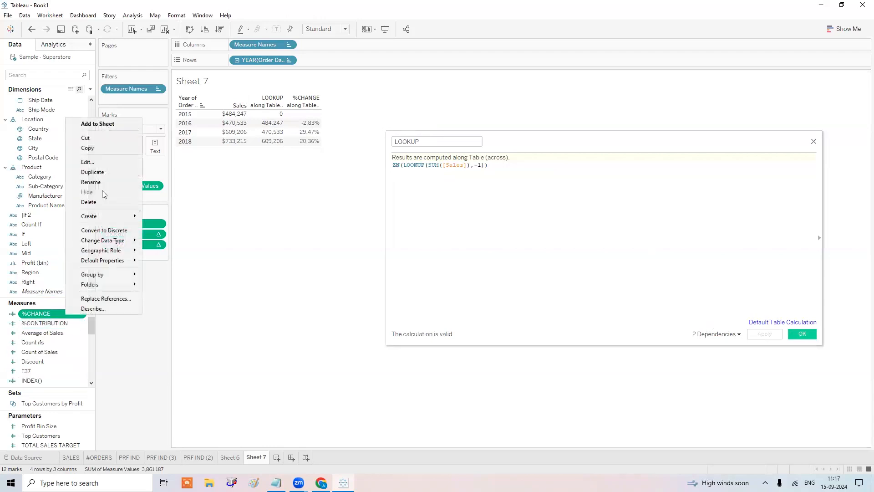
{"action": "left_click", "coordinate": [100, 163]}
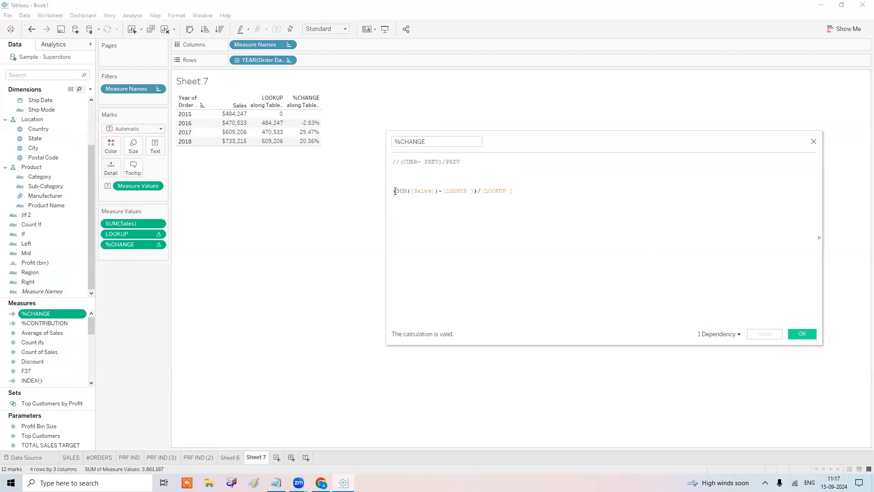
{"action": "left_click", "coordinate": [395, 190]}
{"action": "type", "text": "ZN("}
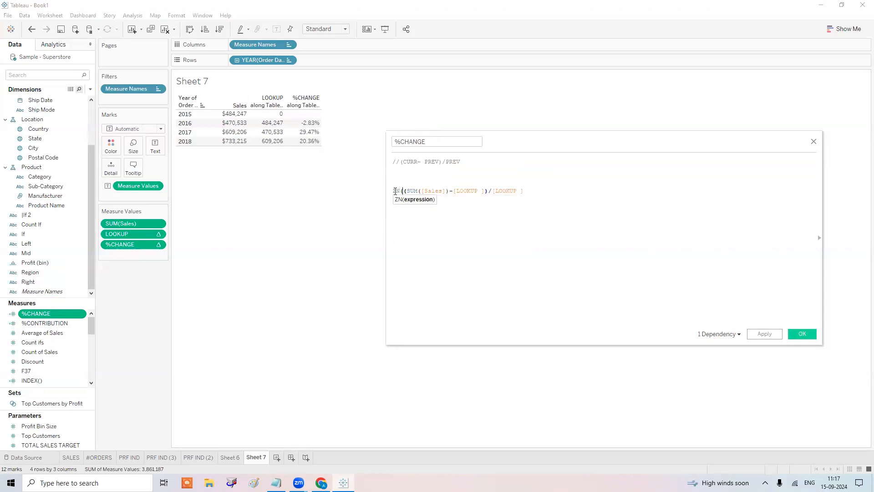
{"action": "left_click", "coordinate": [589, 196]}
{"action": "type", "text": ")"}
{"action": "left_click", "coordinate": [771, 335]}
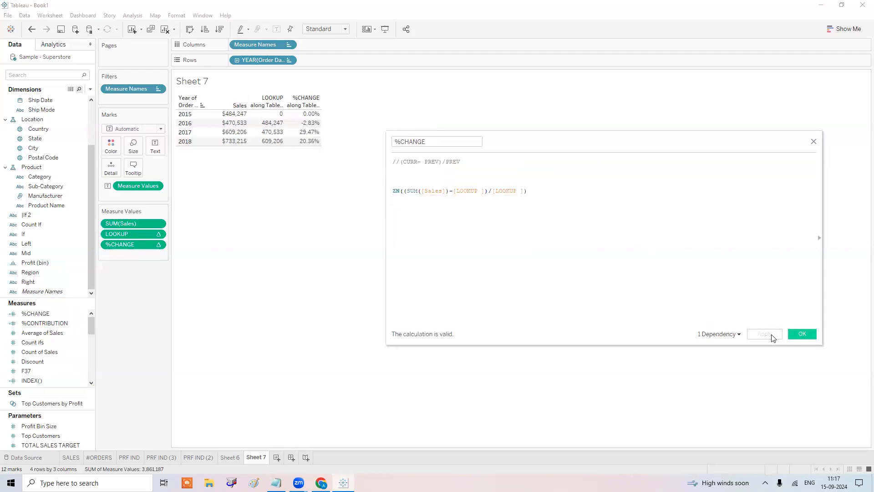
{"action": "left_click", "coordinate": [810, 338]}
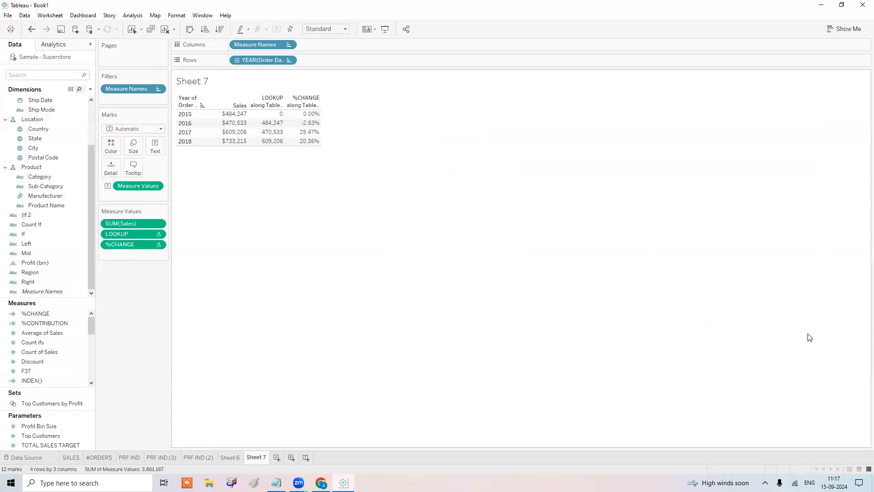
Add the note 'ABS(): TO CONVERT ANY -VE VALUES TO +VE' below the ZN() line.
{"action": "left_click", "coordinate": [276, 483]}
{"action": "key", "text": "Return"}
{"action": "type", "text": "ABS()"}
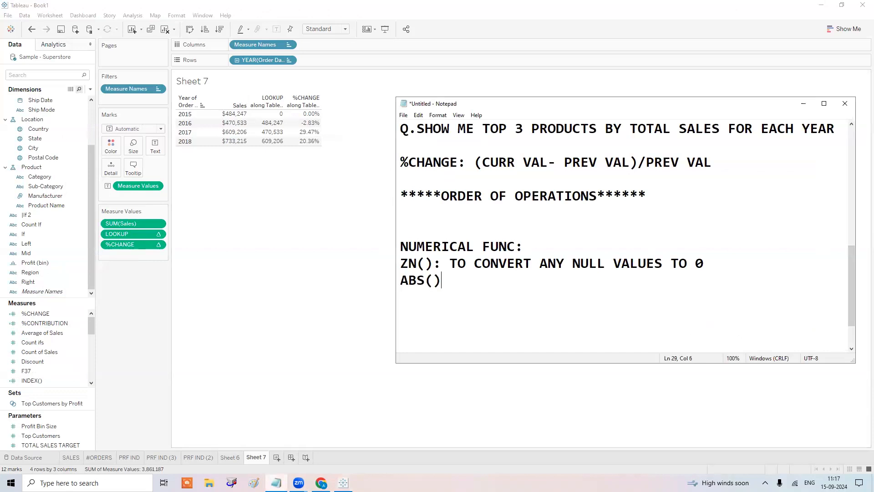
{"action": "type", "text": ": TO CONVERT "}
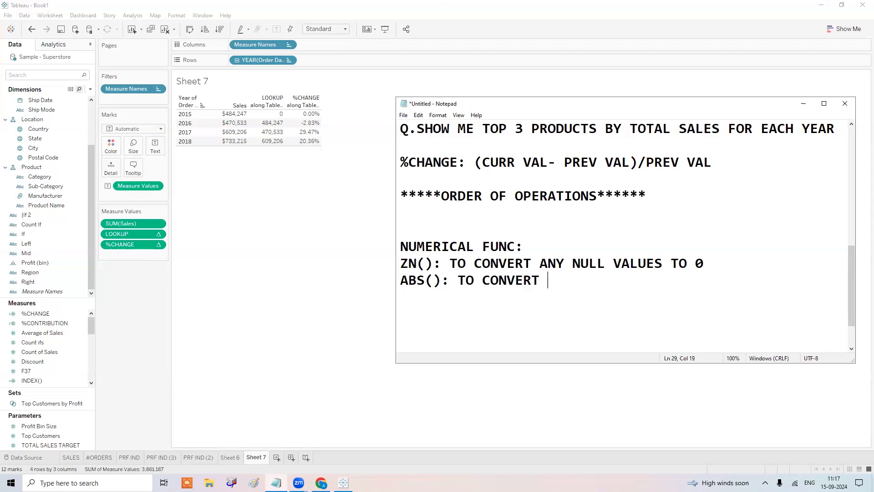
{"action": "type", "text": "ANY _"}
{"action": "key", "text": "BackSpace"}
{"action": "type", "text": "-VE VALUES TO +VE"}
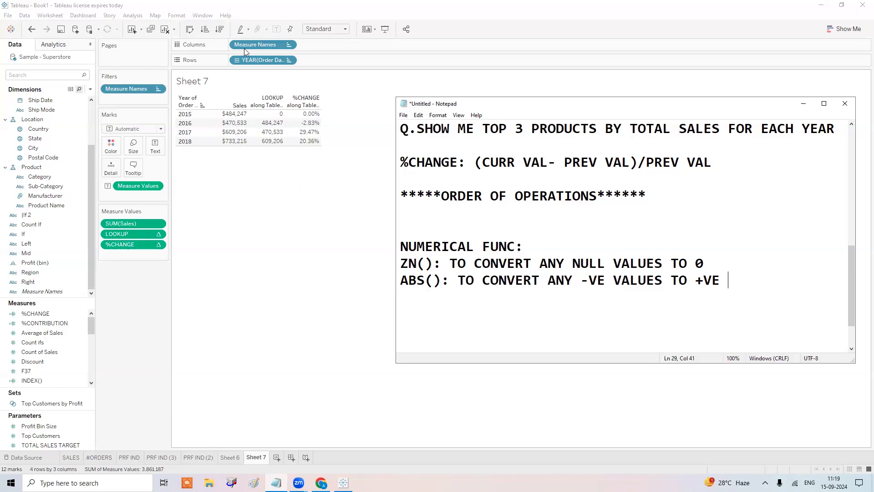
Try wrapping the %CHANGE formula in ABS() and apply it.
{"action": "left_click", "coordinate": [802, 106]}
{"action": "right_click", "coordinate": [41, 314]}
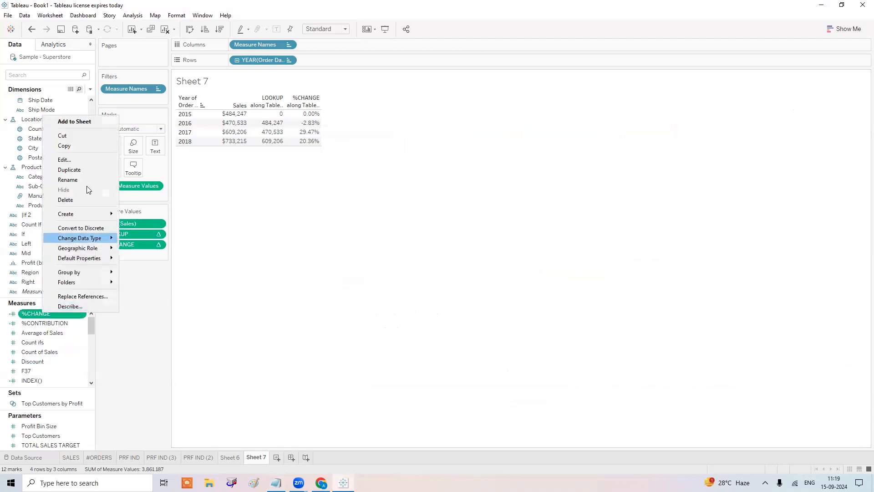
{"action": "left_click", "coordinate": [88, 162]}
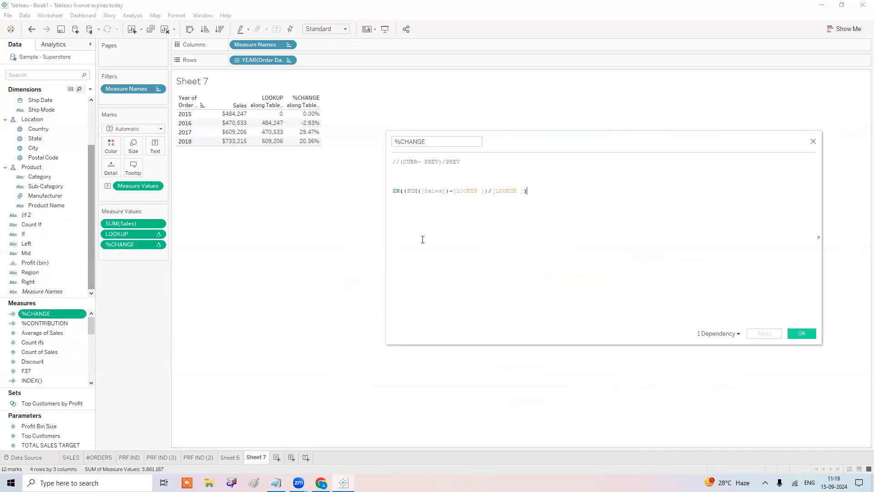
{"action": "left_click", "coordinate": [393, 191]}
{"action": "type", "text": "ABS("}
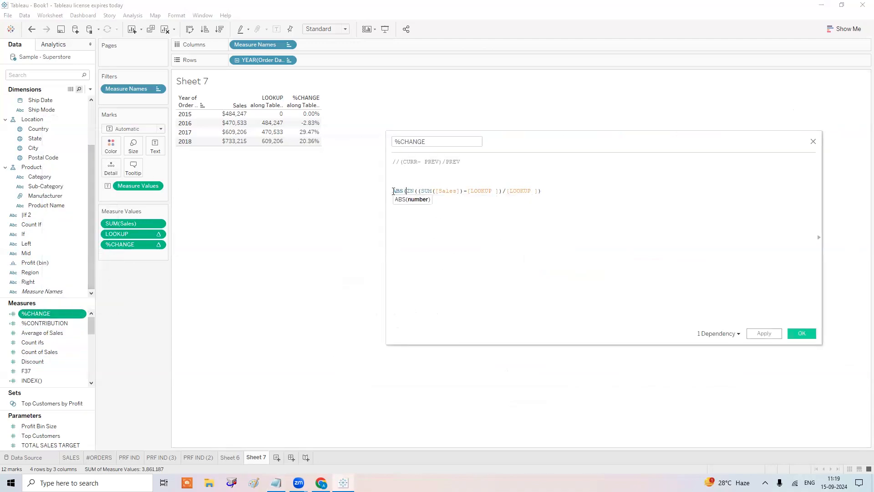
{"action": "left_click", "coordinate": [550, 193]}
{"action": "type", "text": ")"}
{"action": "left_click", "coordinate": [772, 335]}
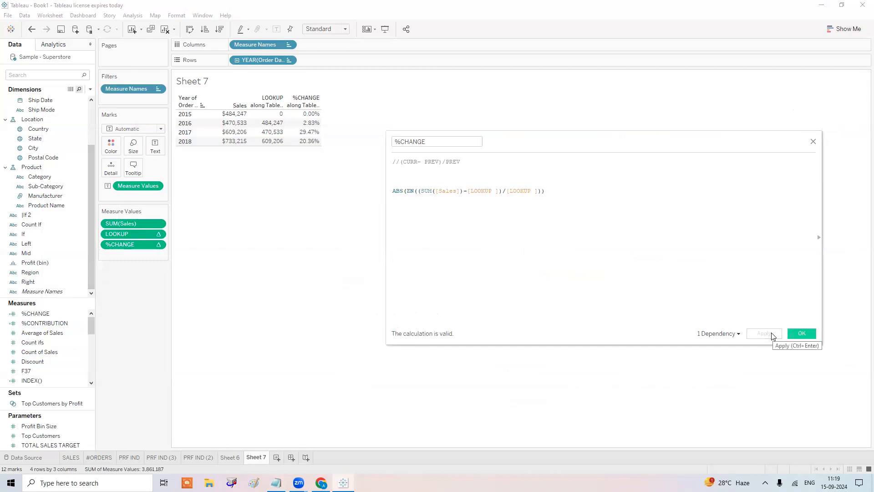
Remove the ABS wrapper so 2016 shows -2.83% again, then add a new Sheet 8.
{"action": "left_click", "coordinate": [404, 191]}
{"action": "key", "text": "BackSpace"}
{"action": "key", "text": "BackSpace"}
{"action": "key", "text": "BackSpace"}
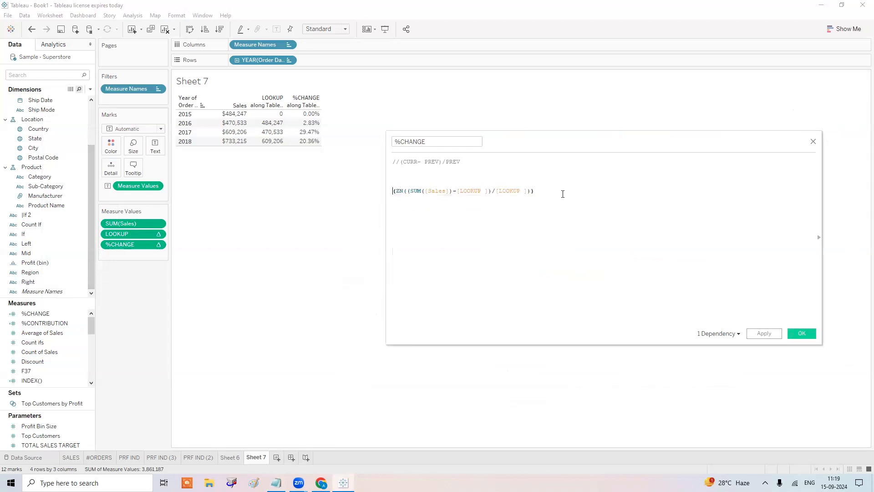
{"action": "key", "text": "Delete"}
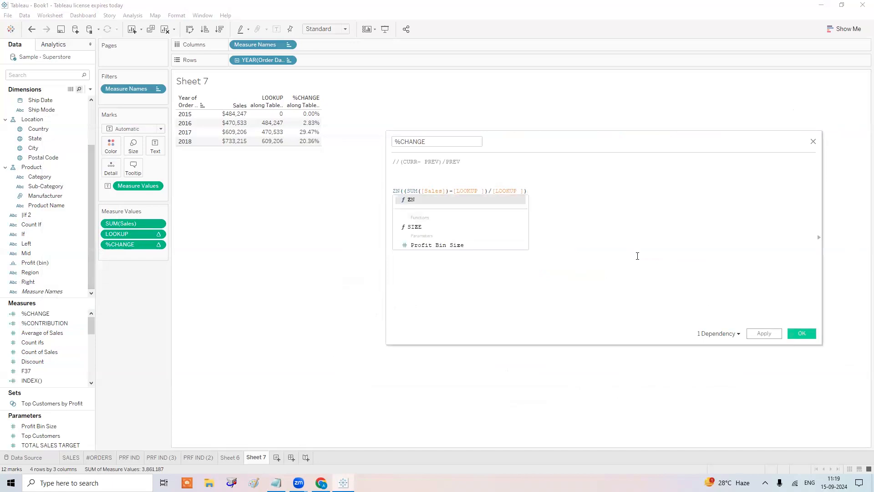
{"action": "left_click", "coordinate": [773, 335]}
{"action": "left_click", "coordinate": [790, 334]}
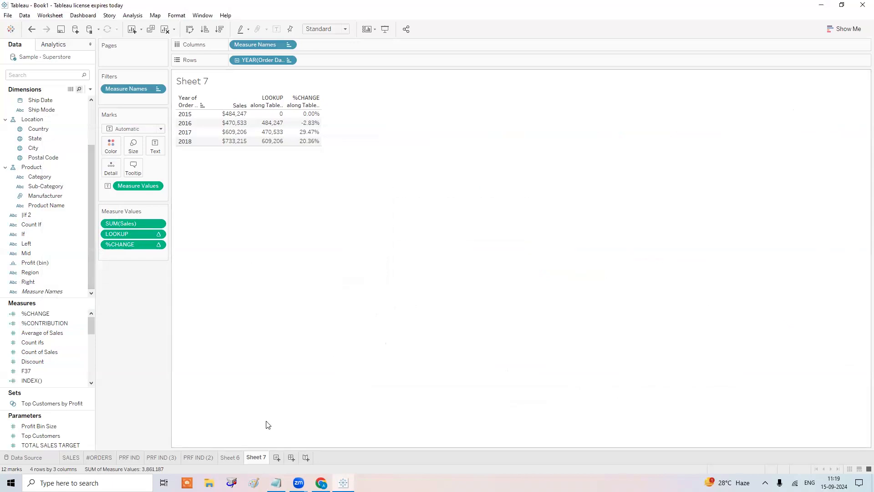
{"action": "left_click", "coordinate": [277, 457]}
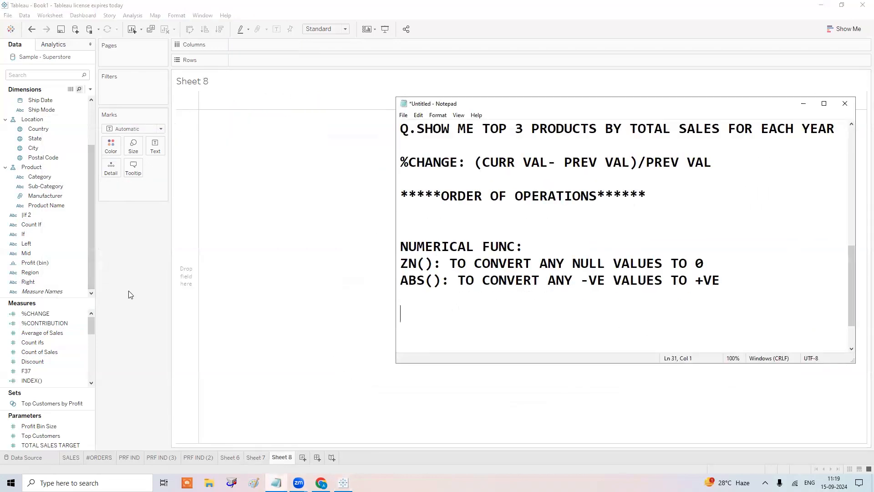
Show SUM(Profit) for each Order Date quarter Q1–Q4 of 2015–2018 on Sheet 8.
{"action": "scroll", "coordinate": [47, 161], "scroll_direction": "up", "scroll_amount": 3}
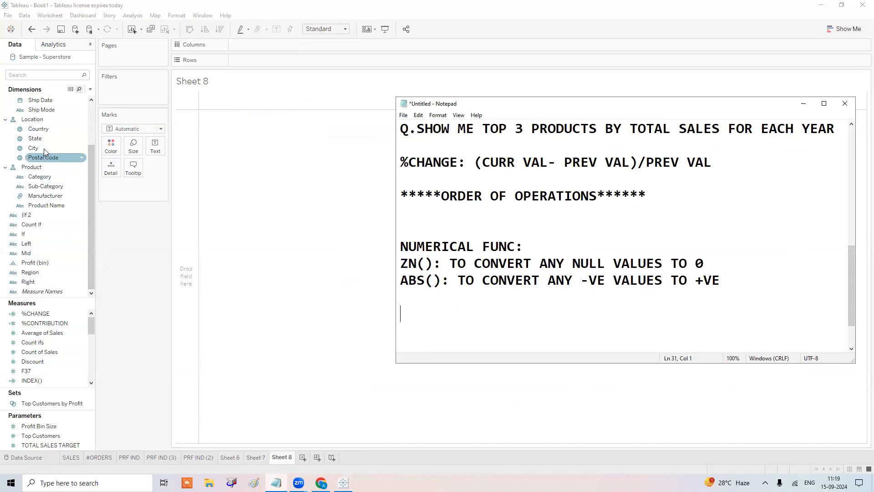
{"action": "left_click_drag", "start_coordinate": [42, 139], "coordinate": [256, 60]}
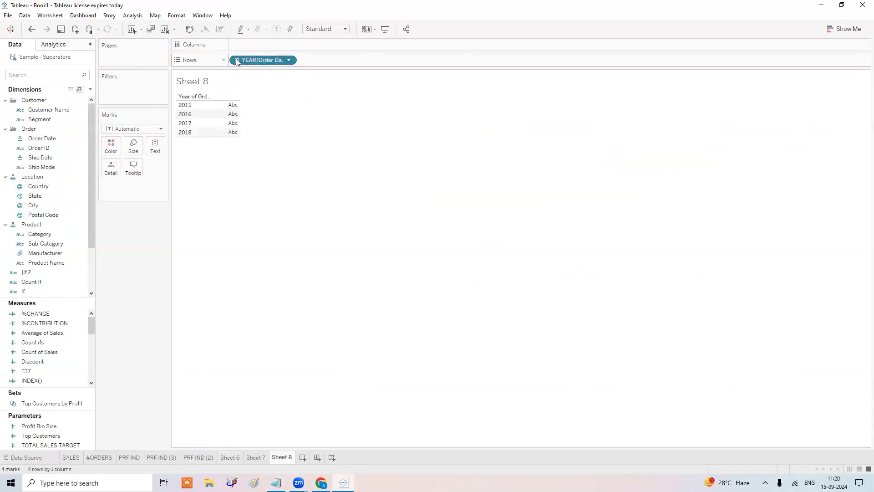
{"action": "left_click", "coordinate": [237, 60]}
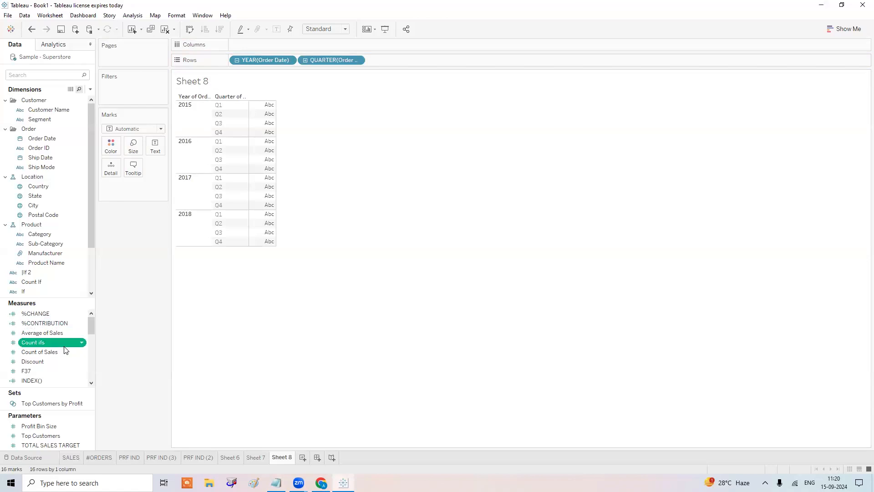
{"action": "scroll", "coordinate": [65, 350], "scroll_direction": "down", "scroll_amount": 2}
{"action": "left_click_drag", "start_coordinate": [42, 379], "coordinate": [242, 135]}
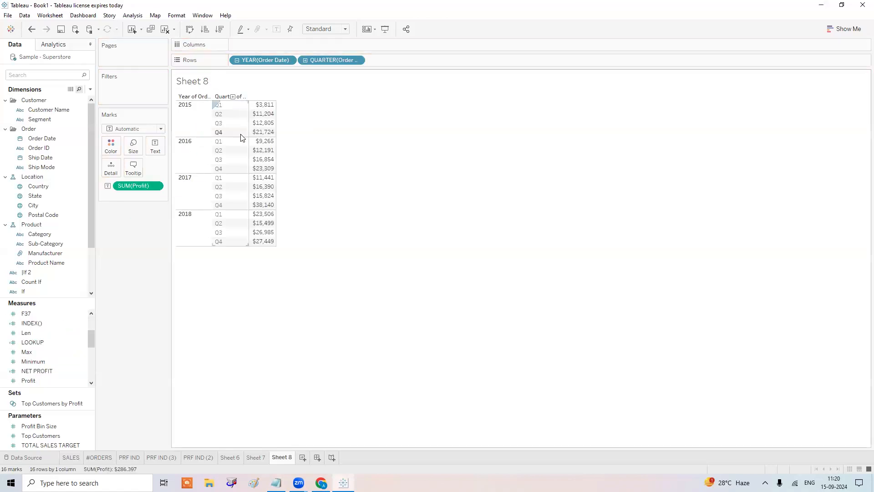
{"action": "left_click", "coordinate": [276, 483]}
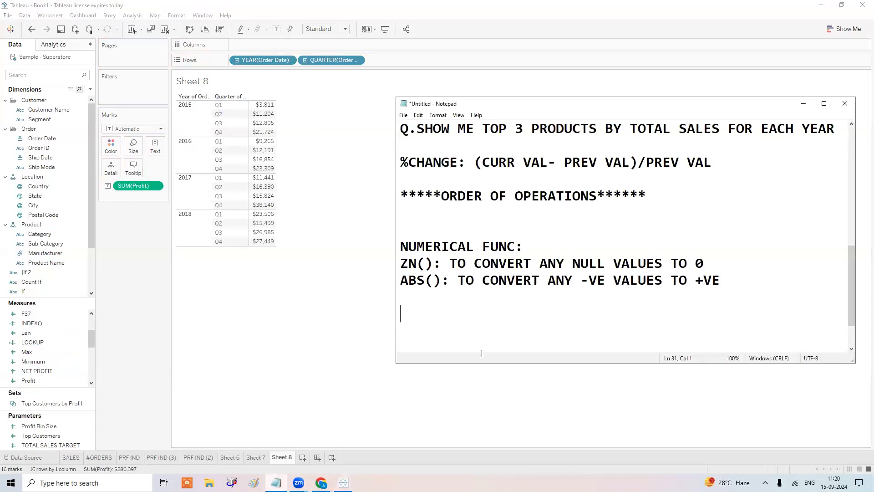
Type the question 'Q. YOY GROWTH OF TOTAL PROFIT. %CHANGE OF SAME QTR FROM PY SAME'.
{"action": "type", "text": "Q."}
{"action": "type", "text": "YOY GROWTH O"}
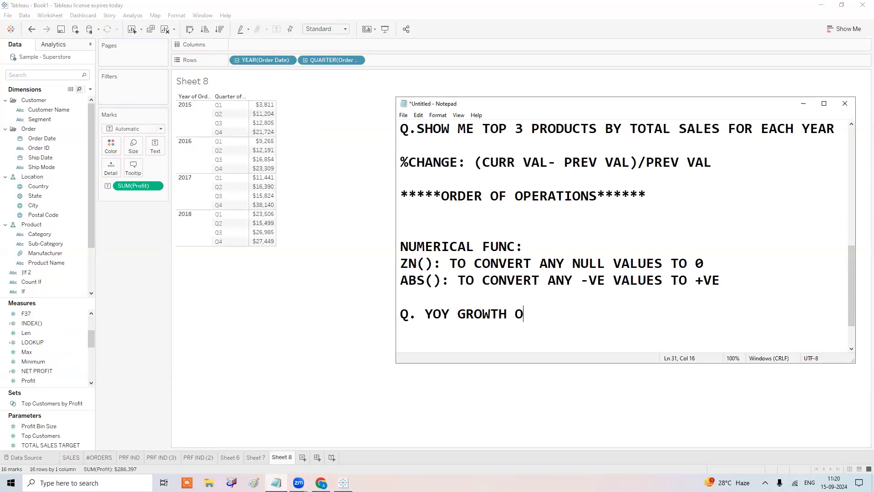
{"action": "type", "text": "F TOTAL PRO"}
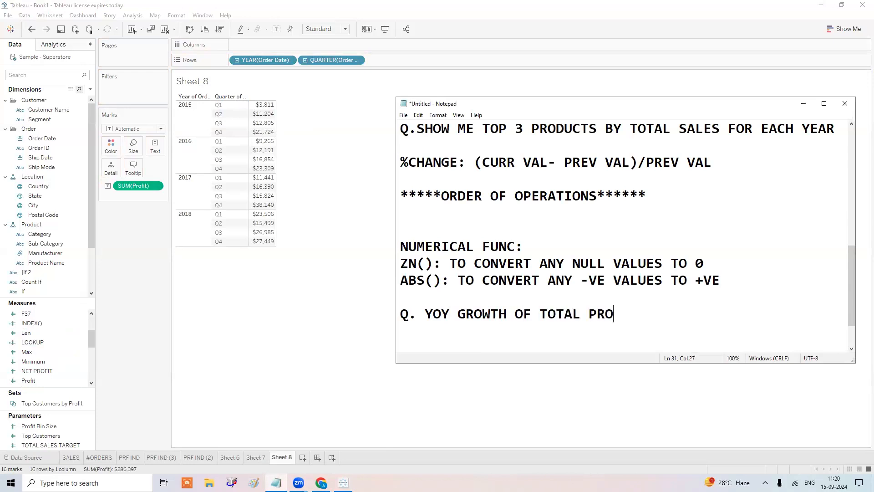
{"action": "type", "text": "FIT. "}
{"action": "type", "text": "%XG"}
{"action": "key", "text": "BackSpace"}
{"action": "key", "text": "BackSpace"}
{"action": "type", "text": "X"}
{"action": "key", "text": "BackSpace"}
{"action": "type", "text": "CHANGE OF "}
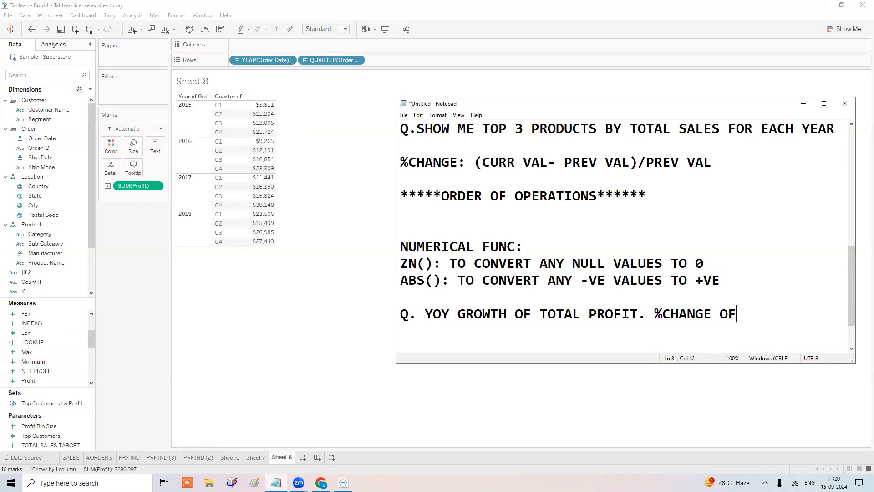
{"action": "type", "text": "SAME QTR"}
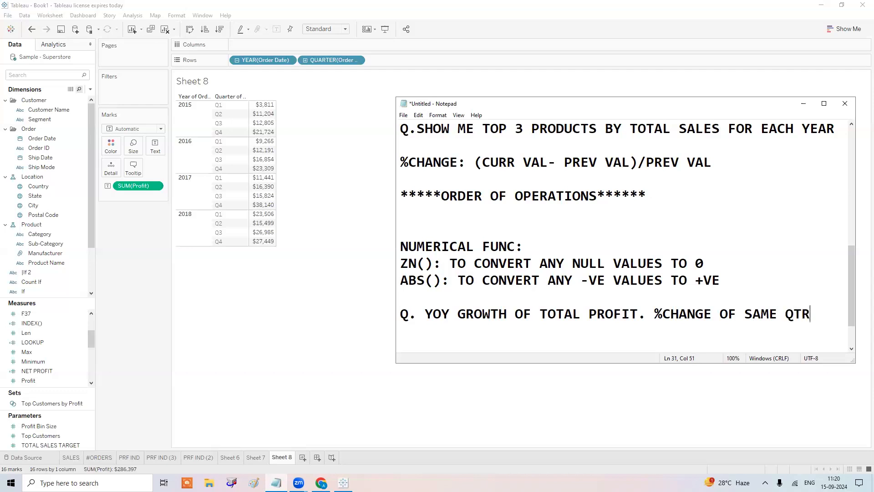
{"action": "type", "text": " FROM PY SAME"}
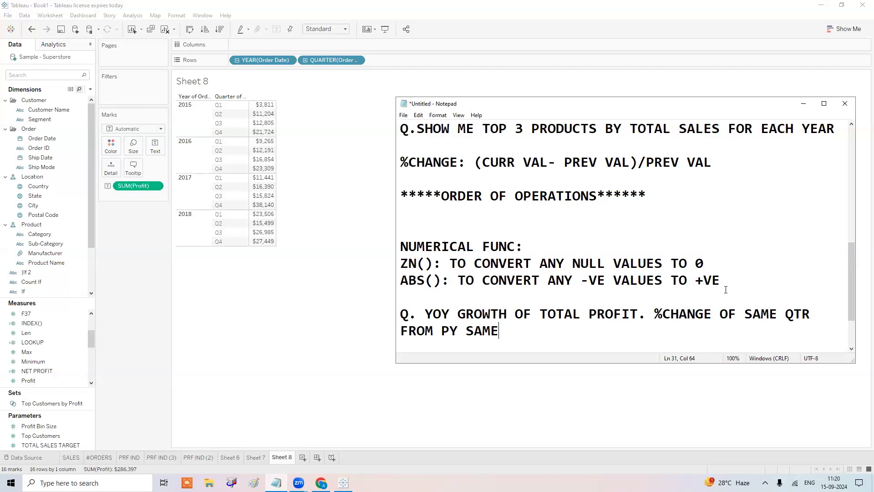
Change the first SAME to CURR and append QTR to finish the question.
{"action": "left_click_drag", "start_coordinate": [777, 314], "coordinate": [742, 314]}
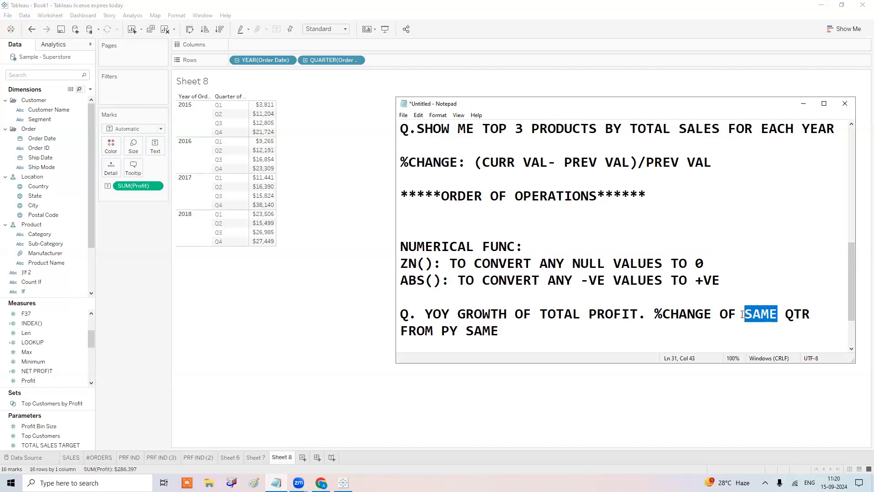
{"action": "type", "text": "CURR"}
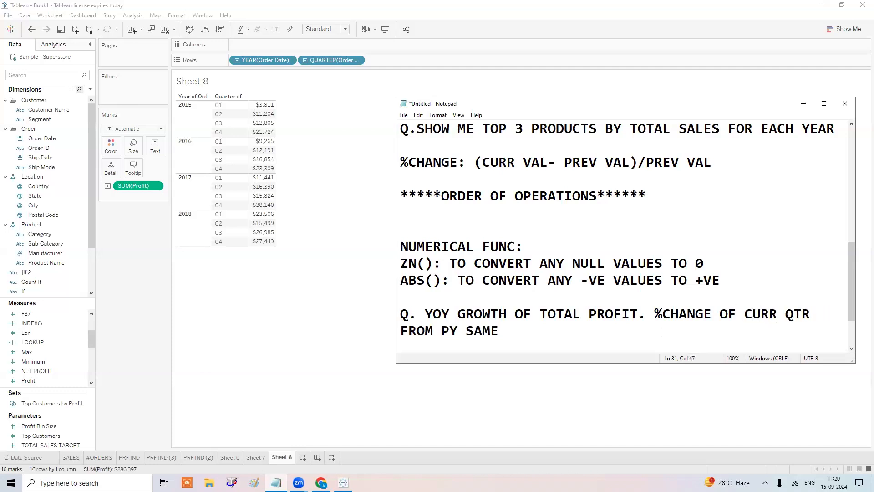
{"action": "left_click", "coordinate": [534, 332]}
{"action": "type", "text": "QTR"}
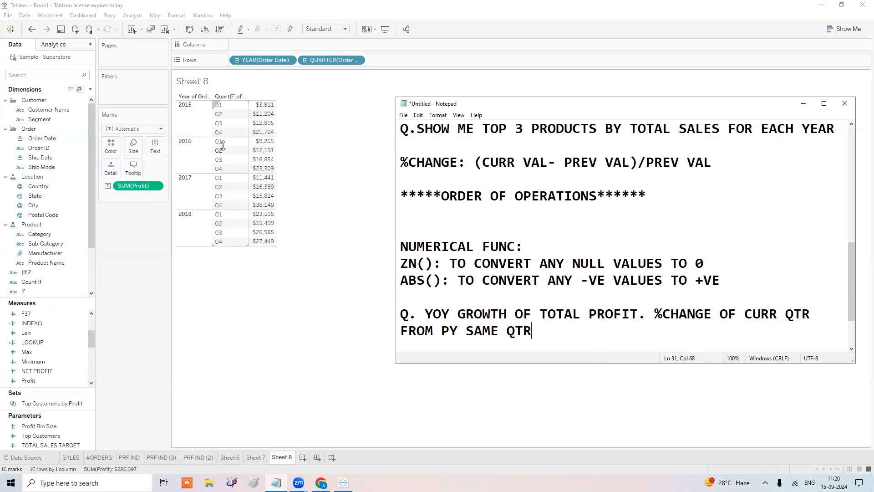
{"action": "mouse_move", "coordinate": [247, 150]}
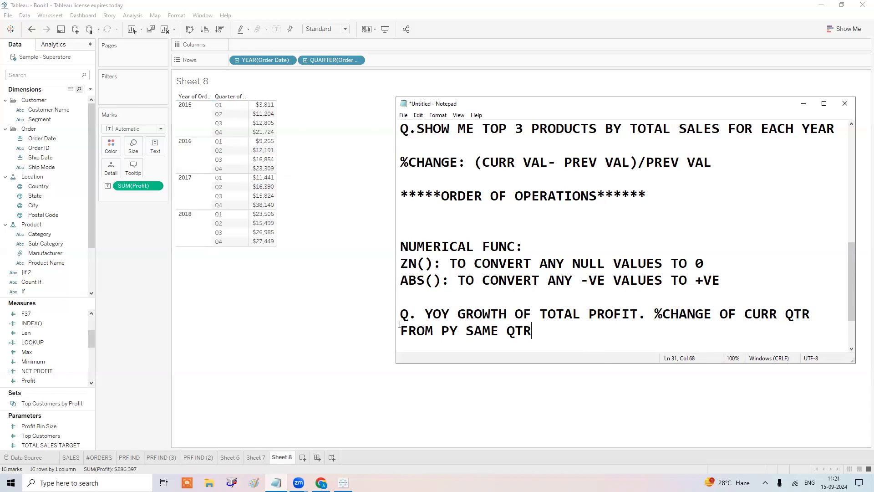
{"action": "left_click_drag", "start_coordinate": [533, 332], "coordinate": [402, 297]}
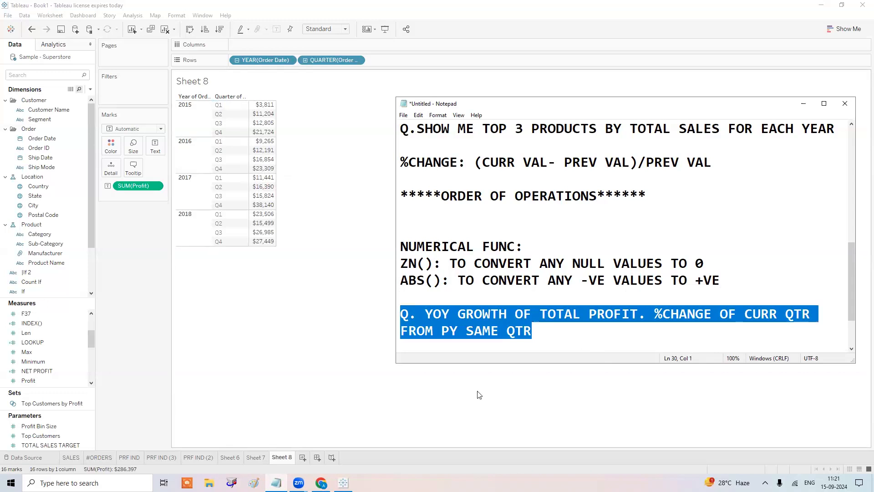
{"action": "left_click", "coordinate": [602, 413]}
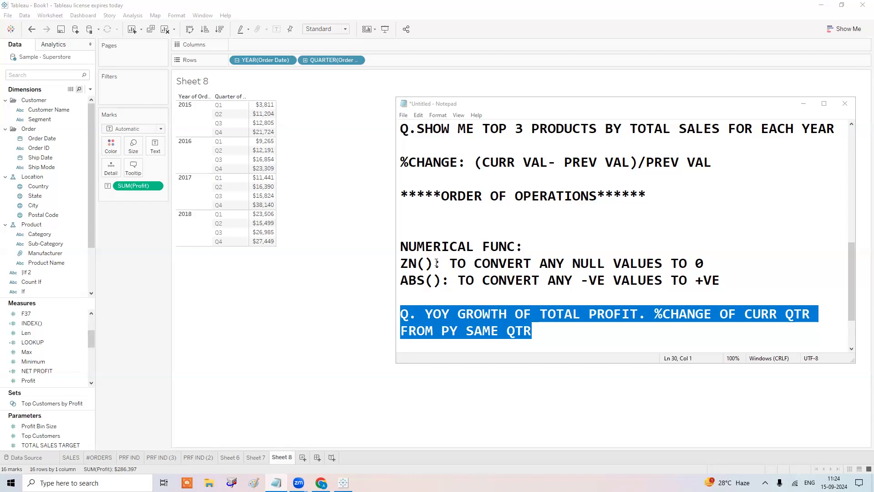
Preview YTD Growth as a quick table calculation on SUM(Profit), then undo it.
{"action": "right_click", "coordinate": [130, 187]}
{"action": "mouse_move", "coordinate": [179, 330]}
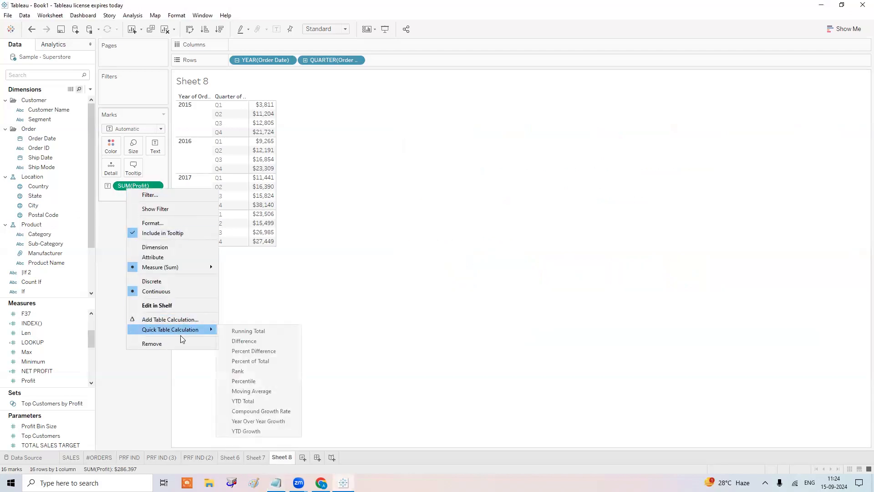
{"action": "left_click", "coordinate": [253, 431]}
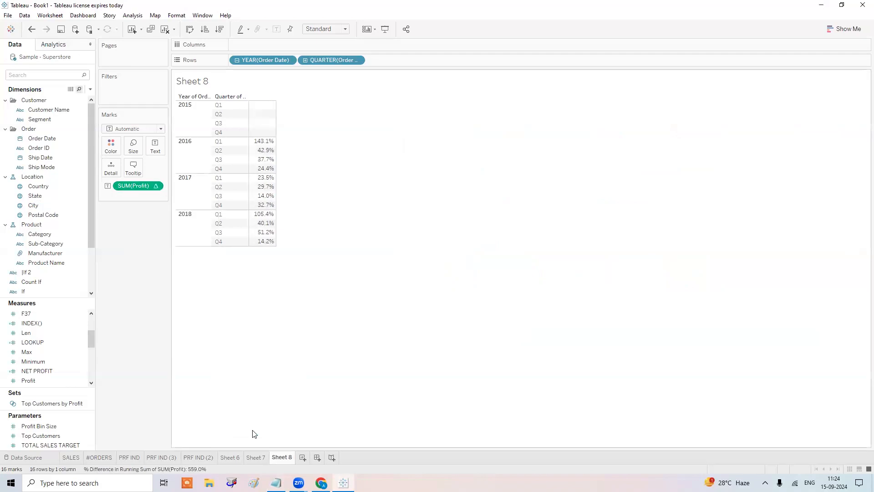
{"action": "key", "text": "ctrl+z"}
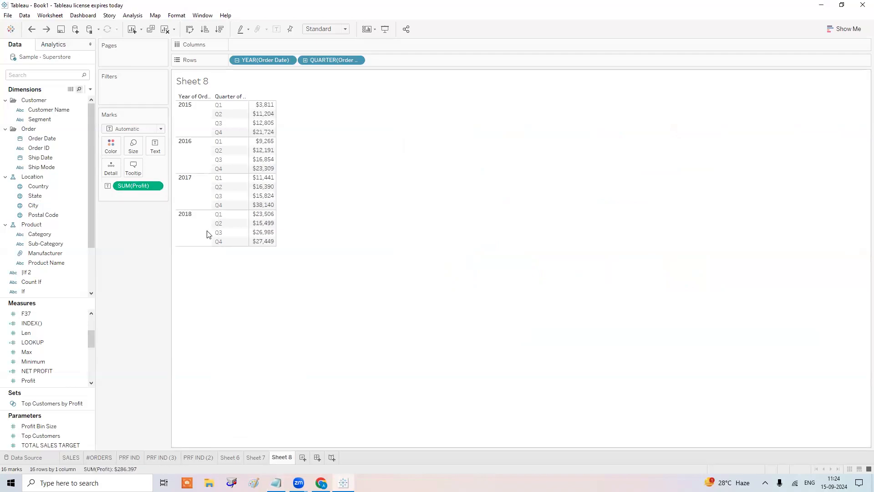
Preview Year Over Year Growth on SUM(Profit), then undo it.
{"action": "right_click", "coordinate": [141, 186]}
{"action": "mouse_move", "coordinate": [189, 327]}
{"action": "left_click", "coordinate": [260, 418]}
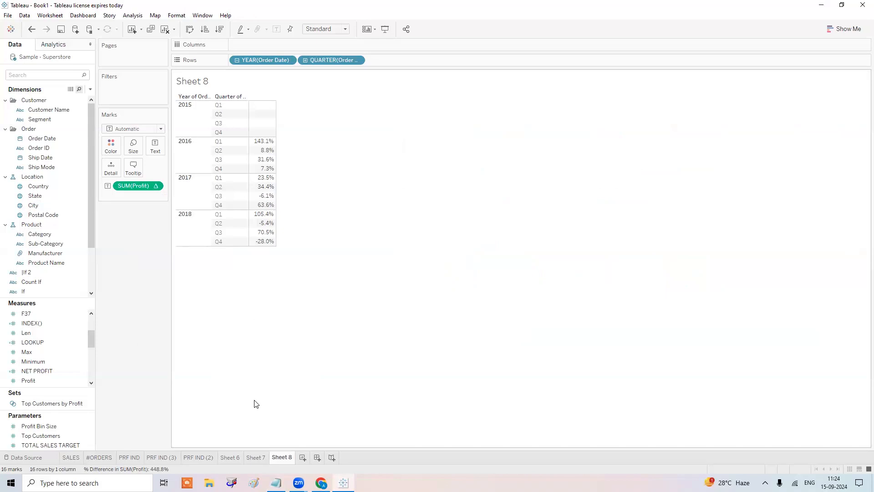
{"action": "key", "text": "ctrl+z"}
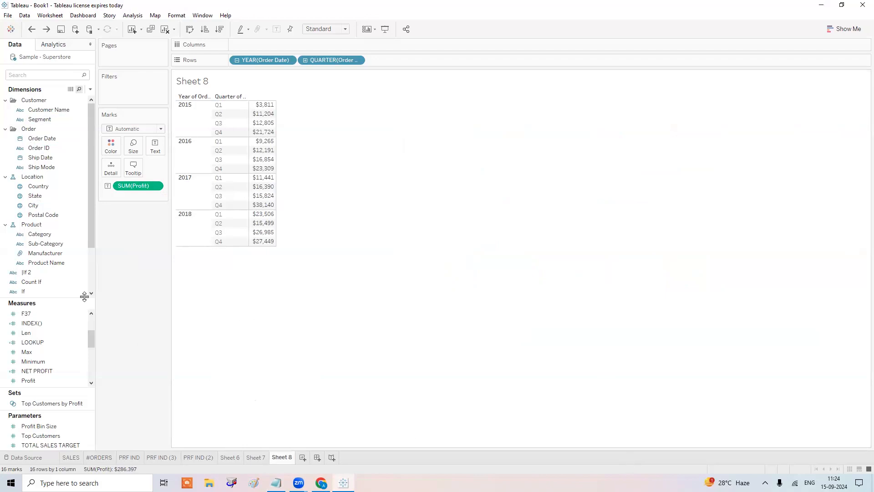
Create a new calculated field named %CHANGE.
{"action": "left_click", "coordinate": [91, 90]}
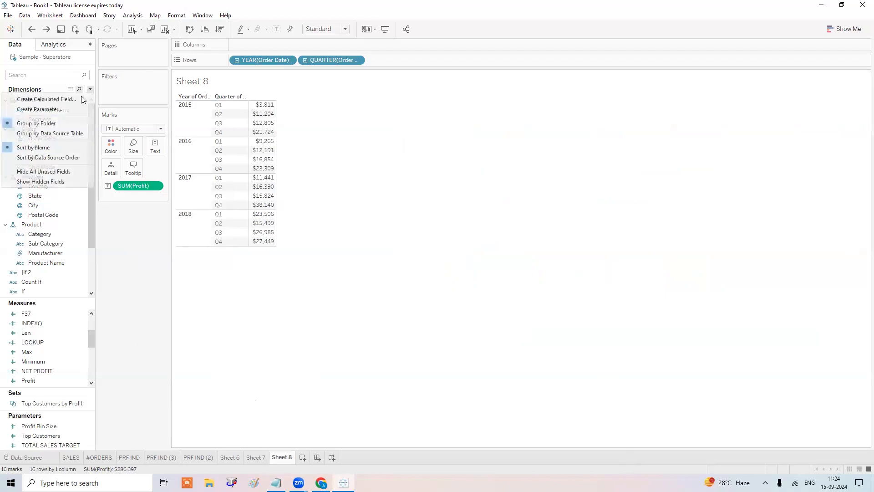
{"action": "left_click", "coordinate": [73, 99]}
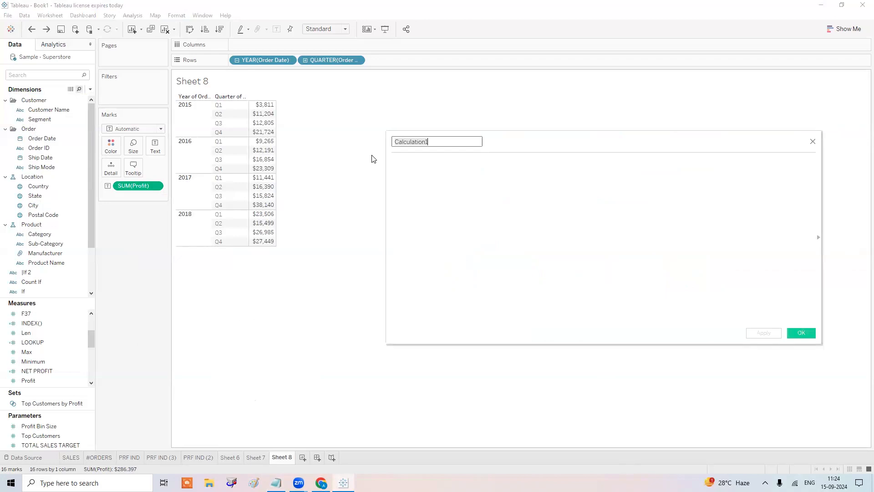
{"action": "type", "text": "%CHNAGE"}
{"action": "key", "text": "Tab"}
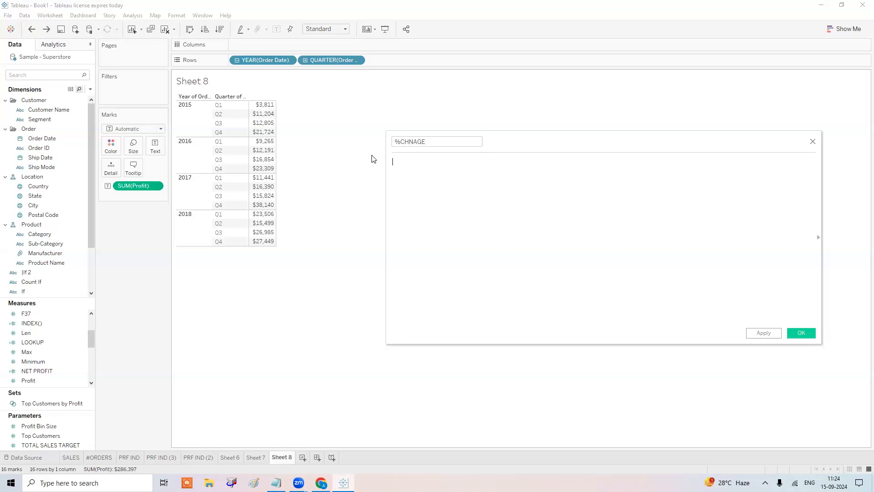
{"action": "key", "text": "shift+Tab"}
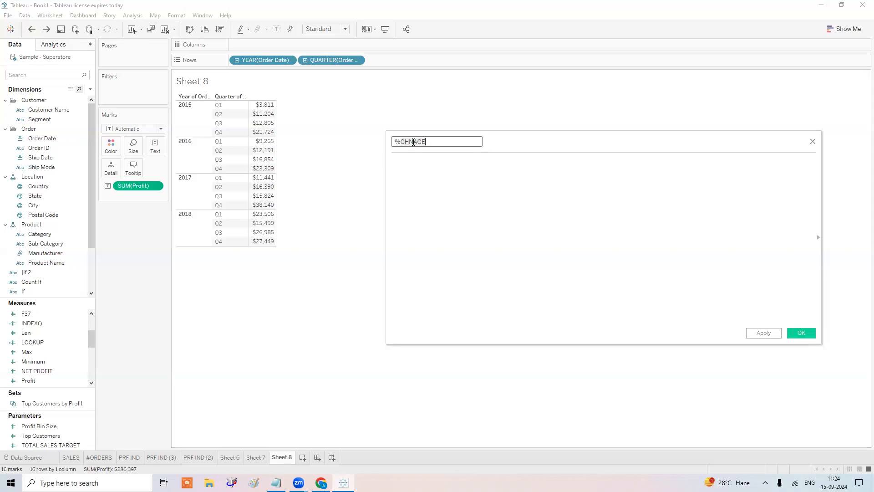
{"action": "type", "text": "X"}
{"action": "key", "text": "BackSpace"}
{"action": "type", "text": "CHANGE"}
Add the comment //(CURR- PREV)/PREV and start the formula with (SUM([Profit]).
{"action": "left_click", "coordinate": [427, 207]}
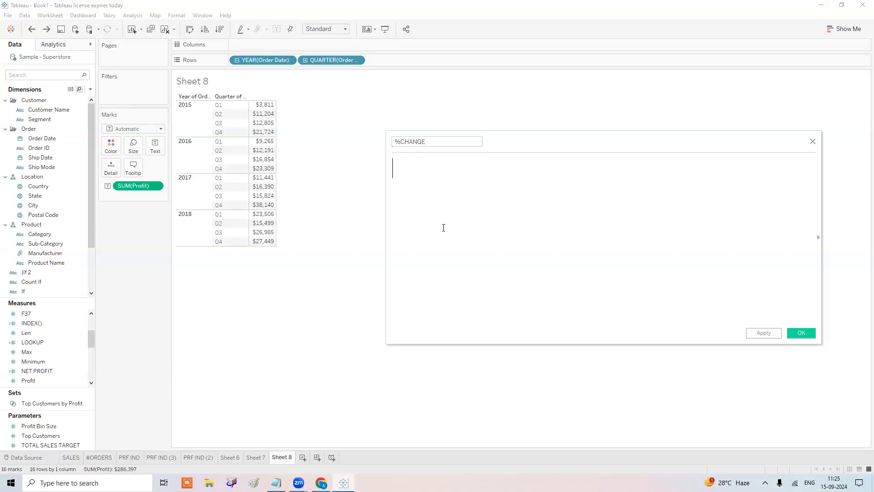
{"action": "type", "text": "//(CURR- PREV)/PREV"}
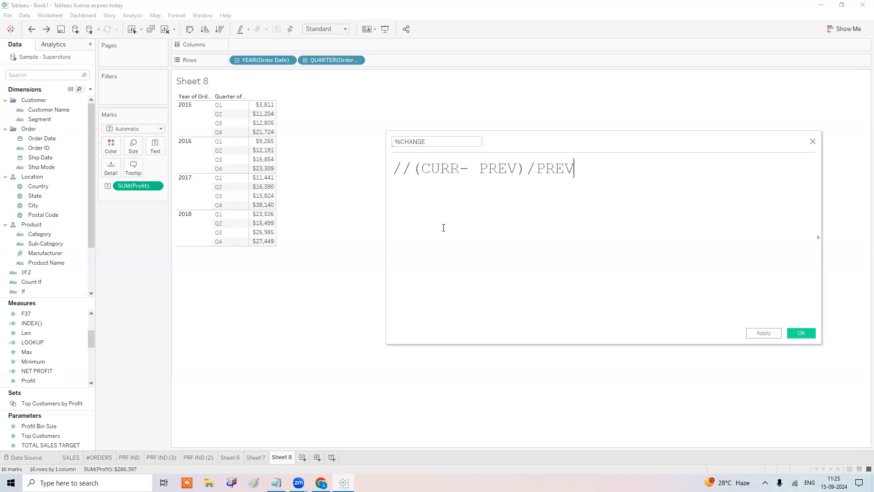
{"action": "key", "text": "Return"}
{"action": "key", "text": "Return"}
{"action": "type", "text": "("}
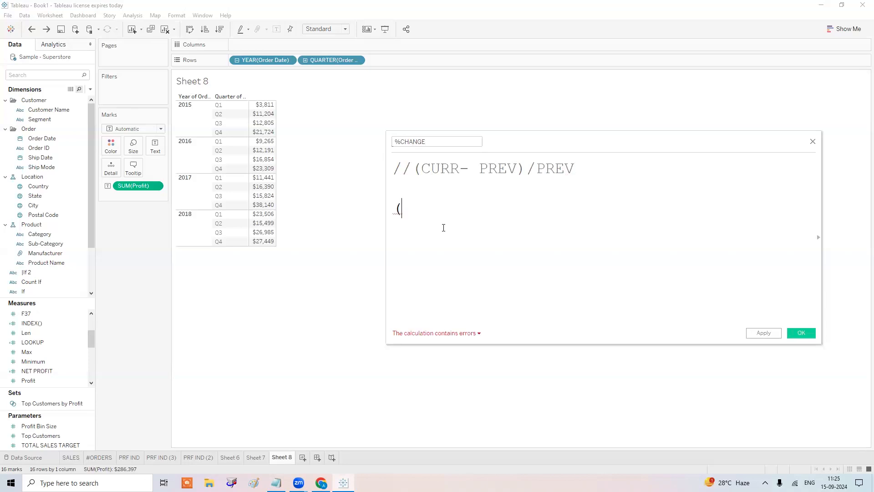
{"action": "type", "text": "SUM"}
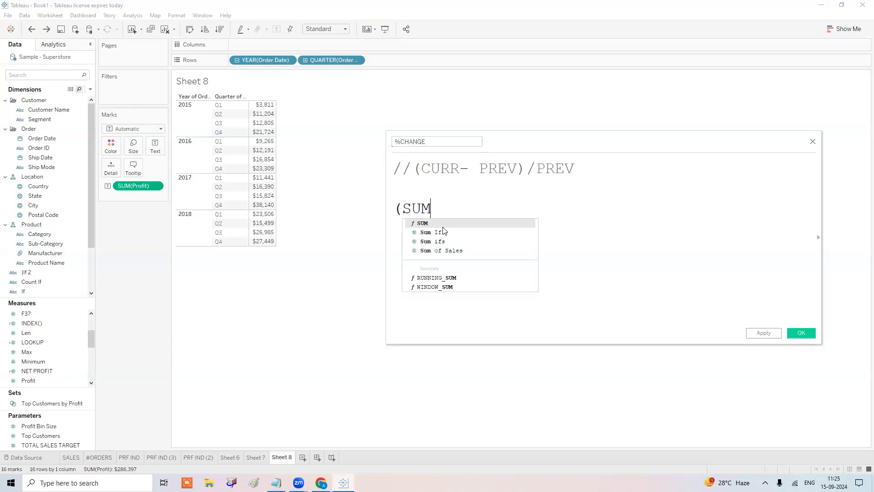
{"action": "key", "text": "Return"}
{"action": "type", "text": "PR"}
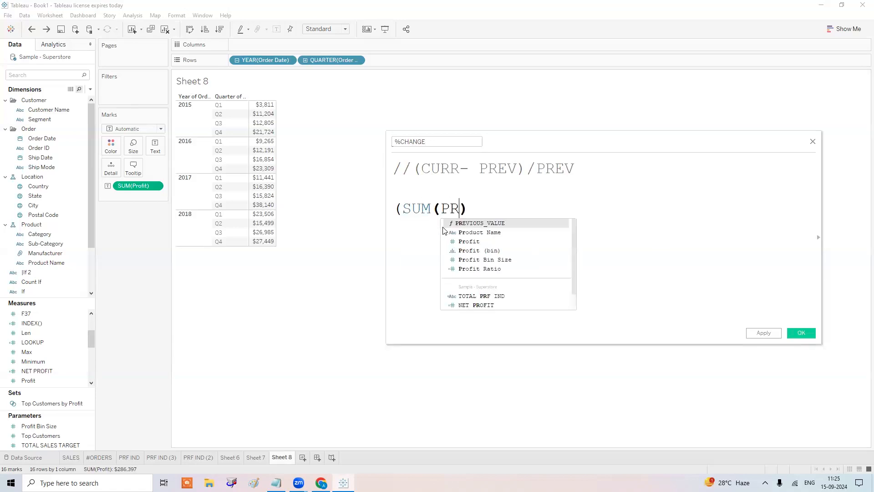
{"action": "key", "text": "Return"}
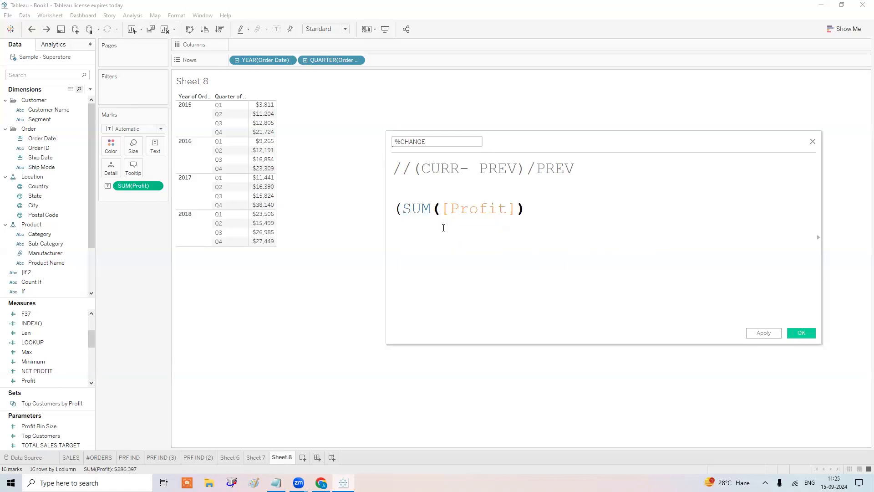
Subtract LOOKUP(SUM([Profit]),-4) to compare with the same quarter a year earlier.
{"action": "type", "text": "-"}
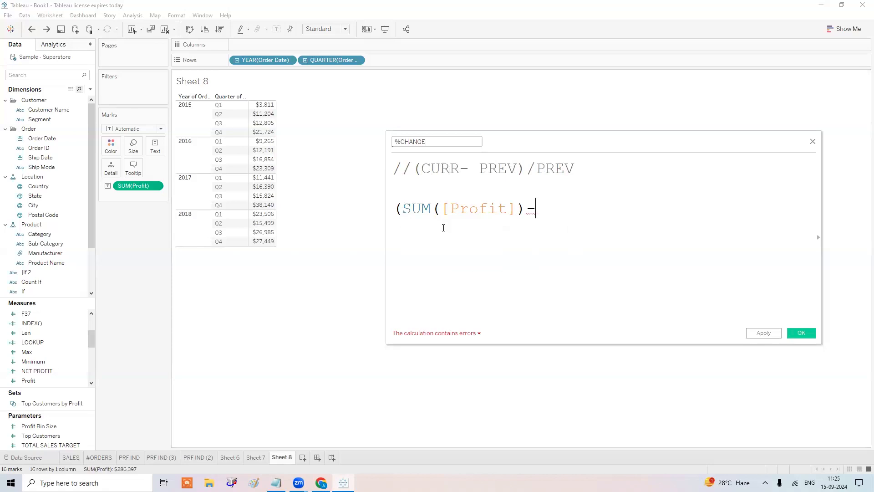
{"action": "type", "text": "LOO"}
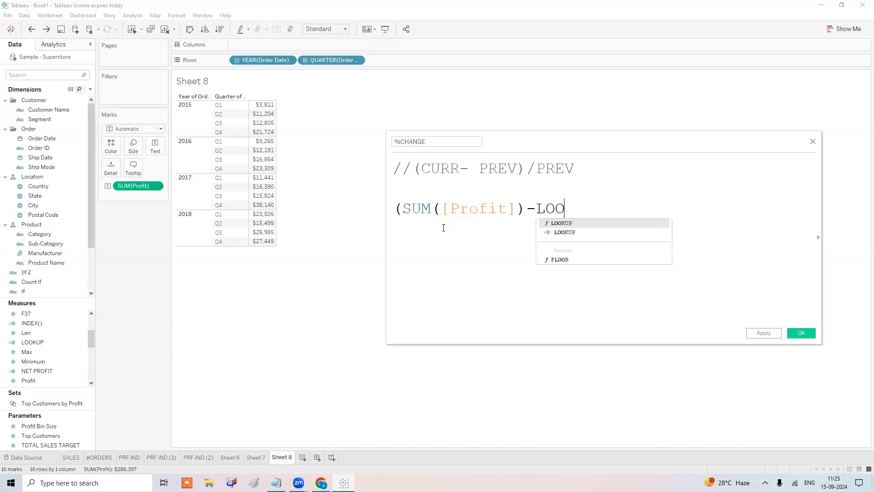
{"action": "key", "text": "Return"}
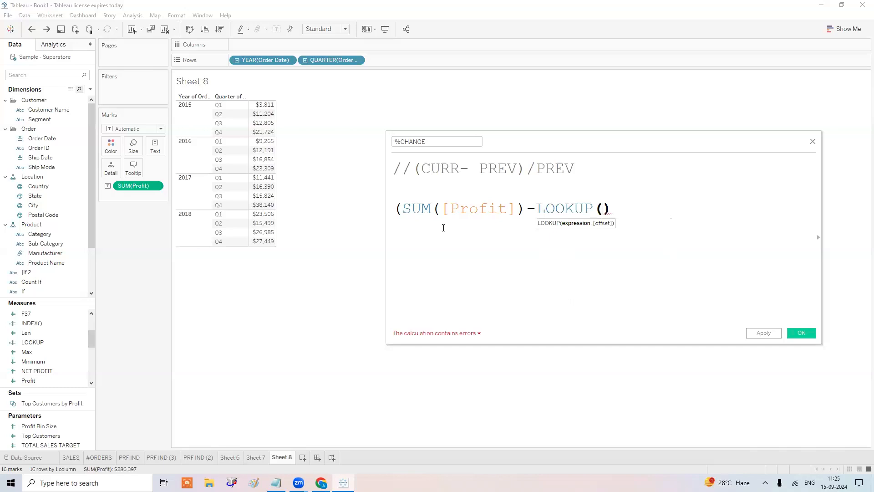
{"action": "type", "text": "SUM"}
{"action": "key", "text": "Return"}
{"action": "type", "text": "PR"}
{"action": "key", "text": "Down"}
{"action": "key", "text": "Return"}
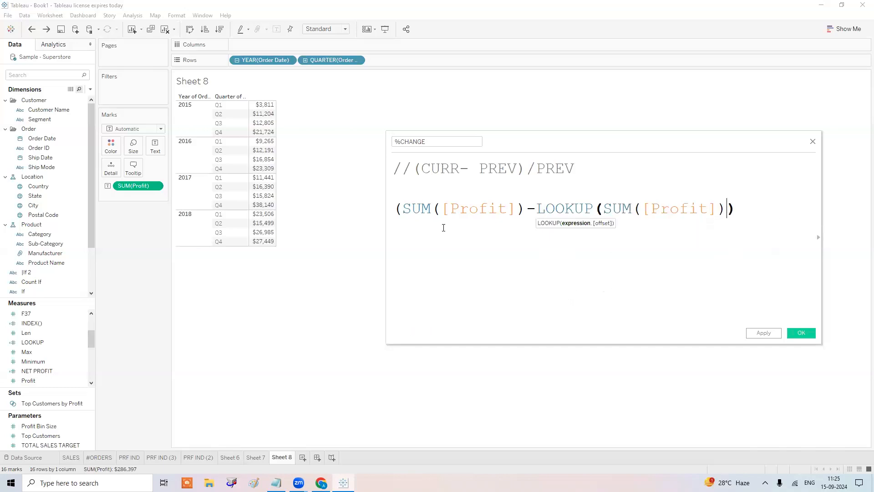
{"action": "type", "text": ","}
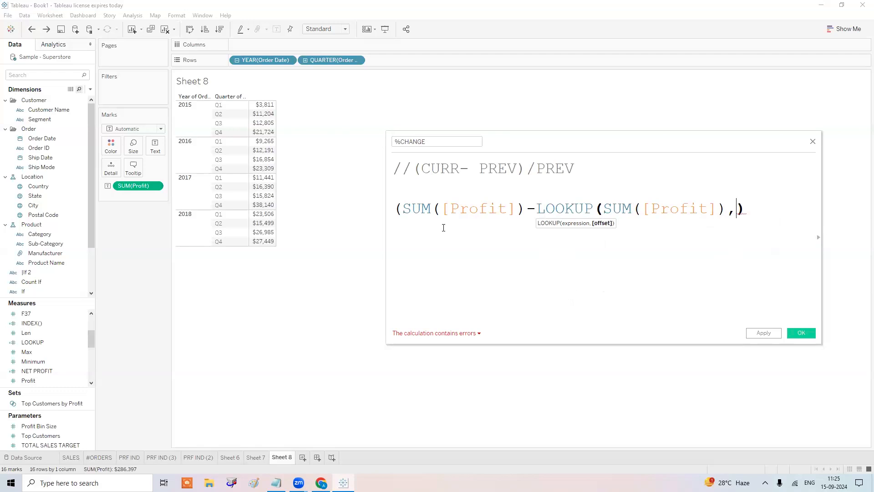
{"action": "type", "text": "-4"}
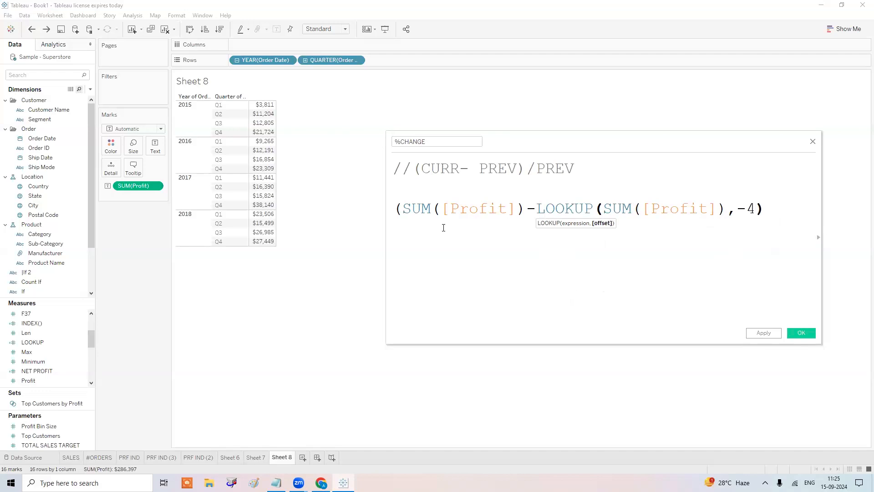
{"action": "type", "text": ")"}
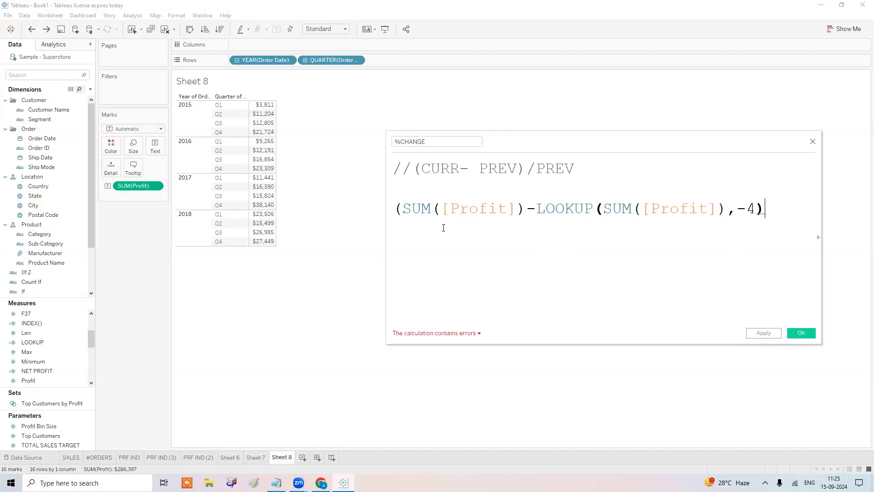
{"action": "type", "text": ")"}
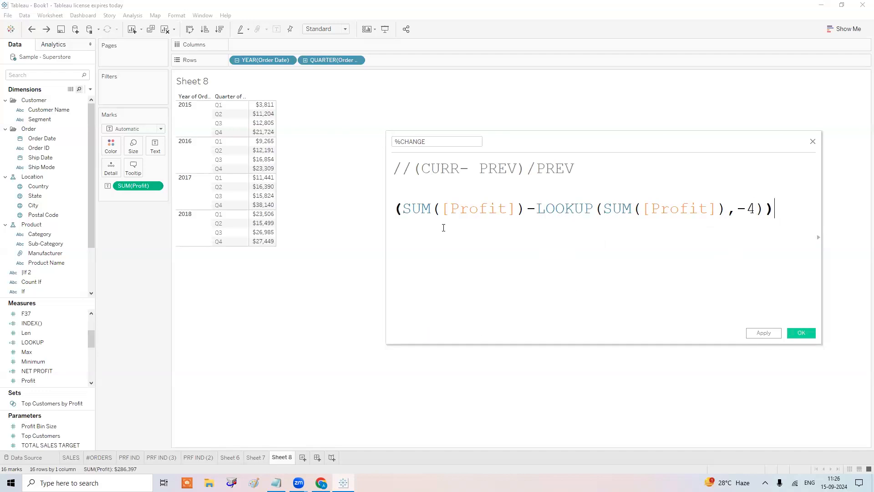
Divide the result by a copy of LOOKUP(SUM([Profit]),-4).
{"action": "left_click_drag", "start_coordinate": [758, 209], "coordinate": [536, 209]}
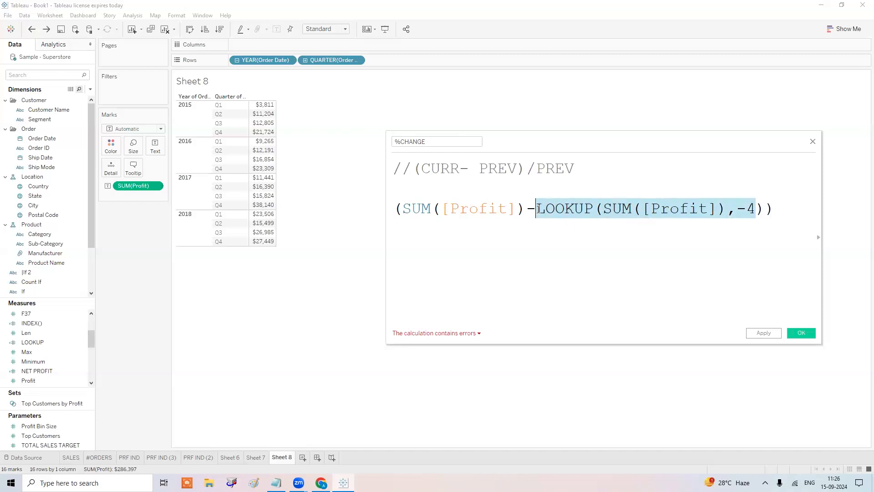
{"action": "left_click_drag", "start_coordinate": [765, 209], "coordinate": [536, 209]}
{"action": "key", "text": "ctrl+c"}
{"action": "left_click", "coordinate": [779, 205]}
{"action": "key", "text": "Return"}
{"action": "type", "text": "/"}
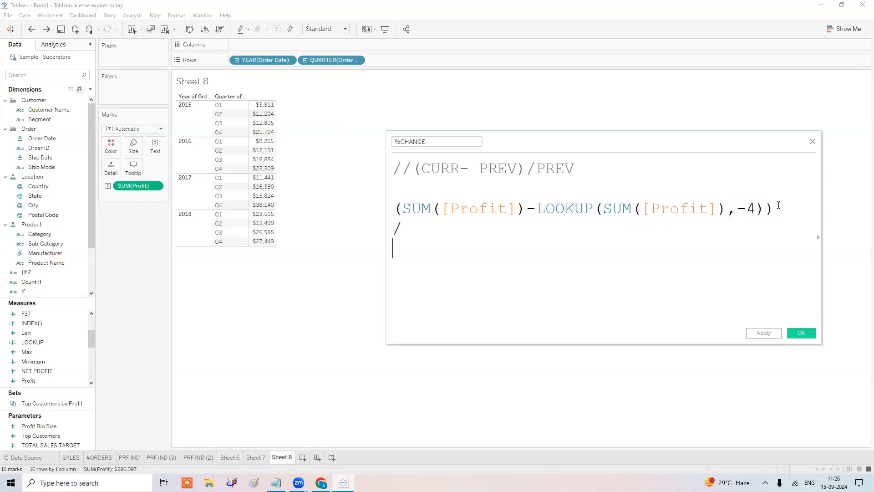
{"action": "key", "text": "Return"}
{"action": "key", "text": "ctrl+v"}
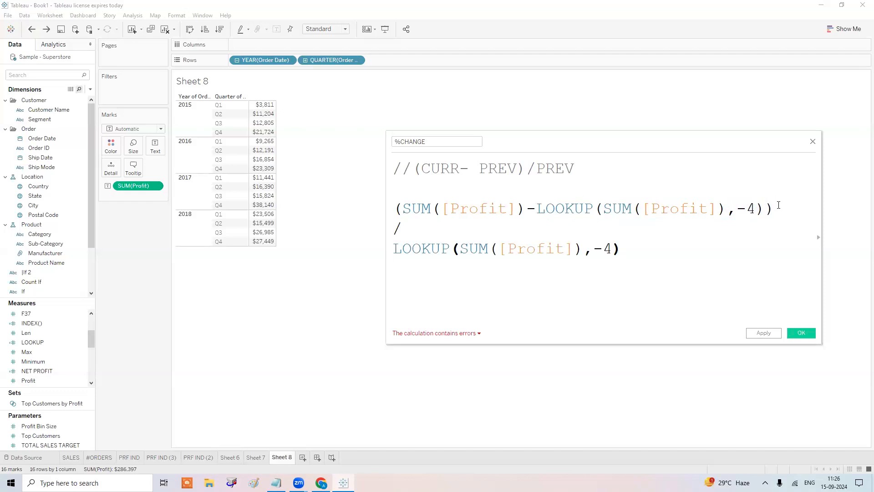
{"action": "left_click", "coordinate": [464, 336]}
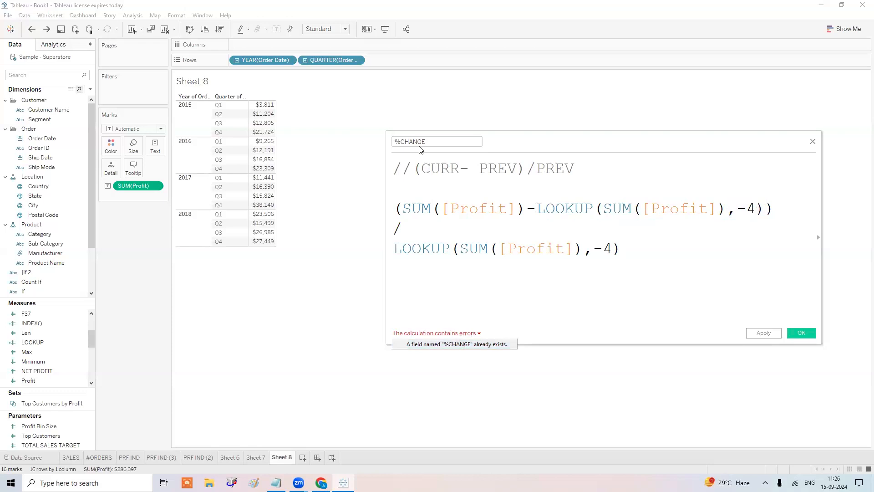
Rename the field %CHANGE_QTR and place it in the table to the right of Profit.
{"action": "left_click", "coordinate": [434, 142]}
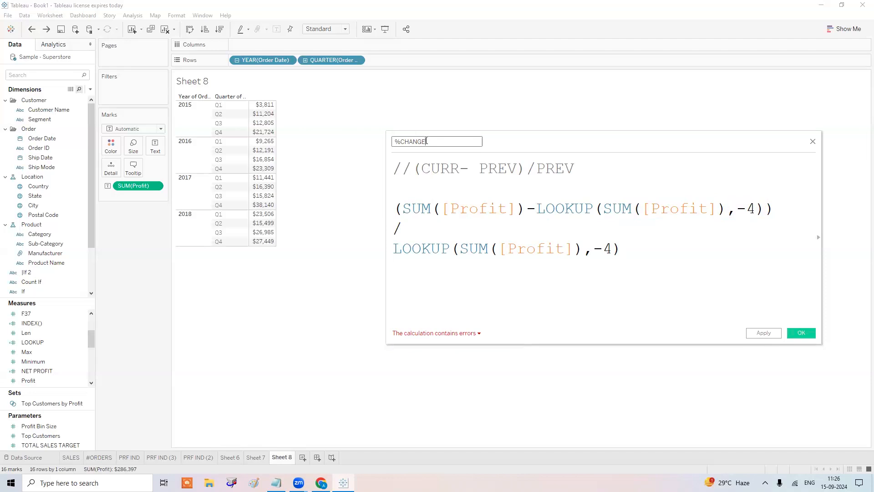
{"action": "type", "text": "_"}
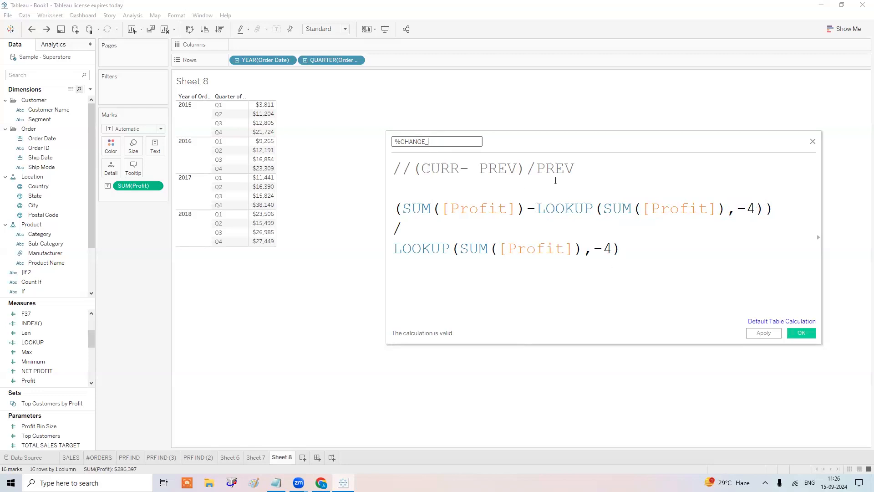
{"action": "type", "text": "QTR"}
{"action": "left_click", "coordinate": [773, 336]}
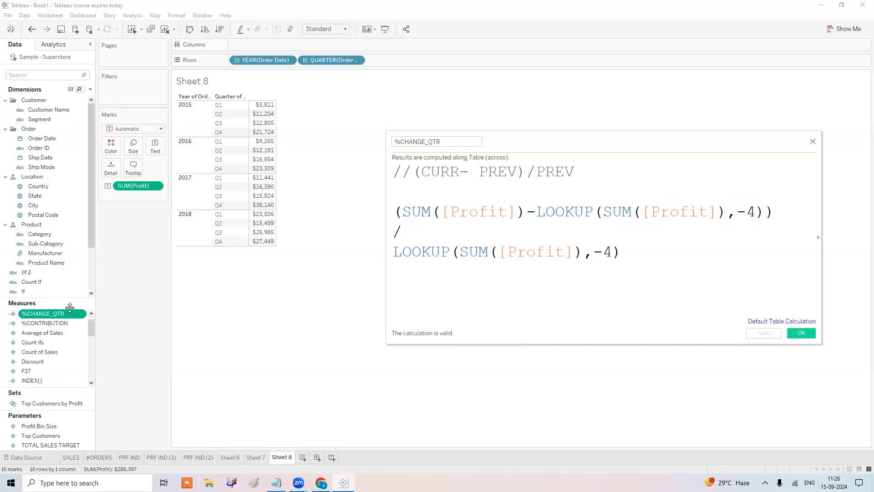
{"action": "left_click_drag", "start_coordinate": [61, 314], "coordinate": [265, 123]}
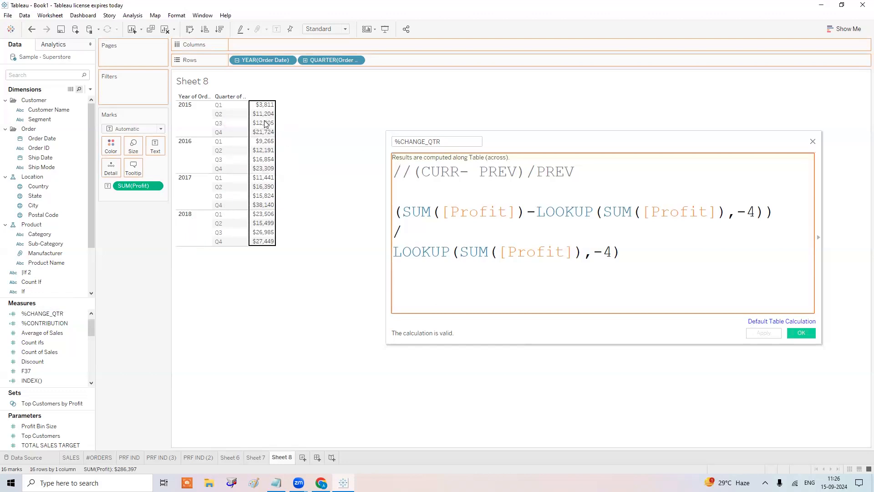
{"action": "left_click", "coordinate": [141, 234]}
{"action": "key", "text": "Delete"}
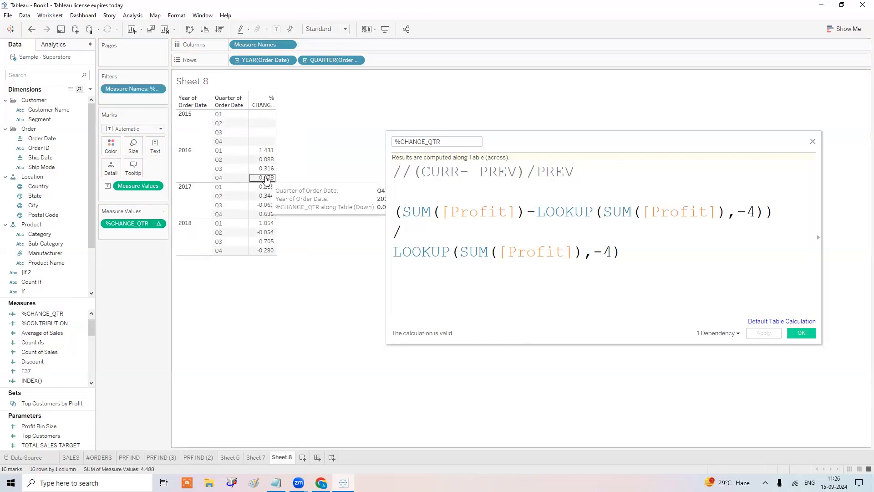
{"action": "key", "text": "ctrl+z"}
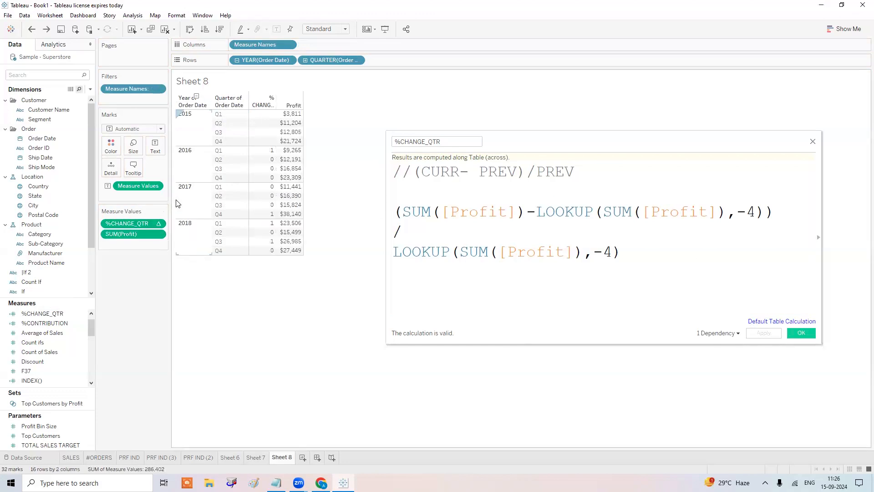
{"action": "mouse_move", "coordinate": [140, 235]}
{"action": "left_mouse_down"}
{"action": "mouse_move", "coordinate": [138, 242]}
{"action": "mouse_move", "coordinate": [132, 221]}
{"action": "left_mouse_up"}
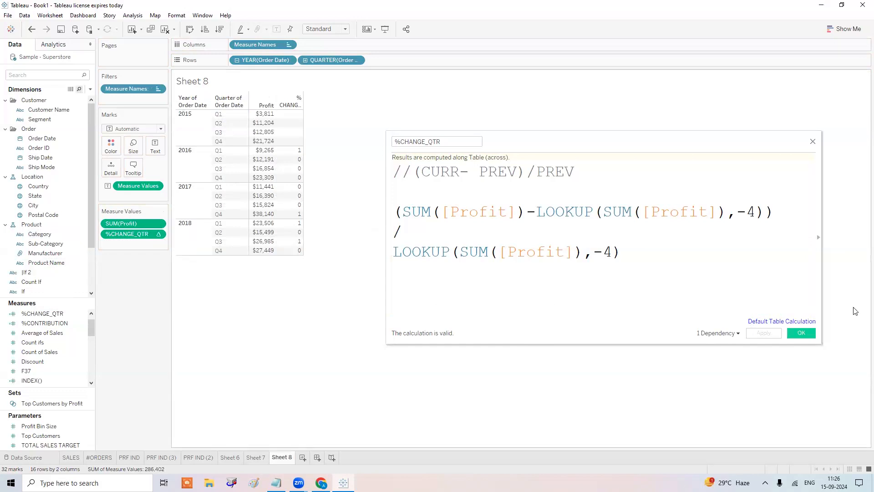
{"action": "left_click", "coordinate": [803, 333]}
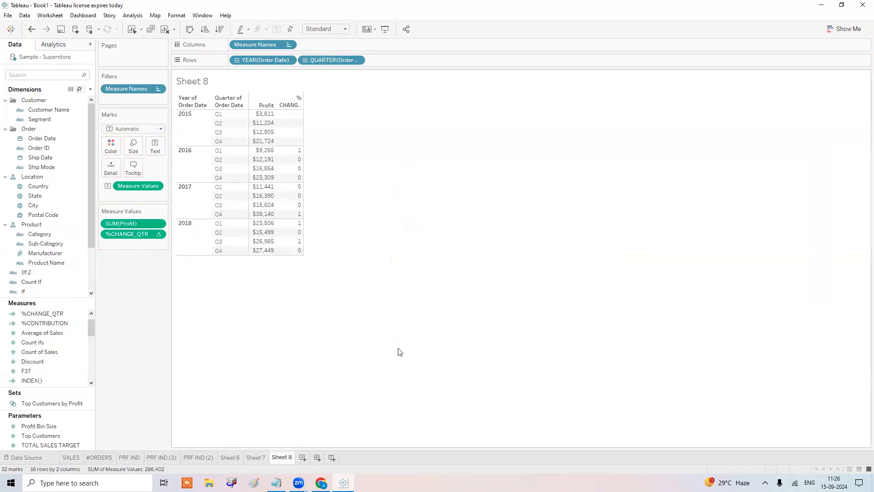
Set %CHANGE_QTR's default number format to Percentage with 2 decimals, e.g. 143.10%.
{"action": "right_click", "coordinate": [28, 313]}
{"action": "mouse_move", "coordinate": [73, 261]}
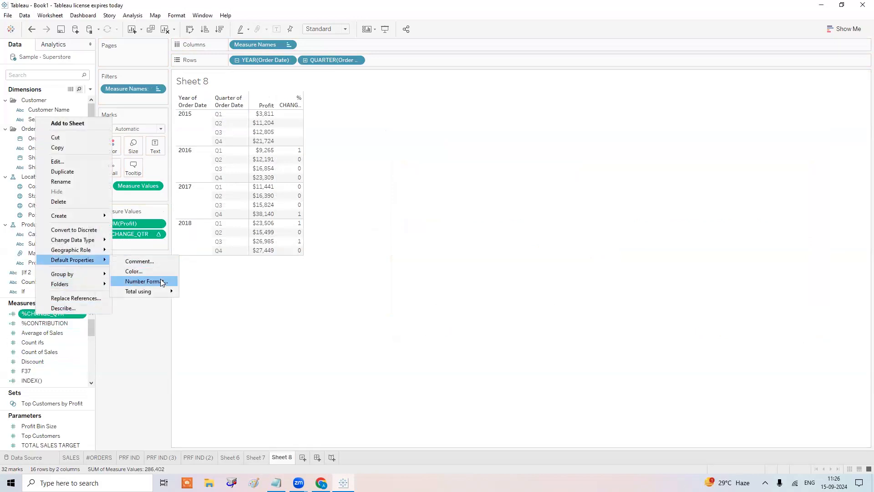
{"action": "left_click", "coordinate": [162, 282]}
{"action": "left_click", "coordinate": [374, 223]}
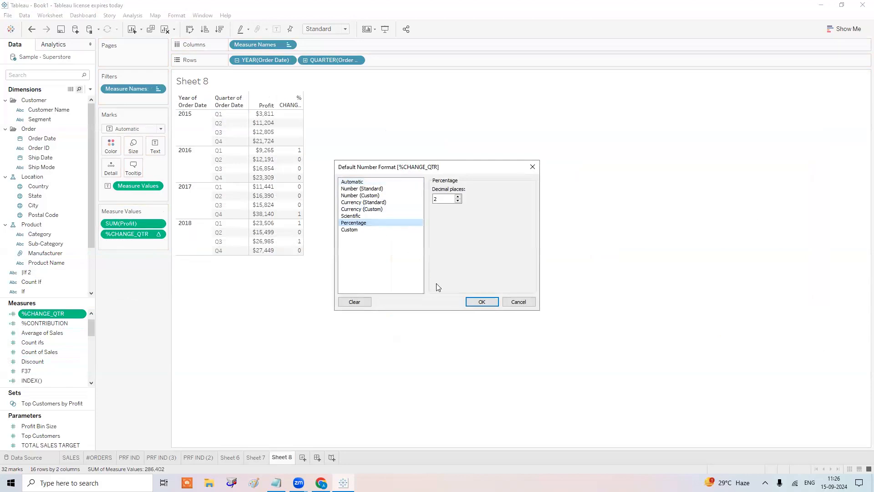
{"action": "left_click", "coordinate": [482, 301]}
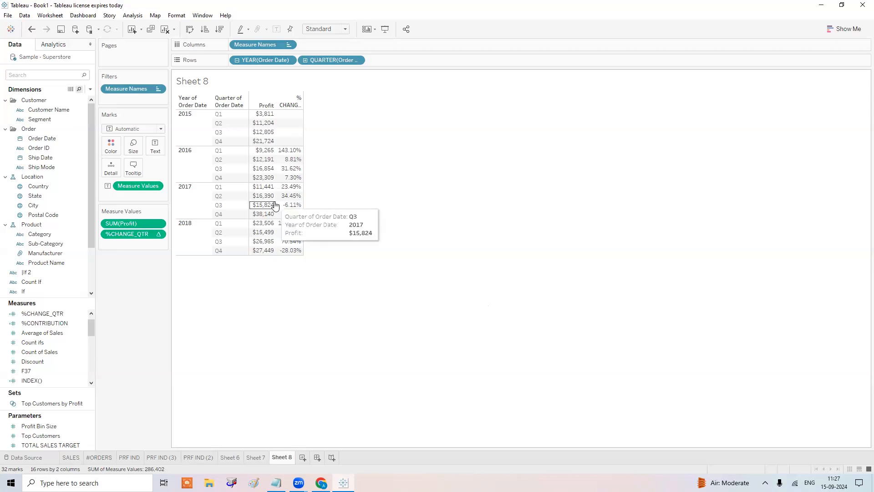
{"action": "mouse_move", "coordinate": [290, 208]}
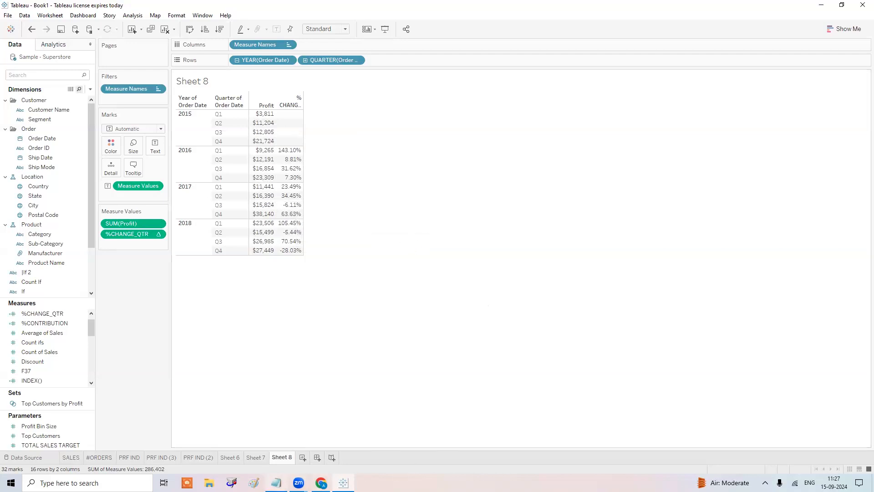
{"action": "left_click", "coordinate": [276, 483]}
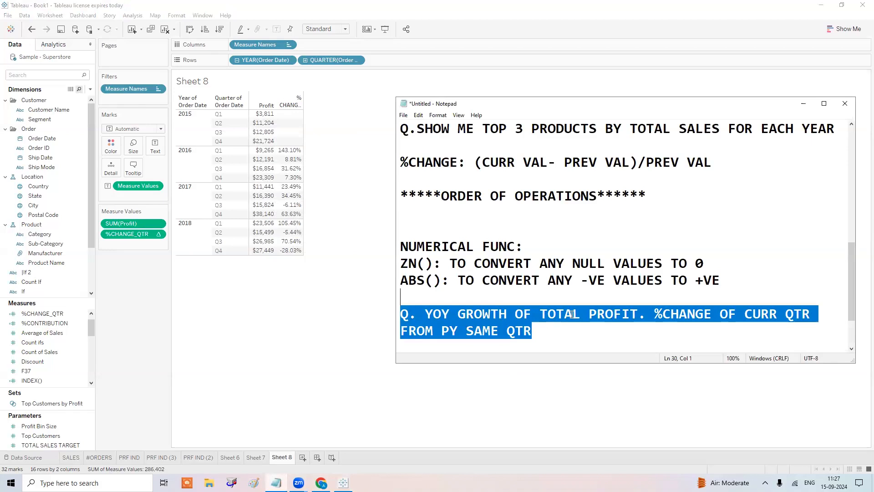
Add a 'WINDOW FUNCTIONS:' heading with blank lines after the YOY growth question.
{"action": "scroll", "coordinate": [571, 314], "scroll_direction": "up", "scroll_amount": 3}
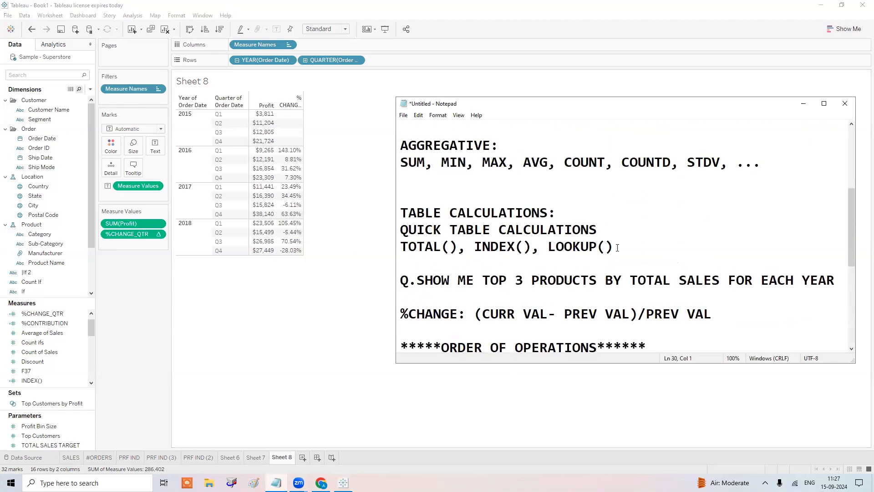
{"action": "scroll", "coordinate": [618, 248], "scroll_direction": "down", "scroll_amount": 4}
{"action": "left_click", "coordinate": [590, 290]}
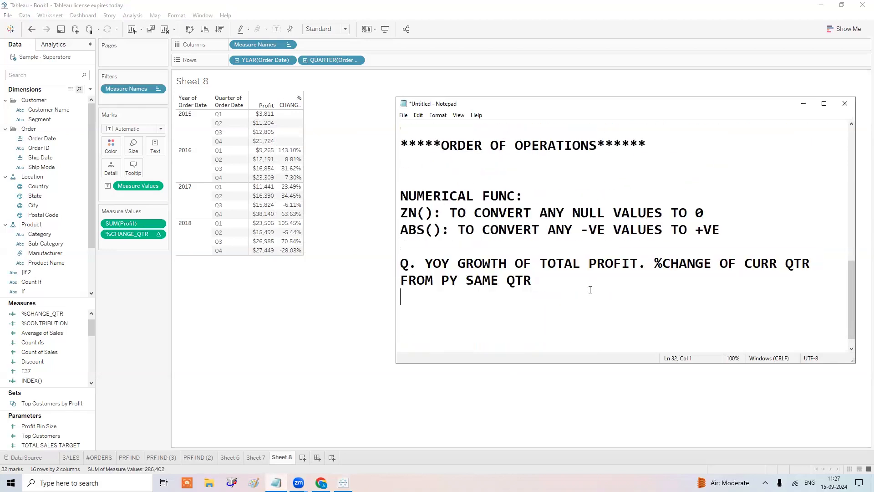
{"action": "key", "text": "Return"}
{"action": "type", "text": "WINDOW F"}
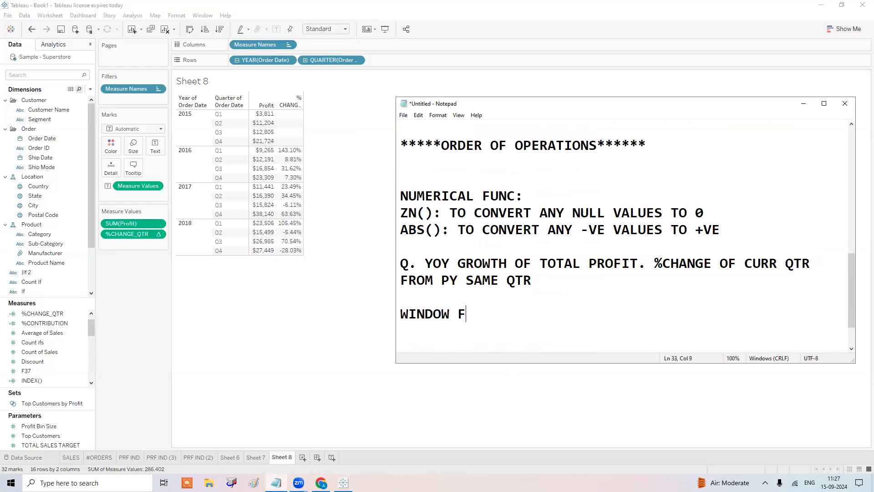
{"action": "type", "text": "UNCTIONS:"}
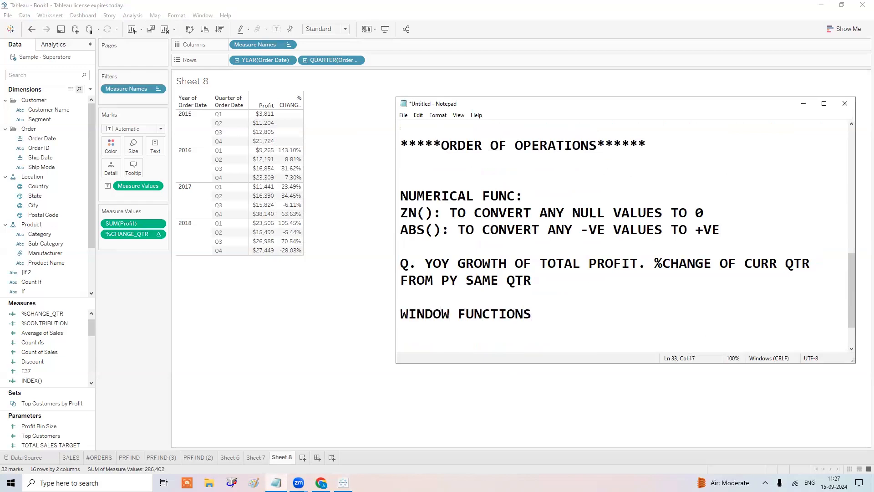
{"action": "key", "text": "Return"}
{"action": "key", "text": "Return"}
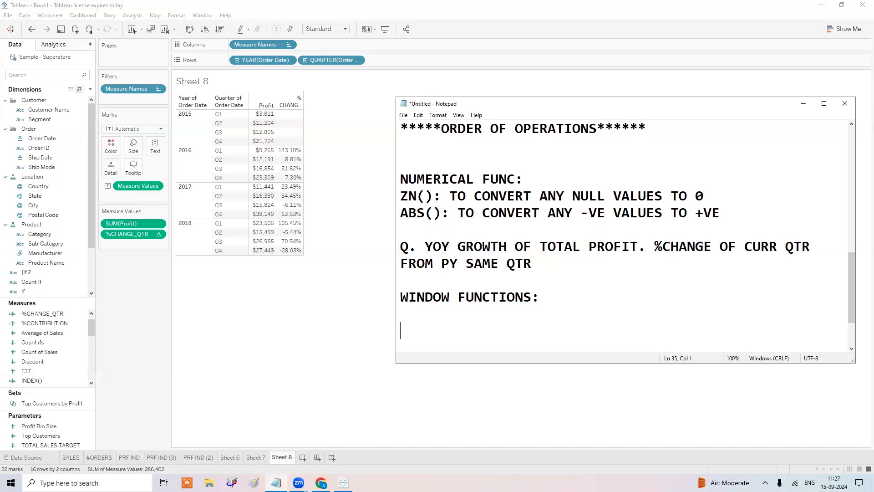
{"action": "left_click", "coordinate": [303, 458]}
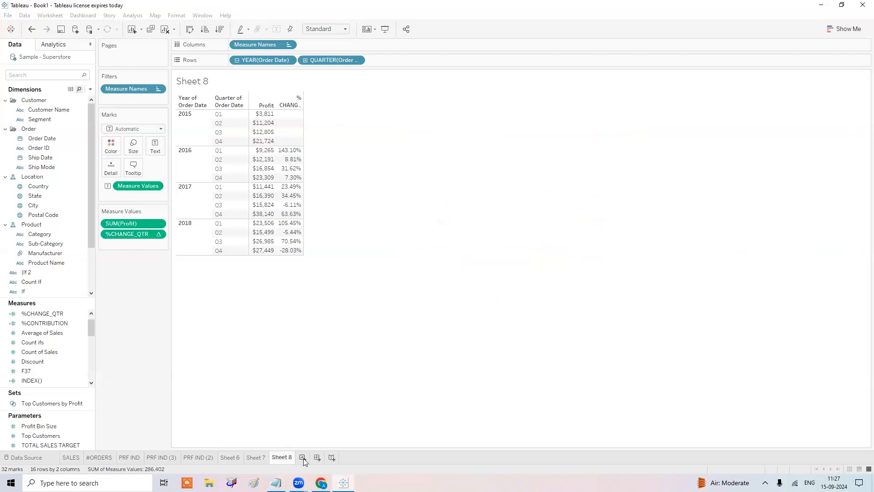
Build Sheet 9 with order year and Region on rows and SUM(Sales) values.
{"action": "left_click_drag", "start_coordinate": [42, 138], "coordinate": [294, 60]}
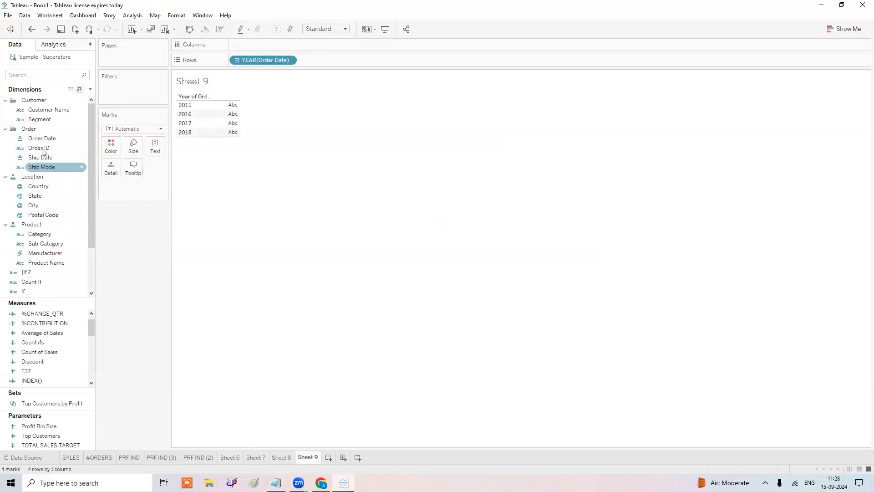
{"action": "scroll", "coordinate": [42, 149], "scroll_direction": "down", "scroll_amount": 2}
{"action": "left_click_drag", "start_coordinate": [46, 290], "coordinate": [340, 59]}
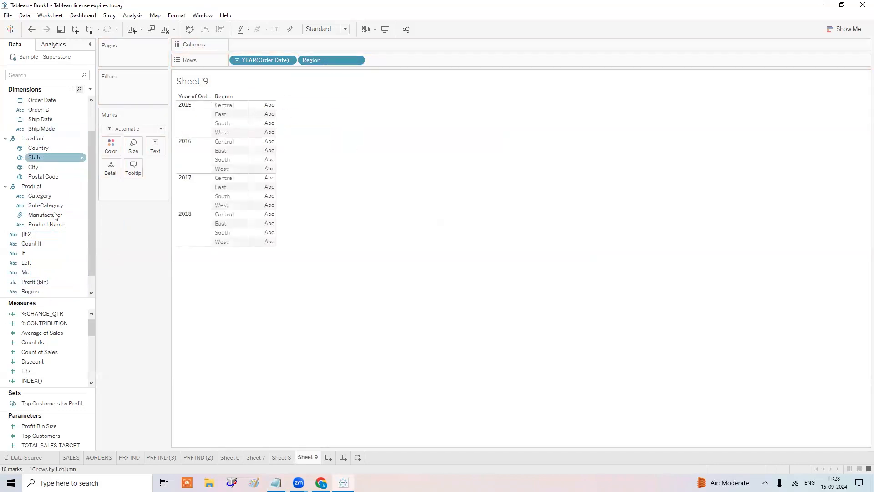
{"action": "scroll", "coordinate": [49, 370], "scroll_direction": "down", "scroll_amount": 5}
{"action": "left_click_drag", "start_coordinate": [50, 381], "coordinate": [269, 130]}
{"action": "left_click", "coordinate": [250, 337]}
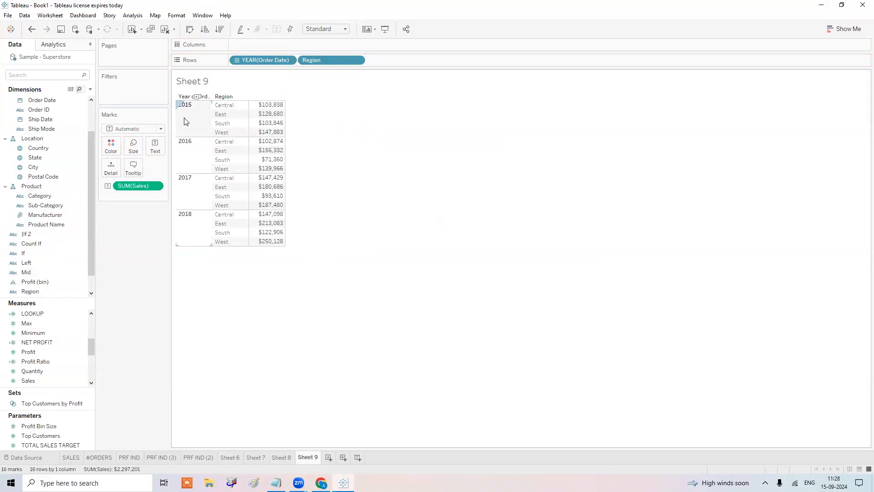
{"action": "mouse_move", "coordinate": [274, 112]}
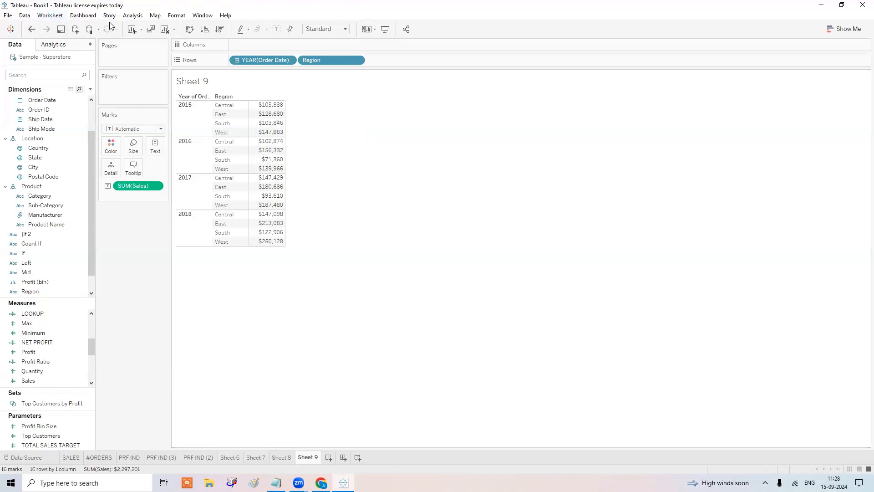
{"action": "left_click", "coordinate": [132, 17]}
Add subtotals so each year in Sheet 9 gets a Total row, e.g. $484,247 for 2015.
{"action": "mouse_move", "coordinate": [155, 96]}
{"action": "left_click", "coordinate": [274, 140]}
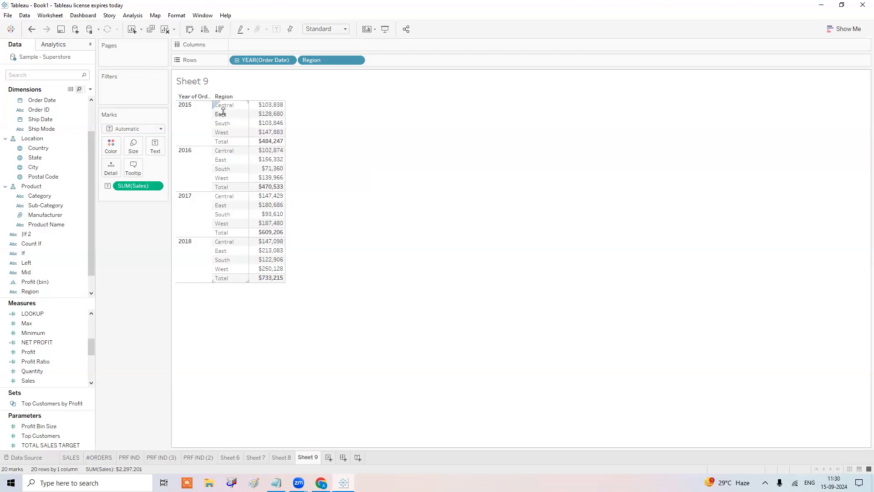
{"action": "mouse_move", "coordinate": [281, 106]}
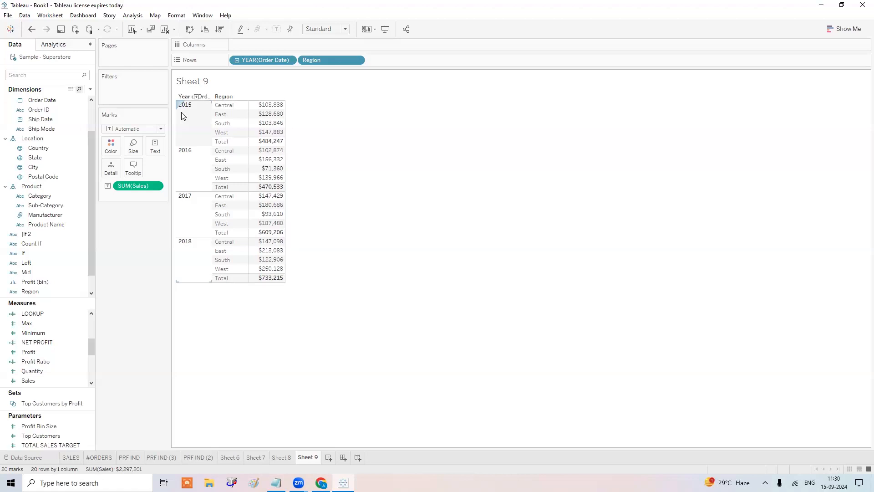
{"action": "mouse_move", "coordinate": [269, 142]}
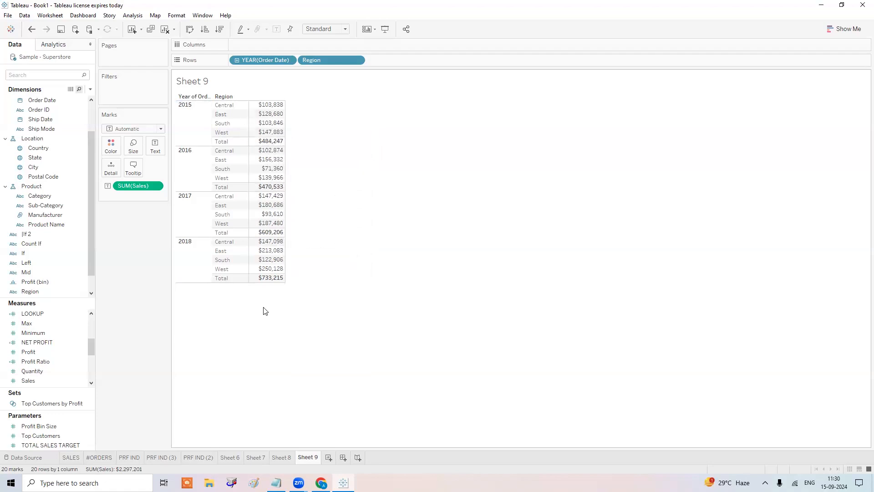
{"action": "left_click", "coordinate": [133, 15]}
{"action": "mouse_move", "coordinate": [154, 94]}
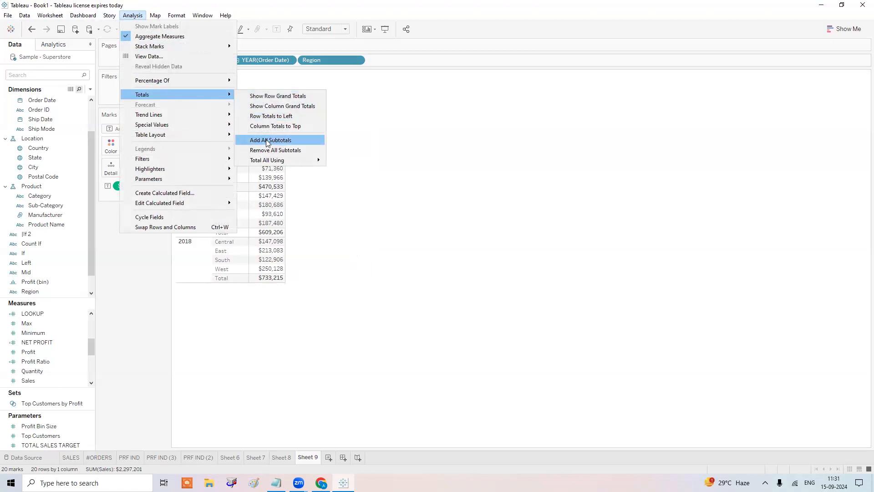
{"action": "left_click", "coordinate": [267, 140]}
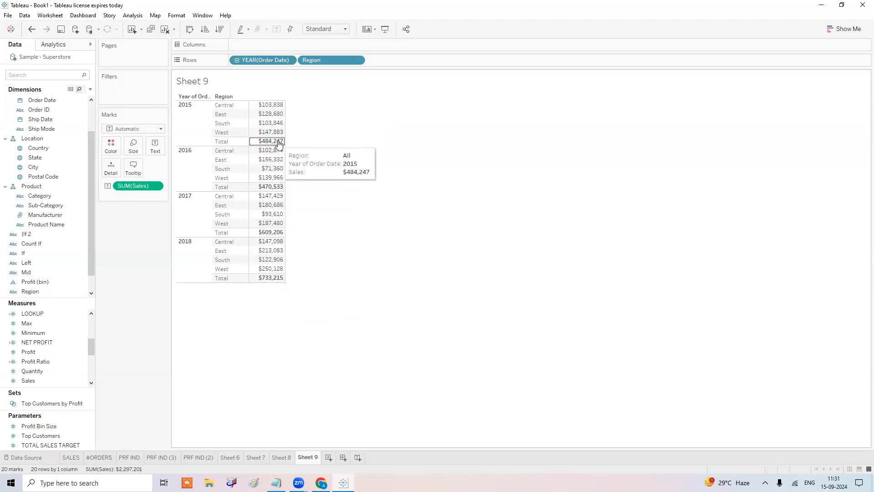
{"action": "left_click", "coordinate": [203, 122]}
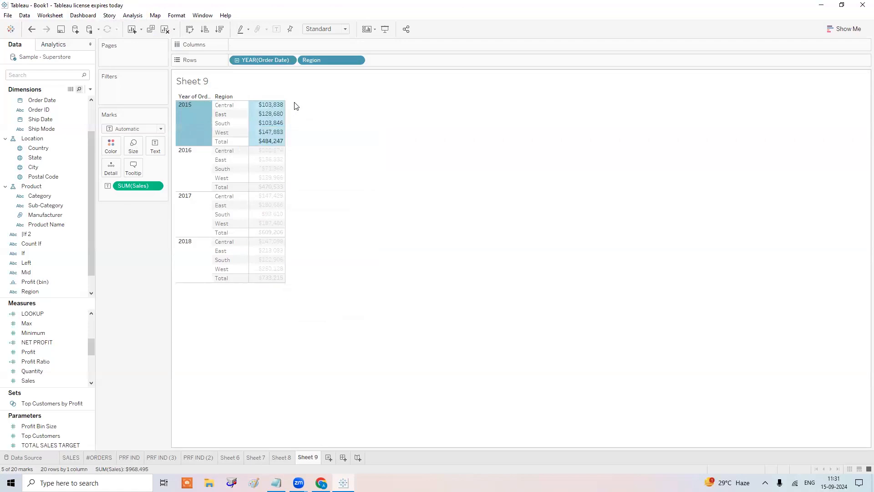
{"action": "left_click", "coordinate": [198, 176]}
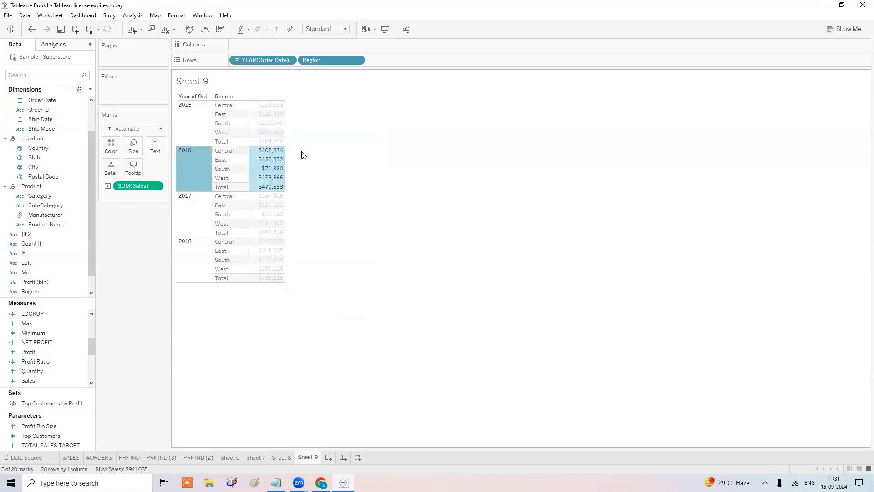
{"action": "left_click", "coordinate": [194, 223]}
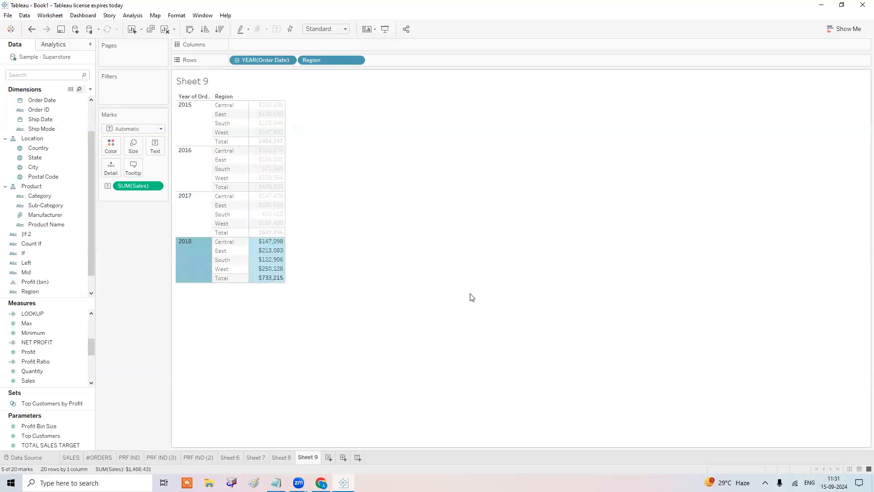
{"action": "mouse_move", "coordinate": [275, 218]}
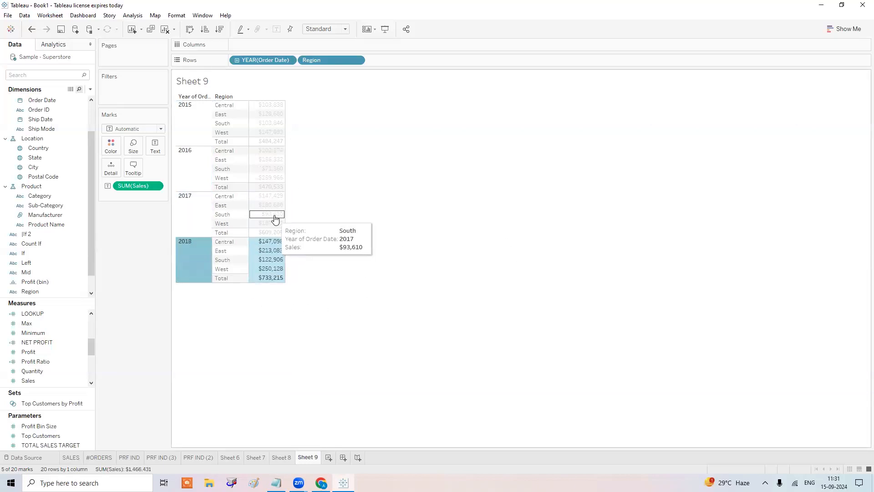
{"action": "left_click", "coordinate": [348, 177]}
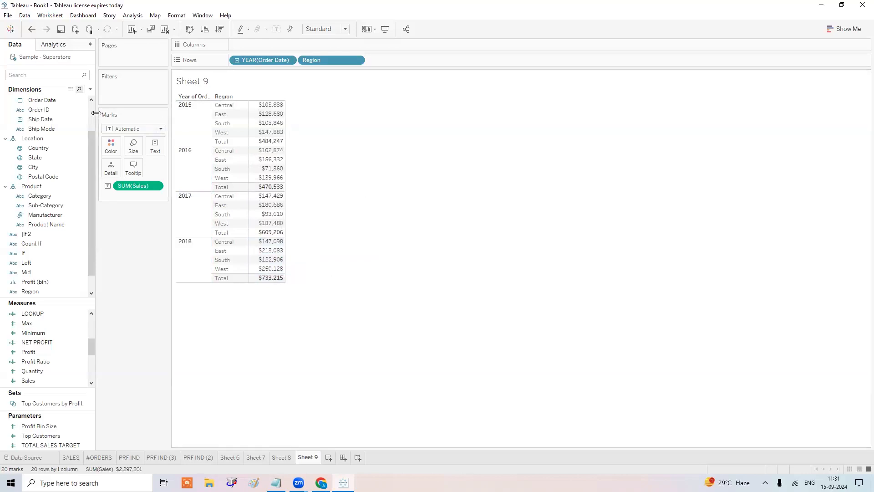
Create the YEARLY TOTAL SALES calculated field with formula WINDOW_SUM(SUM([Sales])).
{"action": "left_click", "coordinate": [90, 90]}
{"action": "left_click", "coordinate": [82, 99]}
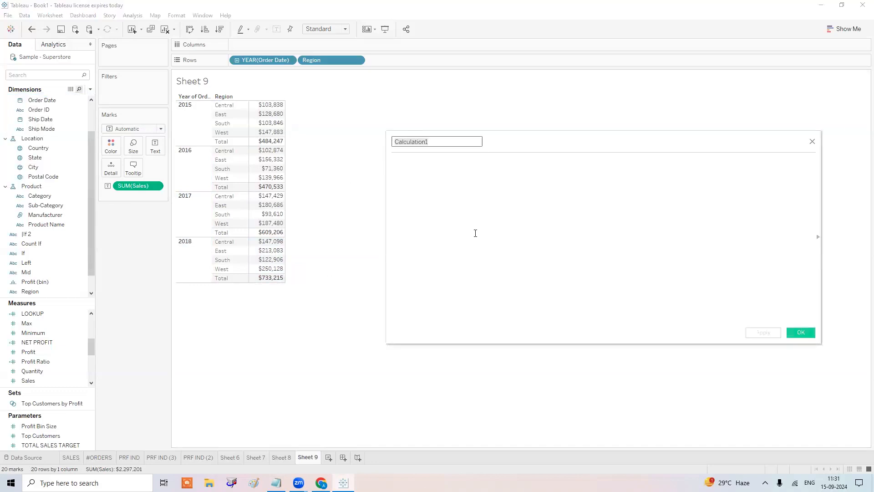
{"action": "type", "text": "W"}
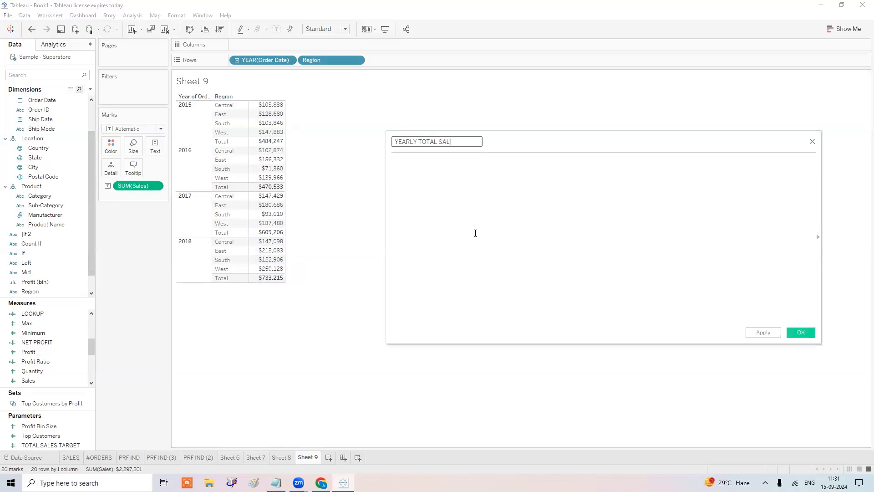
{"action": "left_click", "coordinate": [476, 233]}
{"action": "type", "text": "WIN"}
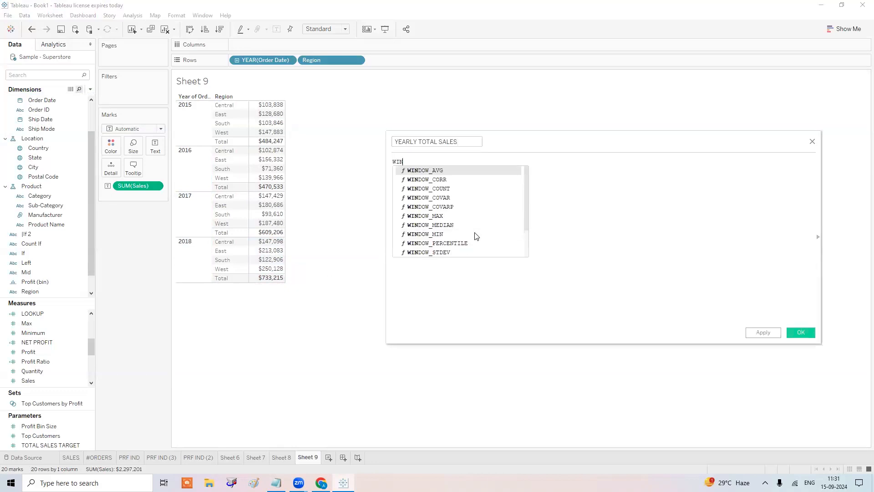
{"action": "type", "text": "DOW_SUM"}
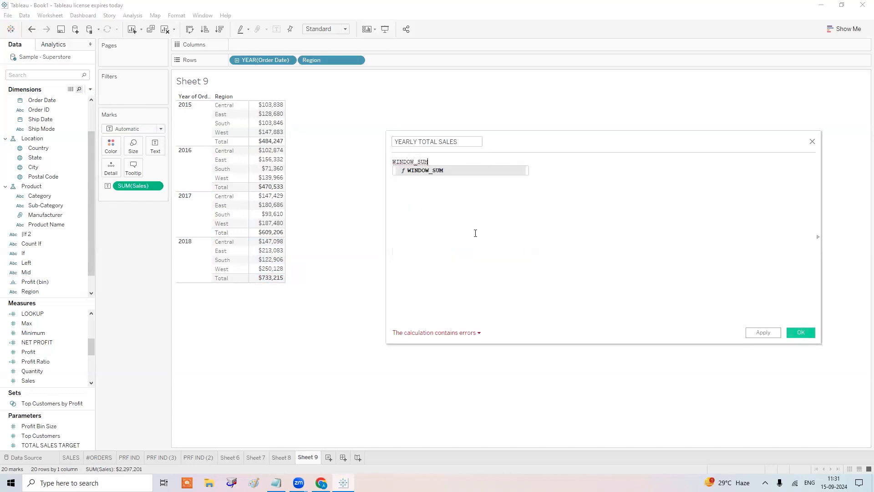
{"action": "key", "text": "Return"}
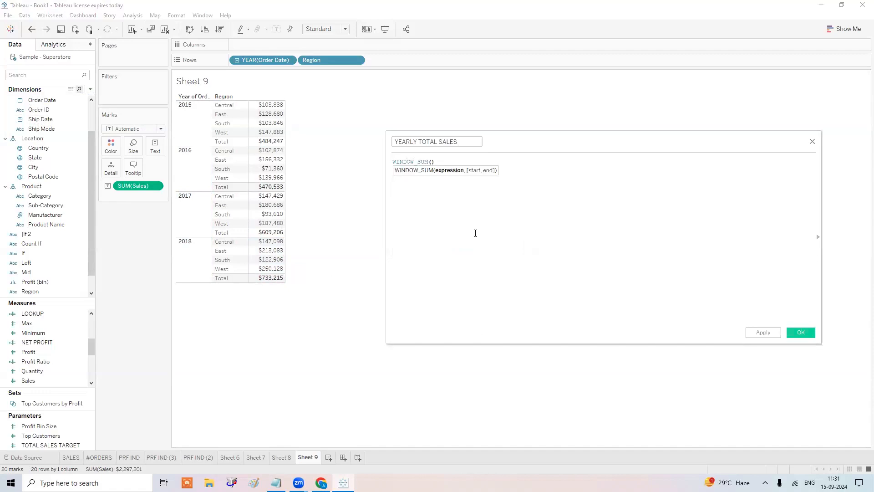
{"action": "scroll", "coordinate": [479, 237], "scroll_direction": "up", "scroll_amount": 2}
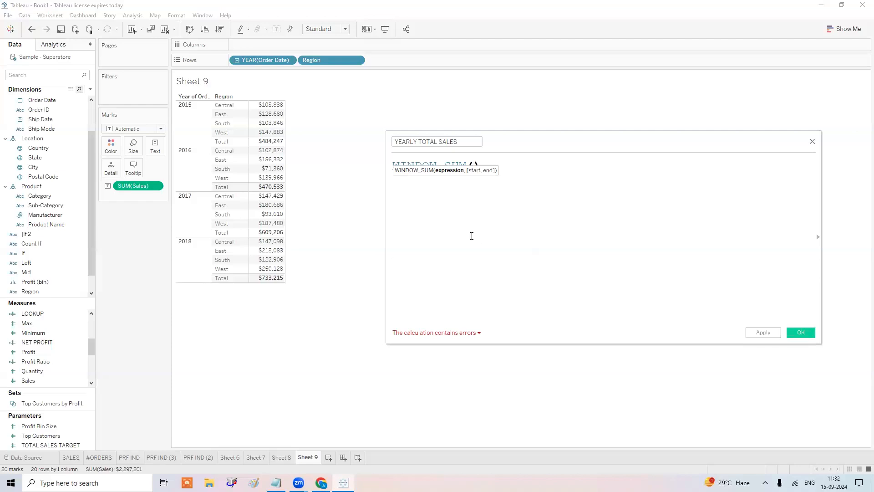
{"action": "type", "text": "SUM"}
{"action": "key", "text": "Return"}
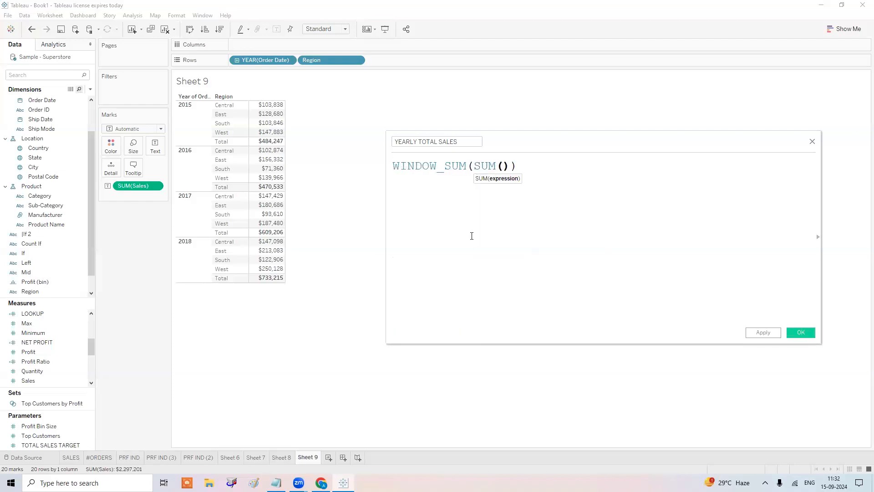
{"action": "type", "text": "[Sa"}
{"action": "key", "text": "Return"}
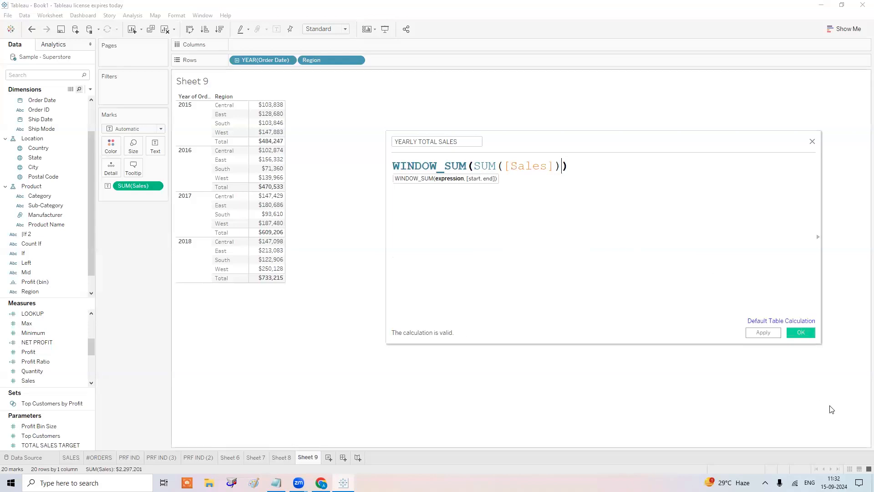
{"action": "left_click", "coordinate": [801, 333]}
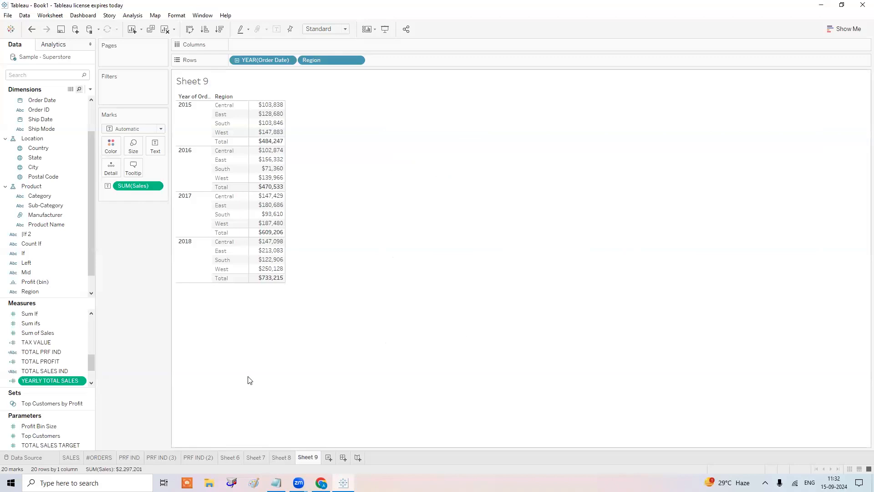
Add YEARLY TOTAL SALES beside Sales and check its 2,297,201 value across the year rows.
{"action": "left_click_drag", "start_coordinate": [94, 367], "coordinate": [274, 124]}
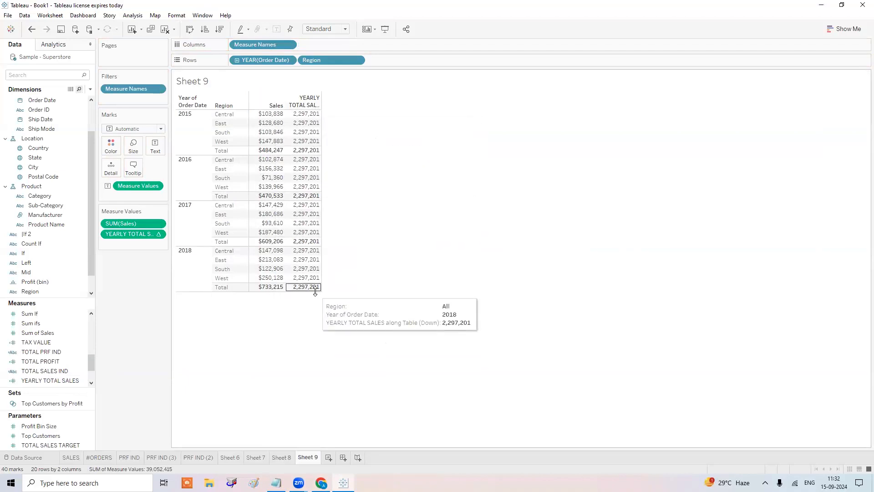
{"action": "left_click", "coordinate": [196, 132]}
{"action": "left_click", "coordinate": [191, 182]}
{"action": "left_click", "coordinate": [194, 236]}
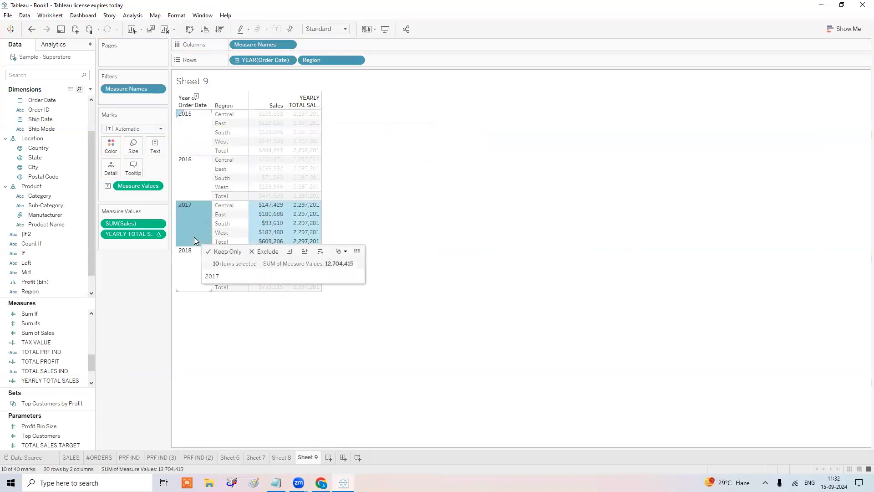
{"action": "key", "text": "Escape"}
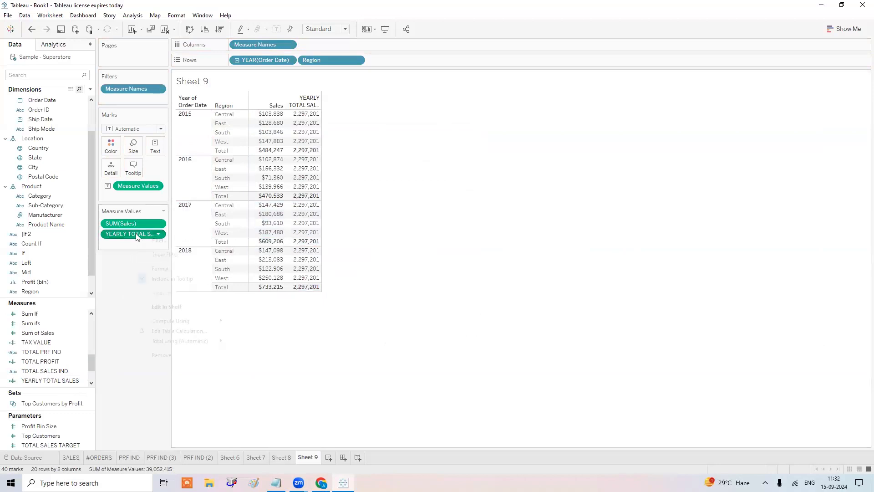
{"action": "right_click", "coordinate": [135, 235]}
{"action": "mouse_move", "coordinate": [175, 321]}
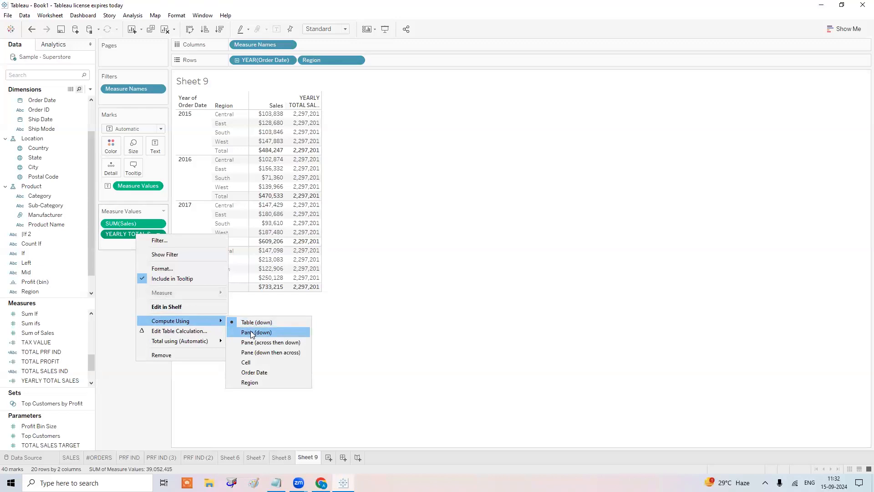
Set YEARLY TOTAL SALES to compute using Pane (down) so totals restart each year.
{"action": "left_click", "coordinate": [253, 334]}
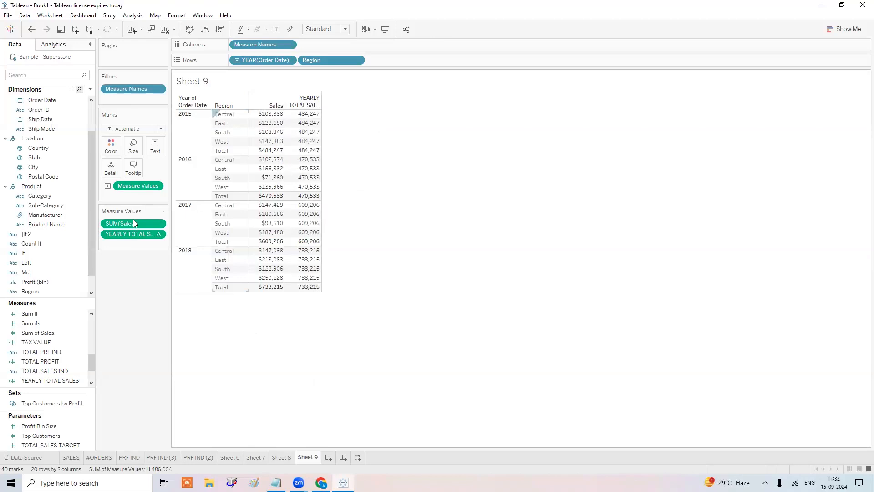
{"action": "right_click", "coordinate": [124, 234]}
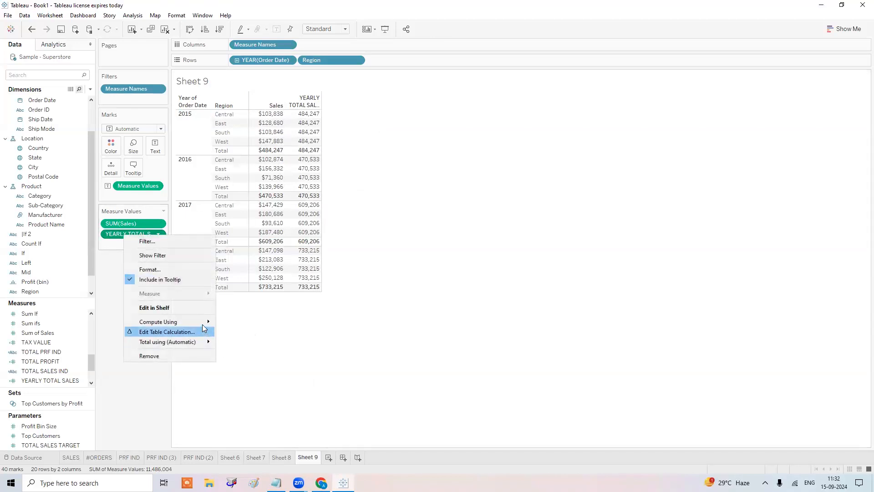
{"action": "mouse_move", "coordinate": [203, 321]}
{"action": "left_click", "coordinate": [233, 326]}
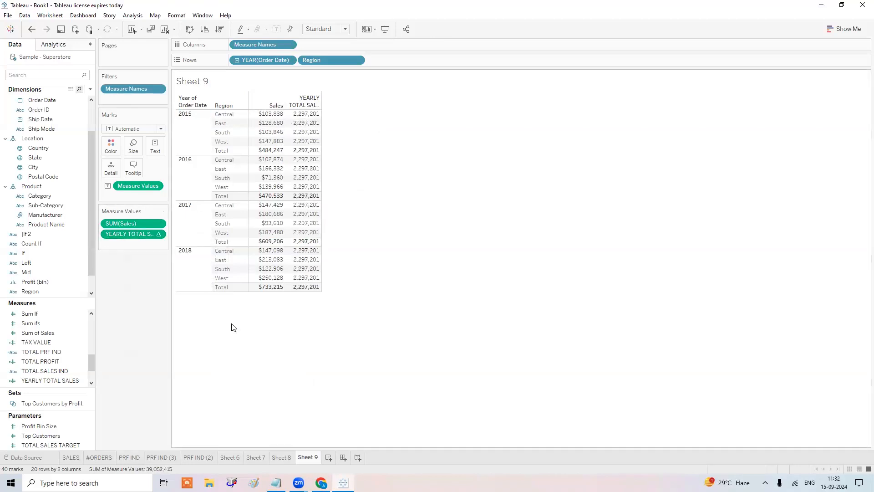
{"action": "right_click", "coordinate": [140, 234]}
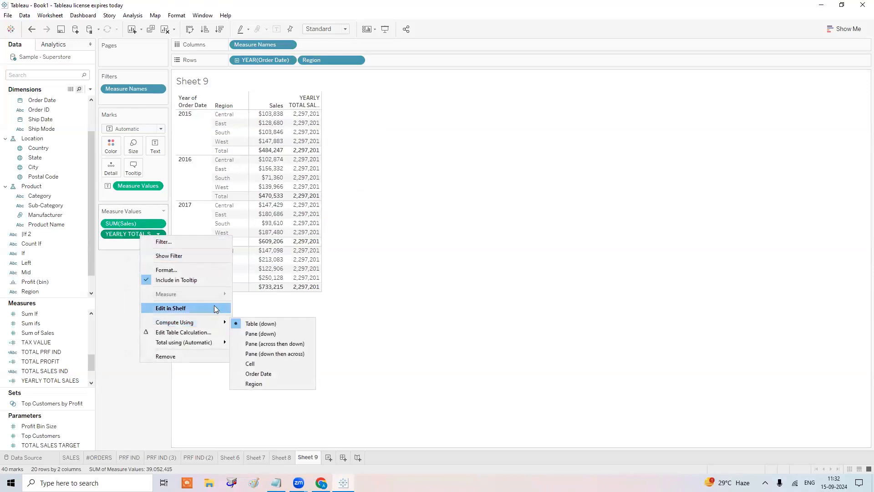
{"action": "mouse_move", "coordinate": [224, 322]}
{"action": "left_click", "coordinate": [253, 350]}
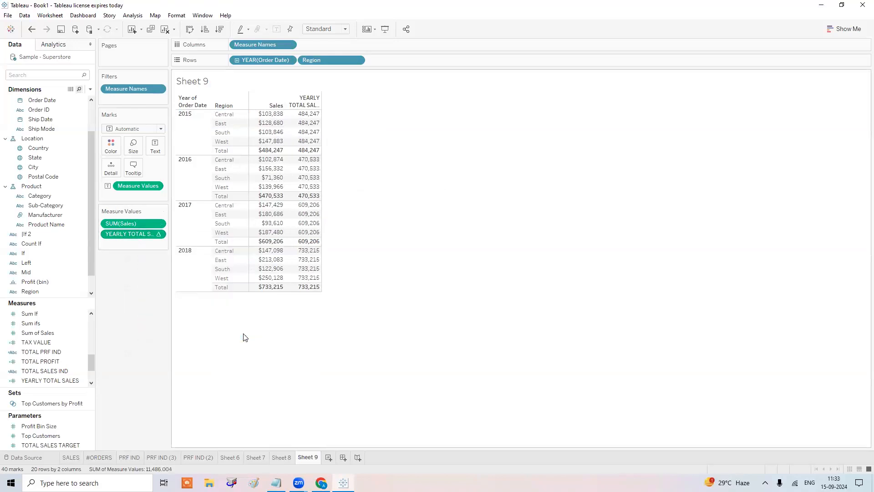
Check each year's rows show totals 484,247, 470,533, 609,206 and 733,215.
{"action": "left_click", "coordinate": [191, 129]}
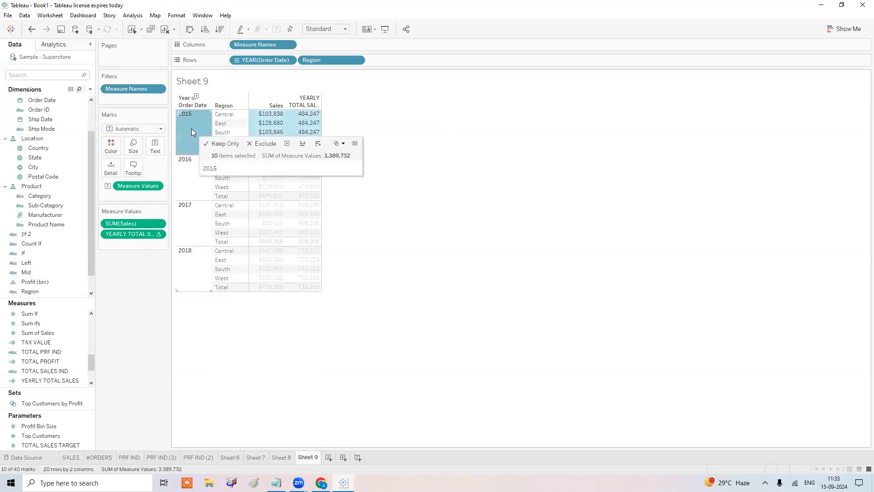
{"action": "left_click", "coordinate": [187, 184]}
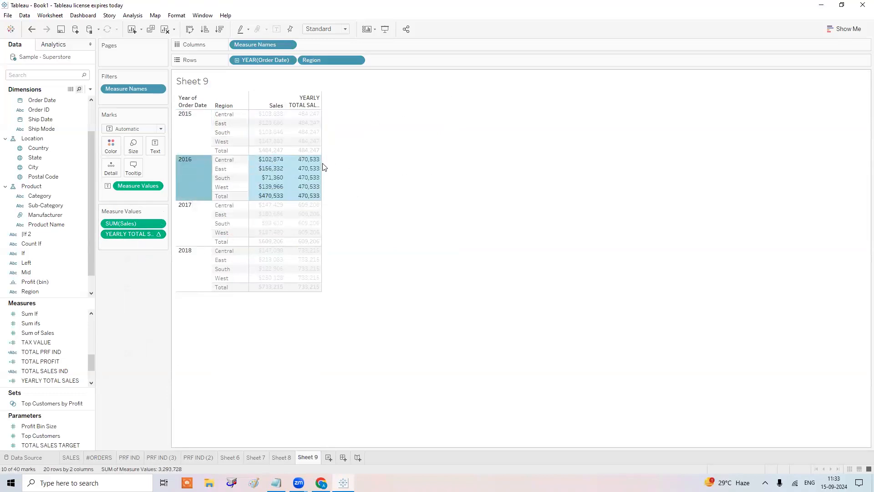
{"action": "left_click", "coordinate": [197, 228]}
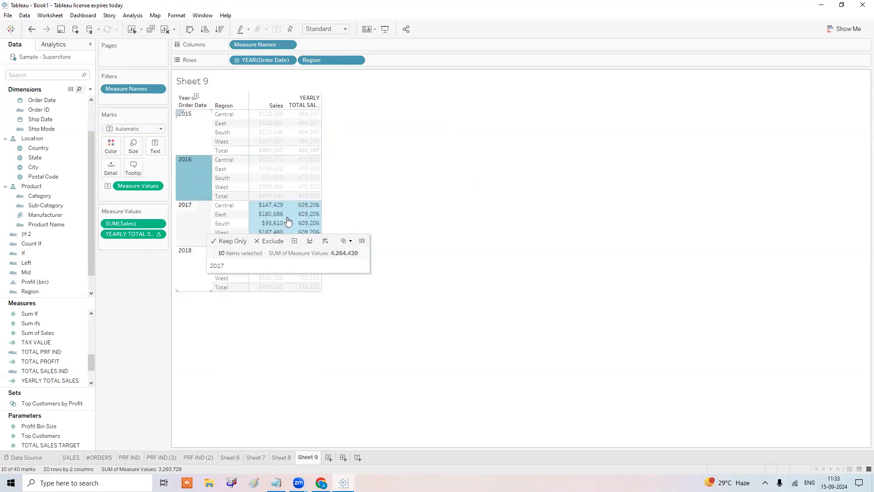
{"action": "left_click", "coordinate": [190, 270]}
{"action": "left_click", "coordinate": [441, 313]}
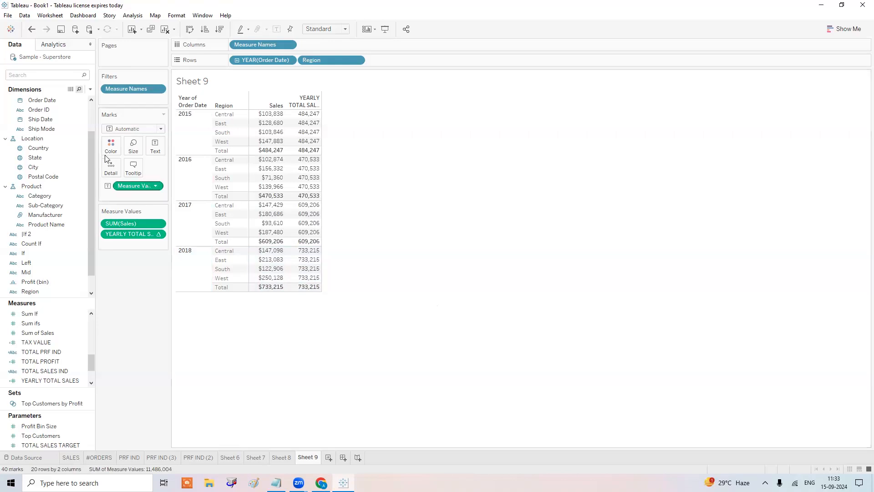
Create a CONTRI calculated field dividing SUM([Sales]) by YEARLY TOTAL SALES.
{"action": "left_click", "coordinate": [90, 89]}
{"action": "left_click", "coordinate": [75, 100]}
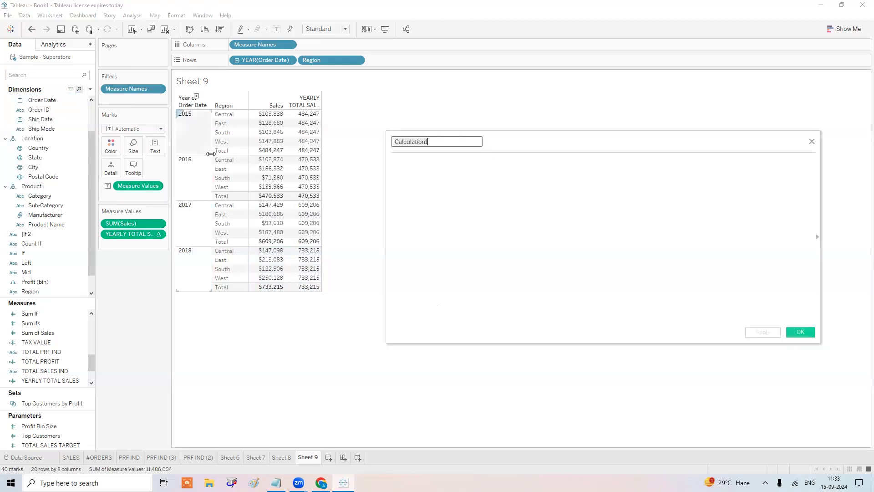
{"action": "type", "text": "CONTRI"}
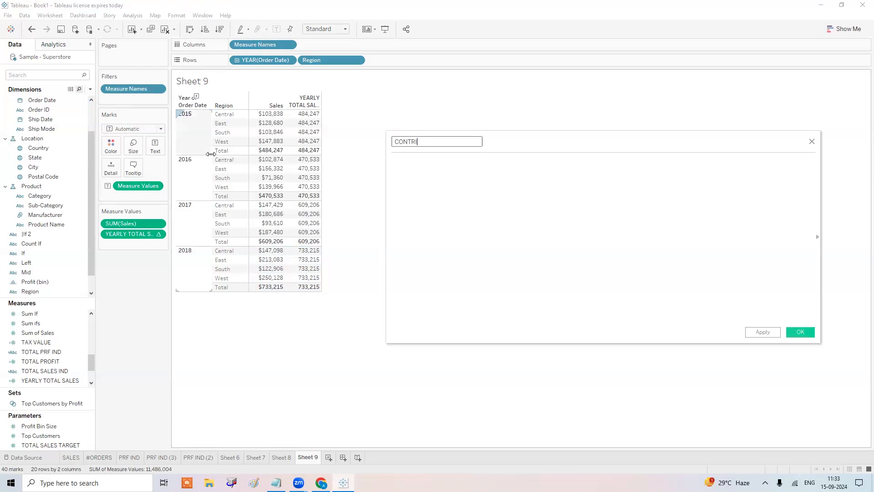
{"action": "key", "text": "Tab"}
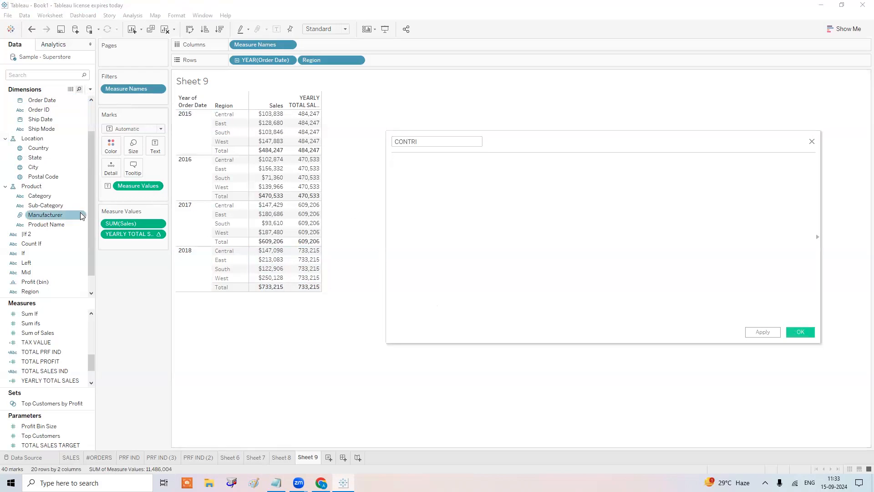
{"action": "left_click_drag", "start_coordinate": [132, 223], "coordinate": [474, 187]}
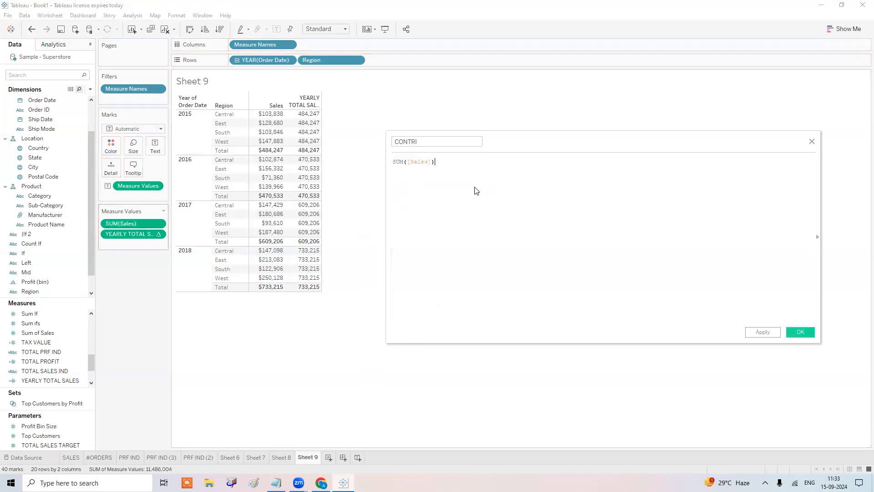
{"action": "type", "text": "/"}
{"action": "left_click_drag", "start_coordinate": [156, 234], "coordinate": [558, 192]}
{"action": "left_click", "coordinate": [802, 334]}
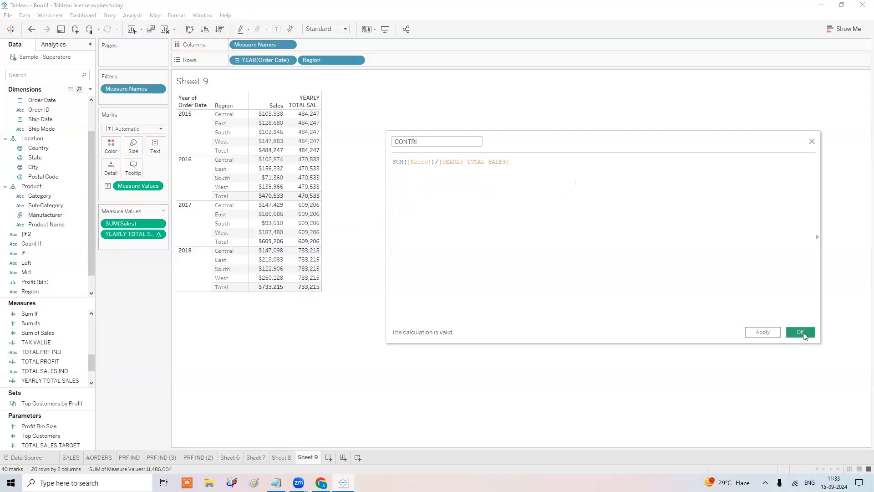
Give CONTRI a 2-decimal percentage format and swap it into the table for YEARLY TOTAL SALES.
{"action": "right_click", "coordinate": [52, 314]}
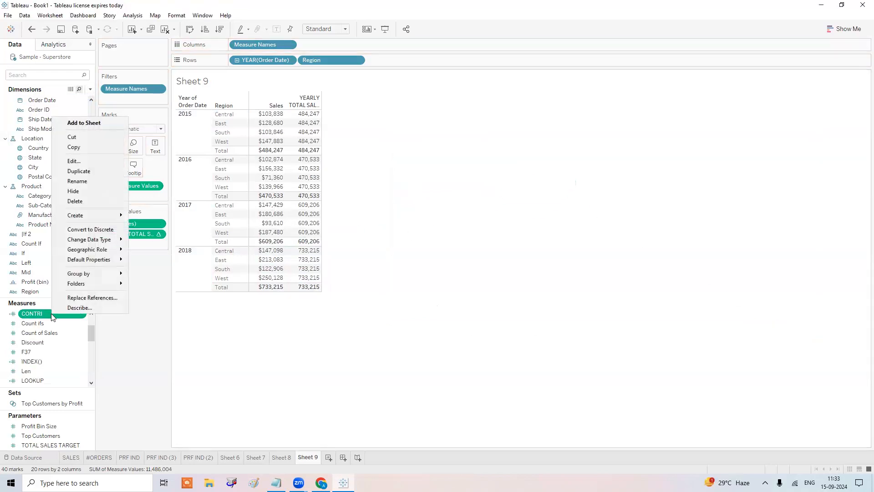
{"action": "mouse_move", "coordinate": [91, 259]}
{"action": "left_click", "coordinate": [161, 279]}
{"action": "left_click", "coordinate": [398, 223]}
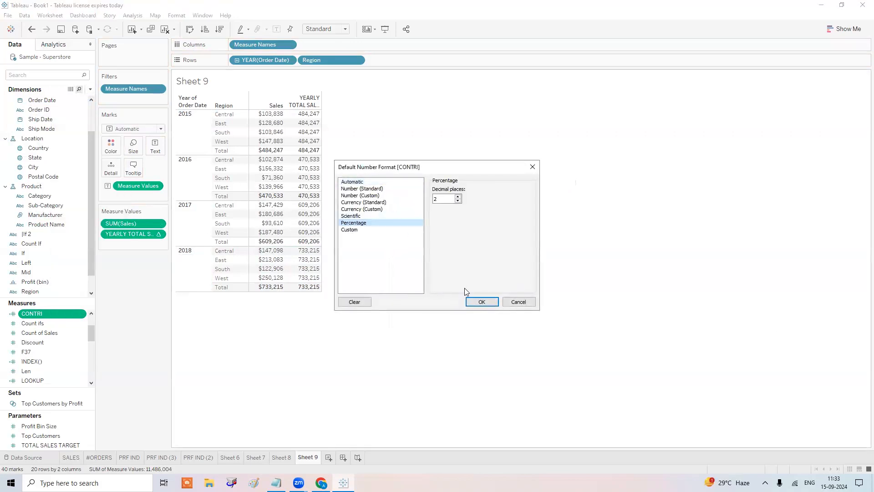
{"action": "left_click", "coordinate": [482, 302]}
{"action": "left_click_drag", "start_coordinate": [49, 312], "coordinate": [139, 243]}
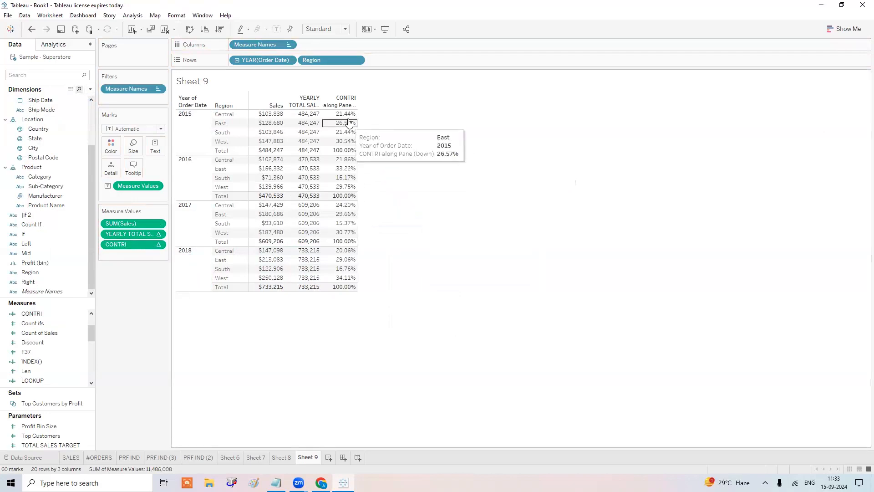
{"action": "left_click_drag", "start_coordinate": [146, 234], "coordinate": [143, 296]}
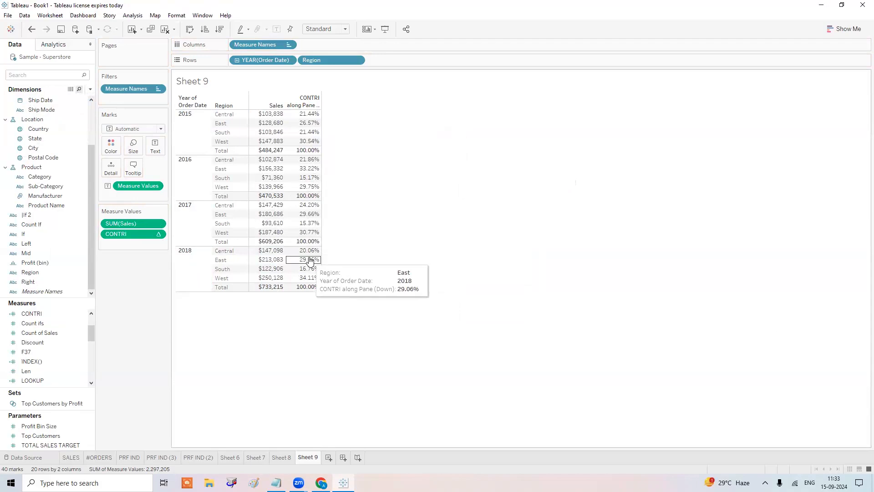
Undo removing the YEARLY TOTAL SALES column and review each year's rows against the notes.
{"action": "key", "text": "ctrl+z"}
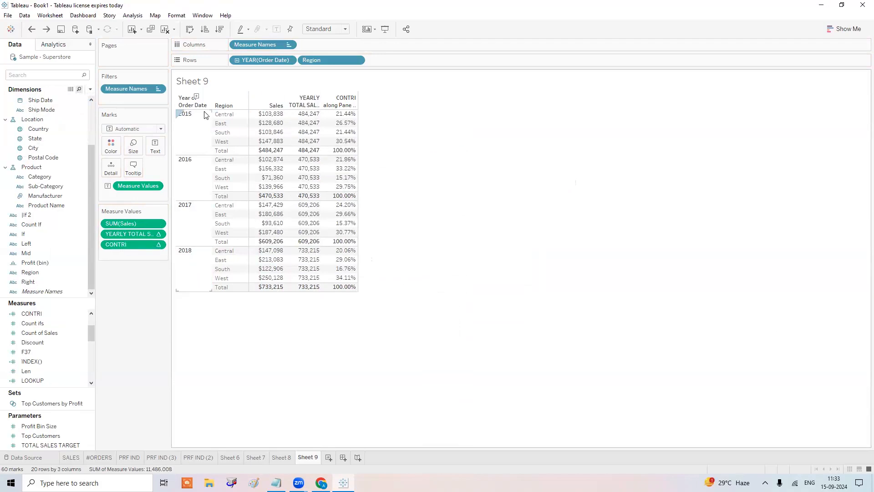
{"action": "left_click", "coordinate": [193, 141]}
{"action": "left_click", "coordinate": [190, 178]}
{"action": "left_click", "coordinate": [190, 228]}
{"action": "left_click", "coordinate": [198, 281]}
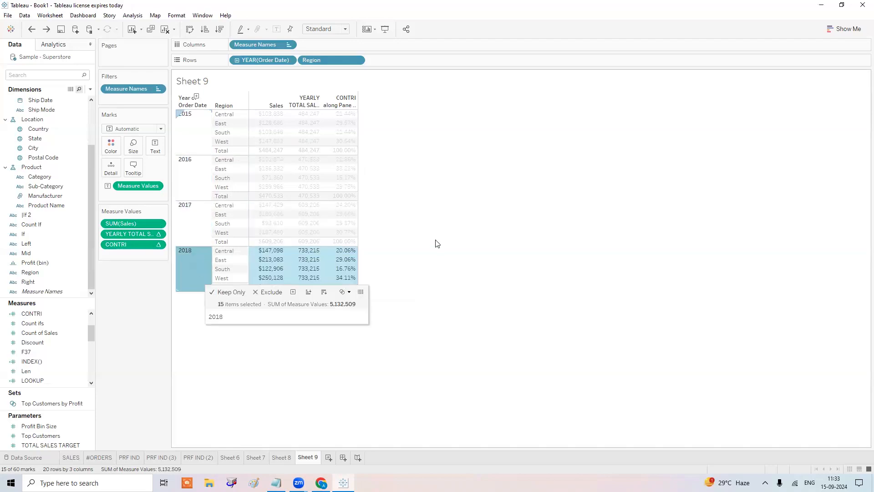
{"action": "left_click", "coordinate": [436, 248]}
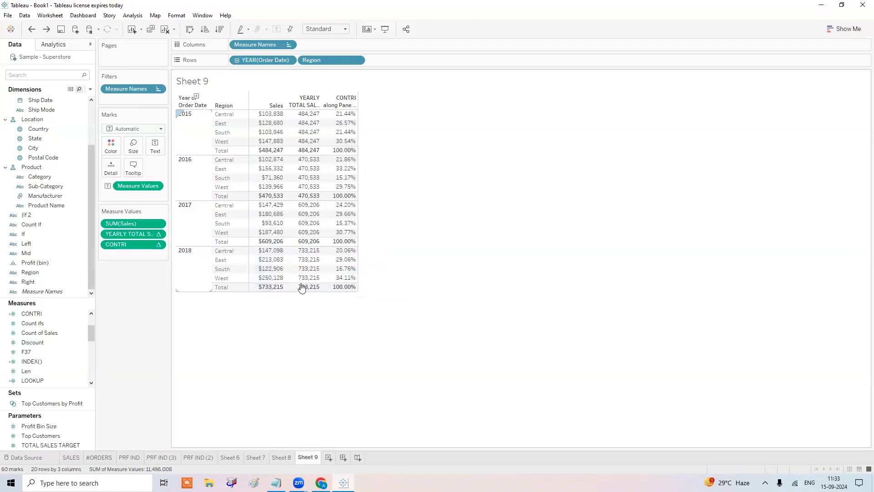
{"action": "key", "text": "alt+Tab"}
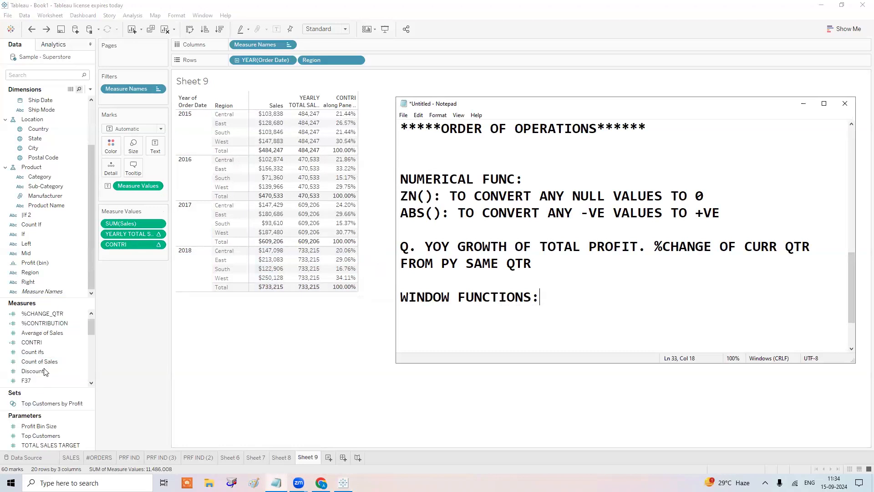
{"action": "scroll", "coordinate": [42, 346], "scroll_direction": "up", "scroll_amount": 1}
{"action": "left_click", "coordinate": [43, 314]}
{"action": "scroll", "coordinate": [52, 323], "scroll_direction": "down", "scroll_amount": 5}
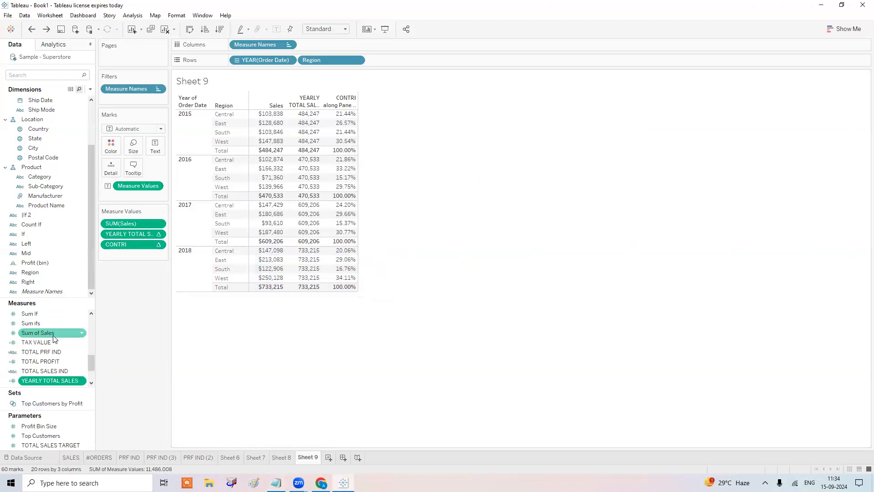
Inspect the unchanged WINDOW_SUM(SUM([Sales])) formula, then re-add YEARLY TOTAL SALES after CONTRI.
{"action": "right_click", "coordinate": [58, 380]}
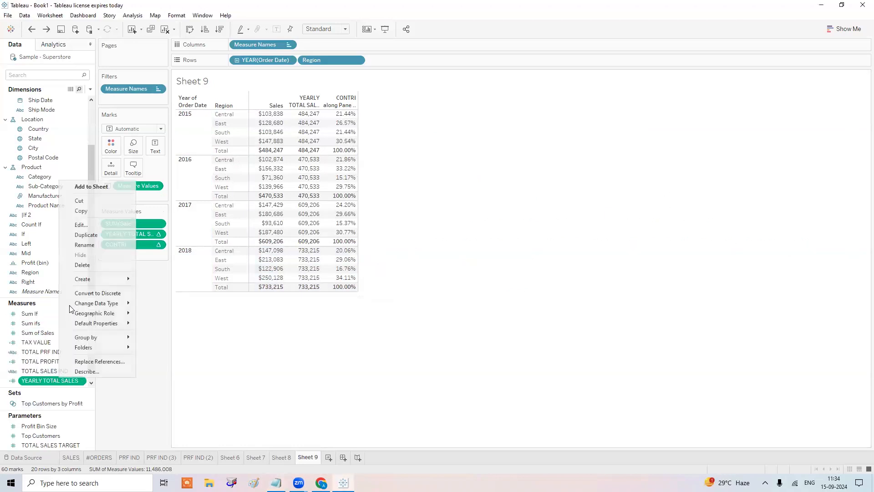
{"action": "left_click", "coordinate": [93, 223]}
{"action": "scroll", "coordinate": [605, 273], "scroll_direction": "up", "scroll_amount": 6, "text": "ctrl"}
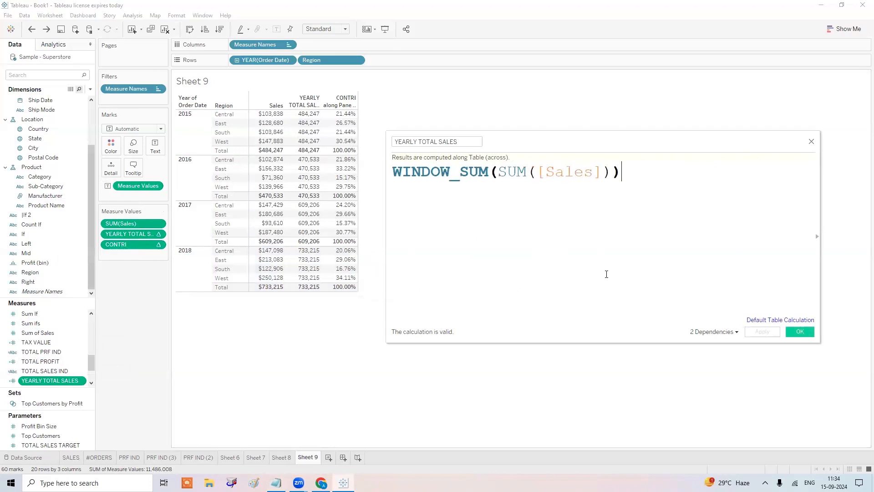
{"action": "triple_click", "coordinate": [393, 175]}
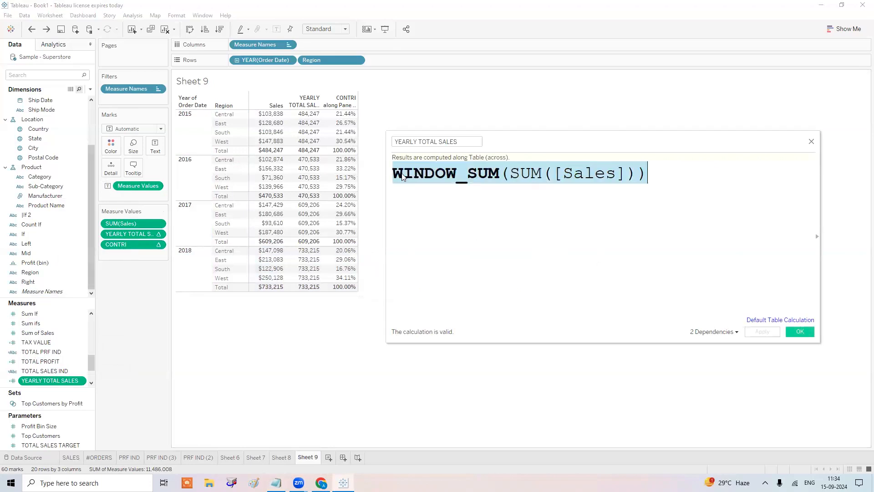
{"action": "left_click", "coordinate": [512, 236]}
{"action": "left_click_drag", "start_coordinate": [517, 176], "coordinate": [636, 174]}
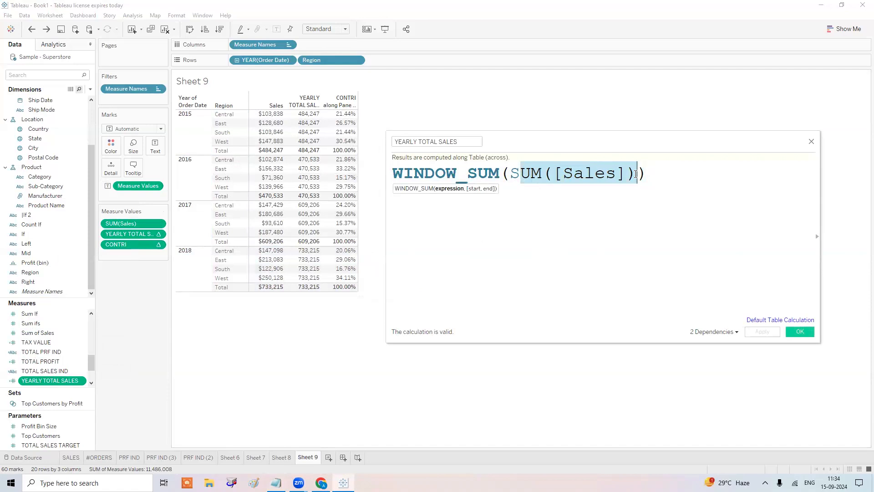
{"action": "left_click", "coordinate": [804, 329]}
{"action": "left_click_drag", "start_coordinate": [124, 235], "coordinate": [160, 331]}
{"action": "left_click_drag", "start_coordinate": [59, 385], "coordinate": [133, 241]}
Compute YEARLY TOTAL SALES using Table (down) and compare values across the year rows.
{"action": "right_click", "coordinate": [133, 243]}
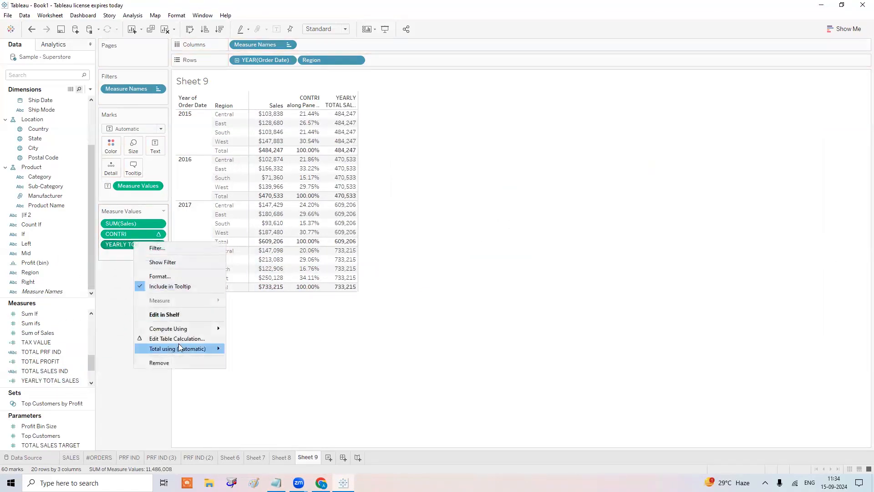
{"action": "mouse_move", "coordinate": [214, 330]}
{"action": "left_click", "coordinate": [246, 329]}
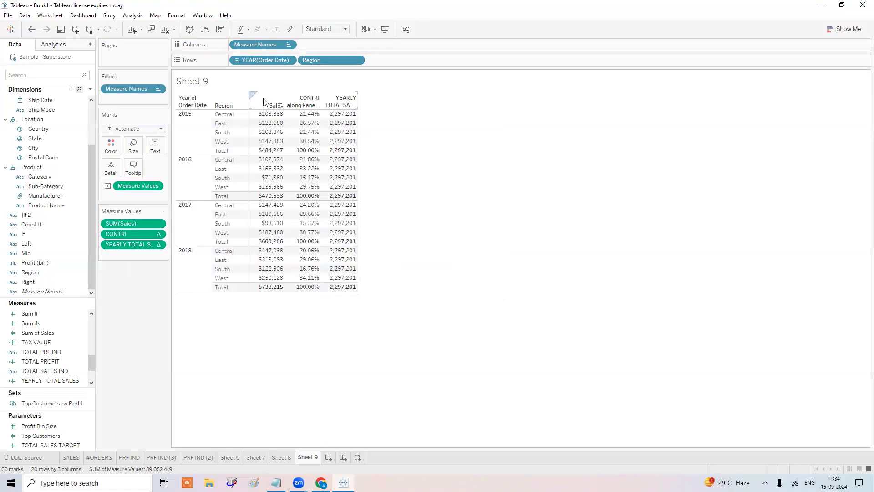
{"action": "left_click", "coordinate": [264, 114]}
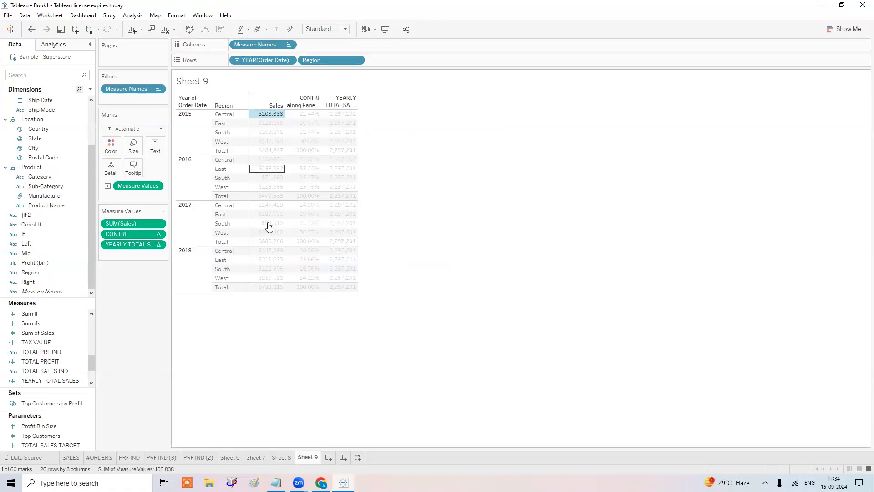
{"action": "left_click", "coordinate": [272, 277]}
{"action": "left_click", "coordinate": [279, 358]}
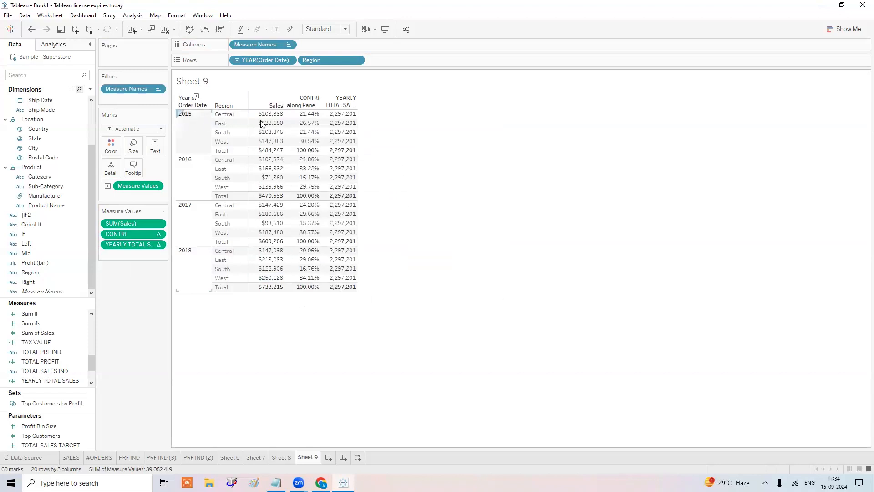
{"action": "left_click", "coordinate": [198, 120]}
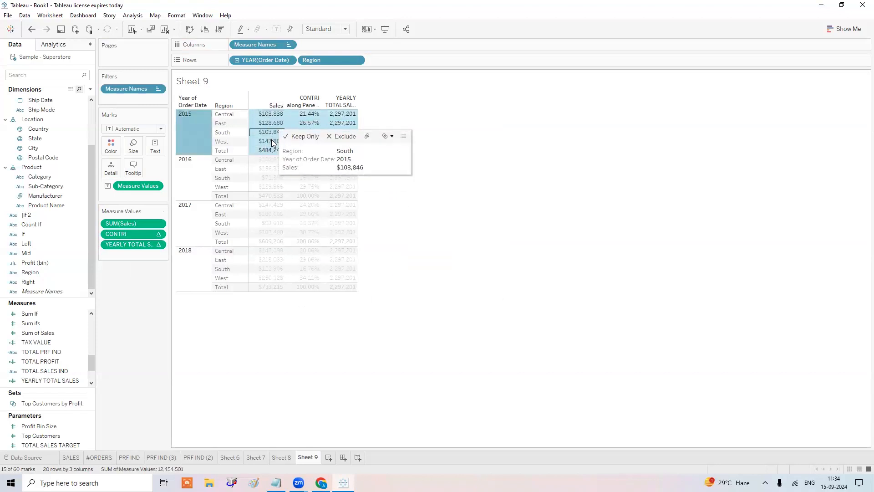
{"action": "left_click", "coordinate": [193, 191]}
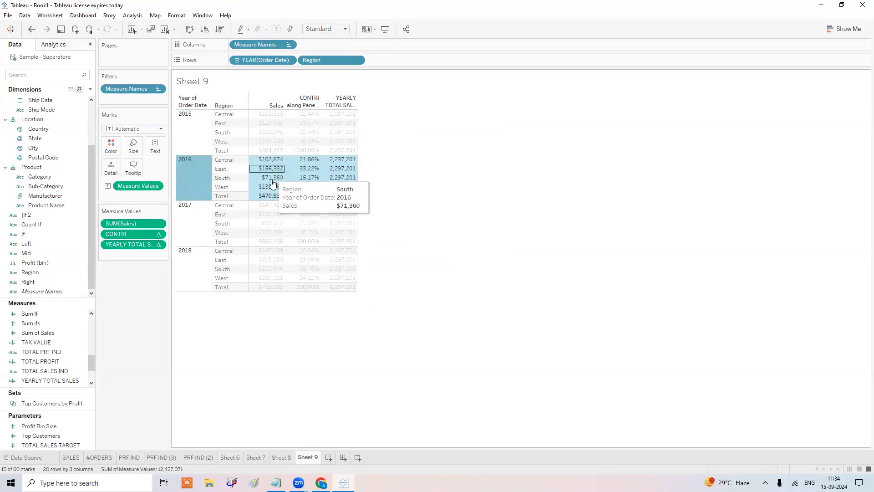
{"action": "left_click", "coordinate": [197, 217]}
{"action": "left_click", "coordinate": [187, 265]}
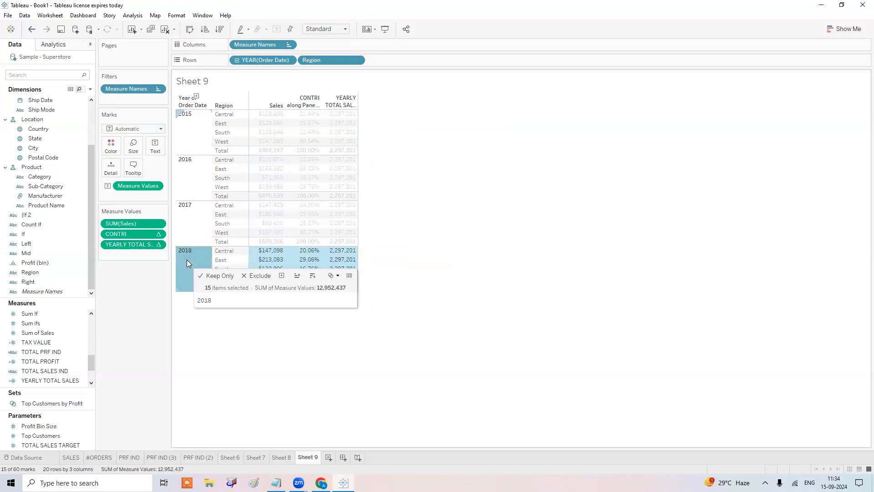
{"action": "left_click", "coordinate": [472, 144]}
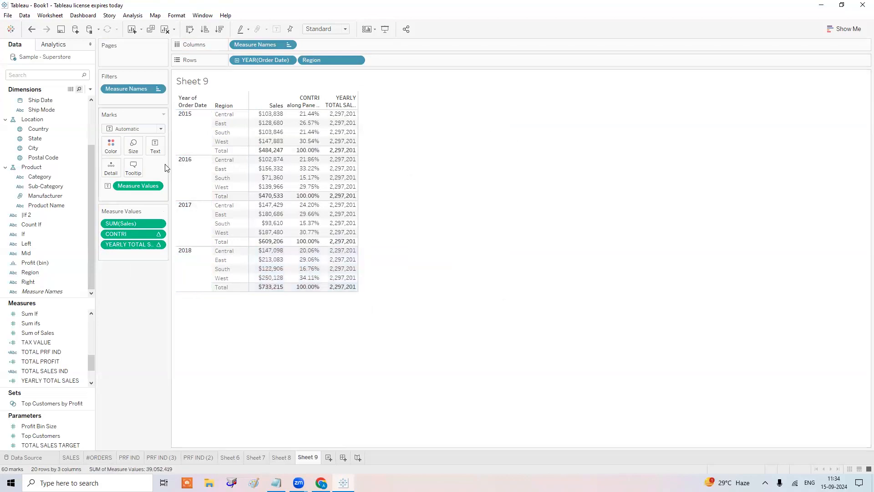
Switch YEARLY TOTAL SALES to Pane (down) so each year shows its own total, e.g. 484,247.
{"action": "right_click", "coordinate": [130, 243]}
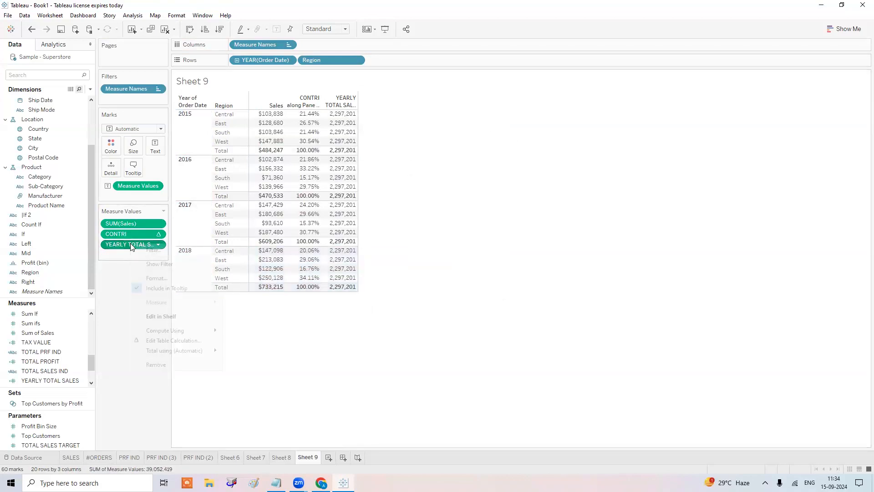
{"action": "mouse_move", "coordinate": [175, 329]}
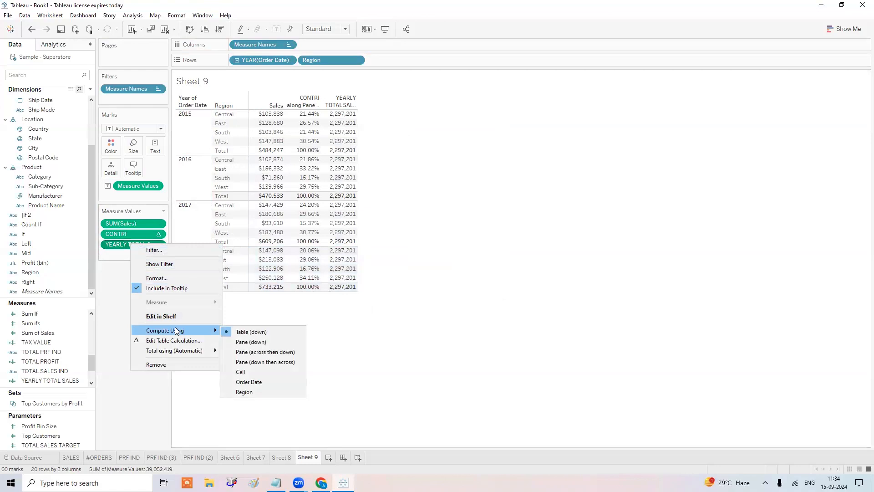
{"action": "left_click", "coordinate": [257, 346]}
{"action": "left_click", "coordinate": [189, 132]}
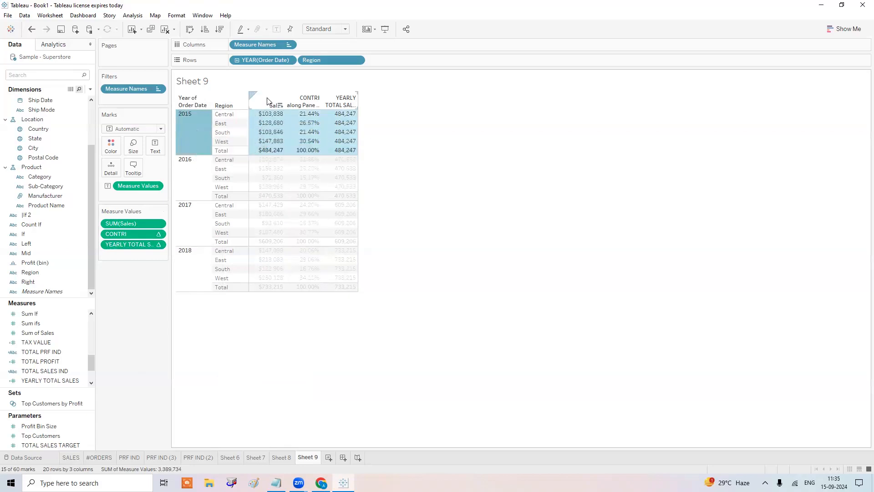
{"action": "left_click", "coordinate": [444, 120]}
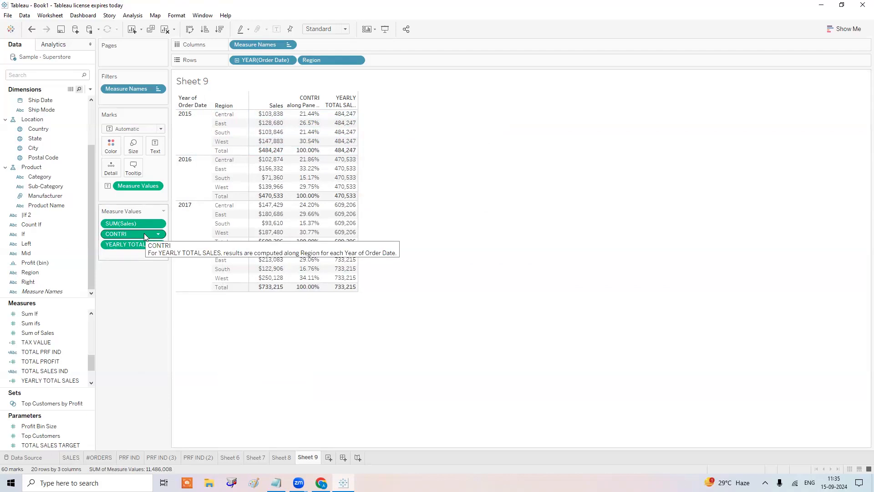
Move CONTRI after YEARLY TOTAL SALES and open the WINDOW_SUM(SUM([Sales])) calculation for editing.
{"action": "left_click_drag", "start_coordinate": [145, 237], "coordinate": [148, 258]}
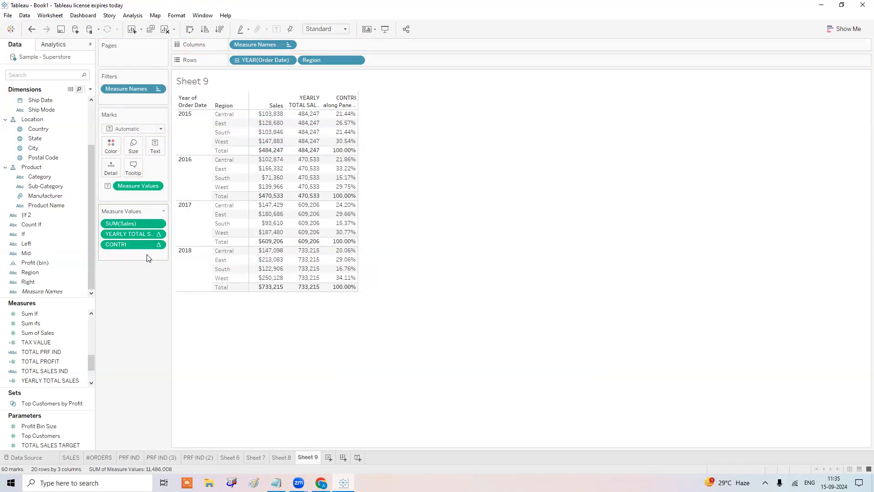
{"action": "right_click", "coordinate": [54, 380]}
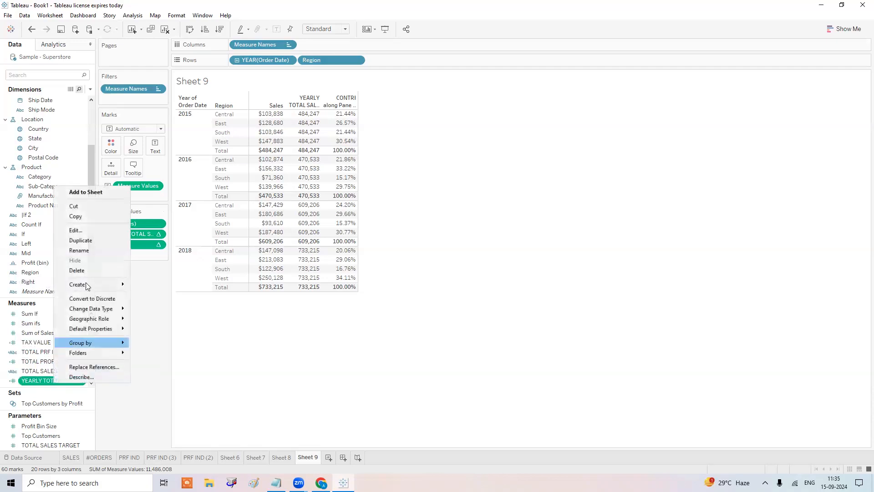
{"action": "left_click", "coordinate": [98, 230]}
{"action": "scroll", "coordinate": [494, 206], "scroll_direction": "up", "scroll_amount": 1}
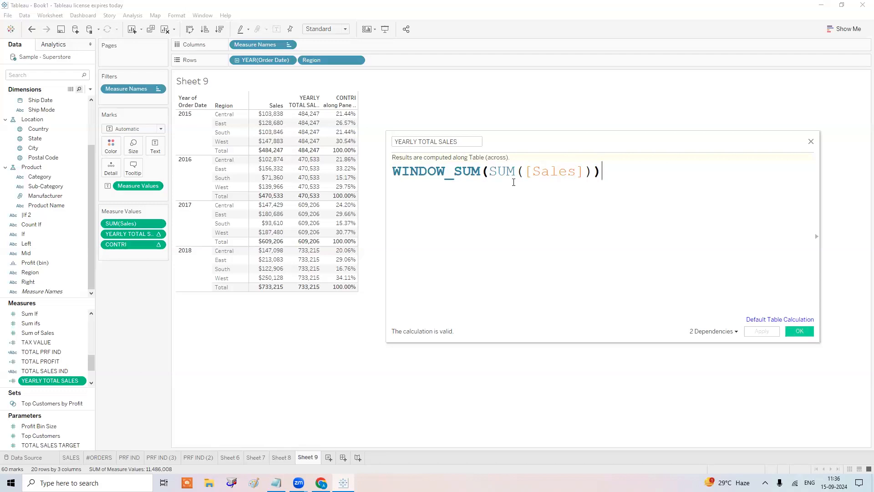
Check the SUM syntax and accept the YEARLY TOTAL SALES formula WINDOW_SUM(SUM([Sales])).
{"action": "left_click", "coordinate": [540, 172]}
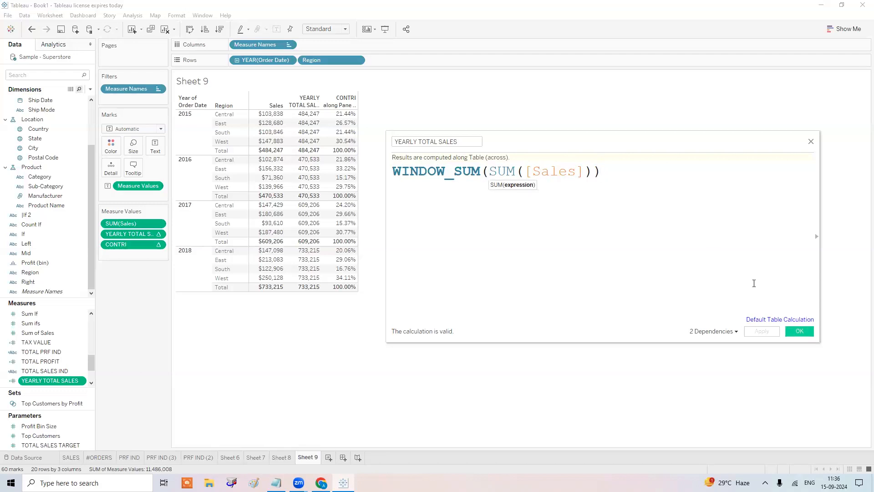
{"action": "left_click", "coordinate": [800, 330]}
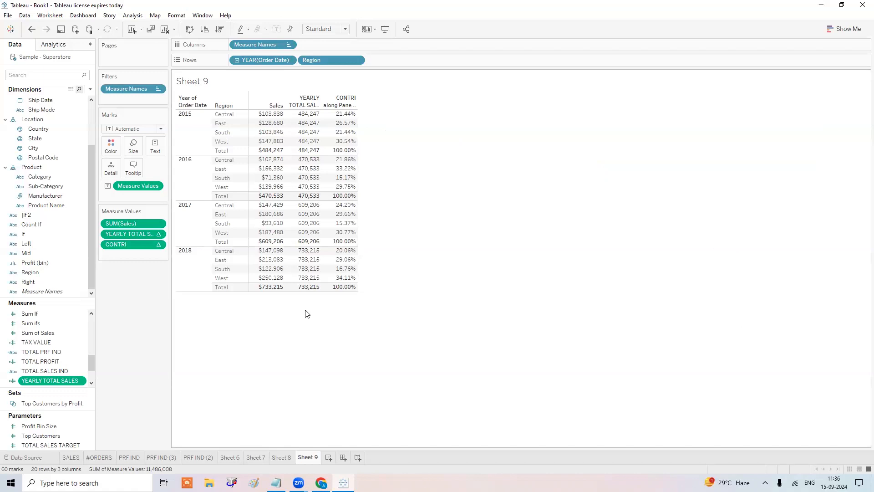
Bring up the Compute Using choices for the YEARLY TOTAL SALES pill on Measure Values.
{"action": "right_click", "coordinate": [135, 235]}
{"action": "mouse_move", "coordinate": [181, 321]}
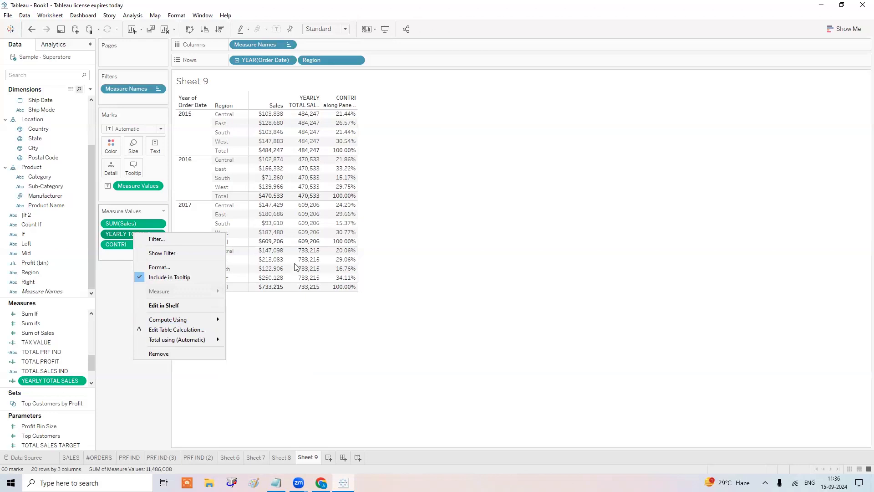
{"action": "mouse_move", "coordinate": [214, 320]}
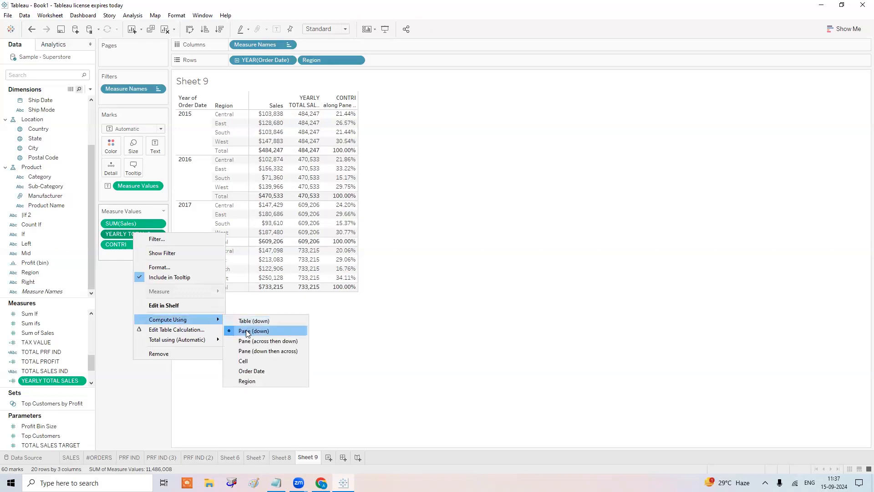
Dismiss the field menu and highlight each year's rows, 2015 through 2018.
{"action": "left_click", "coordinate": [195, 131]}
{"action": "left_click", "coordinate": [195, 131]}
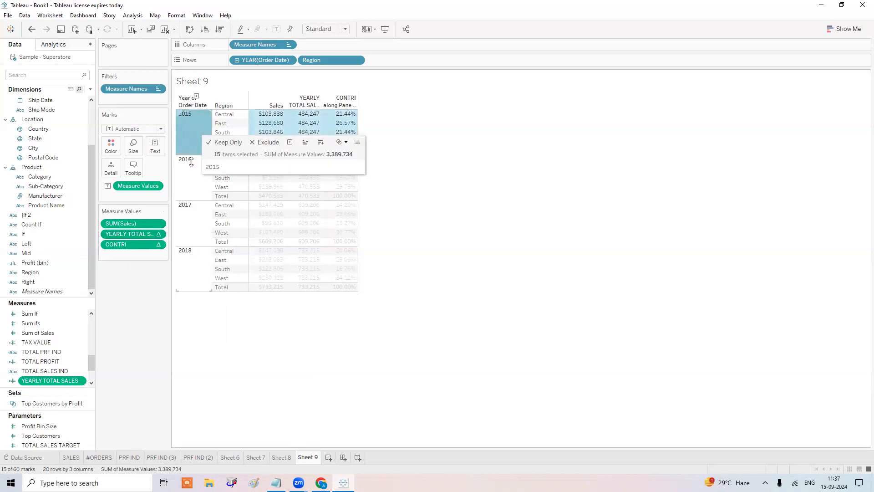
{"action": "left_click", "coordinate": [185, 182]}
{"action": "left_click", "coordinate": [184, 226]}
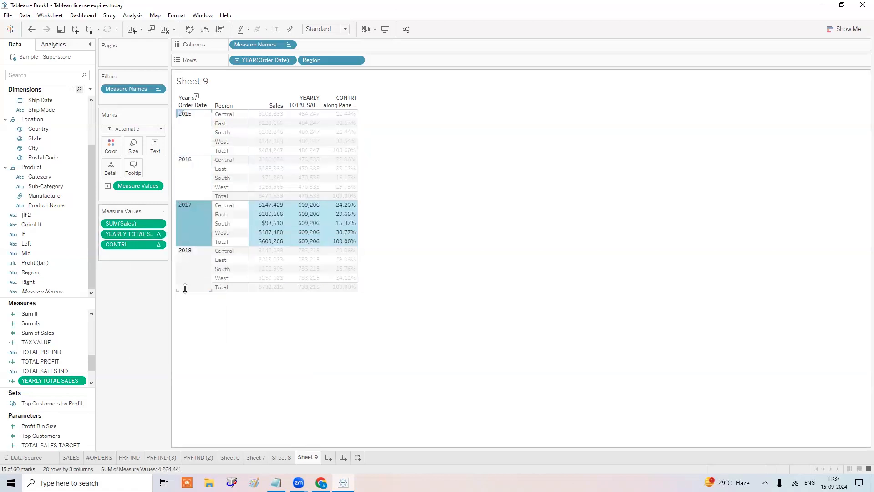
{"action": "left_click", "coordinate": [186, 276]}
{"action": "left_click", "coordinate": [196, 149]}
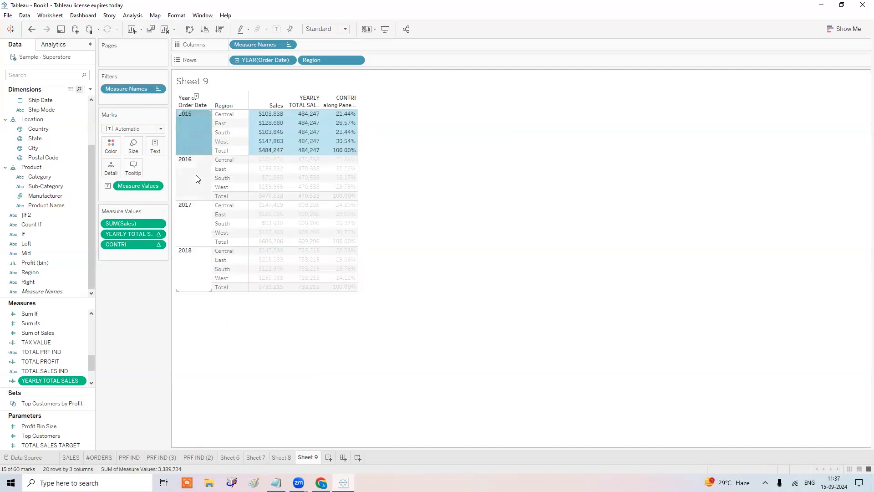
{"action": "left_click", "coordinate": [196, 178]}
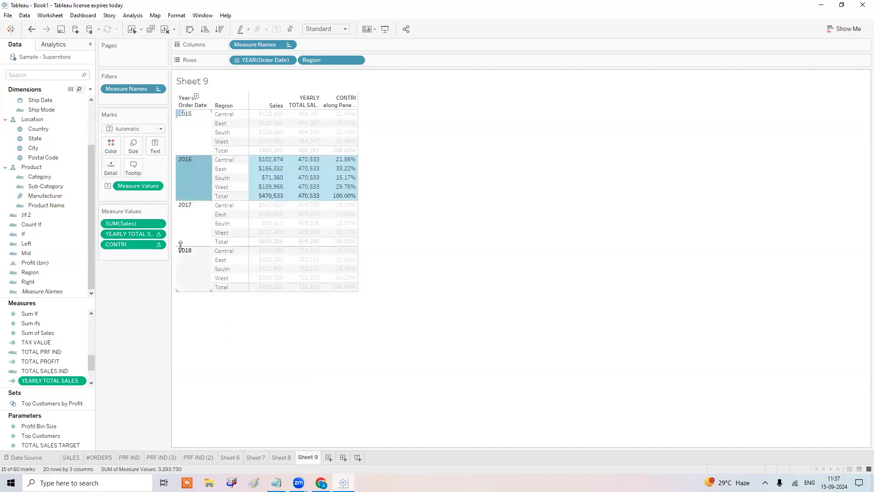
Select the 2016 and 2017 regional Sales and yearly total cells, then clear the selection.
{"action": "left_click", "coordinate": [190, 123]}
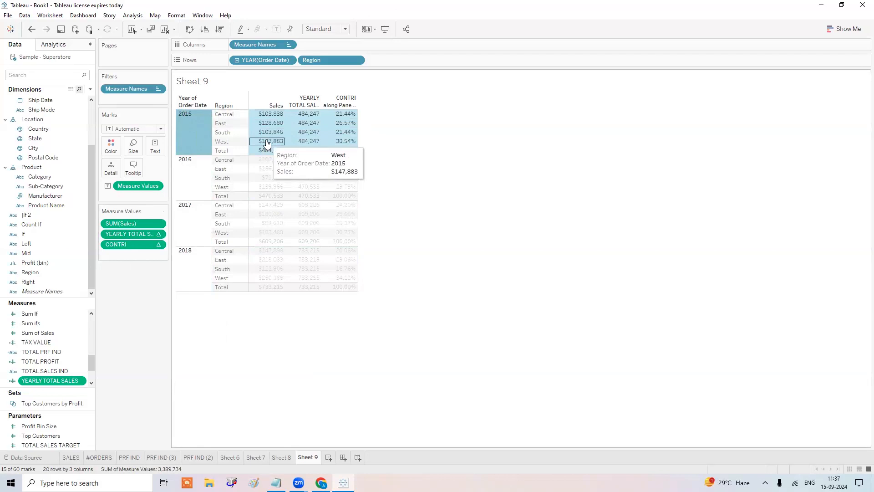
{"action": "mouse_move", "coordinate": [267, 144]}
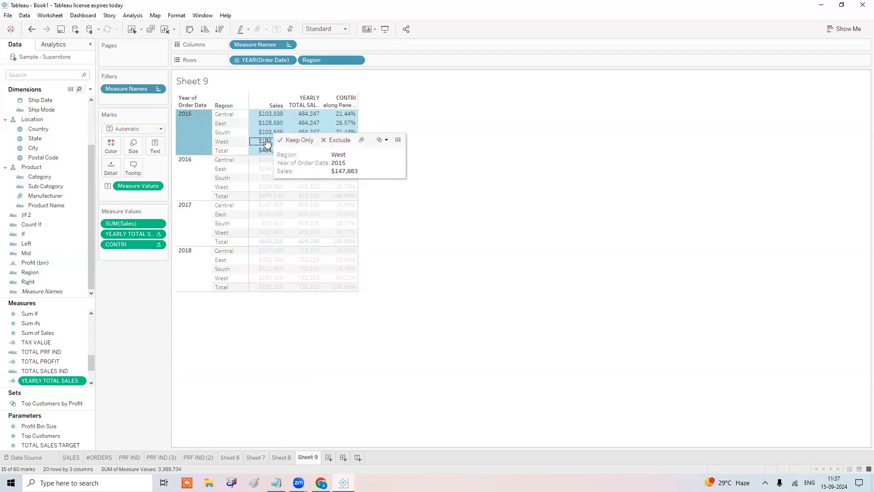
{"action": "left_click", "coordinate": [184, 175]}
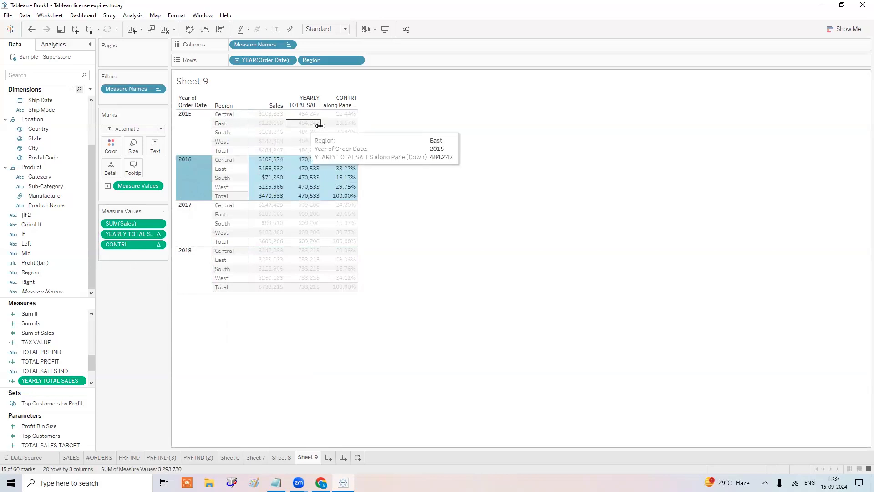
{"action": "left_click_drag", "start_coordinate": [279, 157], "coordinate": [281, 192]}
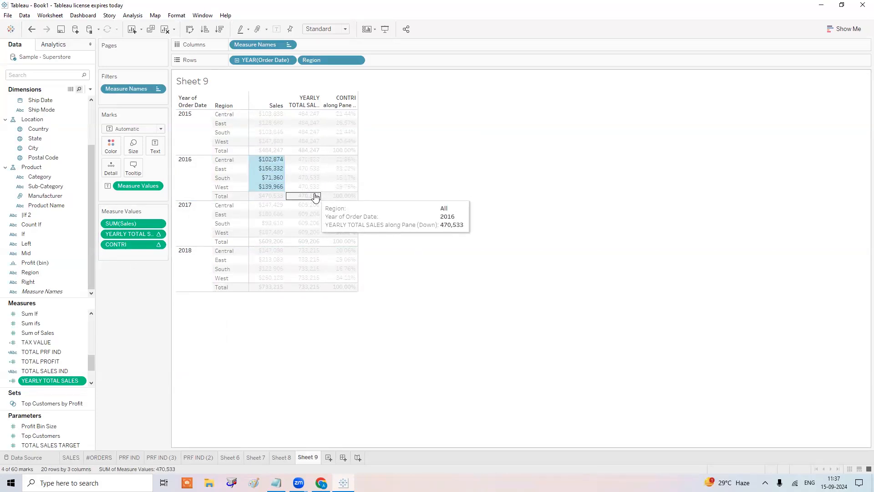
{"action": "left_click", "coordinate": [195, 226]}
{"action": "left_click_drag", "start_coordinate": [260, 203], "coordinate": [265, 235]}
{"action": "left_click_drag", "start_coordinate": [304, 207], "coordinate": [308, 242]}
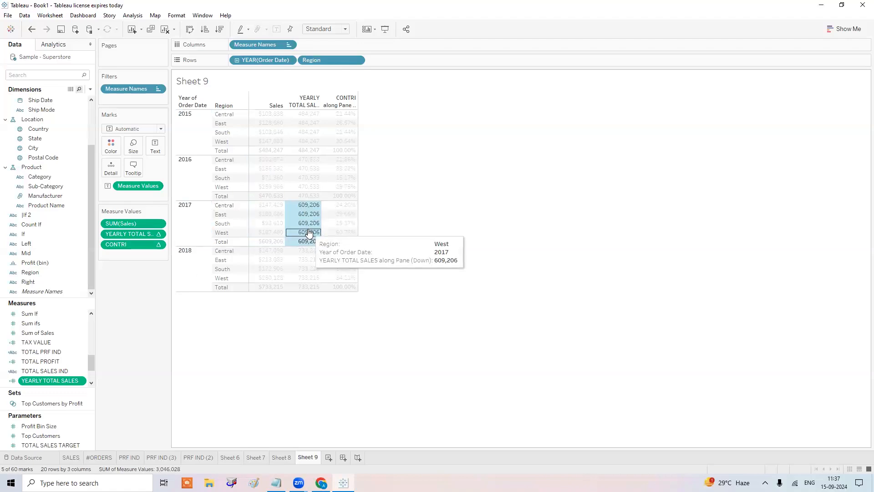
{"action": "left_click", "coordinate": [542, 123]}
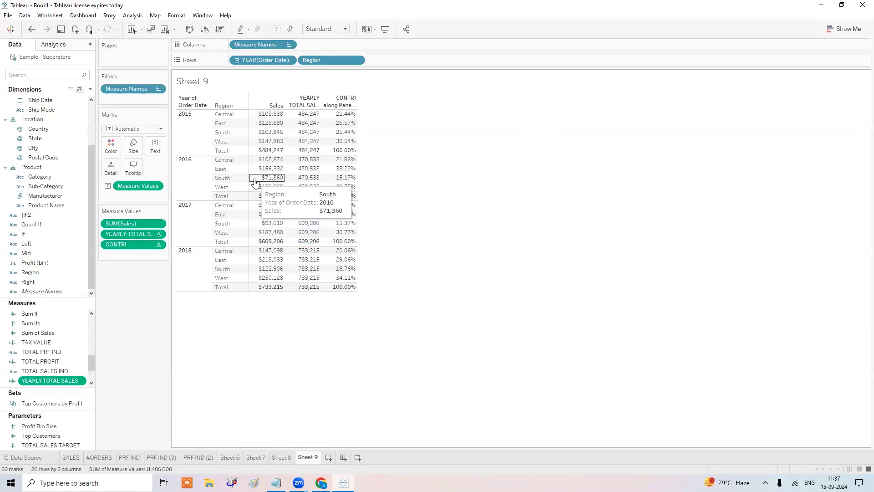
{"action": "right_click", "coordinate": [154, 234]}
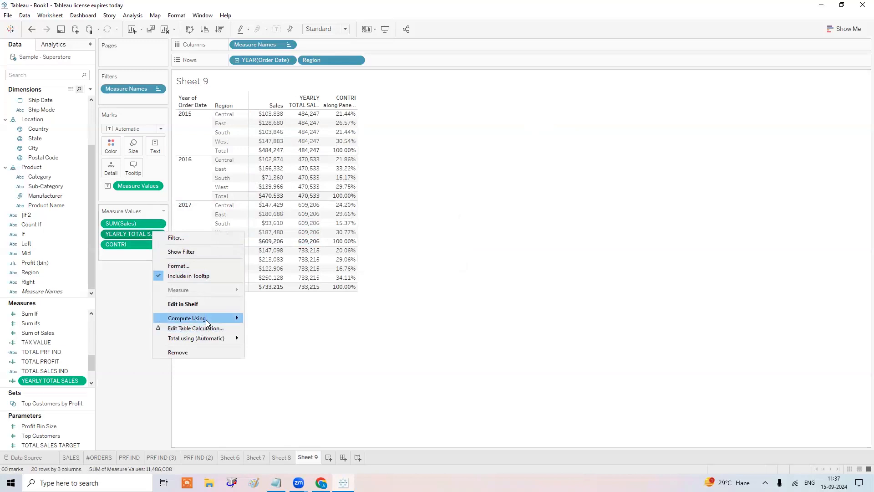
{"action": "mouse_move", "coordinate": [219, 318]}
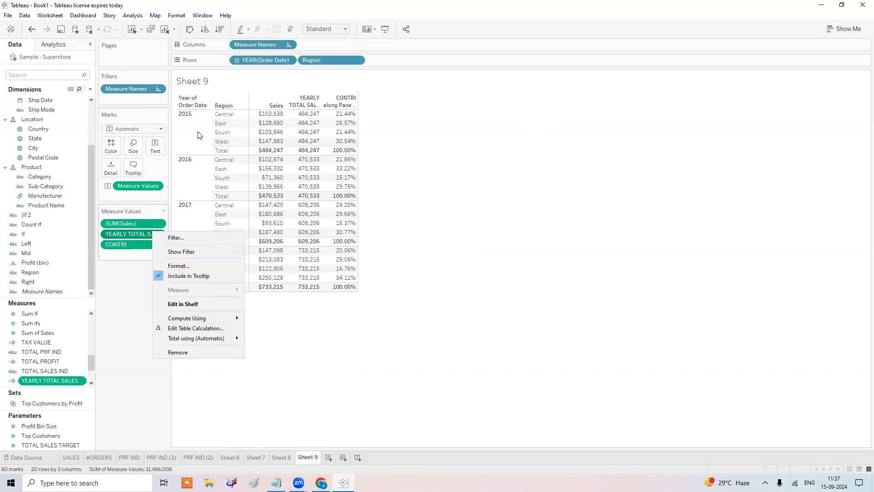
{"action": "left_click", "coordinate": [426, 130]}
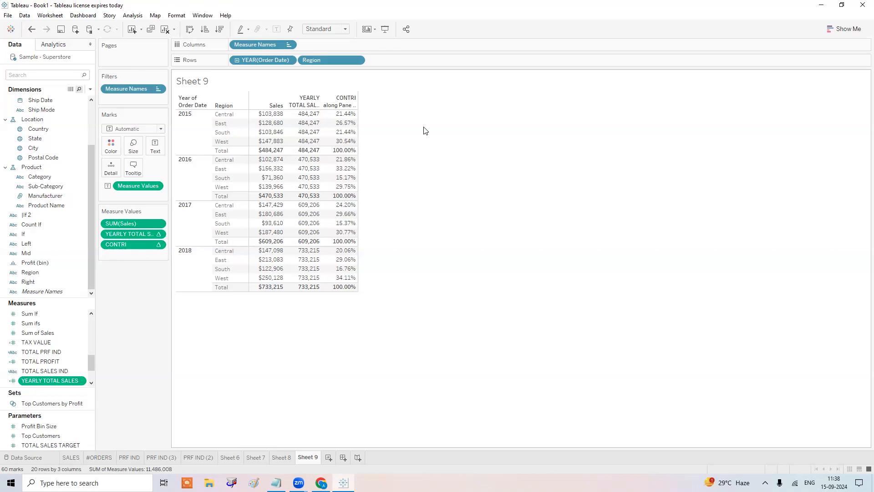
Start a new WINDOW_ line under WINDOW FUNCTIONS: in the Notepad notes.
{"action": "left_click", "coordinate": [283, 475]}
{"action": "left_click", "coordinate": [546, 297]}
{"action": "key", "text": "Return"}
{"action": "type", "text": "WINDOW"}
{"action": "type", "text": "_"}
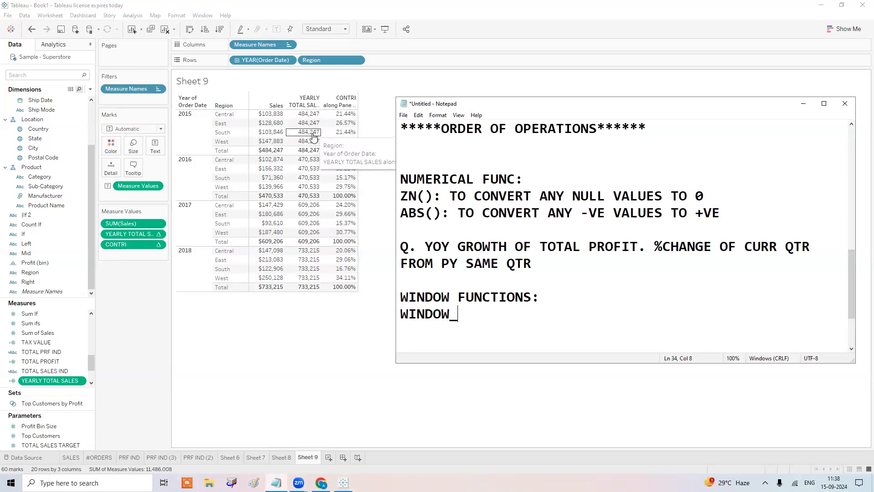
Highlight each year's rows in Sheet 9, then the whole YEARLY TOTAL SALES column.
{"action": "left_click", "coordinate": [198, 132]}
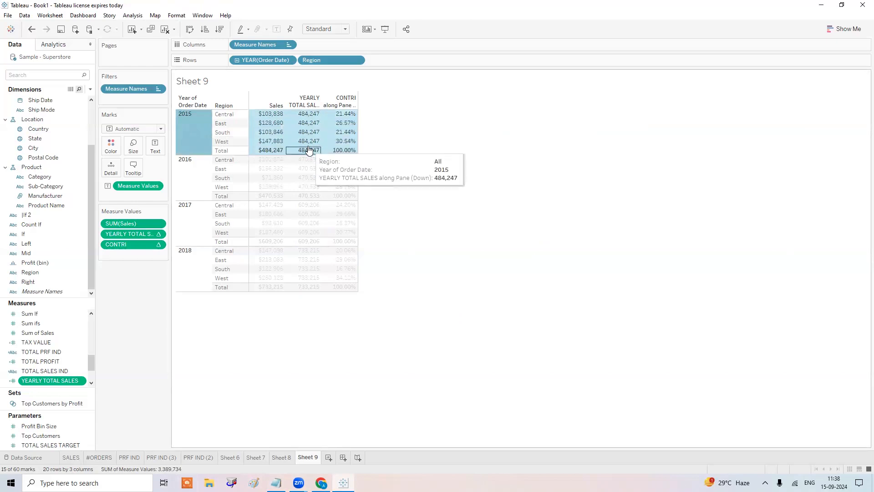
{"action": "left_click", "coordinate": [191, 166]}
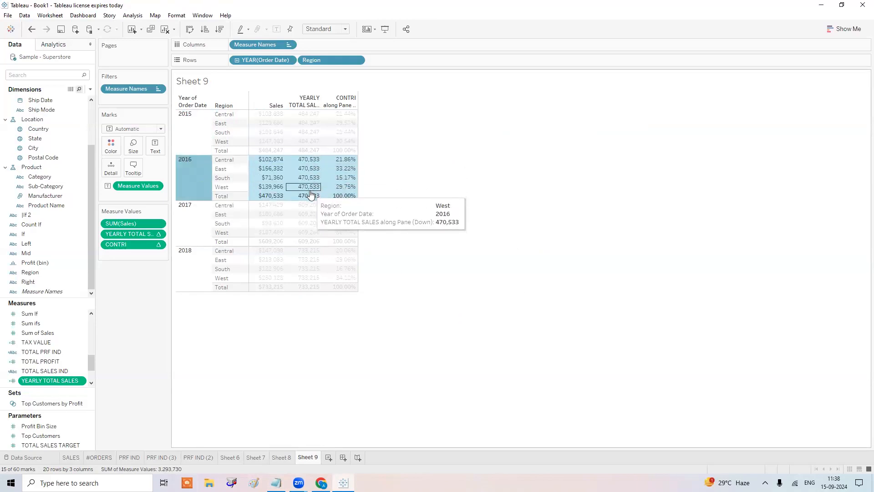
{"action": "left_click", "coordinate": [182, 225]}
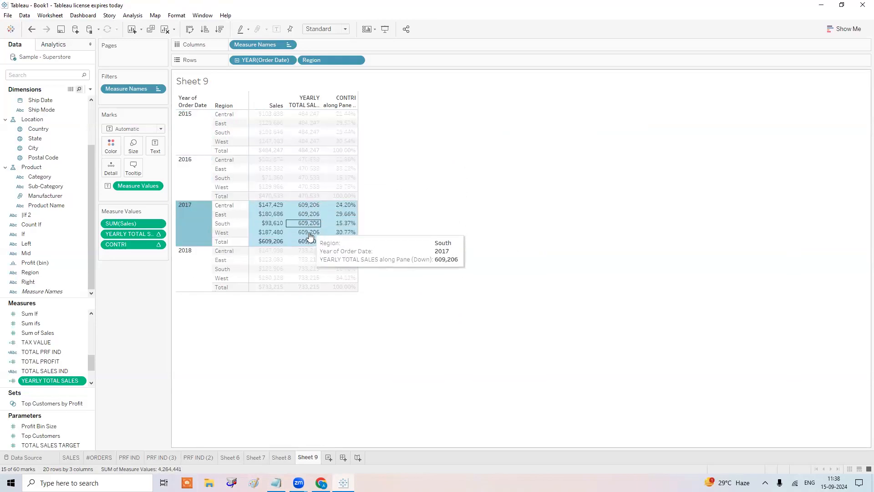
{"action": "left_click", "coordinate": [182, 273]}
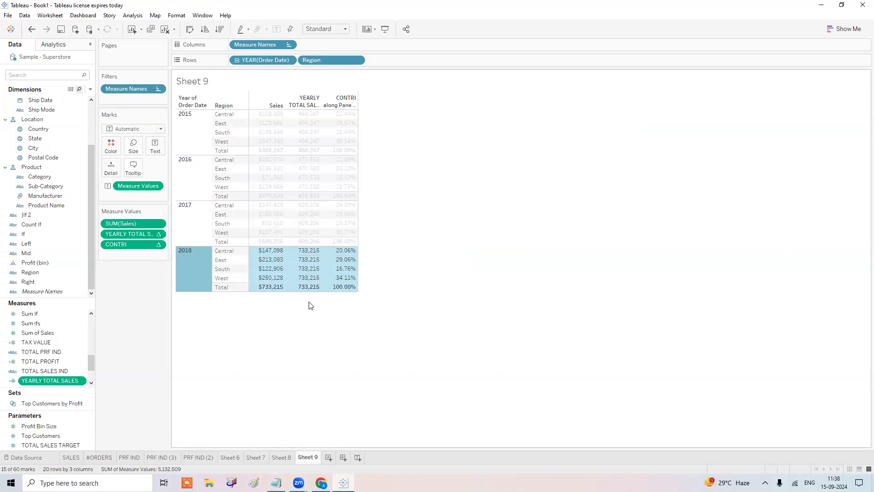
{"action": "left_click", "coordinate": [309, 103]}
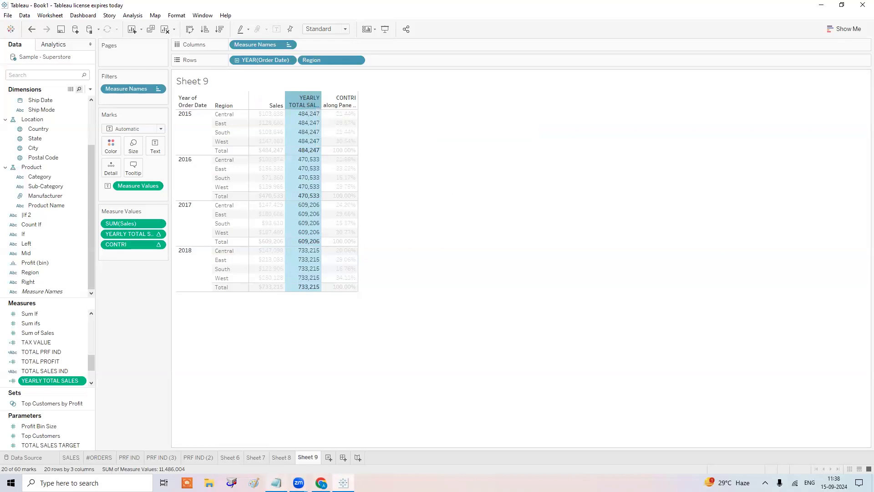
{"action": "left_click", "coordinate": [276, 483]}
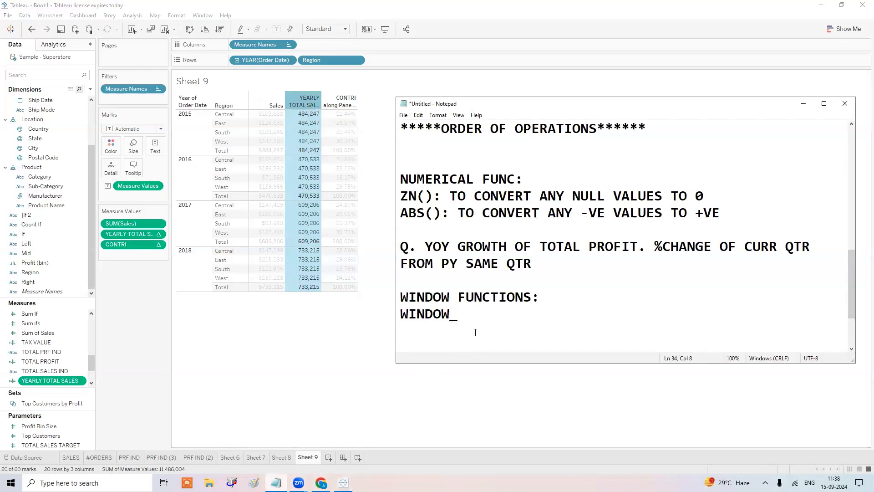
Complete the line as WINDOW_SUM, WINDOW_AVG, WINDOW_MAX, WINDOW_MIN, ... and add blank lines.
{"action": "type", "text": "SUM, WINDOW_AVG"}
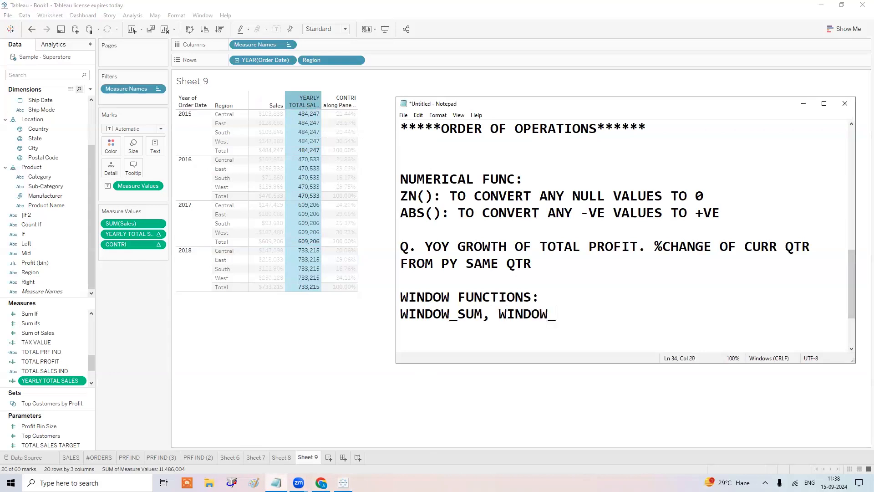
{"action": "type", "text": ", WI"}
{"action": "type", "text": "NDOW"}
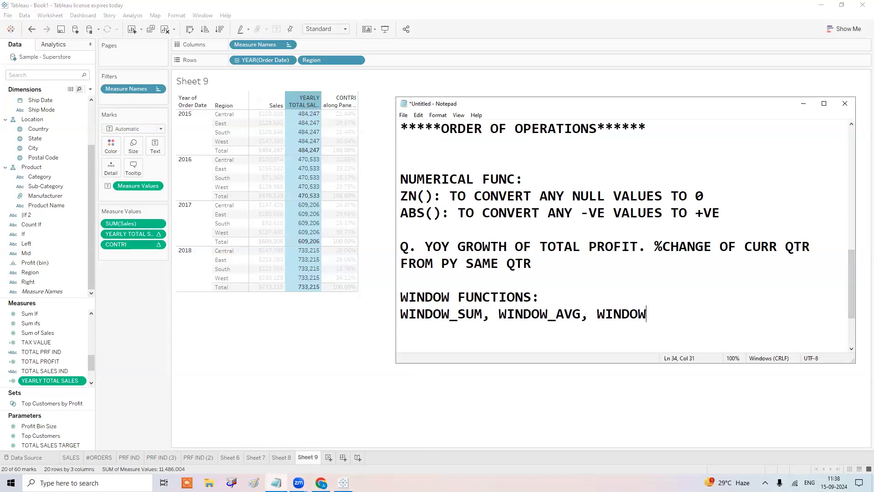
{"action": "type", "text": "_MAX, WIND"}
{"action": "type", "text": "OW_MI"}
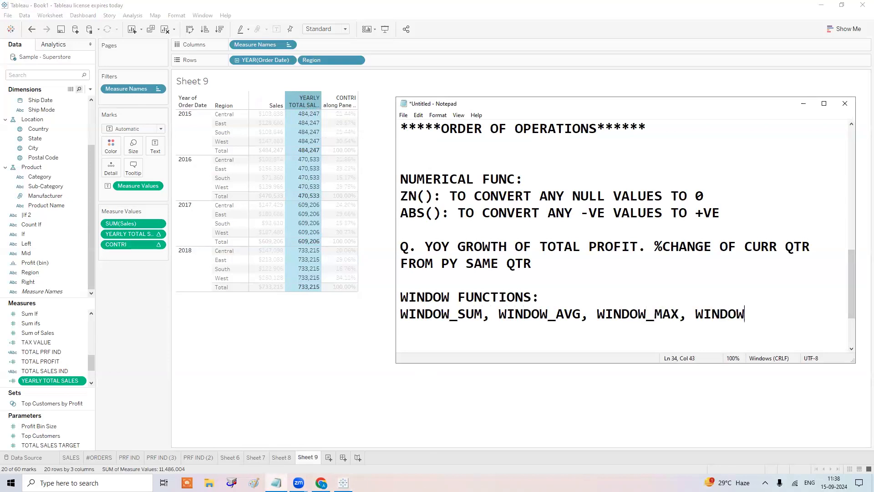
{"action": "type", "text": "N, ..."}
{"action": "key", "text": "Return"}
{"action": "key", "text": "Return"}
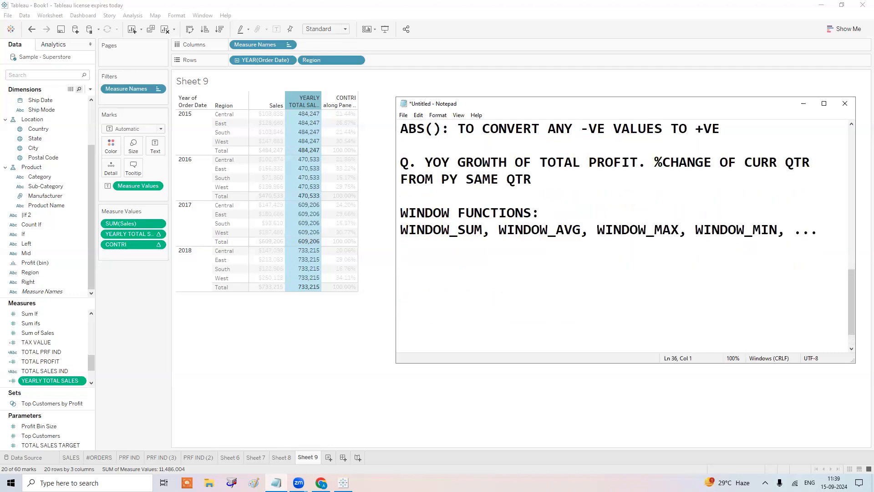
Add the heading RANK FUNCTIONS: below the window functions list with a new line beneath.
{"action": "scroll", "coordinate": [546, 222], "scroll_direction": "up", "scroll_amount": 4}
{"action": "scroll", "coordinate": [546, 222], "scroll_direction": "up", "scroll_amount": 2}
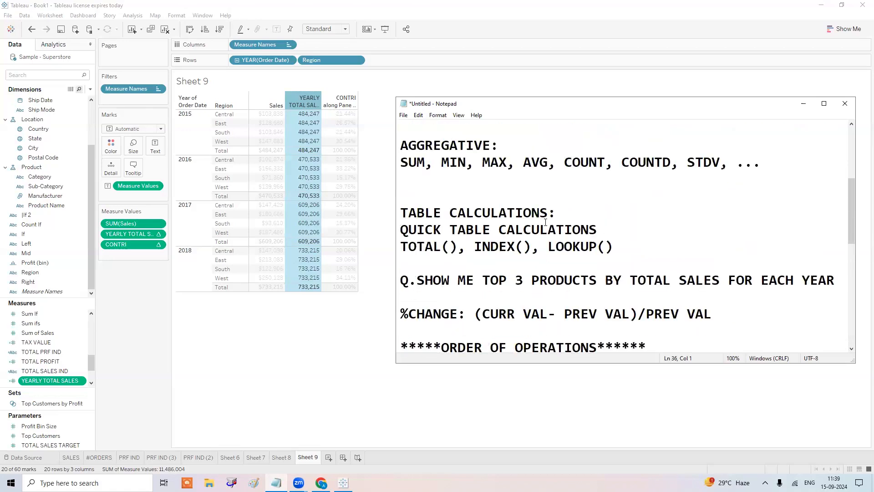
{"action": "scroll", "coordinate": [546, 222], "scroll_direction": "down", "scroll_amount": 4}
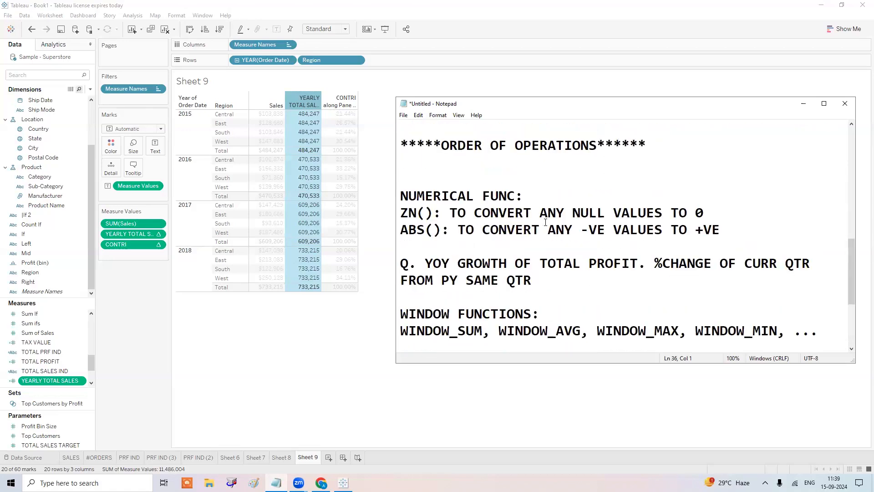
{"action": "scroll", "coordinate": [545, 223], "scroll_direction": "down", "scroll_amount": 2}
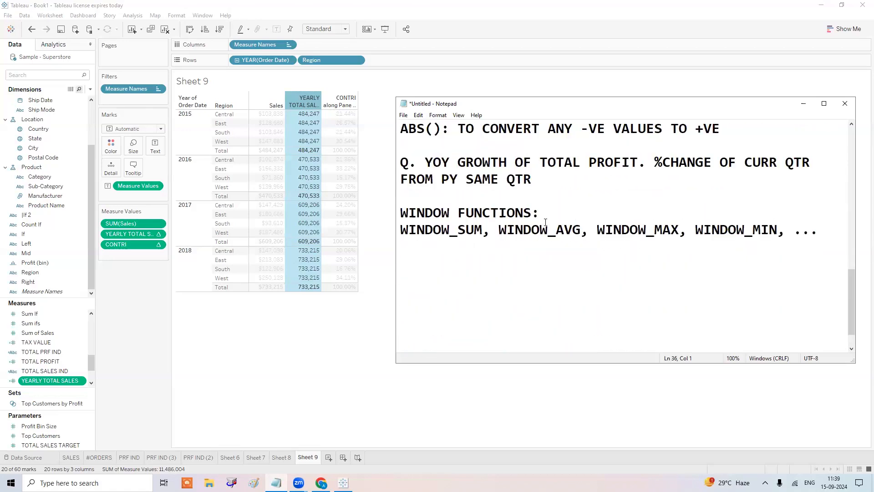
{"action": "type", "text": "RANK FUNCTIONS"}
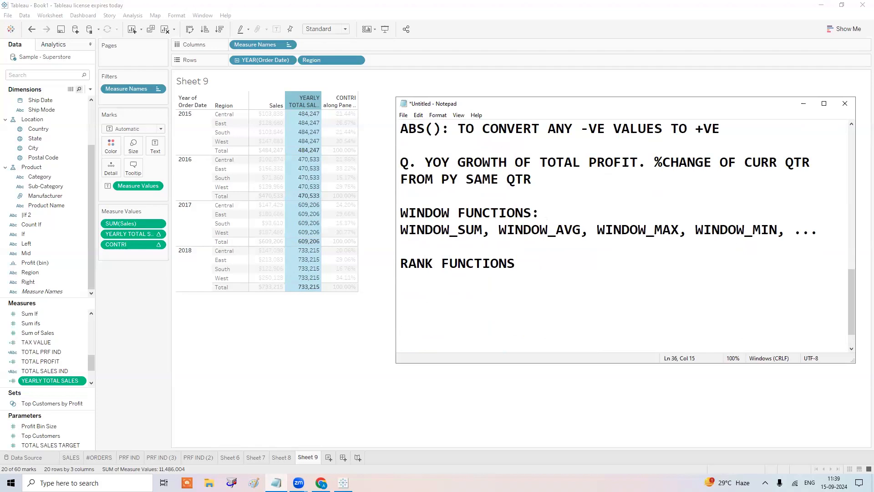
{"action": "type", "text": ":"}
{"action": "key", "text": "Return"}
List RANK, RANK_DENSE, RANK_MODIFIED, RANK_UNIQUE and RANK_PERCENTILE under the heading, fixing typos.
{"action": "type", "text": "RANK, RANK_DENSE"}
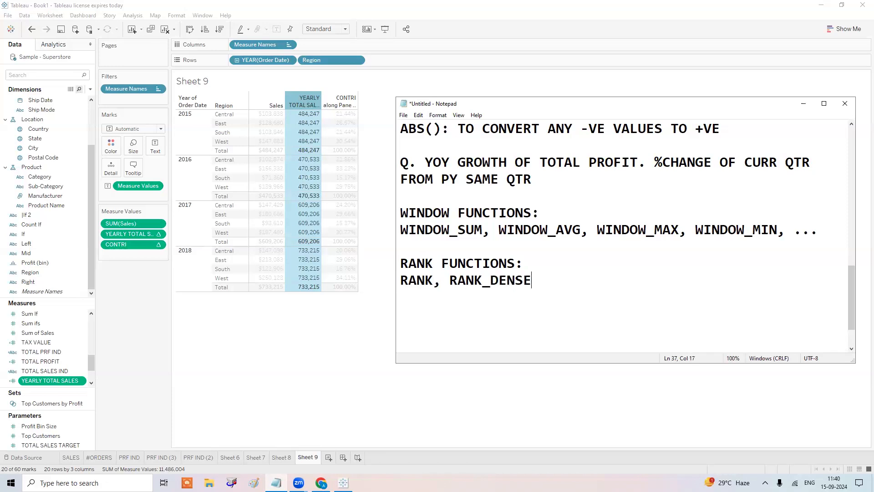
{"action": "key", "text": "Left"}
{"action": "key", "text": "Left"}
{"action": "key", "text": "Left"}
{"action": "key", "text": "Left"}
{"action": "key", "text": "Left"}
{"action": "key", "text": "Left"}
{"action": "key", "text": "Left"}
{"action": "key", "text": "Right"}
{"action": "key", "text": "Right"}
{"action": "key", "text": "Right"}
{"action": "key", "text": "Right"}
{"action": "key", "text": "Right"}
{"action": "key", "text": "Right"}
{"action": "key", "text": "Right"}
{"action": "type", "text": ", RANK"}
{"action": "type", "text": "_MODII"}
{"action": "key", "text": "BackSpace"}
{"action": "type", "text": "FIES,"}
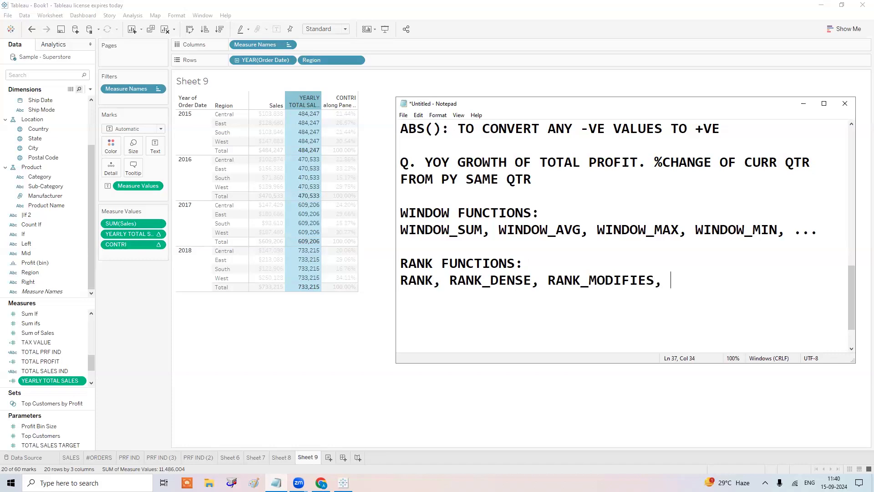
{"action": "key", "text": "BackSpace"}
{"action": "key", "text": "BackSpace"}
{"action": "key", "text": "BackSpace"}
{"action": "type", "text": "D, RANK_UNIQUE, RANK_PE"}
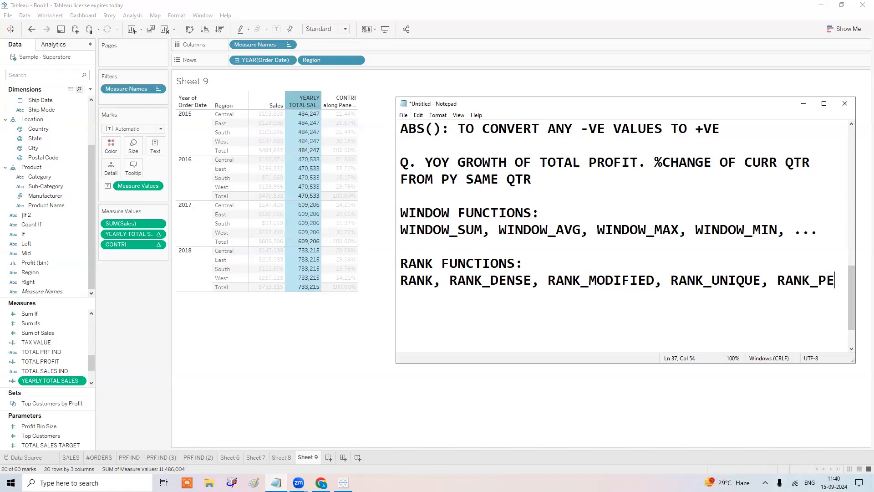
{"action": "type", "text": "RCENTILE"}
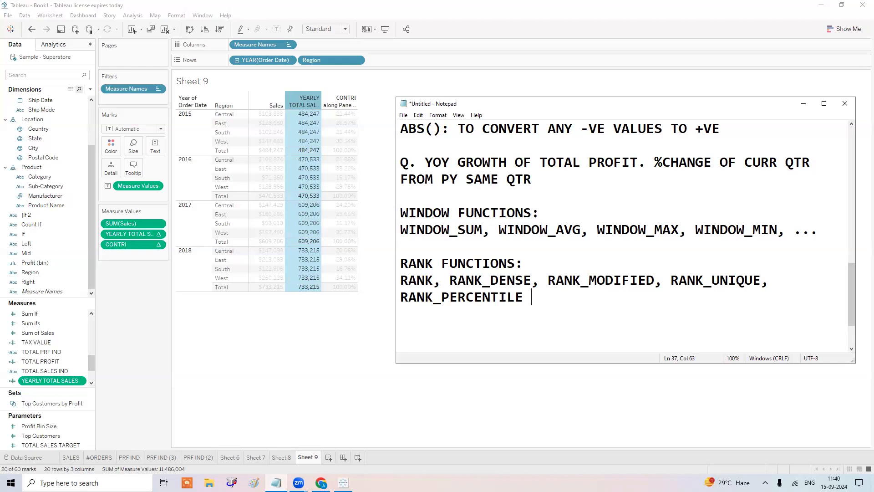
{"action": "left_click", "coordinate": [803, 103]}
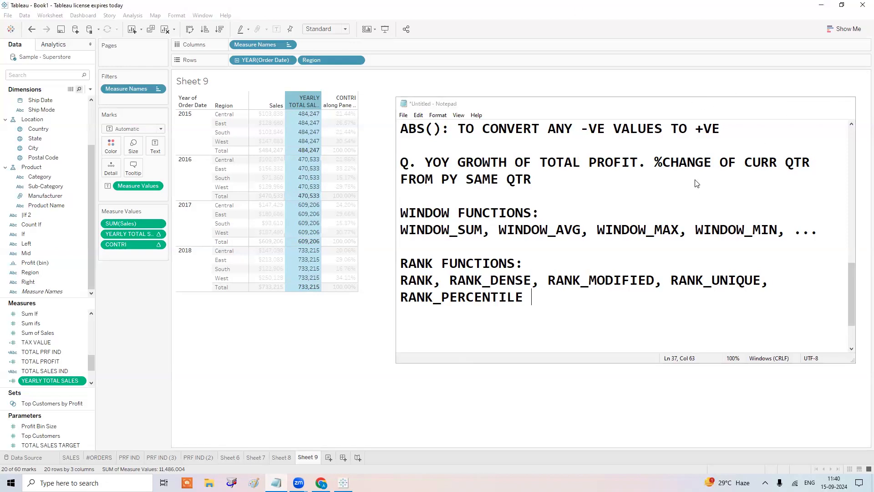
{"action": "left_click", "coordinate": [276, 483]}
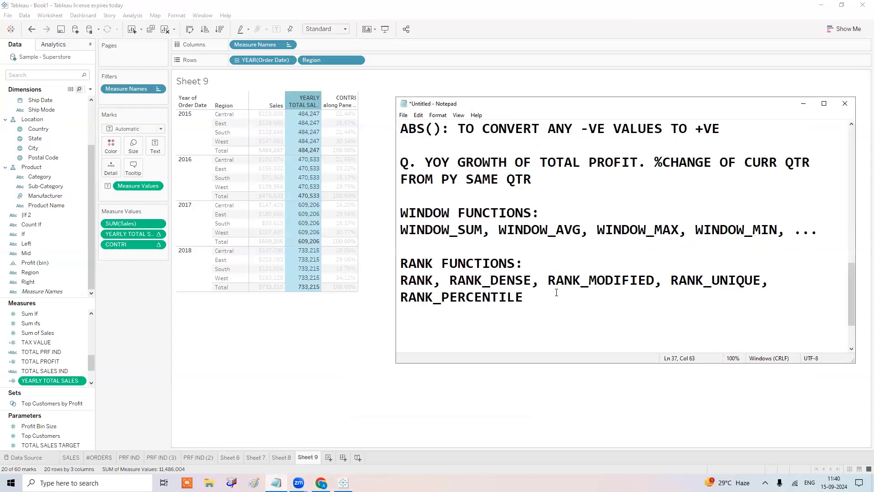
Add a NAME, CTC(IN L) header line below the rank functions.
{"action": "key", "text": "Return"}
{"action": "key", "text": "Return"}
{"action": "key", "text": "Return"}
{"action": "type", "text": "NAME, CTC(IN L)"}
{"action": "key", "text": "Return"}
{"action": "key", "text": "Return"}
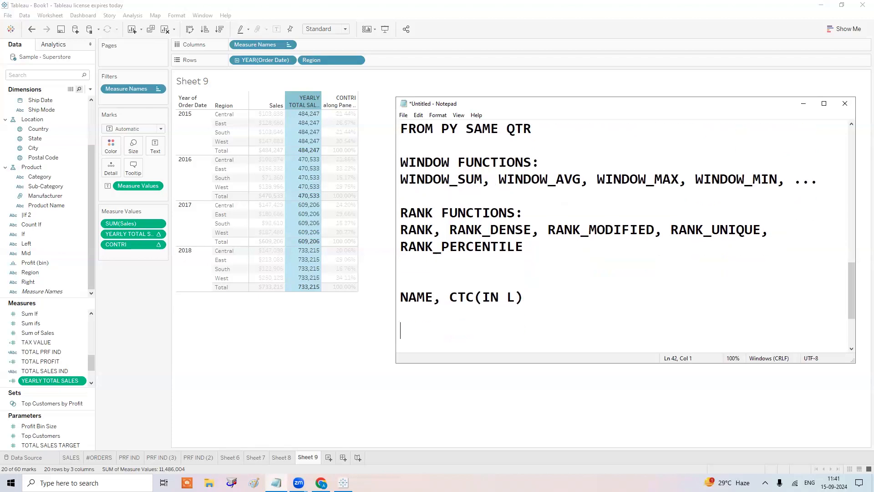
Type the first data rows R, 25; H, 13; B, 15 under the header.
{"action": "type", "text": "R, 25"}
{"action": "key", "text": "Return"}
{"action": "type", "text": "H"}
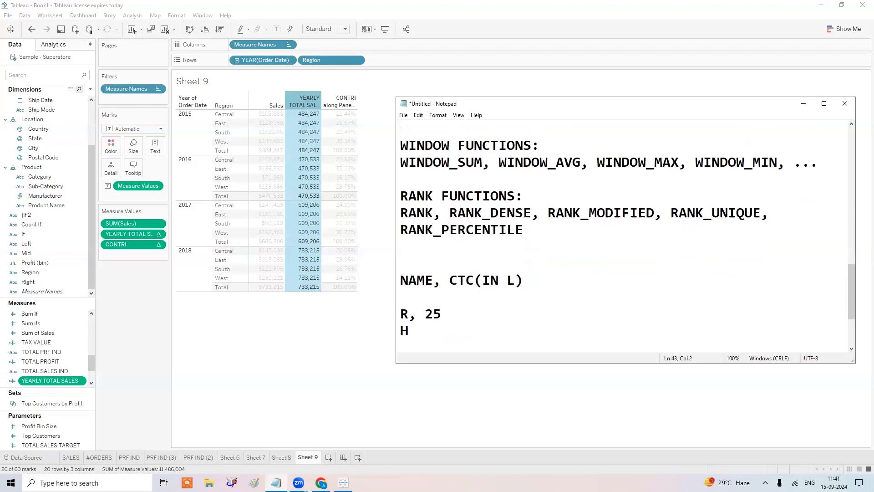
{"action": "type", "text": ",13"}
{"action": "key", "text": "Left"}
{"action": "key", "text": "Left"}
{"action": "key", "text": "Right"}
{"action": "key", "text": "Right"}
{"action": "key", "text": "Return"}
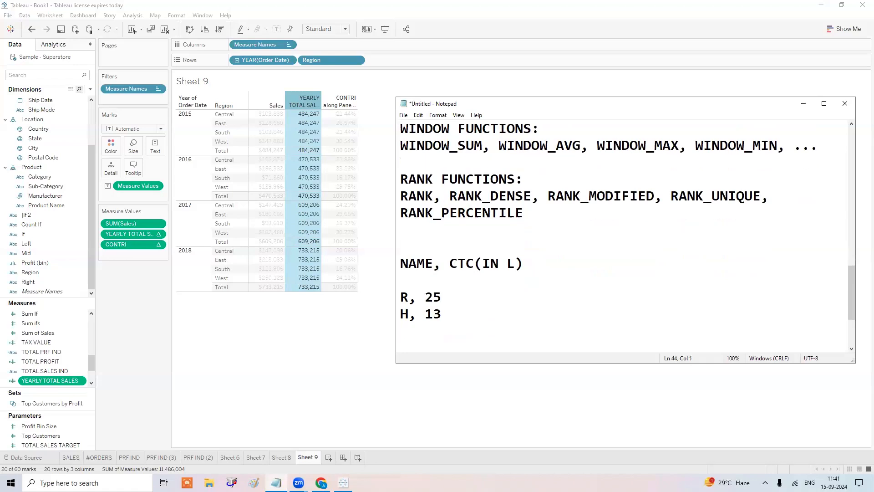
{"action": "type", "text": "B"}
{"action": "type", "text": ", 15"}
{"action": "key", "text": "Left"}
{"action": "key", "text": "Left"}
{"action": "key", "text": "Right"}
{"action": "key", "text": "Right"}
{"action": "key", "text": "Return"}
Add the remaining rows K, 20; S, 13; M, 10; BH, 5.
{"action": "type", "text": "K, 20"}
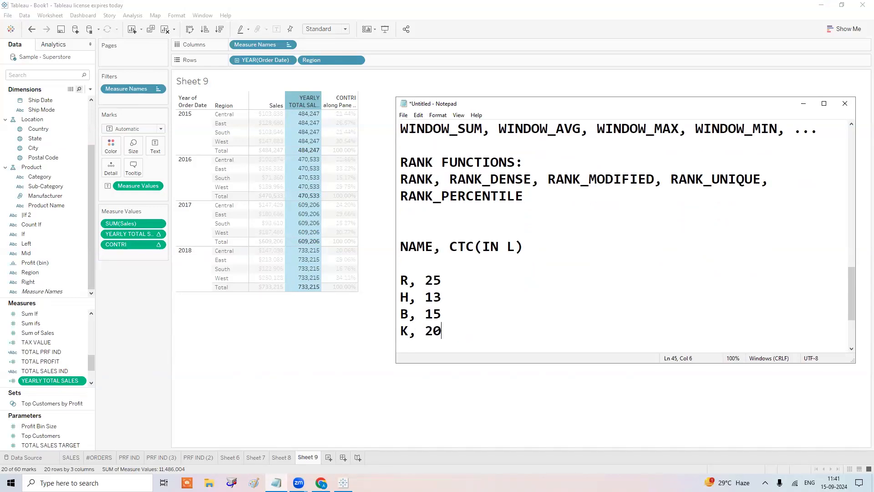
{"action": "key", "text": "Return"}
{"action": "type", "text": "S"}
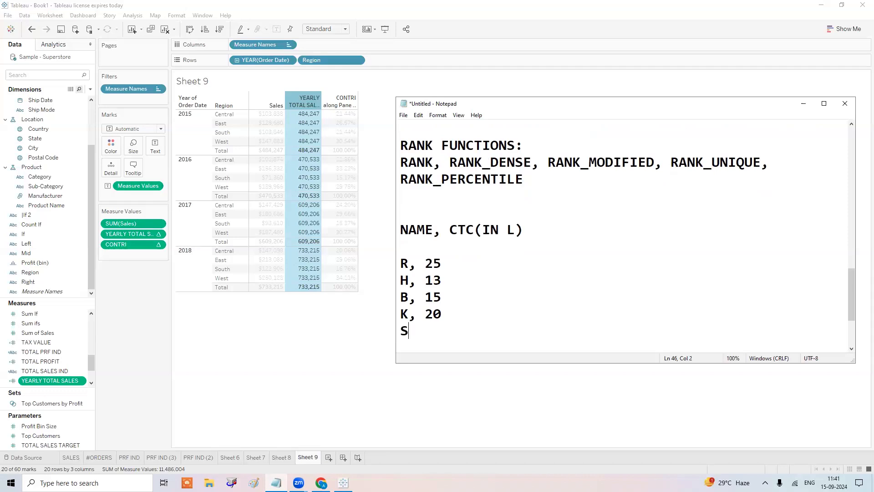
{"action": "type", "text": ", 19"}
{"action": "key", "text": "BackSpace"}
{"action": "type", "text": "9"}
{"action": "key", "text": "BackSpace"}
{"action": "type", "text": "3"}
{"action": "key", "text": "Return"}
{"action": "type", "text": "M, "}
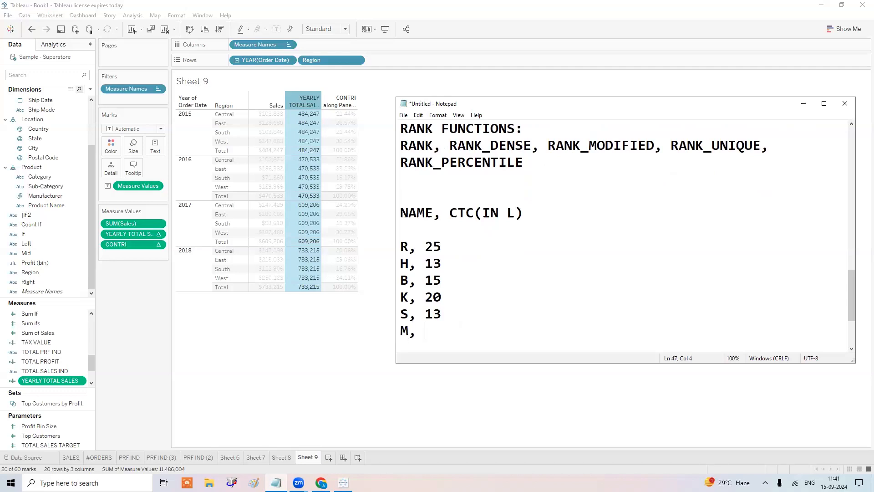
{"action": "type", "text": "10"}
{"action": "key", "text": "Return"}
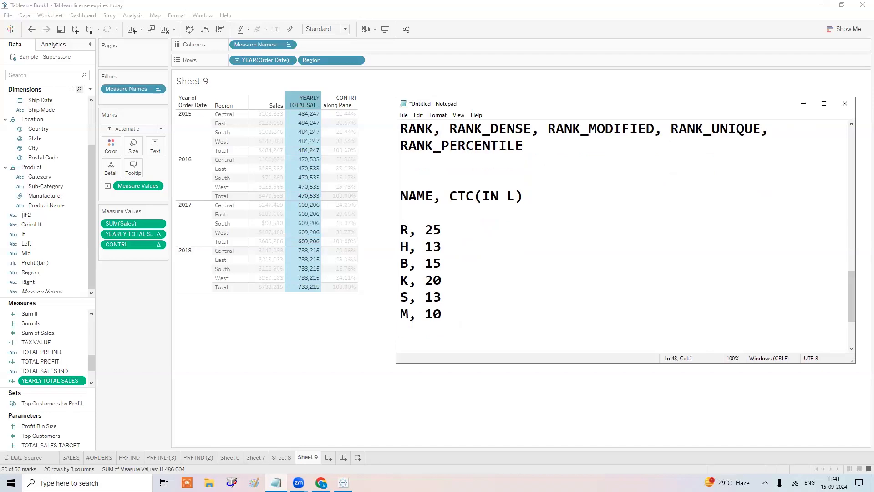
{"action": "type", "text": "BH, 5"}
Remove the blank line above R, 25 and copy the whole NAME table.
{"action": "left_click", "coordinate": [400, 229]}
{"action": "key", "text": "BackSpace"}
{"action": "left_click_drag", "start_coordinate": [470, 321], "coordinate": [381, 196]}
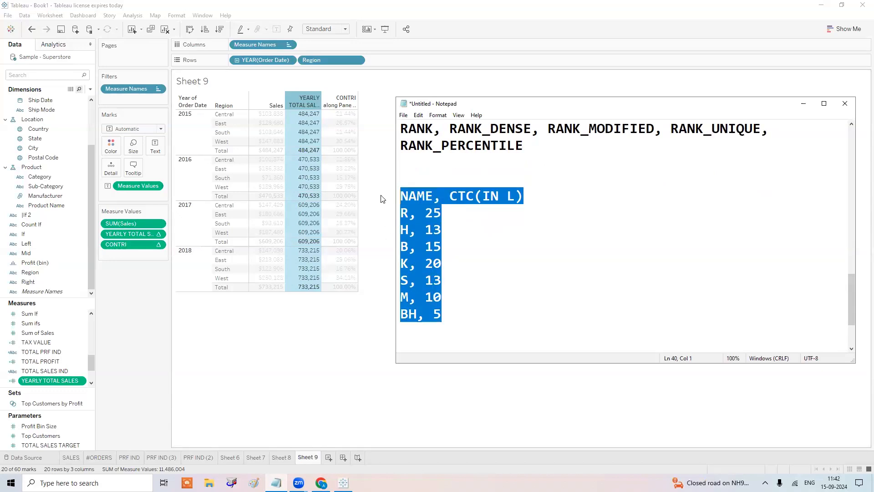
{"action": "left_click", "coordinate": [317, 337]}
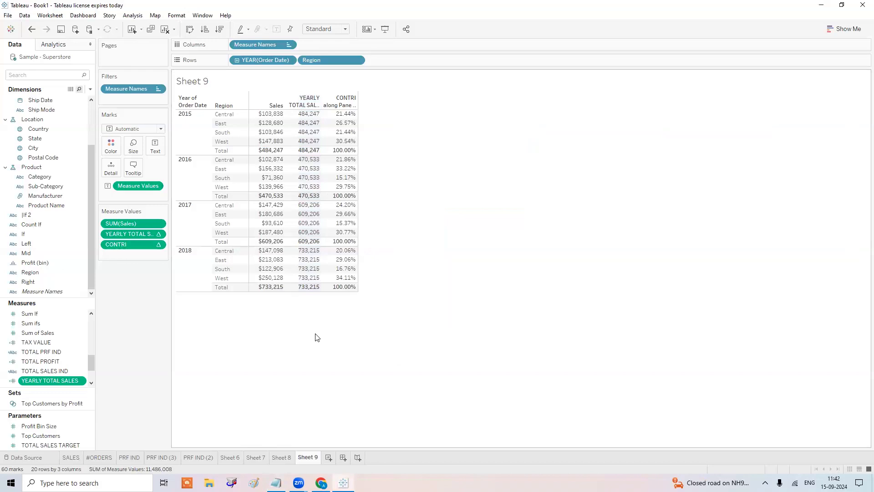
Paste the copied table into Tableau as Sheet 10 and sort Ctc(In L) descending, 25 to 5.
{"action": "key", "text": "ctrl+v"}
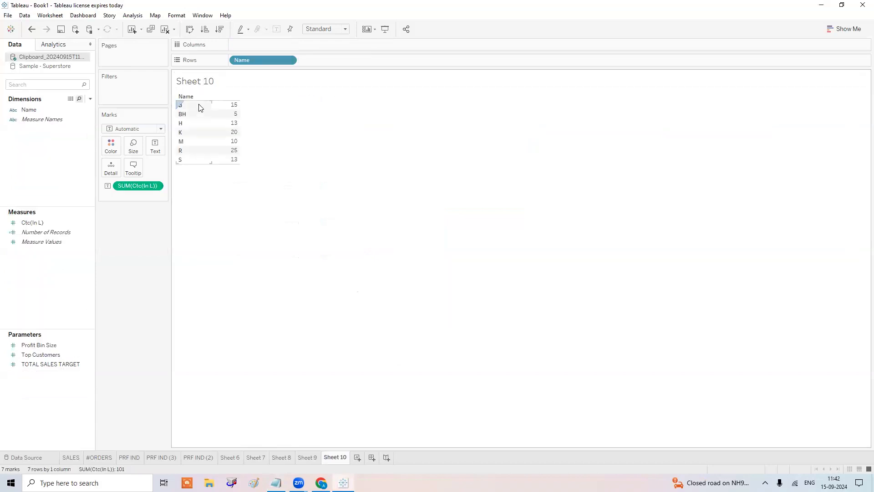
{"action": "left_click", "coordinate": [219, 29]}
{"action": "mouse_move", "coordinate": [233, 105]}
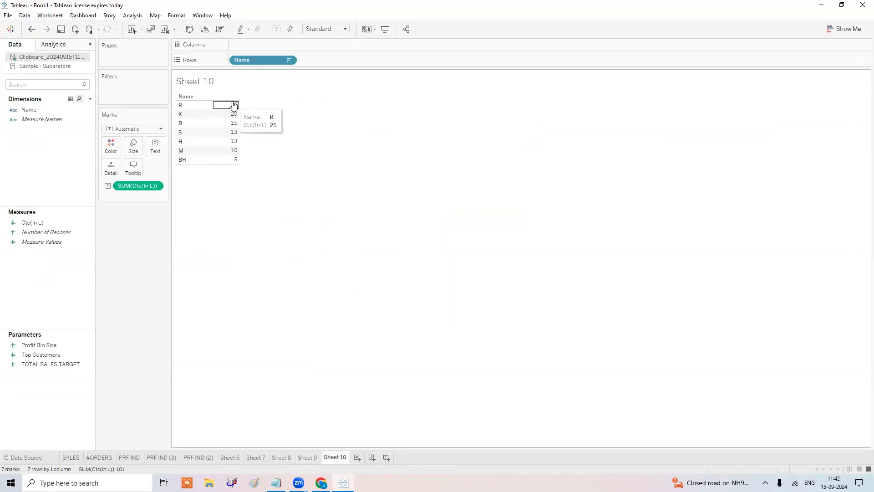
{"action": "left_click", "coordinate": [191, 116]}
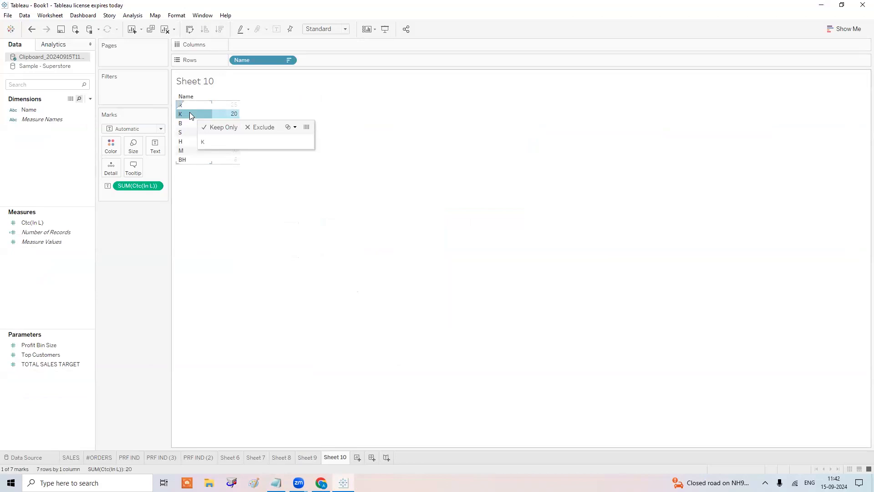
{"action": "left_click", "coordinate": [310, 226]}
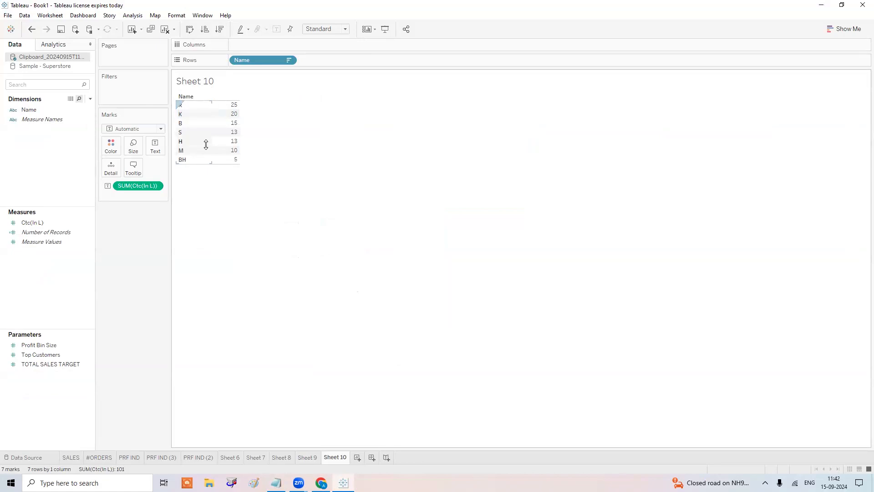
Create a calculated field named RANK beginning with RANK(SUM([Ctc(In L)]).
{"action": "left_click", "coordinate": [90, 98]}
{"action": "left_click", "coordinate": [79, 106]}
{"action": "type", "text": "RANK"}
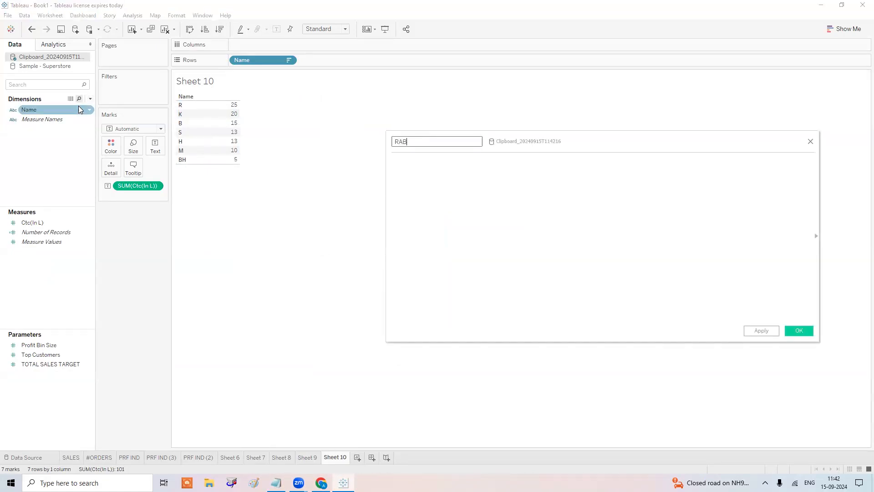
{"action": "key", "text": "BackSpace"}
{"action": "key", "text": "BackSpace"}
{"action": "type", "text": "NK"}
{"action": "key", "text": "Tab"}
{"action": "type", "text": "RANK"}
{"action": "key", "text": "Return"}
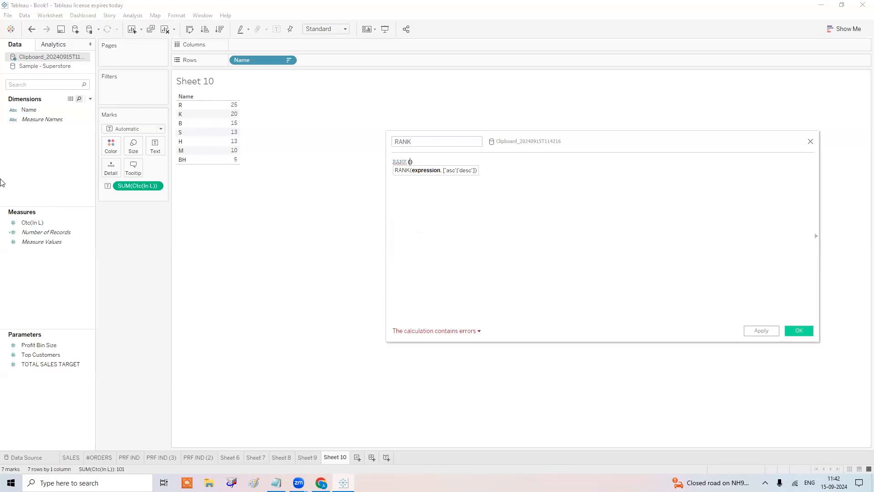
{"action": "type", "text": "SUM"}
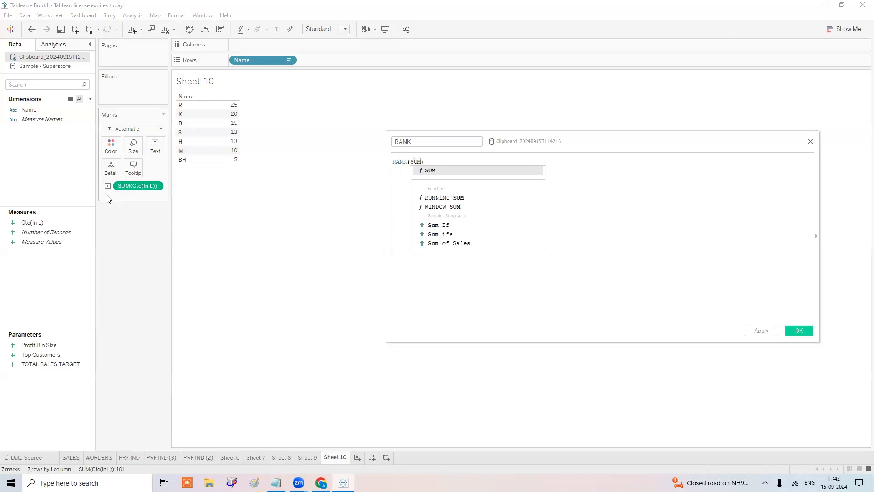
{"action": "key", "text": "Return"}
{"action": "type", "text": "c"}
{"action": "key", "text": "Return"}
Finish the formula as RANK(SUM([Ctc(In L)]),'desc') and apply it.
{"action": "type", "text": ","}
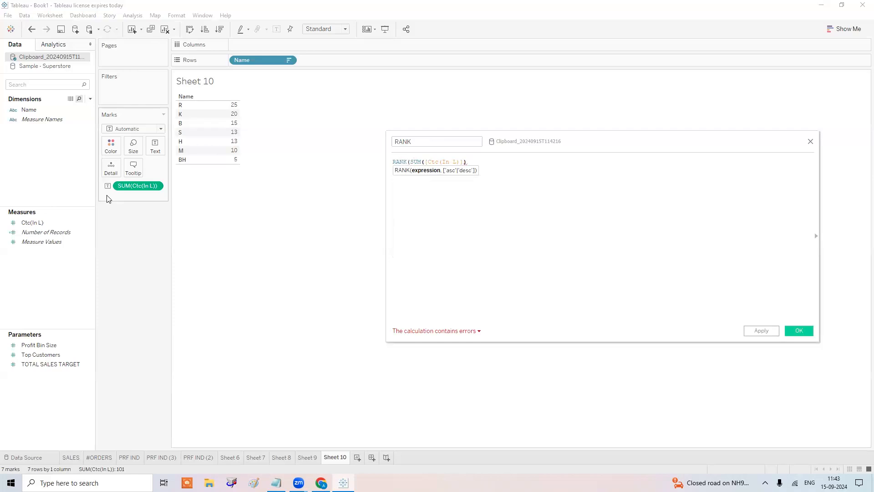
{"action": "key", "text": "BackSpace"}
{"action": "type", "text": ","}
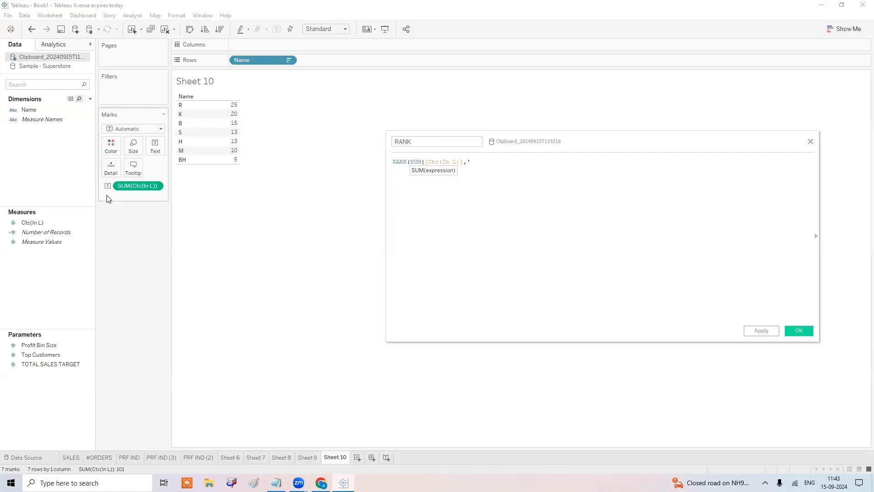
{"action": "type", "text": "'asc')"}
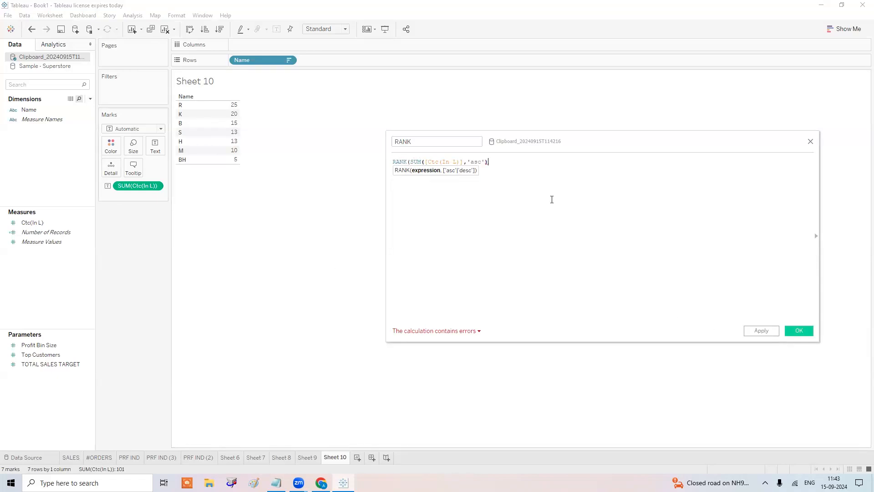
{"action": "key", "text": "Left"}
{"action": "key", "text": "Left"}
{"action": "key", "text": "Left"}
{"action": "type", "text": ")"}
{"action": "scroll", "coordinate": [524, 185], "scroll_direction": "up", "scroll_amount": 3, "text": "ctrl"}
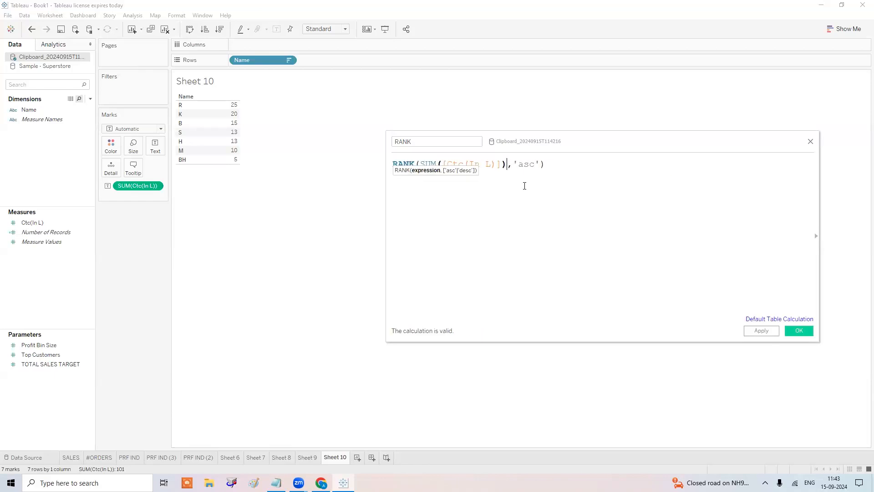
{"action": "key", "text": "Delete"}
{"action": "key", "text": "Delete"}
{"action": "key", "text": "Delete"}
{"action": "key", "text": "Delete"}
{"action": "key", "text": "Delete"}
{"action": "key", "text": "Delete"}
{"action": "key", "text": "Delete"}
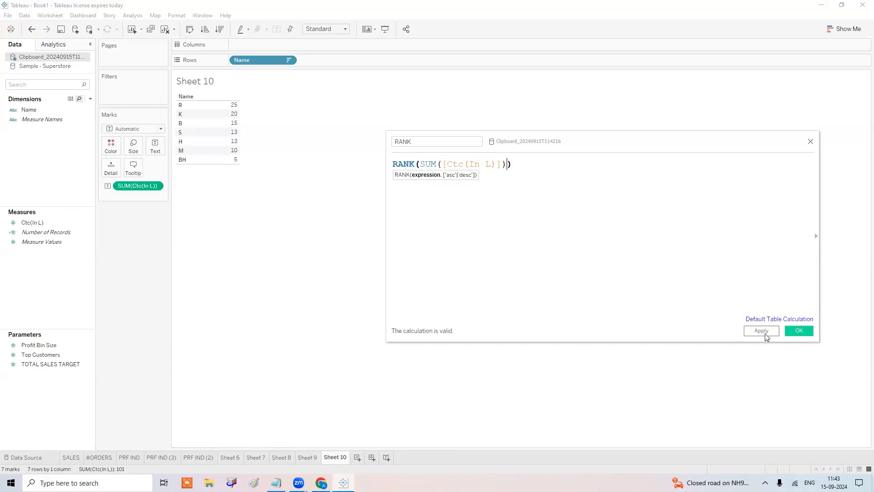
{"action": "type", "text": ",'desc'"}
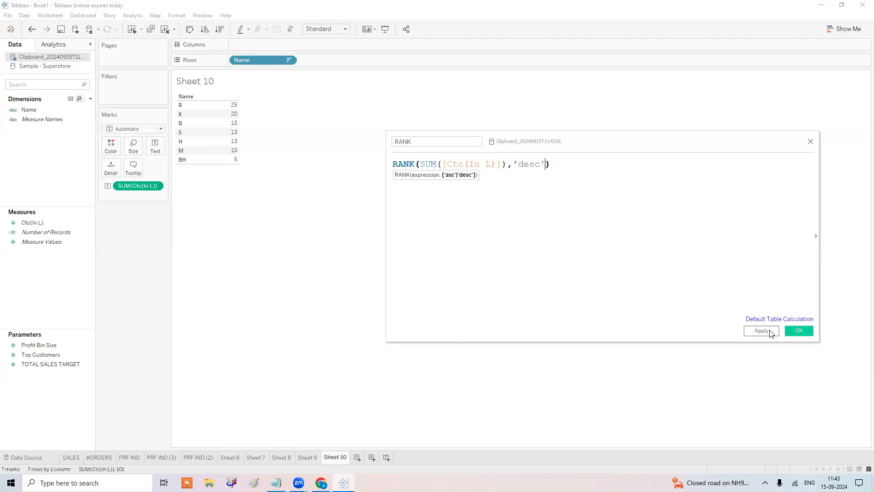
{"action": "left_click", "coordinate": [761, 331]}
Add RANK to the table as a column showing ranks 1 to 7, then close the editor.
{"action": "left_click_drag", "start_coordinate": [29, 231], "coordinate": [235, 112]}
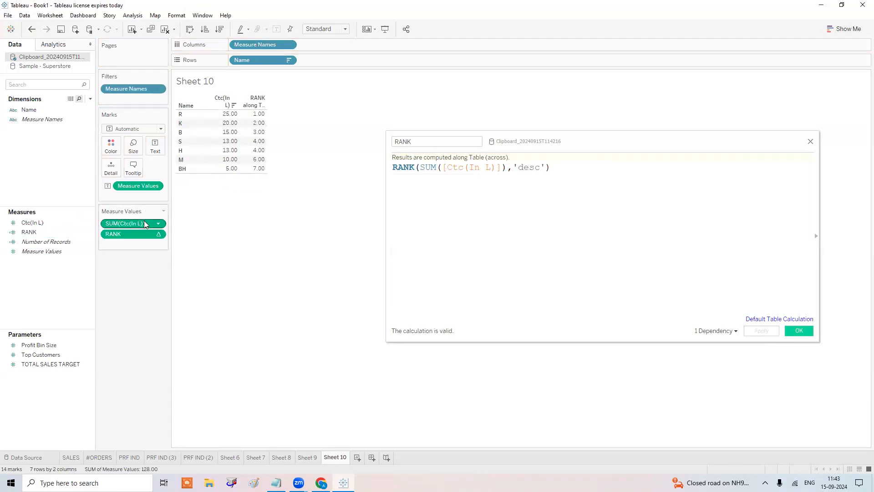
{"action": "mouse_move", "coordinate": [143, 224]}
{"action": "left_mouse_down"}
{"action": "mouse_move", "coordinate": [141, 240]}
{"action": "mouse_move", "coordinate": [143, 223]}
{"action": "left_mouse_up"}
{"action": "left_click", "coordinate": [799, 331]}
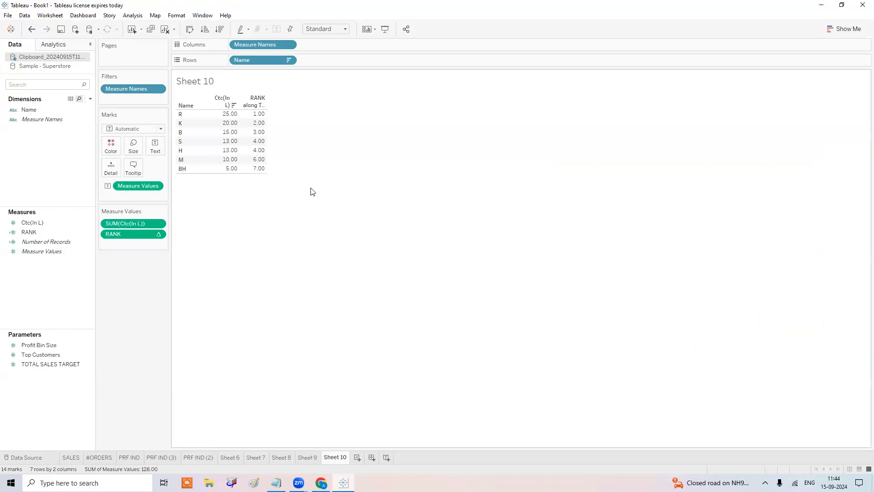
Create the calculated field rank_dense with the formula RANK_DENSE(SUM([Ctc(In L)])).
{"action": "left_click", "coordinate": [90, 98]}
{"action": "left_click", "coordinate": [84, 109]}
{"action": "type", "text": "ra"}
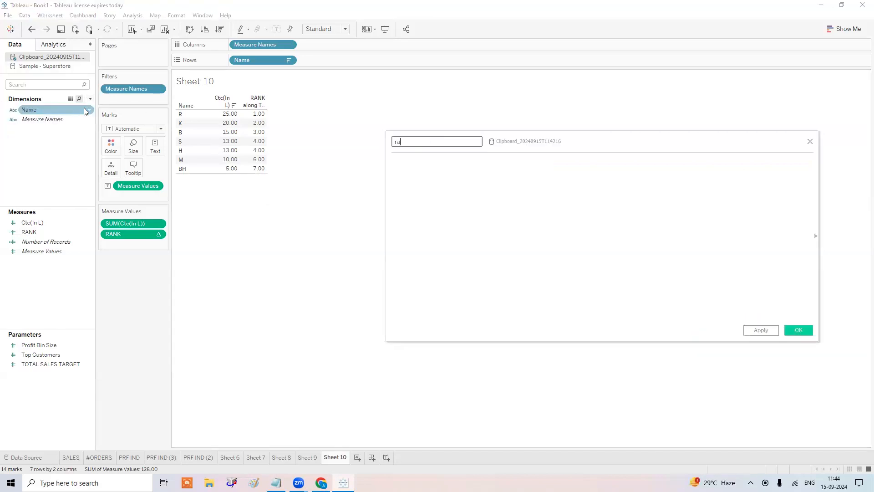
{"action": "type", "text": "nk_dense"}
{"action": "key", "text": "Tab"}
{"action": "type", "text": "RA"}
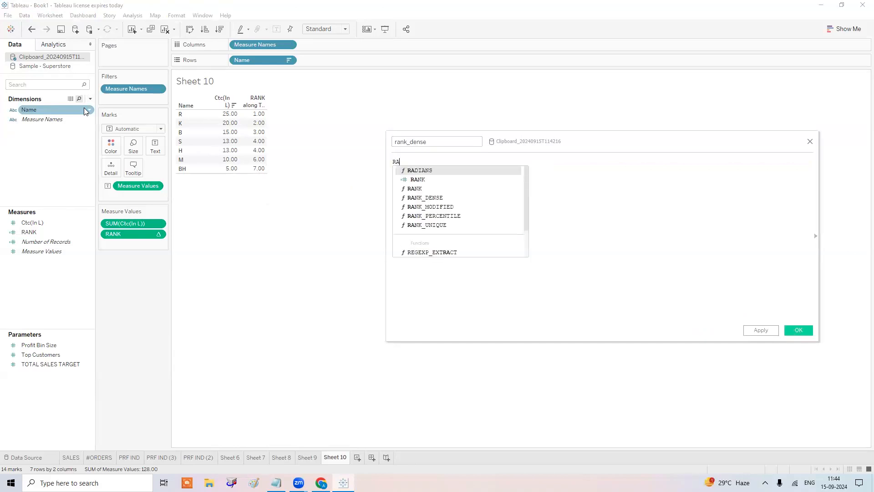
{"action": "key", "text": "Down"}
{"action": "key", "text": "Down"}
{"action": "key", "text": "Down"}
{"action": "key", "text": "Return"}
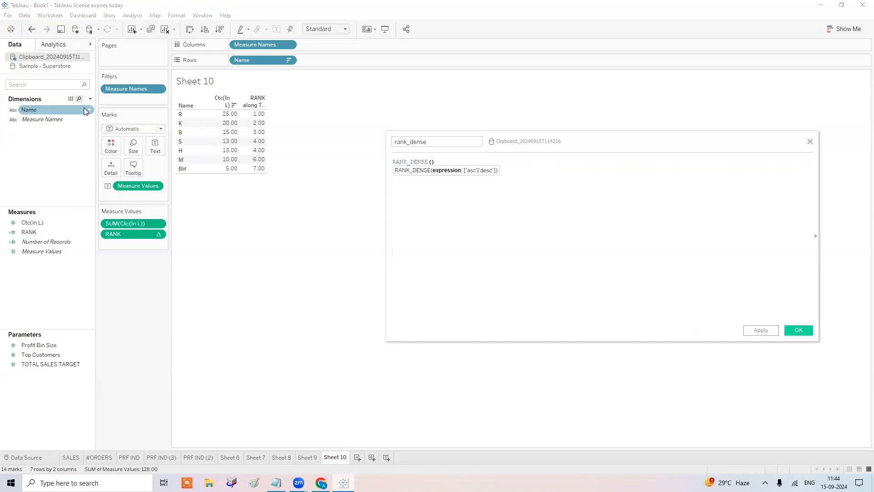
{"action": "type", "text": "SUM"}
{"action": "type", "text": "([Ctc(In L)]"}
{"action": "key", "text": "Return"}
{"action": "type", "text": "))"}
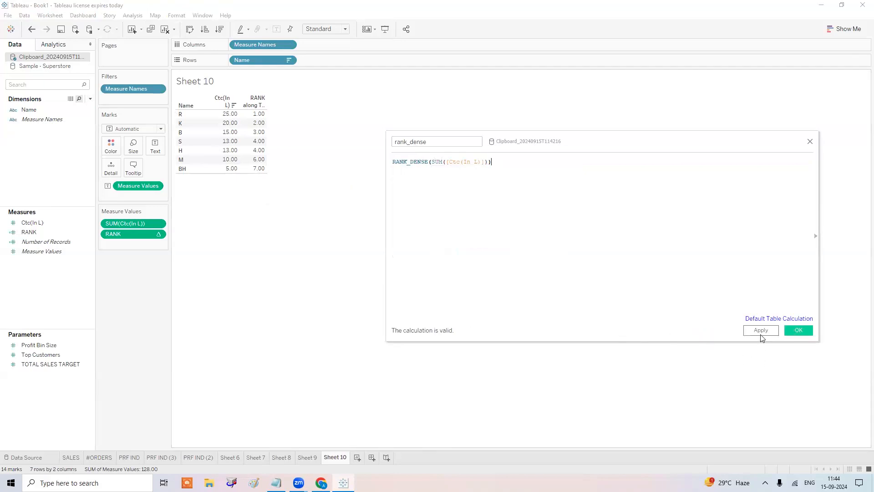
{"action": "left_click", "coordinate": [761, 332]}
Add rank_dense as a table column and begin a new calculated field named RANK_UN.
{"action": "left_click_drag", "start_coordinate": [50, 242], "coordinate": [122, 244]}
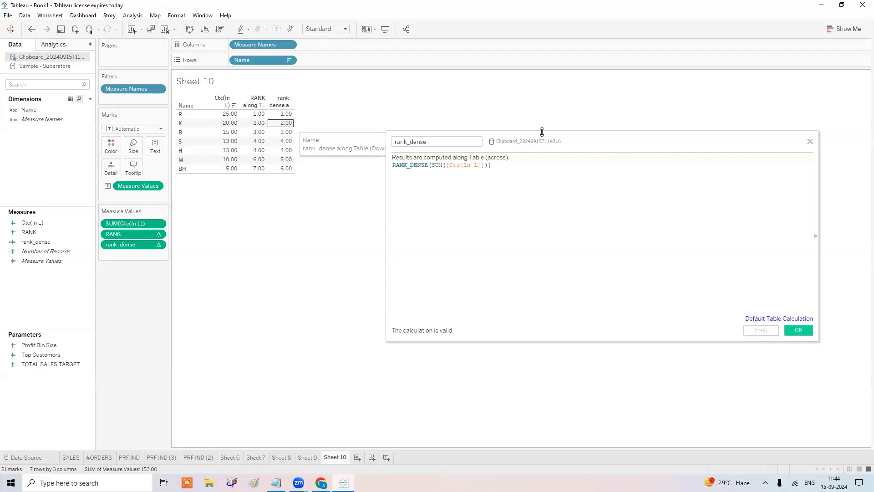
{"action": "left_click", "coordinate": [91, 101]}
{"action": "left_click", "coordinate": [81, 106]}
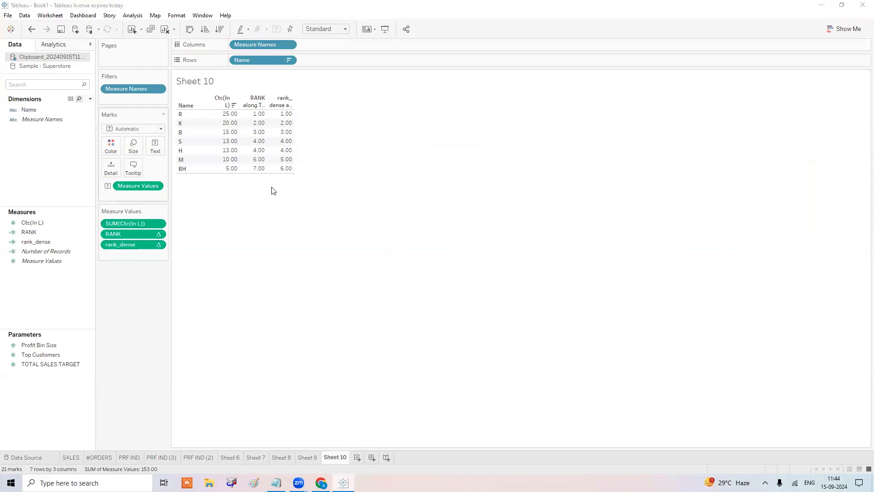
{"action": "type", "text": "RANK_UN"}
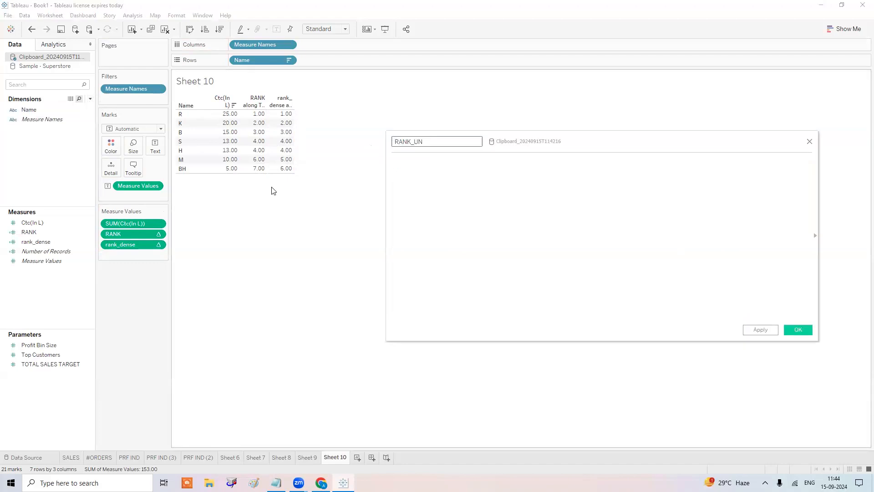
Name the new field RANK_MODIFIED and insert the RANK_MODIFIED function.
{"action": "key", "text": "BackSpace"}
{"action": "key", "text": "BackSpace"}
{"action": "type", "text": "MODIFIED"}
{"action": "key", "text": "Tab"}
{"action": "type", "text": "RANK"}
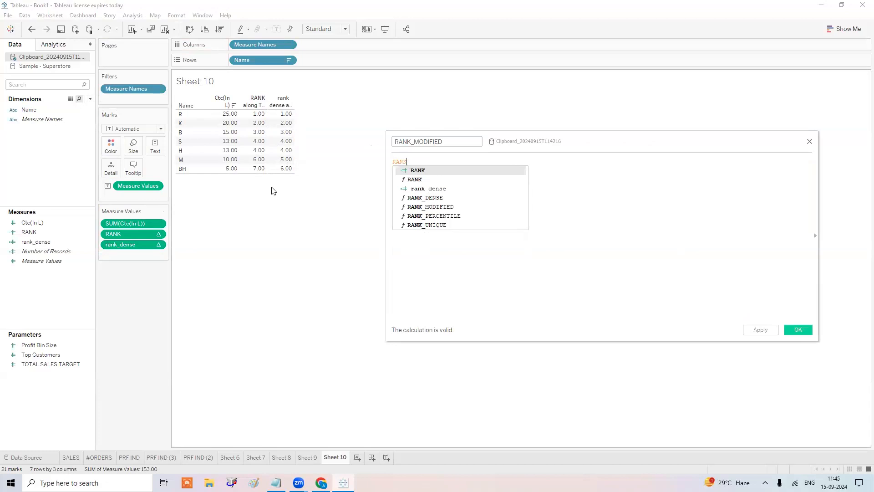
{"action": "key", "text": "Down"}
{"action": "key", "text": "Down"}
{"action": "key", "text": "Down"}
{"action": "key", "text": "Down"}
{"action": "key", "text": "Return"}
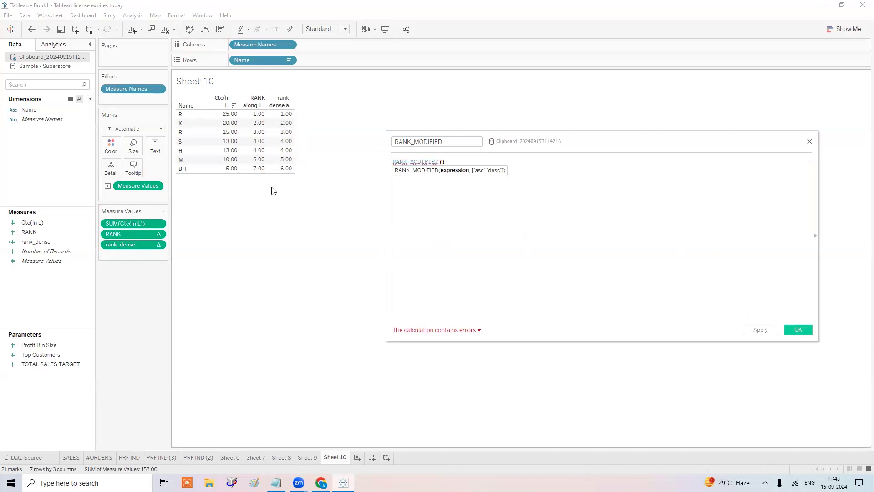
Complete the formula as RANK_MODIFIED(SUM([Ctc(In L)])) and confirm it.
{"action": "type", "text": "sum"}
{"action": "key", "text": "Return"}
{"action": "type", "text": "Sa"}
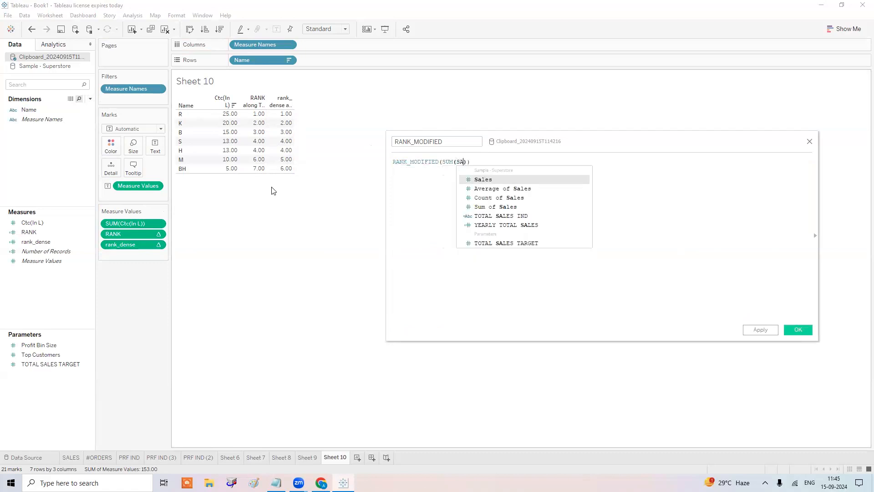
{"action": "key", "text": "BackSpace"}
{"action": "key", "text": "BackSpace"}
{"action": "key", "text": "BackSpace"}
{"action": "key", "text": "Return"}
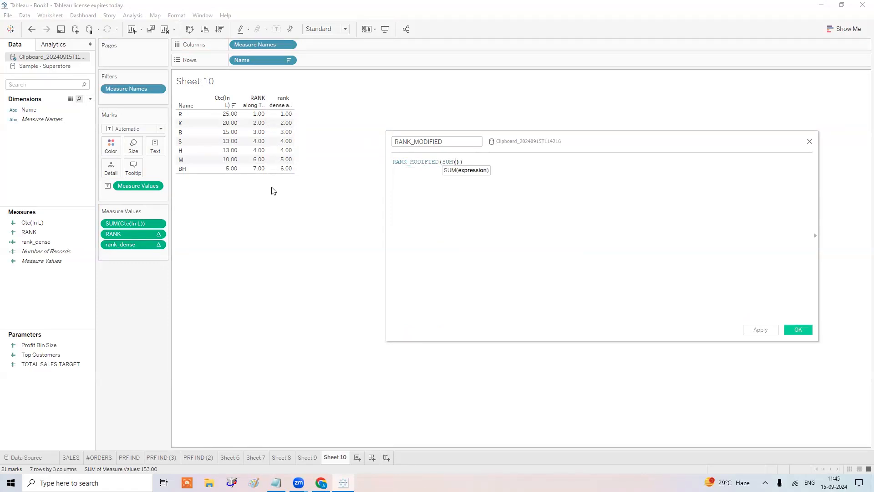
{"action": "type", "text": "CT"}
{"action": "key", "text": "Return"}
{"action": "key", "text": "Right"}
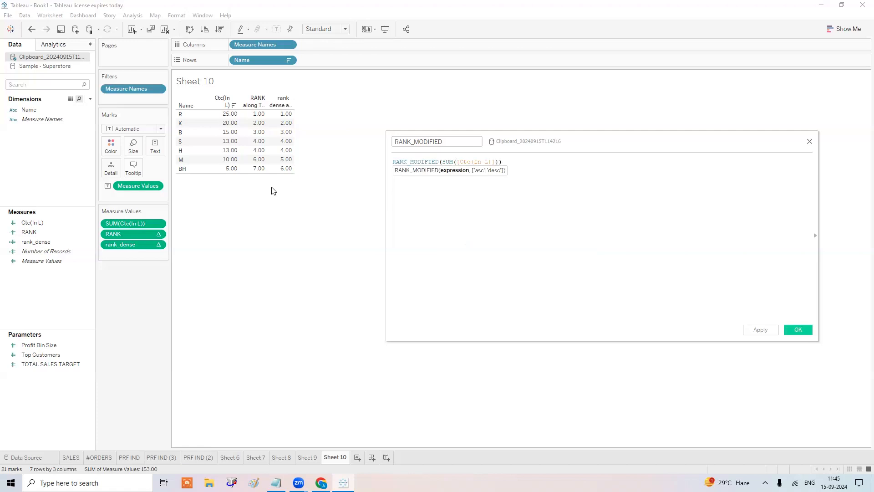
{"action": "left_click", "coordinate": [798, 330]}
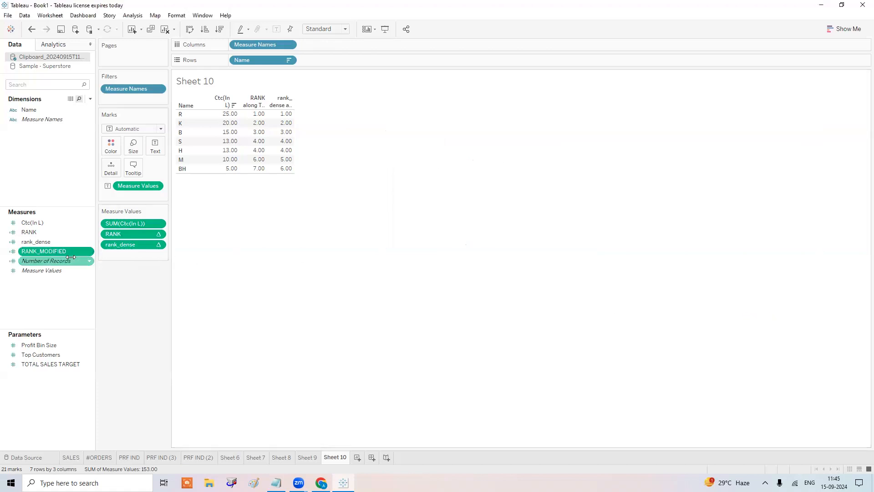
Add RANK_MODIFIED to the table and compare it with the Ctc(In L), RANK and rank_dense columns.
{"action": "left_click_drag", "start_coordinate": [71, 256], "coordinate": [143, 254]}
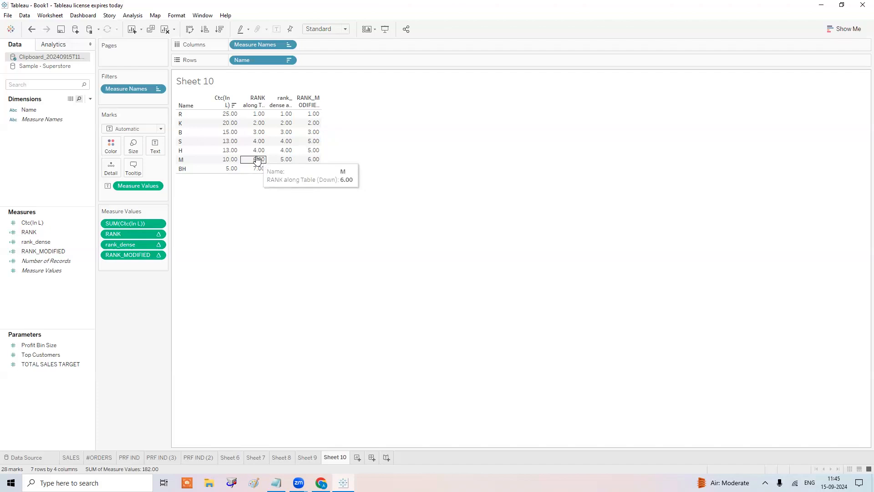
{"action": "left_click", "coordinate": [304, 101]}
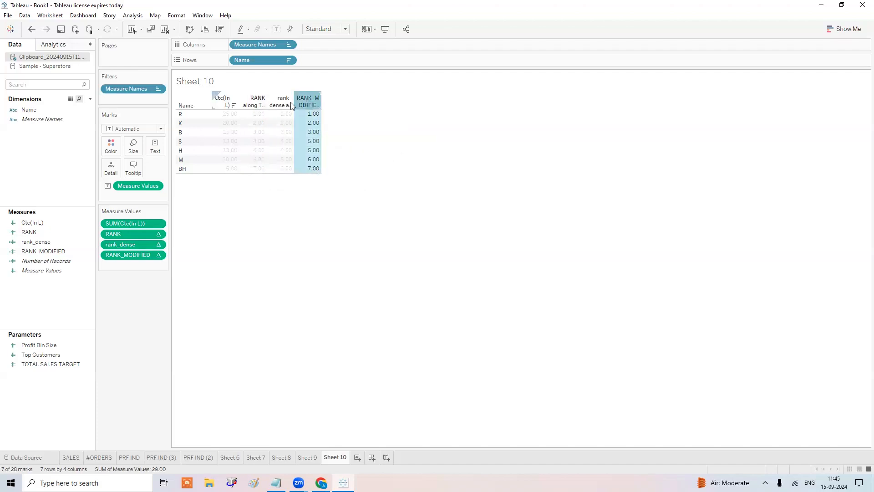
{"action": "left_click", "coordinate": [221, 102]}
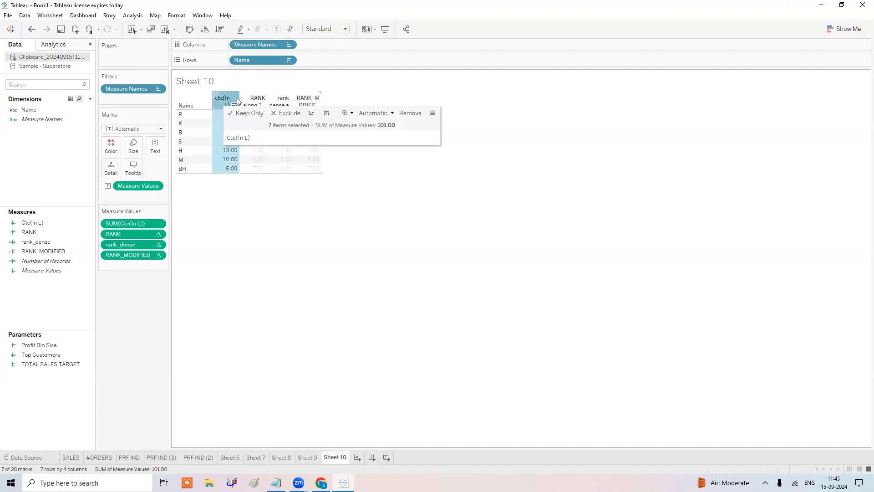
{"action": "left_click", "coordinate": [258, 97]}
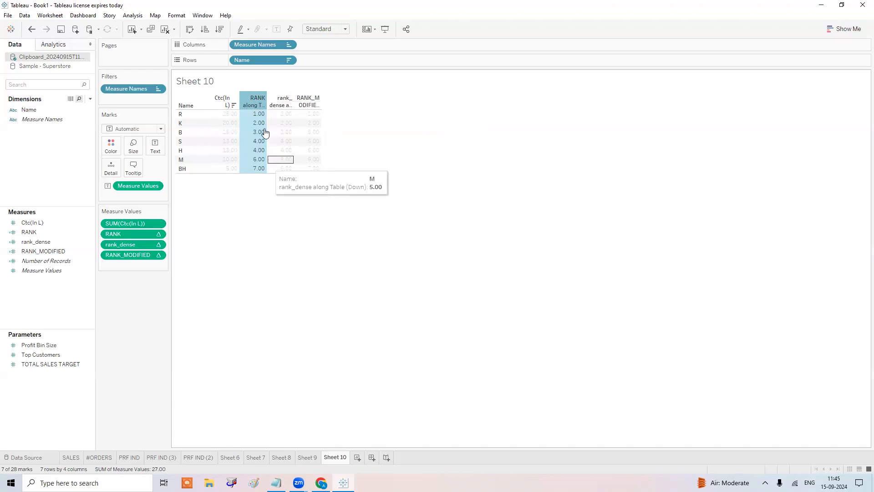
{"action": "left_click", "coordinate": [281, 101]}
{"action": "left_click", "coordinate": [316, 290]}
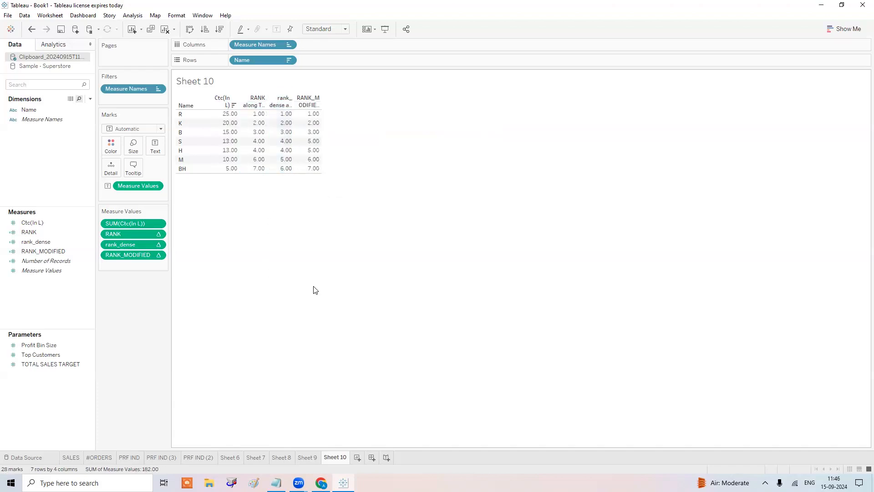
Start a calculated field named RANK UINIQUE using the RANK_UNIQUE function.
{"action": "left_click", "coordinate": [90, 99]}
{"action": "left_click", "coordinate": [81, 108]}
{"action": "type", "text": "RANK UINI"}
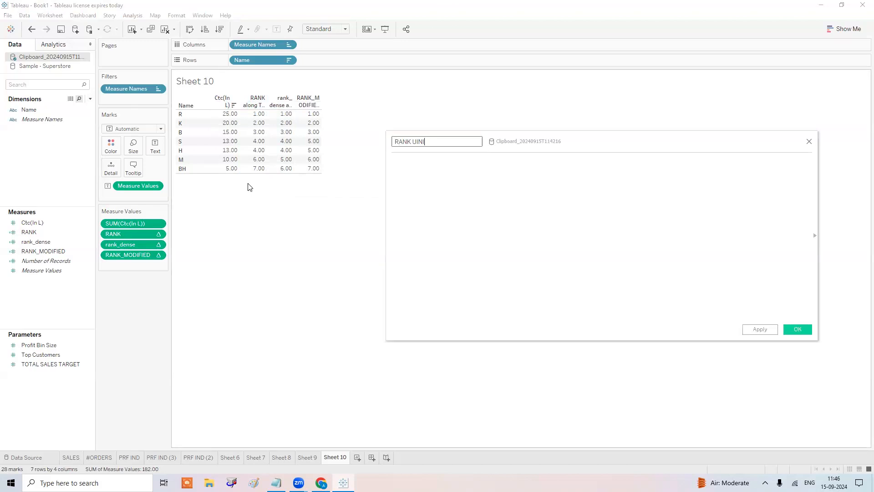
{"action": "type", "text": "QUE"}
{"action": "key", "text": "Tab"}
{"action": "type", "text": "RAN"}
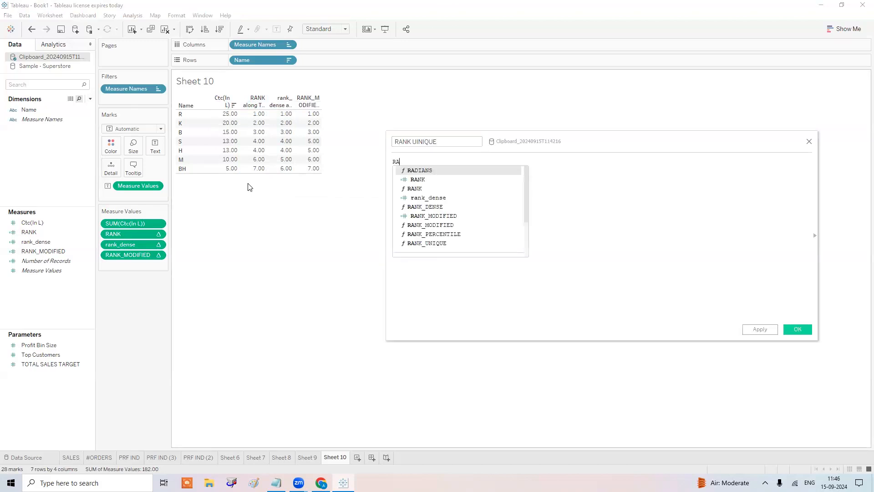
{"action": "key", "text": "Down"}
{"action": "key", "text": "Down"}
{"action": "key", "text": "Down"}
{"action": "key", "text": "Down"}
{"action": "key", "text": "Down"}
{"action": "key", "text": "Down"}
{"action": "key", "text": "Down"}
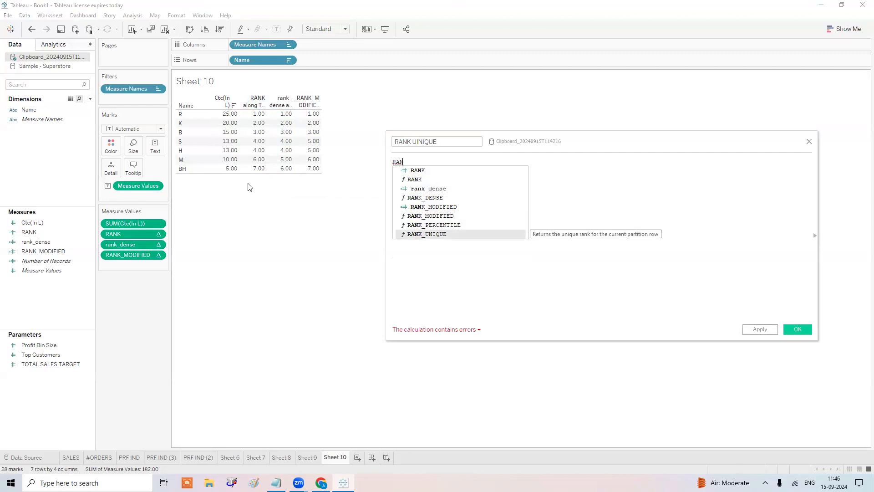
{"action": "key", "text": "Return"}
Finish the formula as RANK_UNIQUE(SUM([Ctc(In L)])), confirm it, and add it as a table column.
{"action": "type", "text": "SUM(CTC"}
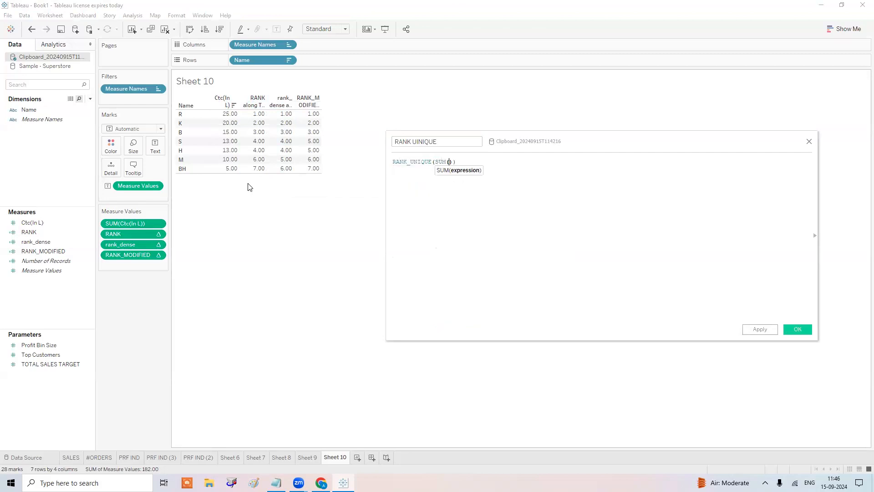
{"action": "key", "text": "Return"}
{"action": "left_click", "coordinate": [798, 329]}
{"action": "left_click_drag", "start_coordinate": [59, 242], "coordinate": [131, 266]}
{"action": "mouse_move", "coordinate": [342, 115]}
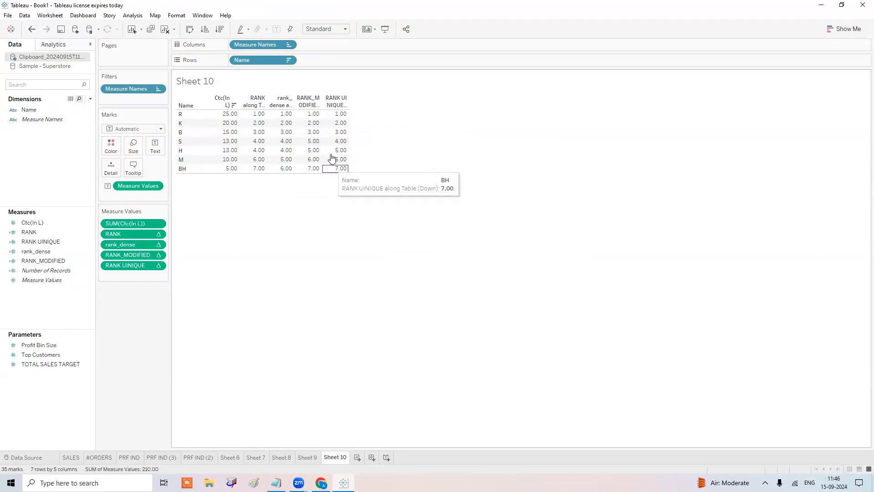
{"action": "mouse_move", "coordinate": [340, 145]}
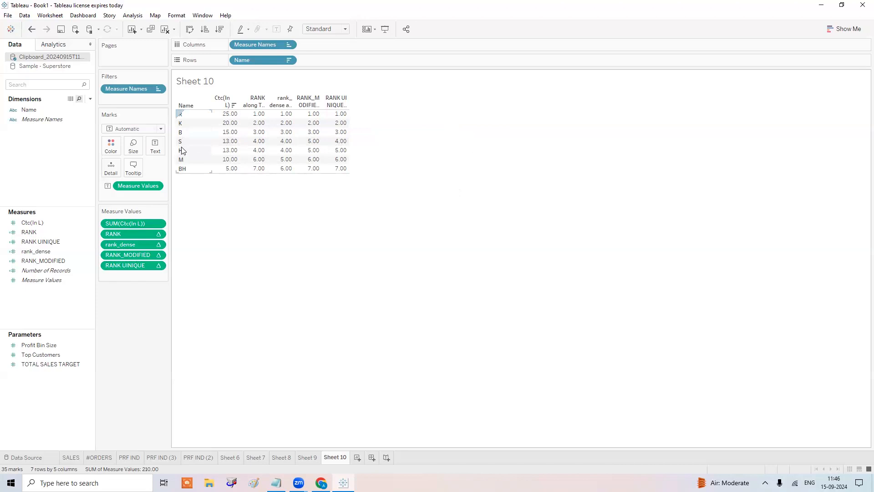
Create RANK PERCENTILE = RANK_PERCENTILE(SUM([Ctc(In L)])) and add it as a sixth table column.
{"action": "left_click", "coordinate": [89, 100]}
{"action": "left_click", "coordinate": [84, 106]}
{"action": "type", "text": "RANK PERC"}
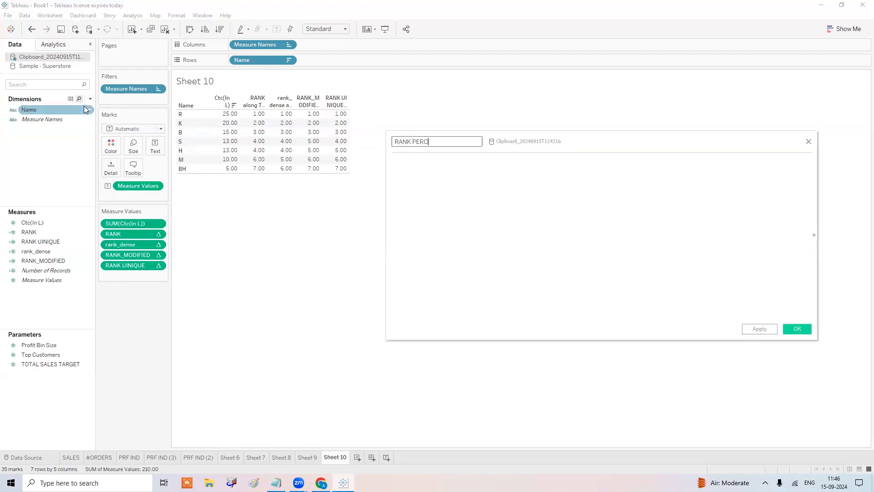
{"action": "type", "text": "ENTILE"}
{"action": "key", "text": "Tab"}
{"action": "type", "text": "RAN"}
{"action": "key", "text": "Down"}
{"action": "key", "text": "Down"}
{"action": "key", "text": "Down"}
{"action": "key", "text": "Down"}
{"action": "key", "text": "Down"}
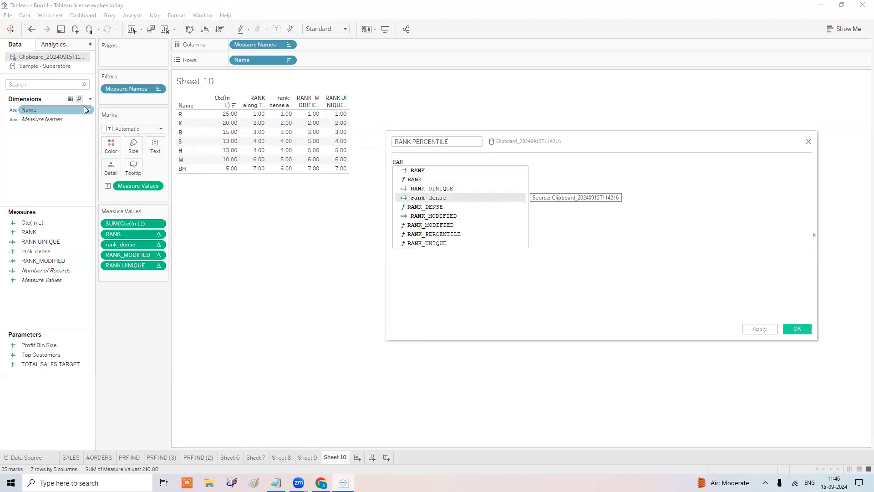
{"action": "key", "text": "Down"}
{"action": "key", "text": "Down"}
{"action": "key", "text": "Return"}
{"action": "type", "text": "SUM([Ct"}
{"action": "key", "text": "Return"}
{"action": "left_click", "coordinate": [798, 329]}
{"action": "left_click_drag", "start_coordinate": [46, 240], "coordinate": [133, 276]}
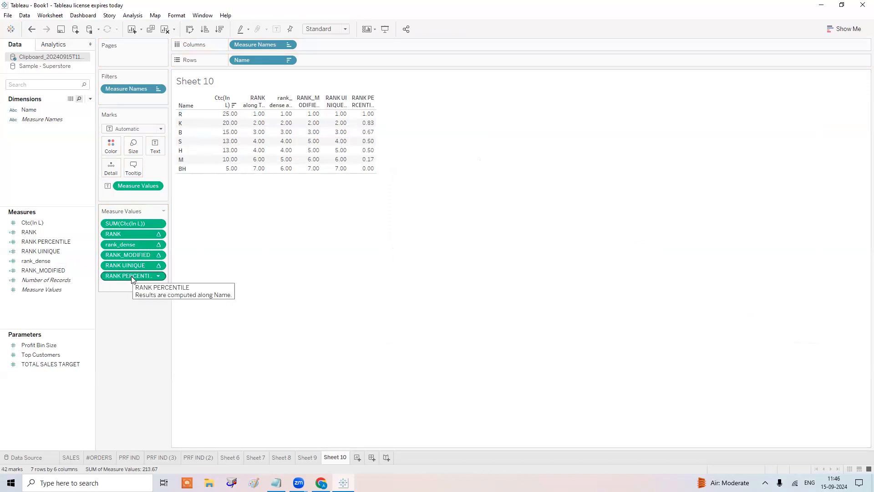
Format the RANK PERCENTILE values as percentages, then bring the Notepad notes forward.
{"action": "right_click", "coordinate": [132, 276]}
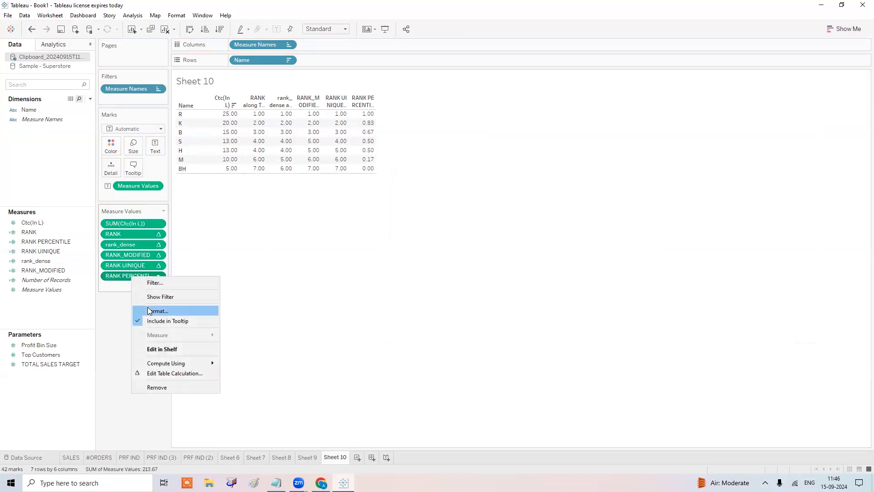
{"action": "left_click", "coordinate": [150, 309]}
{"action": "left_click", "coordinate": [68, 100]}
{"action": "left_click", "coordinate": [81, 157]}
{"action": "left_click", "coordinate": [396, 210]}
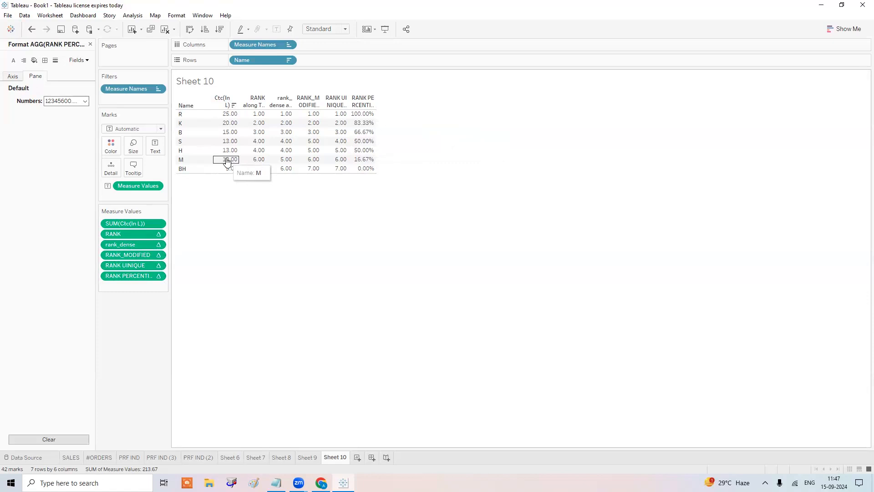
{"action": "left_click", "coordinate": [277, 483]}
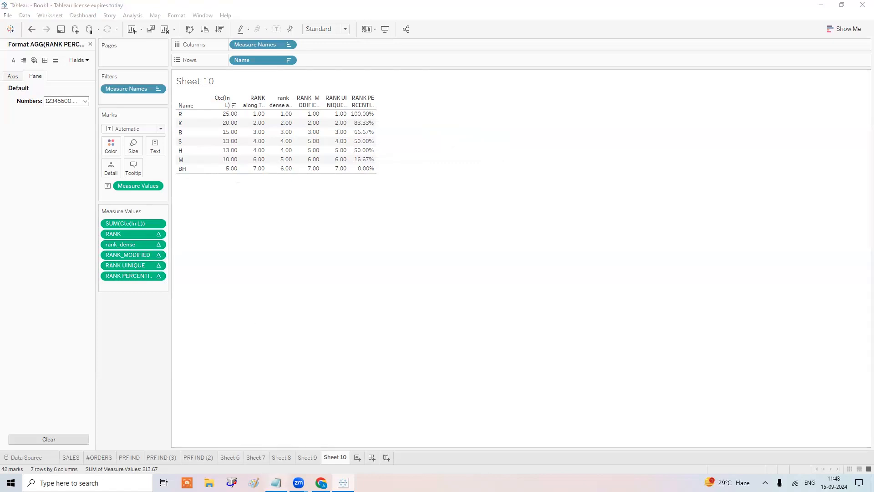
Zoom the Notepad notes out to 70% and scroll through the earlier function sections.
{"action": "scroll", "coordinate": [524, 267], "scroll_direction": "up", "scroll_amount": 3}
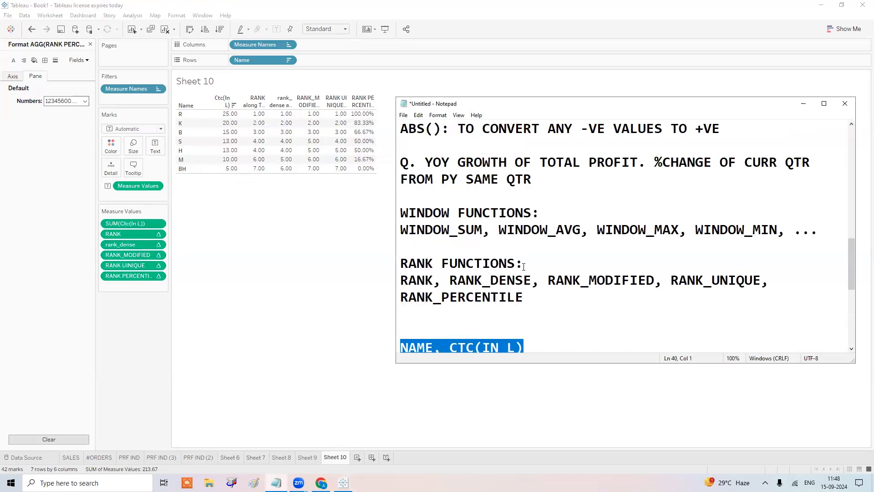
{"action": "scroll", "coordinate": [524, 267], "scroll_direction": "down", "scroll_amount": 3, "text": "ctrl"}
{"action": "scroll", "coordinate": [531, 261], "scroll_direction": "up", "scroll_amount": 1}
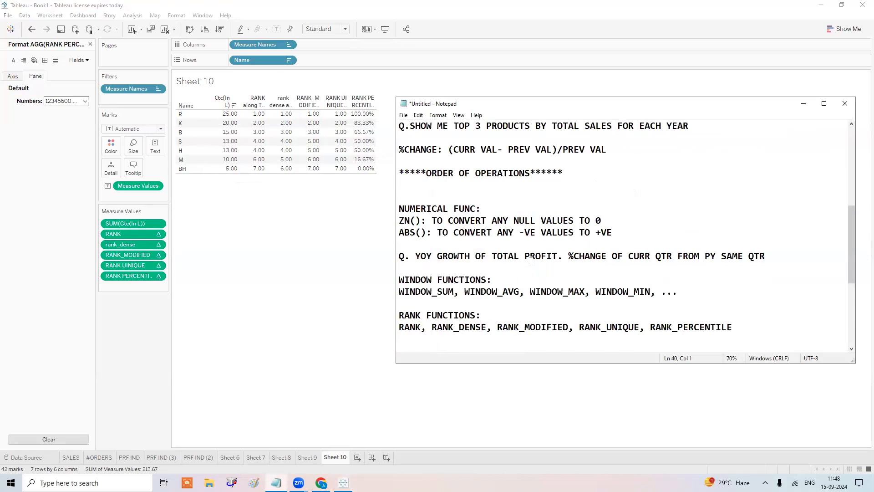
{"action": "scroll", "coordinate": [531, 269], "scroll_direction": "up", "scroll_amount": 2}
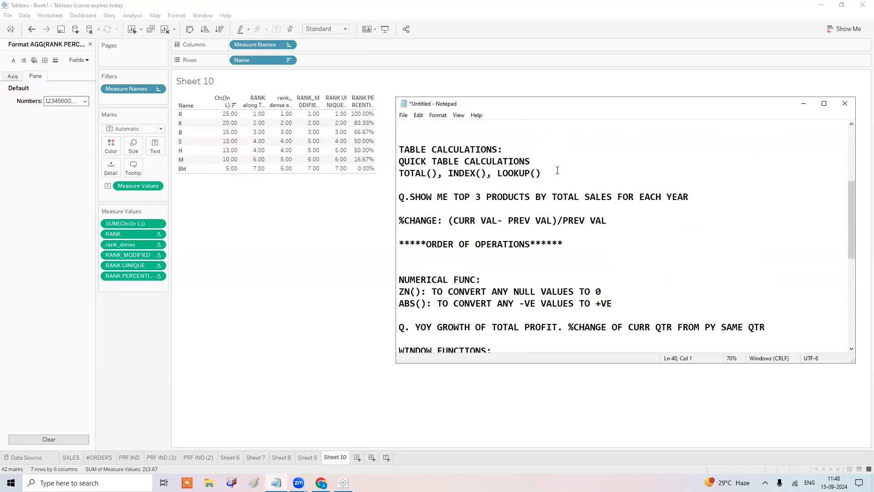
{"action": "scroll", "coordinate": [557, 171], "scroll_direction": "down", "scroll_amount": 1}
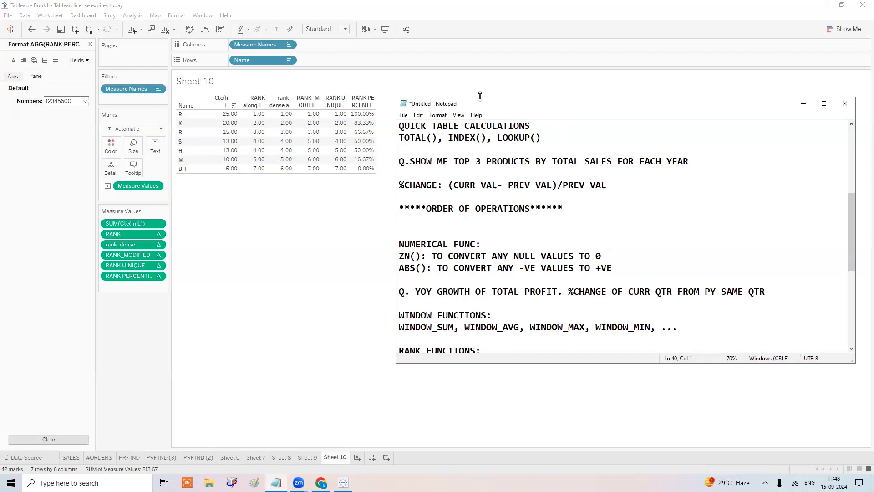
{"action": "scroll", "coordinate": [523, 240], "scroll_direction": "down", "scroll_amount": 6}
Add an ASSIGNMENT: heading below the BH, 5 line with an item starting 1.
{"action": "left_click", "coordinate": [445, 279]}
{"action": "key", "text": "Return"}
{"action": "key", "text": "Return"}
{"action": "type", "text": "ASSIGN"}
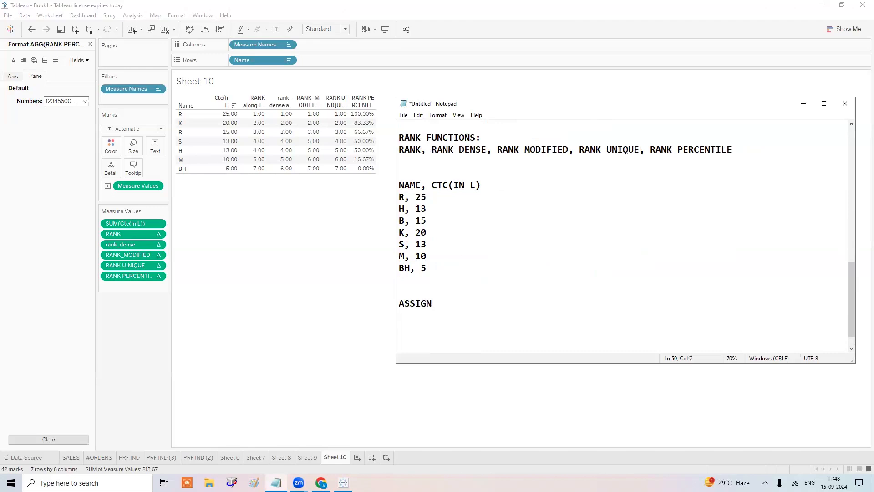
{"action": "type", "text": "MENT:"}
{"action": "key", "text": "Return"}
{"action": "key", "text": "Return"}
{"action": "key", "text": "Return"}
{"action": "key", "text": "BackSpace"}
{"action": "type", "text": "1."}
{"action": "key", "text": "Return"}
{"action": "key", "text": "Return"}
{"action": "key", "text": "Up"}
Write the instruction to create dashboards and share them only as PDF to the instructor's e-mail address.
{"action": "type", "text": "create dashba"}
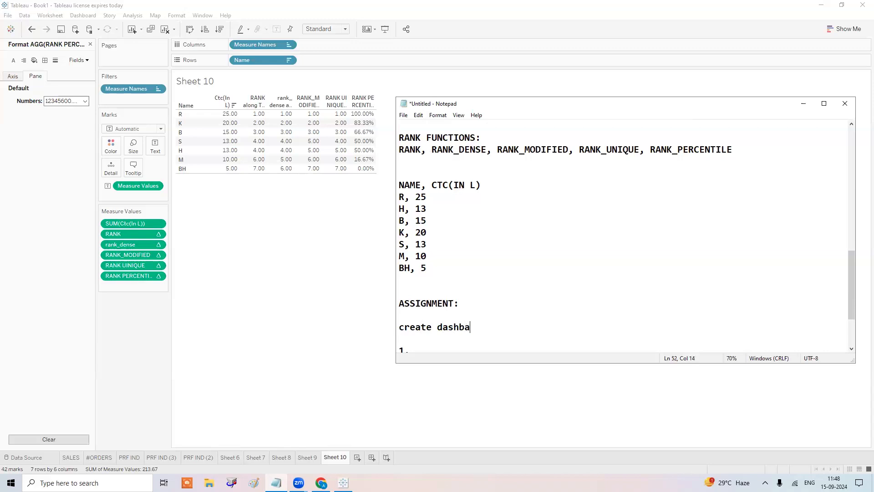
{"action": "key", "text": "BackSpace"}
{"action": "type", "text": "oard and shre me tghe"}
{"action": "key", "text": "BackSpace"}
{"action": "key", "text": "BackSpace"}
{"action": "key", "text": "BackSpace"}
{"action": "key", "text": "BackSpace"}
{"action": "type", "text": "te"}
{"action": "key", "text": "BackSpace"}
{"action": "type", "text": "he dashboards on;l"}
{"action": "key", "text": "BackSpace"}
{"action": "key", "text": "BackSpace"}
{"action": "type", "text": "ly in PDF"}
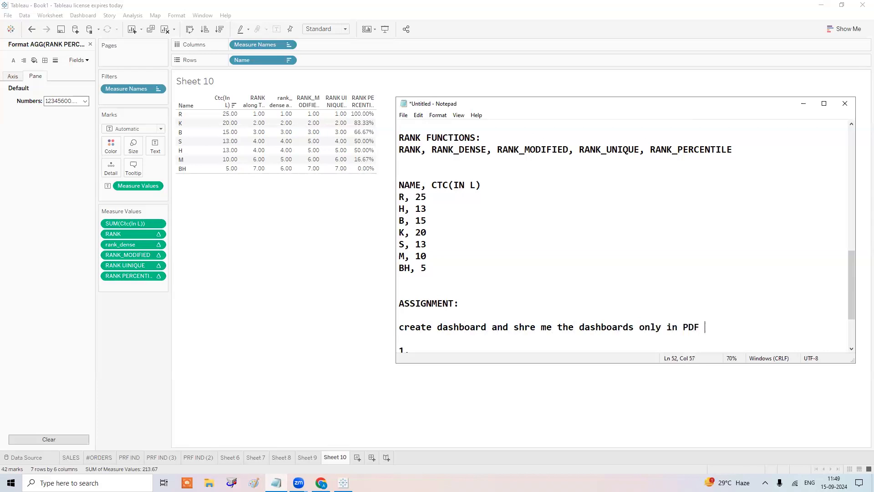
{"action": "type", "text": " ti"}
{"action": "key", "text": "BackSpace"}
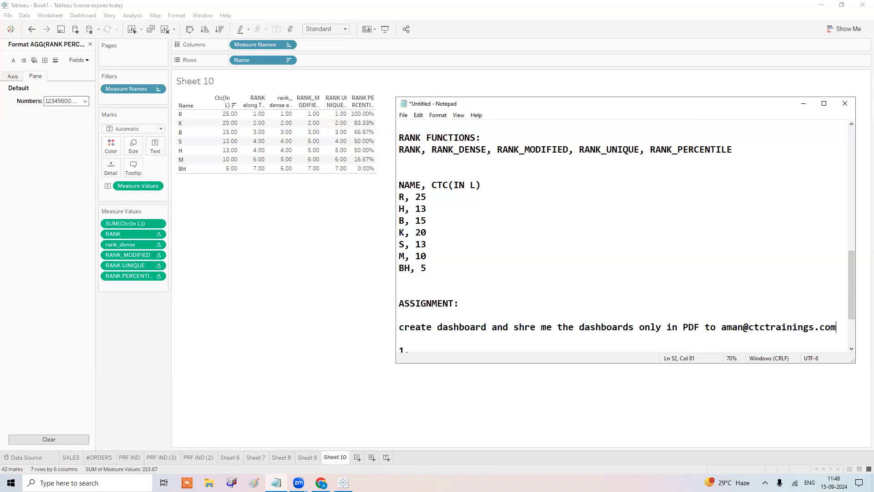
{"action": "key", "text": "Down"}
{"action": "key", "text": "Down"}
{"action": "key", "text": "Down"}
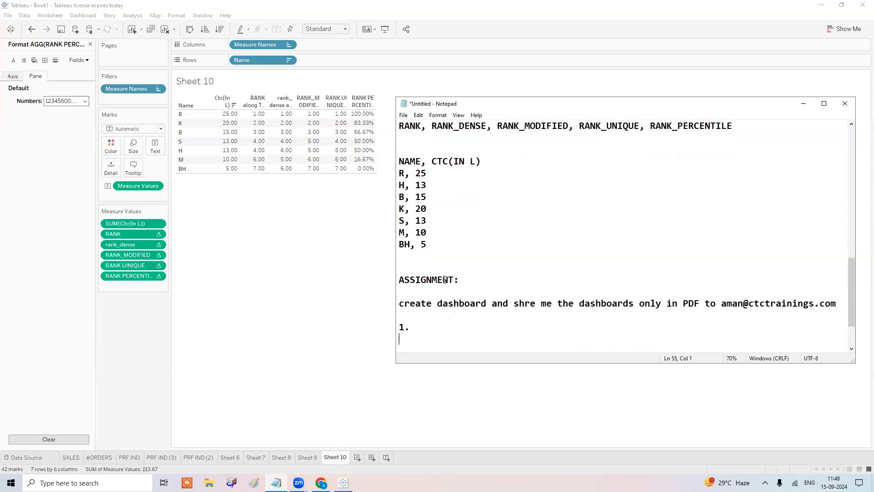
{"action": "key", "text": "Up"}
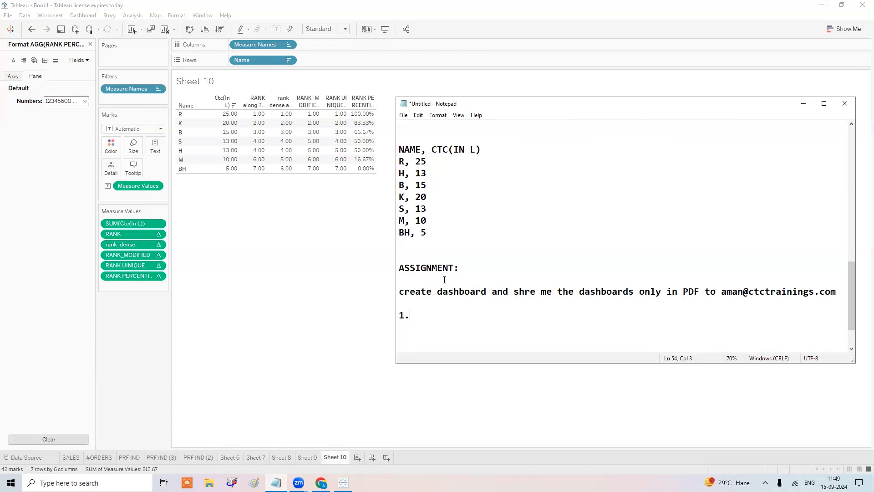
Write item 1: TOTAL SALES CARD with ACHVD/NOT ACHVD target indicator, target difference, green-else-red colouring.
{"action": "type", "text": "total"}
{"action": "key", "text": "BackSpace"}
{"action": "key", "text": "BackSpace"}
{"action": "key", "text": "BackSpace"}
{"action": "key", "text": "BackSpace"}
{"action": "key", "text": "BackSpace"}
{"action": "key", "text": "BackSpace"}
{"action": "type", "text": "TOTAL SALES CARD"}
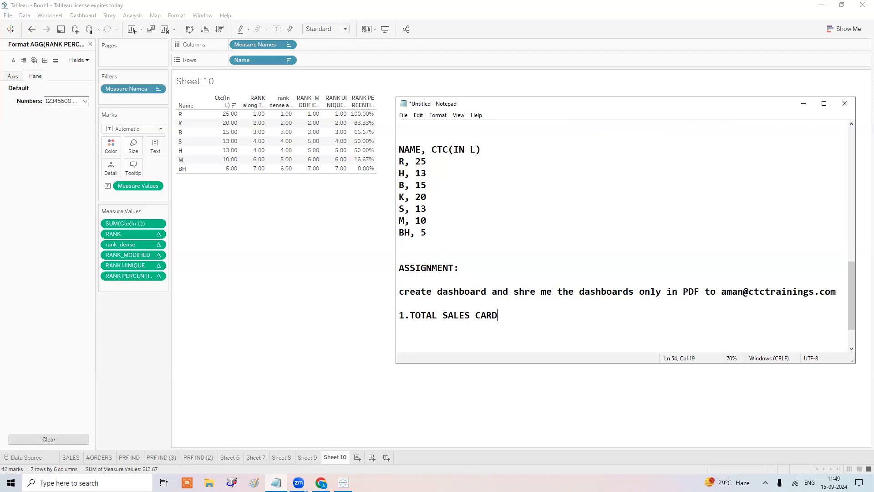
{"action": "type", "text": ":"}
{"action": "type", "text": " INDOCAT"}
{"action": "type", "text": "OR"}
{"action": "type", "text": ": SCH"}
{"action": "type", "text": "EMM"}
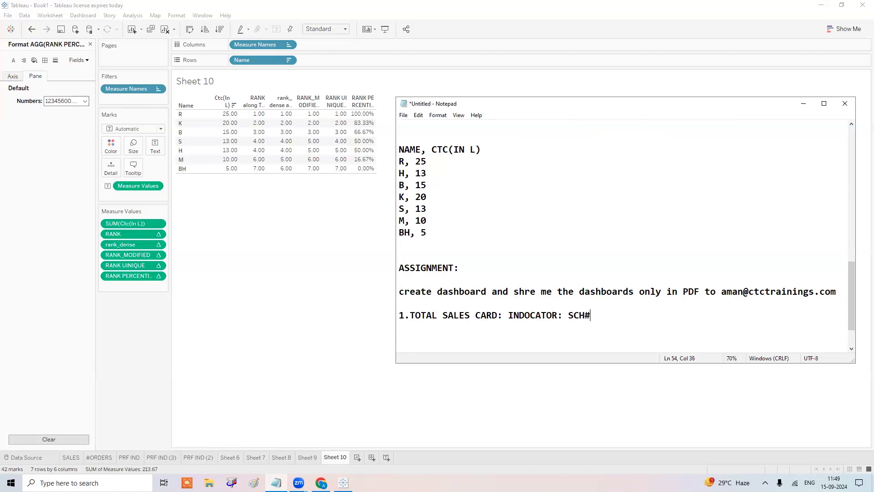
{"action": "key", "text": "BackSpace"}
{"action": "key", "text": "BackSpace"}
{"action": "key", "text": "BackSpace"}
{"action": "key", "text": "BackSpace"}
{"action": "key", "text": "BackSpace"}
{"action": "key", "text": "BackSpace"}
{"action": "type", "text": "ACHVD/NOT ACH"}
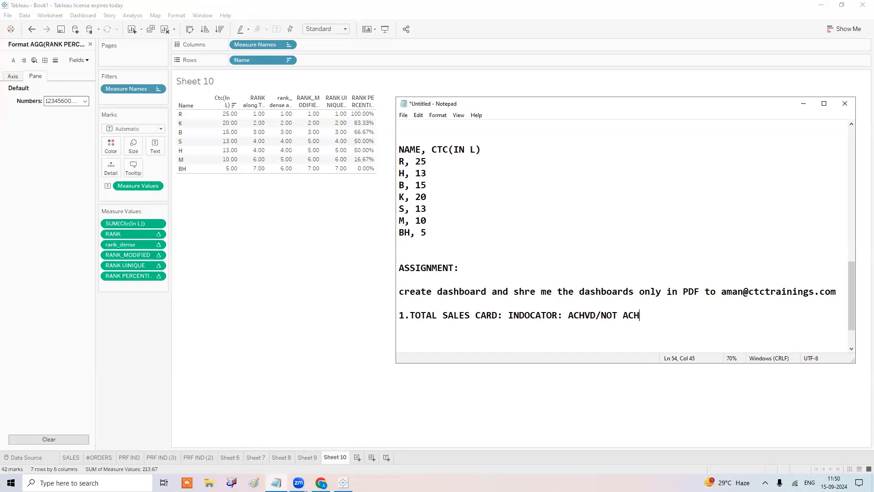
{"action": "type", "text": "VD BASED ON TARGET SALES "}
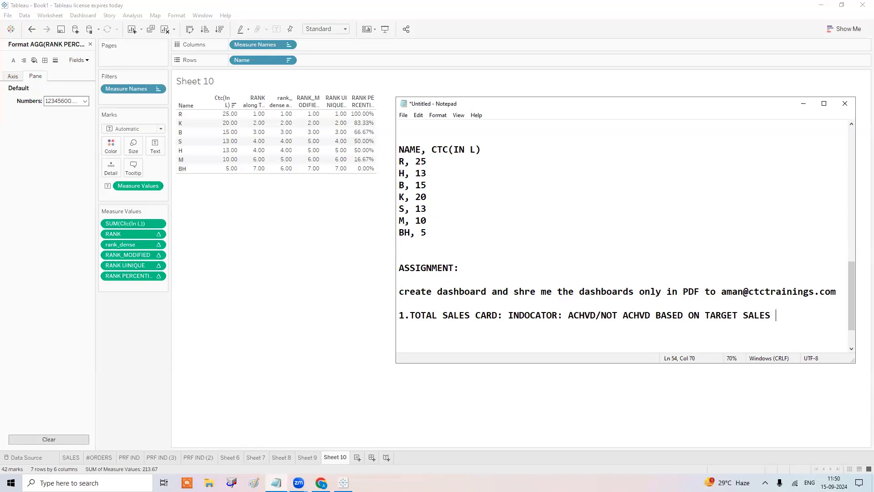
{"action": "type", "text": "PATRAMETER. ALSO SHOW THE DIFF BETWEEN TOTAL SALES AND THE TARGET"}
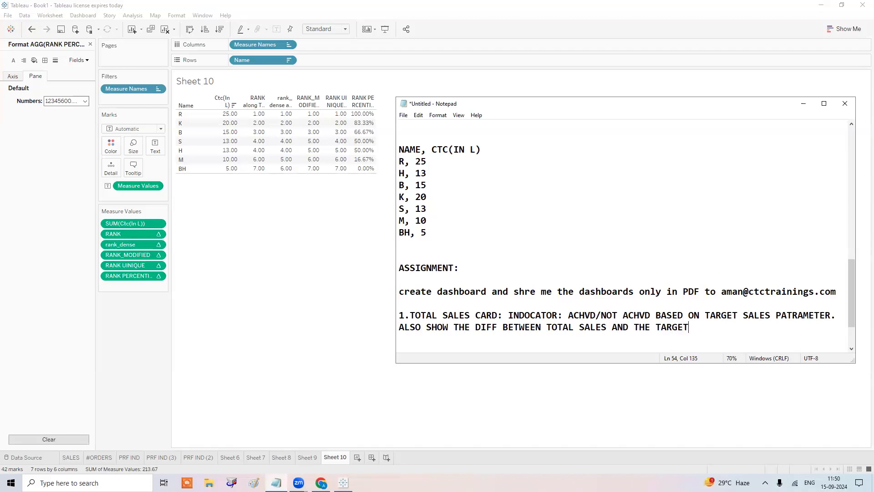
{"action": "type", "text": ". ALSO IF THE IND IS ACH"}
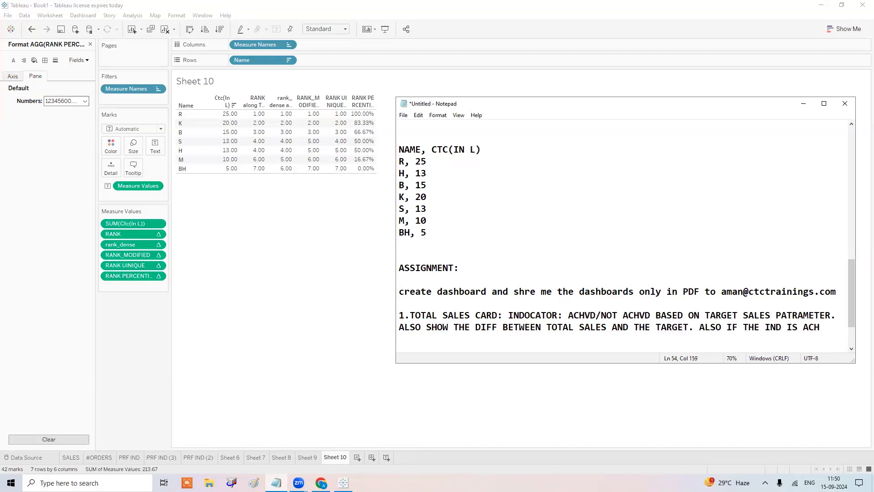
{"action": "type", "text": "D THEN ALL VALUE"}
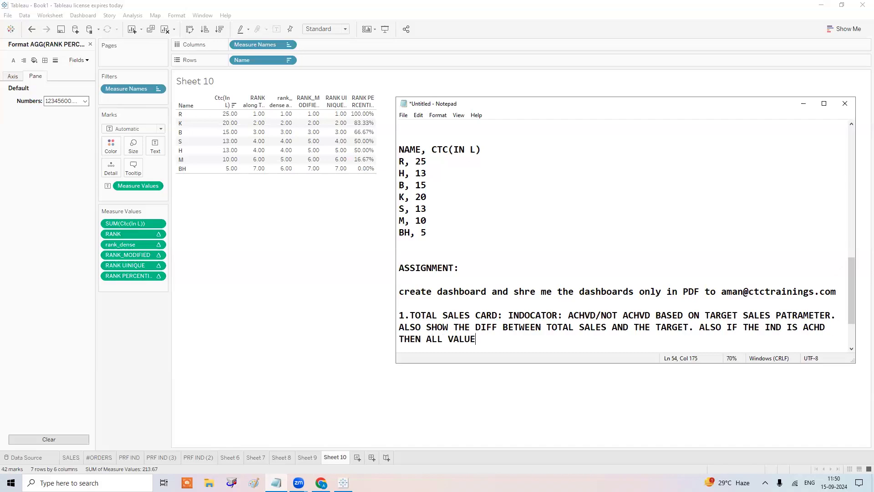
{"action": "type", "text": "S TO BE REPRESEN"}
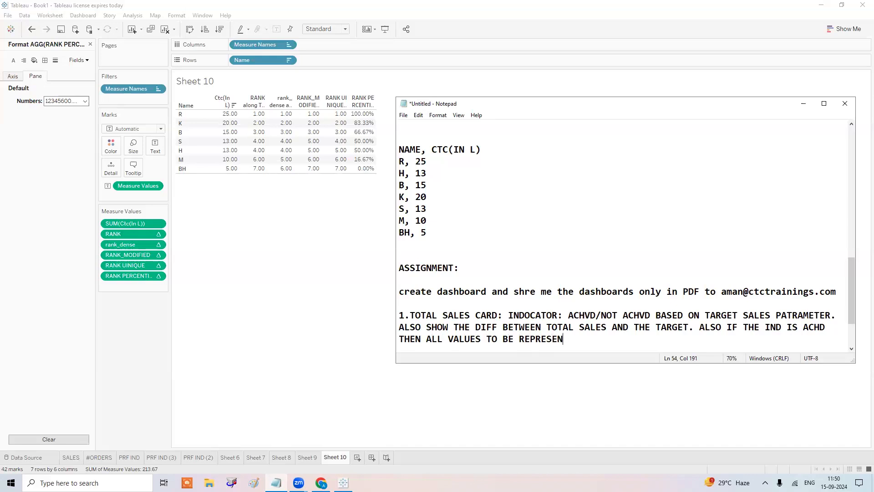
{"action": "type", "text": "TED IN GREEMN"}
{"action": "key", "text": "BackSpace"}
{"action": "key", "text": "BackSpace"}
{"action": "type", "text": "N COLOR "}
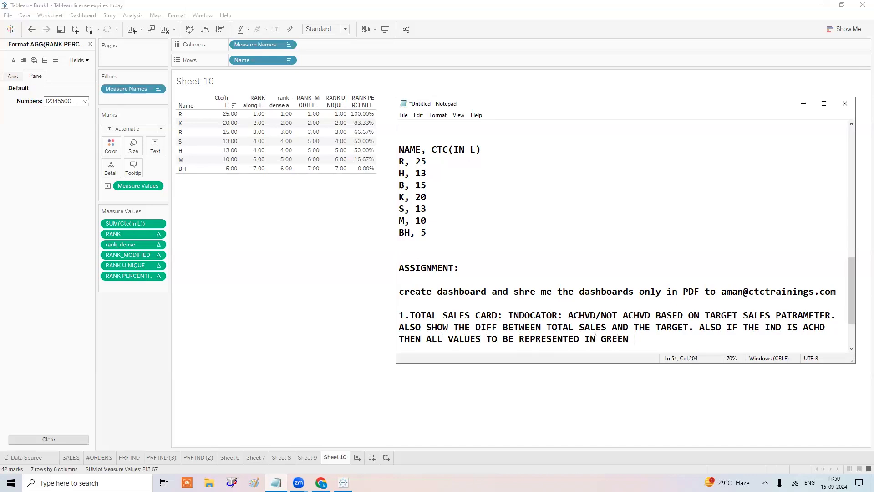
{"action": "type", "text": "ELSE RED COLOR"}
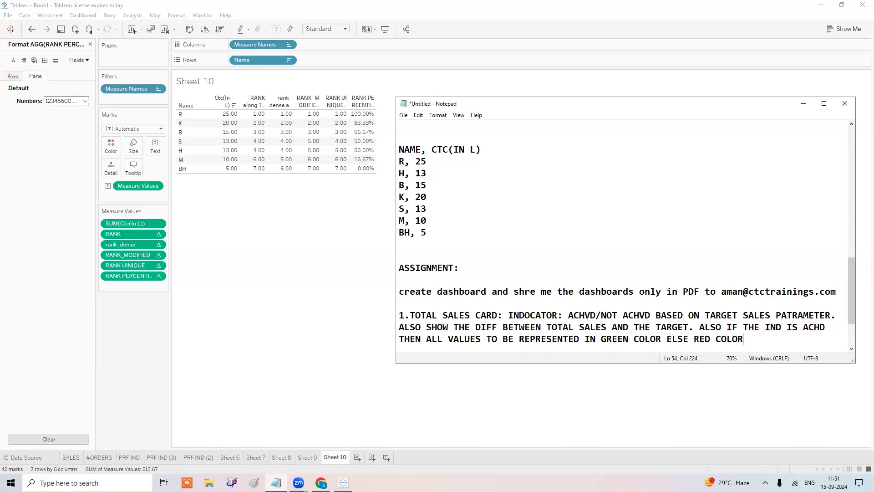
Correct PATRAMETER to PARAMETER and INDOCATOR to INDICATOR in item 1.
{"action": "left_click", "coordinate": [793, 315]}
{"action": "key", "text": "BackSpace"}
{"action": "left_click", "coordinate": [519, 318]}
{"action": "key", "text": "Delete"}
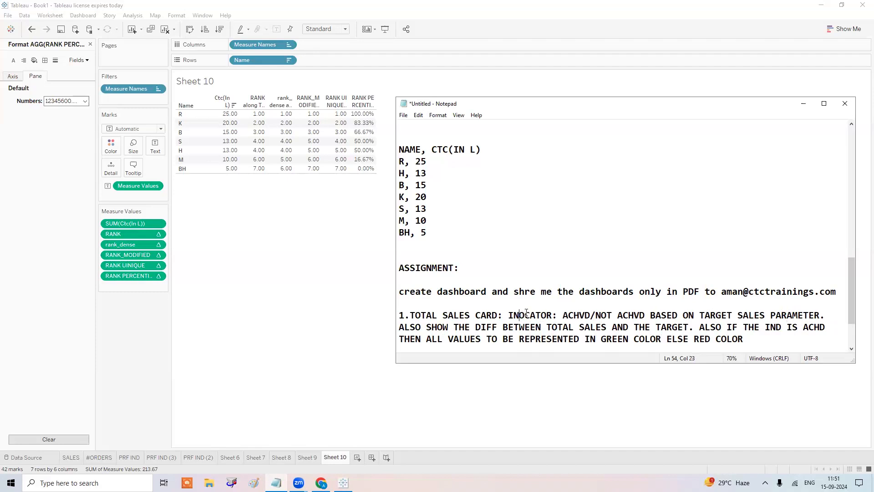
{"action": "type", "text": "D"}
{"action": "key", "text": "Delete"}
{"action": "type", "text": "I"}
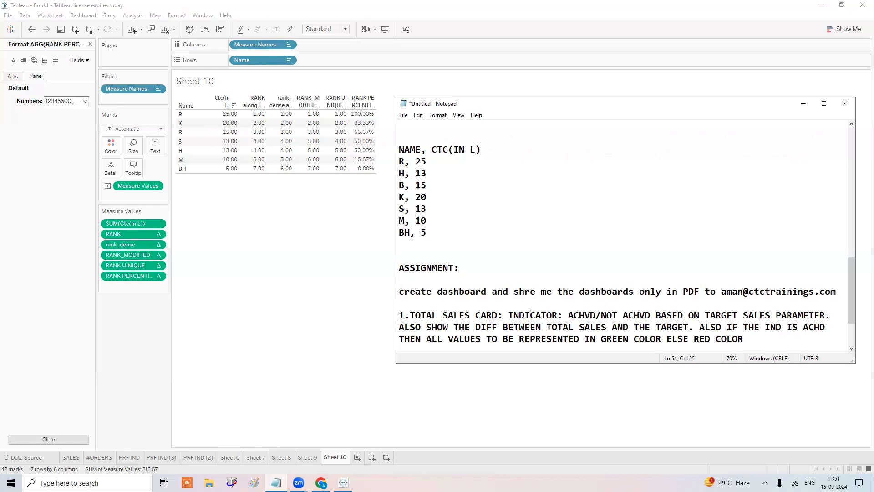
{"action": "scroll", "coordinate": [575, 287], "scroll_direction": "down", "scroll_amount": 2}
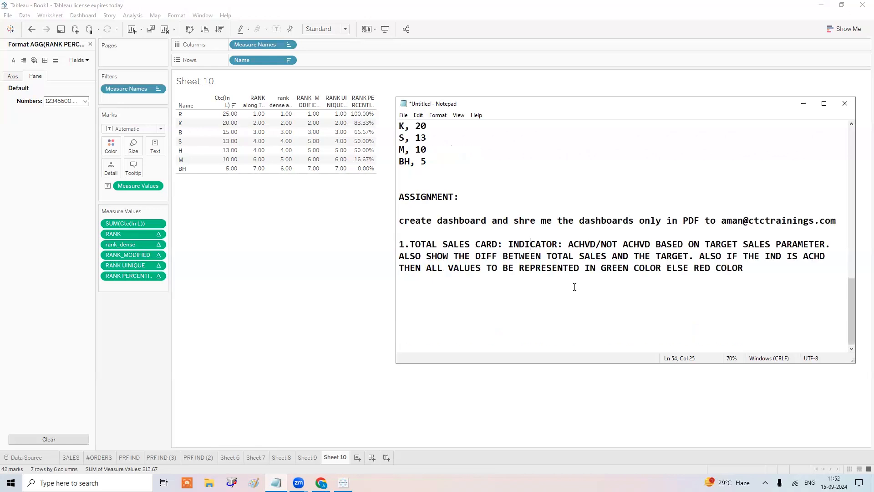
Start item 2 with 'YEAR AND REGION WISE TOTAL SALES' on a new line.
{"action": "left_click", "coordinate": [753, 269]}
{"action": "key", "text": "Return"}
{"action": "key", "text": "Return"}
{"action": "key", "text": "Return"}
{"action": "type", "text": "2."}
{"action": "type", "text": " SUB"}
{"action": "key", "text": "BackSpace"}
{"action": "key", "text": "BackSpace"}
{"action": "key", "text": "BackSpace"}
{"action": "key", "text": "BackSpace"}
{"action": "type", "text": "YAER"}
{"action": "key", "text": "BackSpace"}
{"action": "key", "text": "BackSpace"}
{"action": "key", "text": "BackSpace"}
{"action": "key", "text": "BackSpace"}
{"action": "type", "text": "EAR AMD"}
{"action": "key", "text": "BackSpace"}
{"action": "key", "text": "BackSpace"}
{"action": "type", "text": "ND REGION WISE"}
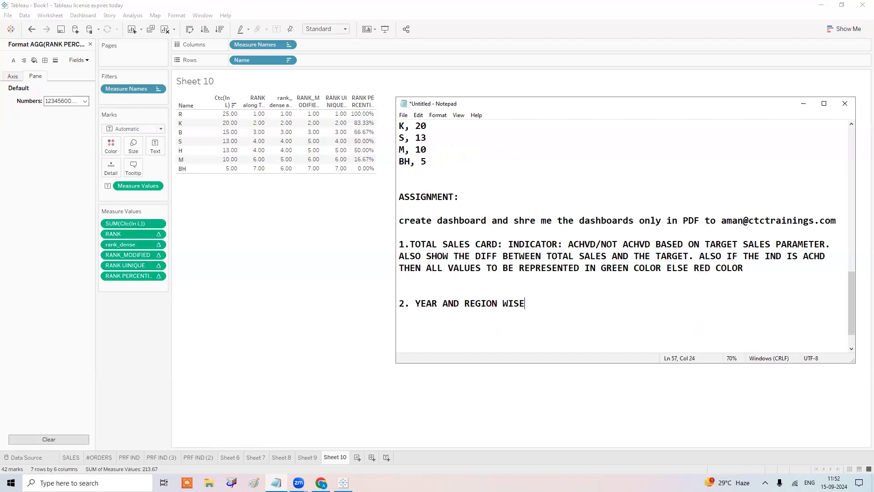
{"action": "type", "text": " TOTAL SALES, YEARLY TOTAL SALES"}
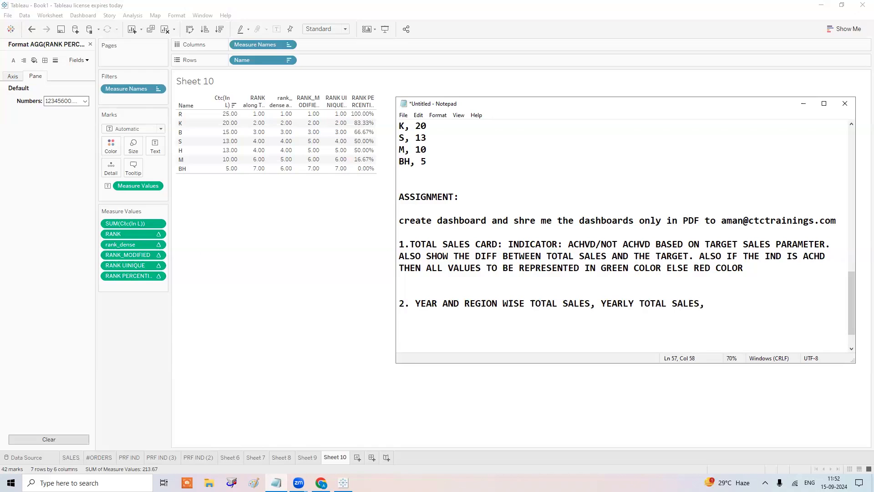
Add yearly total sales and % share of yearly total, ending with 'BAR CHART WITH LABELS'.
{"action": "type", "text": ", "}
{"action": "type", "text": "%"}
{"action": "type", "text": "OF "}
{"action": "type", "text": "THE "}
{"action": "type", "text": "YEAR AND REG"}
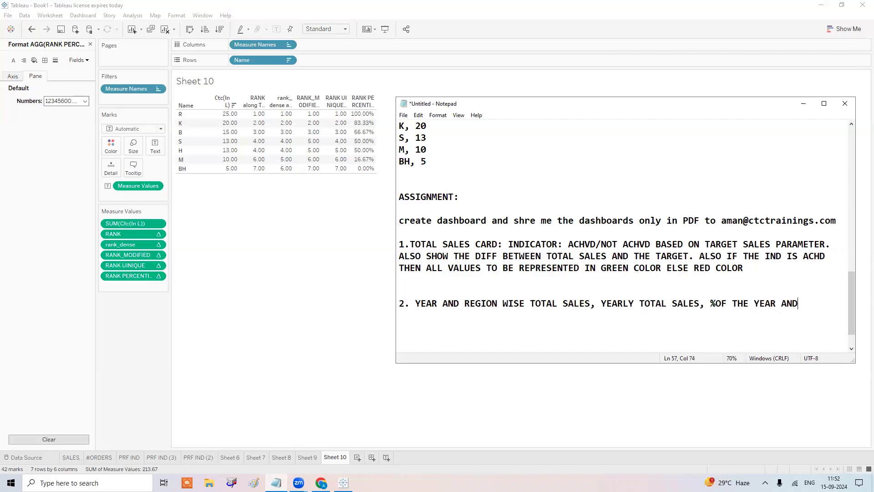
{"action": "type", "text": "ION WISE TOTAL S"}
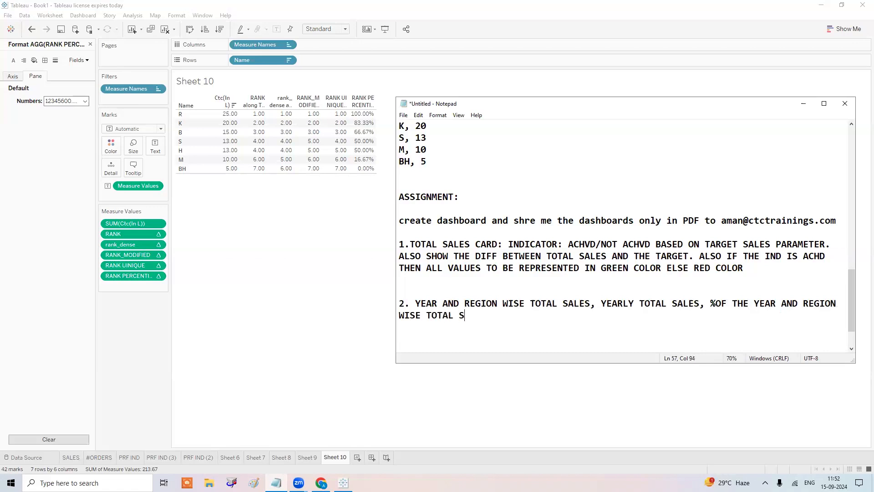
{"action": "type", "text": "ALES FROM ITS YE"}
{"action": "type", "text": "ARLY TOTAL S"}
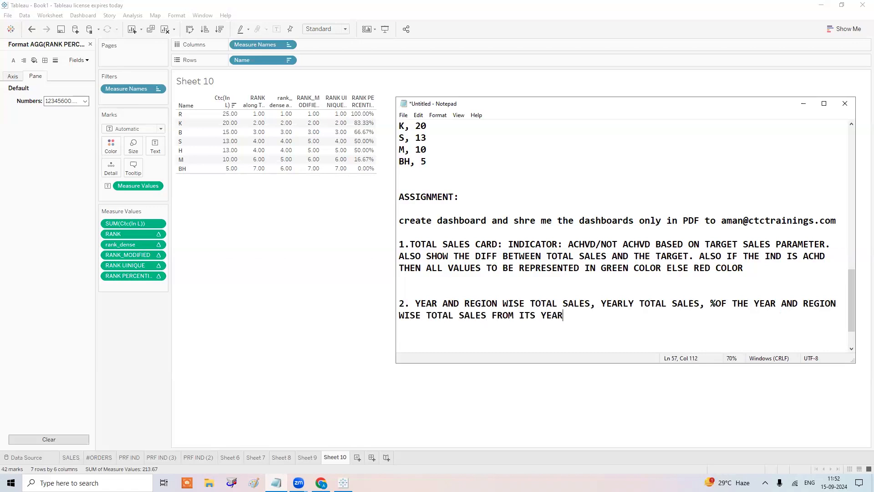
{"action": "type", "text": "ALES."}
{"action": "type", "text": "BAR CHART"}
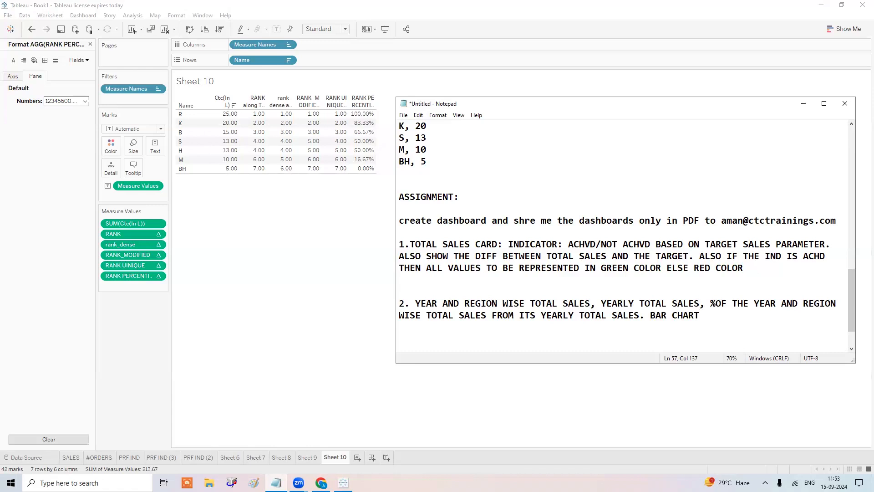
{"action": "type", "text": " WITH LABELS"}
{"action": "key", "text": "Return"}
{"action": "key", "text": "Return"}
Add item 3: for 2015 QTR 4, show date-wise total sales and % change in total sales for every MONDAY.
{"action": "type", "text": "3. "}
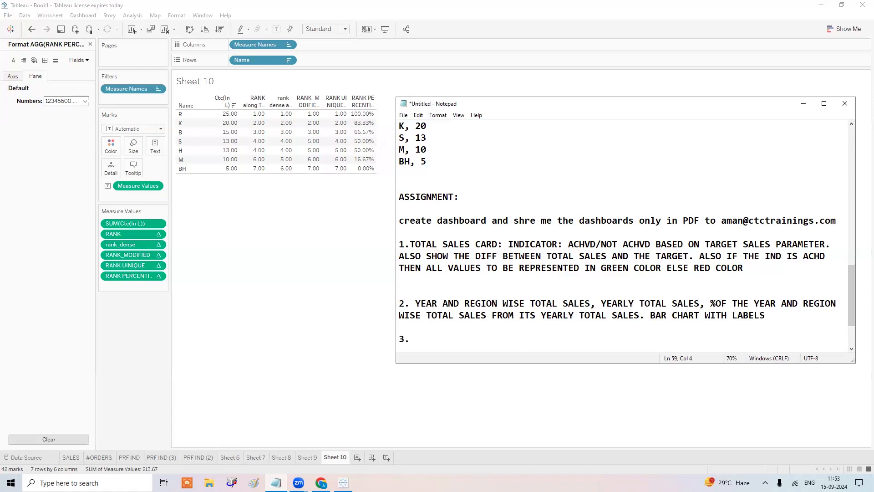
{"action": "type", "text": "FOR THE YEAR 205"}
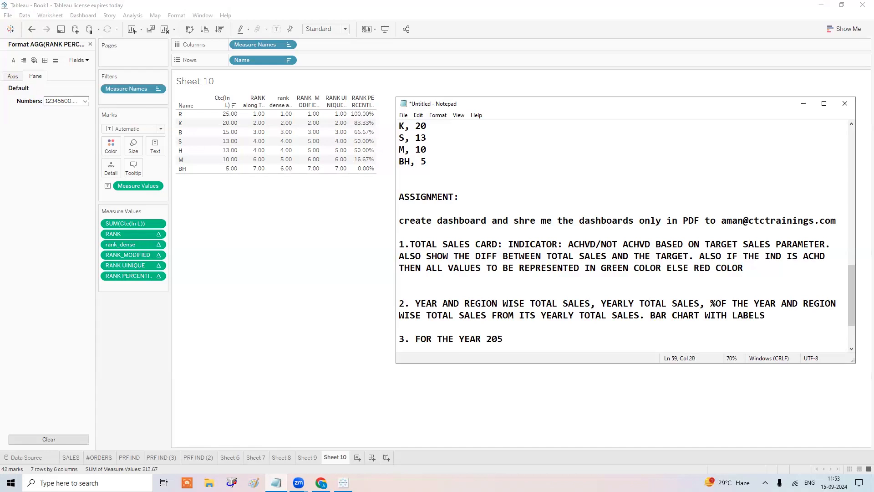
{"action": "key", "text": "BackSpace"}
{"action": "type", "text": "15 AND QTR 4, shOW"}
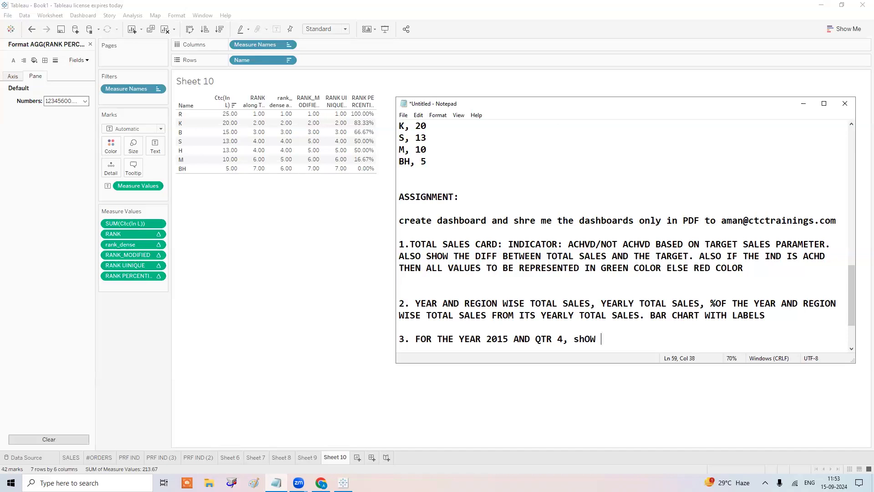
{"action": "key", "text": "BackSpace"}
{"action": "key", "text": "BackSpace"}
{"action": "key", "text": "BackSpace"}
{"action": "key", "text": "BackSpace"}
{"action": "type", "text": "sh"}
{"action": "type", "text": "pw"}
{"action": "key", "text": "BackSpace"}
{"action": "key", "text": "BackSpace"}
{"action": "type", "text": "ow me date wise "}
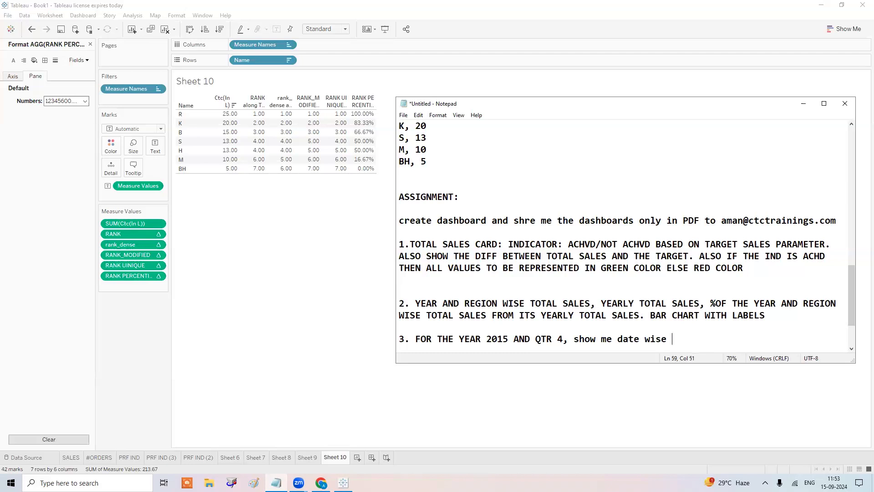
{"action": "type", "text": "total sales , %change "}
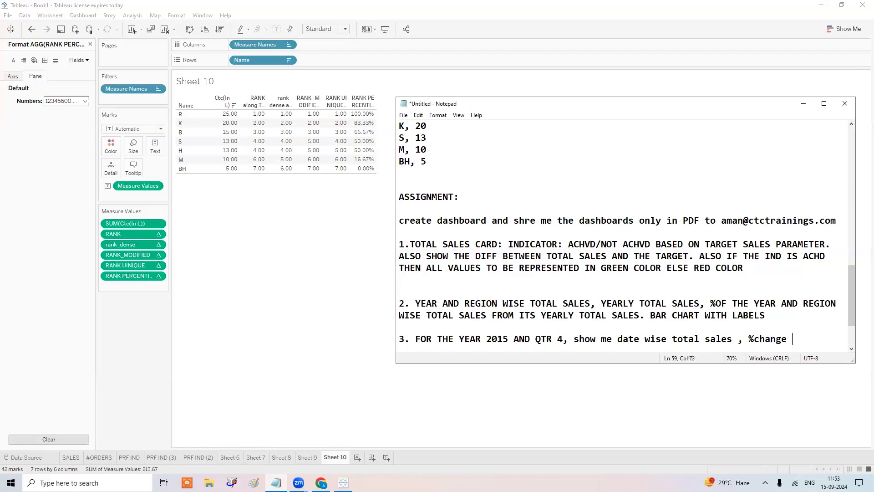
{"action": "type", "text": "in Total s"}
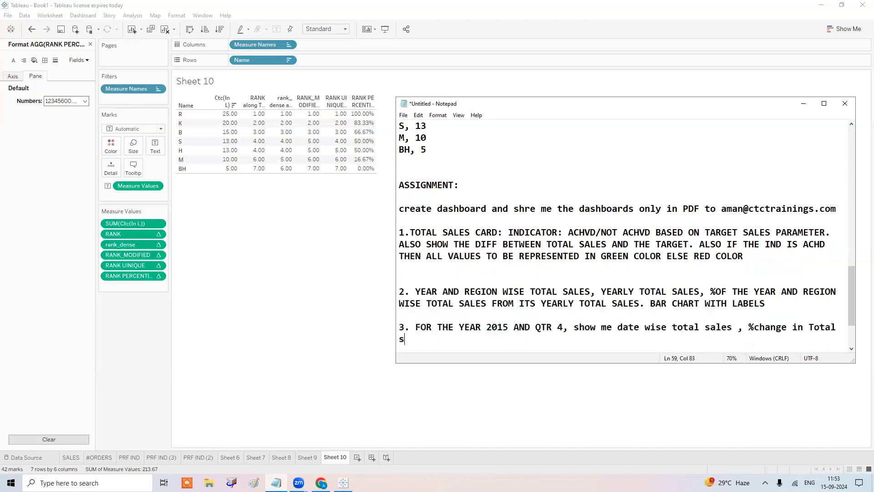
{"action": "type", "text": "ales for every MONDAY"}
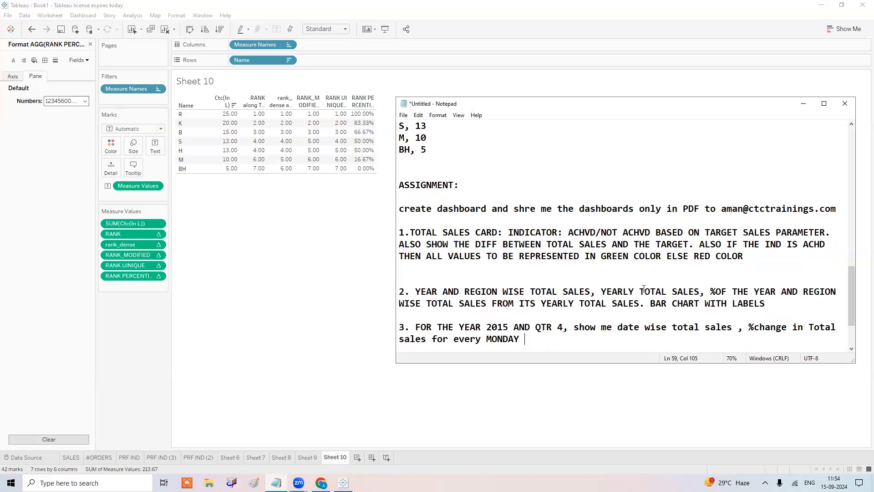
{"action": "key", "text": "super"}
Launch Microsoft Excel 2010 from the Start search with 'exc' and dismiss the activation prompt.
{"action": "type", "text": "exc"}
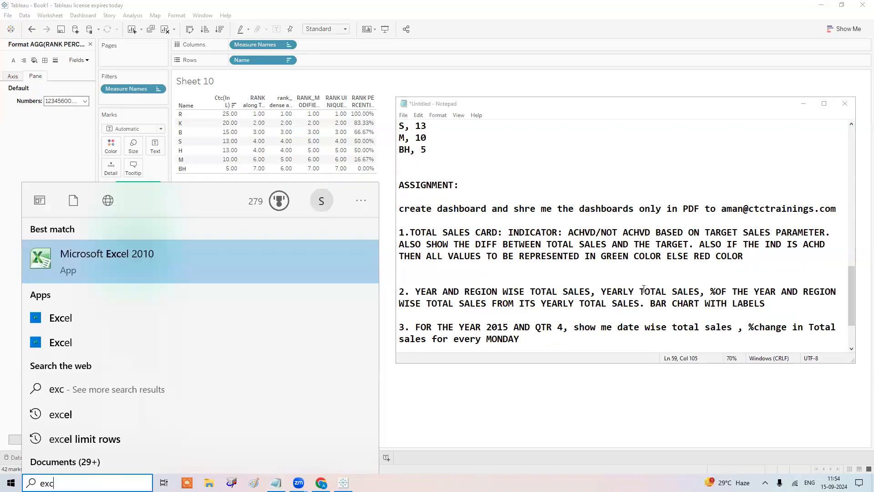
{"action": "key", "text": "Return"}
{"action": "key", "text": "Escape"}
Enter the 'order date' heading in A2 and monday, 2015, q4 across row 1.
{"action": "key", "text": "Down"}
{"action": "type", "text": "order datre"}
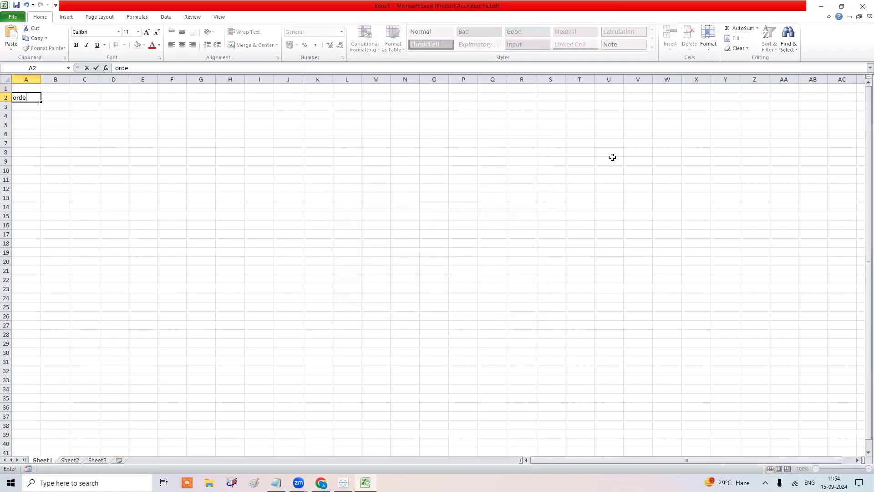
{"action": "key", "text": "BackSpace"}
{"action": "key", "text": "BackSpace"}
{"action": "type", "text": "e"}
{"action": "key", "text": "Return"}
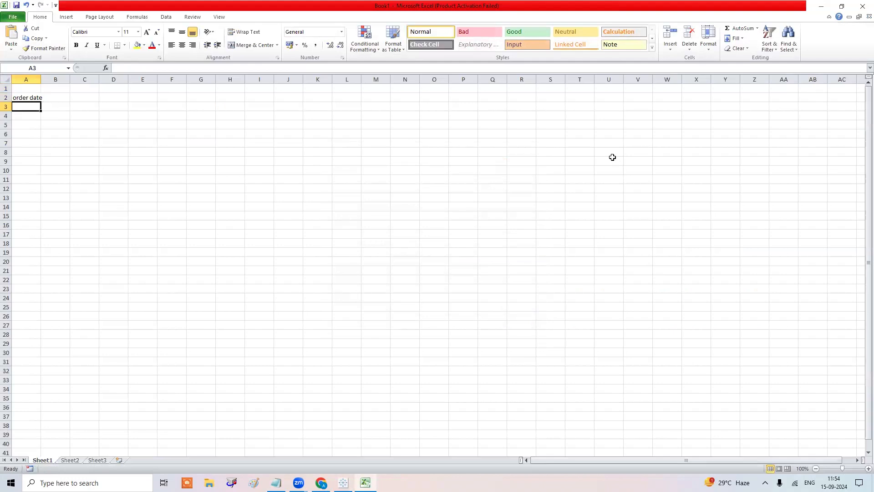
{"action": "key", "text": "Up"}
{"action": "key", "text": "Up"}
{"action": "type", "text": "monday"}
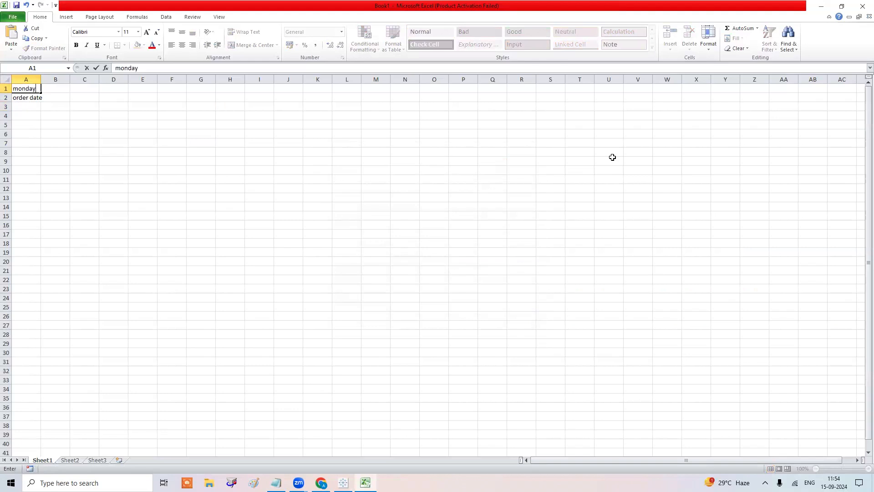
{"action": "key", "text": "Tab"}
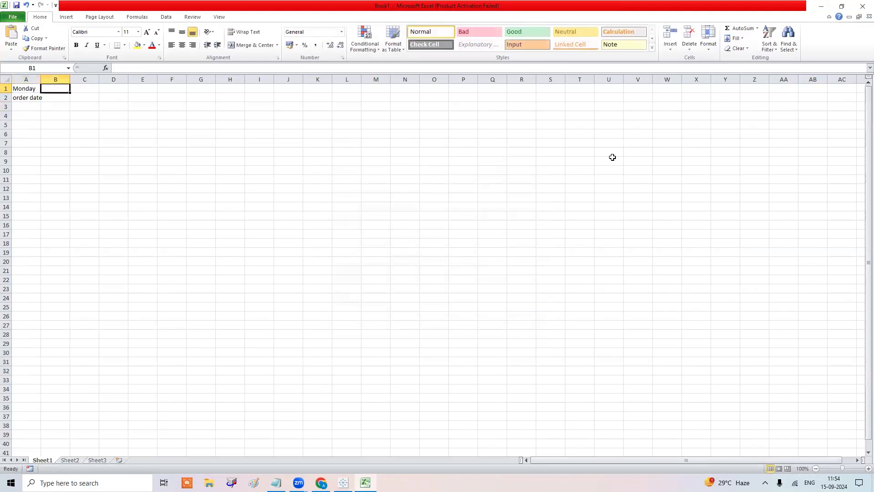
{"action": "type", "text": "2015"}
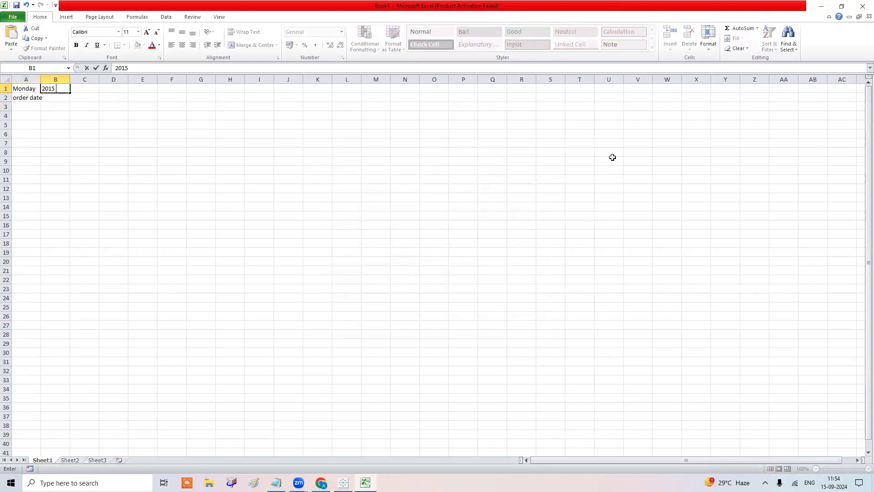
{"action": "key", "text": "Tab"}
{"action": "type", "text": "q4"}
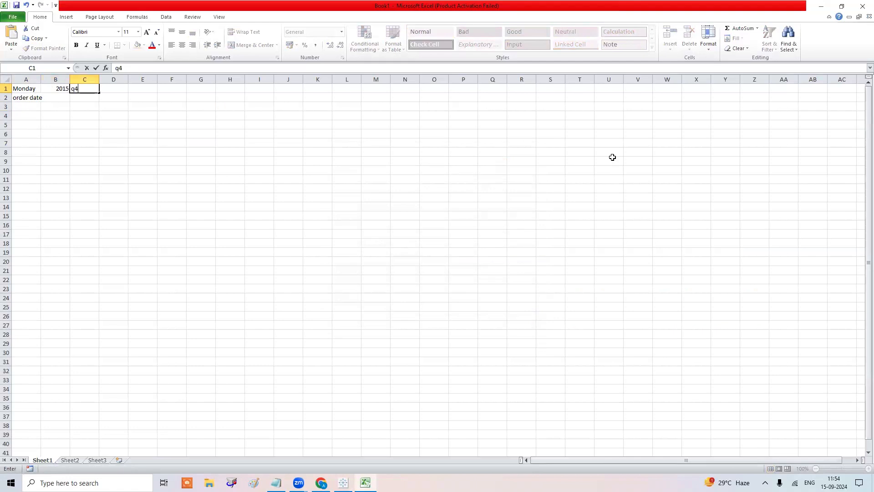
{"action": "key", "text": "Return"}
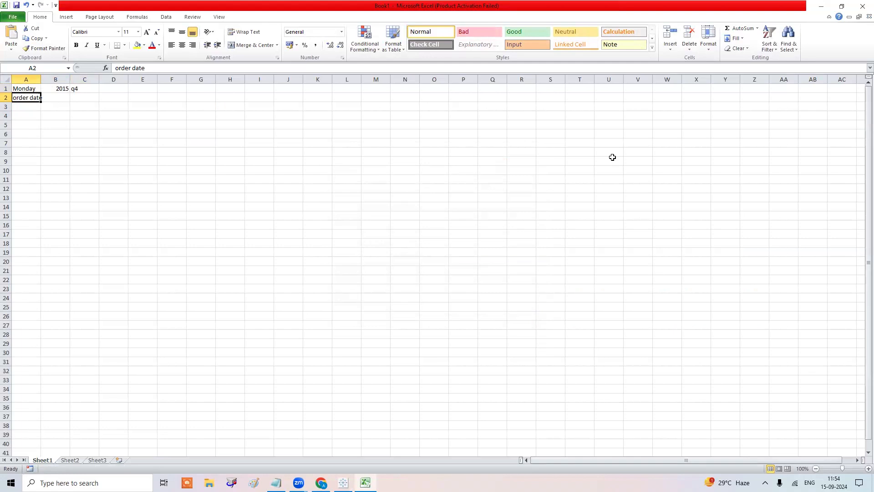
Enter the order dates 01-Oct, 08-Oct and 15-Oct in A3:A5.
{"action": "key", "text": "Return"}
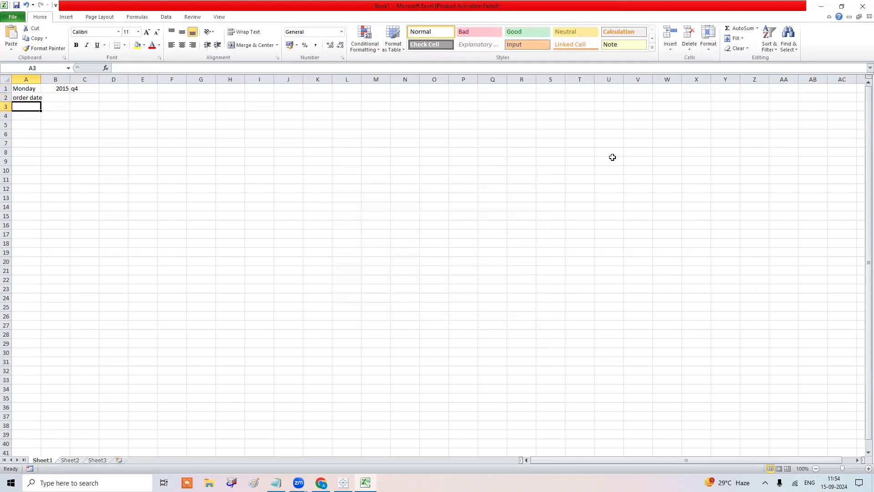
{"action": "type", "text": "1 jul"}
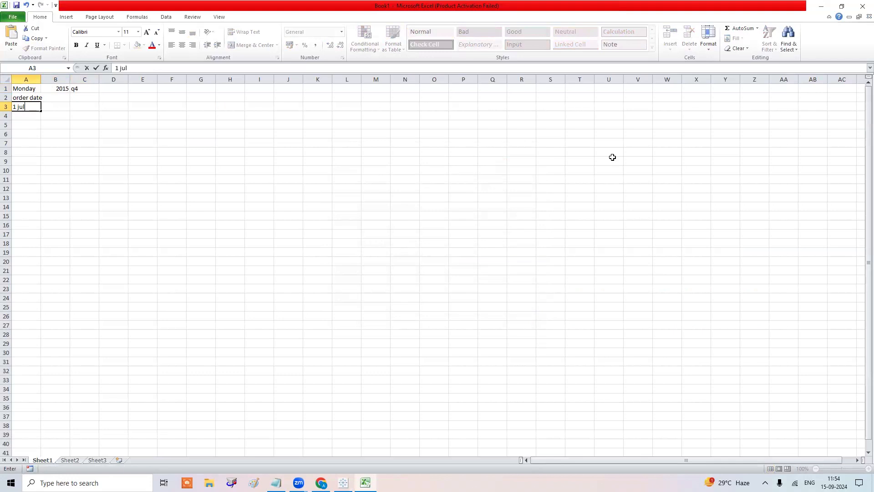
{"action": "key", "text": "BackSpace"}
{"action": "key", "text": "BackSpace"}
{"action": "key", "text": "BackSpace"}
{"action": "key", "text": "BackSpace"}
{"action": "type", "text": "o"}
{"action": "key", "text": "BackSpace"}
{"action": "type", "text": "oct"}
{"action": "key", "text": "Return"}
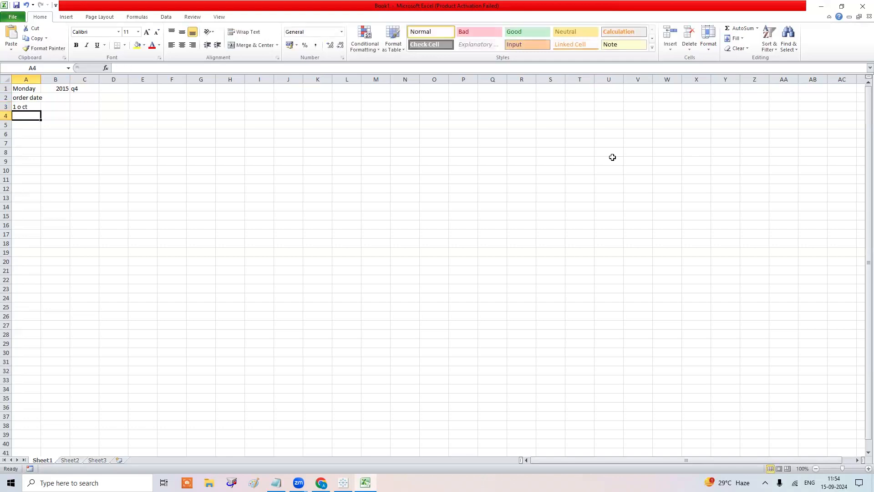
{"action": "type", "text": "8 oct"}
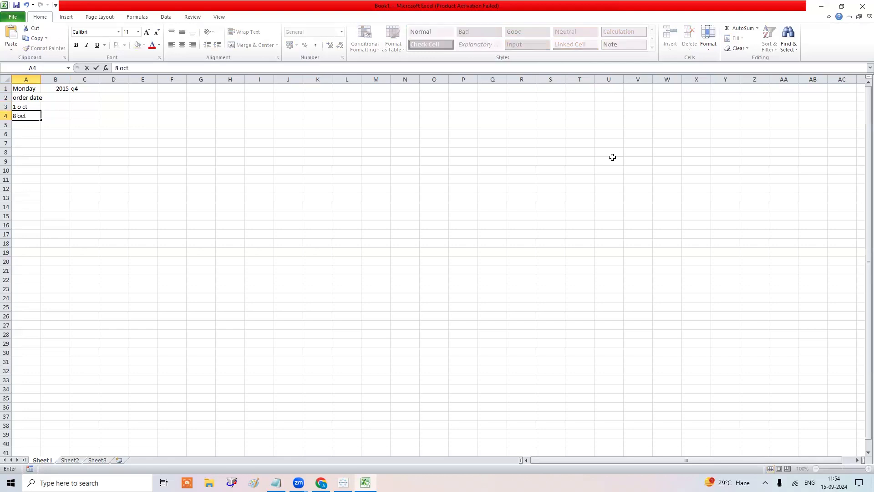
{"action": "key", "text": "Return"}
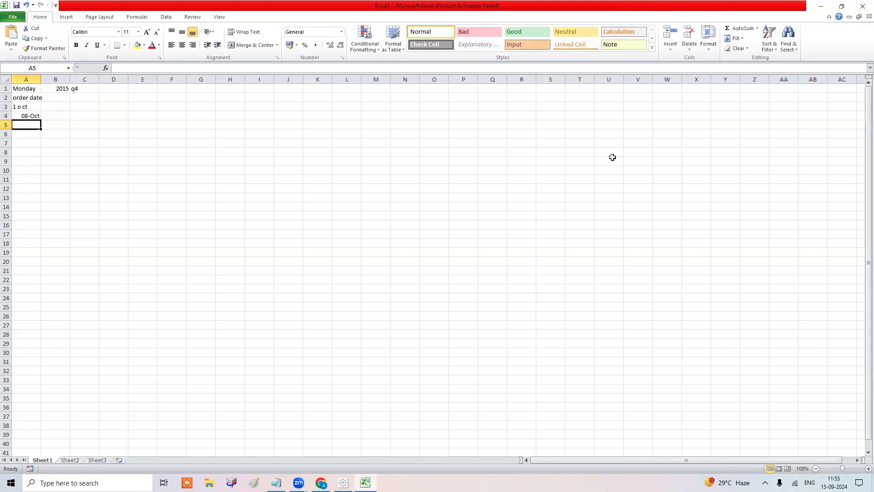
{"action": "type", "text": "15 oct"}
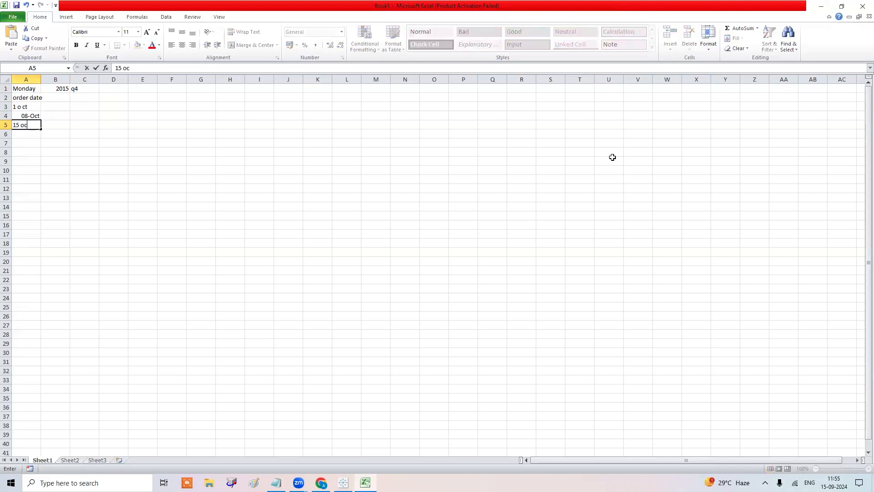
{"action": "key", "text": "Return"}
{"action": "key", "text": "Up"}
{"action": "key", "text": "Up"}
{"action": "key", "text": "Up"}
{"action": "type", "text": "1"}
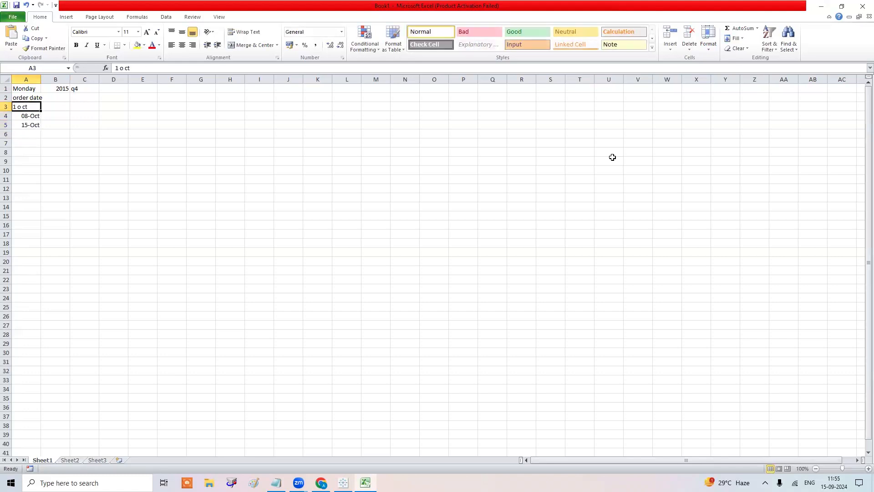
{"action": "type", "text": " oct"}
{"action": "key", "text": "Return"}
{"action": "key", "text": "Up"}
Add a sales column with 1000, 2000, 15000 and start a %chnge heading in C2.
{"action": "key", "text": "Right"}
{"action": "key", "text": "Up"}
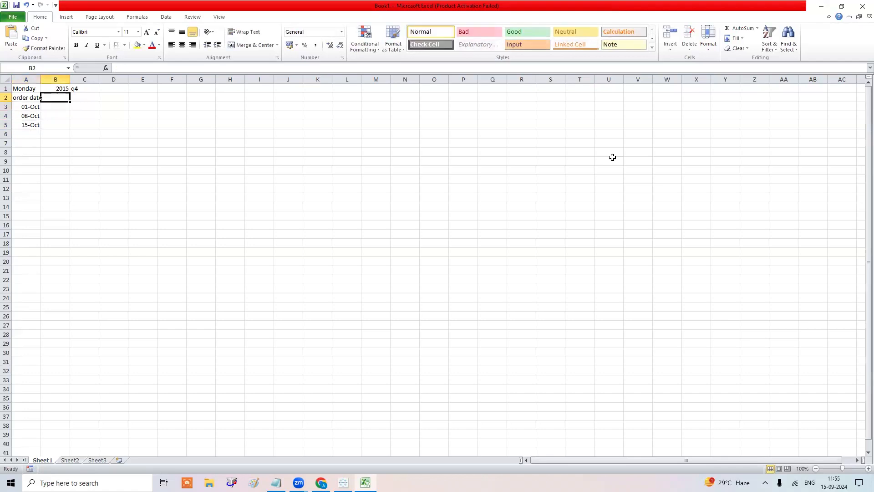
{"action": "type", "text": "sales"}
{"action": "key", "text": "Return"}
{"action": "type", "text": "1000"}
{"action": "key", "text": "Return"}
{"action": "type", "text": "2000"}
{"action": "key", "text": "Return"}
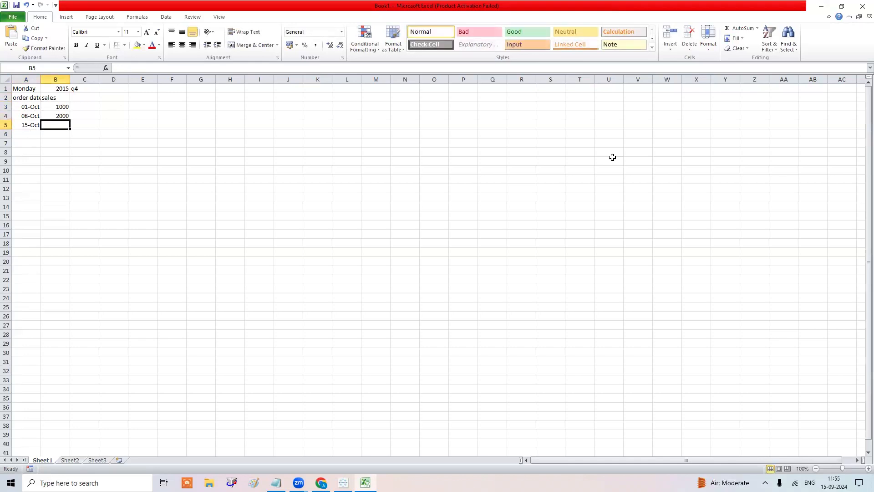
{"action": "type", "text": "15000"}
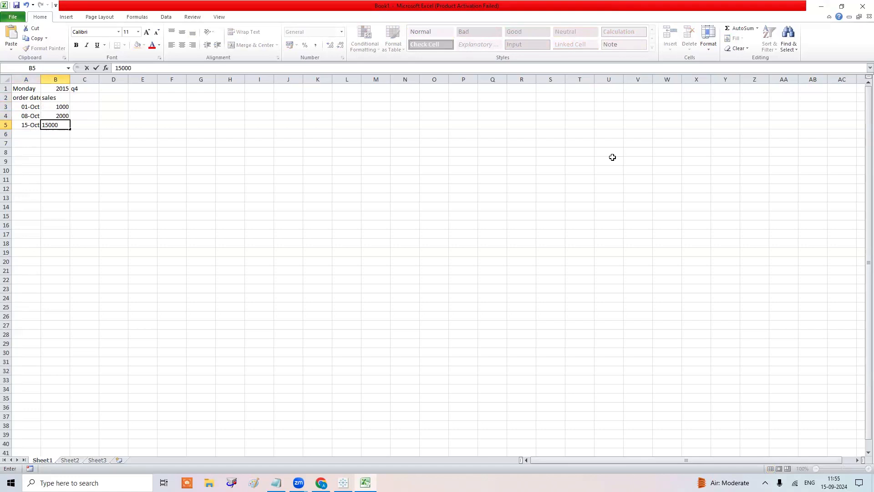
{"action": "key", "text": "Return"}
{"action": "key", "text": "Up"}
{"action": "key", "text": "Up"}
{"action": "key", "text": "Up"}
{"action": "key", "text": "Up"}
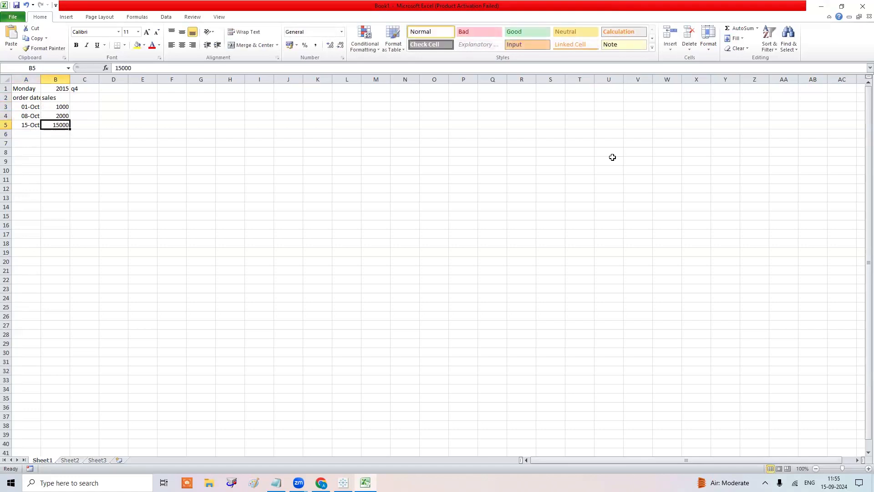
{"action": "key", "text": "Right"}
{"action": "type", "text": "%chnge"}
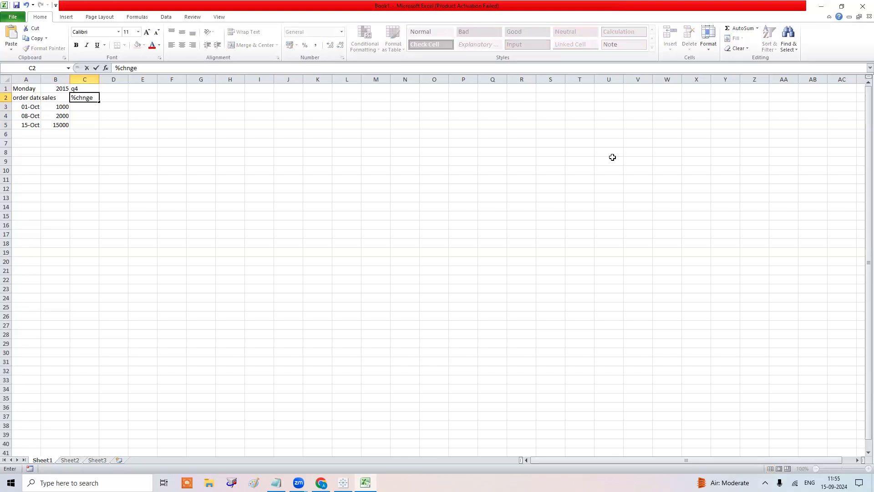
Enter the %chnge formula (B4-B3)/B3 in C4 and format it as a percentage.
{"action": "key", "text": "Return"}
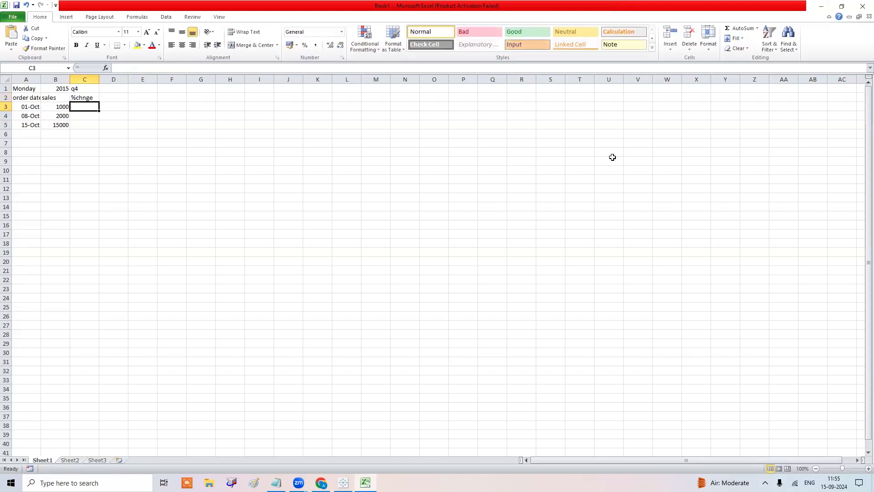
{"action": "key", "text": "Down"}
{"action": "type", "text": "="}
{"action": "key", "text": "Left"}
{"action": "type", "text": "-"}
{"action": "key", "text": "Up"}
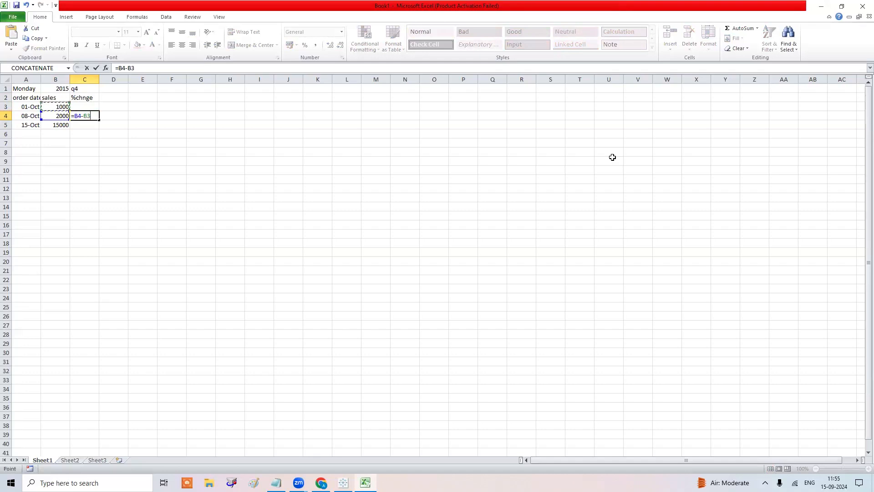
{"action": "type", "text": ")"}
{"action": "key", "text": "Return"}
{"action": "key", "text": "Return"}
{"action": "key", "text": "Return"}
{"action": "left_click", "coordinate": [119, 67]}
{"action": "type", "text": "("}
{"action": "left_click", "coordinate": [59, 105]}
{"action": "key", "text": "Return"}
{"action": "key", "text": "Up"}
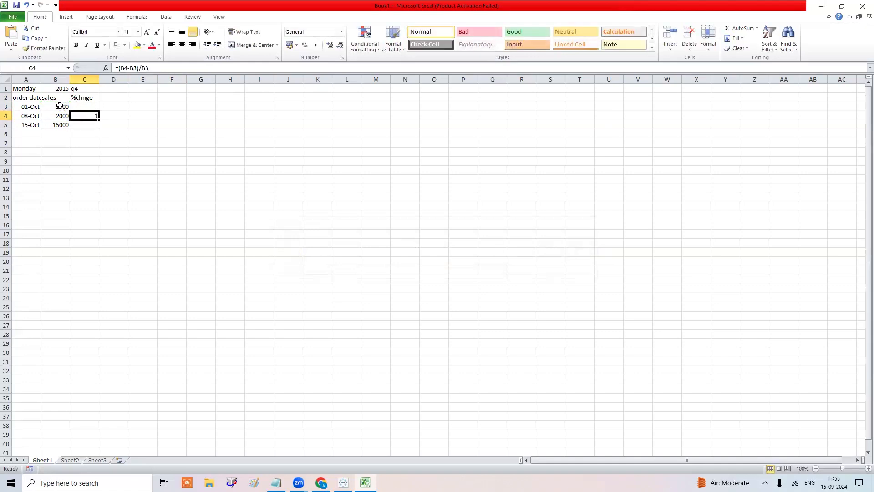
{"action": "left_click", "coordinate": [304, 45]}
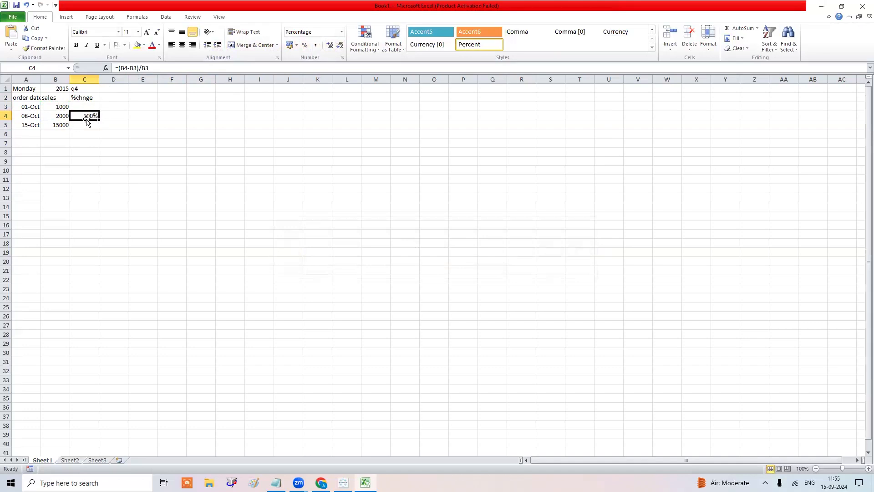
Fill the formula down to C5 and correct the 15-Oct sales from 15000 to 1500.
{"action": "left_click_drag", "start_coordinate": [99, 120], "coordinate": [92, 127]}
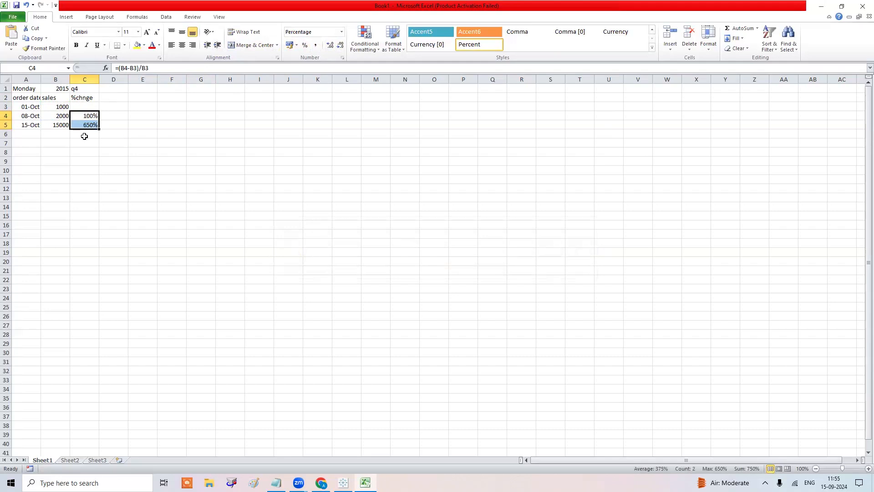
{"action": "left_click", "coordinate": [66, 126]}
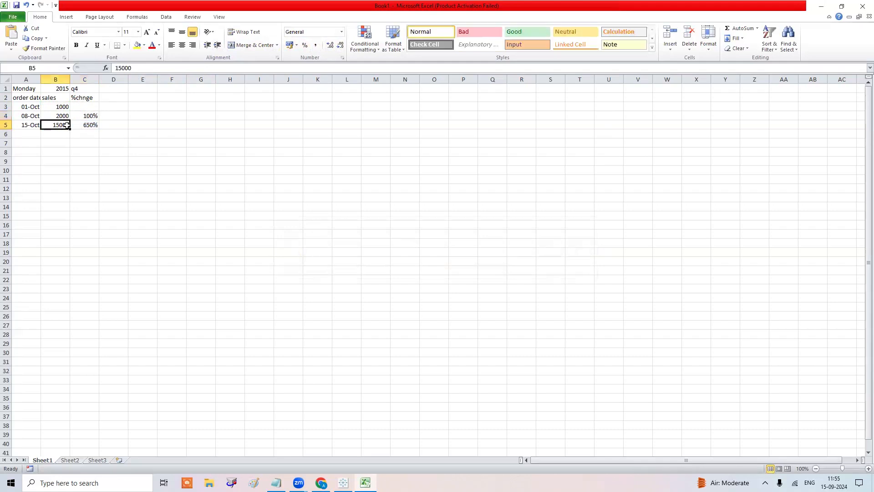
{"action": "double_click", "coordinate": [68, 126]}
{"action": "key", "text": "BackSpace"}
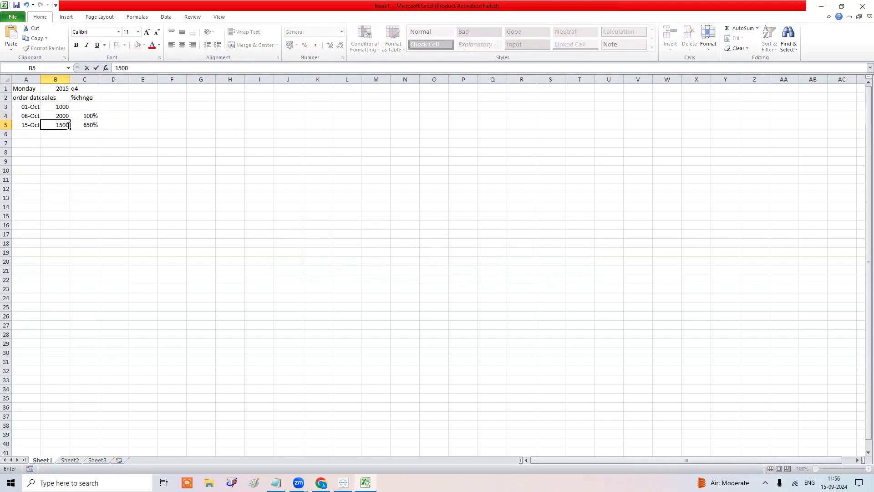
{"action": "key", "text": "Return"}
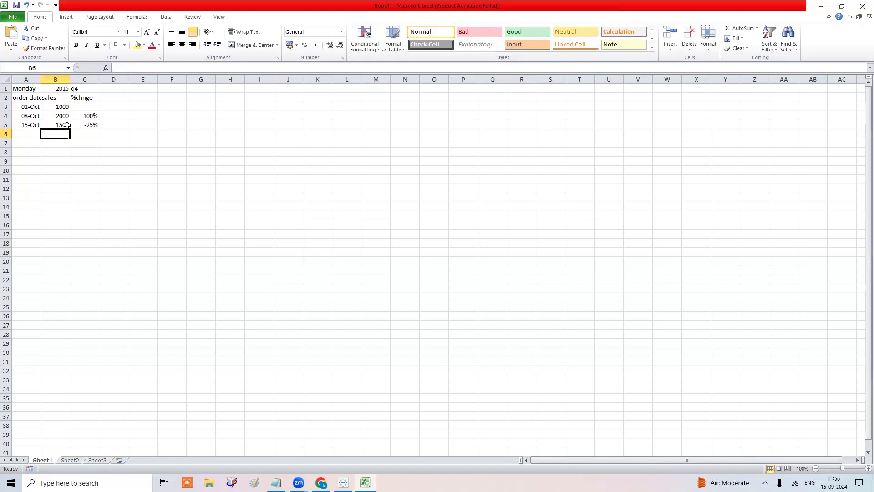
Select the A2:C5 table, zoom in, and autofit column A to the order dates.
{"action": "left_click_drag", "start_coordinate": [27, 96], "coordinate": [77, 123]}
{"action": "scroll", "coordinate": [45, 101], "scroll_direction": "up", "scroll_amount": 5, "text": "ctrl"}
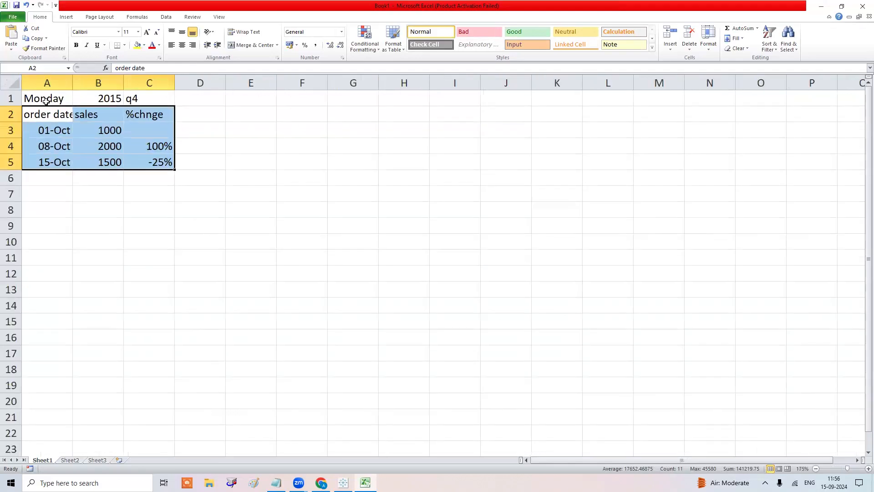
{"action": "double_click", "coordinate": [72, 84]}
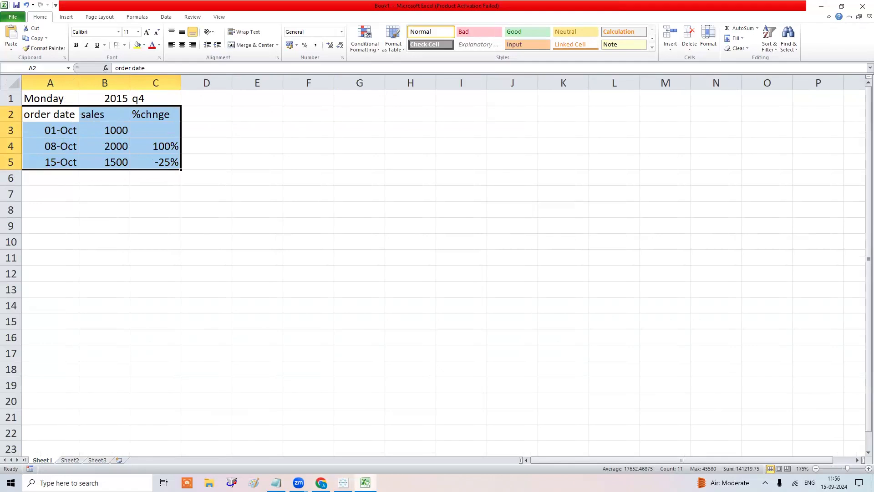
{"action": "left_click", "coordinate": [343, 483]}
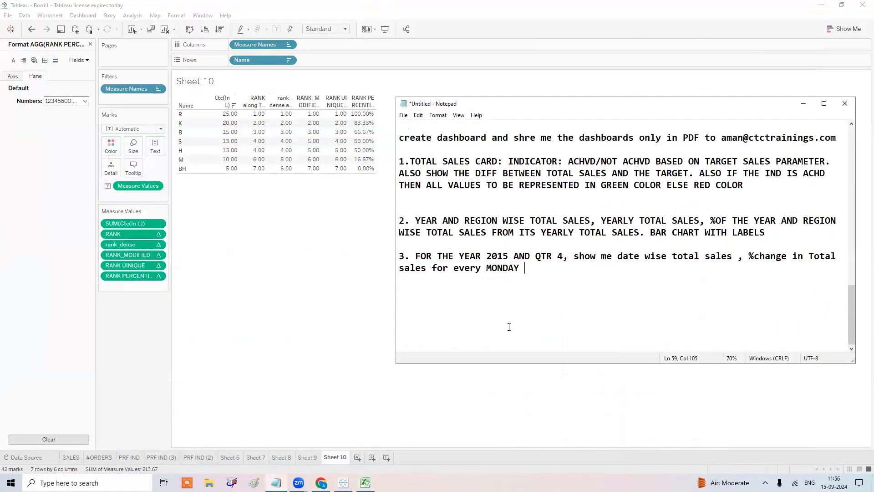
Add item 4: sub cat wise profit labels with green up arrow if profitable, red down arrow if loss.
{"action": "key", "text": "Return"}
{"action": "key", "text": "Return"}
{"action": "type", "text": "4. sub cat wise tota"}
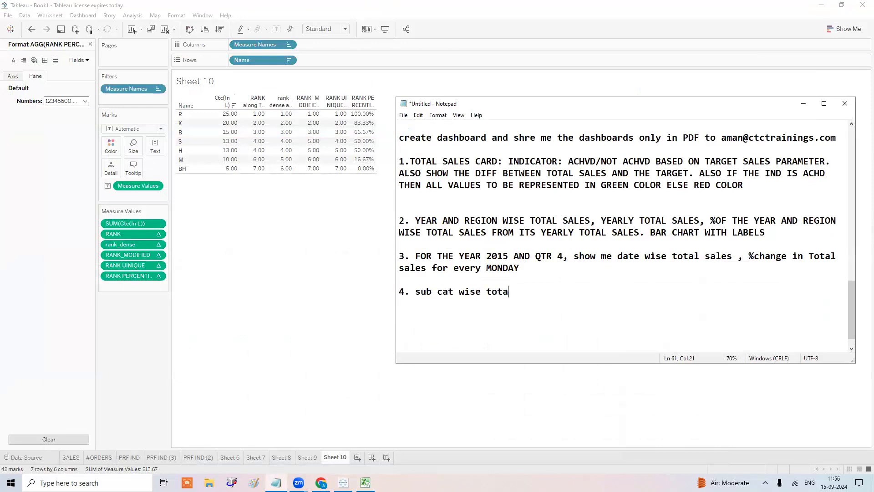
{"action": "type", "text": "l sales"}
{"action": "key", "text": "BackSpace"}
{"action": "key", "text": "BackSpace"}
{"action": "key", "text": "BackSpace"}
{"action": "key", "text": "BackSpace"}
{"action": "key", "text": "BackSpace"}
{"action": "type", "text": "pri"}
{"action": "type", "text": "fit"}
{"action": "key", "text": "BackSpace"}
{"action": "key", "text": "BackSpace"}
{"action": "key", "text": "BackSpace"}
{"action": "key", "text": "BackSpace"}
{"action": "type", "text": "ofit"}
{"action": "type", "text": ", in lab"}
{"action": "type", "text": "le"}
{"action": "key", "text": "BackSpace"}
{"action": "key", "text": "BackSpace"}
{"action": "key", "text": "BackSpace"}
{"action": "type", "text": "e"}
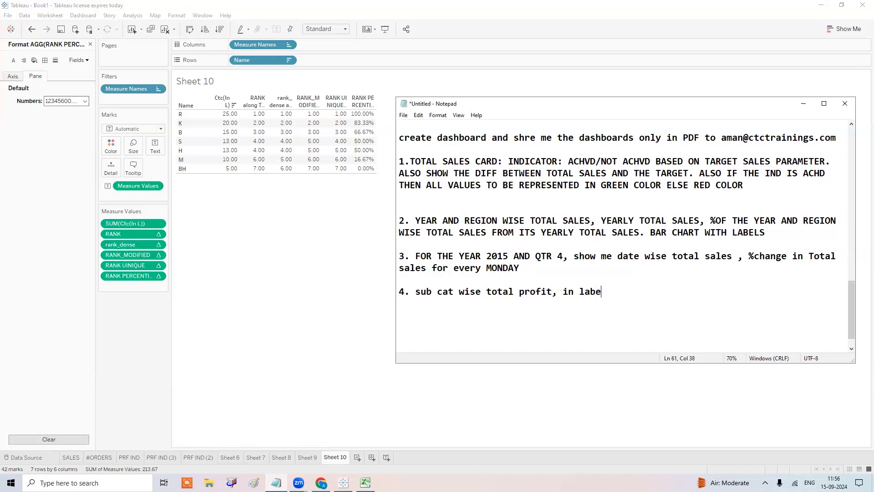
{"action": "type", "text": "ls show total pr"}
{"action": "type", "text": "ofit"}
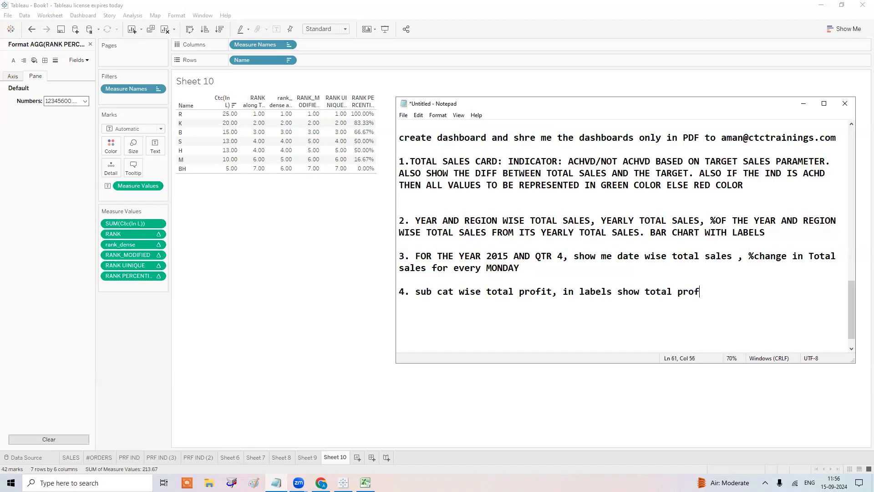
{"action": "type", "text": " and if p"}
{"action": "type", "text": "rofiable t"}
{"action": "type", "text": "hen up g"}
{"action": "type", "text": "reen "}
{"action": "type", "text": "arrow, "}
{"action": "type", "text": "and if lo"}
{"action": "type", "text": "ss then "}
{"action": "type", "text": "lab"}
{"action": "key", "text": "BackSpace"}
{"action": "key", "text": "BackSpace"}
{"action": "key", "text": "BackSpace"}
{"action": "type", "text": "fif =="}
{"action": "key", "text": "BackSpace"}
{"action": "key", "text": "BackSpace"}
{"action": "key", "text": "BackSpace"}
{"action": "key", "text": "BackSpace"}
{"action": "type", "text": "g"}
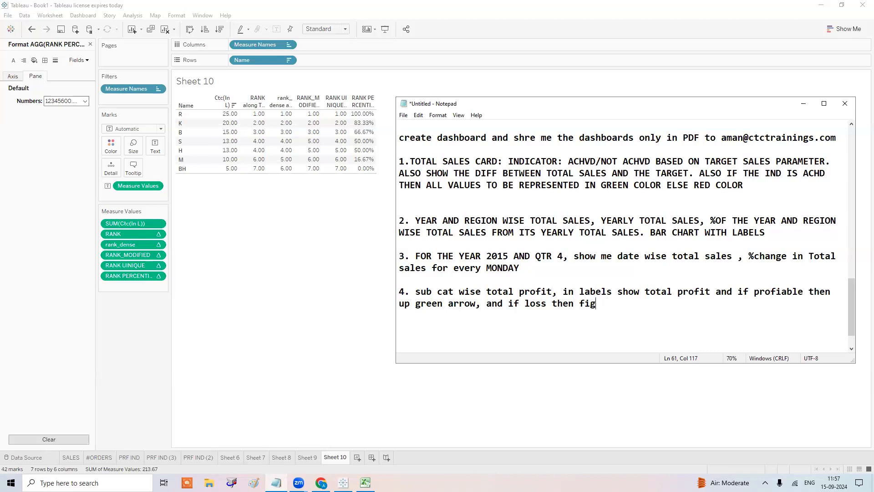
{"action": "type", "text": " + down red arrow"}
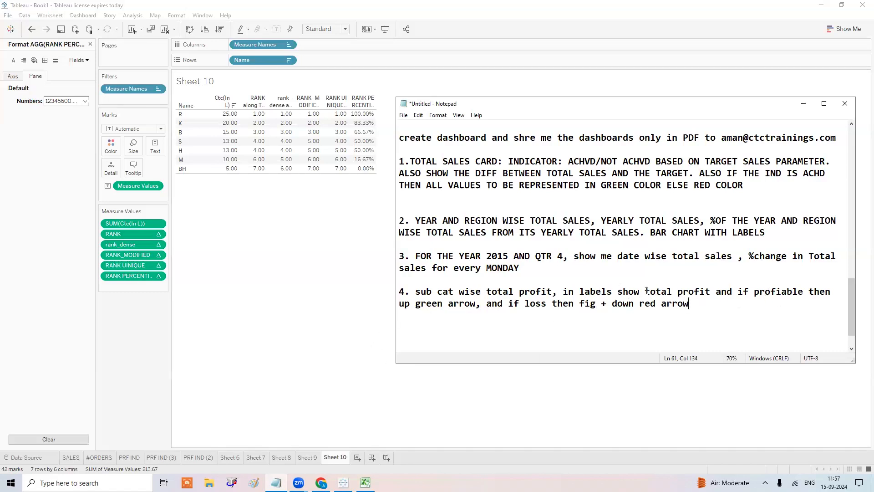
Change 'total profit' to 'total profit fig' and paste it over 'fig' in the loss clause.
{"action": "left_click", "coordinate": [710, 291]}
{"action": "type", "text": "fig"}
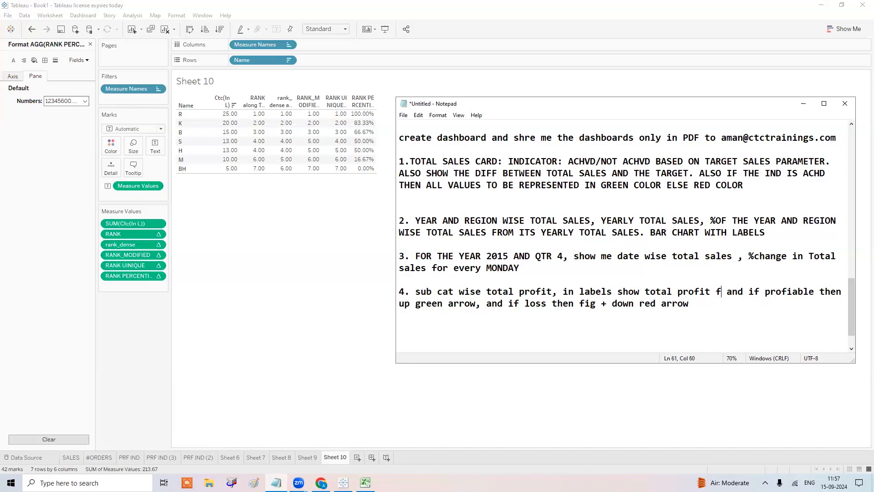
{"action": "left_click_drag", "start_coordinate": [732, 292], "coordinate": [647, 290]}
{"action": "key", "text": "ctrl+c"}
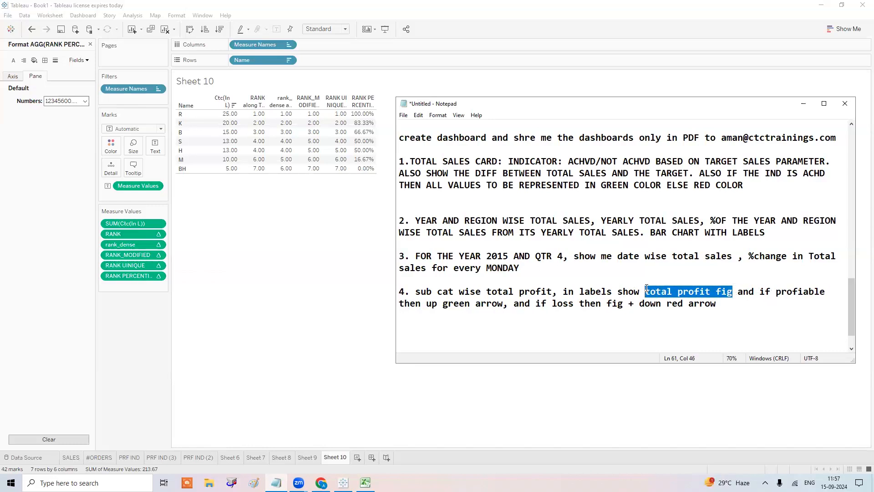
{"action": "double_click", "coordinate": [622, 306]}
{"action": "key", "text": "Left"}
{"action": "left_click_drag", "start_coordinate": [622, 306], "coordinate": [609, 306]}
{"action": "key", "text": "ctrl+v"}
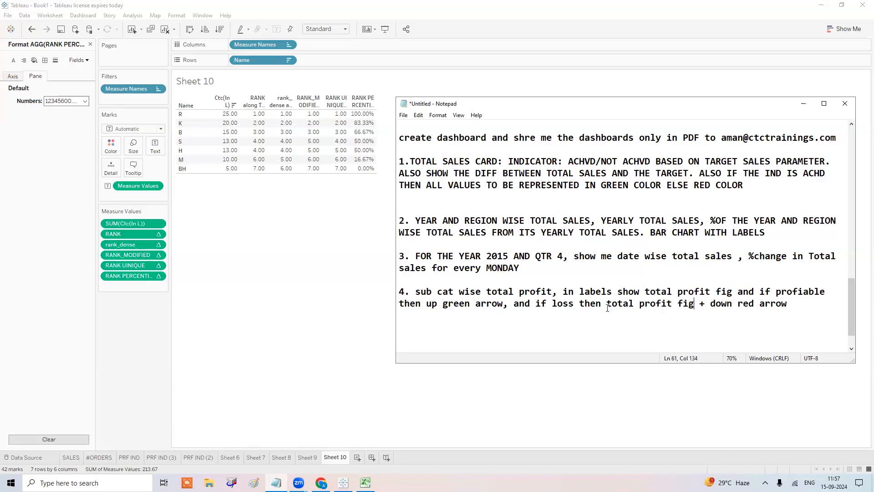
{"action": "key", "text": "alt+Tab"}
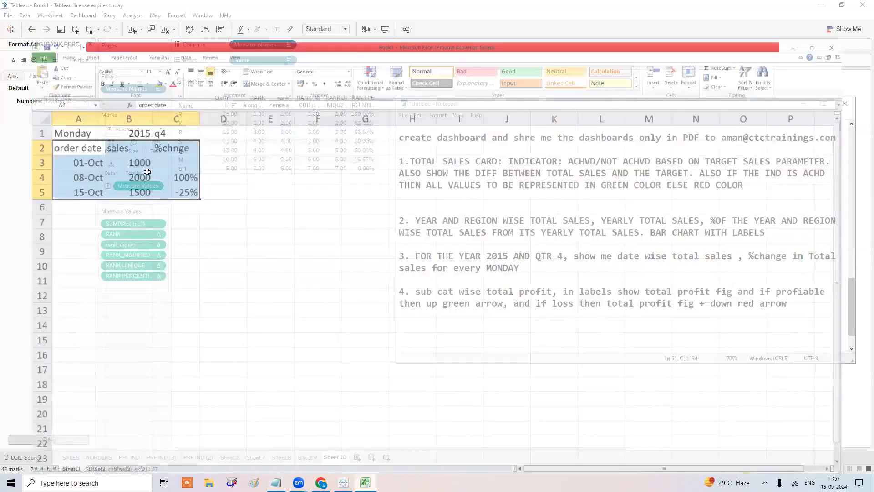
Review the sales header and the 100% and -25% change values in C4 and C5.
{"action": "left_click", "coordinate": [112, 131]}
{"action": "left_click", "coordinate": [112, 115]}
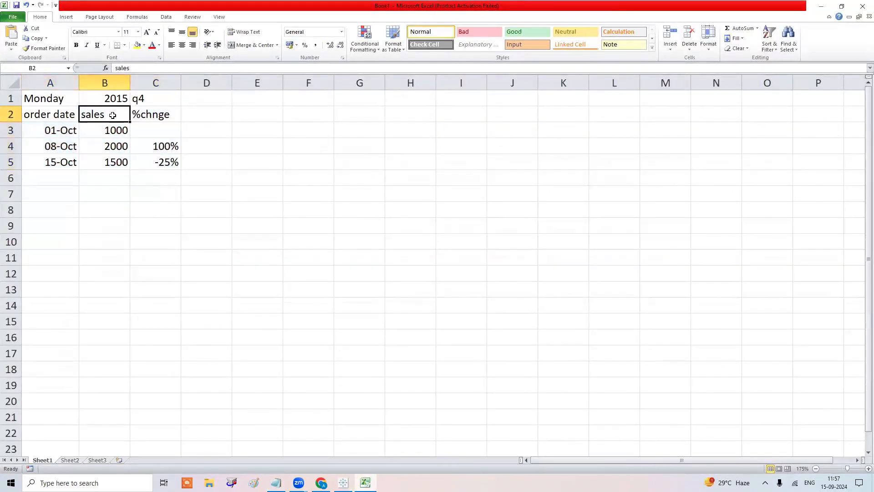
{"action": "type", "text": "pro"}
{"action": "key", "text": "Escape"}
{"action": "left_click", "coordinate": [161, 146]}
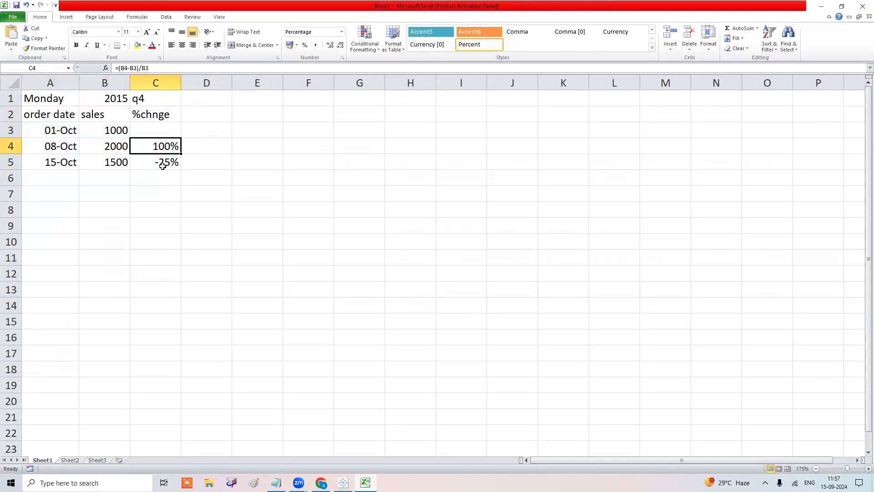
{"action": "left_click", "coordinate": [163, 164]}
Enter '100 up arrow' in D4.
{"action": "left_click", "coordinate": [222, 147]}
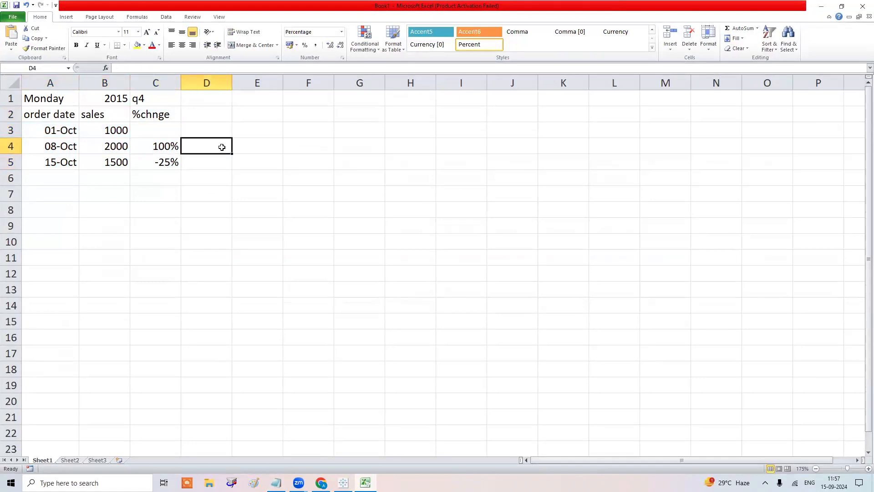
{"action": "type", "text": "100"}
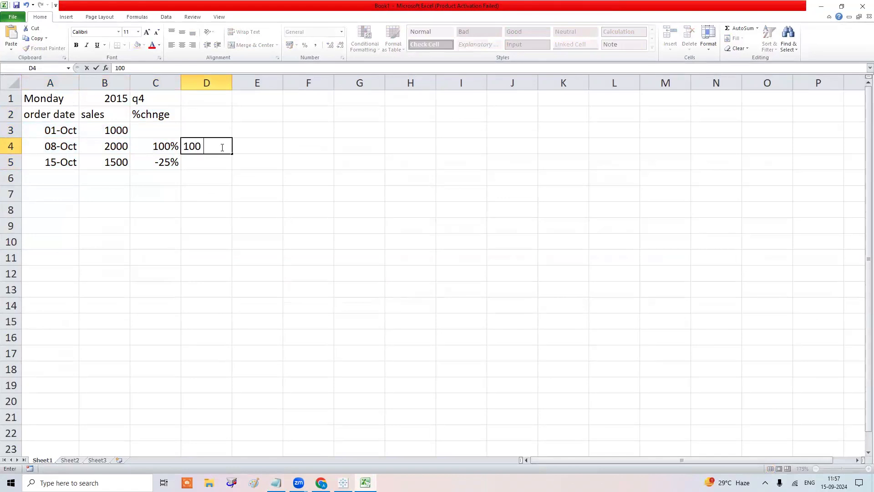
{"action": "type", "text": " uup"}
{"action": "key", "text": "BackSpace"}
{"action": "key", "text": "BackSpace"}
{"action": "type", "text": "arrow"}
{"action": "key", "text": "BackSpace"}
{"action": "key", "text": "BackSpace"}
{"action": "key", "text": "BackSpace"}
{"action": "key", "text": "BackSpace"}
{"action": "key", "text": "BackSpace"}
{"action": "key", "text": "BackSpace"}
{"action": "type", "text": "p arrow"}
{"action": "key", "text": "Return"}
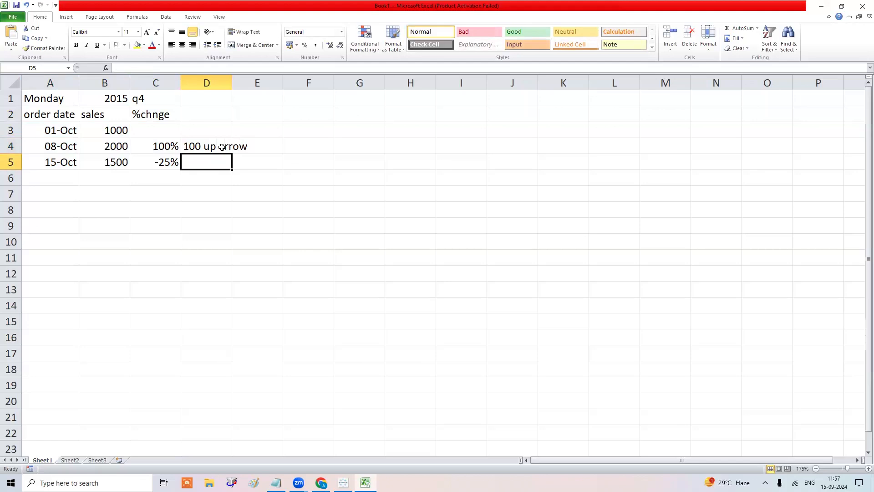
Type '-25 down red arrow' in D5 and dismiss Excel's formula error message.
{"action": "type", "text": "-25 "}
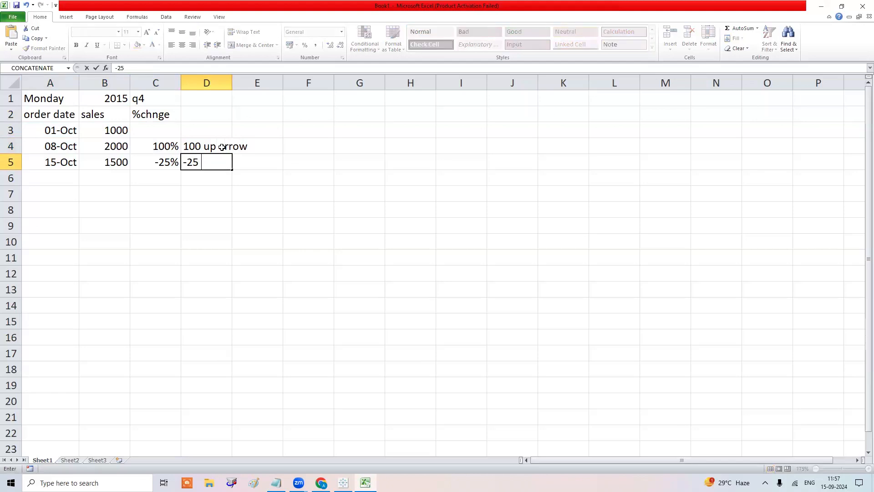
{"action": "type", "text": "down red arrow"}
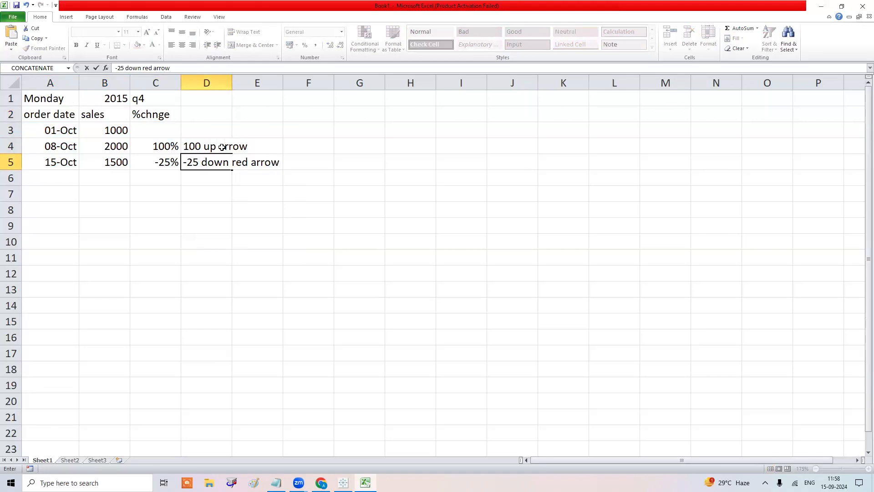
{"action": "key", "text": "Return"}
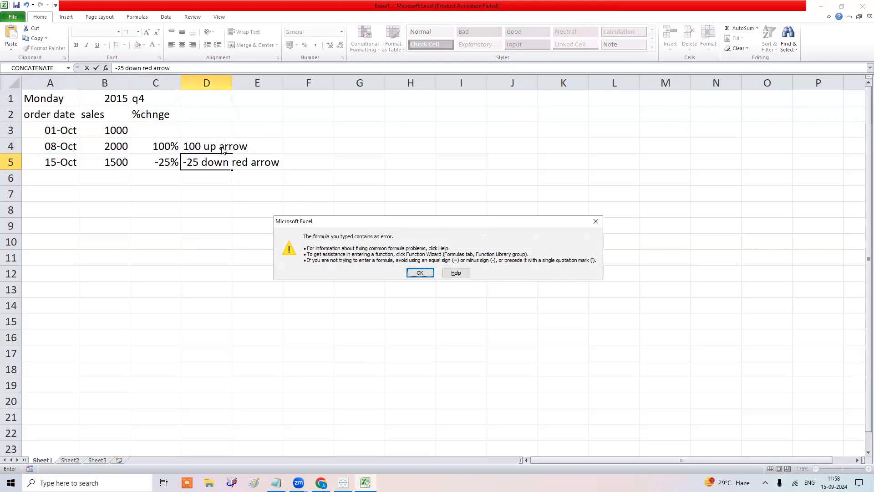
{"action": "key", "text": "Return"}
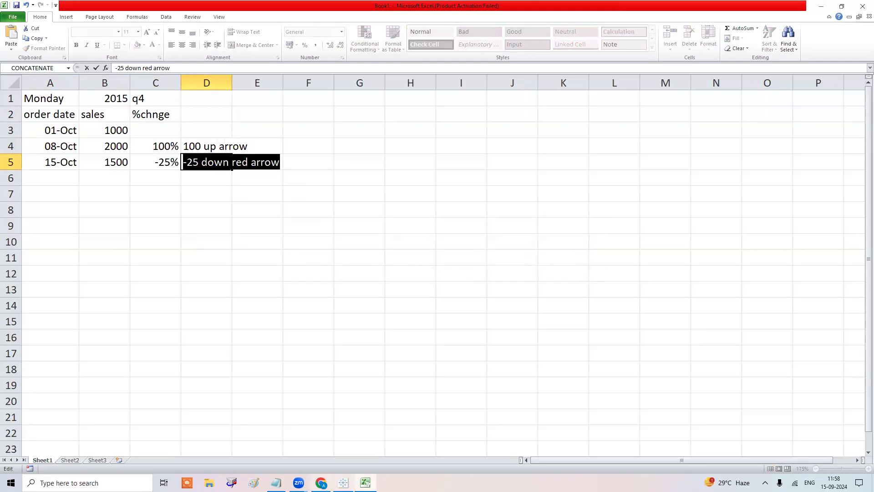
{"action": "key", "text": "Home"}
{"action": "key", "text": "alt+Tab"}
Save As the notes, changing the earlier 14TH file name to '15TH SEP 4084 BATCH CLASS TOPIC & ASSIGNMENT'.
{"action": "left_click", "coordinate": [403, 115]}
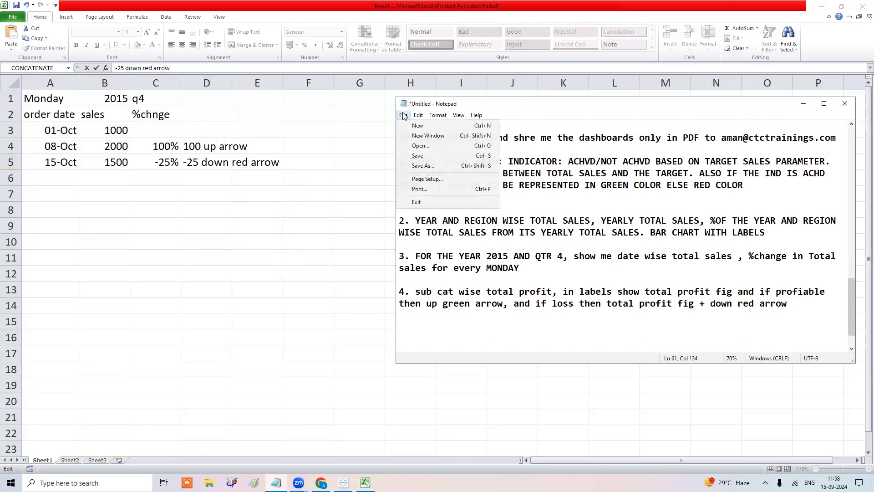
{"action": "left_click", "coordinate": [423, 166]}
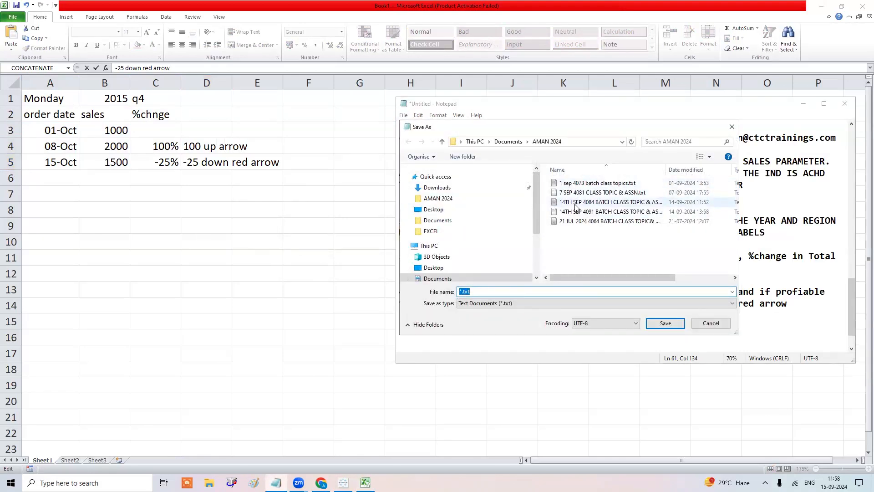
{"action": "left_click", "coordinate": [577, 202]}
{"action": "left_click", "coordinate": [462, 290]}
{"action": "left_click", "coordinate": [461, 291]}
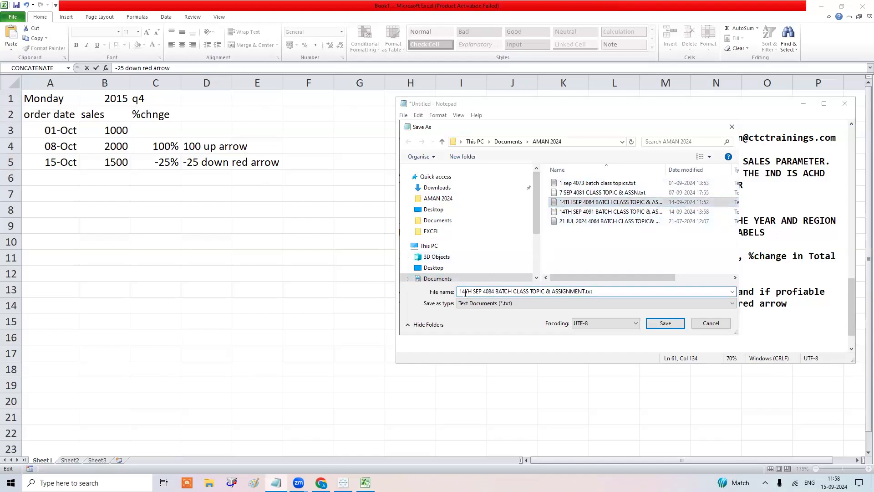
{"action": "key", "text": "Delete"}
{"action": "type", "text": "5"}
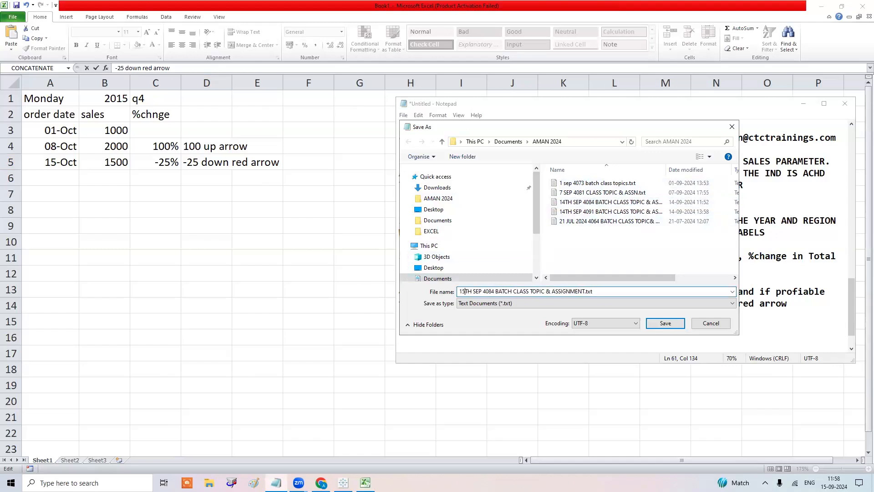
{"action": "key", "text": "ctrl+a"}
{"action": "key", "text": "ctrl+c"}
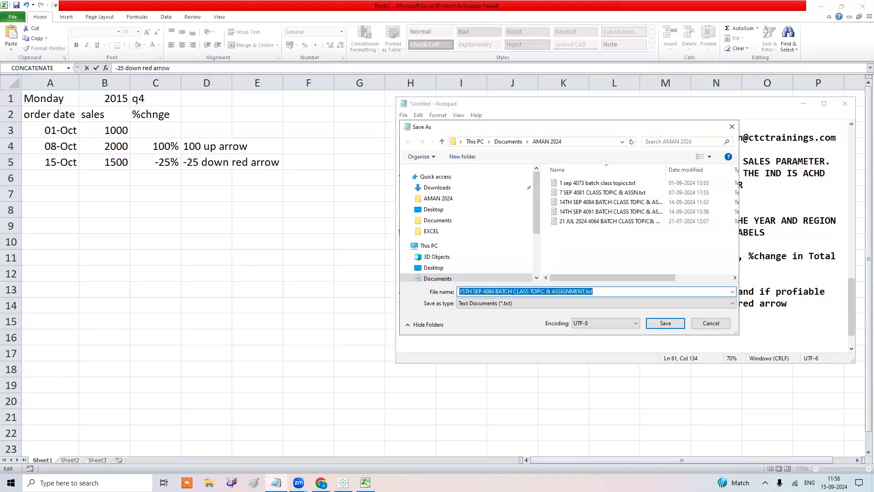
{"action": "left_click", "coordinate": [667, 323]}
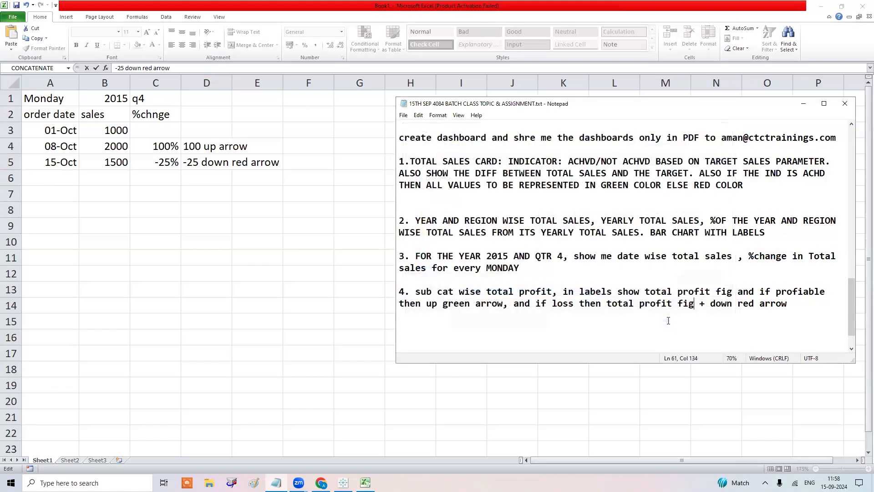
{"action": "left_click", "coordinate": [325, 482]}
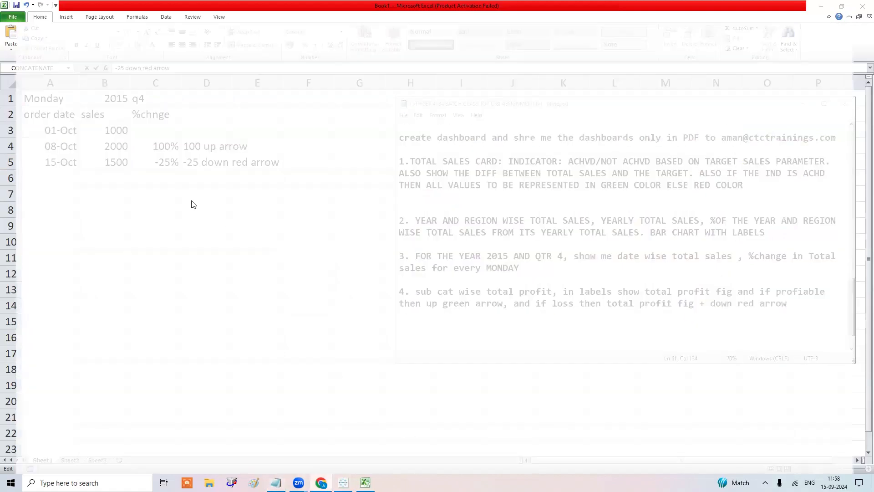
Compose an email to the suggested recipient with subject '15TH SEP 4084 BATCH CLASS TOPIC & ASSIGNMENT.' and body 'pfa'.
{"action": "left_click", "coordinate": [146, 18]}
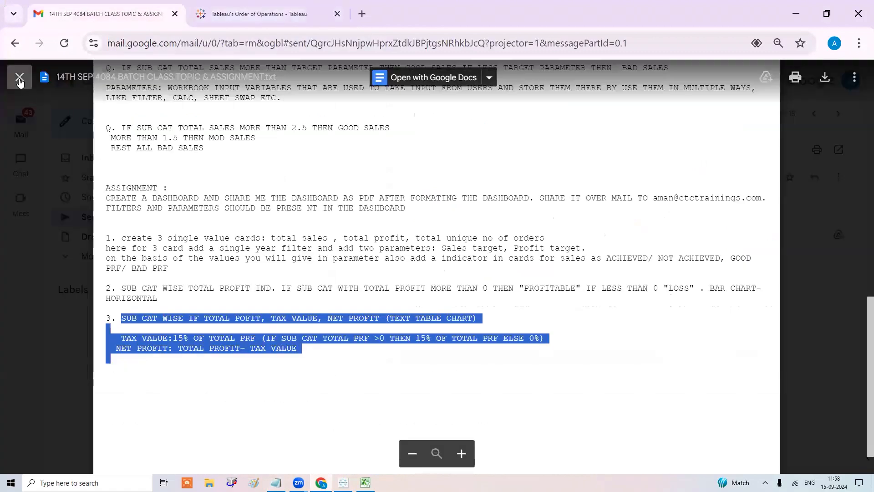
{"action": "left_click", "coordinate": [19, 80]}
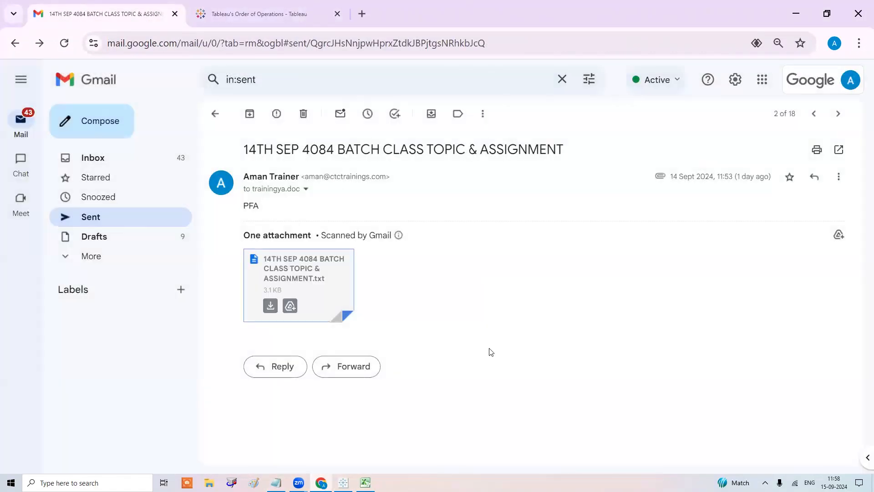
{"action": "double_click", "coordinate": [370, 244]}
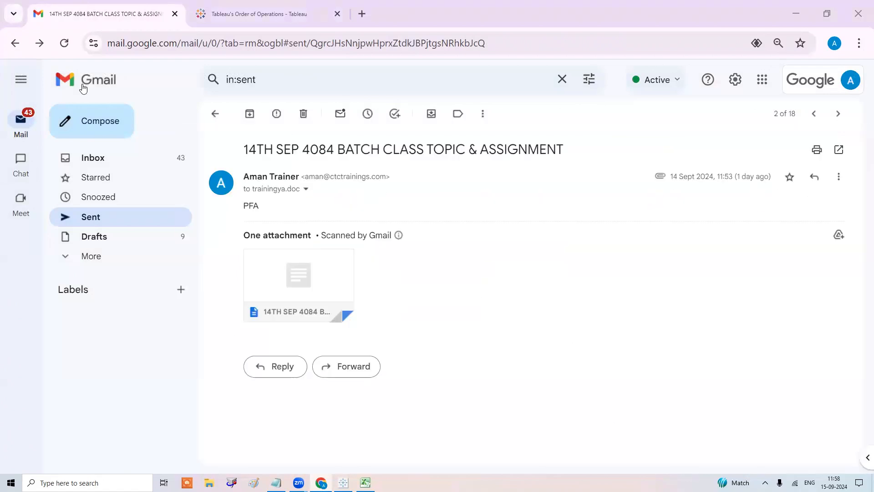
{"action": "left_click", "coordinate": [91, 119]}
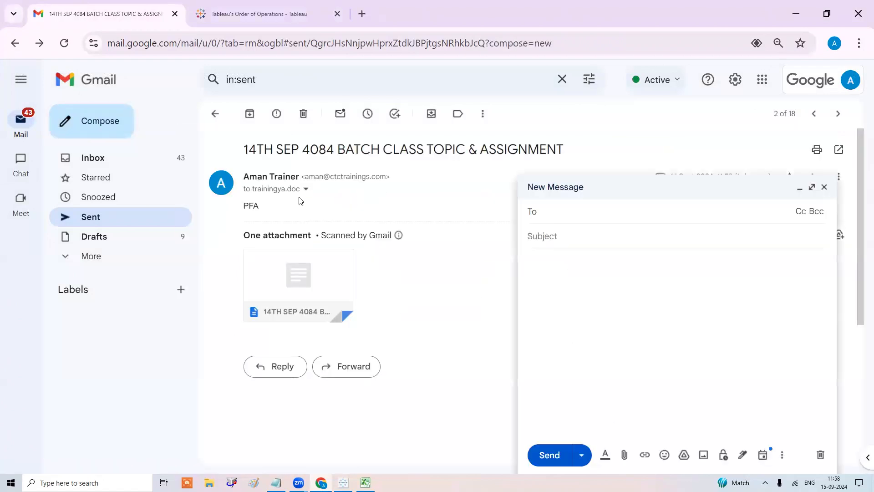
{"action": "type", "text": "tra"}
{"action": "key", "text": "Return"}
{"action": "key", "text": "Tab"}
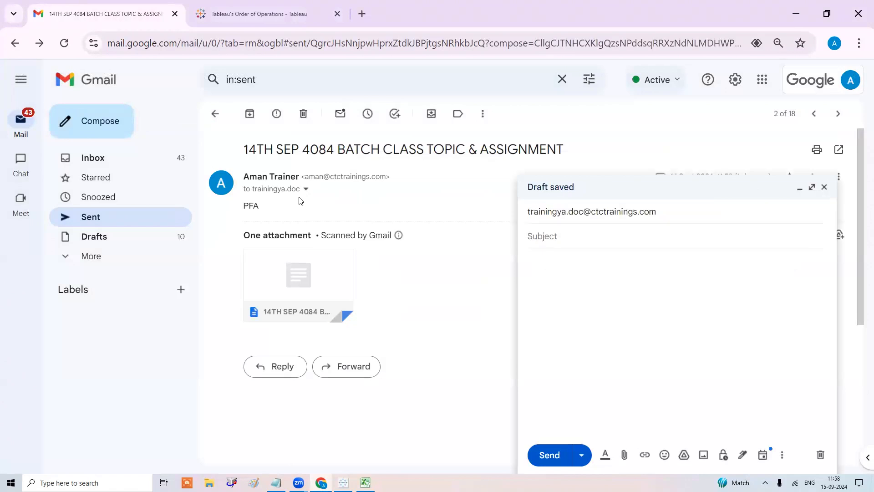
{"action": "key", "text": "ctrl+v"}
{"action": "key", "text": "BackSpace"}
{"action": "key", "text": "BackSpace"}
{"action": "key", "text": "BackSpace"}
{"action": "key", "text": "Tab"}
{"action": "type", "text": "pfa"}
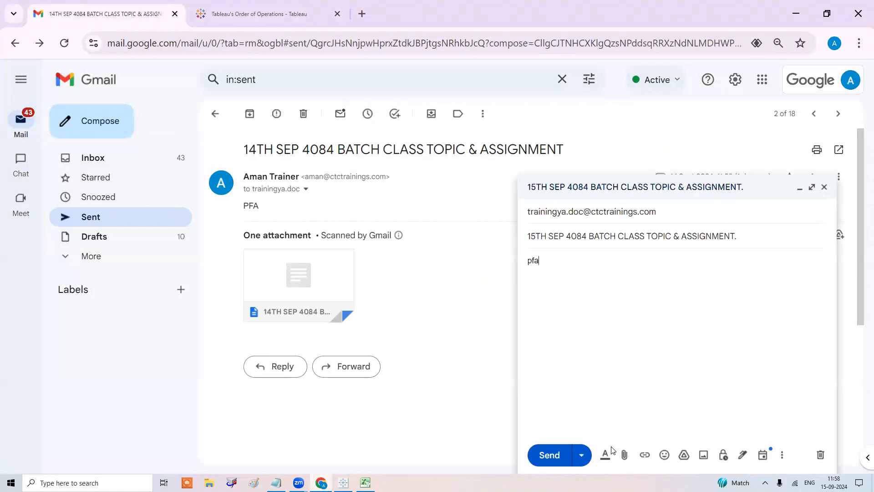
Attach the 15TH SEP assignment notes .txt file and send the email.
{"action": "left_click", "coordinate": [623, 454]}
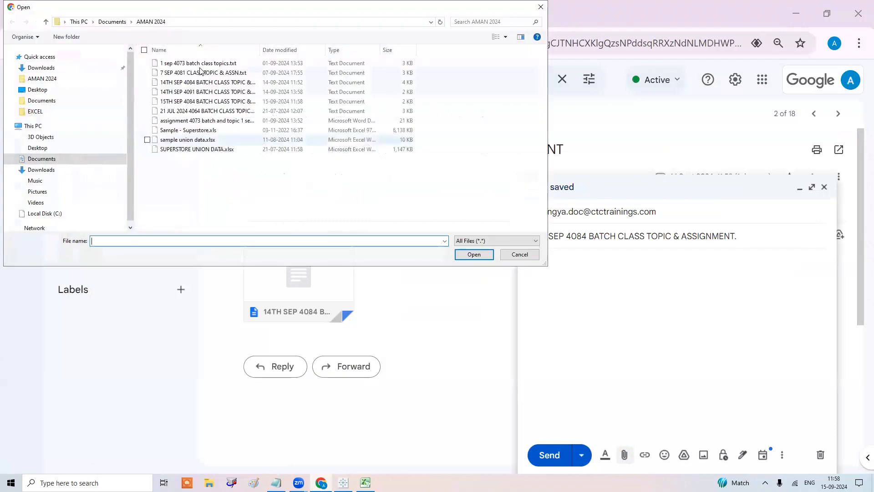
{"action": "left_click", "coordinate": [206, 102]}
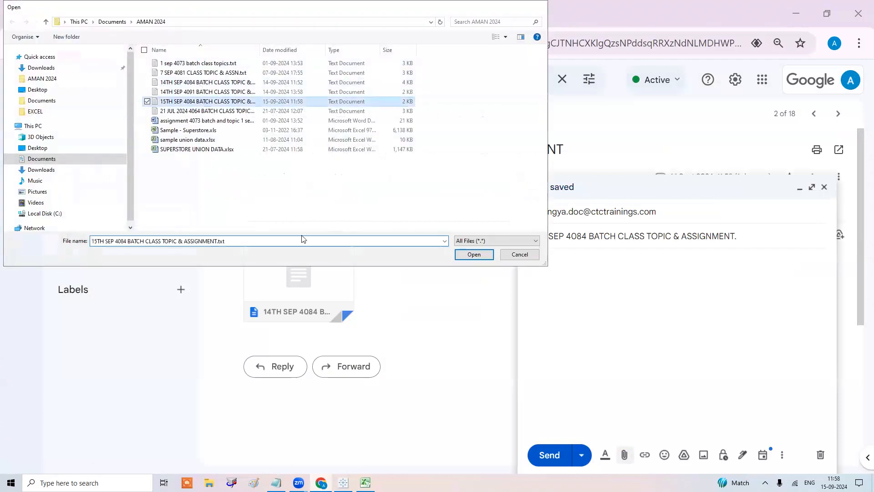
{"action": "key", "text": "Return"}
{"action": "left_click", "coordinate": [541, 455]}
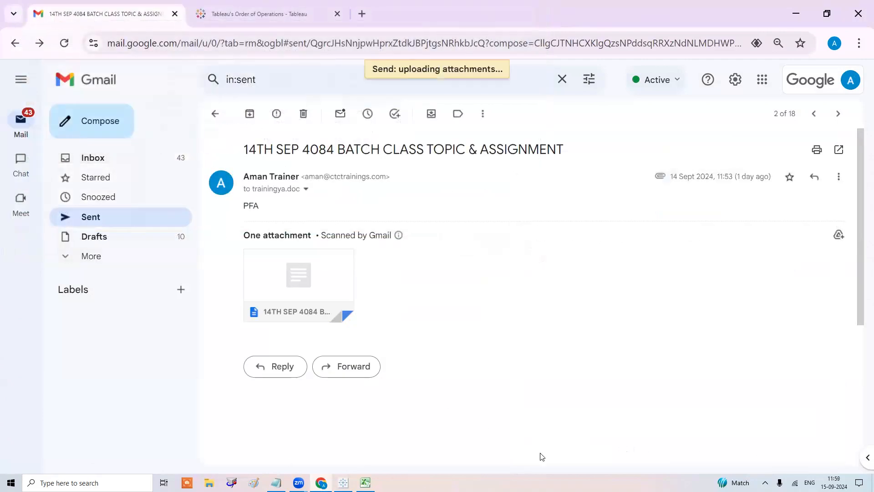
{"action": "key", "text": "alt+Tab"}
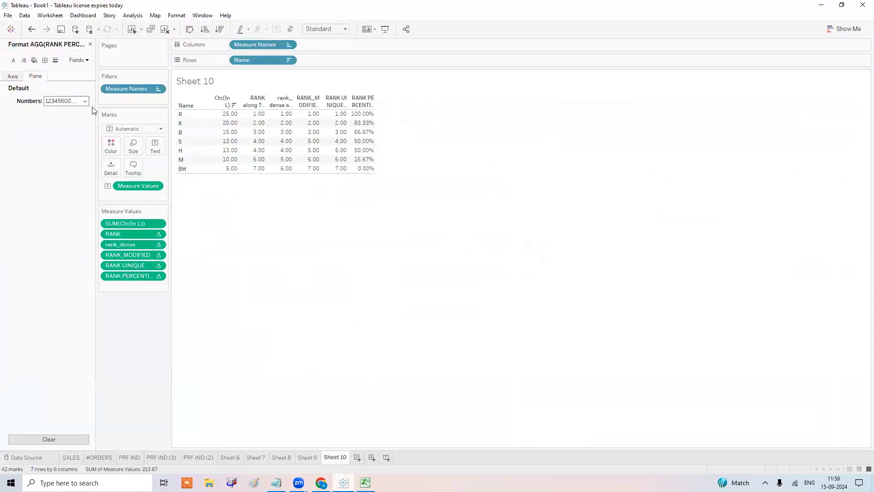
Close the Format pane and build a dashboard with the #ORDERS total card and PRF IND (2) table.
{"action": "left_click", "coordinate": [90, 45]}
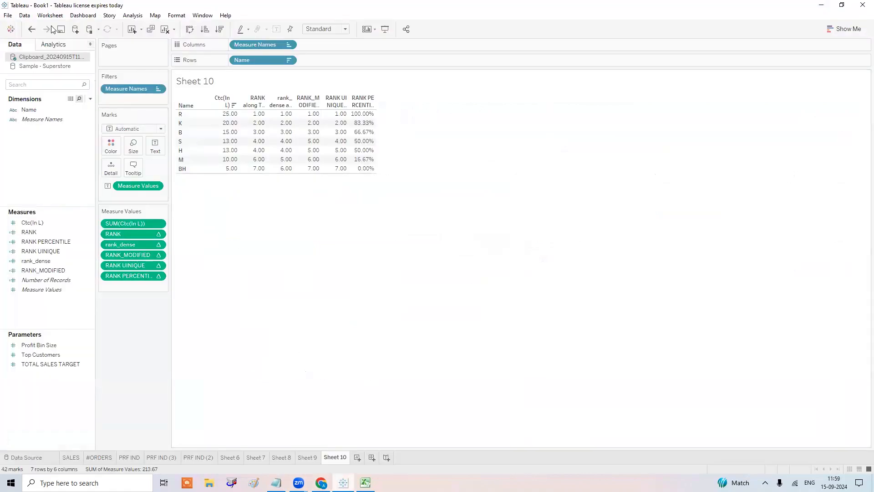
{"action": "left_click", "coordinate": [9, 16]}
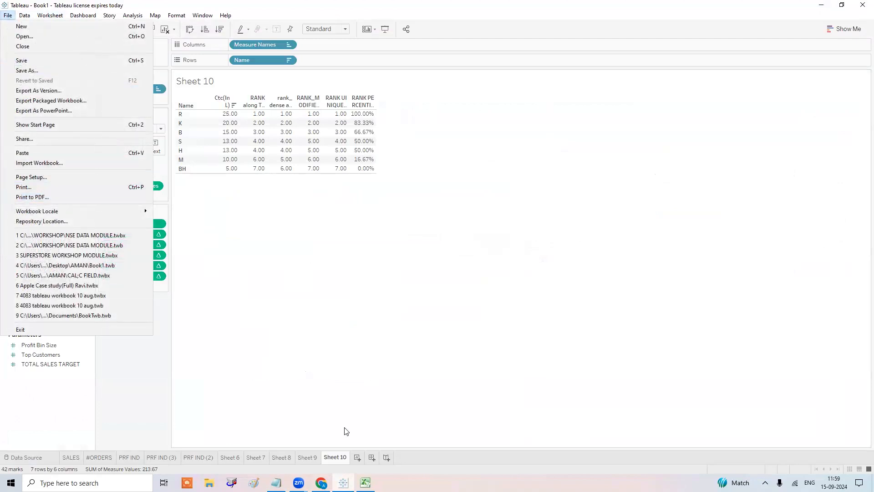
{"action": "left_click", "coordinate": [372, 457]}
{"action": "left_click_drag", "start_coordinate": [63, 157], "coordinate": [212, 175]}
{"action": "left_click_drag", "start_coordinate": [35, 184], "coordinate": [206, 182]}
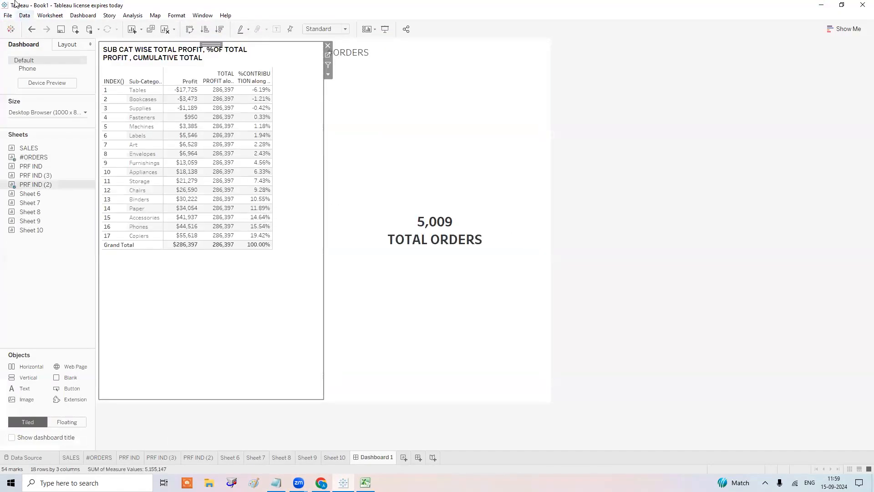
Cancel printing the dashboard to PDF and add a new blank Dashboard 2.
{"action": "left_click", "coordinate": [20, 16]}
{"action": "left_click", "coordinate": [20, 16]}
{"action": "left_click", "coordinate": [8, 16]}
{"action": "left_click", "coordinate": [66, 196]}
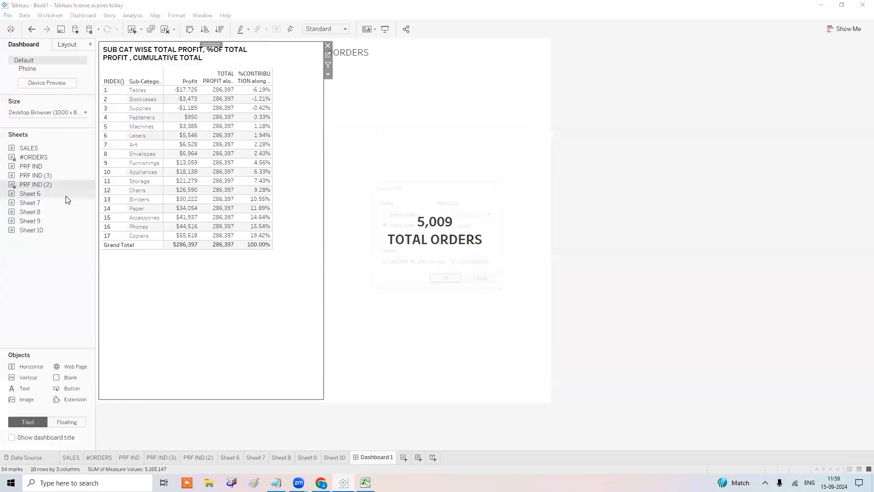
{"action": "left_click", "coordinate": [137, 202]}
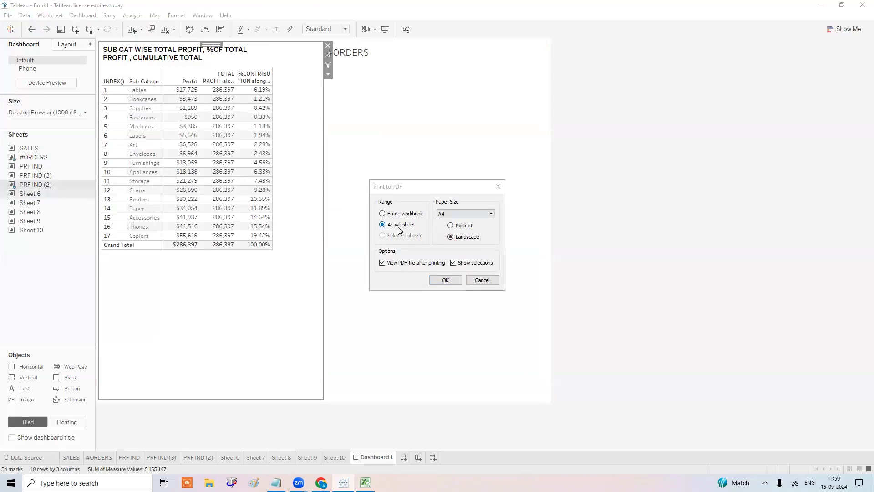
{"action": "left_click", "coordinate": [498, 186]}
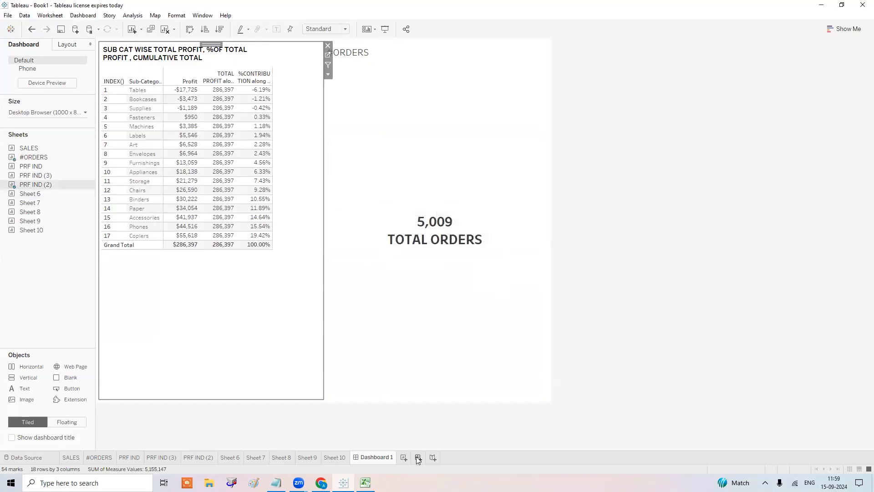
{"action": "left_click", "coordinate": [418, 458]}
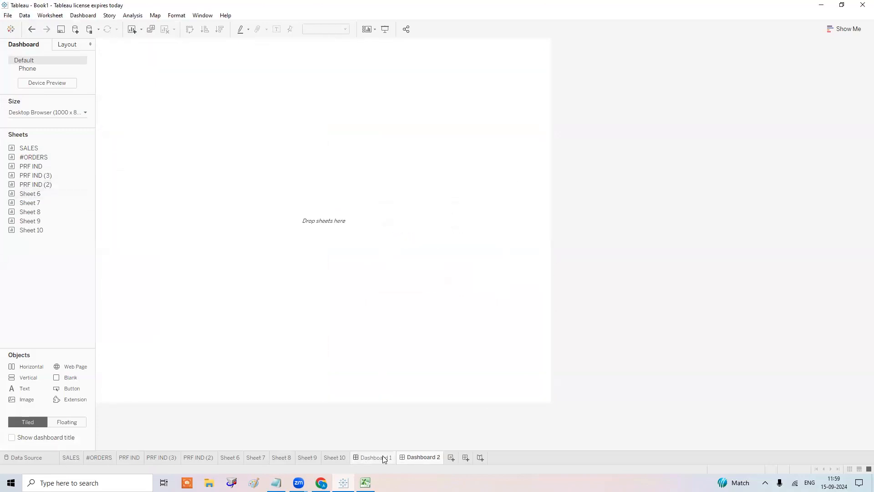
Print the selected sheets with Unspecified paper size to Book1.pdf, replacing the existing file, then view and close it in Edge.
{"action": "left_click", "coordinate": [9, 16]}
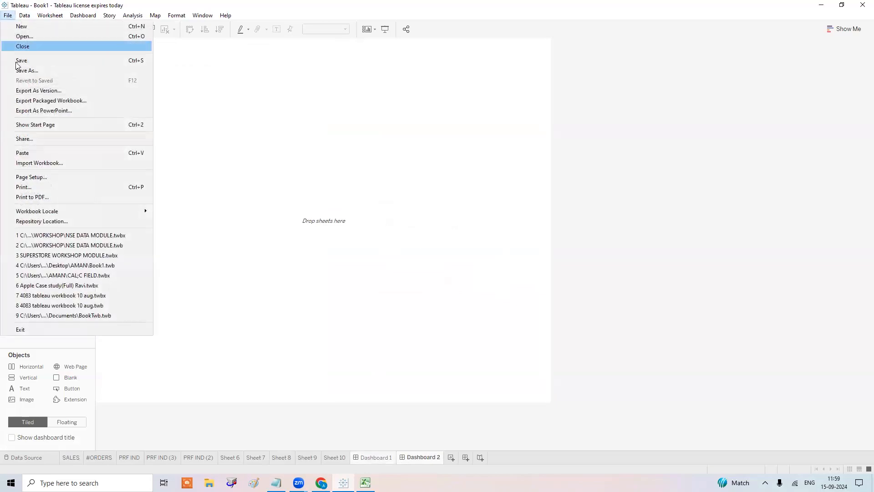
{"action": "left_click", "coordinate": [35, 196]}
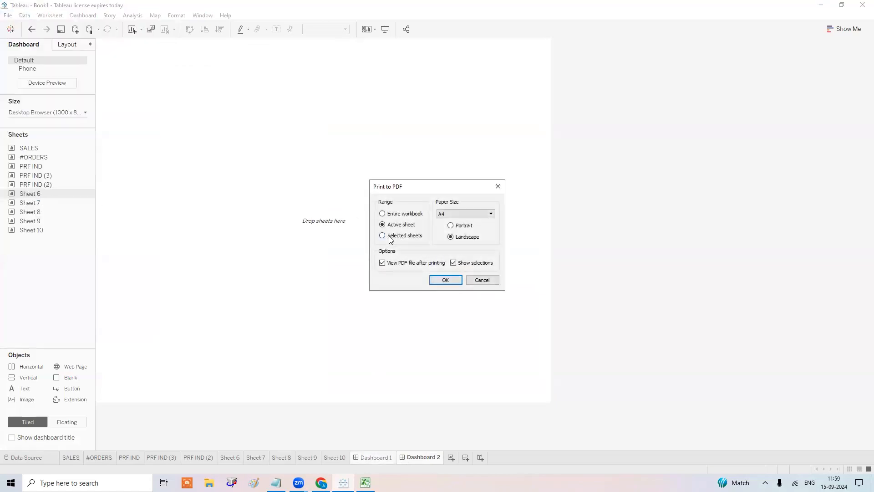
{"action": "left_click", "coordinate": [465, 215]}
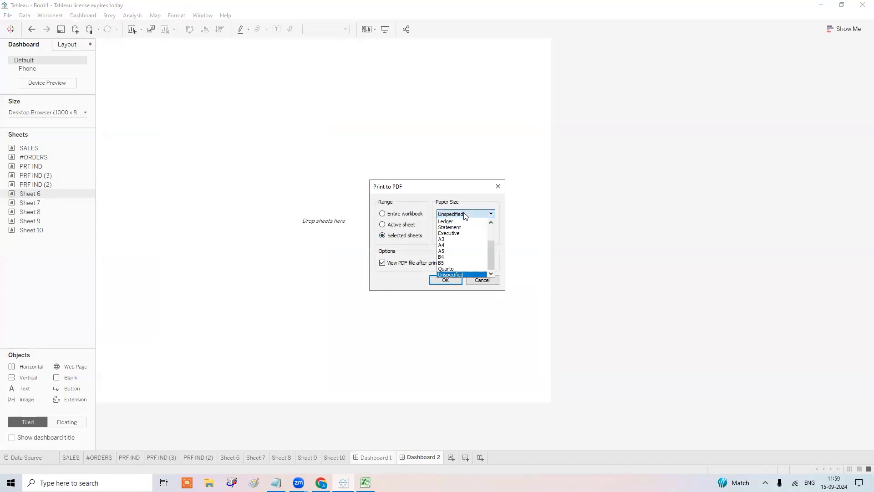
{"action": "left_click", "coordinate": [466, 275]}
{"action": "left_click", "coordinate": [446, 280]}
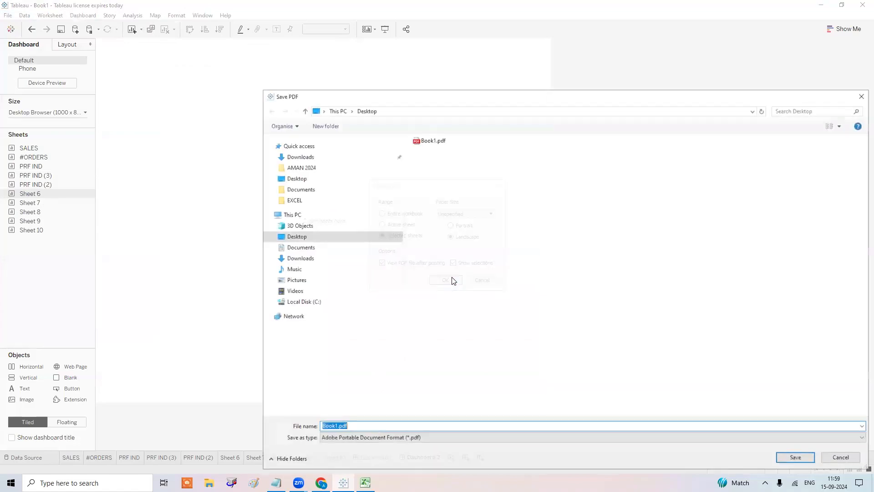
{"action": "key", "text": "Return"}
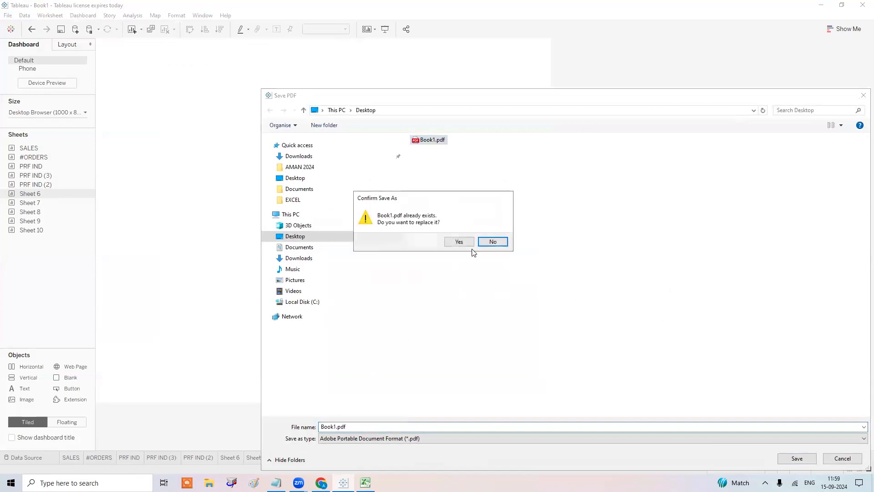
{"action": "left_click", "coordinate": [469, 244]}
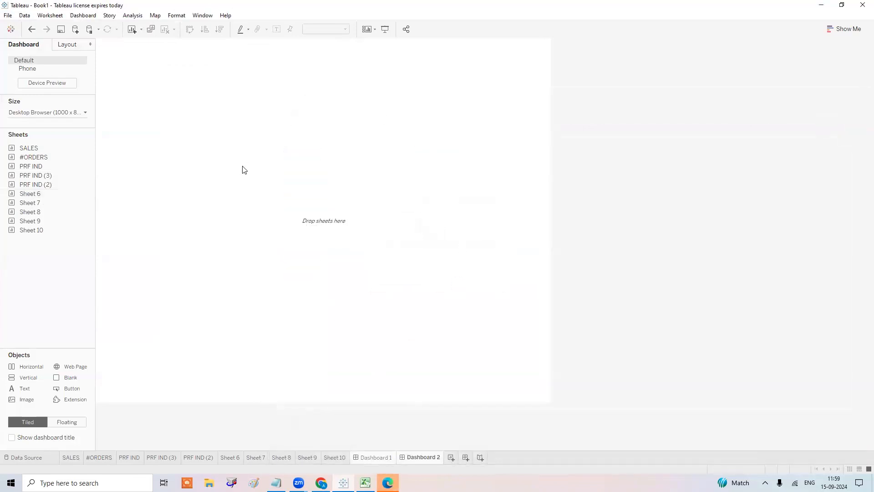
{"action": "left_click", "coordinate": [387, 483]}
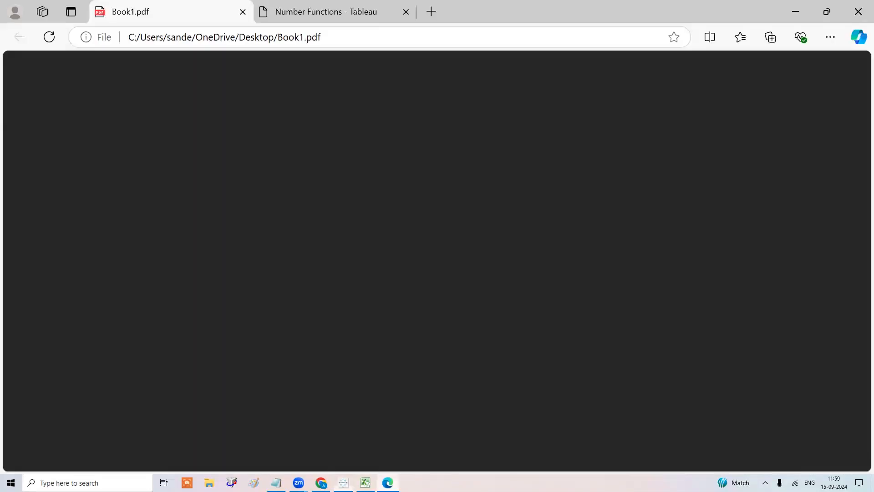
{"action": "left_click", "coordinate": [858, 11]}
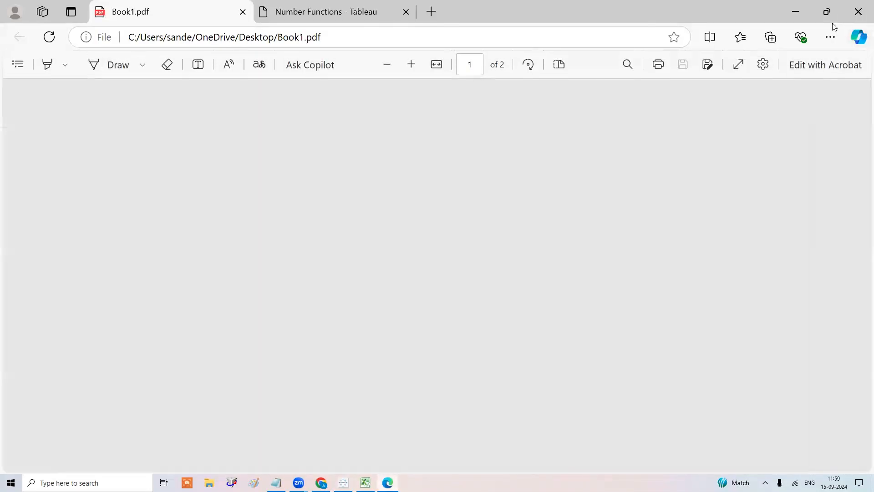
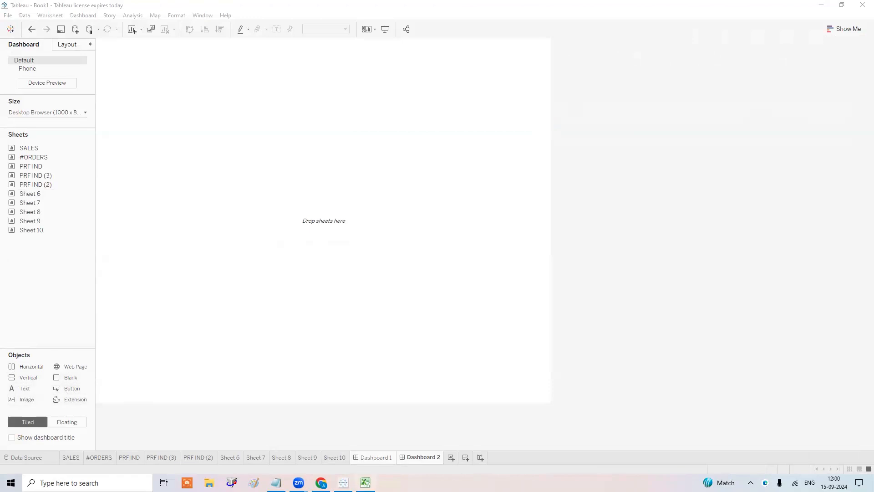
Switch from Tableau's empty Dashboard 2 to the Chrome browser showing the sent Gmail message.
{"action": "left_click", "coordinate": [321, 483]}
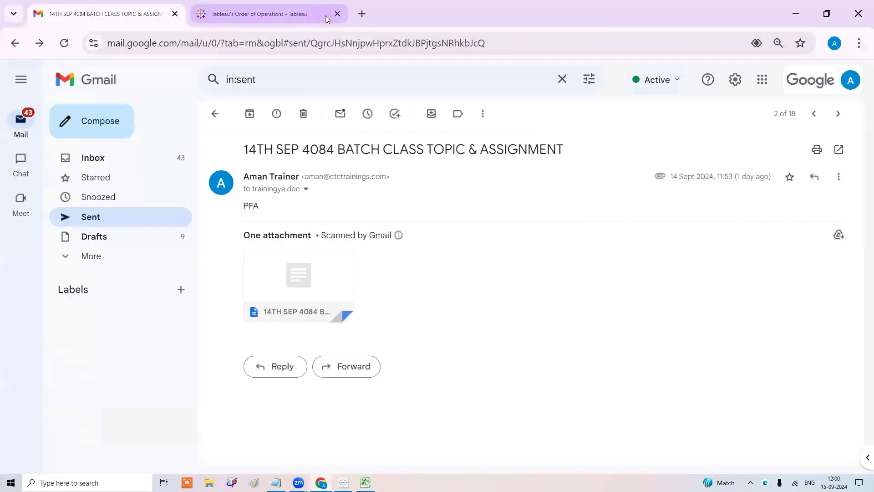
In a new Chrome tab, search Google for 'download button on tableau dashboard'.
{"action": "left_click", "coordinate": [312, 15]}
{"action": "left_click", "coordinate": [362, 13]}
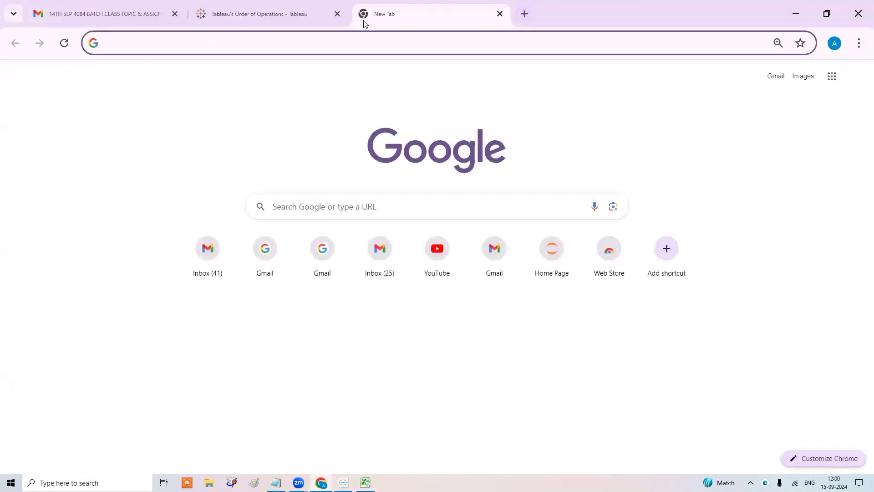
{"action": "type", "text": "download "}
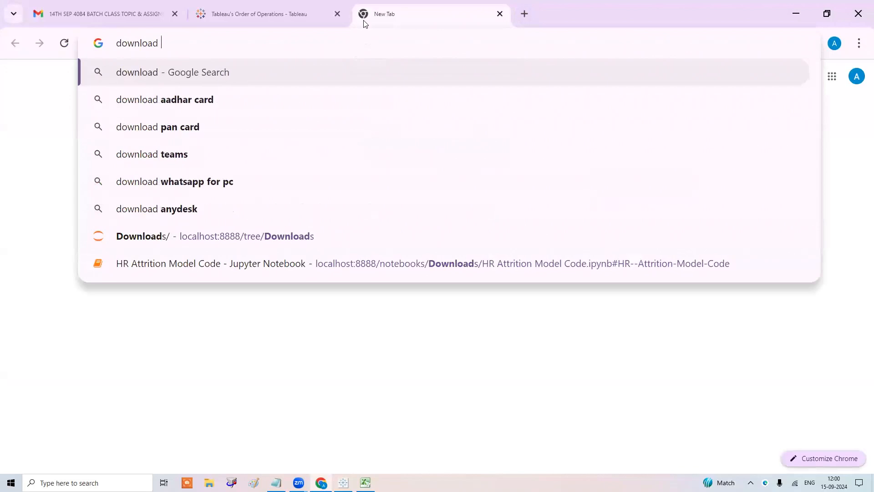
{"action": "type", "text": "butt"}
{"action": "key", "text": "BackSpace"}
{"action": "key", "text": "BackSpace"}
{"action": "key", "text": "BackSpace"}
{"action": "key", "text": "BackSpace"}
{"action": "type", "text": "button o"}
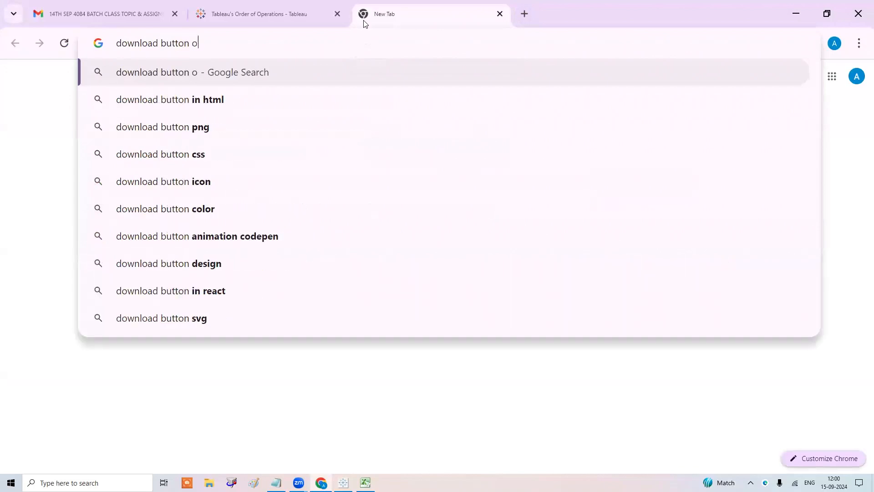
{"action": "type", "text": "n tableau"}
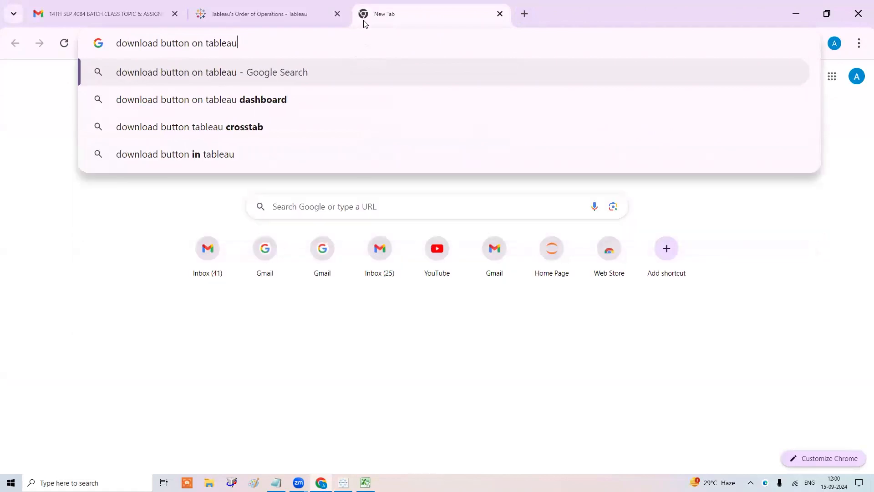
{"action": "key", "text": "Down"}
{"action": "key", "text": "Return"}
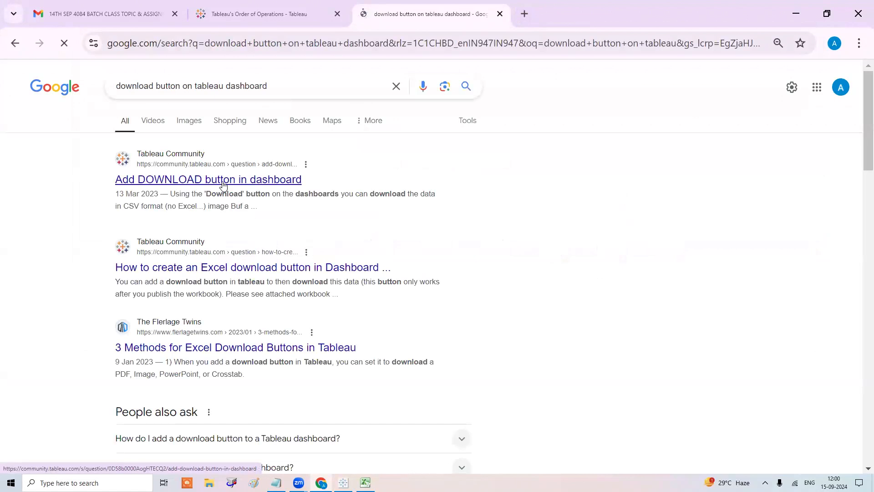
Open the Tableau Community question 'Add DOWNLOAD button in dashboard' and read through its answers.
{"action": "left_click", "coordinate": [223, 184]}
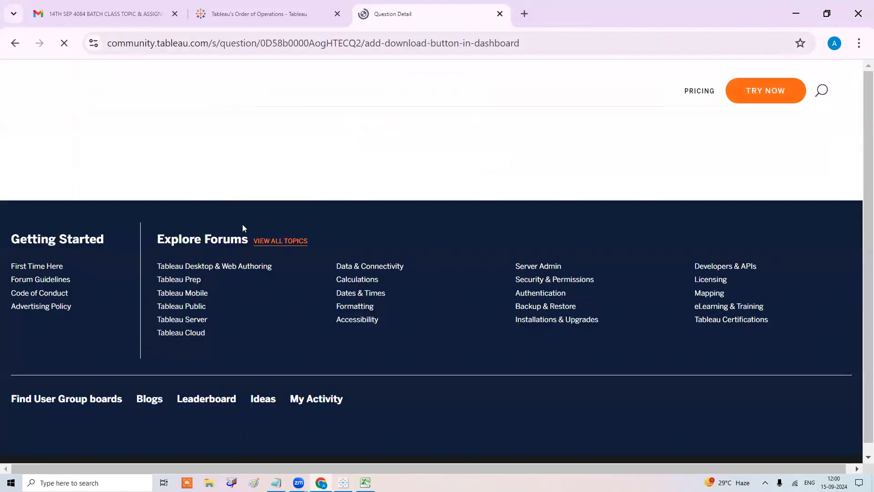
{"action": "scroll", "coordinate": [247, 250], "scroll_direction": "down", "scroll_amount": 3}
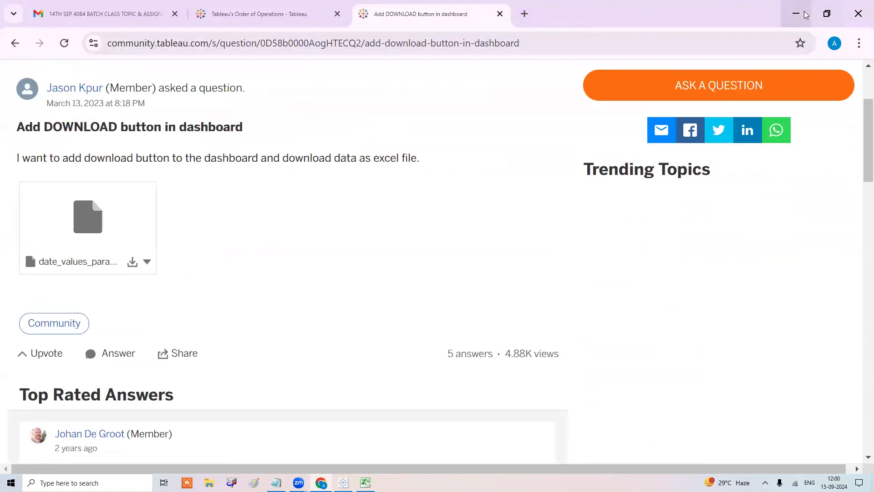
{"action": "scroll", "coordinate": [349, 223], "scroll_direction": "down", "scroll_amount": 4}
{"action": "scroll", "coordinate": [350, 222], "scroll_direction": "down", "scroll_amount": 9}
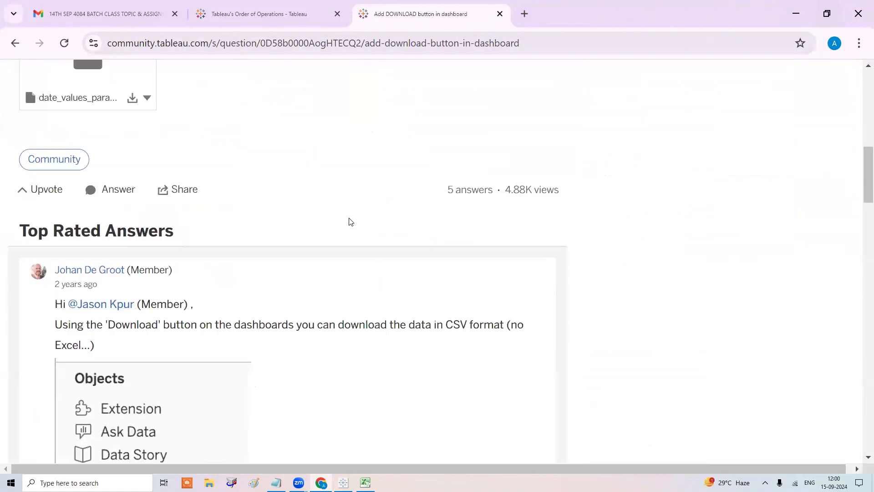
{"action": "scroll", "coordinate": [350, 219], "scroll_direction": "up", "scroll_amount": 2}
{"action": "scroll", "coordinate": [350, 216], "scroll_direction": "down", "scroll_amount": 2}
{"action": "scroll", "coordinate": [350, 216], "scroll_direction": "down", "scroll_amount": 4}
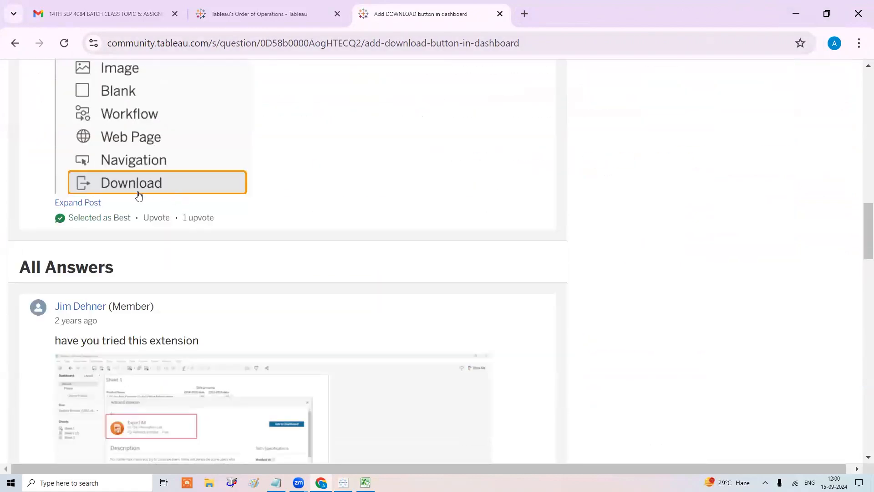
{"action": "scroll", "coordinate": [139, 188], "scroll_direction": "down", "scroll_amount": 3}
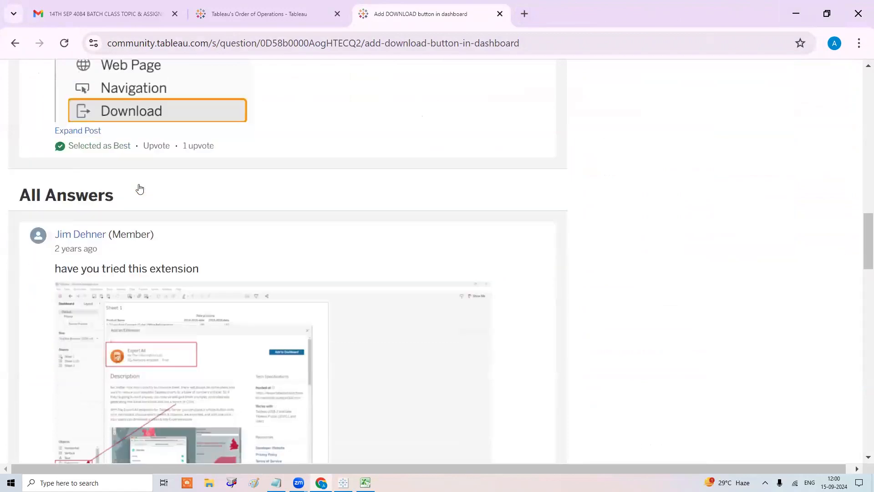
{"action": "scroll", "coordinate": [162, 291], "scroll_direction": "down", "scroll_amount": 18}
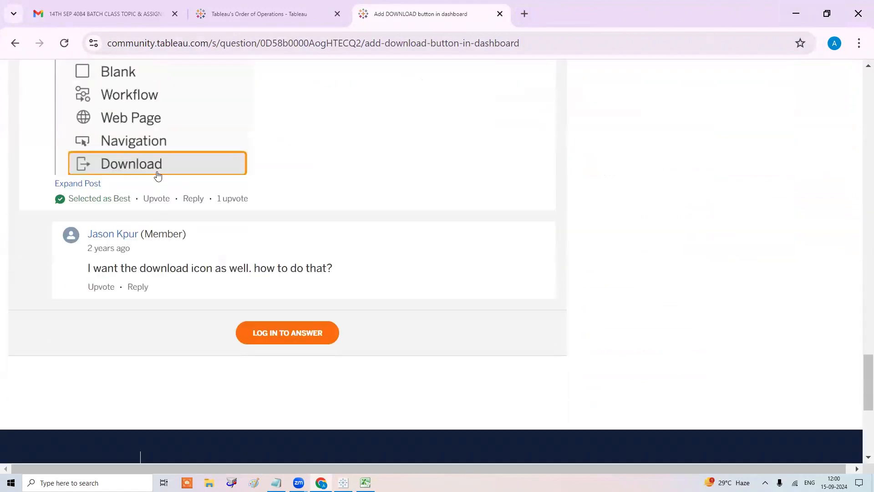
{"action": "scroll", "coordinate": [160, 177], "scroll_direction": "up", "scroll_amount": 12}
{"action": "scroll", "coordinate": [162, 181], "scroll_direction": "up", "scroll_amount": 15}
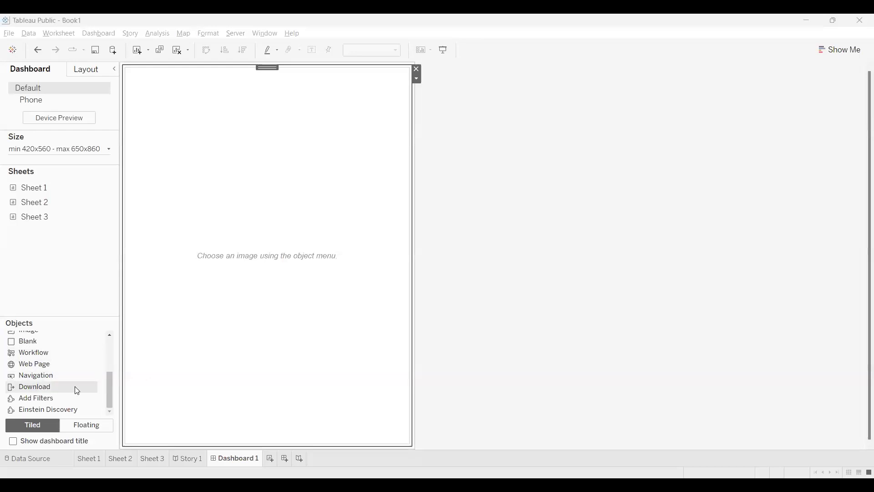
Place a Download PDF button on Dashboard 1's left, with a Blank below, shrunk to a short top bar.
{"action": "left_click", "coordinate": [76, 390]}
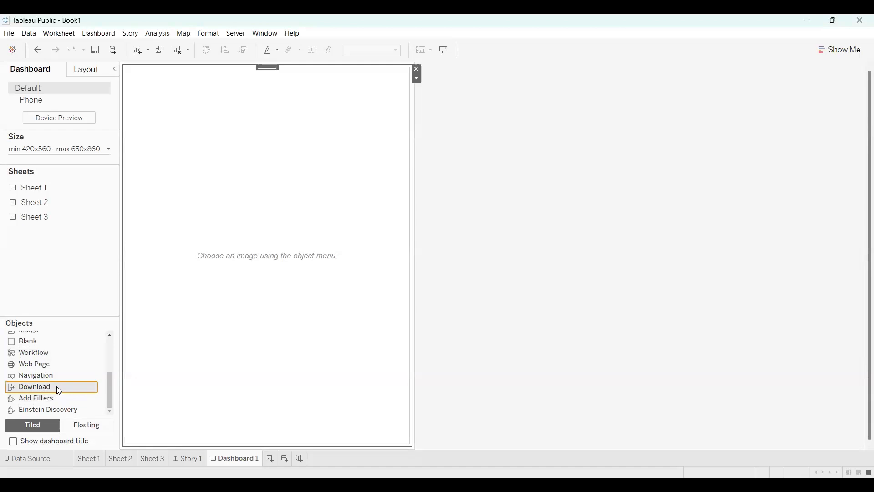
{"action": "left_click_drag", "start_coordinate": [56, 386], "coordinate": [136, 290]}
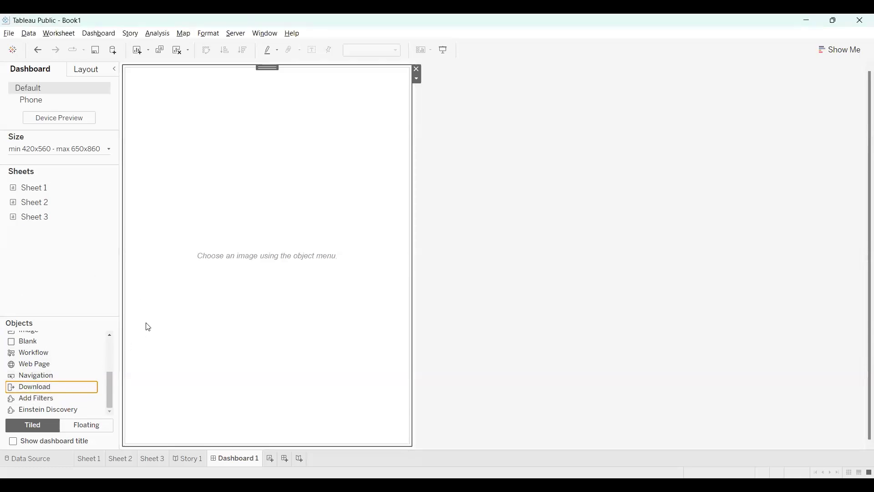
{"action": "left_click_drag", "start_coordinate": [103, 386], "coordinate": [204, 299]}
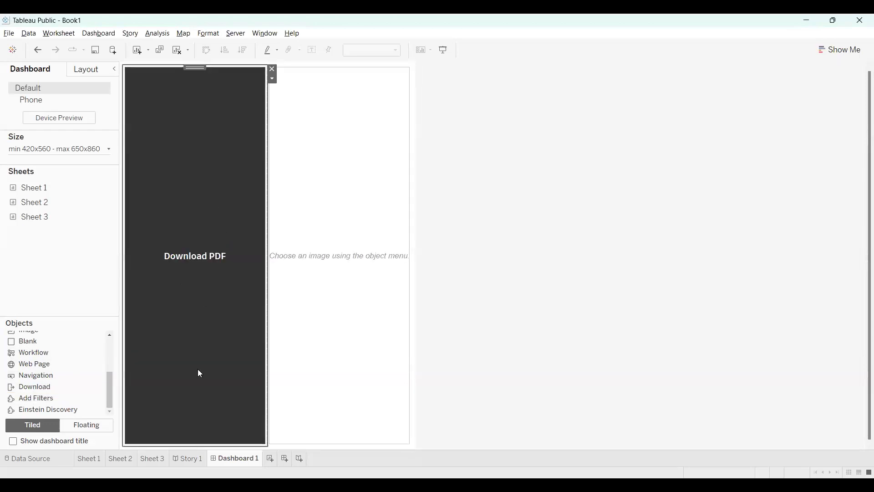
{"action": "left_click_drag", "start_coordinate": [28, 341], "coordinate": [197, 312]}
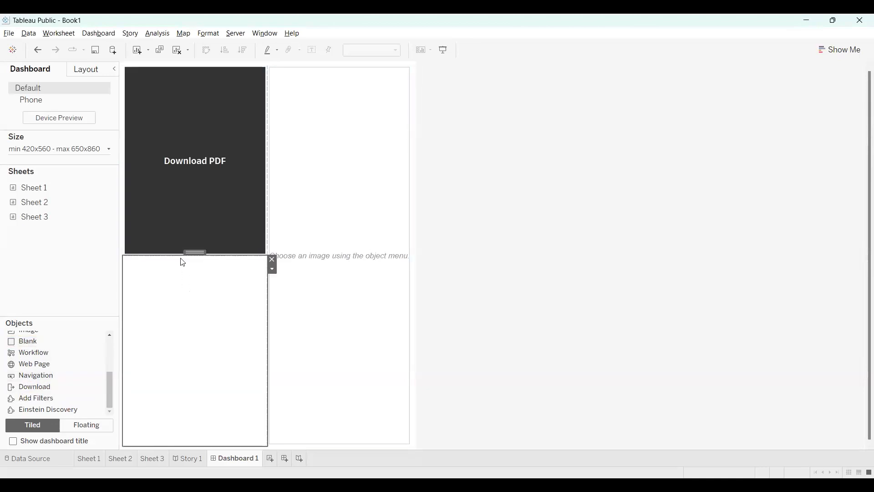
{"action": "left_click_drag", "start_coordinate": [182, 252], "coordinate": [199, 105]}
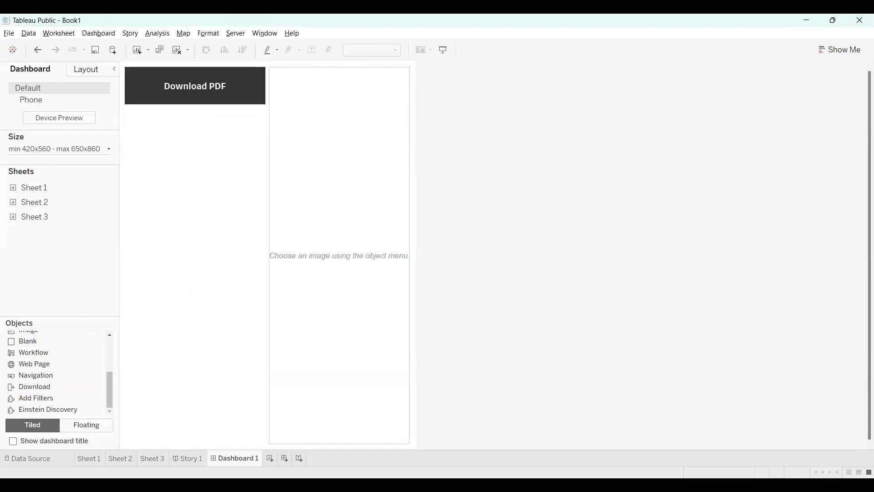
Add an empty Dashboard 2, then return to Dashboard 1 and select the Download PDF button.
{"action": "left_click", "coordinate": [284, 458]}
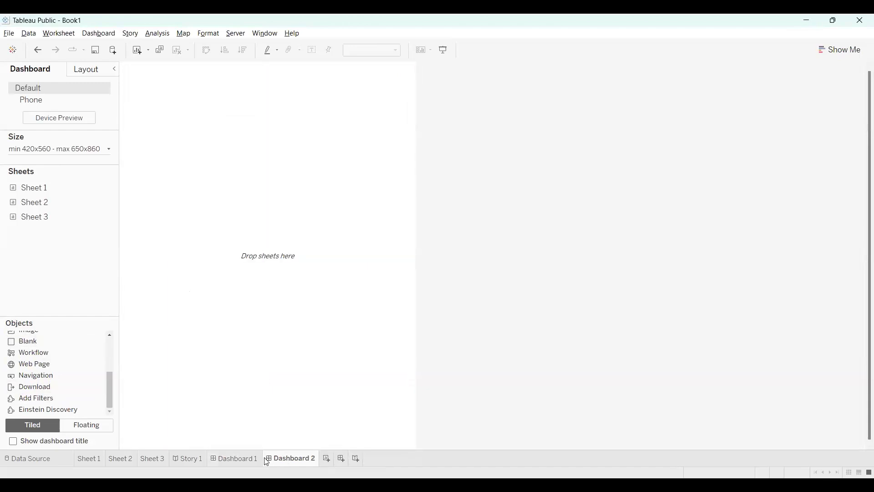
{"action": "left_click", "coordinate": [236, 458]}
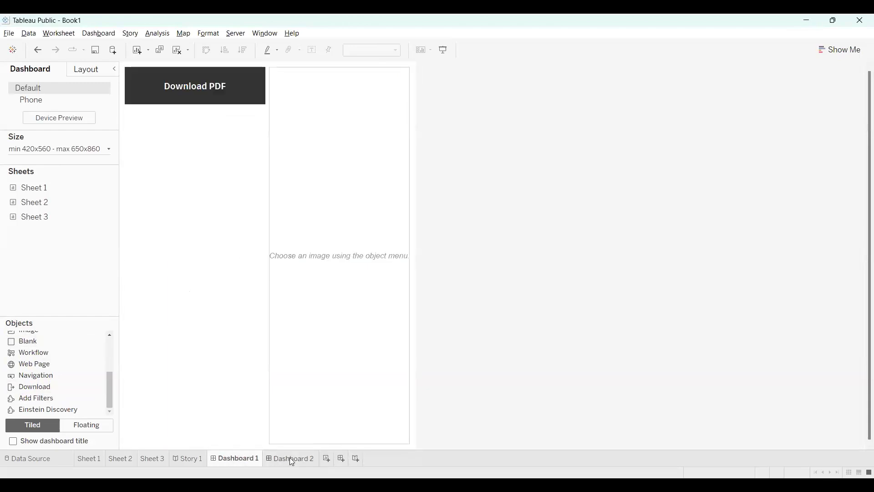
{"action": "left_click", "coordinate": [204, 96]}
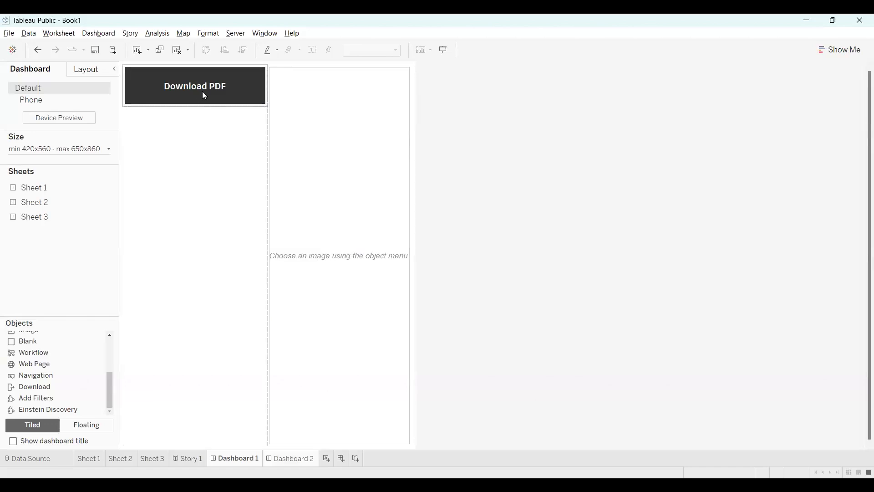
{"action": "left_click", "coordinate": [207, 93]}
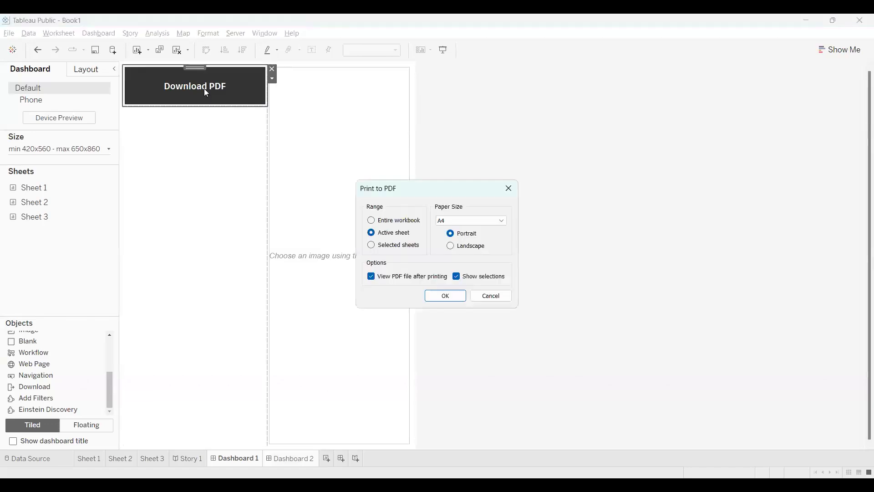
{"action": "left_click", "coordinate": [371, 245]}
{"action": "scroll", "coordinate": [480, 224], "scroll_direction": "up", "scroll_amount": 3}
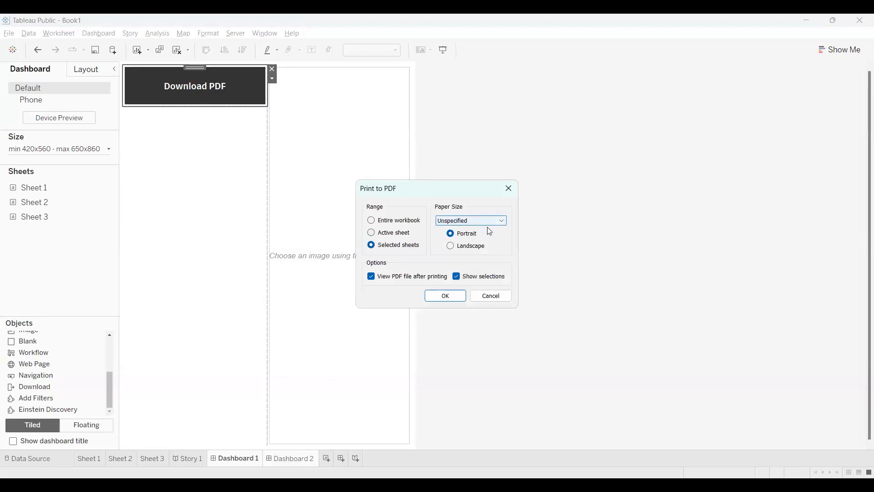
{"action": "left_click", "coordinate": [446, 296]}
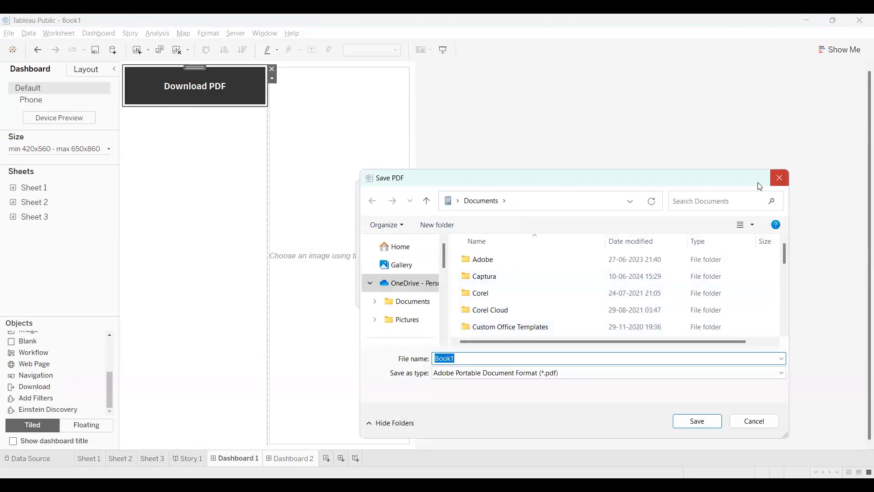
{"action": "left_click", "coordinate": [779, 179]}
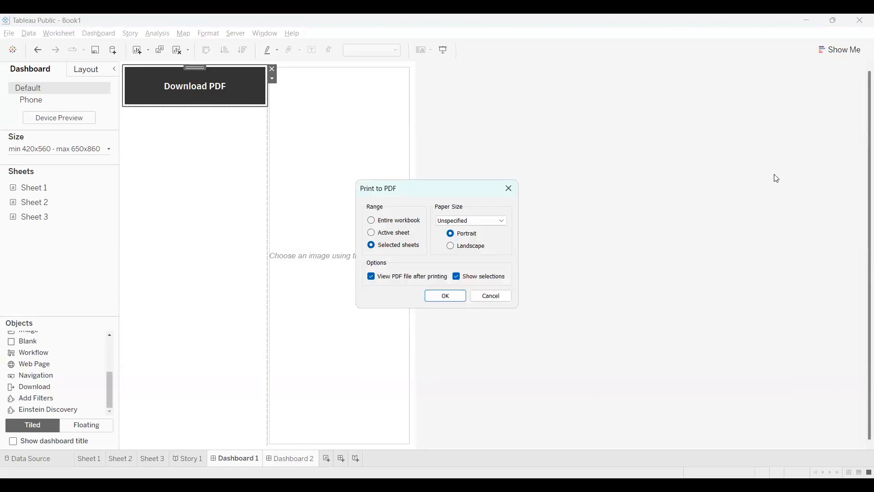
{"action": "left_click", "coordinate": [509, 190]}
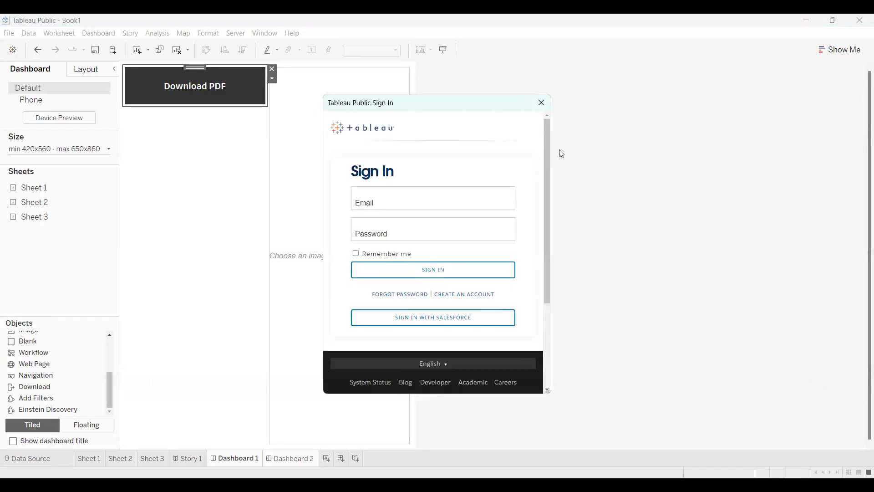
{"action": "left_click", "coordinate": [542, 103]}
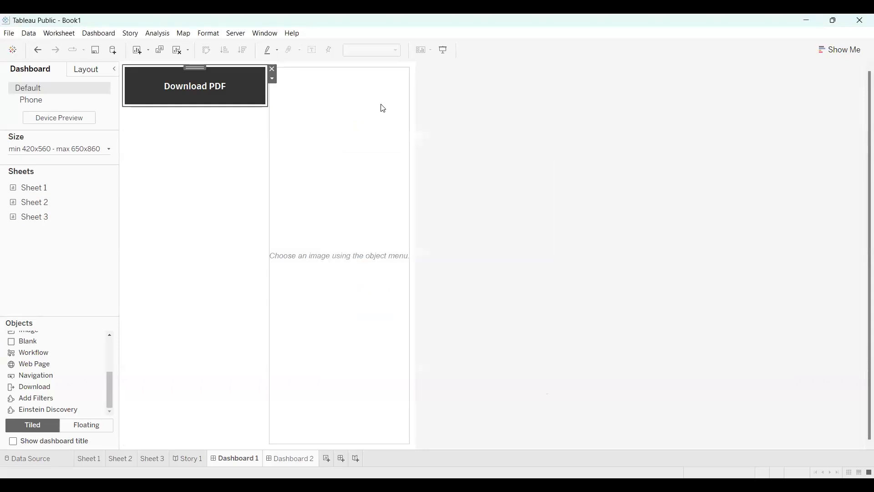